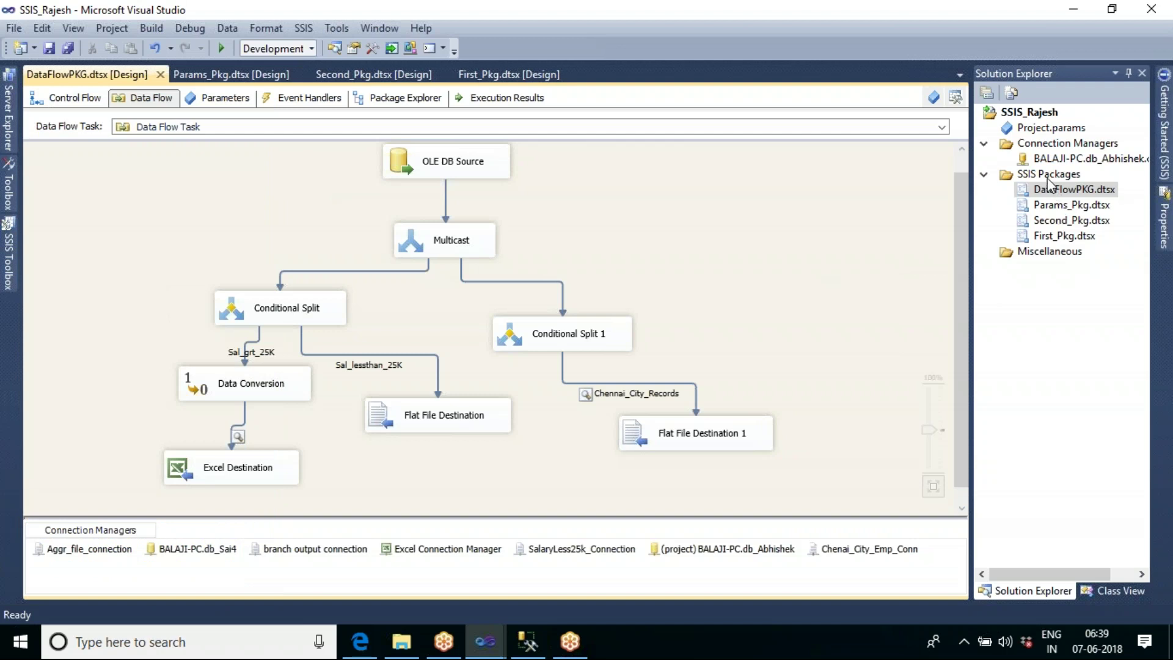
Review the sources, transforms and destinations available in the SSIS Toolbox, then display the package's control flow.
{"action": "left_click", "coordinate": [13, 286]}
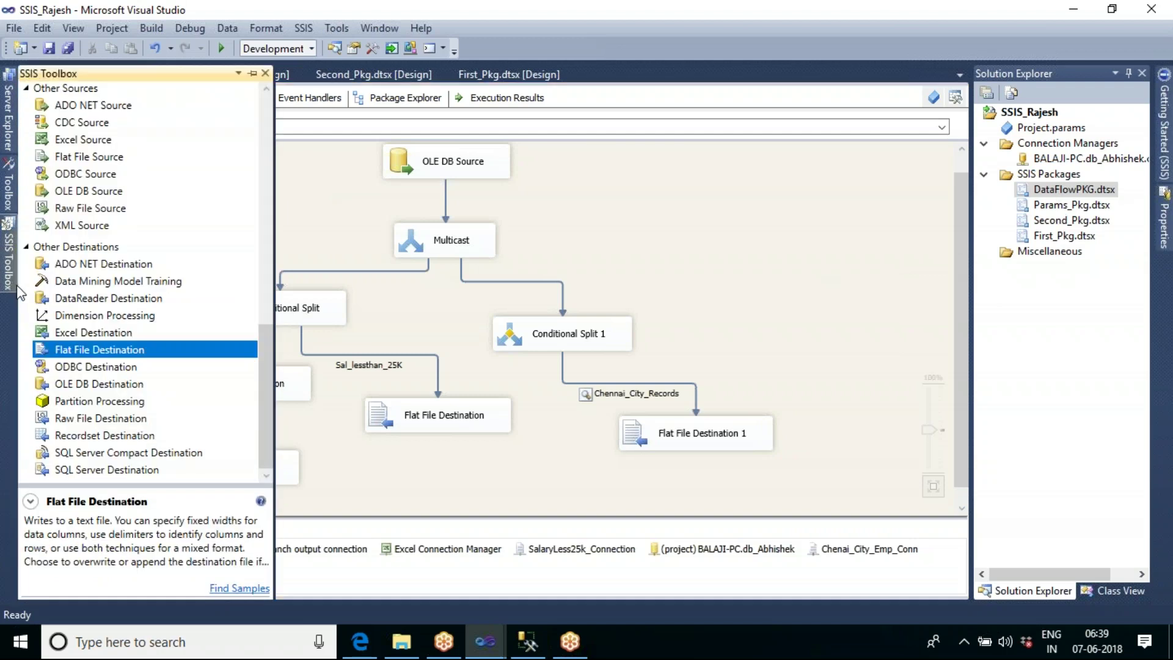
{"action": "left_click", "coordinate": [269, 129]}
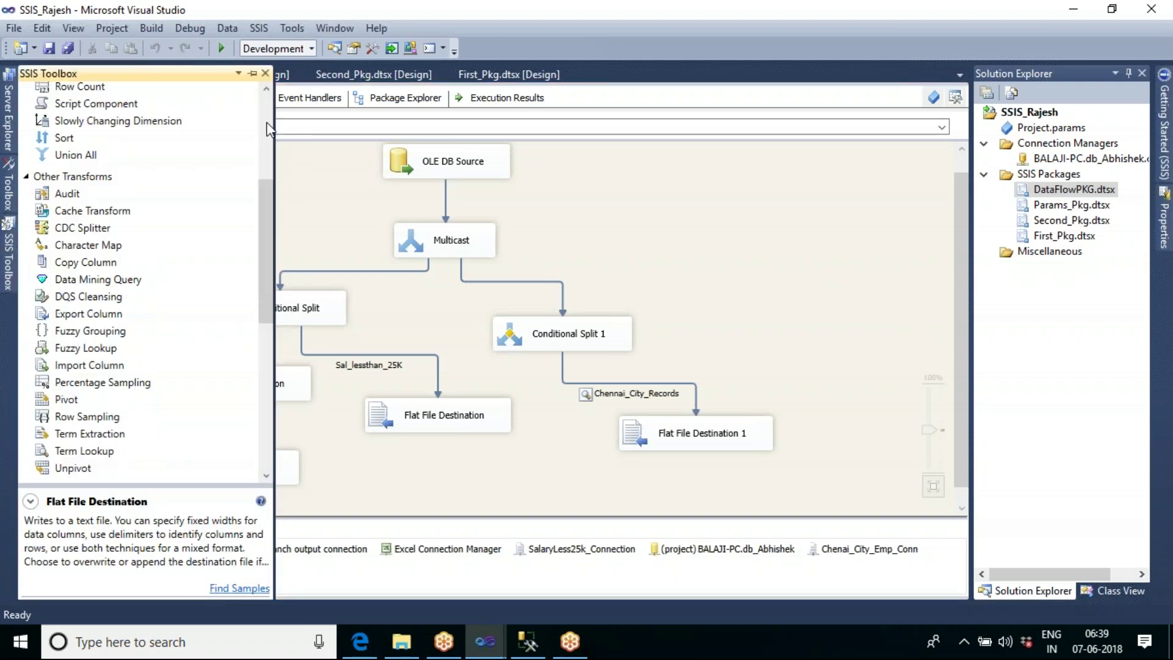
{"action": "left_click", "coordinate": [270, 127]}
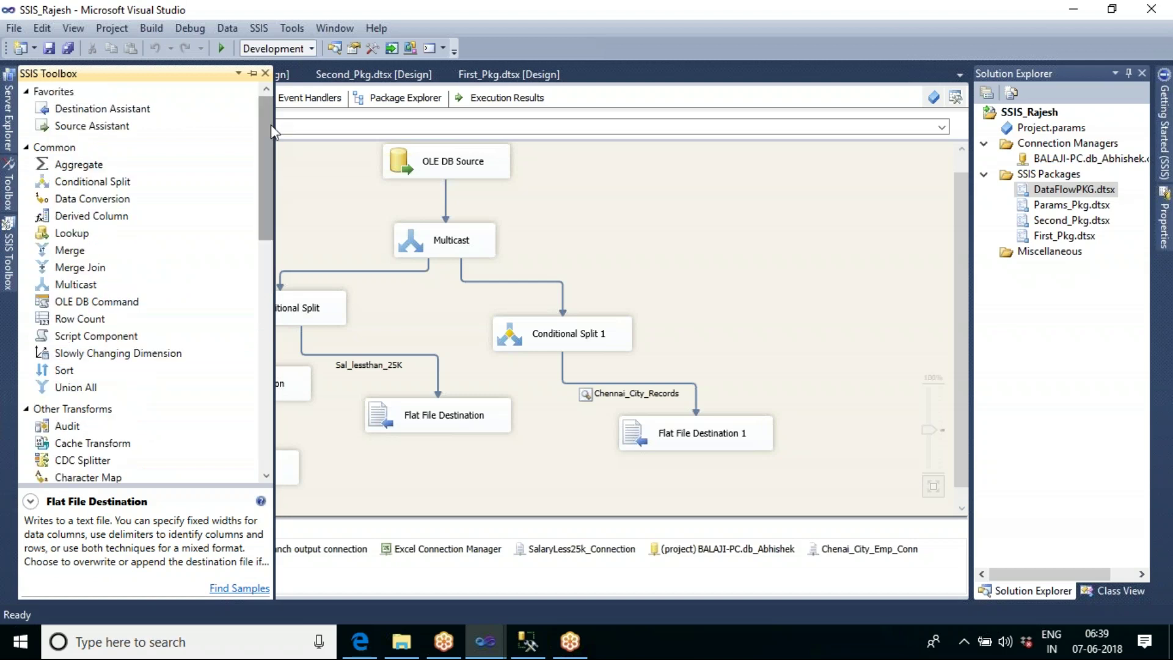
{"action": "left_click", "coordinate": [291, 161]}
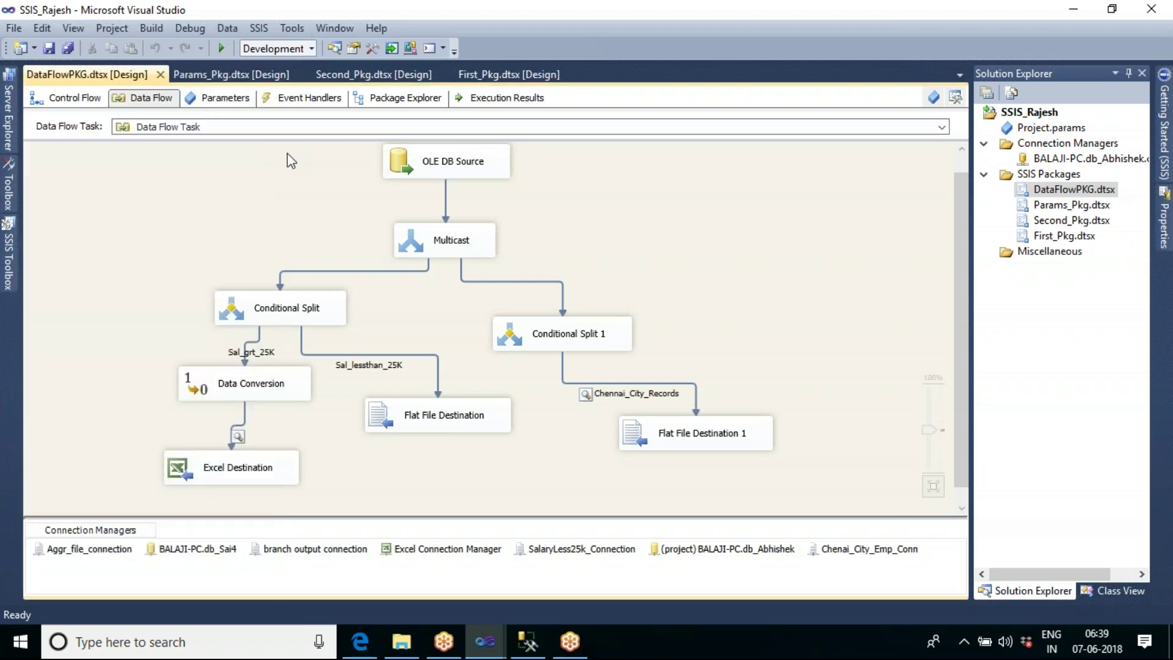
{"action": "left_click", "coordinate": [71, 98]}
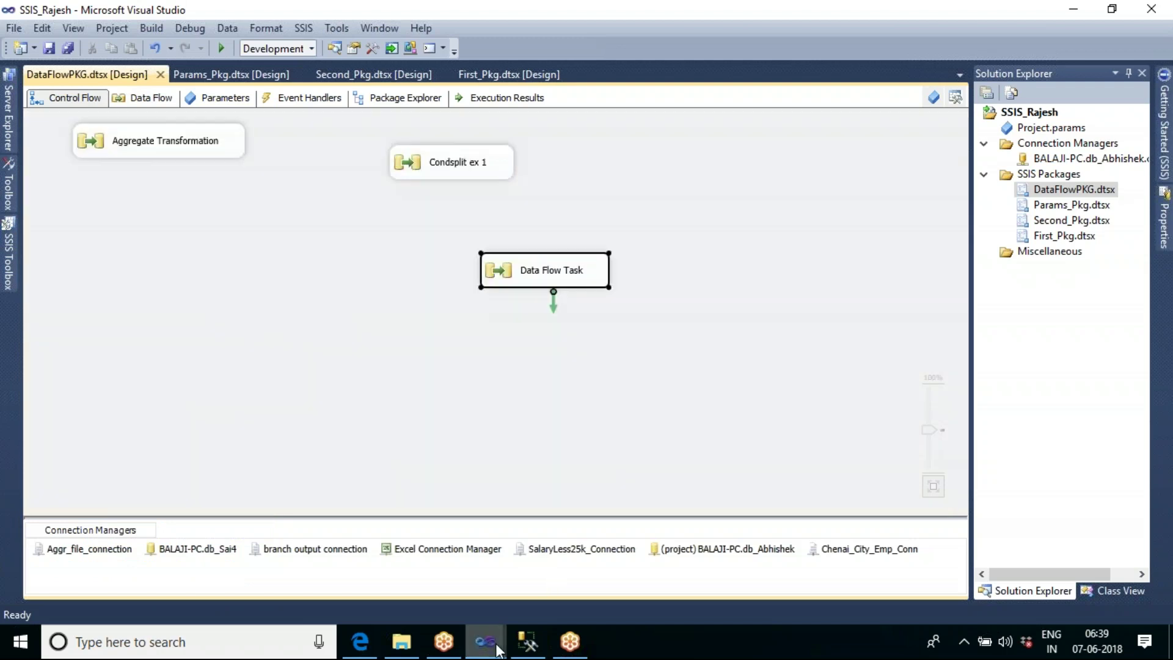
Switch to the other open SSIS project, close its Variables pane and add a new SSIS package.
{"action": "mouse_move", "coordinate": [498, 648]}
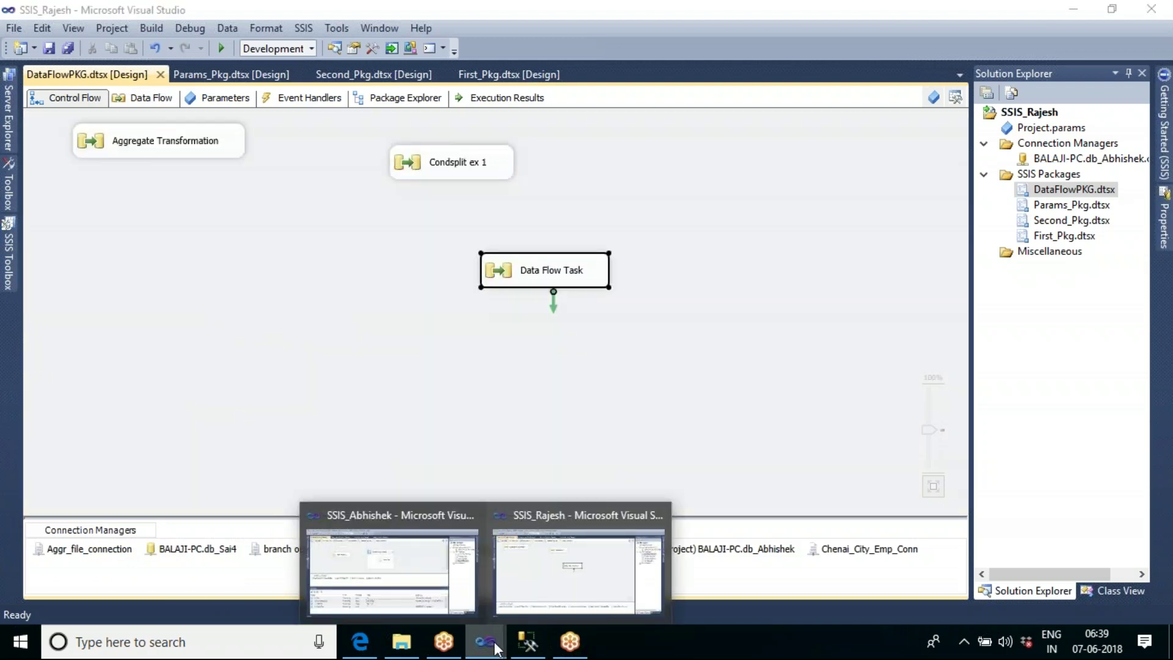
{"action": "left_click", "coordinate": [373, 568]}
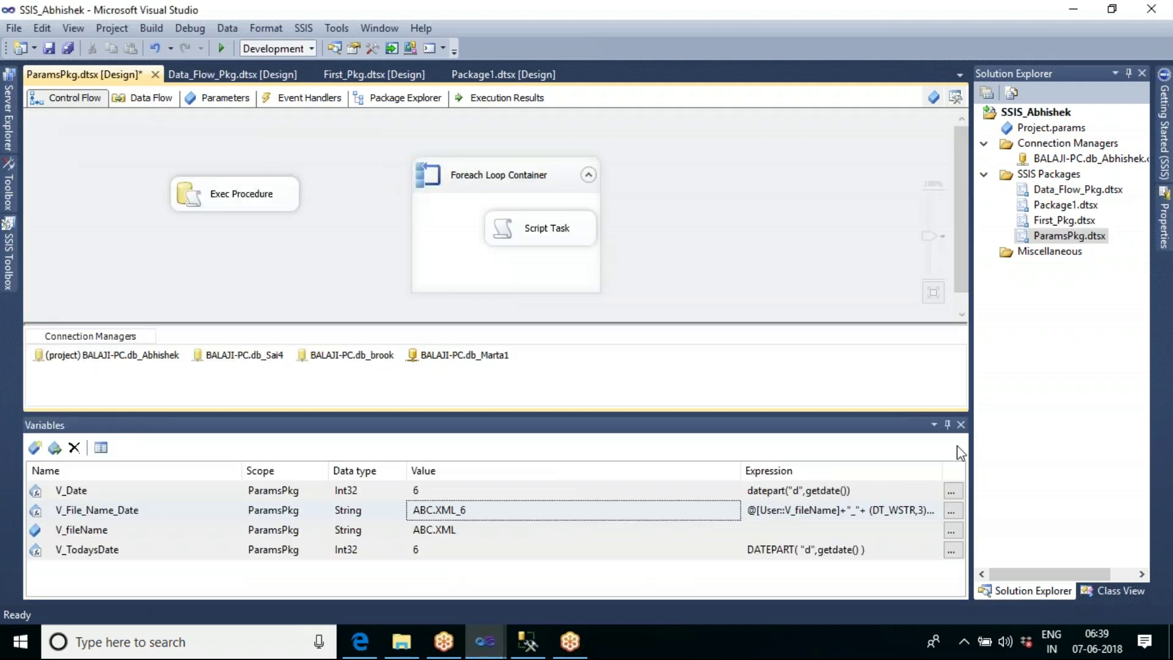
{"action": "left_click", "coordinate": [961, 424]}
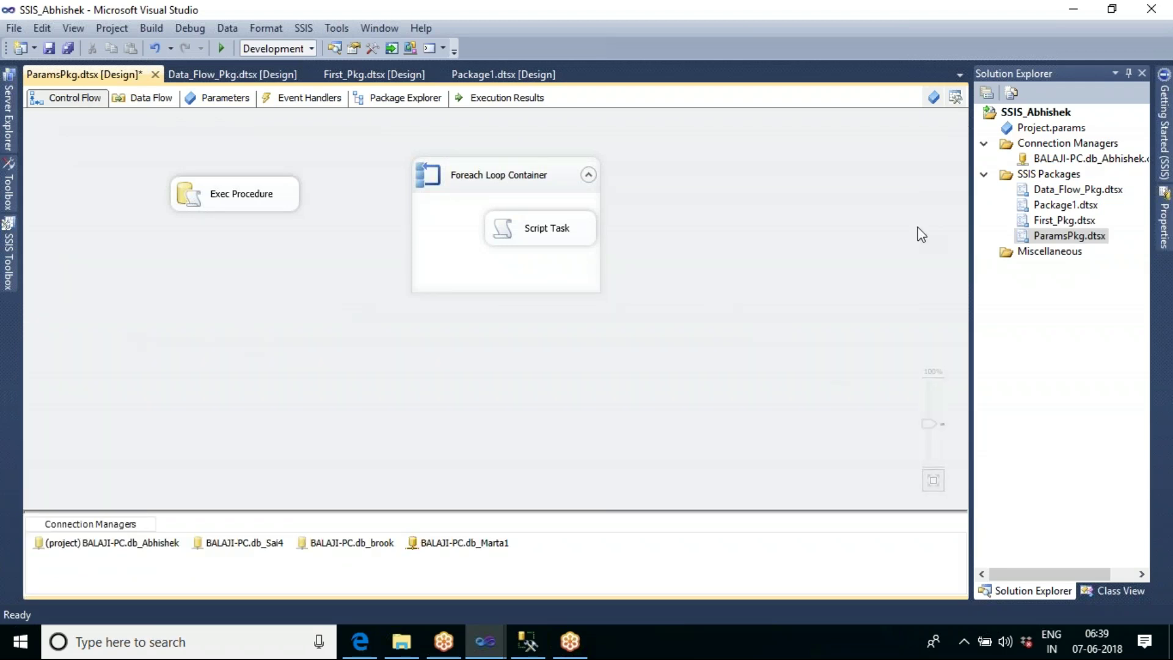
{"action": "left_click", "coordinate": [1035, 175]}
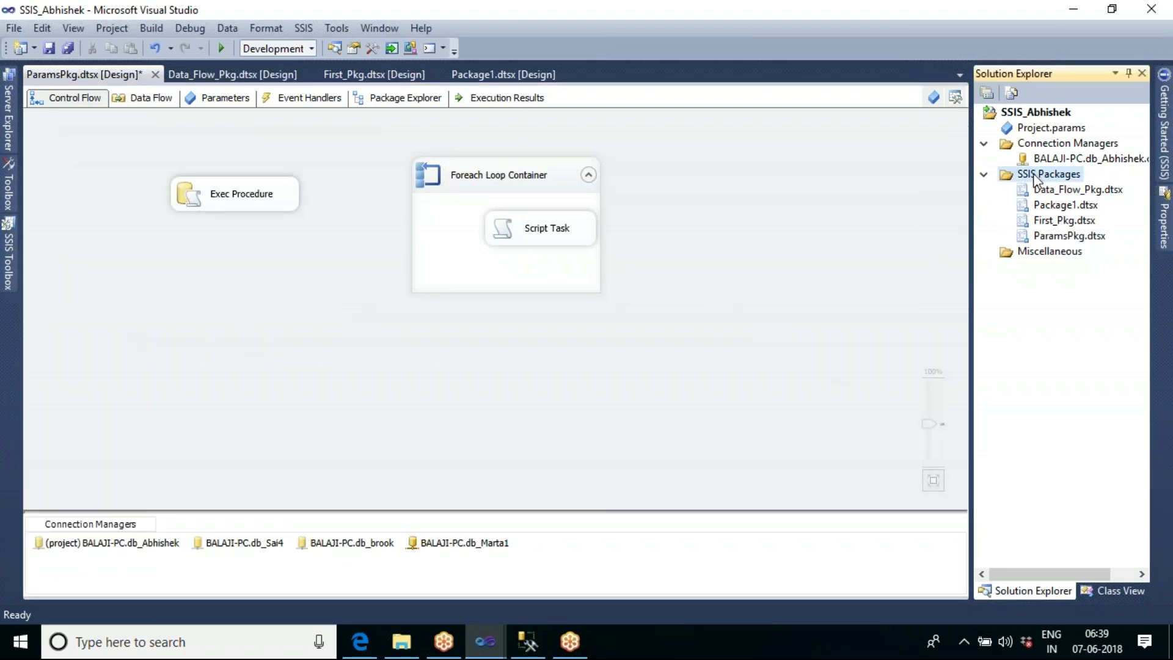
{"action": "right_click", "coordinate": [1033, 176]}
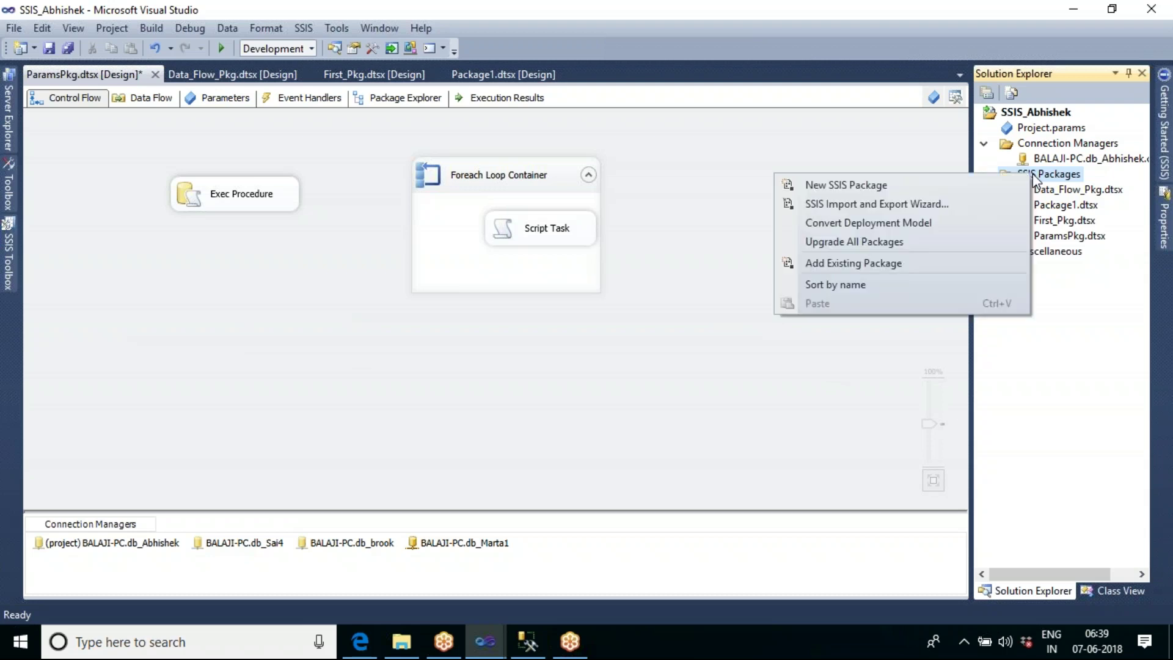
{"action": "left_click", "coordinate": [926, 188]}
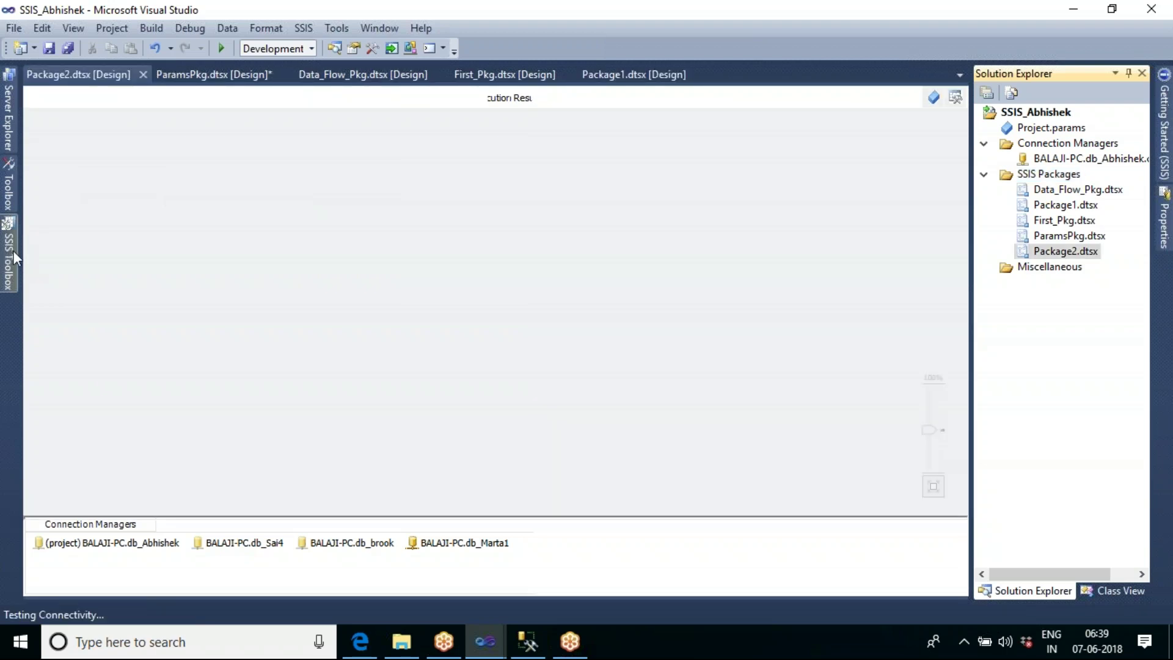
Rename the new package Package2.dtsx as DataFlowTaskPkg.dtsx.
{"action": "left_click", "coordinate": [13, 251]}
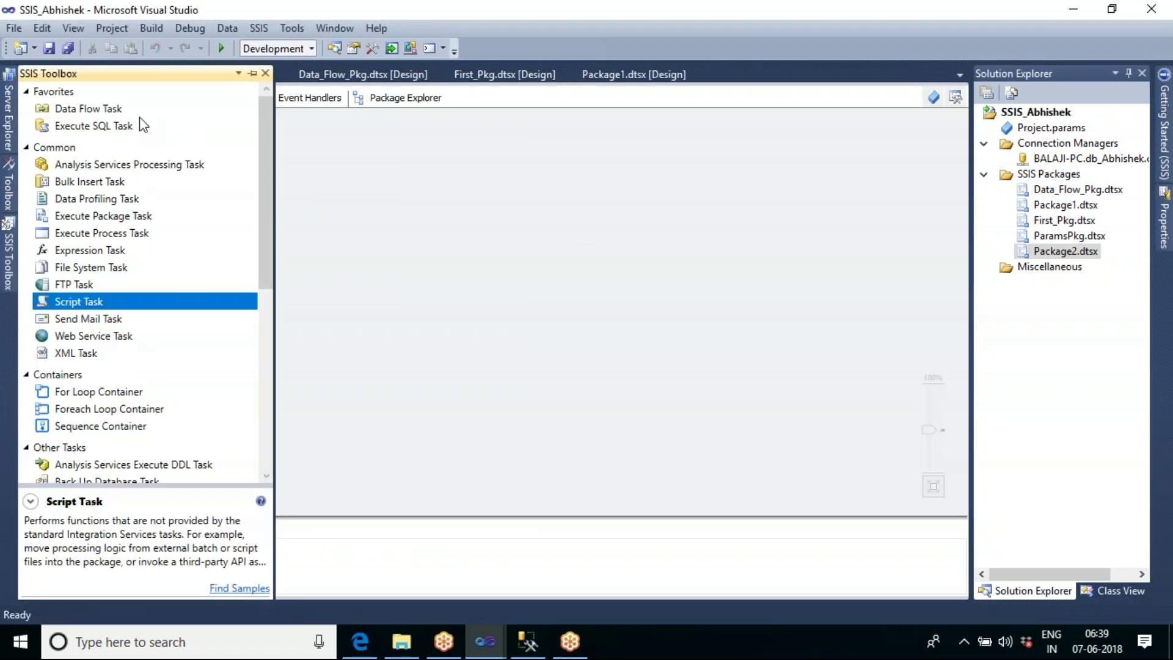
{"action": "left_click", "coordinate": [114, 107]}
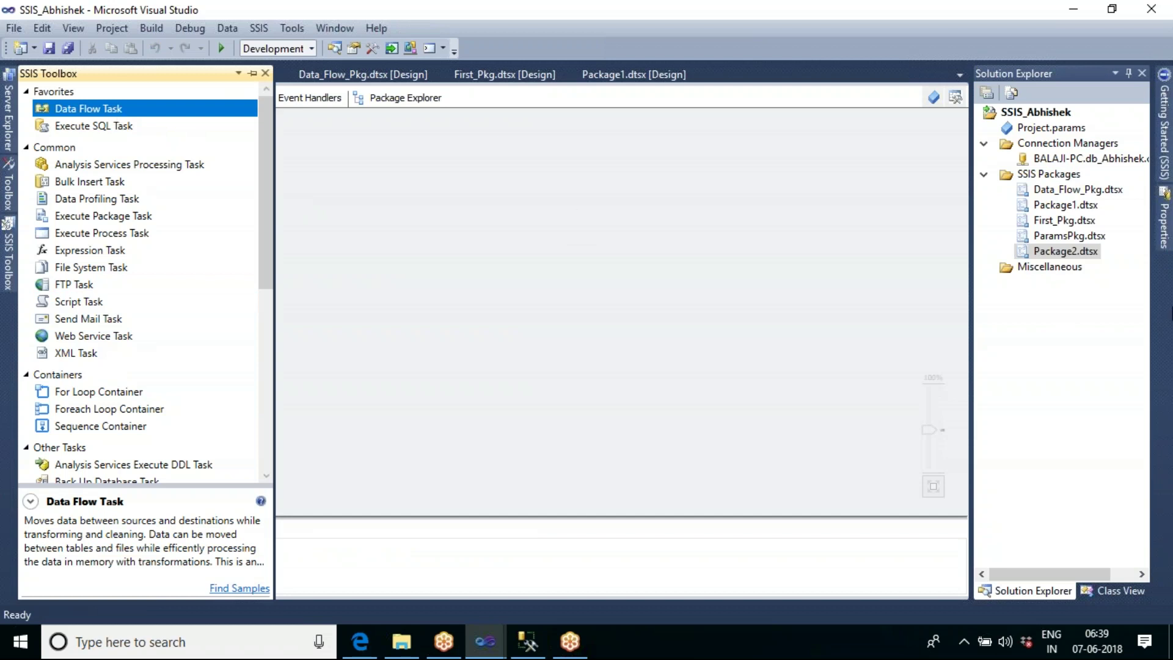
{"action": "left_click", "coordinate": [1053, 255]}
{"action": "right_click", "coordinate": [1053, 255]}
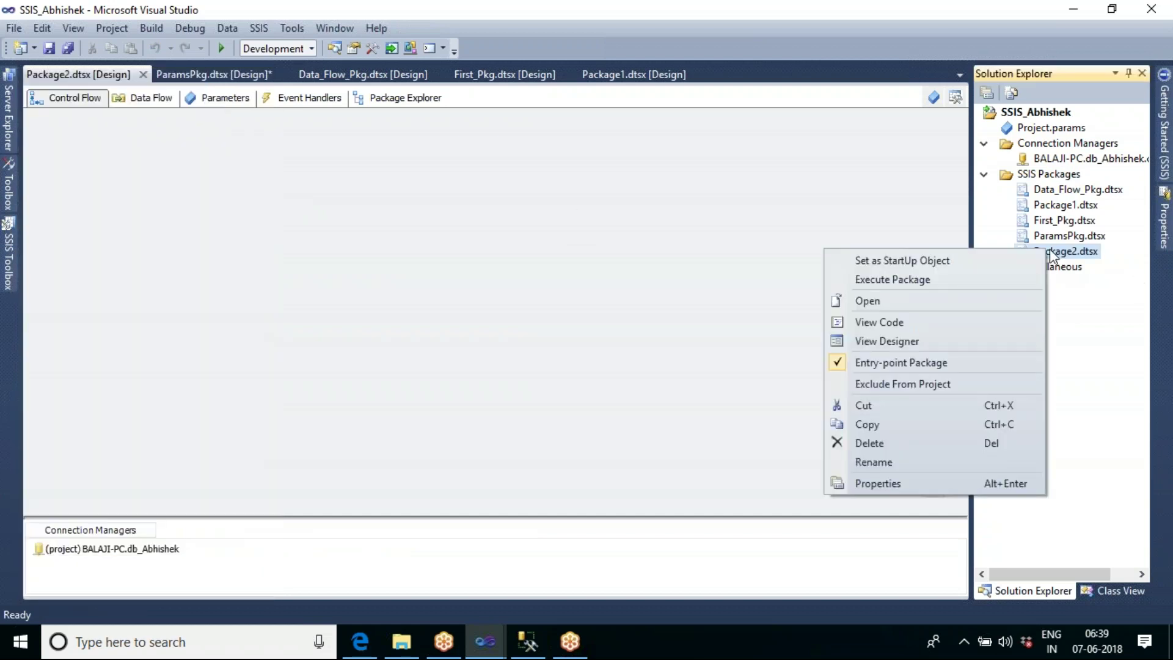
{"action": "left_click", "coordinate": [916, 462]}
{"action": "left_click_drag", "start_coordinate": [1078, 251], "coordinate": [1034, 252]}
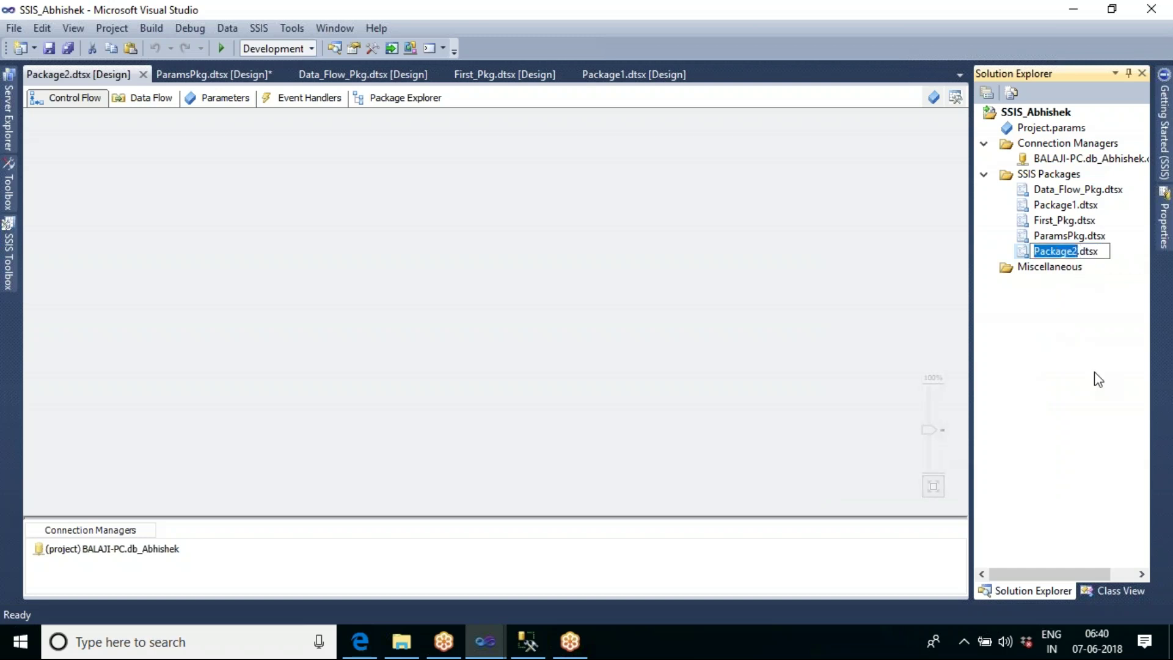
{"action": "type", "text": "Data"}
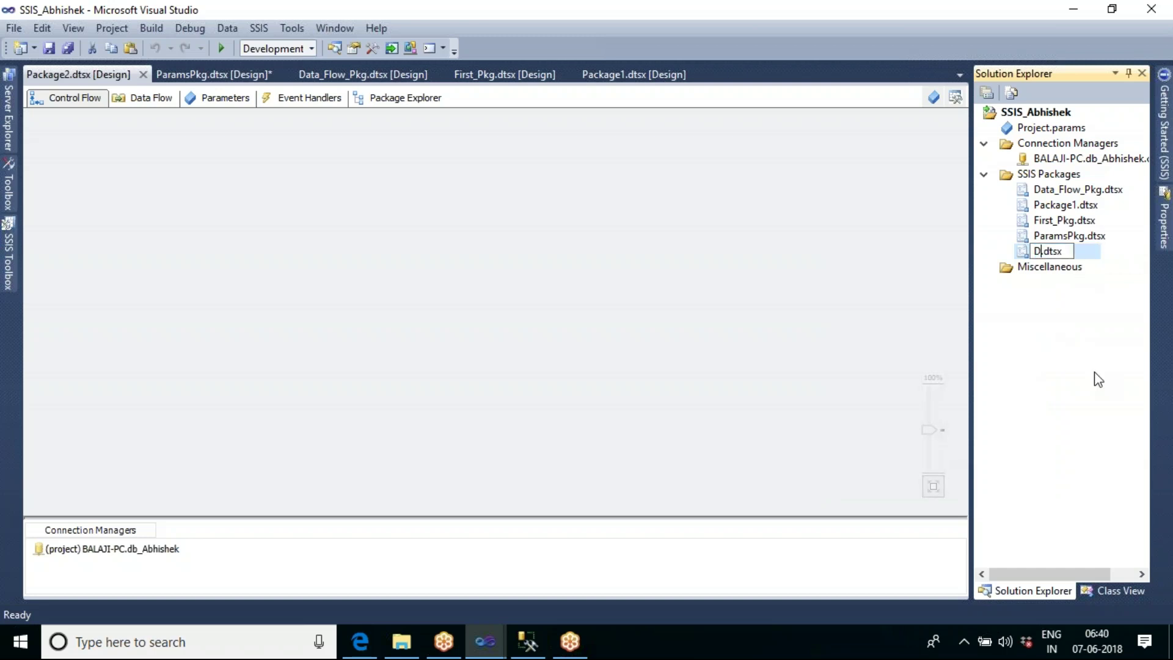
{"action": "type", "text": "Flow"}
{"action": "type", "text": "TaskP"}
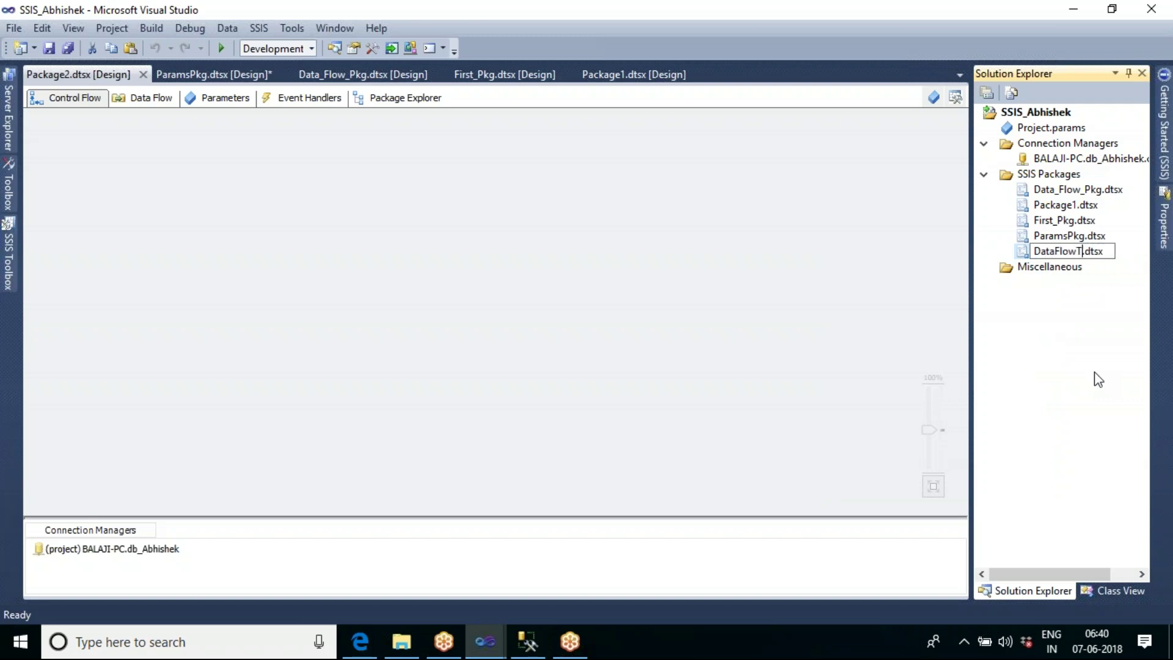
{"action": "type", "text": "g"}
{"action": "key", "text": "BackSpace"}
{"action": "type", "text": "kg"}
{"action": "key", "text": "Return"}
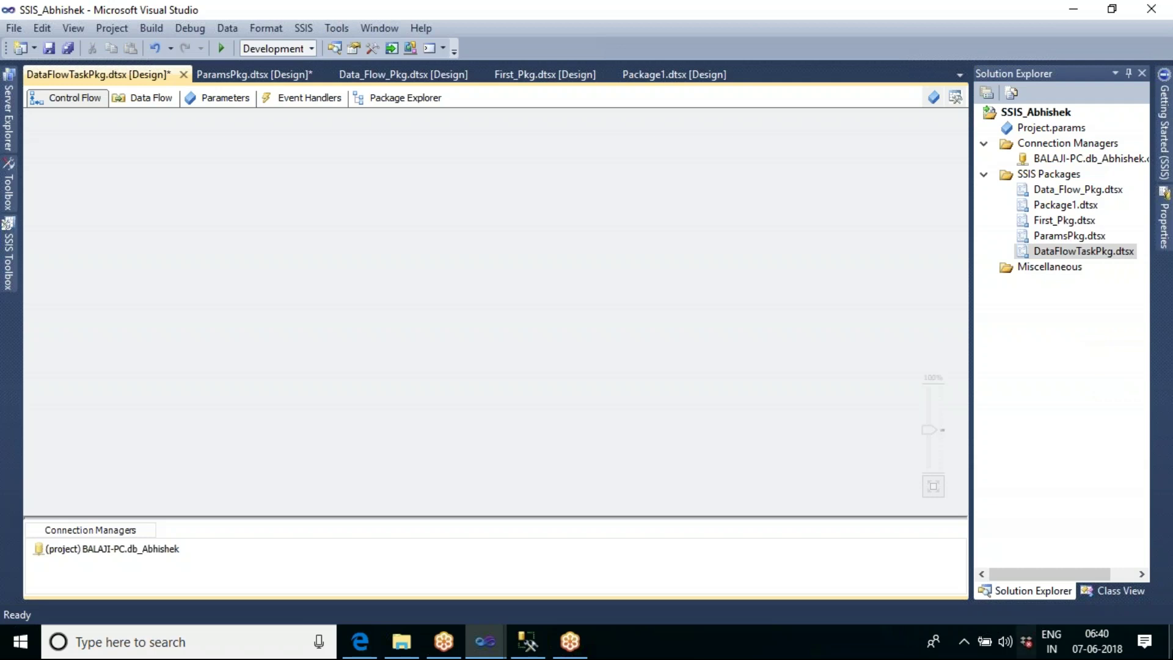
Add a Data Flow Task to the control flow of DataFlowTaskPkg and open it for editing.
{"action": "left_click", "coordinate": [8, 253]}
{"action": "left_click_drag", "start_coordinate": [141, 113], "coordinate": [300, 159]}
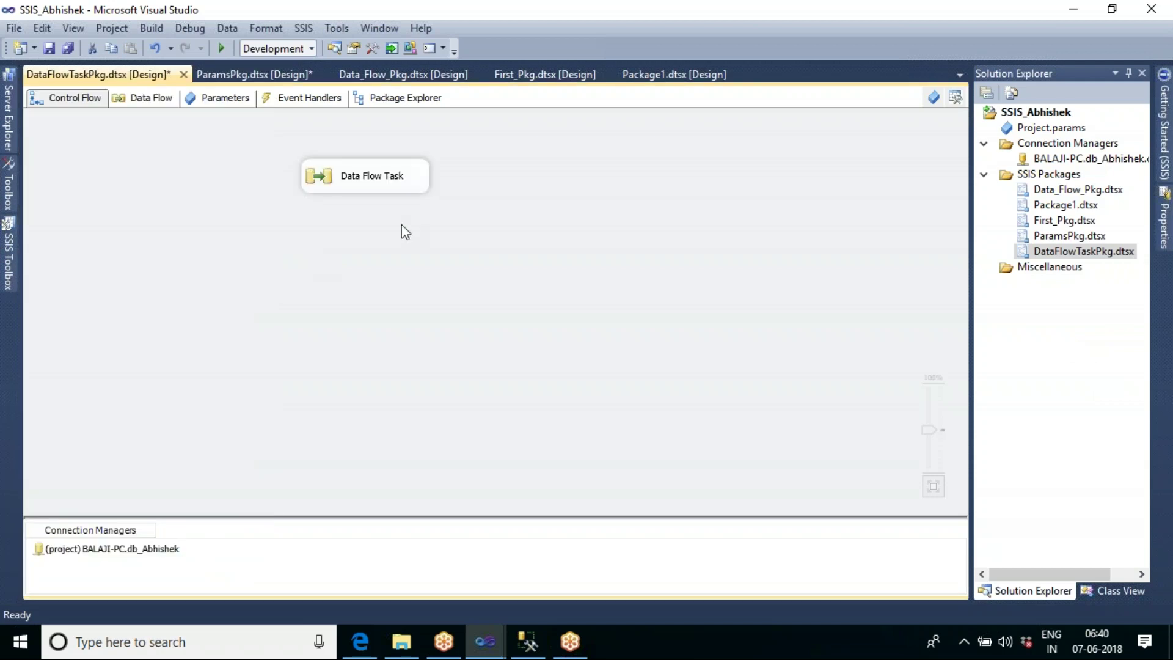
{"action": "double_click", "coordinate": [394, 181]}
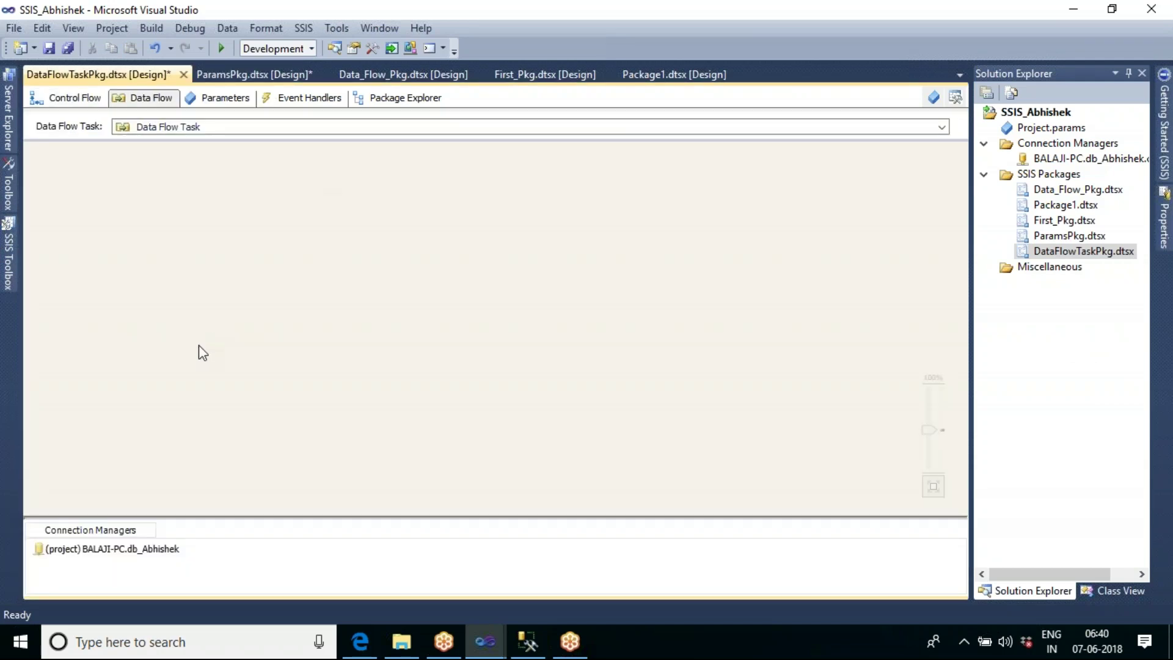
Examine the Common, Other Transforms, Other Sources and Other Destinations groups in the SSIS Toolbox, collapsing each one.
{"action": "left_click", "coordinate": [13, 289]}
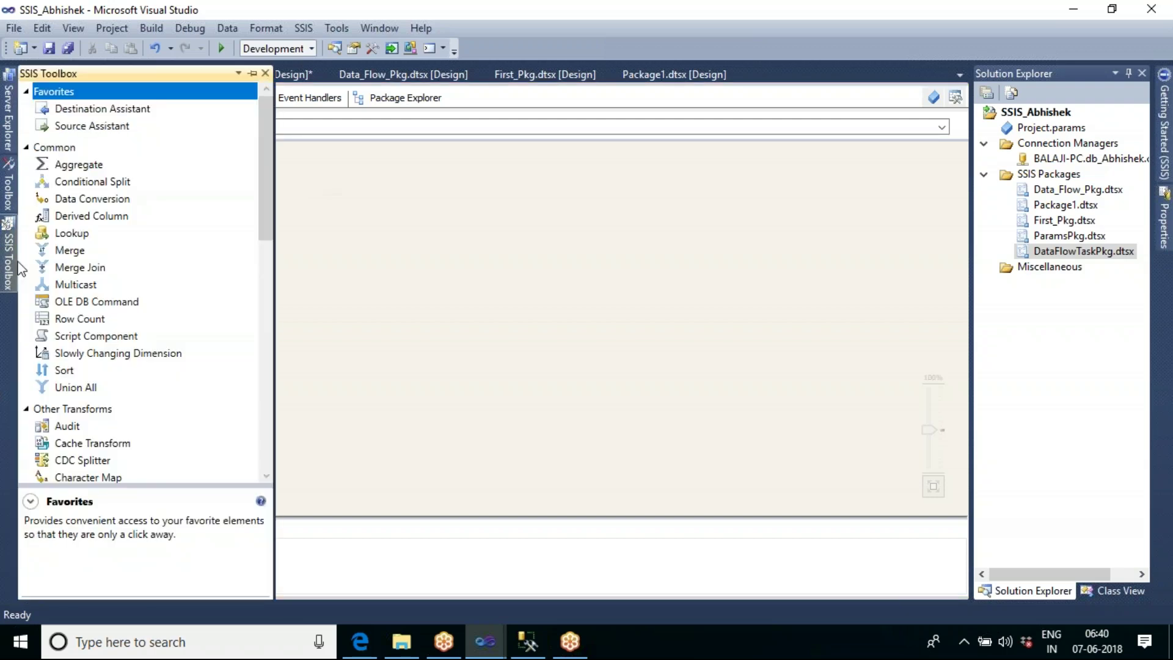
{"action": "left_click", "coordinate": [26, 148]}
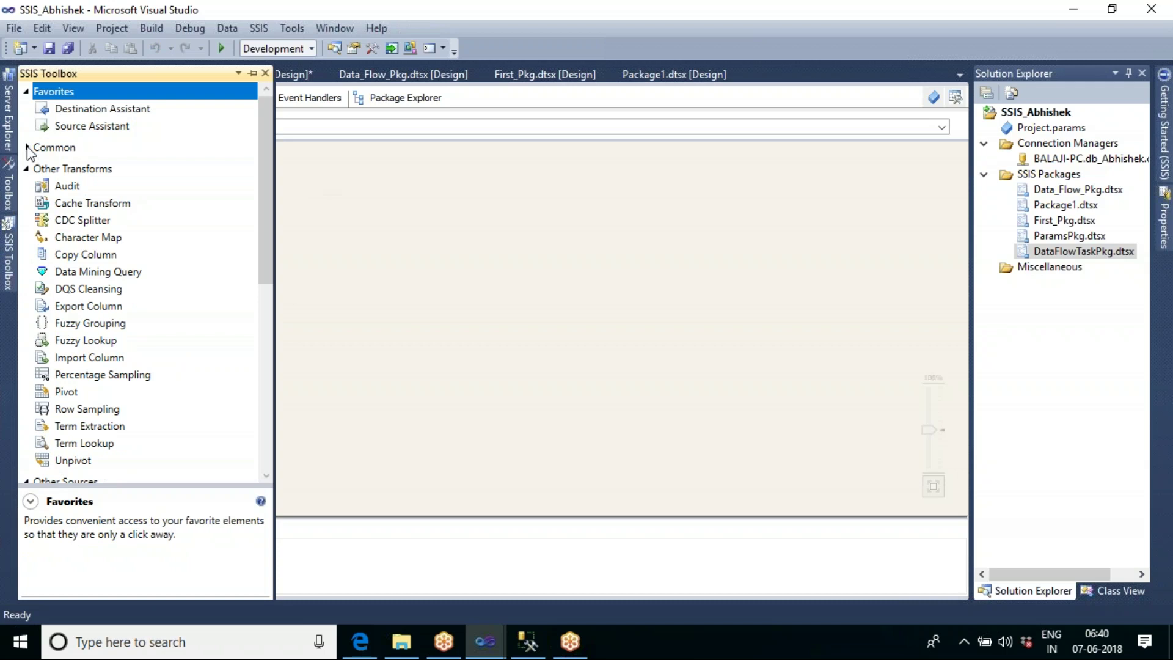
{"action": "left_click", "coordinate": [27, 148]}
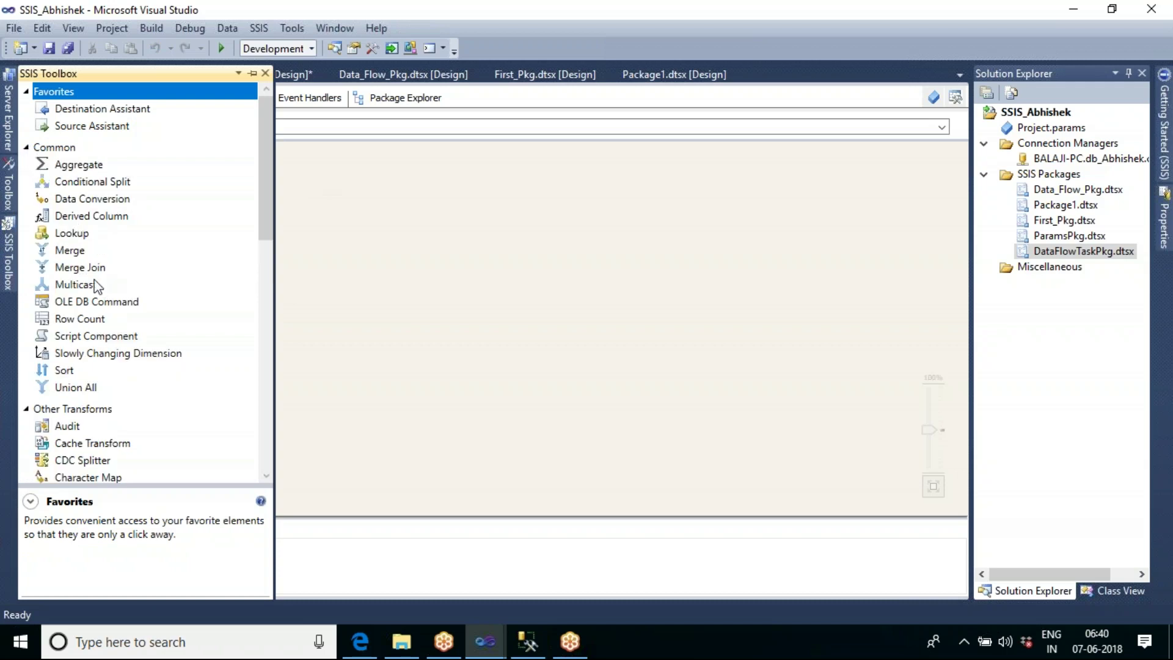
{"action": "left_click", "coordinate": [26, 147]}
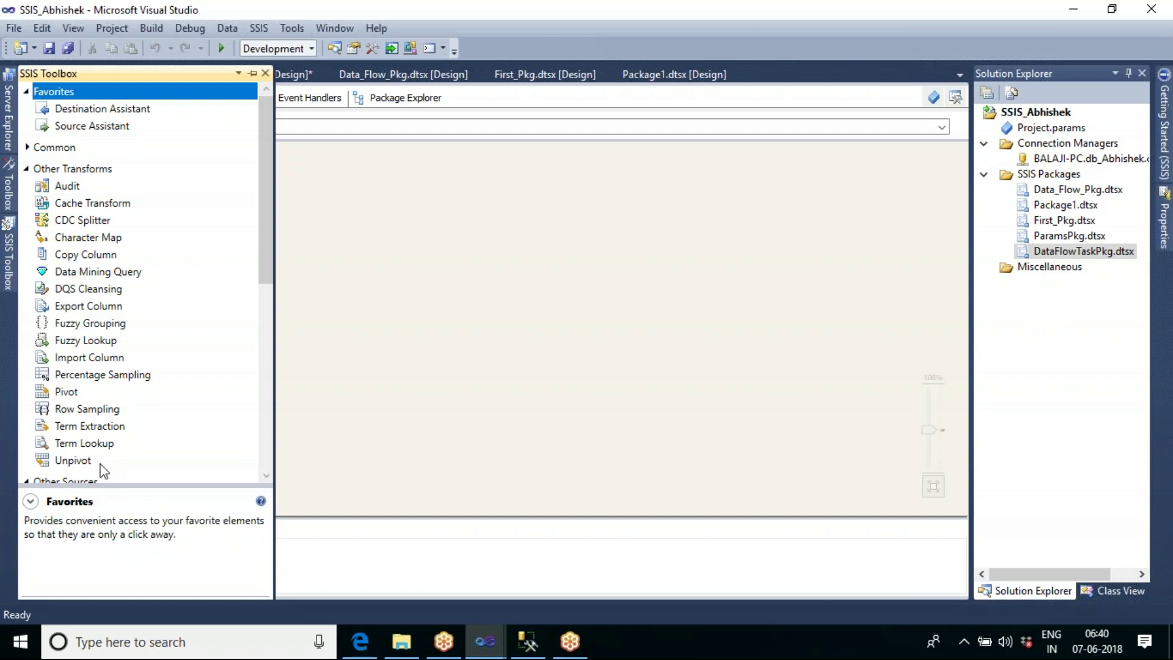
{"action": "left_click", "coordinate": [28, 169]}
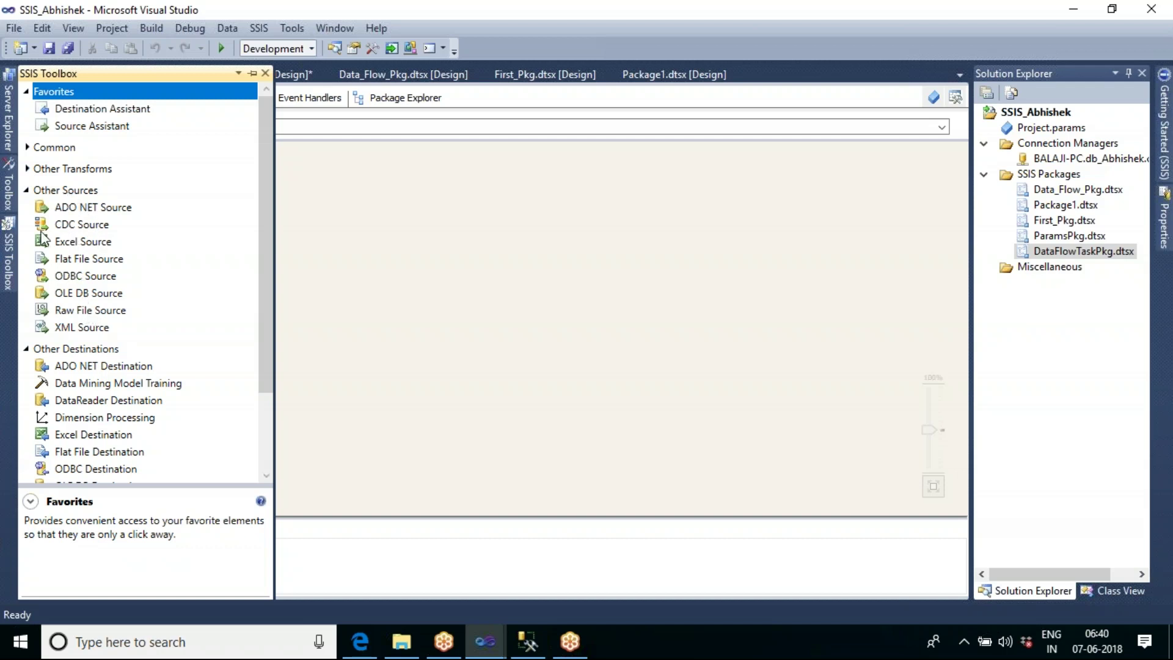
{"action": "left_click", "coordinate": [27, 190]}
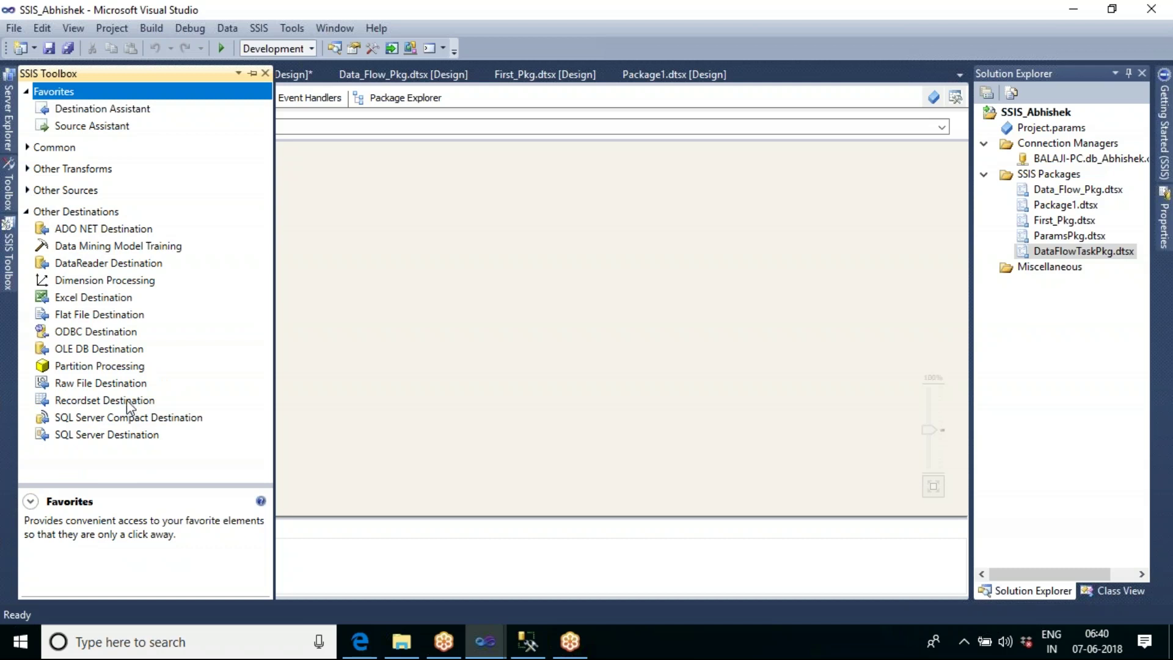
{"action": "left_click", "coordinate": [27, 212]}
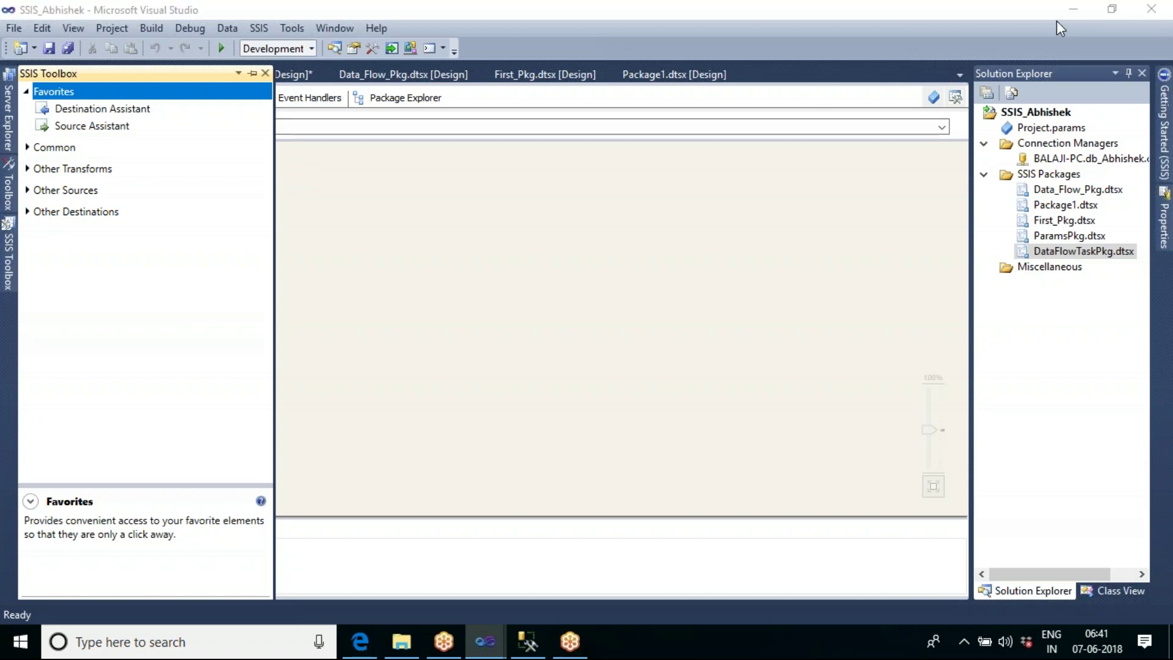
{"action": "left_click", "coordinate": [1143, 41]}
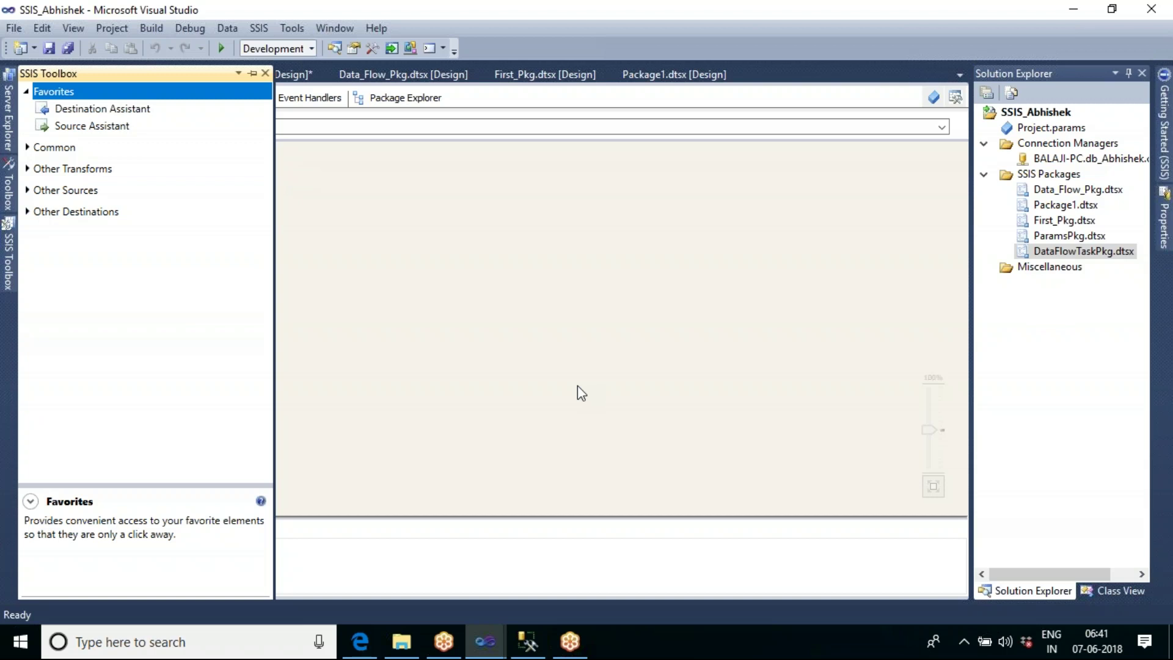
Expand the Common components group and place an Aggregate transformation on the data flow canvas.
{"action": "left_click", "coordinate": [27, 147]}
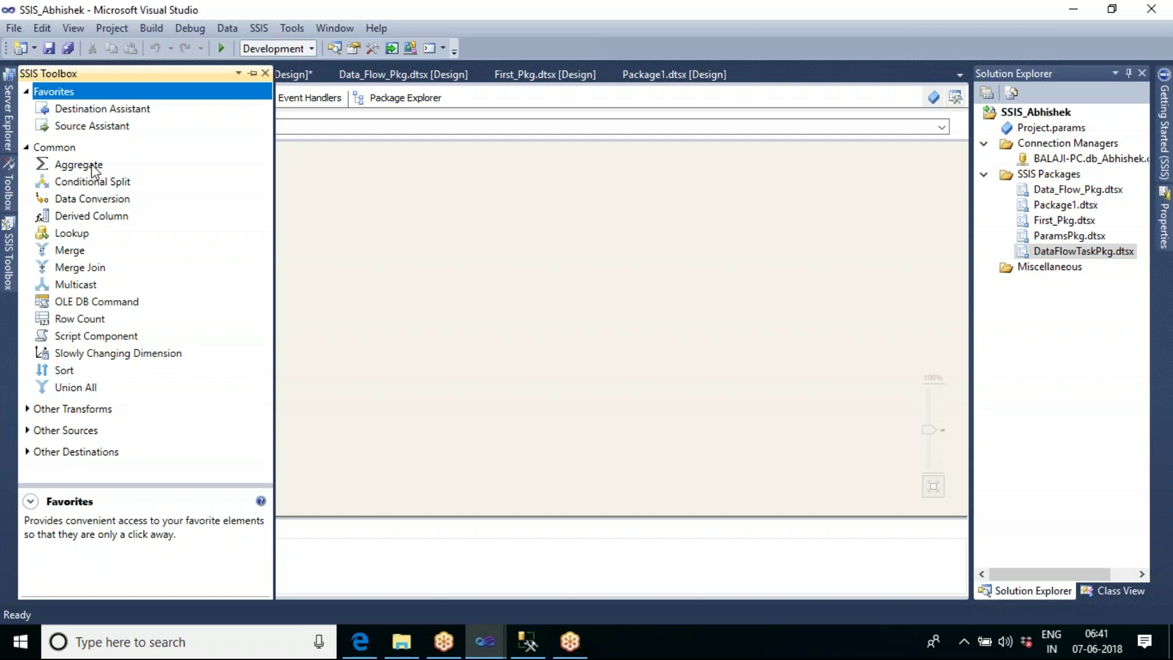
{"action": "left_click_drag", "start_coordinate": [94, 166], "coordinate": [409, 228]}
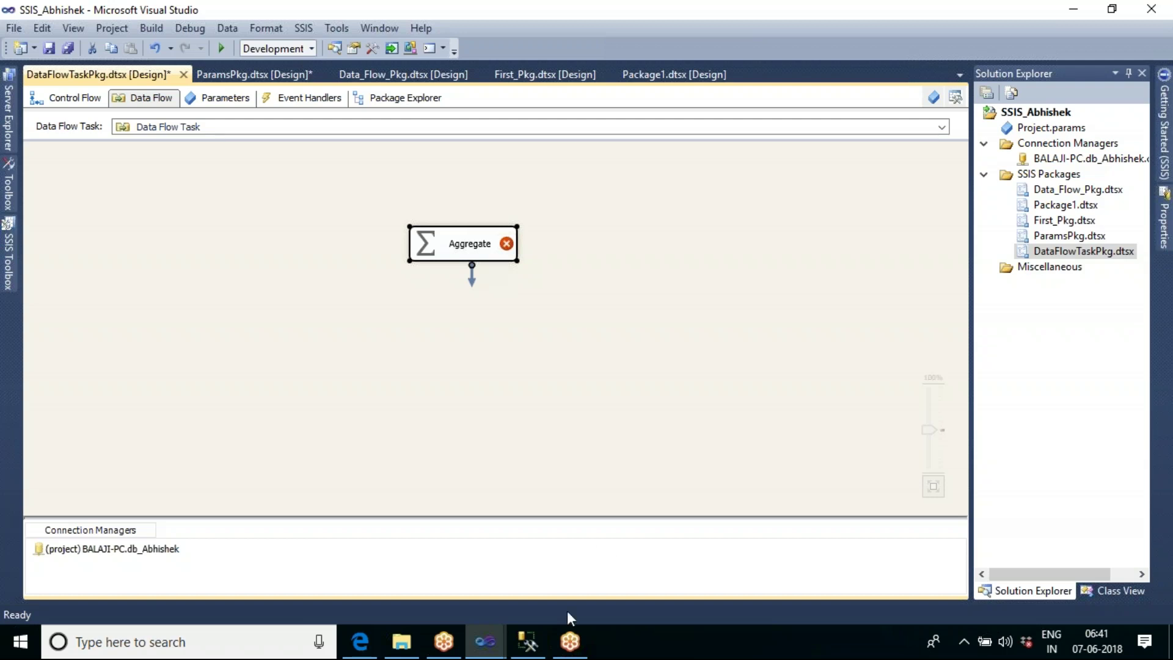
Switch to SQL Server Management Studio and reconnect the open query to the database engine using Windows Authentication.
{"action": "left_click", "coordinate": [529, 646]}
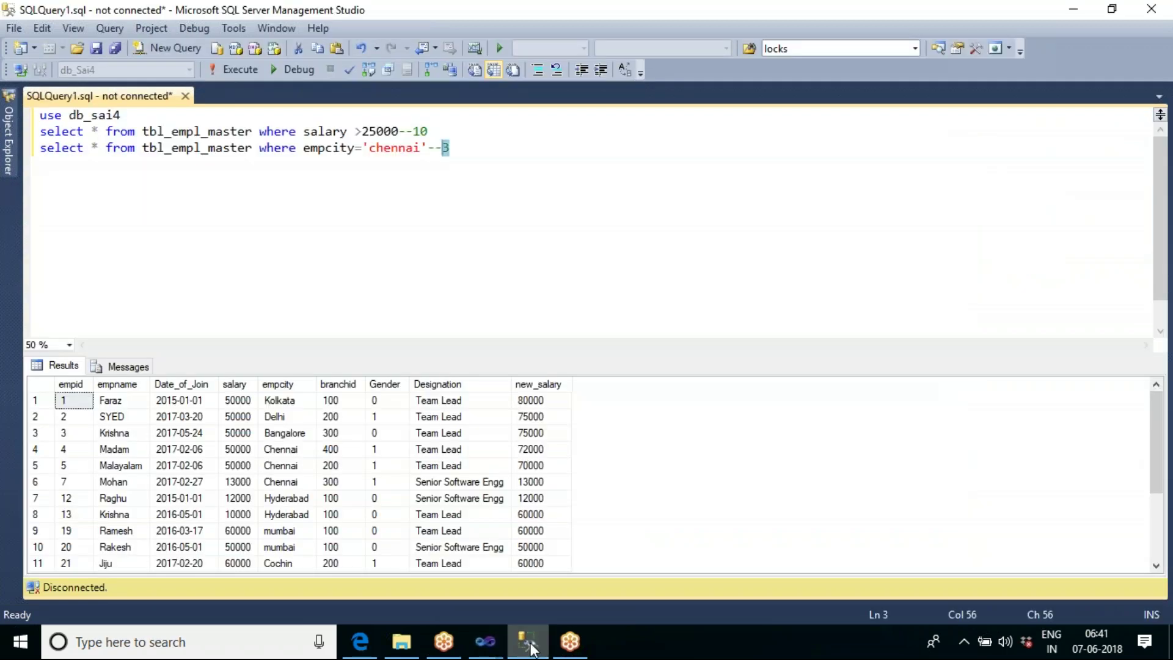
{"action": "left_click", "coordinate": [461, 271]}
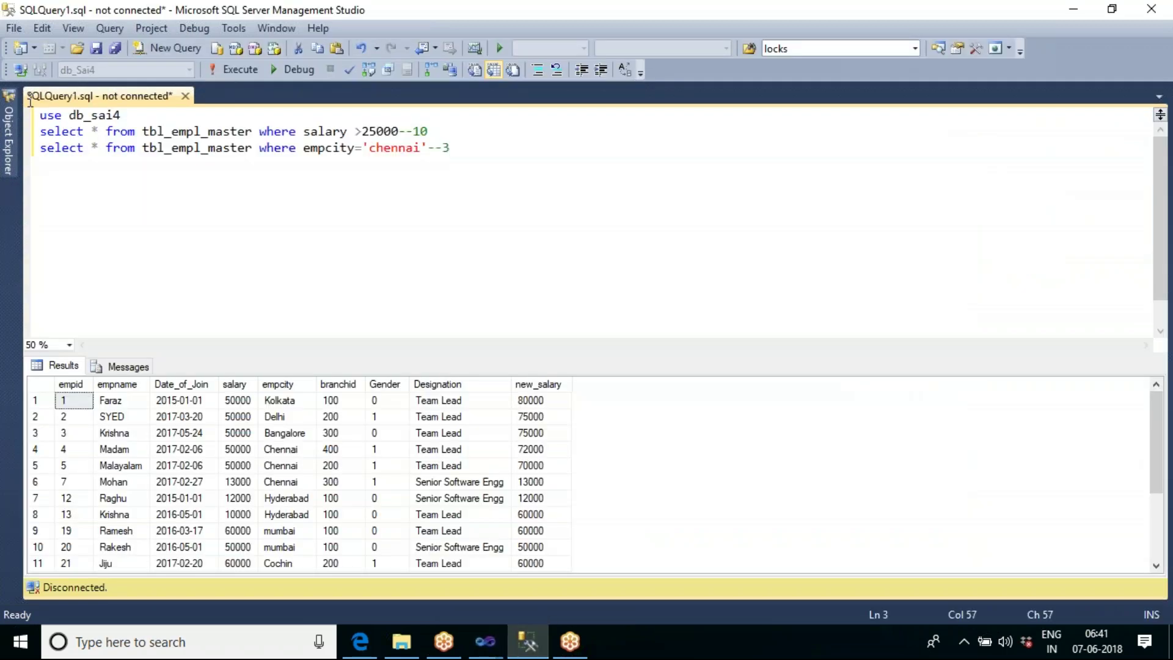
{"action": "left_click", "coordinate": [21, 72]}
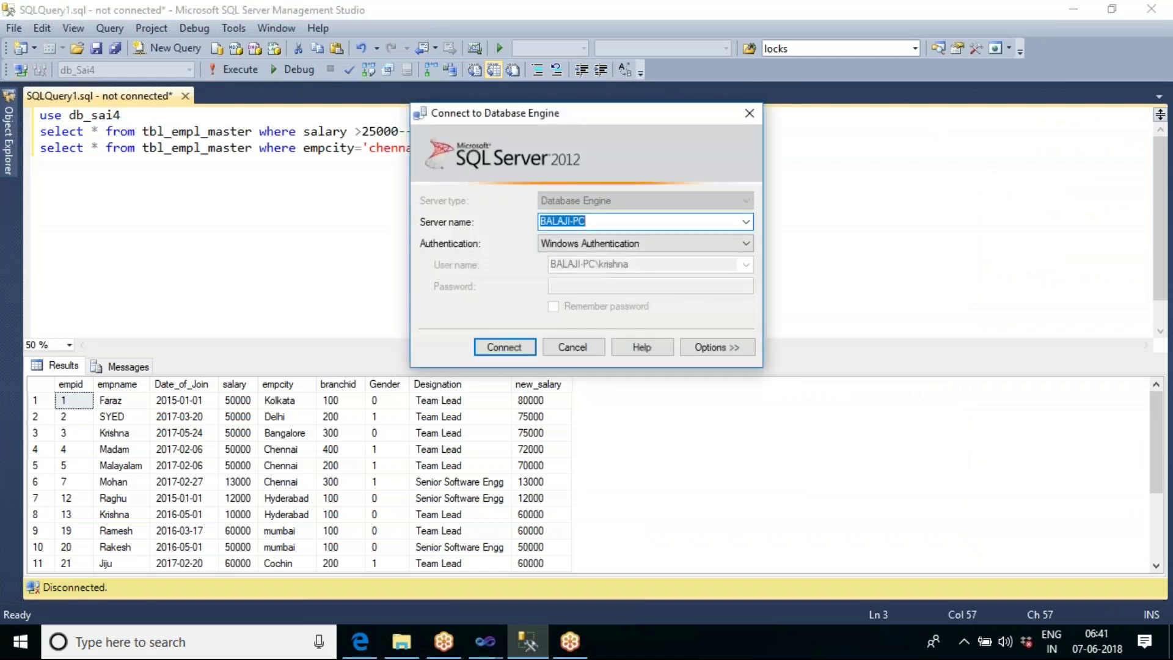
{"action": "left_click", "coordinate": [518, 347]}
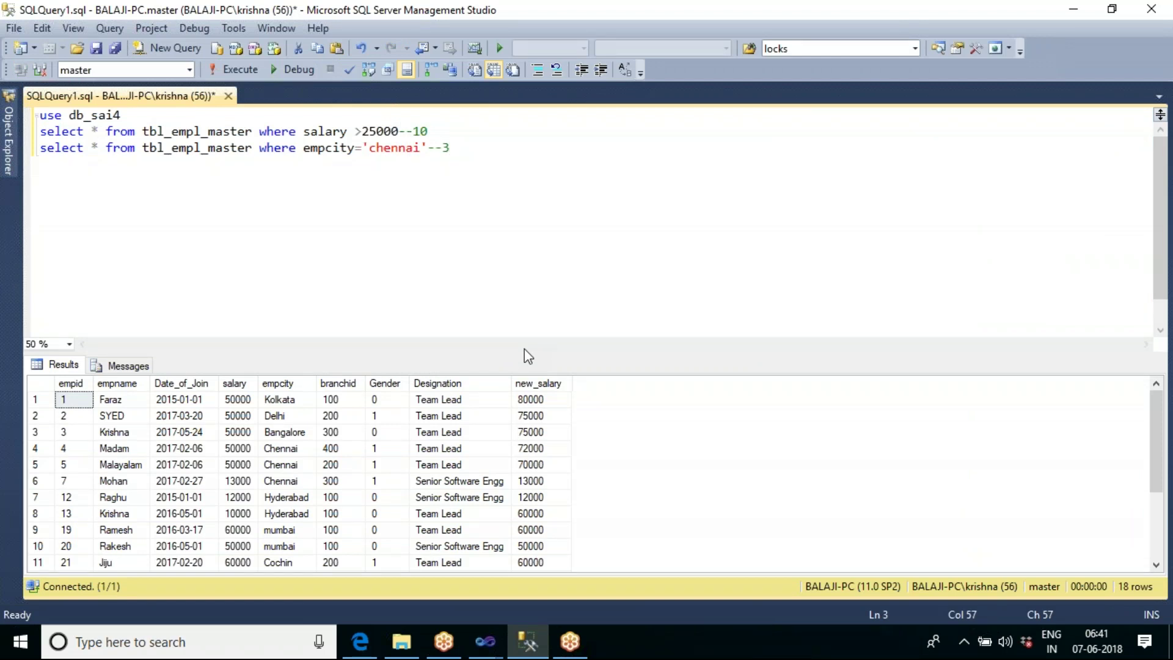
Browse the server's Databases folder, select db_brook and open a new query window connected to it.
{"action": "left_click", "coordinate": [9, 163]}
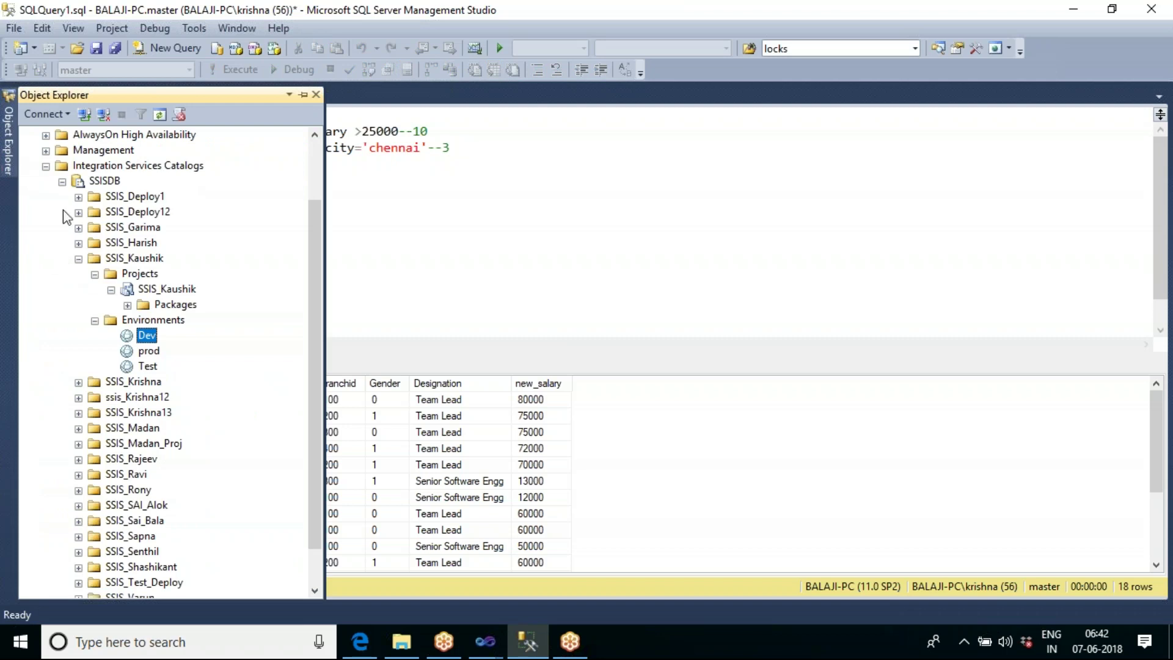
{"action": "left_click", "coordinate": [45, 167]}
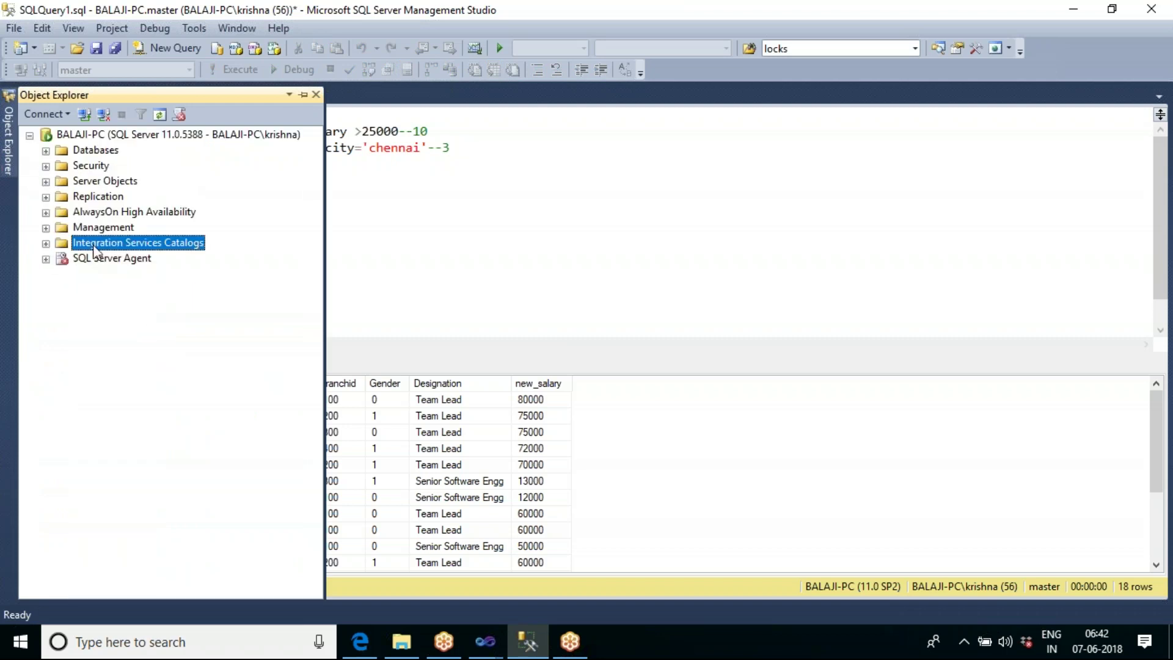
{"action": "left_click", "coordinate": [46, 152]}
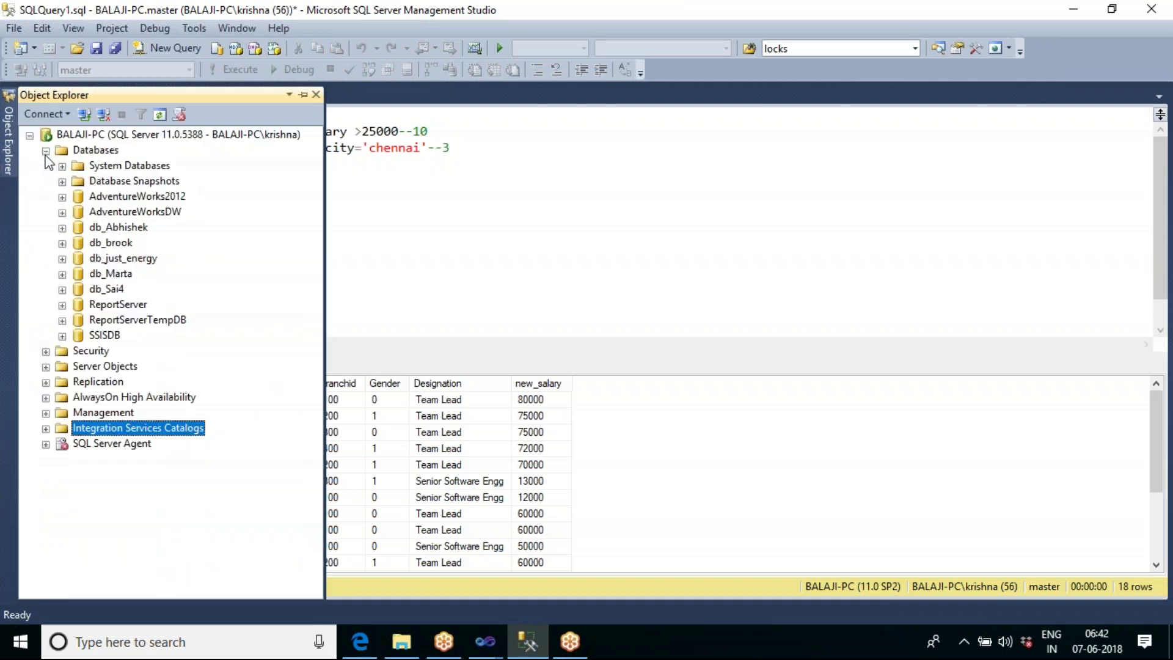
{"action": "left_click", "coordinate": [135, 233]}
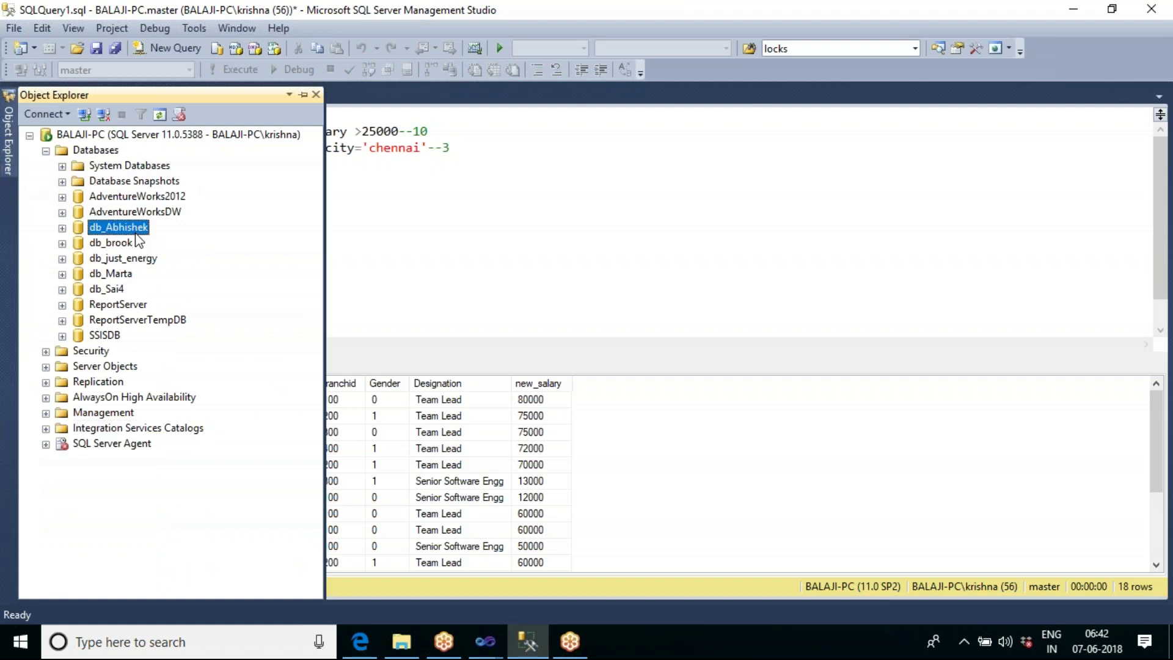
{"action": "left_click", "coordinate": [127, 243]}
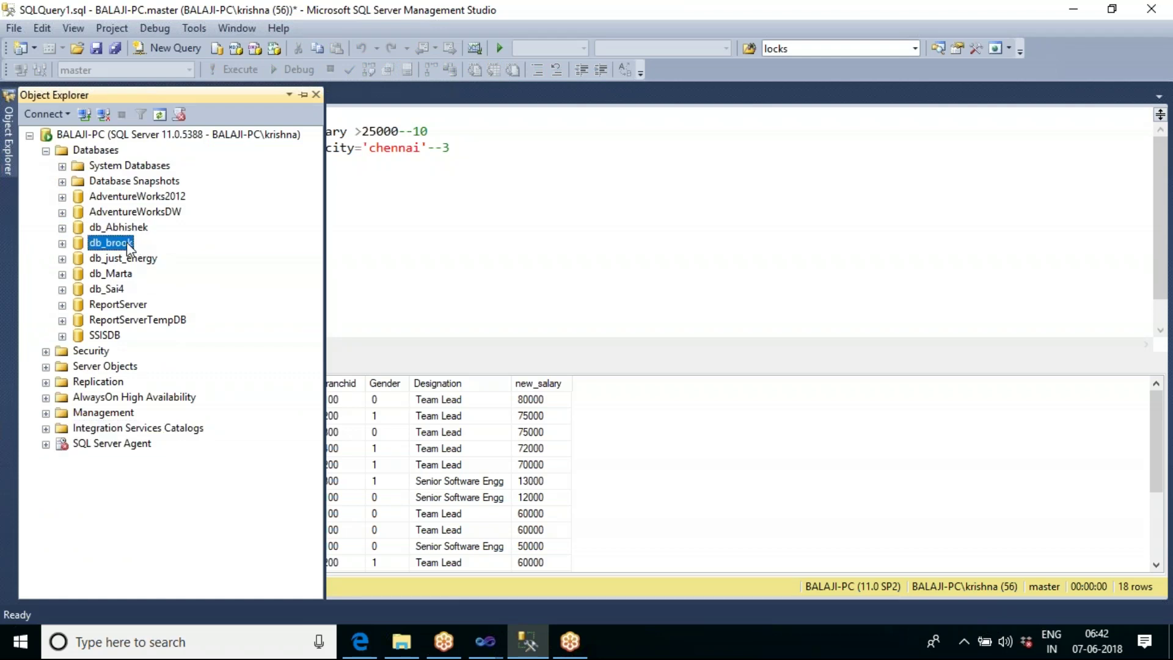
{"action": "left_click", "coordinate": [463, 148]}
{"action": "key", "text": "Return"}
{"action": "key", "text": "Return"}
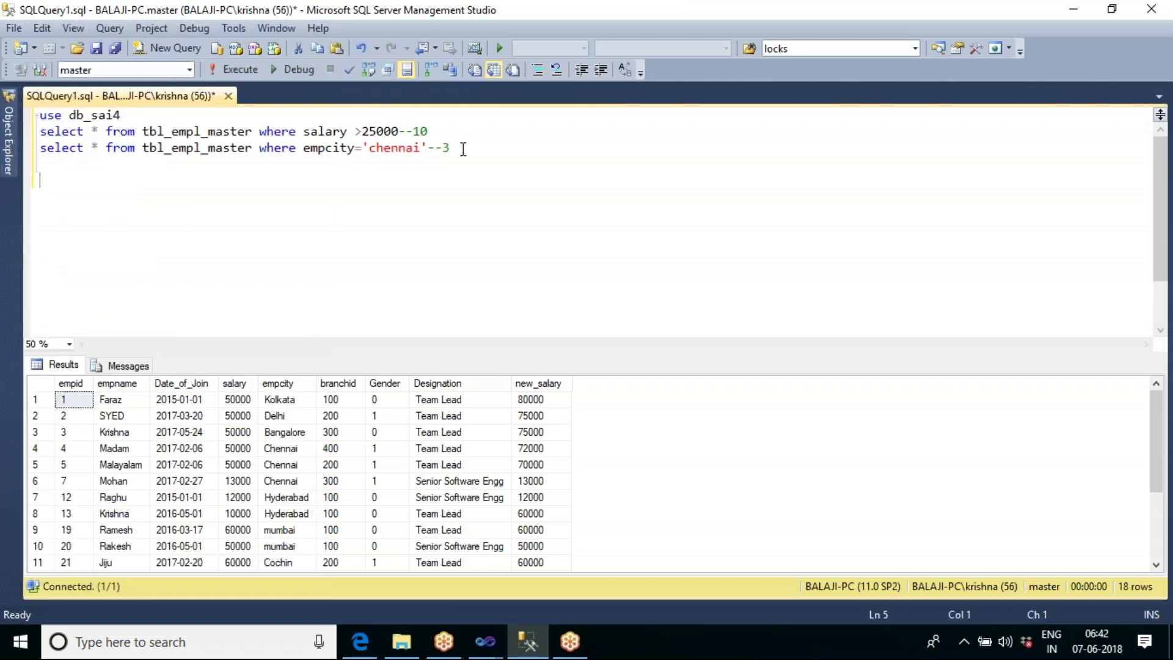
{"action": "left_click", "coordinate": [7, 149]}
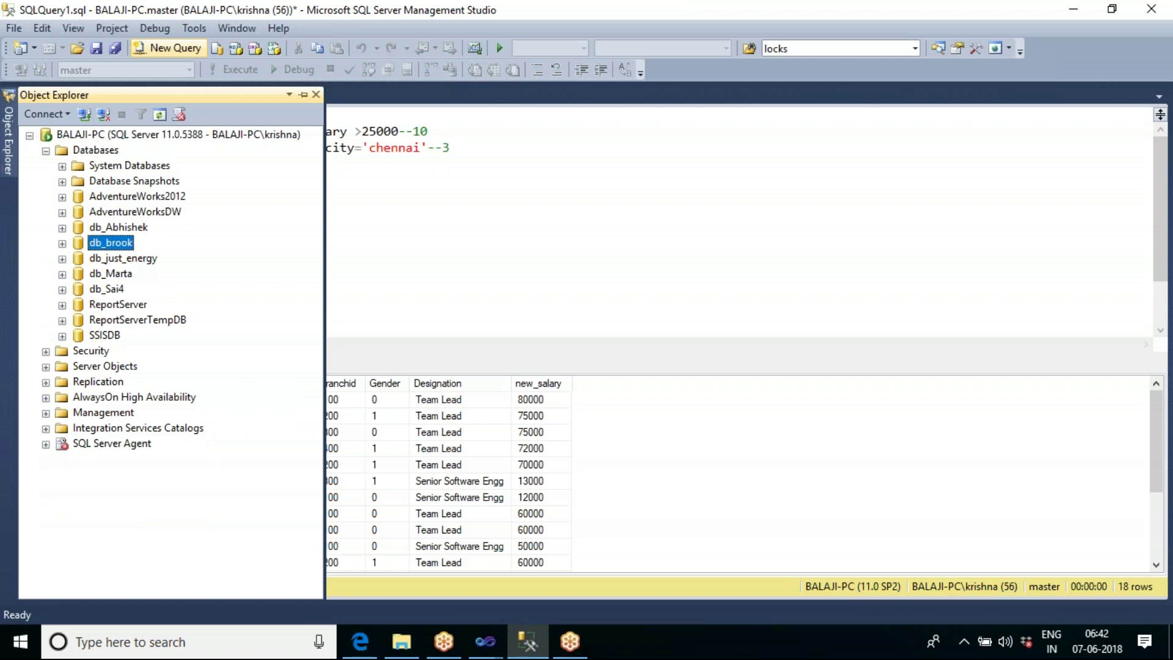
{"action": "left_click", "coordinate": [166, 48]}
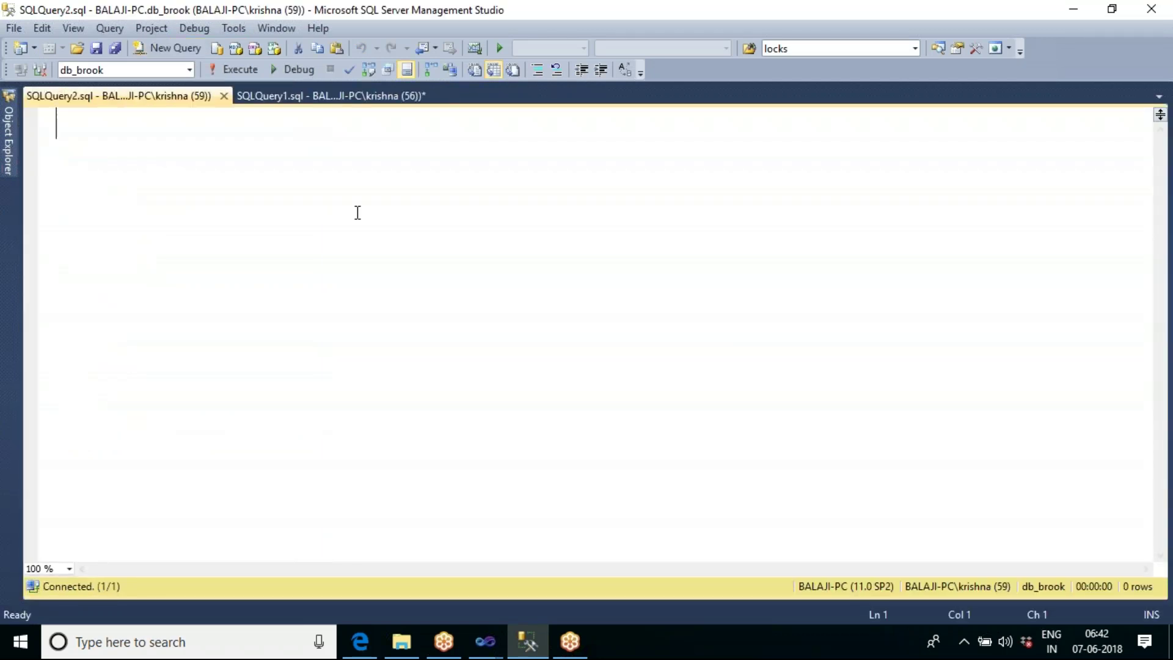
Write and execute the query select * from tbl_emp_master against db_brook.
{"action": "type", "text": "select "}
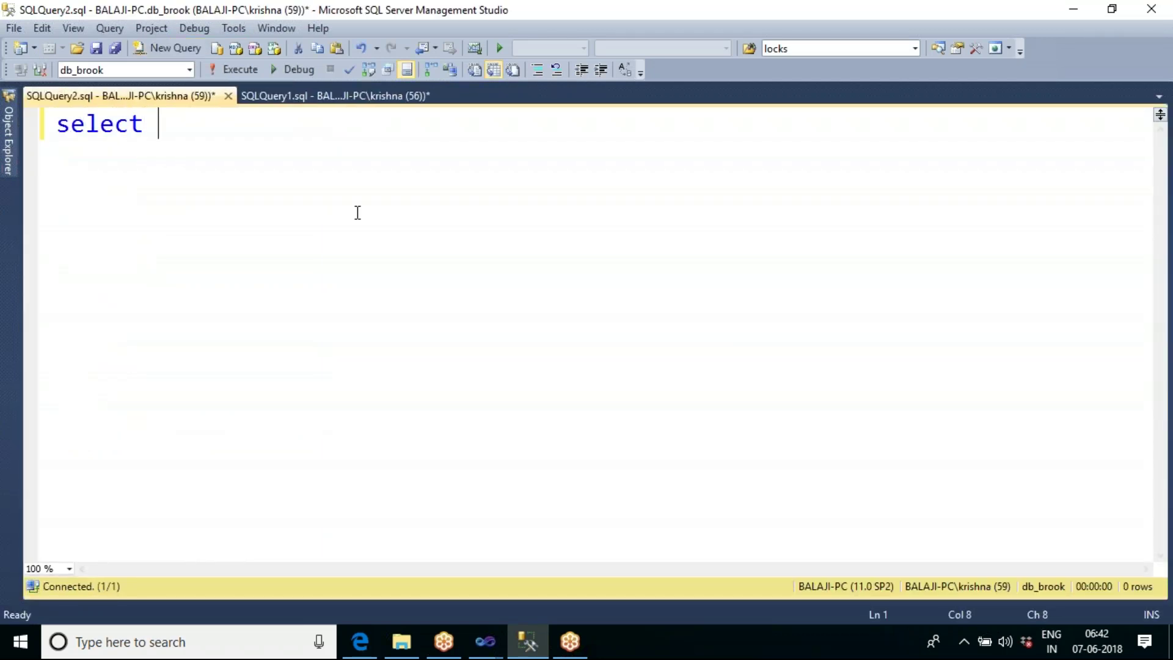
{"action": "type", "text": "* from"}
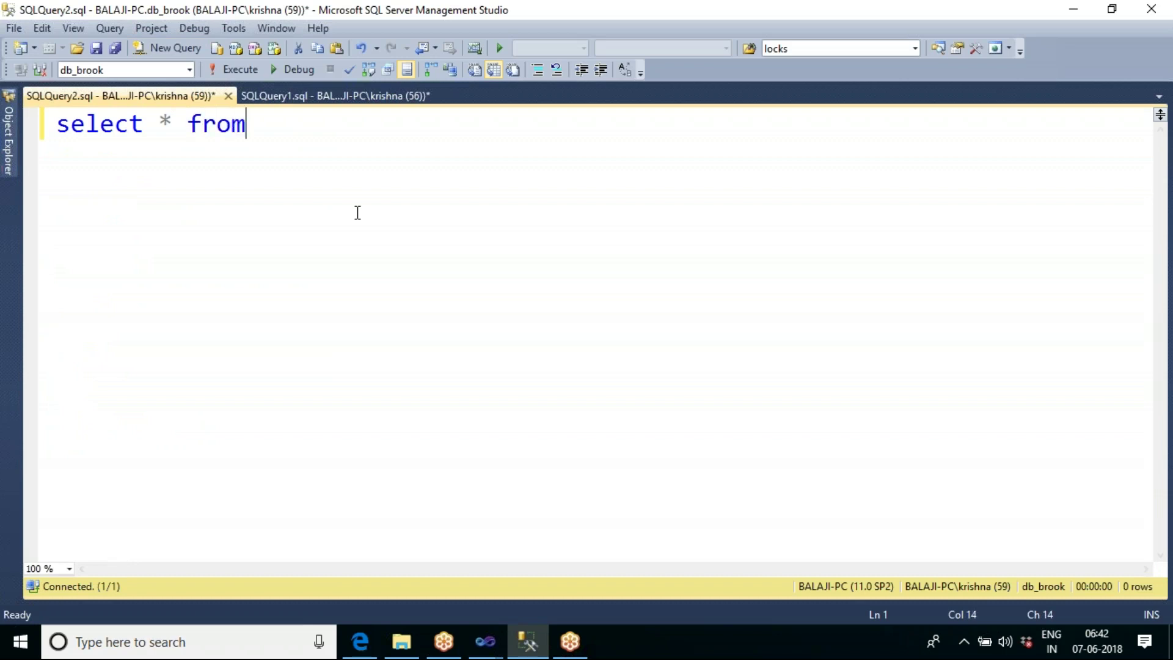
{"action": "type", "text": " tbl_em"}
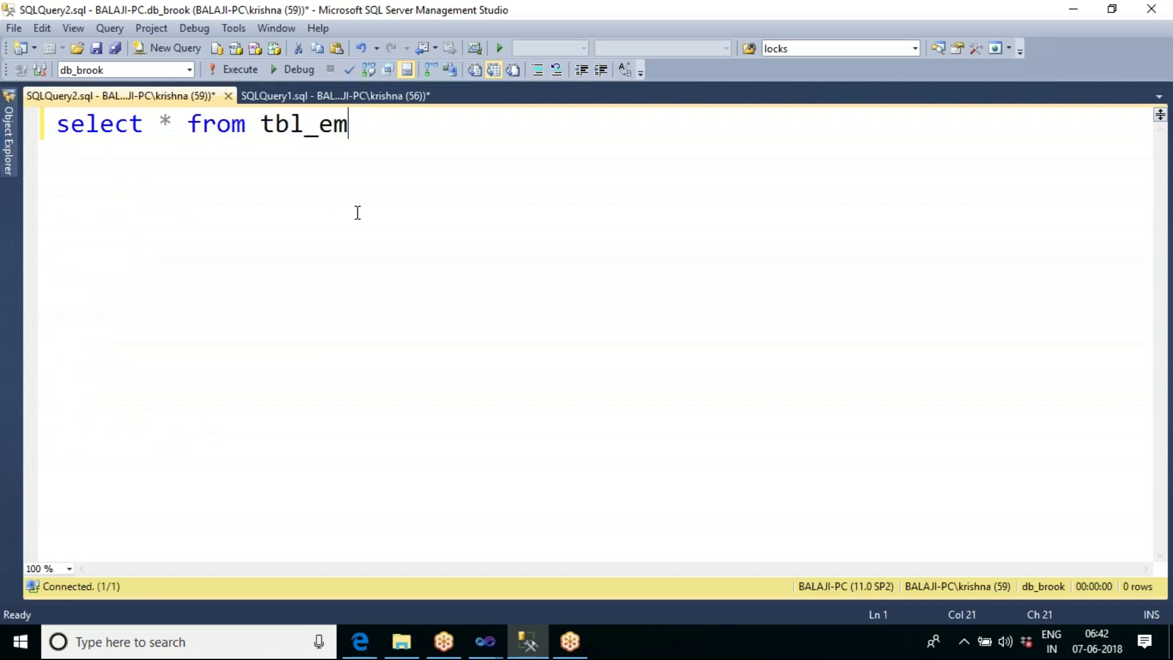
{"action": "type", "text": "p_"}
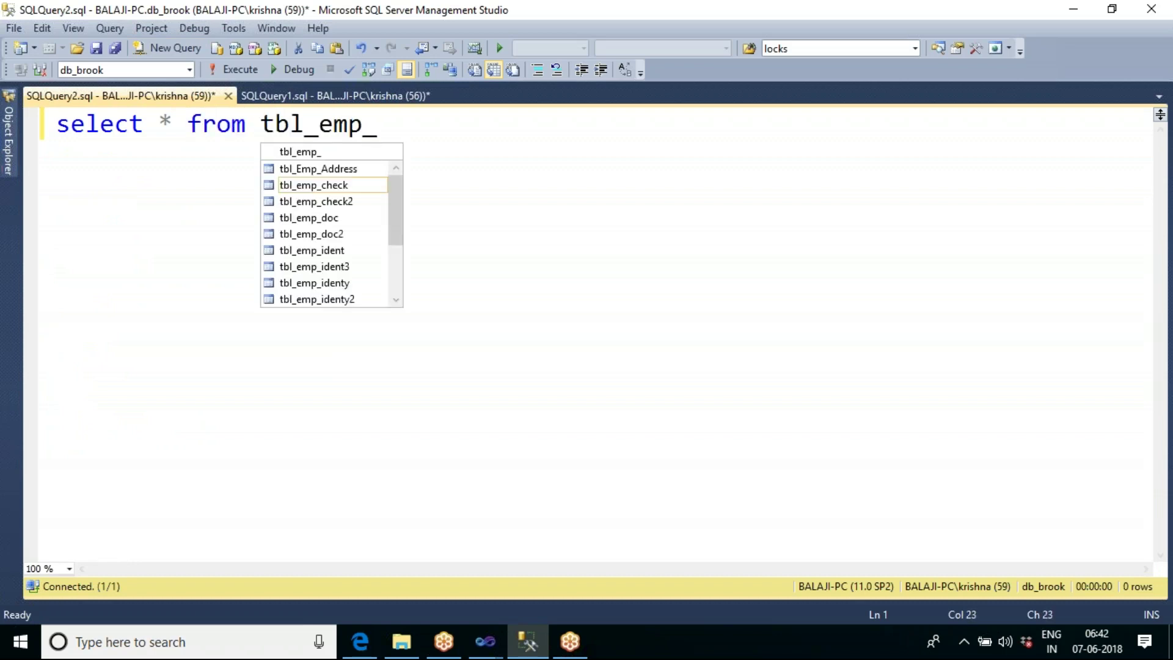
{"action": "type", "text": "master"}
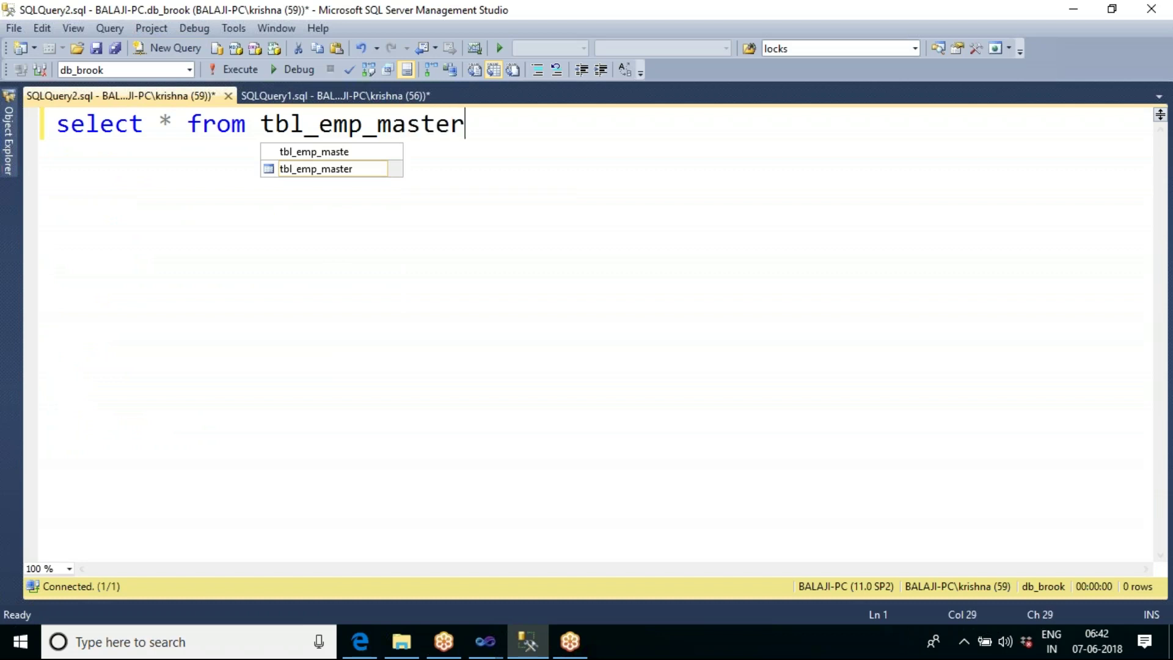
{"action": "key", "text": "Escape"}
{"action": "key", "text": "F5"}
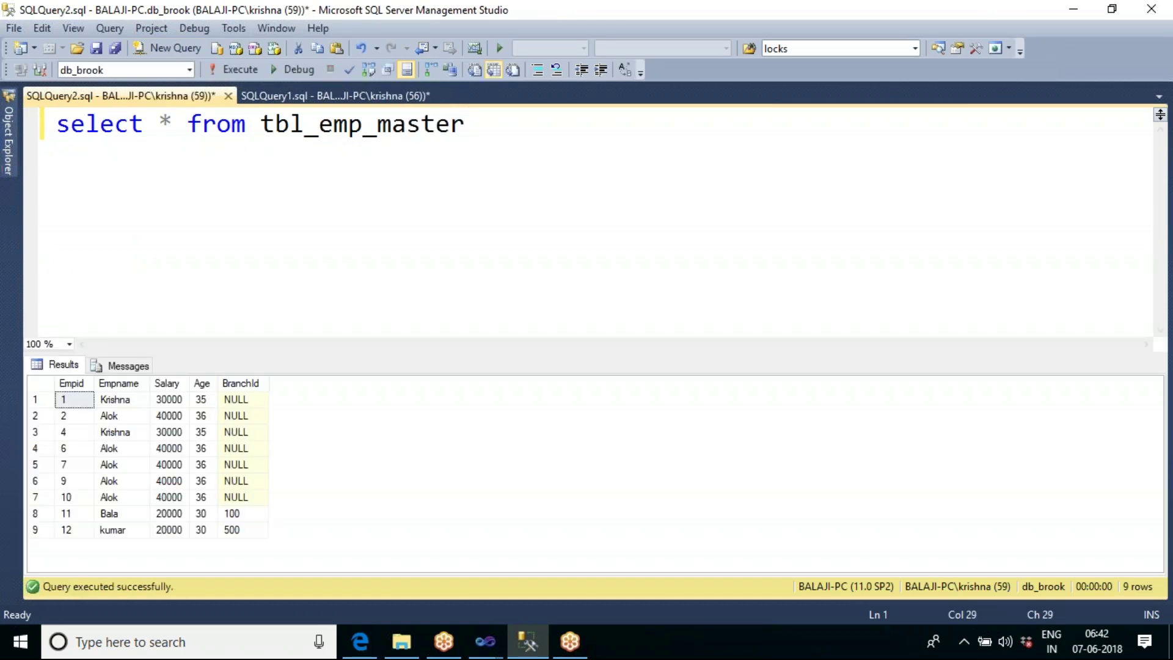
Try to run the query against tbl_empl_master instead, and restore the table name to tbl_emp_master.
{"action": "left_click", "coordinate": [365, 129]}
{"action": "type", "text": "l"}
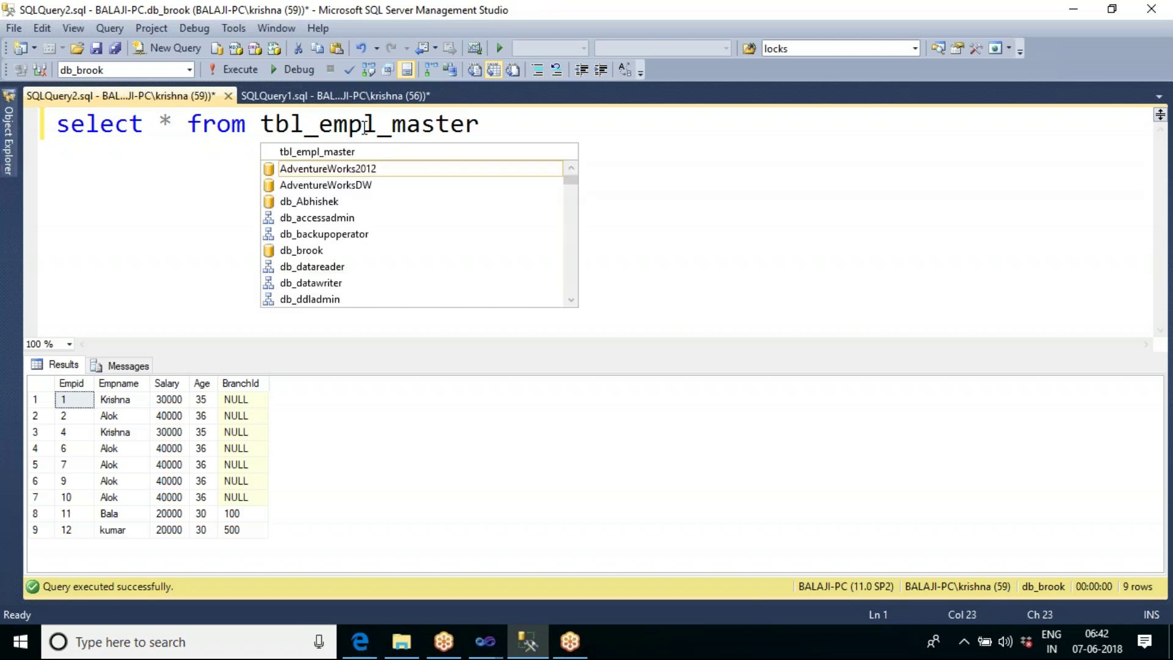
{"action": "key", "text": "Escape"}
{"action": "key", "text": "F5"}
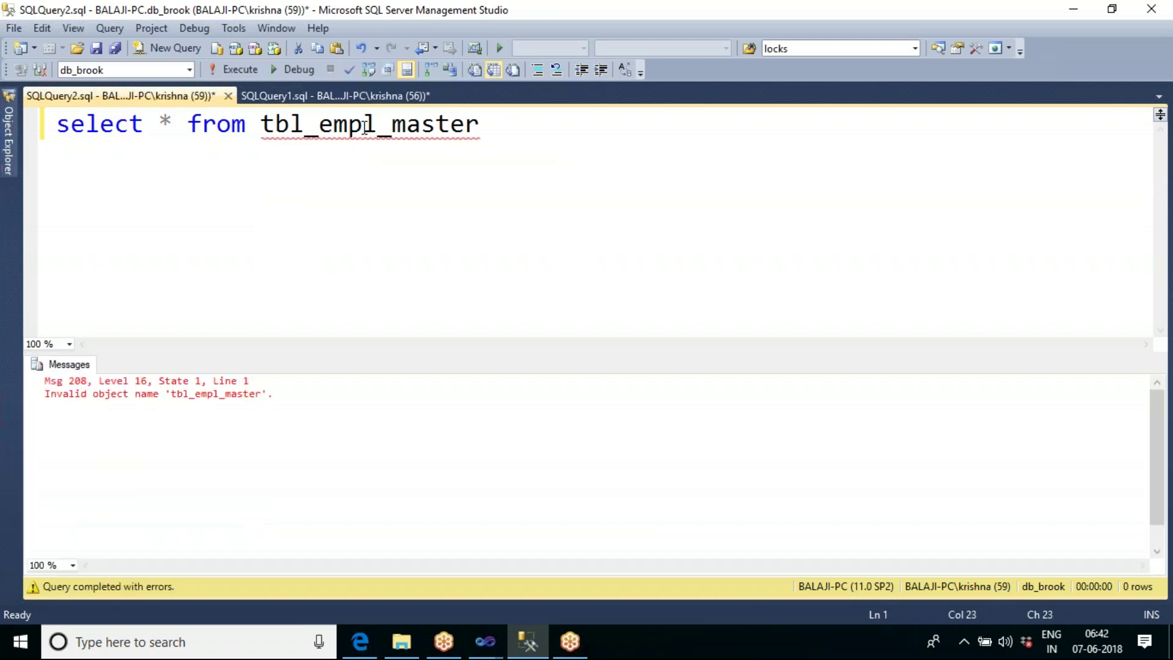
{"action": "key", "text": "BackSpace"}
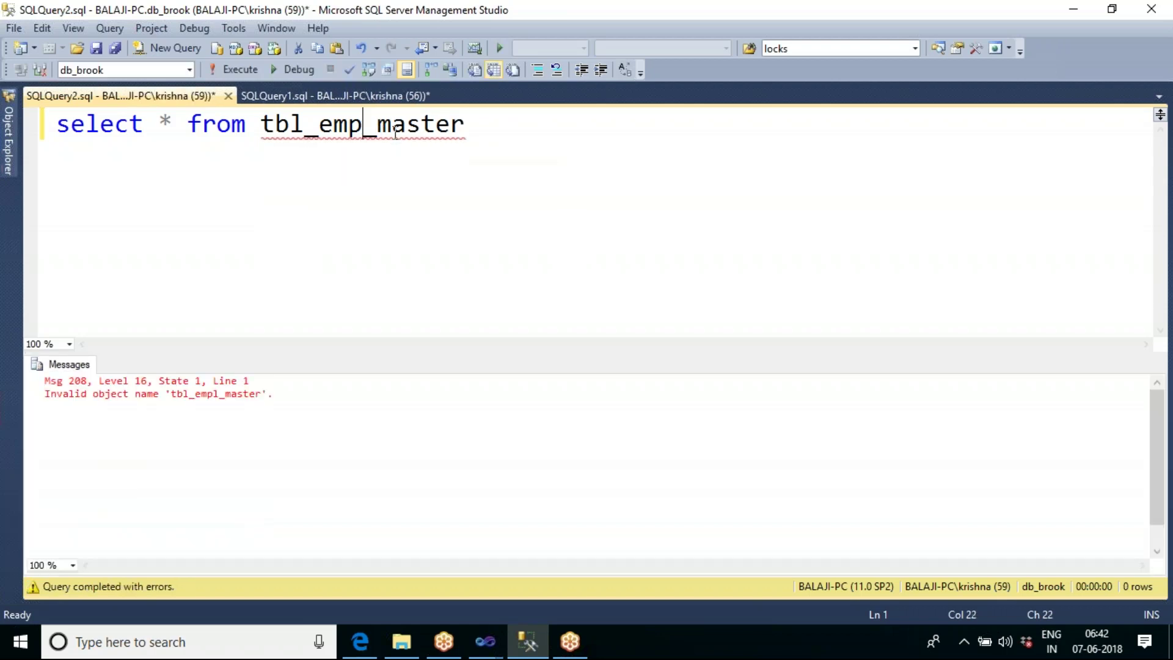
Copy the employee table into db_brook by executing select * into tbl_empl_master from db_sai4.dbo.tbl_empl_master.
{"action": "double_click", "coordinate": [205, 124]}
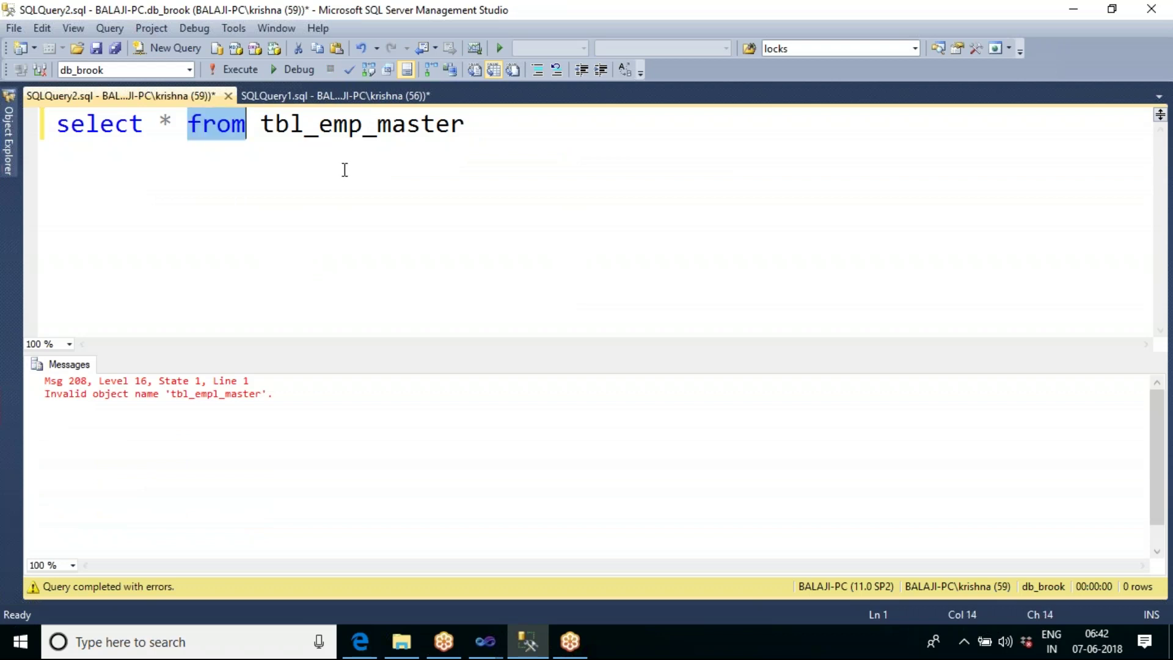
{"action": "type", "text": "into"}
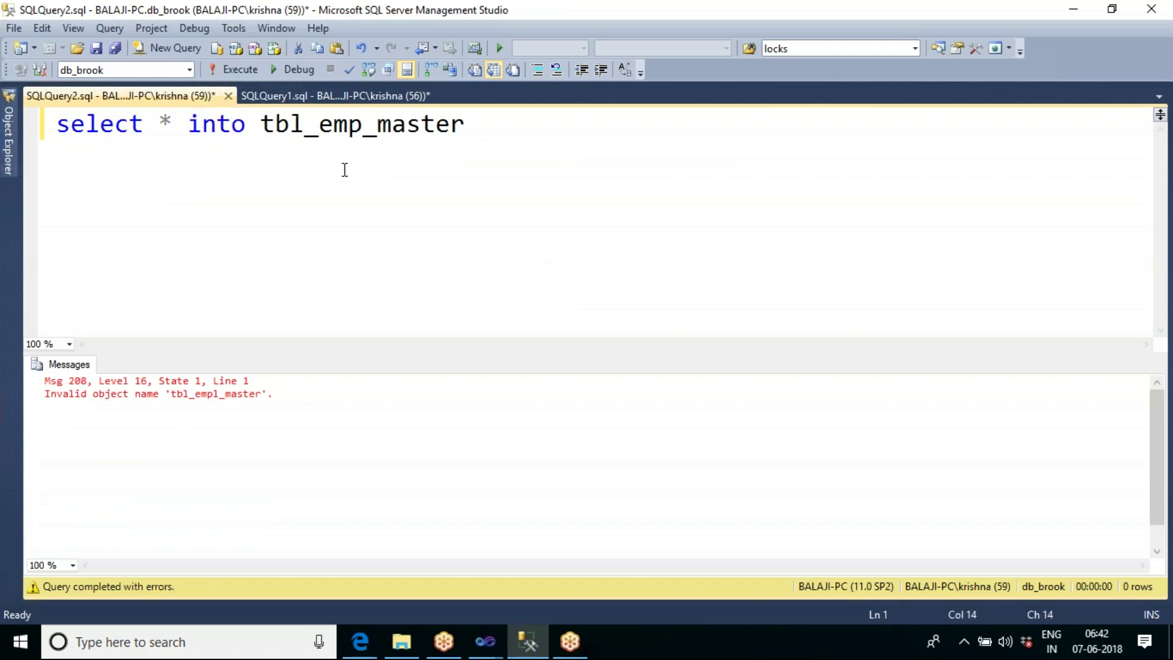
{"action": "left_click", "coordinate": [364, 131]}
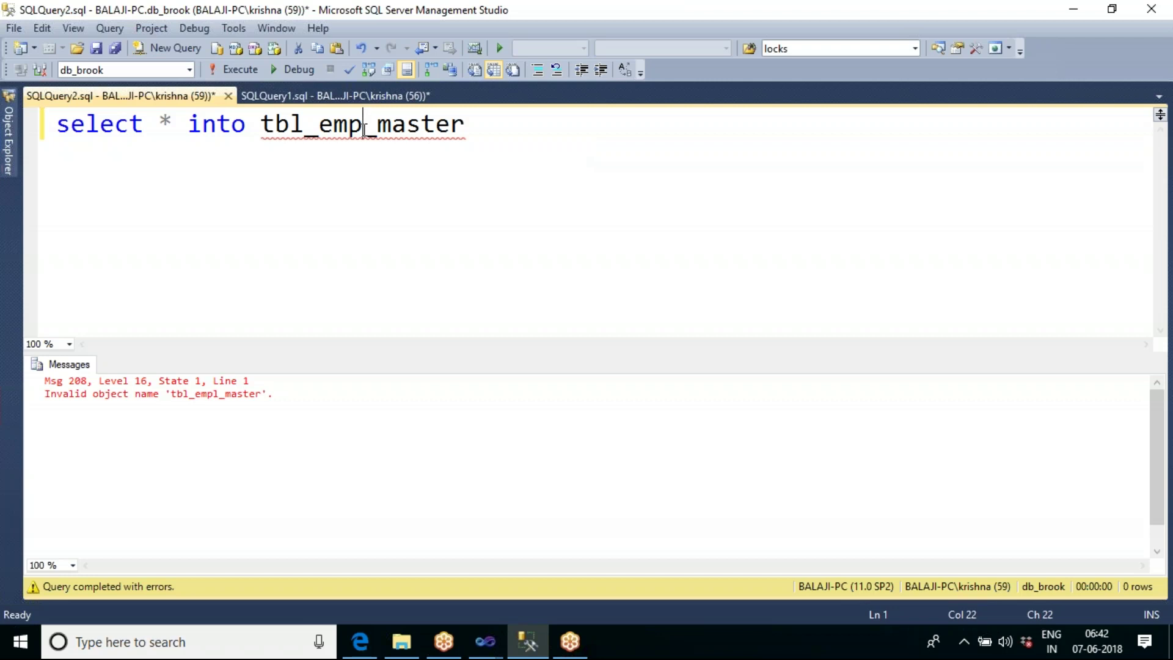
{"action": "type", "text": "l"}
{"action": "left_click", "coordinate": [521, 136]}
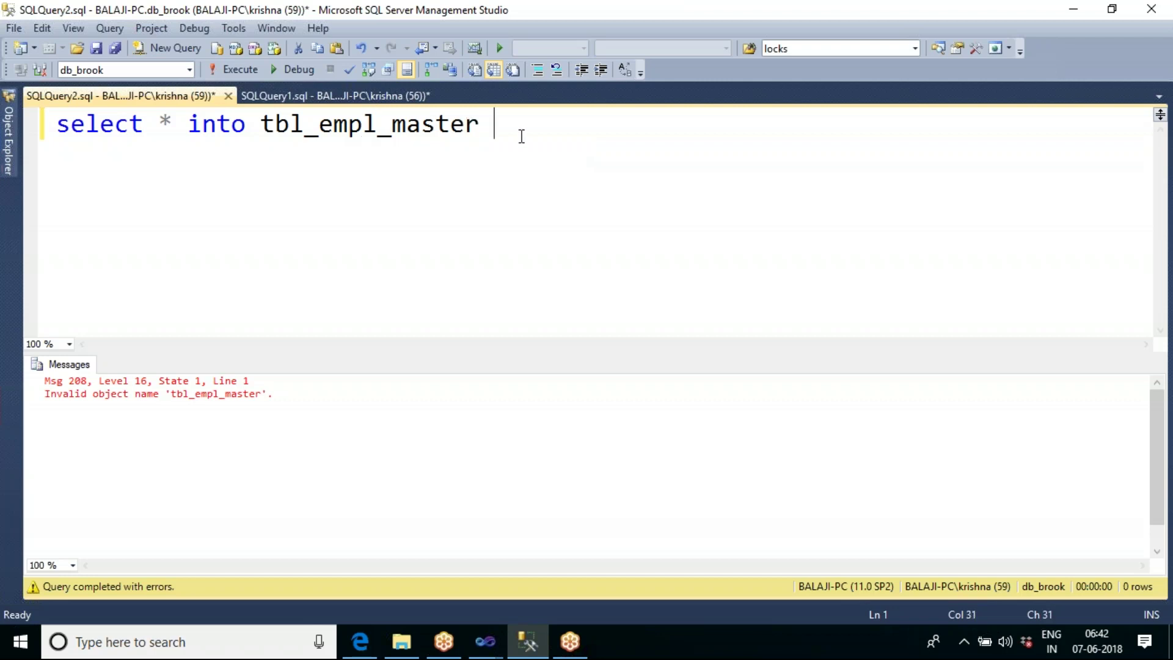
{"action": "type", "text": "from db"}
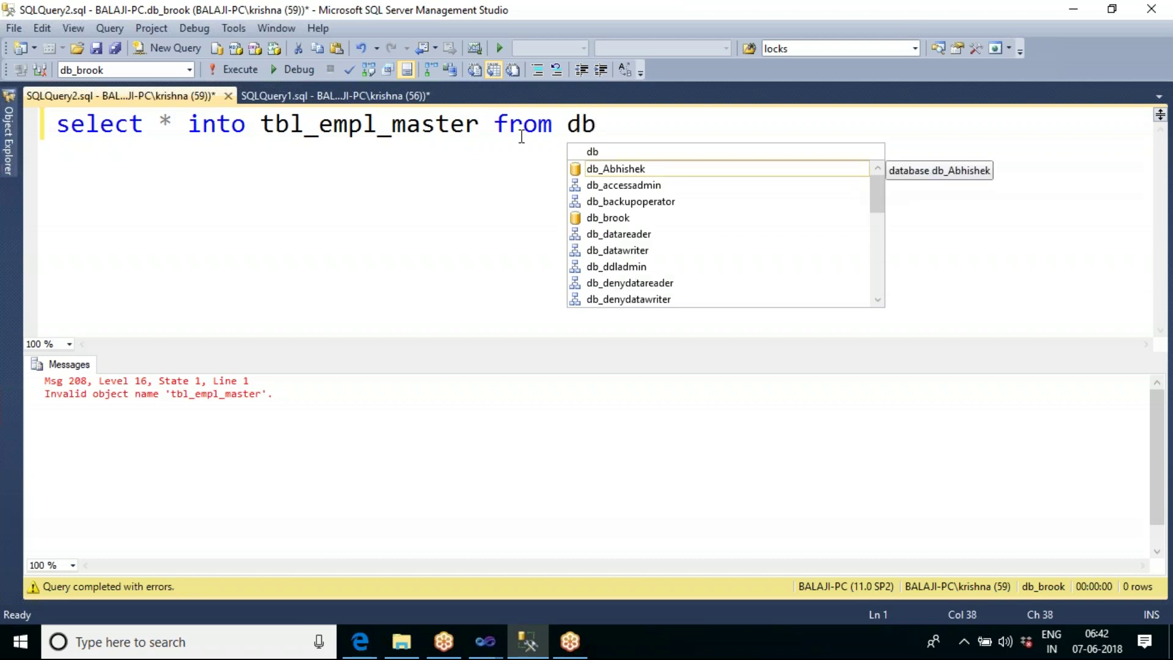
{"action": "type", "text": "_sai4"}
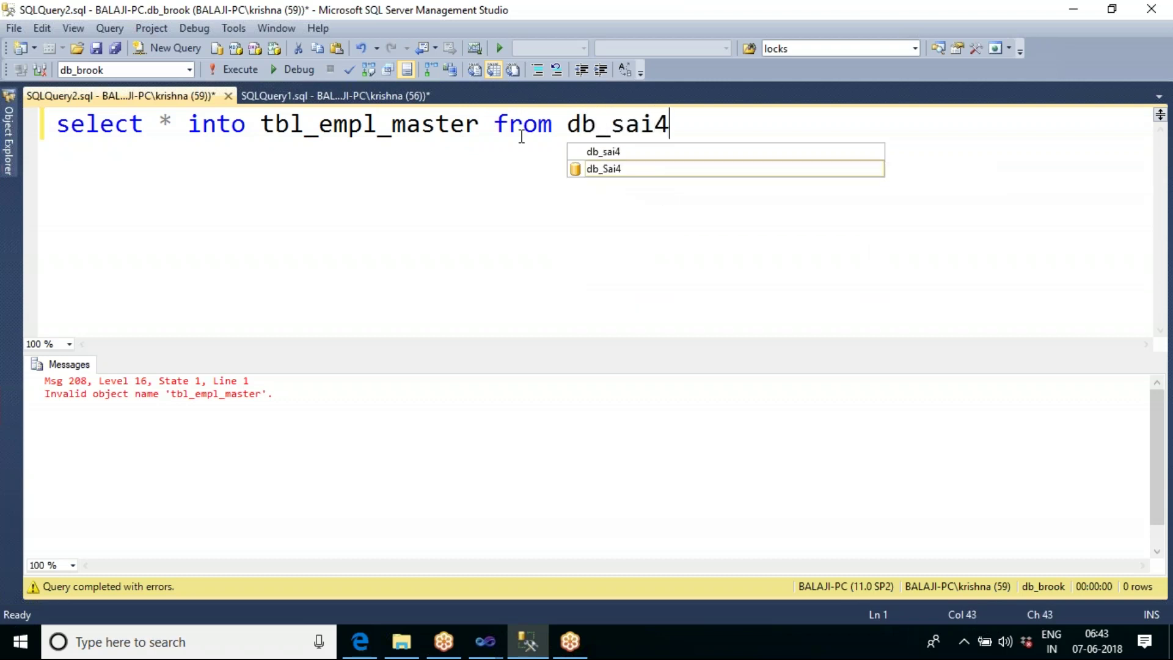
{"action": "type", "text": ".dbo.tbl"}
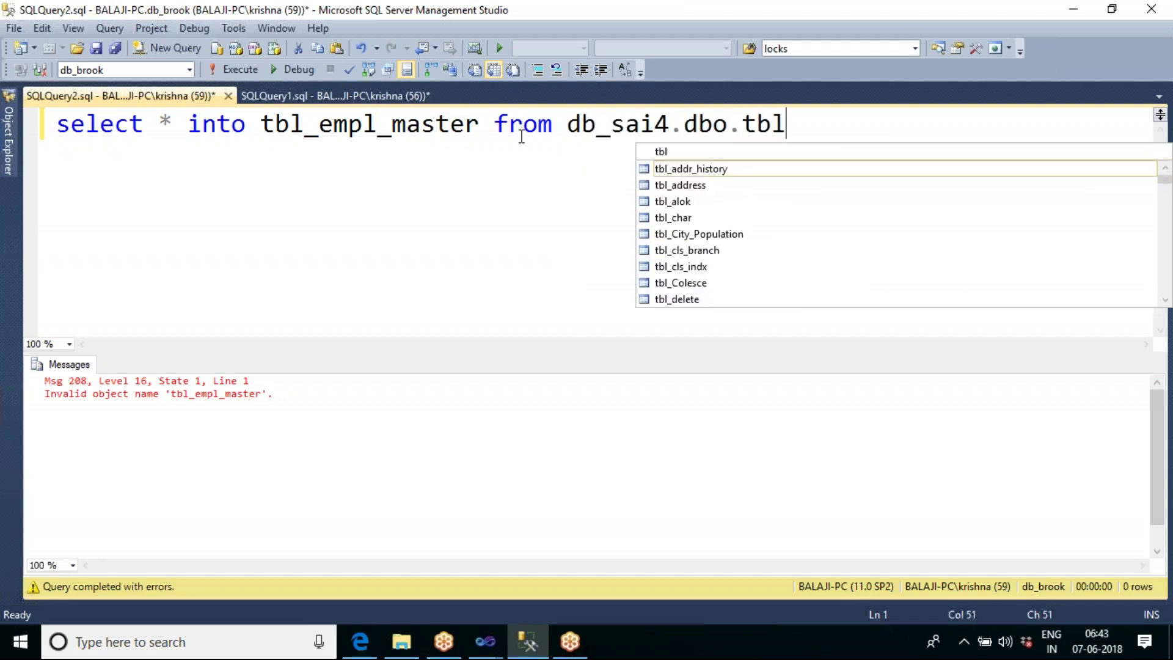
{"action": "type", "text": "_empl_"}
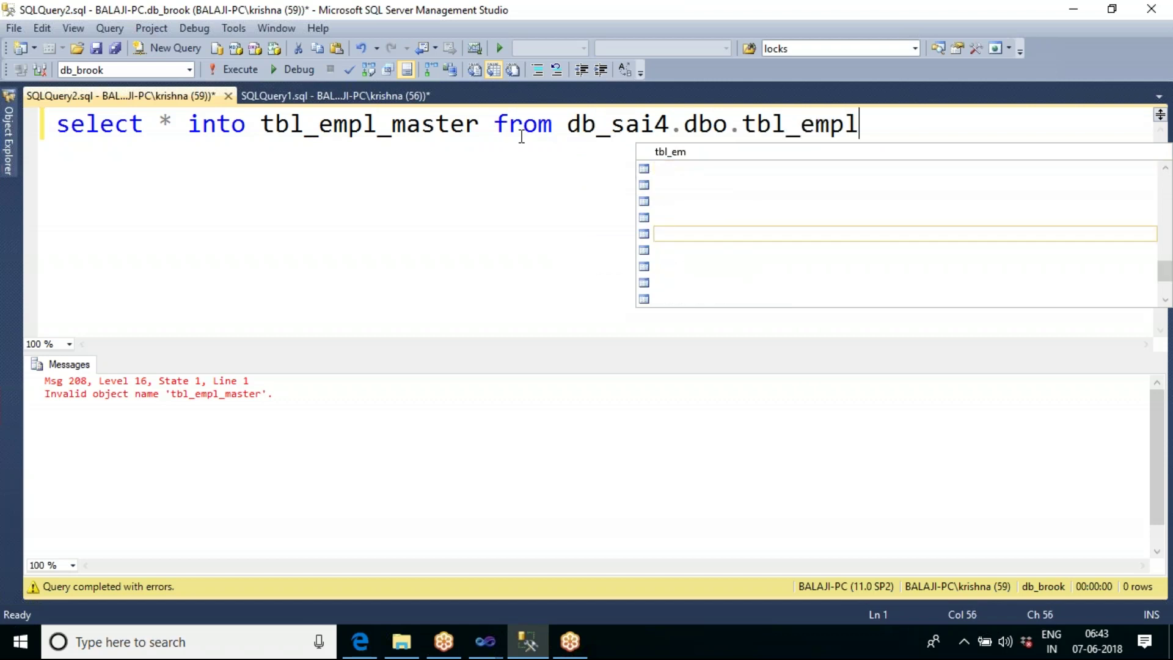
{"action": "type", "text": "master"}
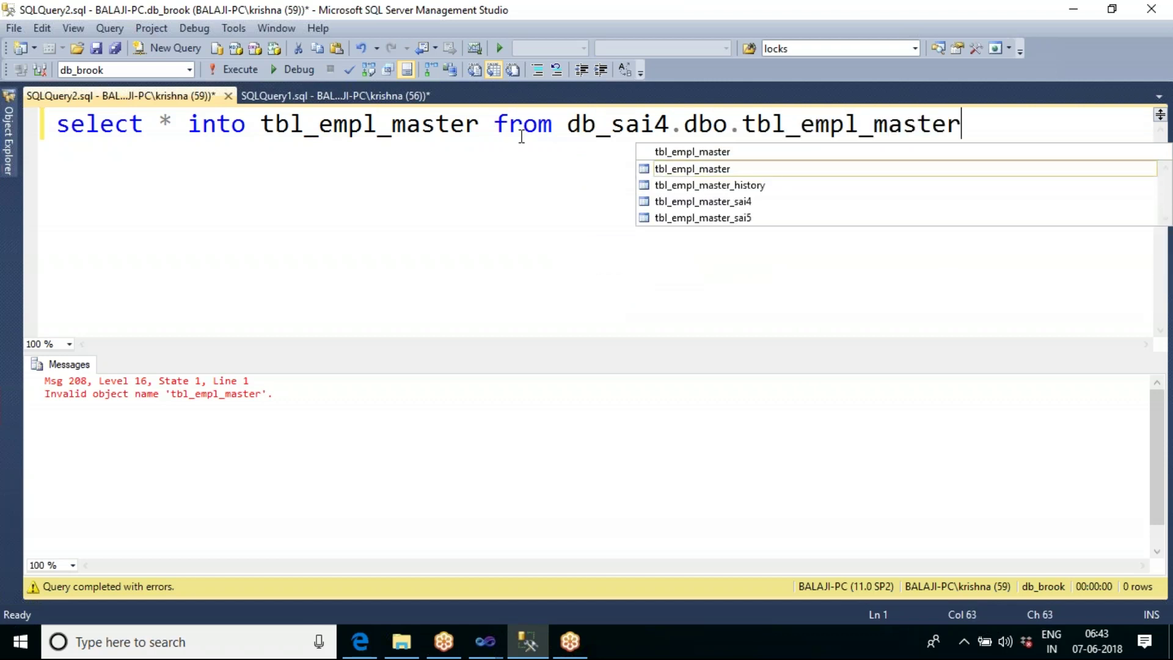
{"action": "key", "text": "F5"}
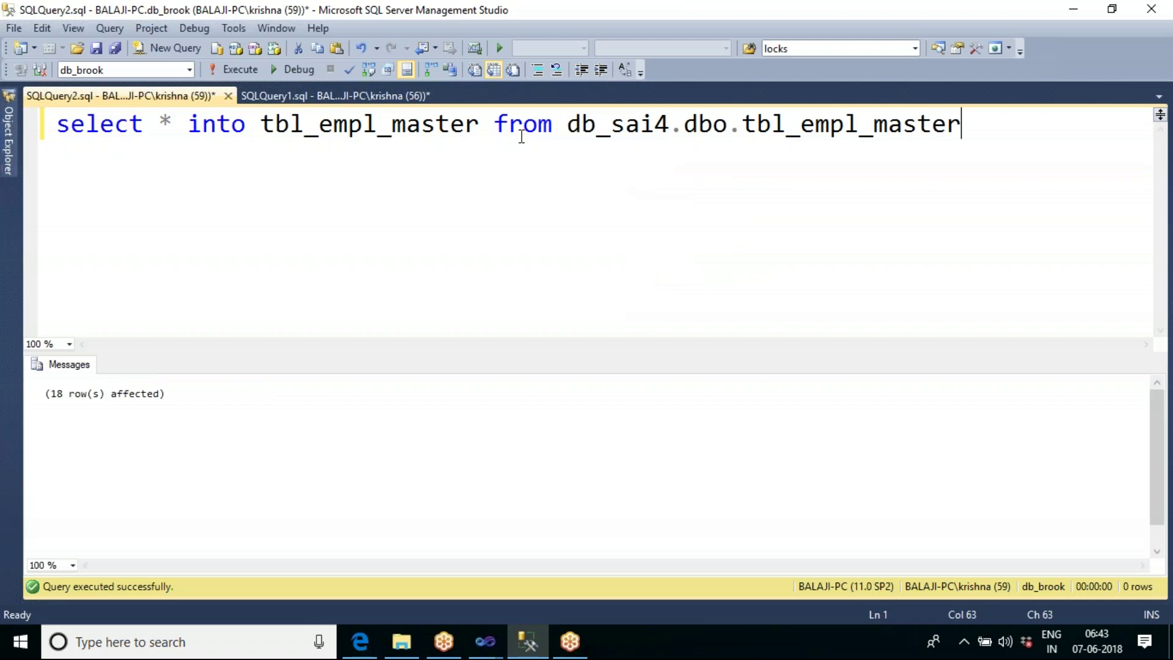
Reduce the statement to select * from tbl_empl_master and execute it to list the copied rows.
{"action": "left_click_drag", "start_coordinate": [188, 126], "coordinate": [480, 132]}
{"action": "key", "text": "BackSpace"}
{"action": "key", "text": "BackSpace"}
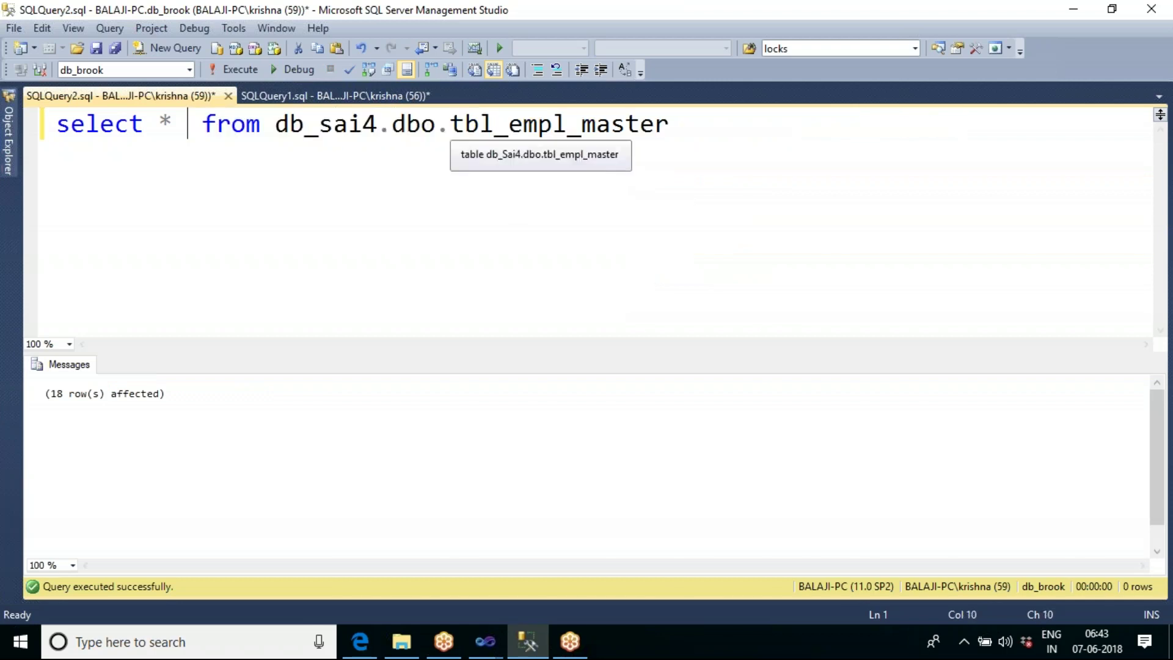
{"action": "left_click_drag", "start_coordinate": [259, 126], "coordinate": [429, 142]}
{"action": "key", "text": "BackSpace"}
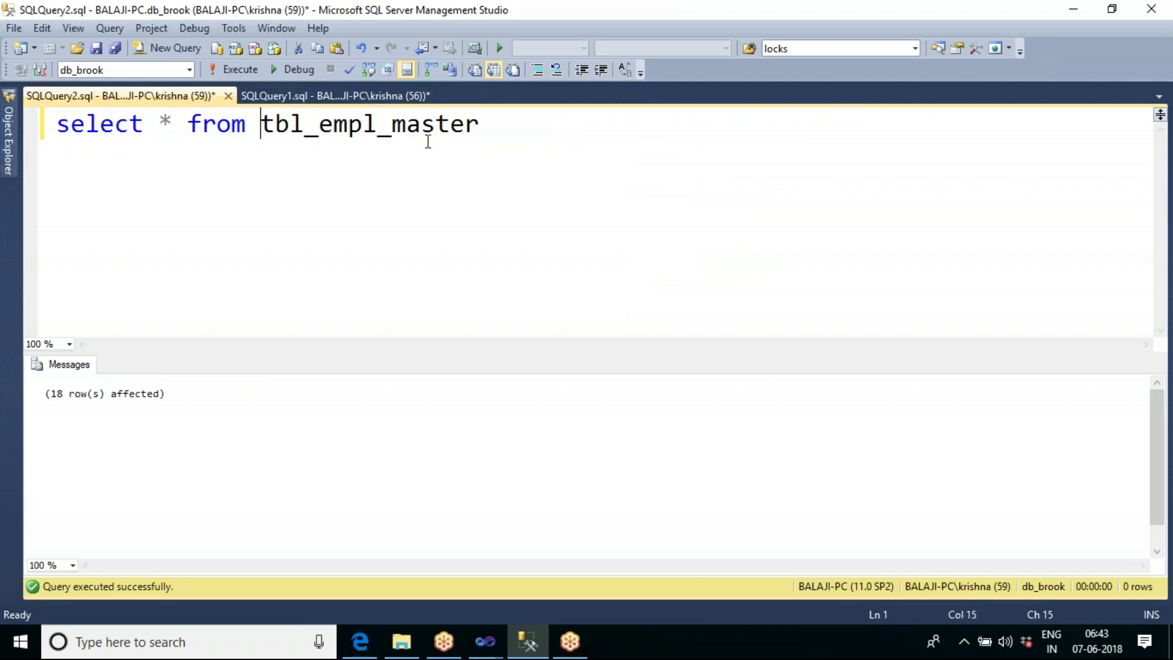
{"action": "key", "text": "F5"}
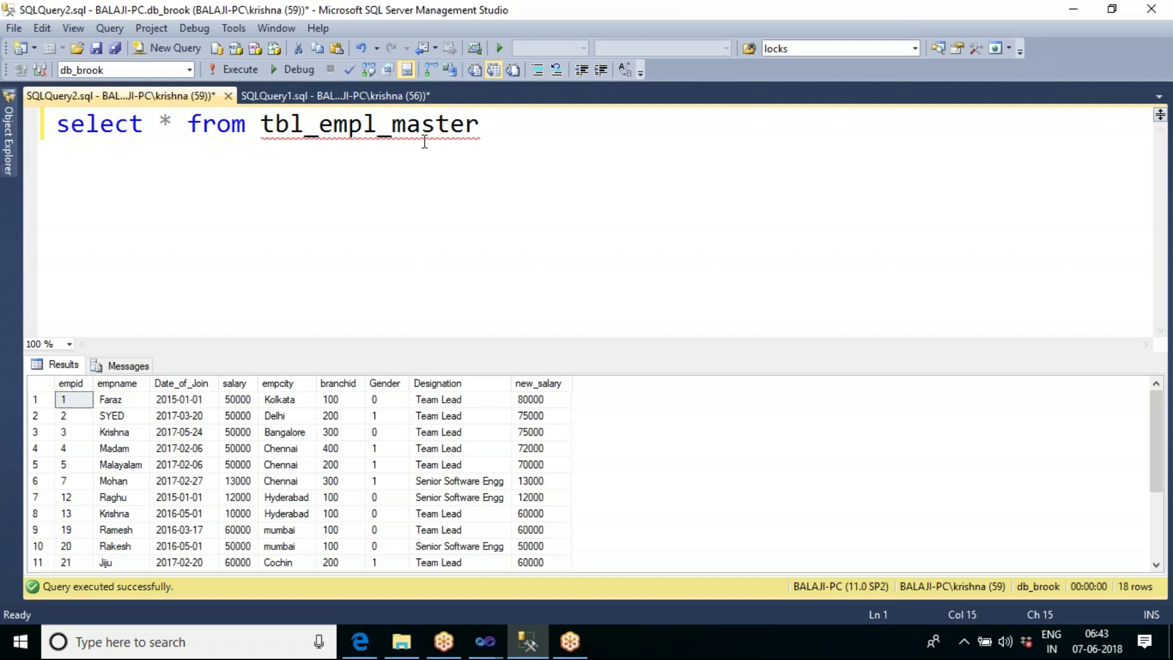
Replace the asterisk in the query with sum(salary) as total and execute it on tbl_empl_master.
{"action": "left_click", "coordinate": [177, 124]}
{"action": "key", "text": "BackSpace"}
{"action": "type", "text": "totao"}
{"action": "key", "text": "BackSpace"}
{"action": "key", "text": "BackSpace"}
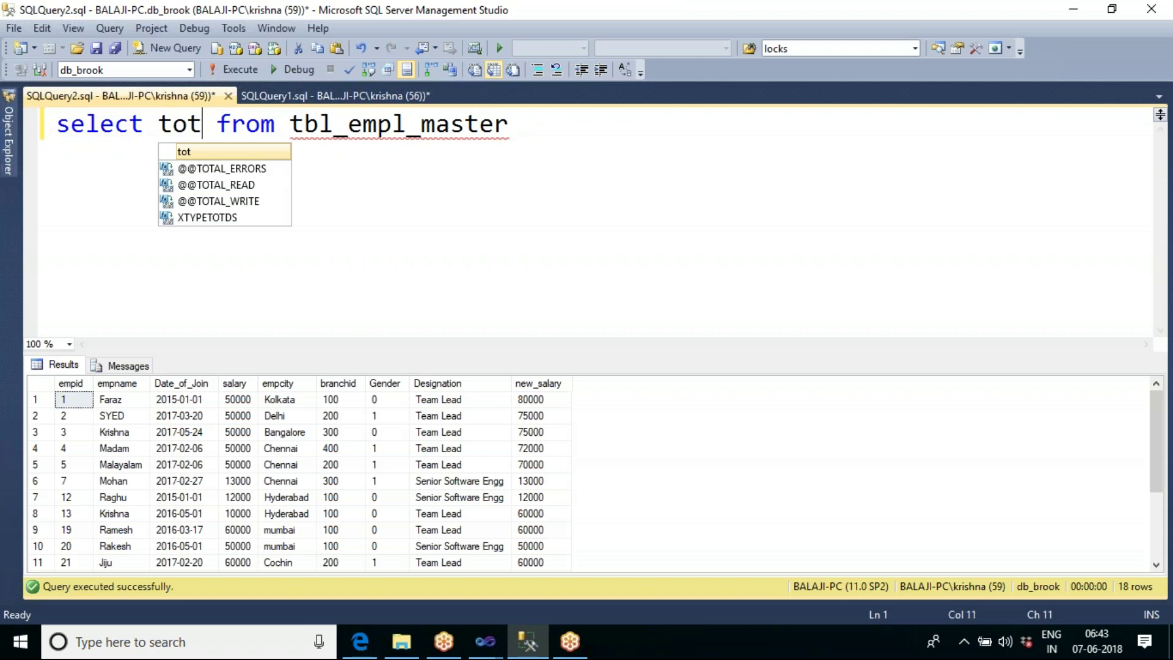
{"action": "key", "text": "BackSpace"}
{"action": "key", "text": "BackSpace"}
{"action": "key", "text": "BackSpace"}
{"action": "type", "text": "su"}
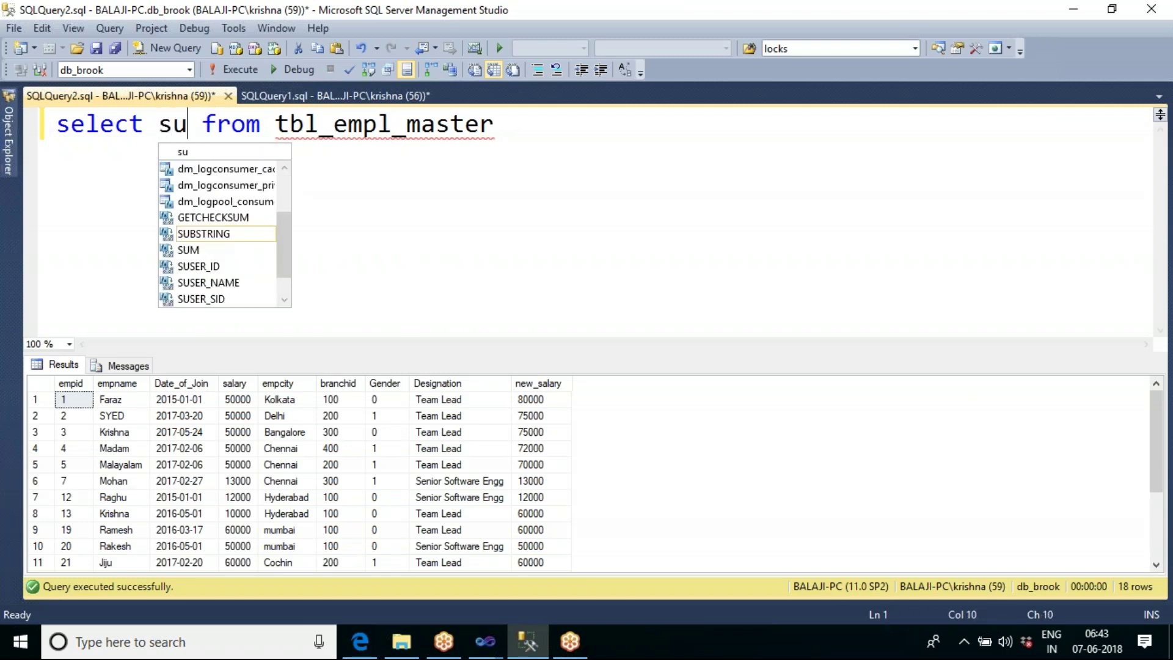
{"action": "type", "text": "m(sal"}
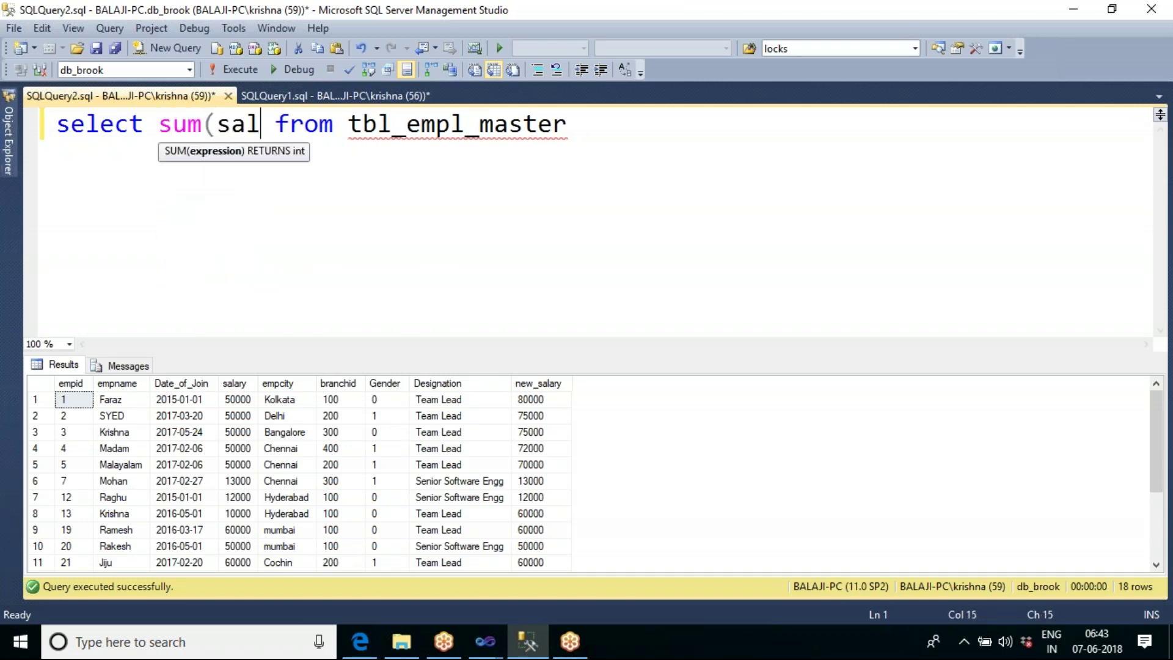
{"action": "type", "text": "ary) a"}
{"action": "key", "text": "BackSpace"}
{"action": "type", "text": "as total"}
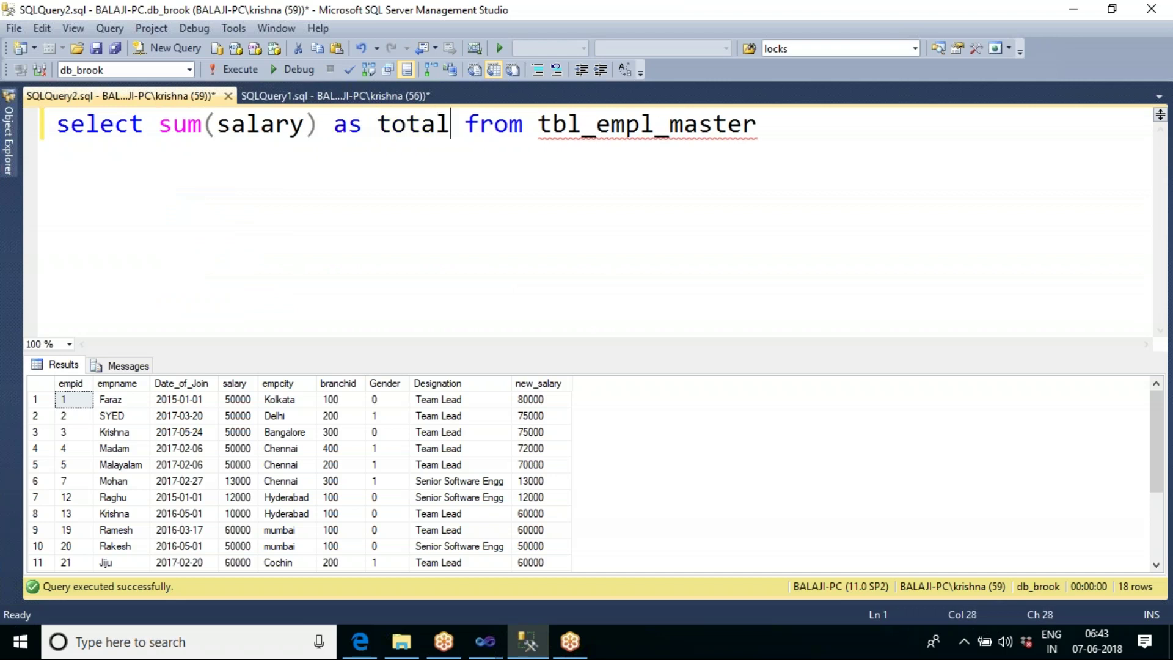
{"action": "key", "text": "F5"}
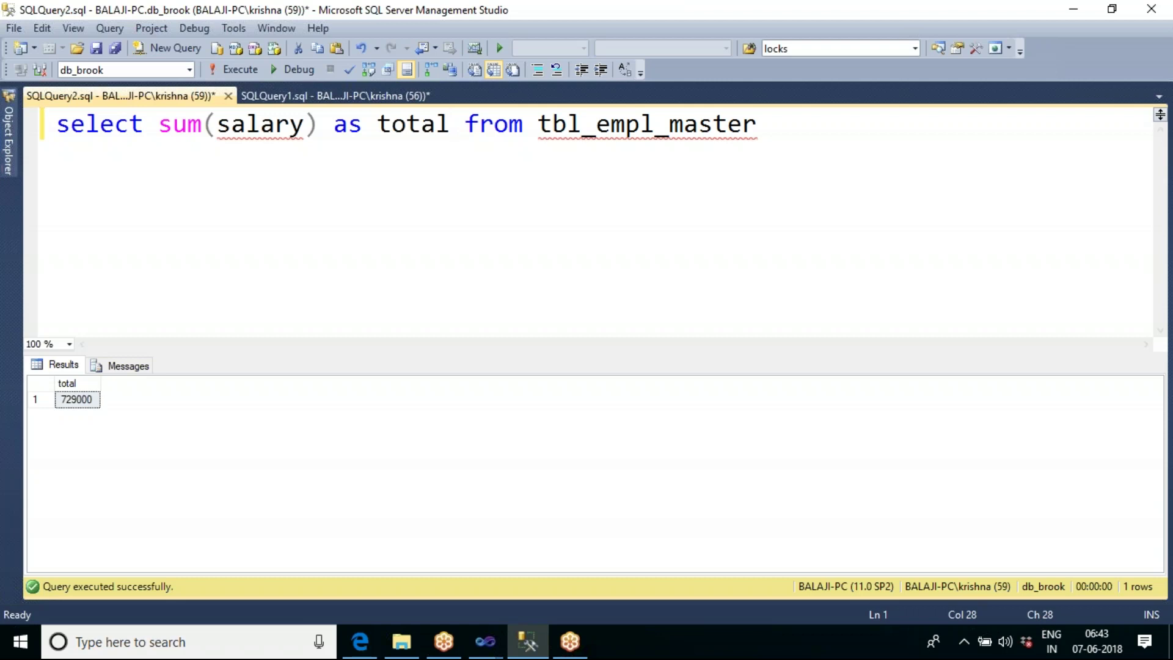
Add empcity before sum(salary), append group by empcity to the query, and execute it to total salaries per city.
{"action": "left_click", "coordinate": [159, 125]}
{"action": "type", "text": "empcity"}
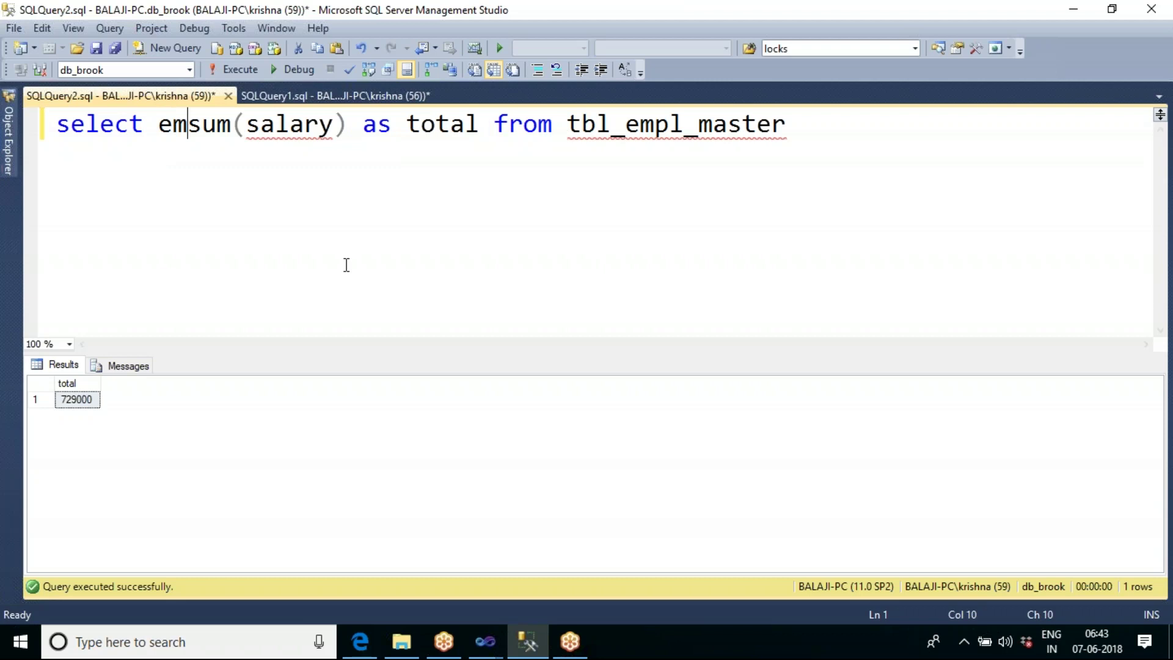
{"action": "type", "text": ","}
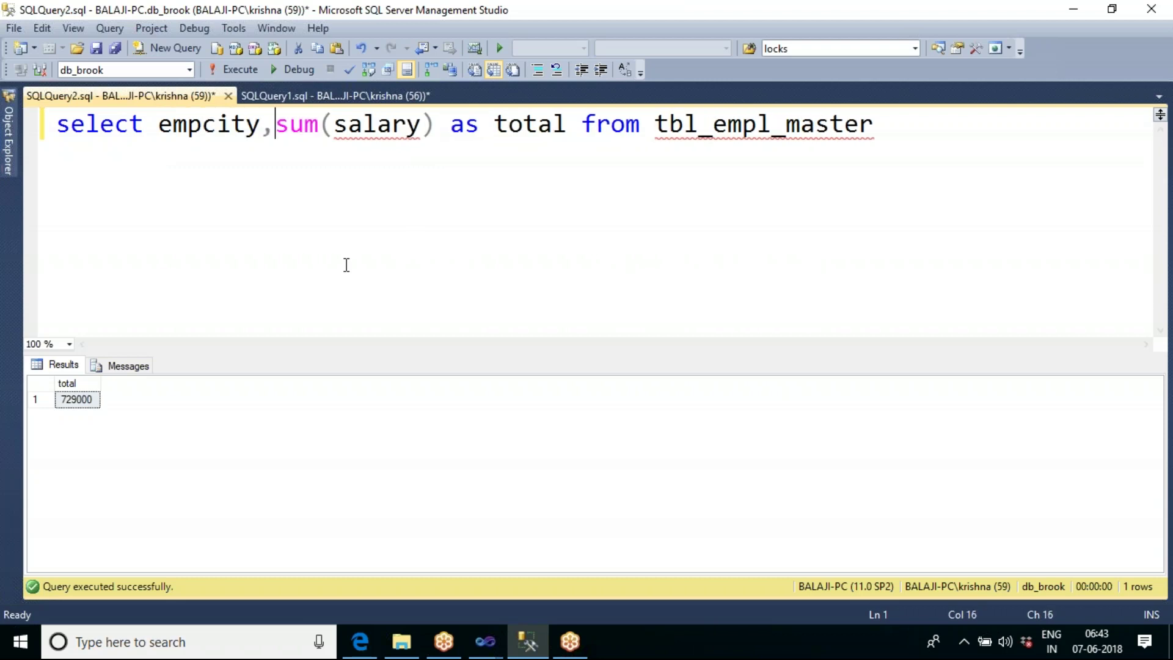
{"action": "key", "text": "End"}
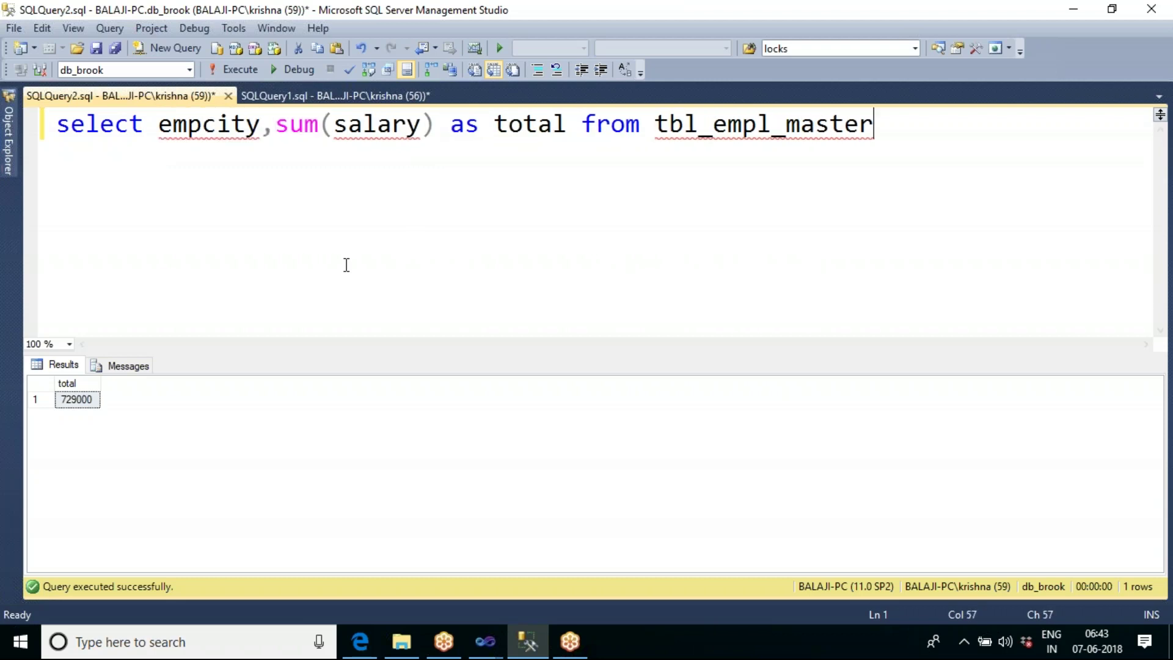
{"action": "key", "text": "Return"}
{"action": "type", "text": "grou"}
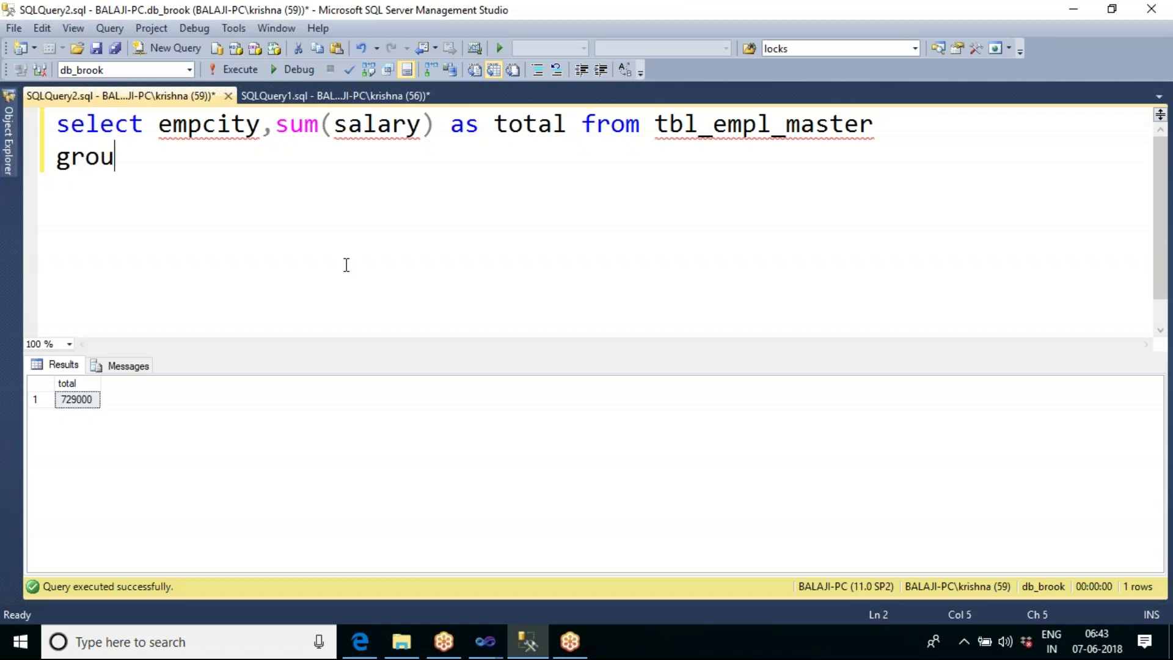
{"action": "type", "text": "p by "}
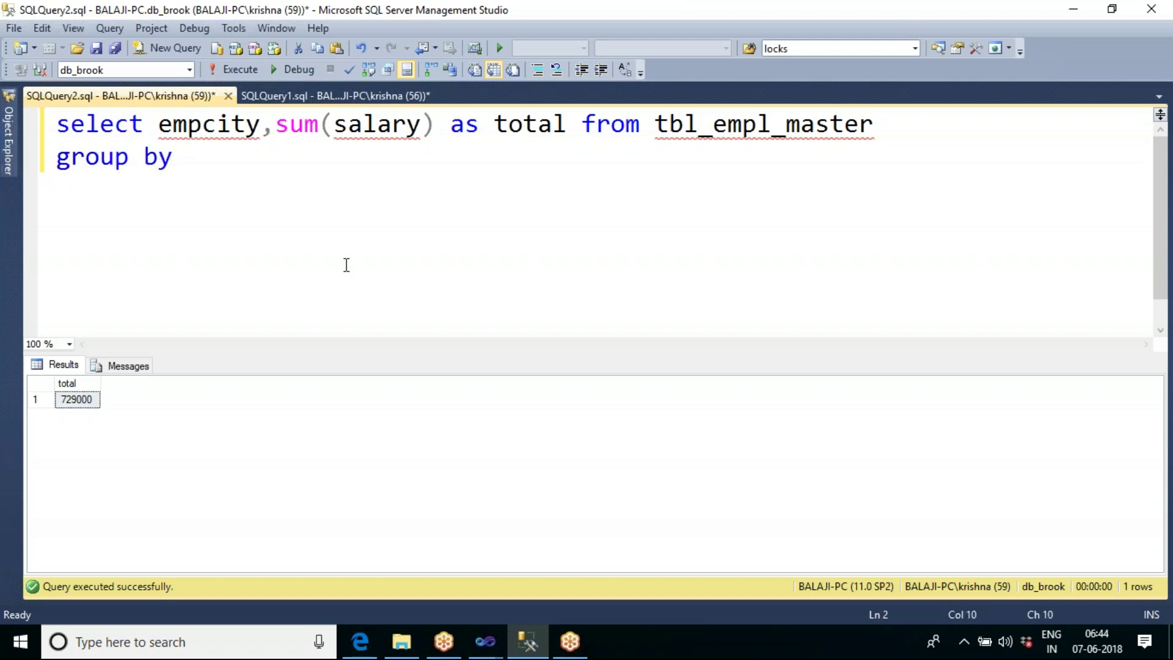
{"action": "type", "text": "empcity"}
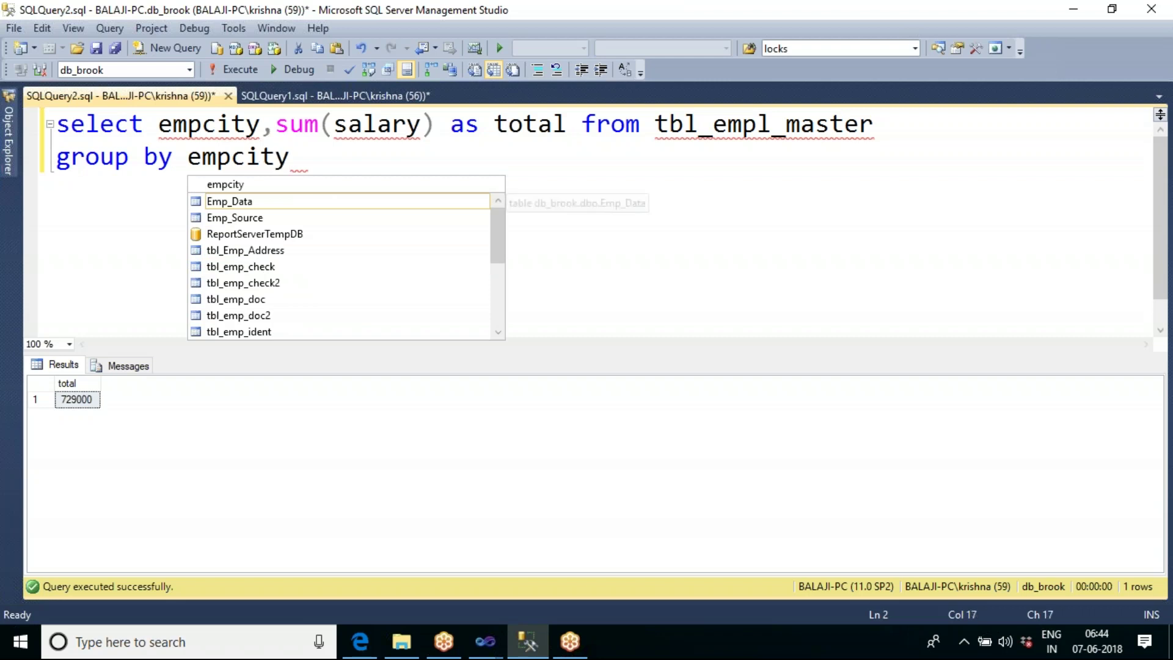
{"action": "key", "text": "F5"}
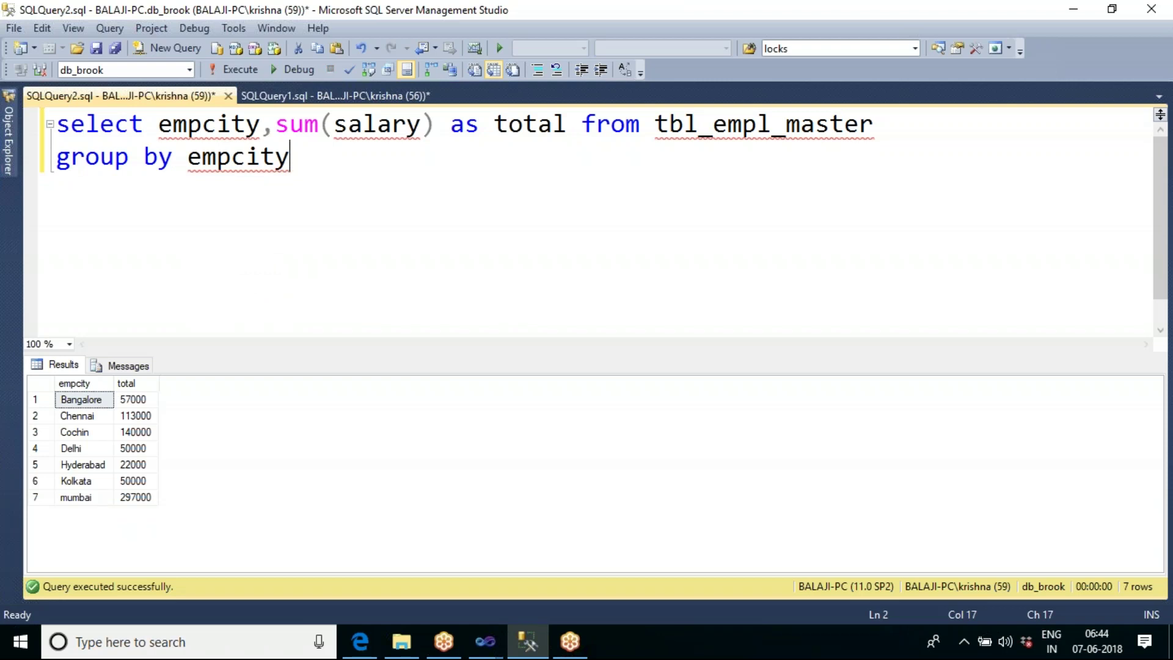
Switch to the SSIS_Abhishek project in Visual Studio and display the data flow components available for DataFlowTaskPkg.dtsx.
{"action": "double_click", "coordinate": [312, 136]}
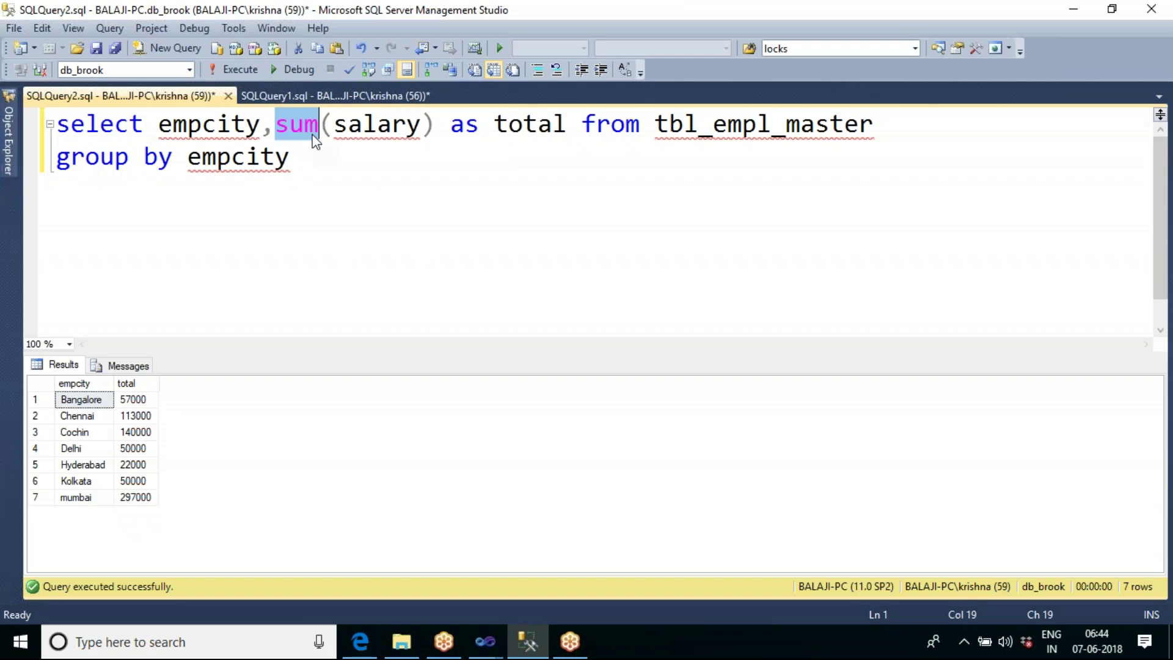
{"action": "left_click", "coordinate": [492, 650]}
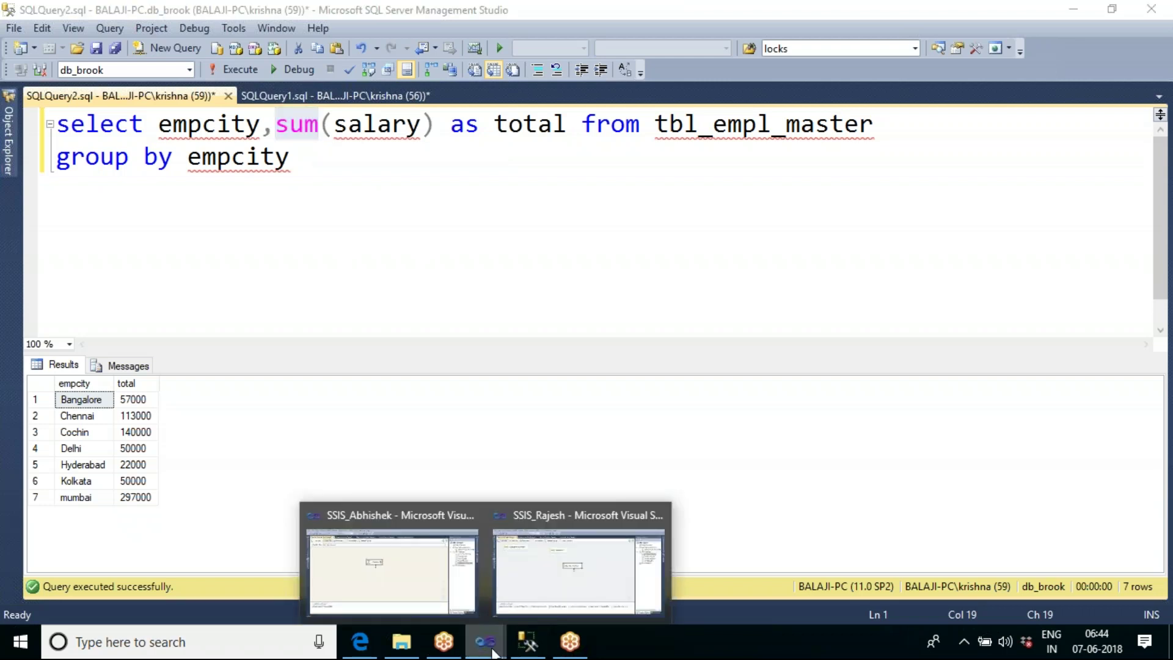
{"action": "left_click", "coordinate": [537, 596]}
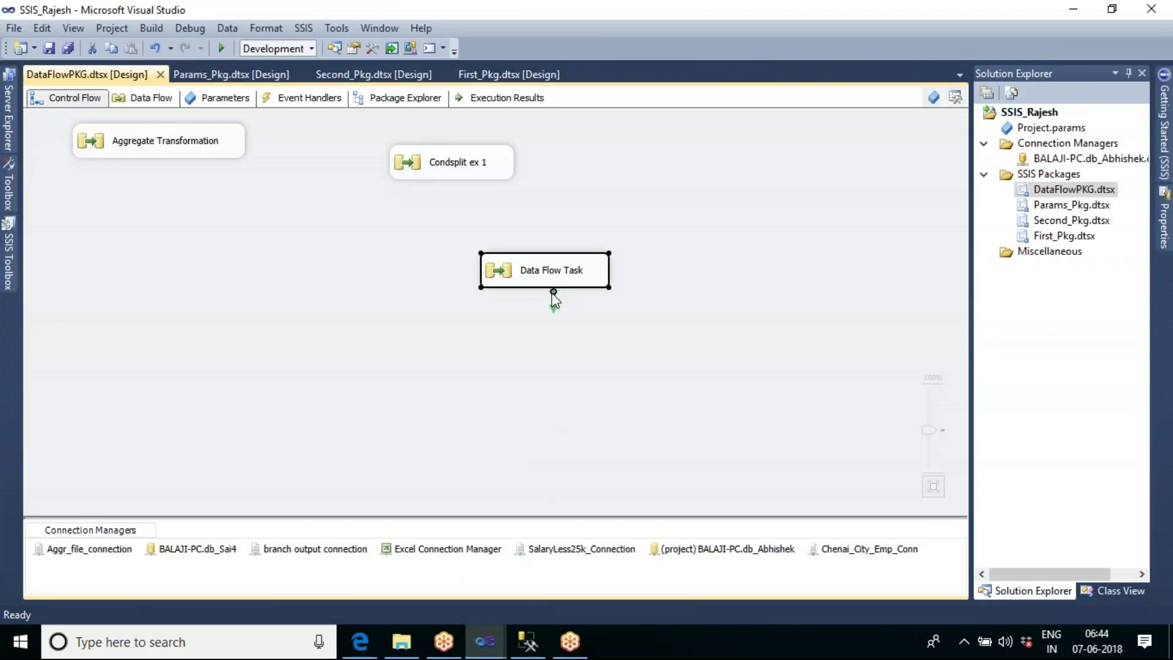
{"action": "left_click", "coordinate": [498, 650]}
{"action": "left_click", "coordinate": [427, 599]}
{"action": "left_click", "coordinate": [465, 300]}
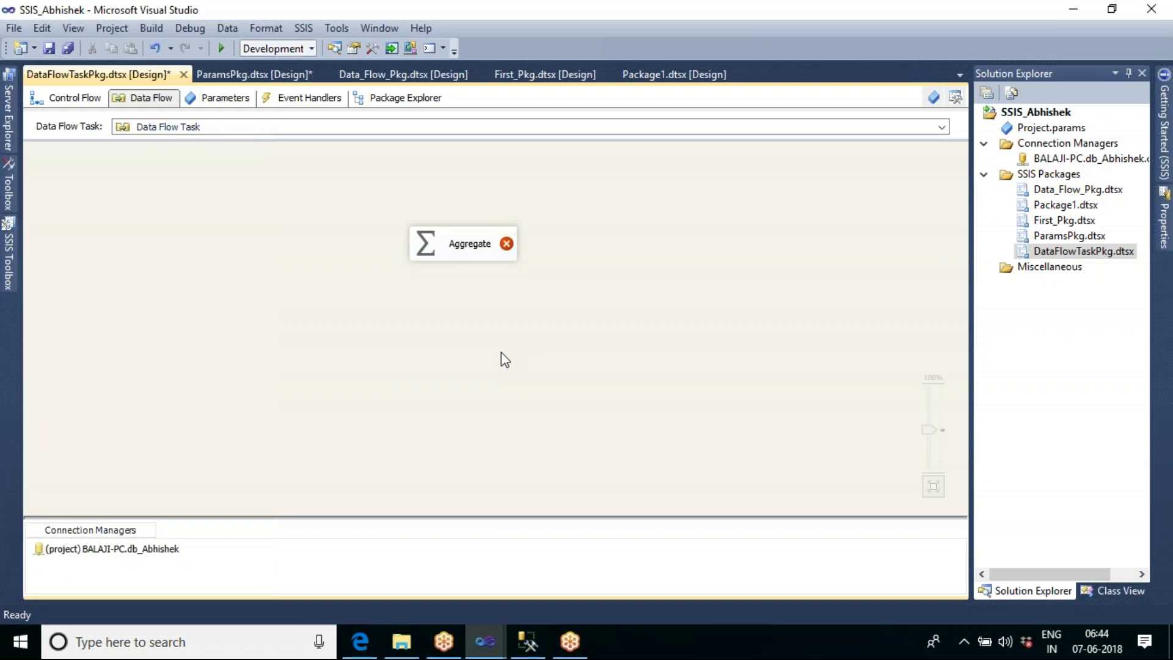
{"action": "left_click", "coordinate": [18, 275]}
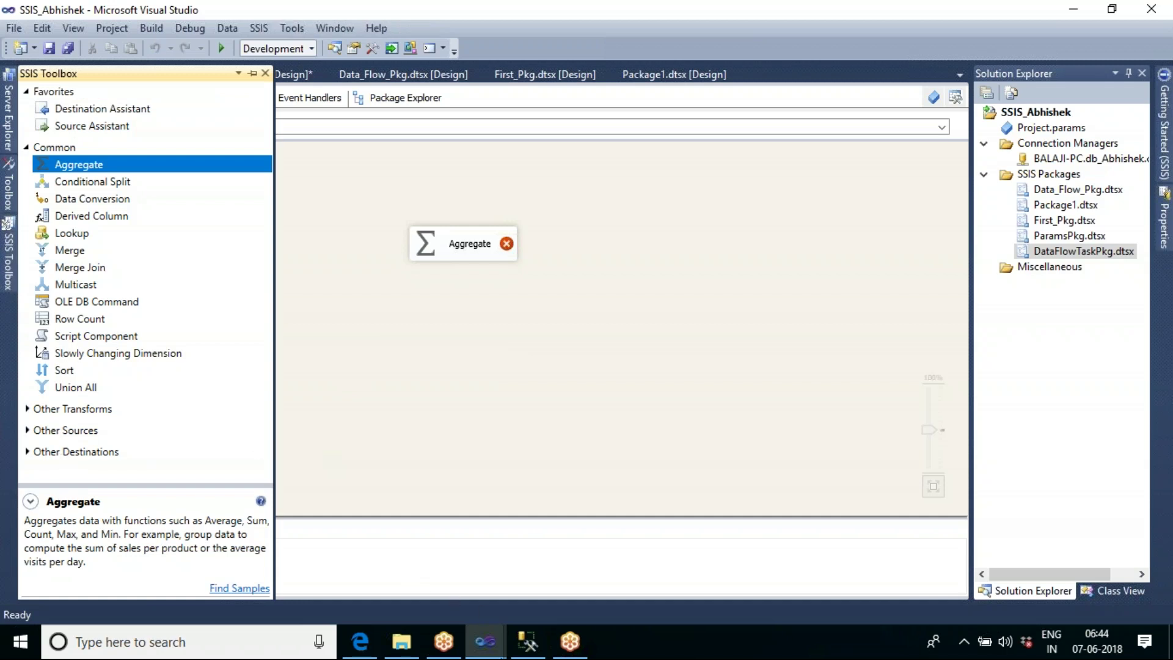
Check the source table name in the Management Studio query, and return to the SSIS_Abhishek project in Visual Studio.
{"action": "left_click", "coordinate": [535, 653]}
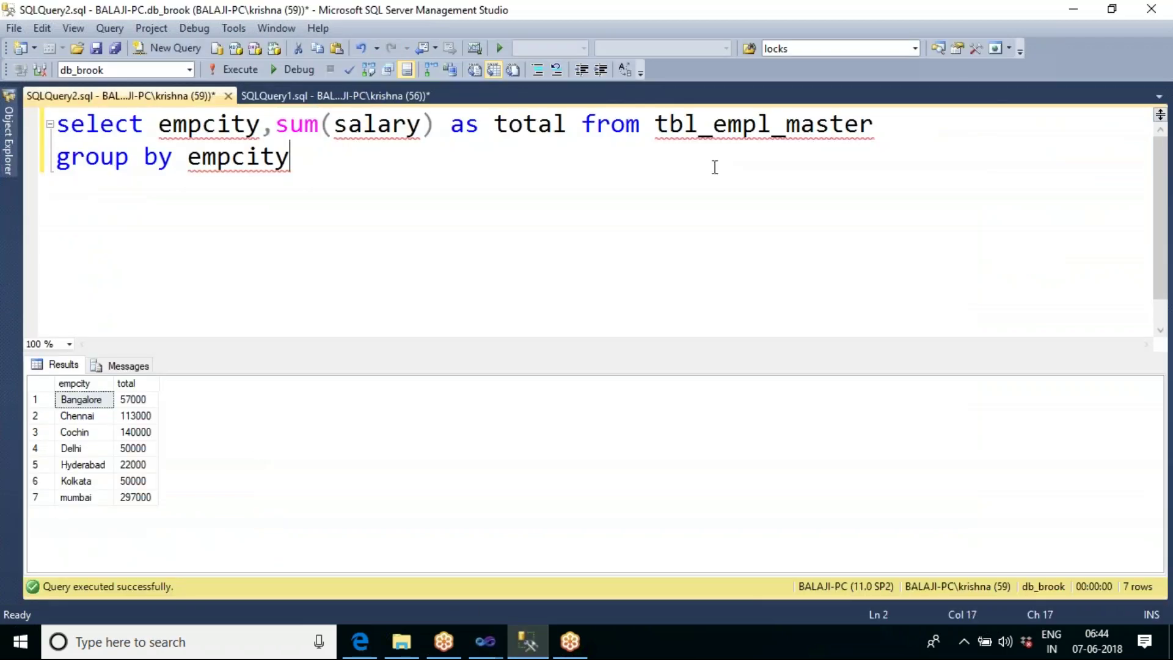
{"action": "double_click", "coordinate": [751, 136]}
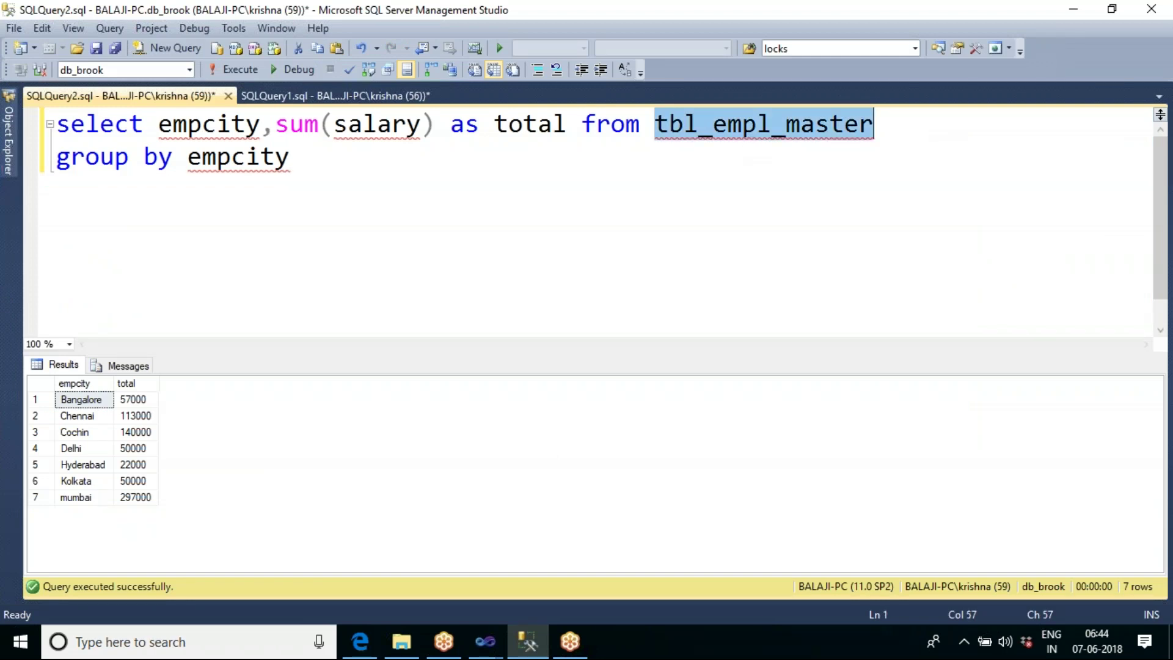
{"action": "left_click", "coordinate": [485, 642]}
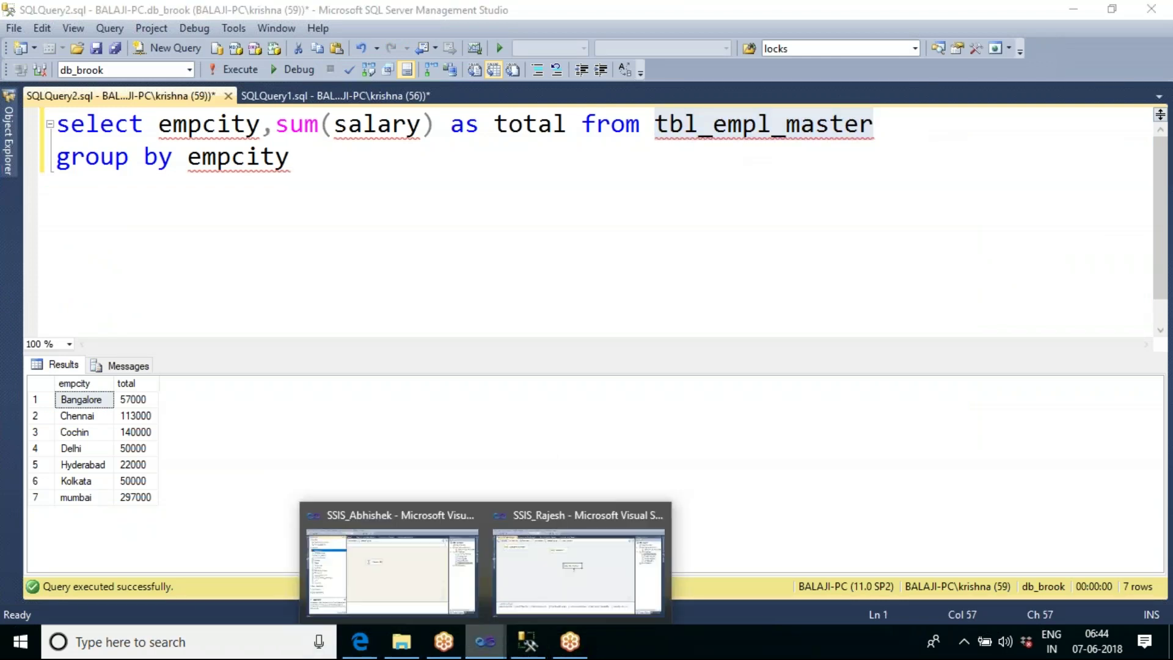
{"action": "left_click", "coordinate": [396, 566]}
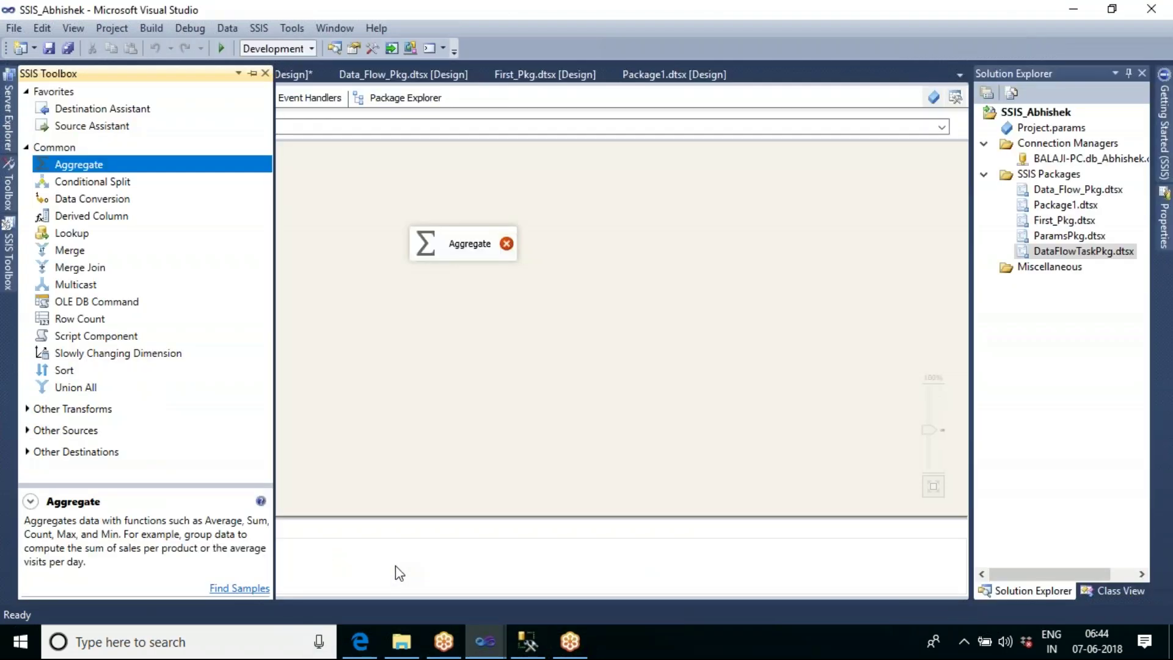
Add an OLE DB Source above the Aggregate transformation and move the Aggregate down to leave space between them.
{"action": "left_click", "coordinate": [27, 431]}
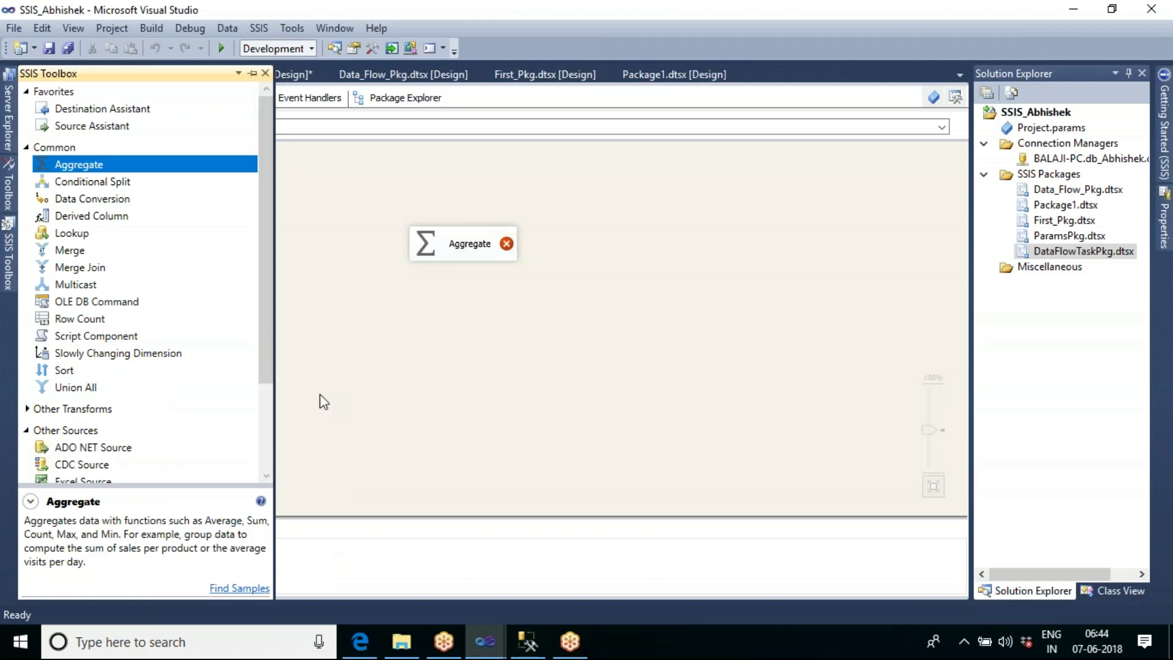
{"action": "left_click_drag", "start_coordinate": [272, 251], "coordinate": [276, 339]}
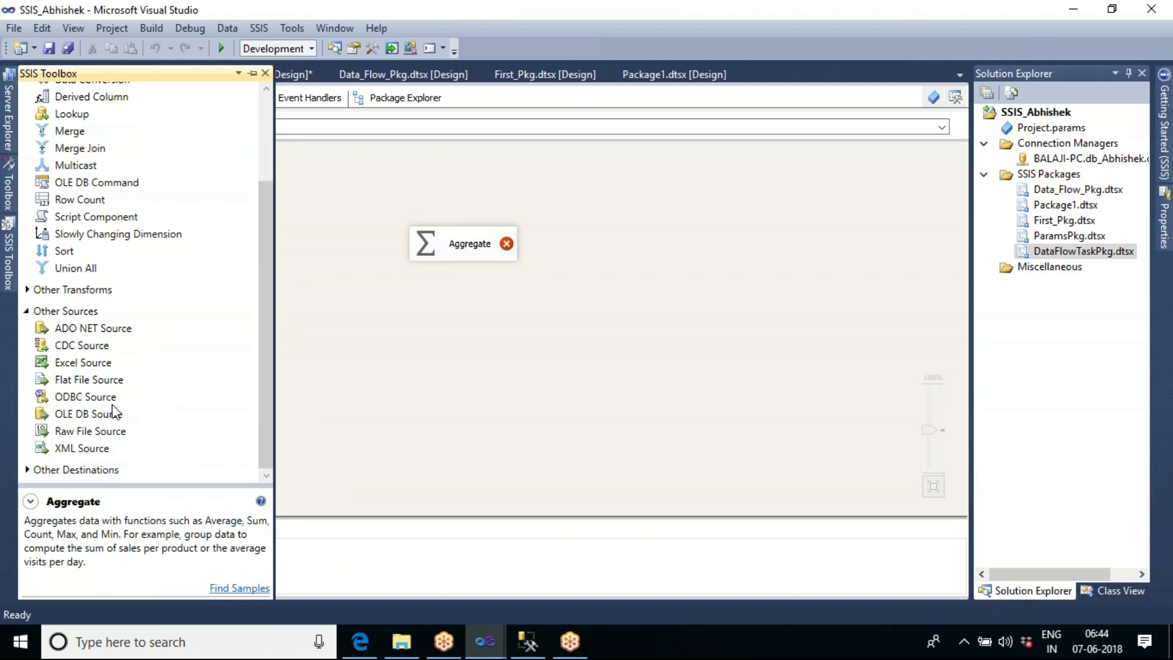
{"action": "left_click_drag", "start_coordinate": [102, 417], "coordinate": [407, 168]}
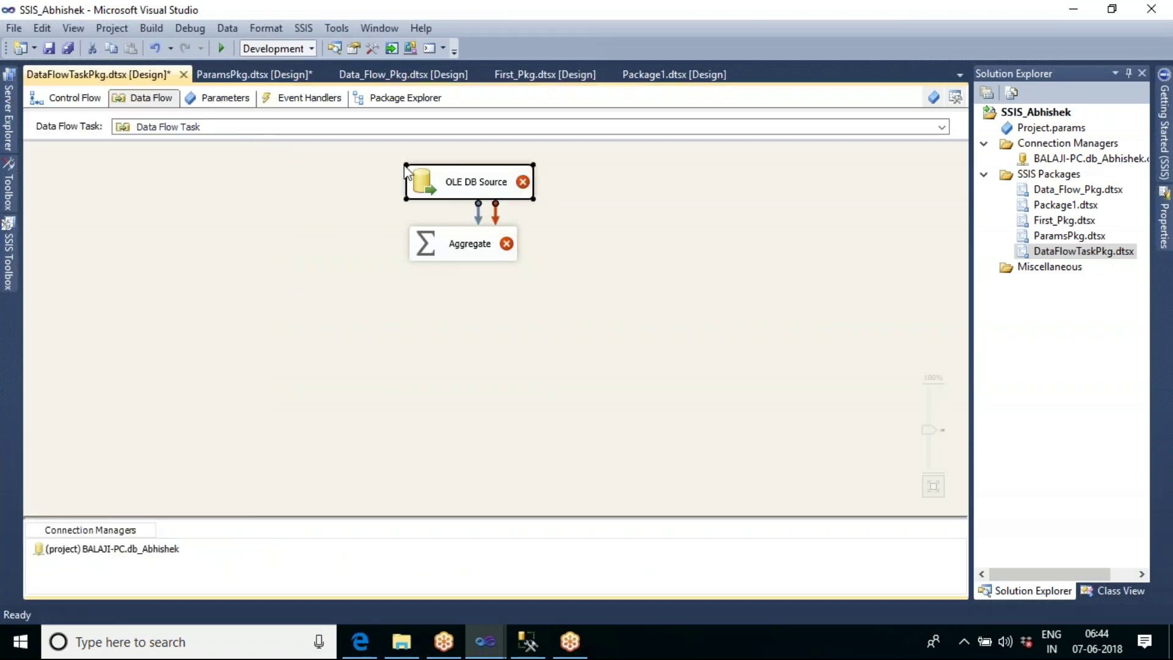
{"action": "left_click_drag", "start_coordinate": [471, 244], "coordinate": [486, 289]}
{"action": "left_click", "coordinate": [589, 283]}
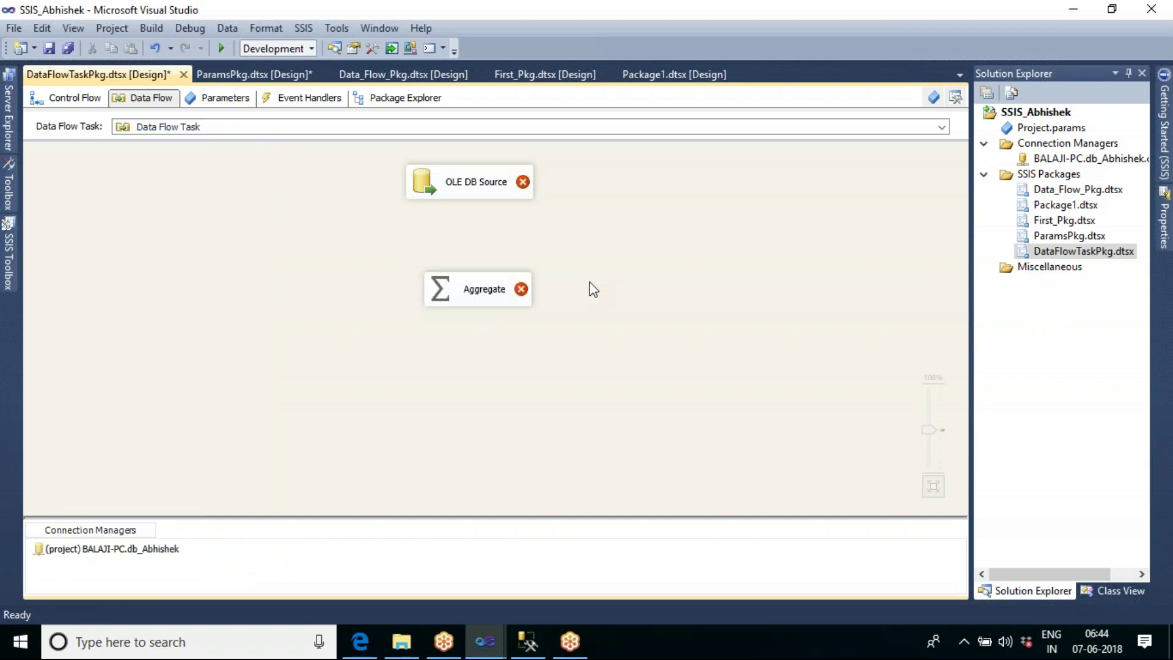
Open the OLE DB Source for editing and check which connection managers are available, keeping the current selection.
{"action": "left_click", "coordinate": [482, 195]}
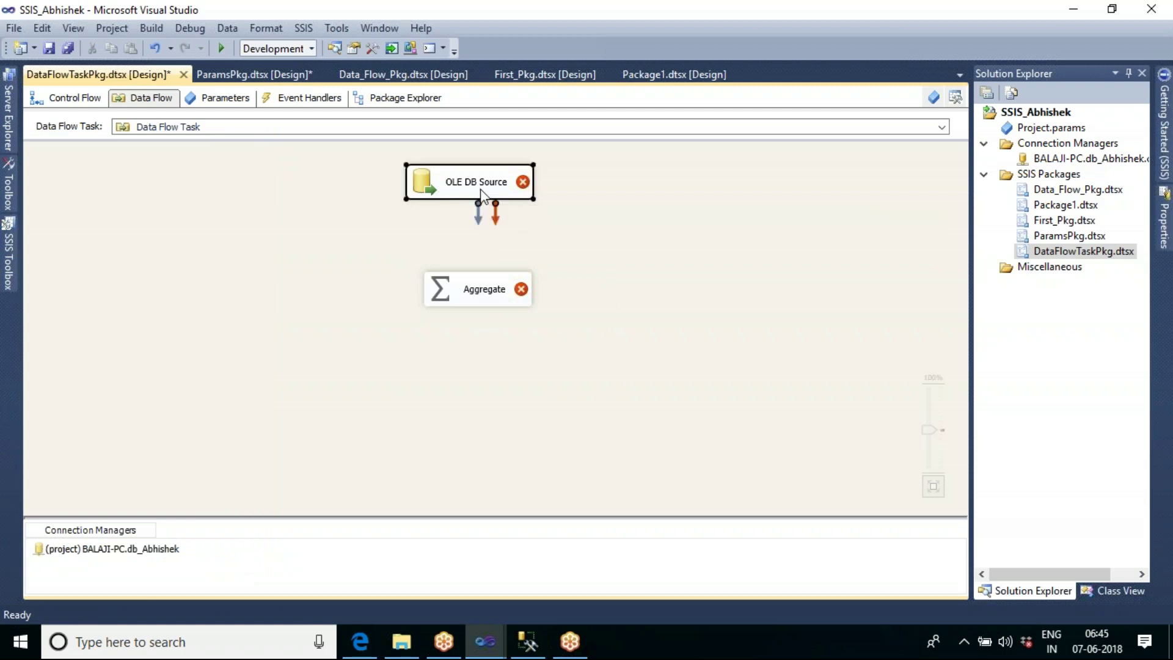
{"action": "double_click", "coordinate": [480, 188]}
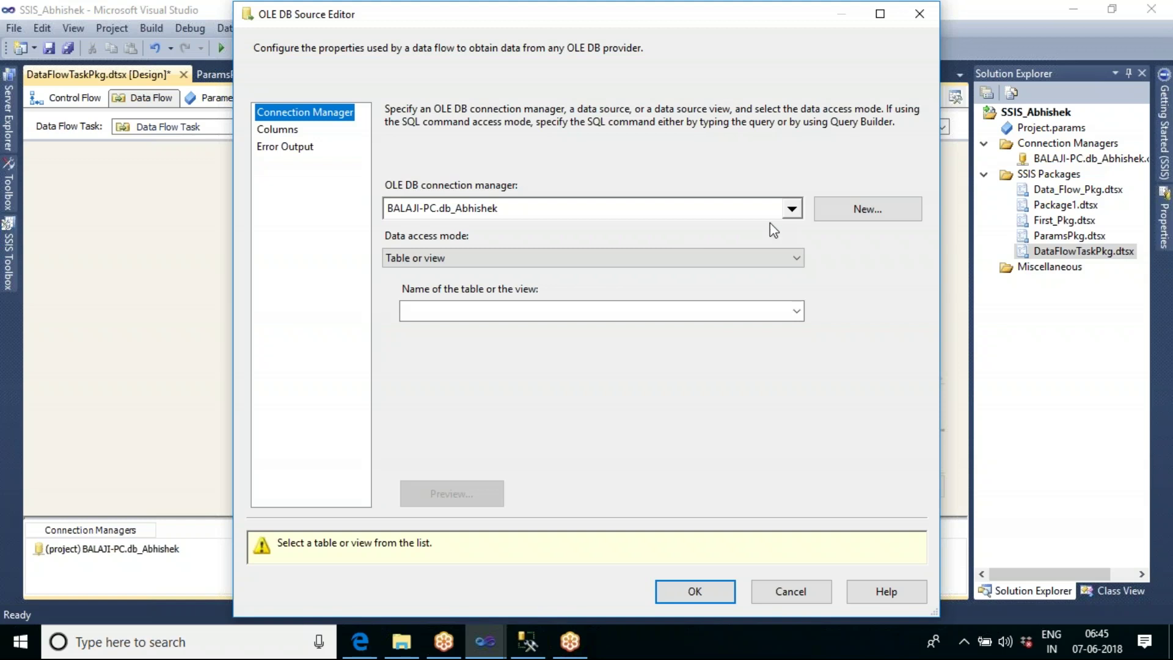
{"action": "left_click", "coordinate": [792, 211]}
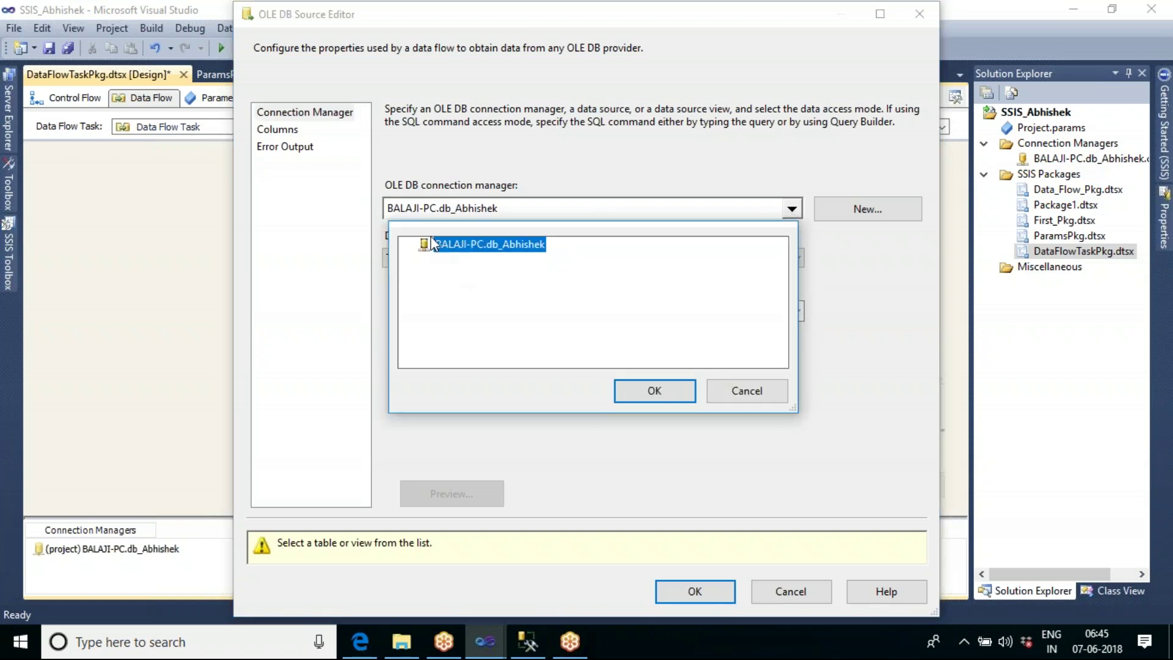
{"action": "left_click", "coordinate": [761, 393]}
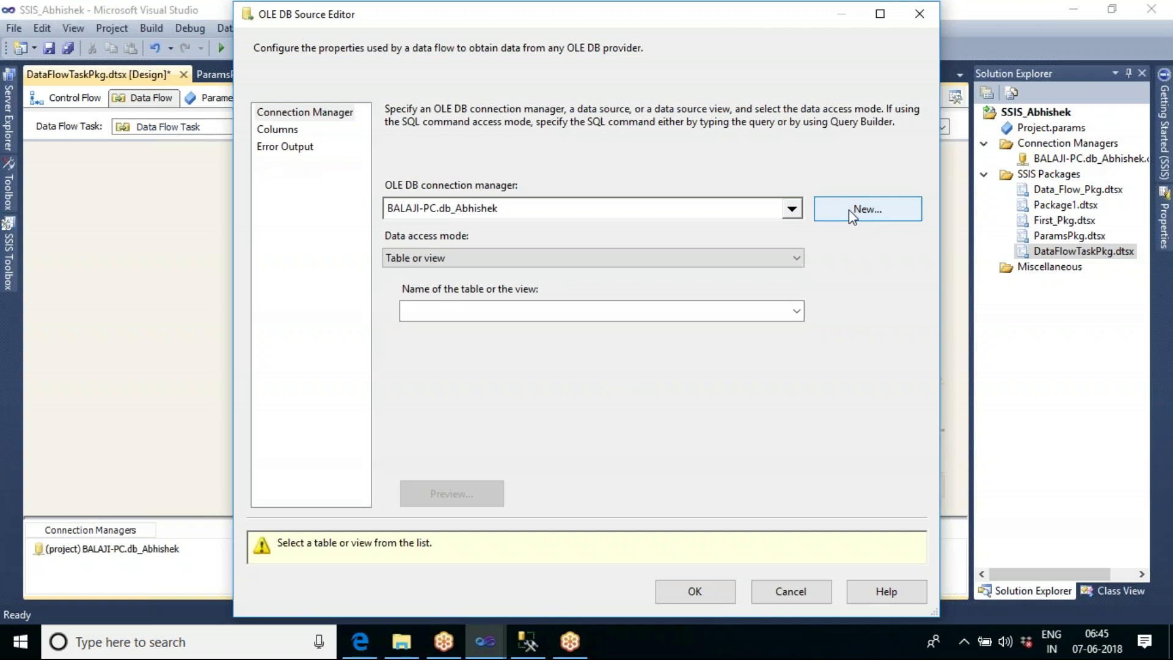
Create and test a new OLE DB connection to database db_brook on server BALAJI-PC, and assign it to the source.
{"action": "left_click", "coordinate": [852, 211]}
{"action": "left_click", "coordinate": [708, 485]}
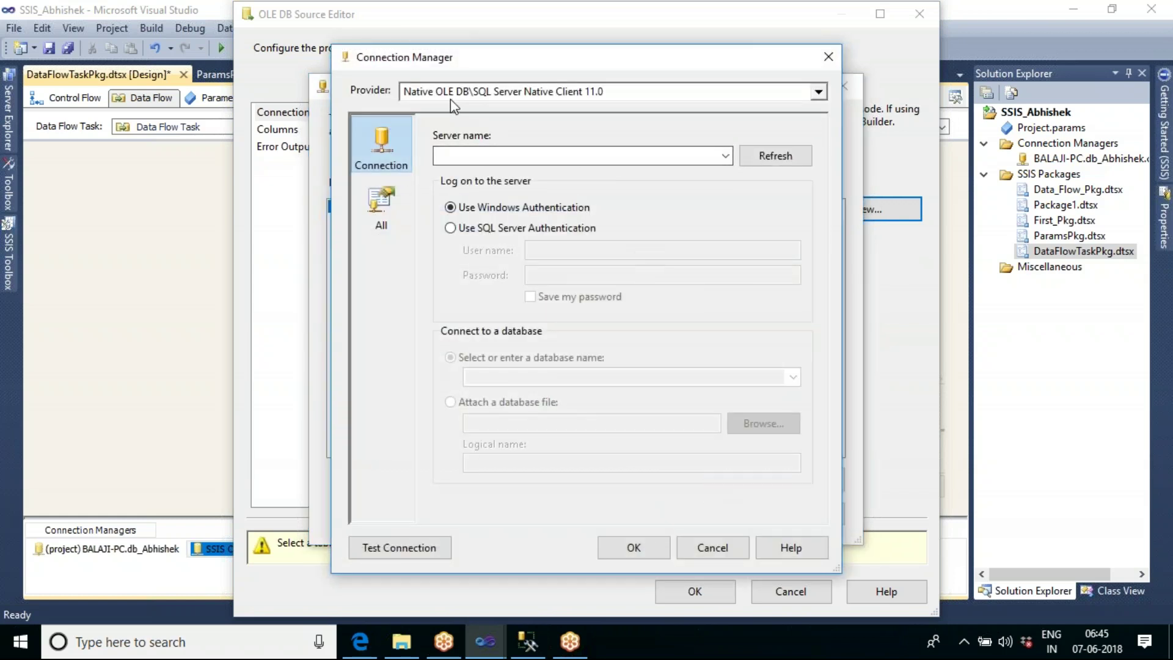
{"action": "left_click", "coordinate": [533, 154]}
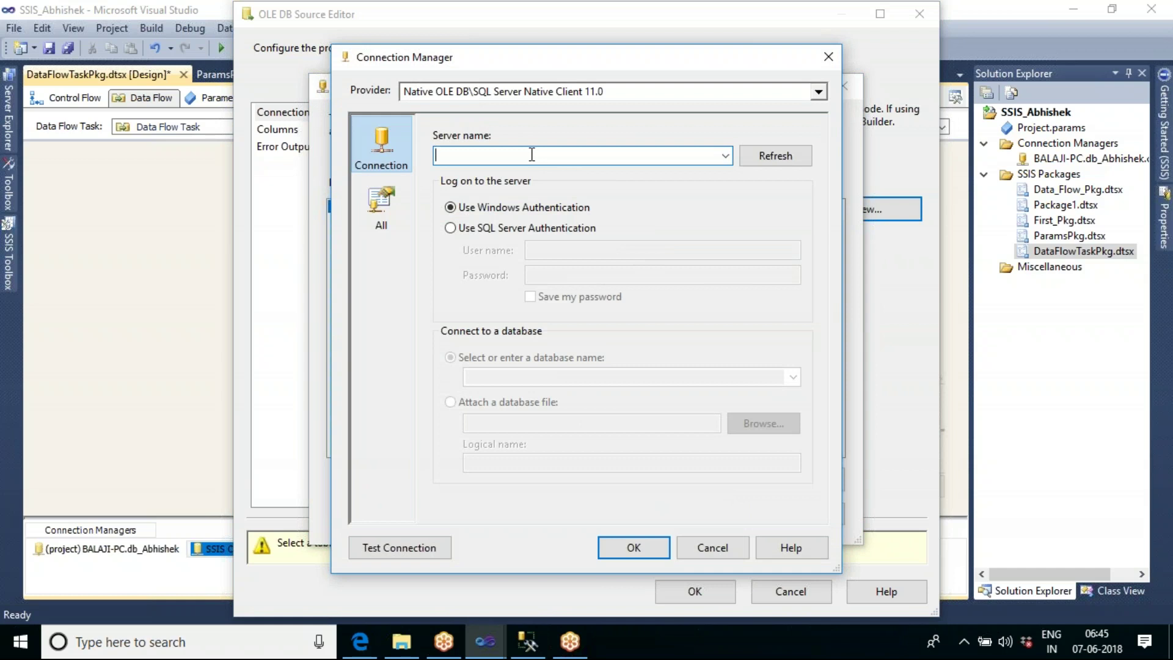
{"action": "type", "text": "BALAJI-PC"}
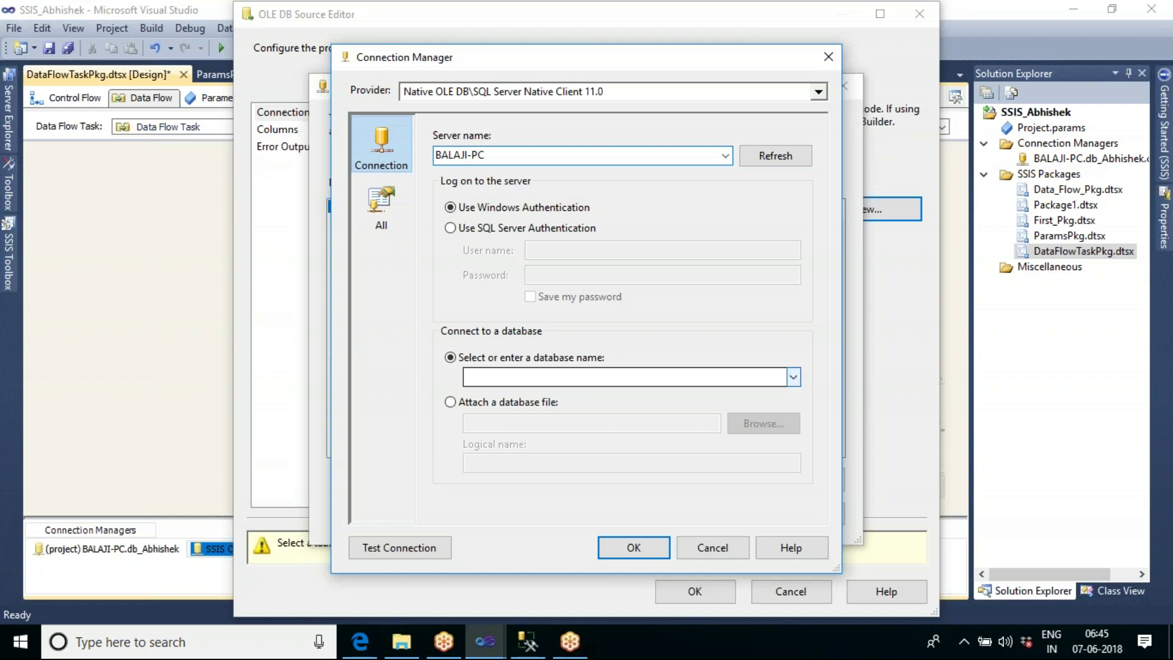
{"action": "left_click", "coordinate": [793, 376]}
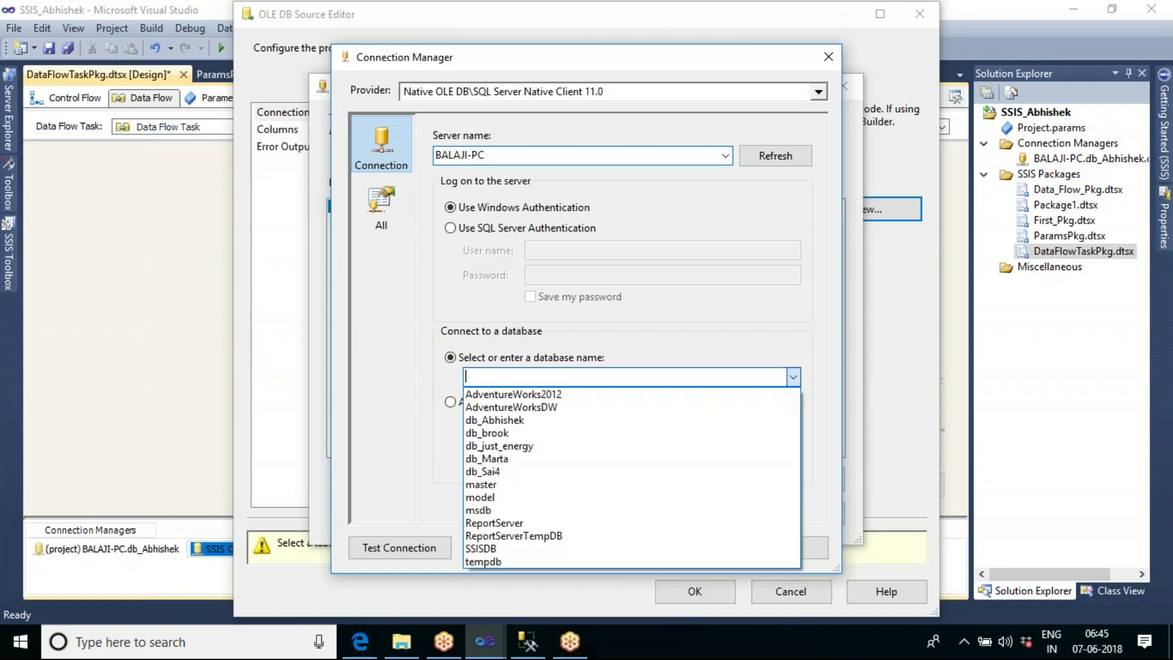
{"action": "left_click", "coordinate": [539, 435]}
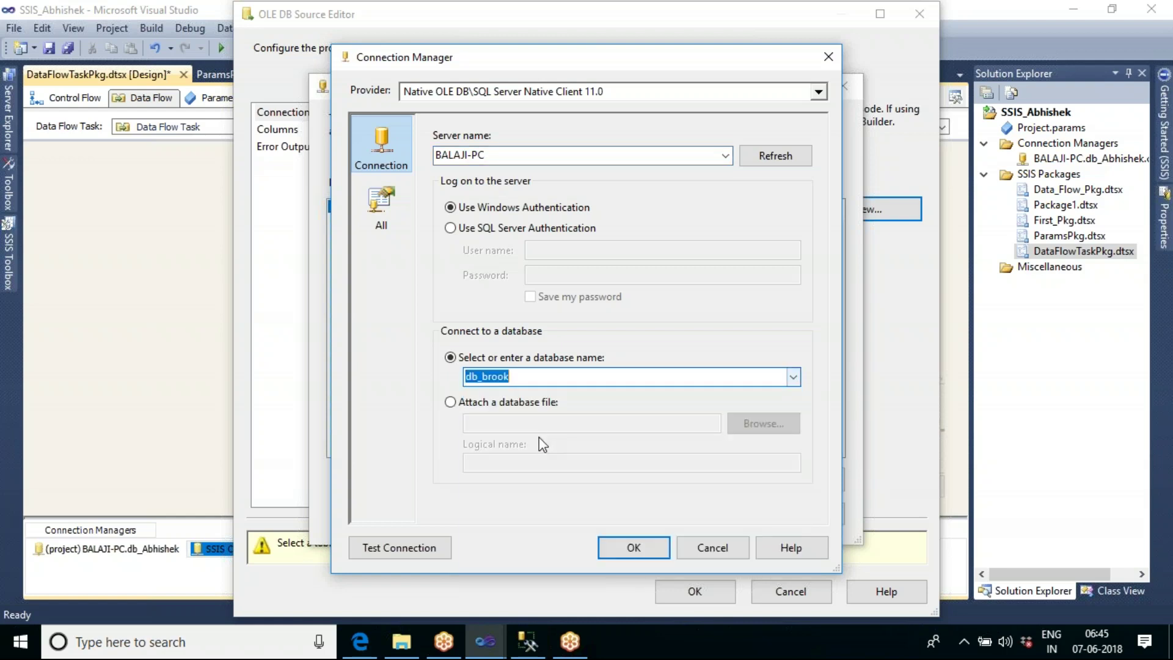
{"action": "left_click", "coordinate": [414, 549]}
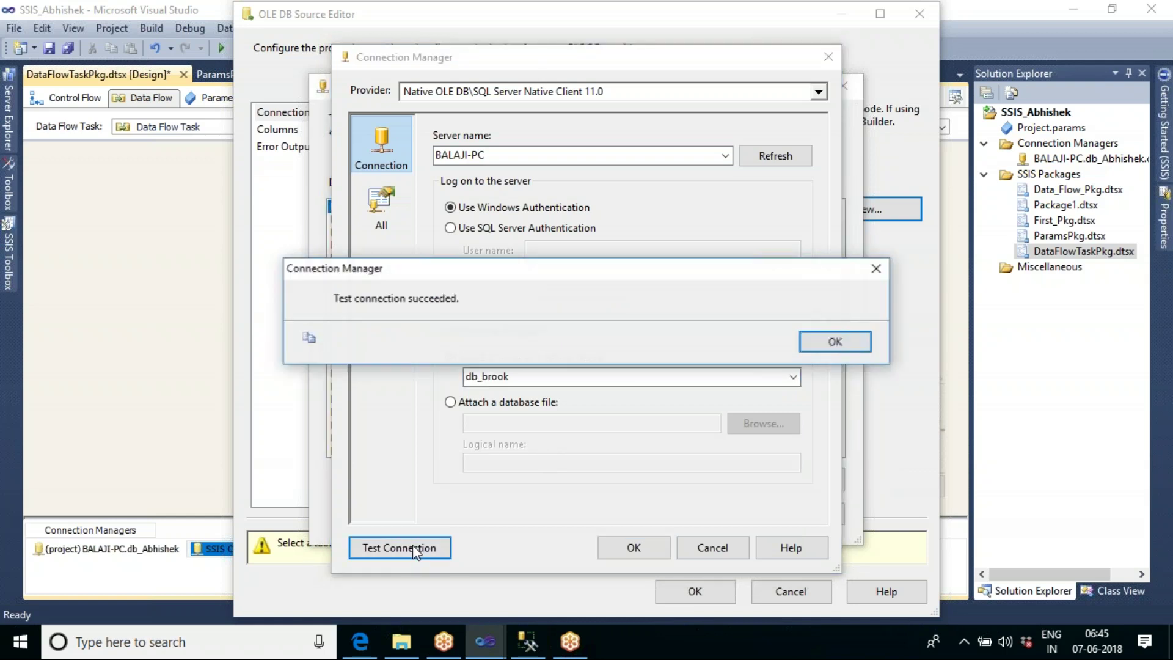
{"action": "left_click", "coordinate": [831, 340]}
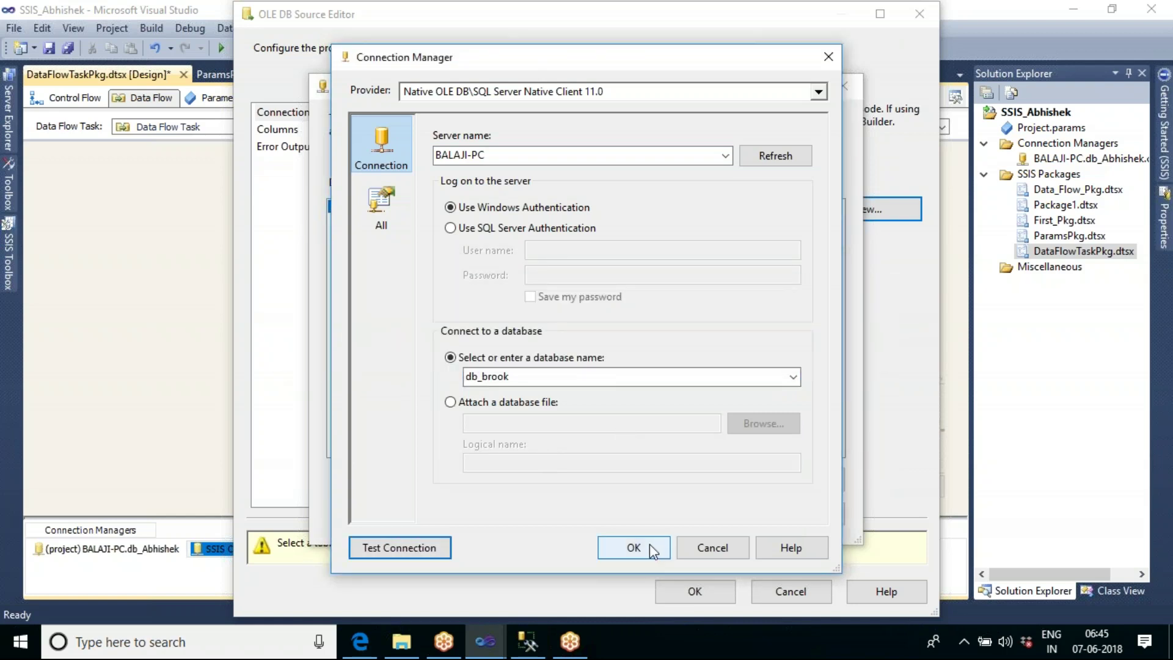
{"action": "left_click", "coordinate": [650, 544]}
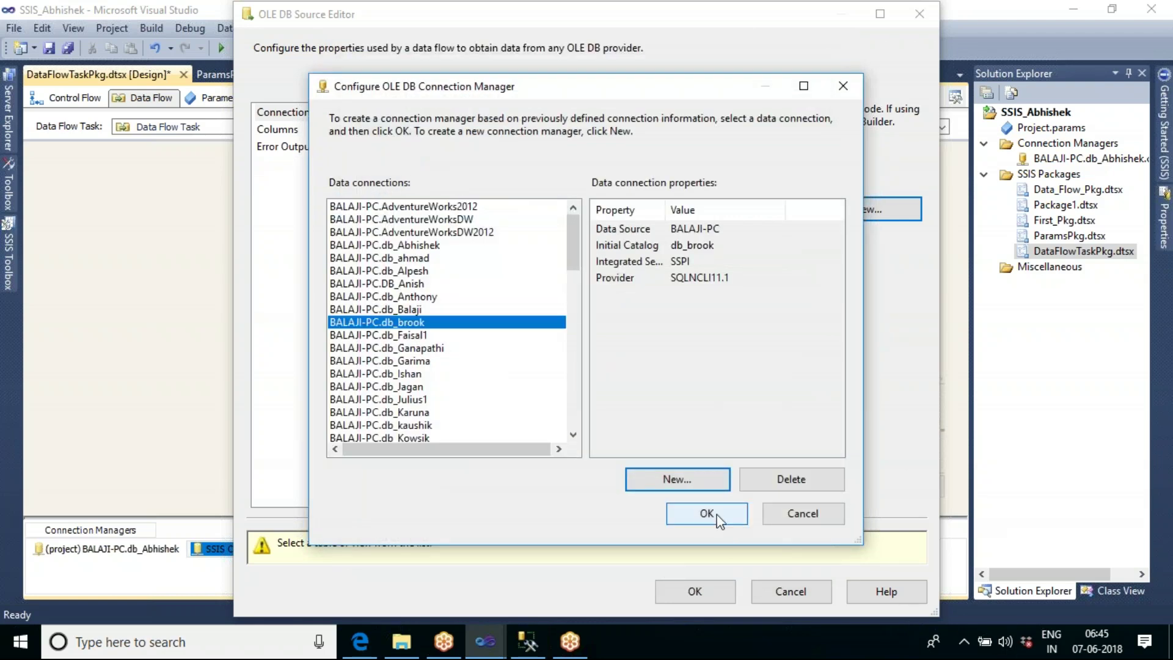
{"action": "left_click", "coordinate": [706, 514]}
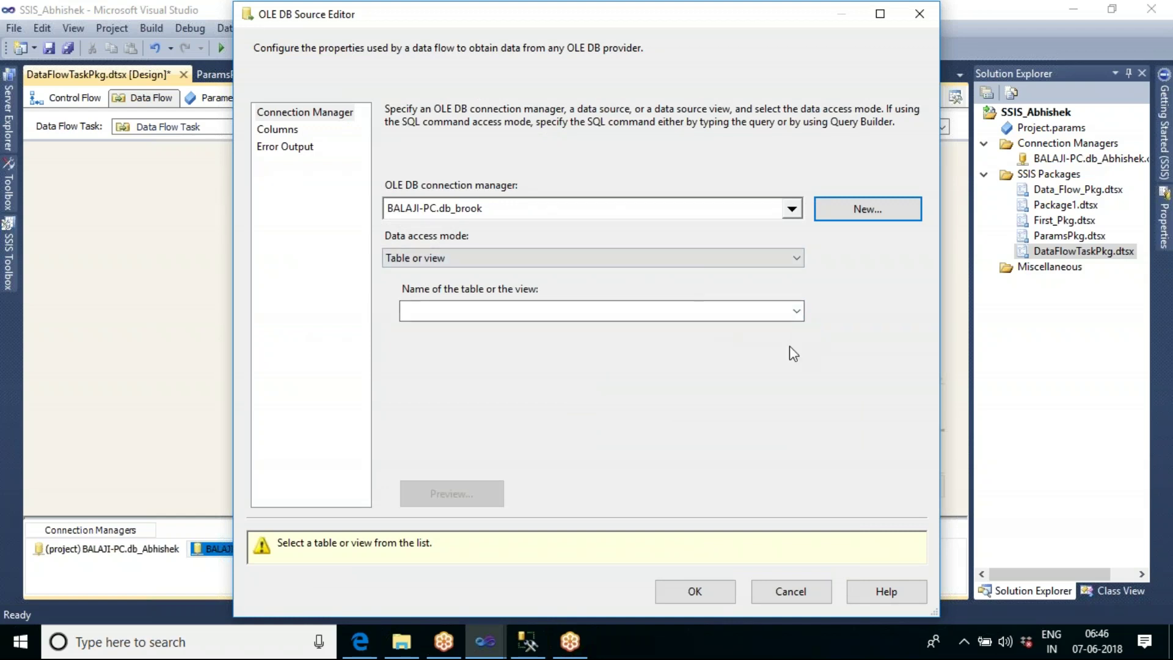
Choose [dbo].[tbl_empl_master] as the table the OLE DB Source reads.
{"action": "left_click", "coordinate": [797, 313]}
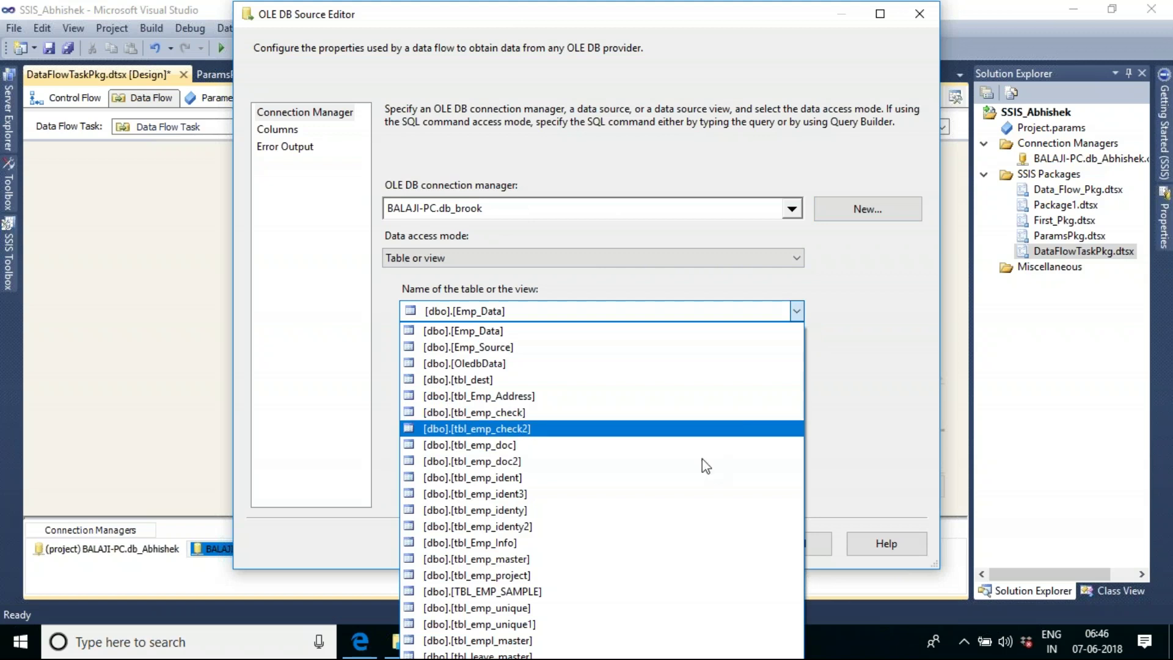
{"action": "left_click", "coordinate": [615, 635]}
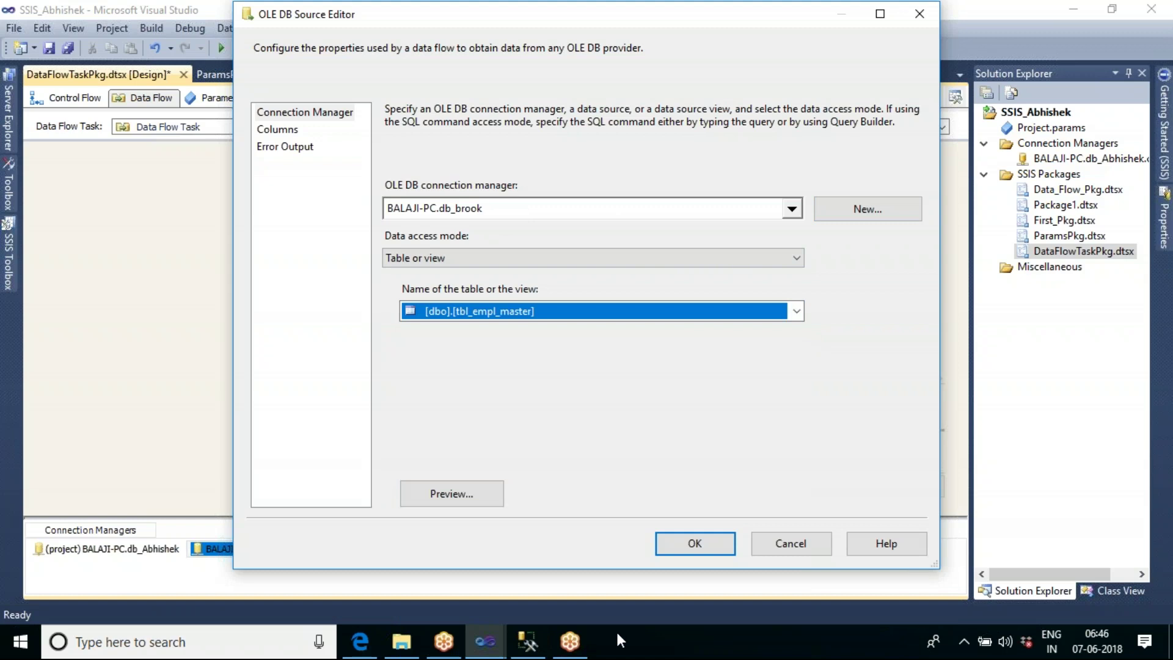
Preview the rows of the selected employee table and accept the OLE DB Source settings.
{"action": "left_click", "coordinate": [453, 498]}
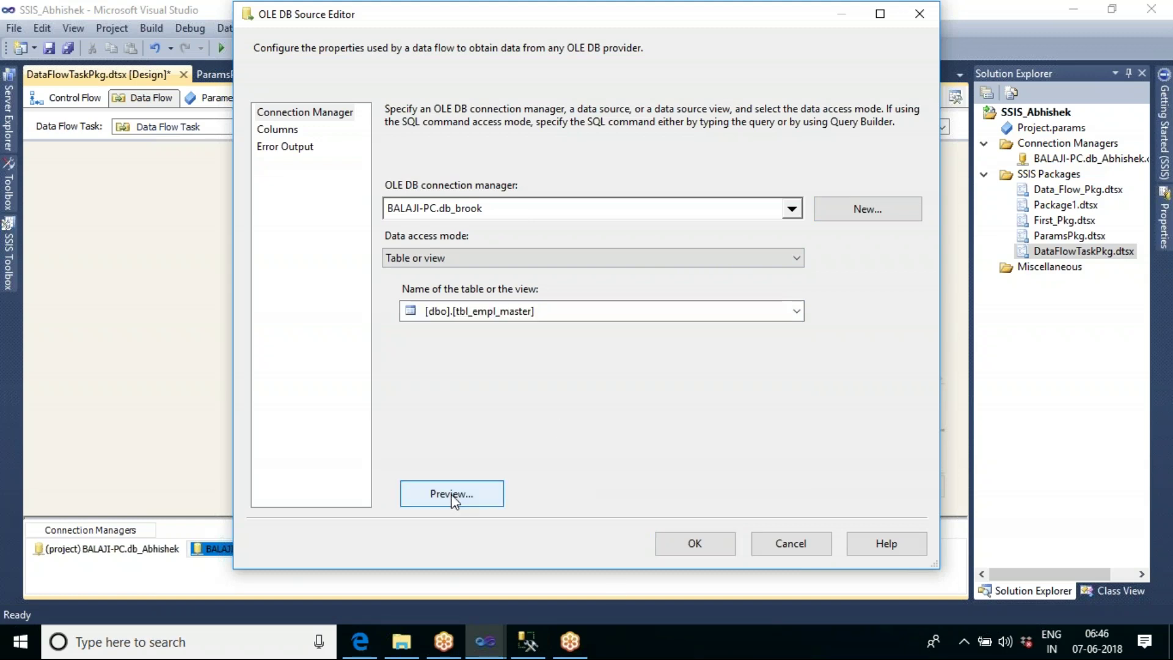
{"action": "left_click_drag", "start_coordinate": [798, 481], "coordinate": [1017, 576]}
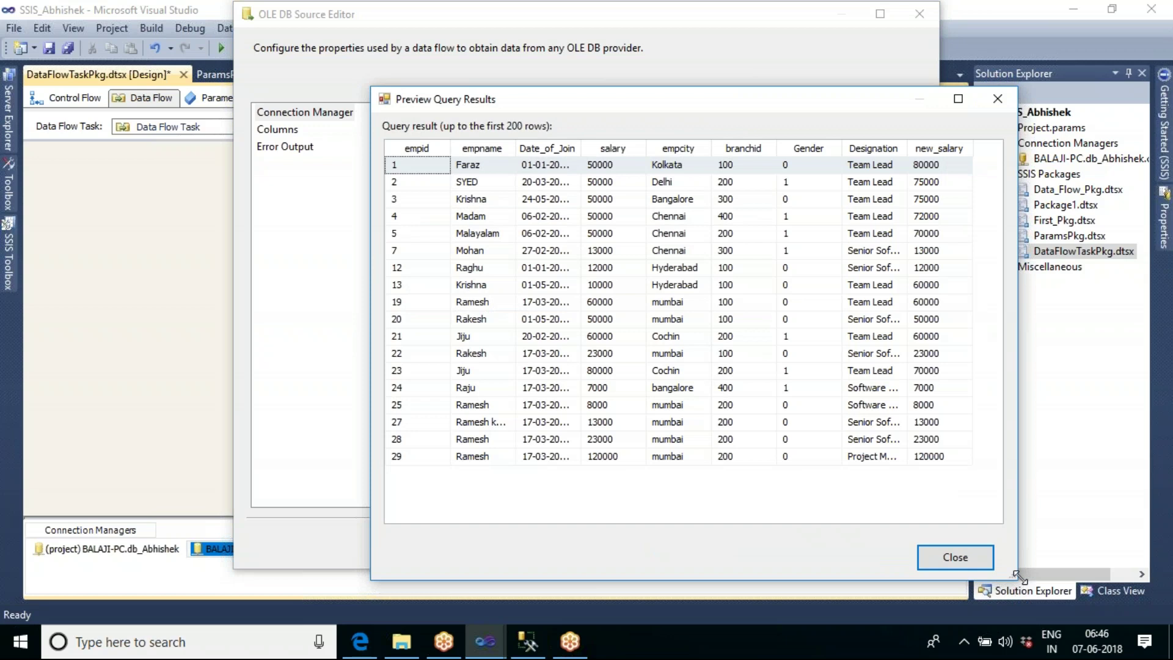
{"action": "left_click", "coordinate": [957, 555]}
{"action": "left_click", "coordinate": [694, 543]}
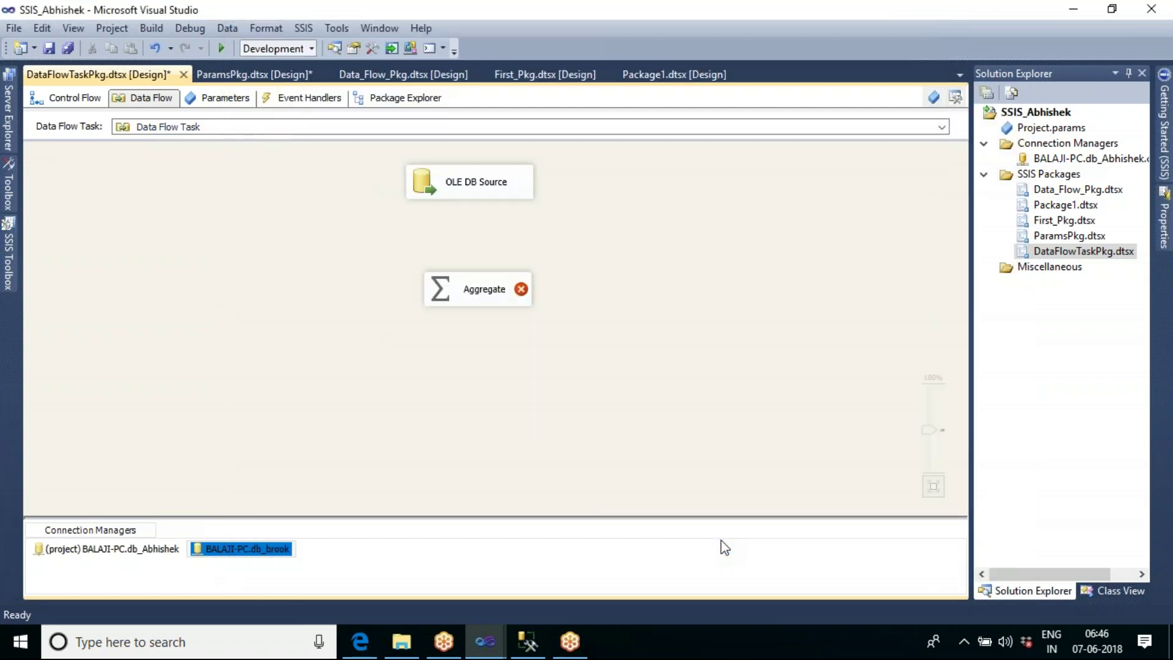
Align the OLE DB Source over the Aggregate transformation and connect the source's regular data output to it.
{"action": "left_click", "coordinate": [471, 189]}
{"action": "left_click_drag", "start_coordinate": [470, 187], "coordinate": [481, 189]}
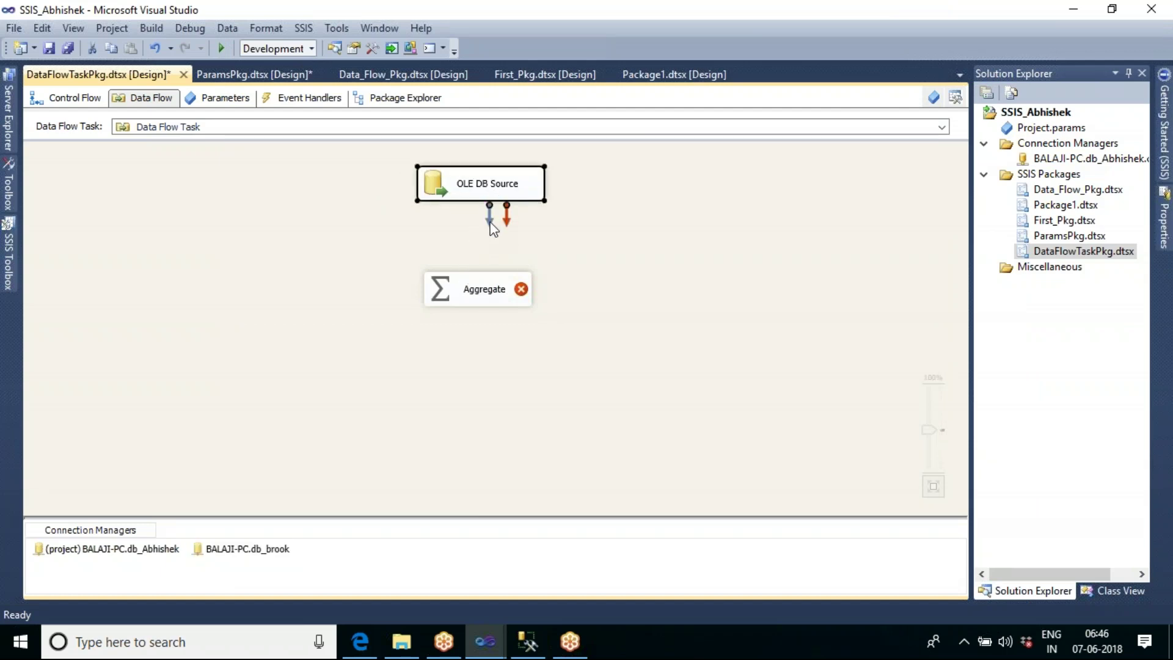
{"action": "left_click_drag", "start_coordinate": [493, 231], "coordinate": [493, 263]}
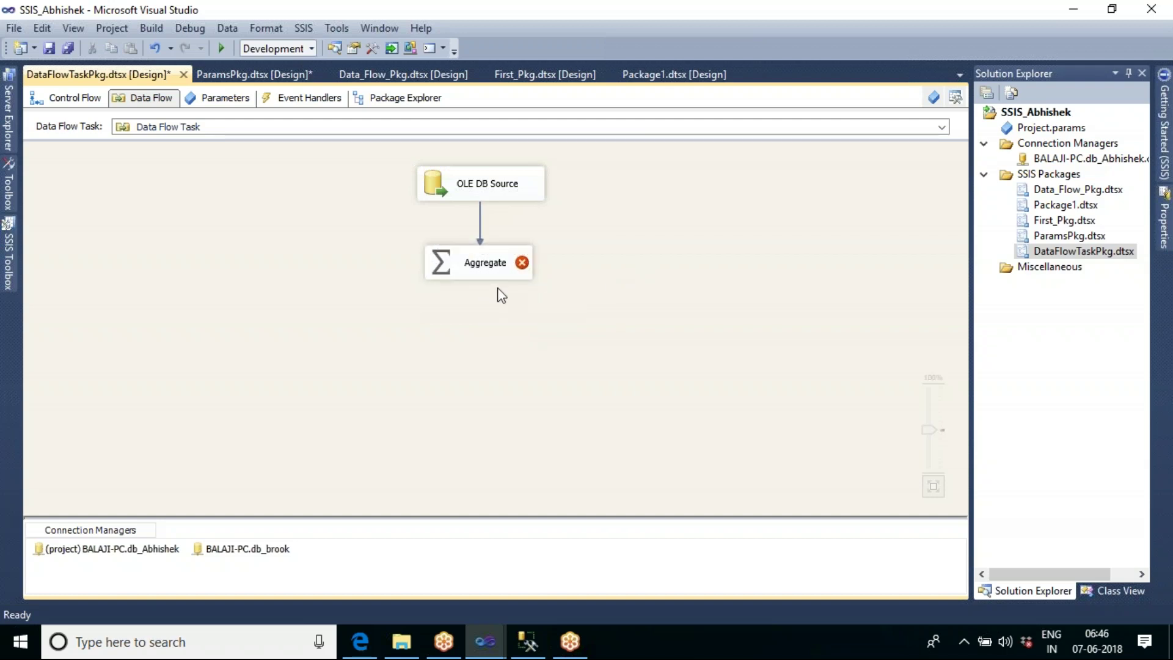
Add the salary column to the Aggregate transformation with the Sum operation.
{"action": "double_click", "coordinate": [489, 270]}
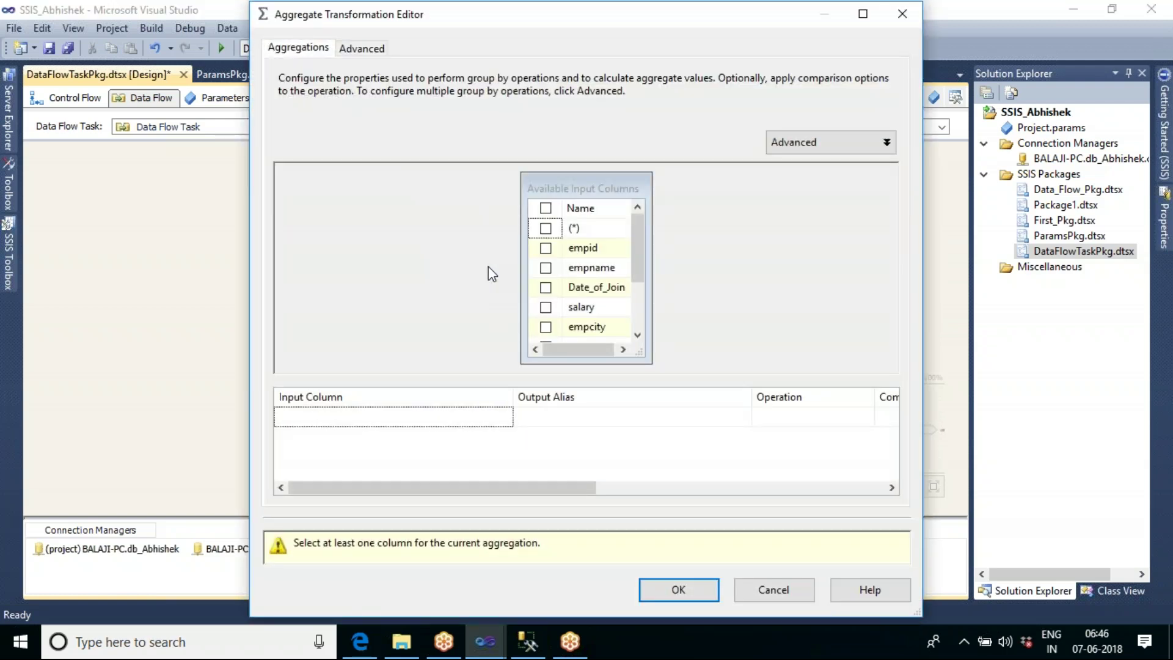
{"action": "mouse_move", "coordinate": [640, 239]}
{"action": "left_mouse_down"}
{"action": "mouse_move", "coordinate": [645, 311]}
{"action": "mouse_move", "coordinate": [650, 226]}
{"action": "left_mouse_up"}
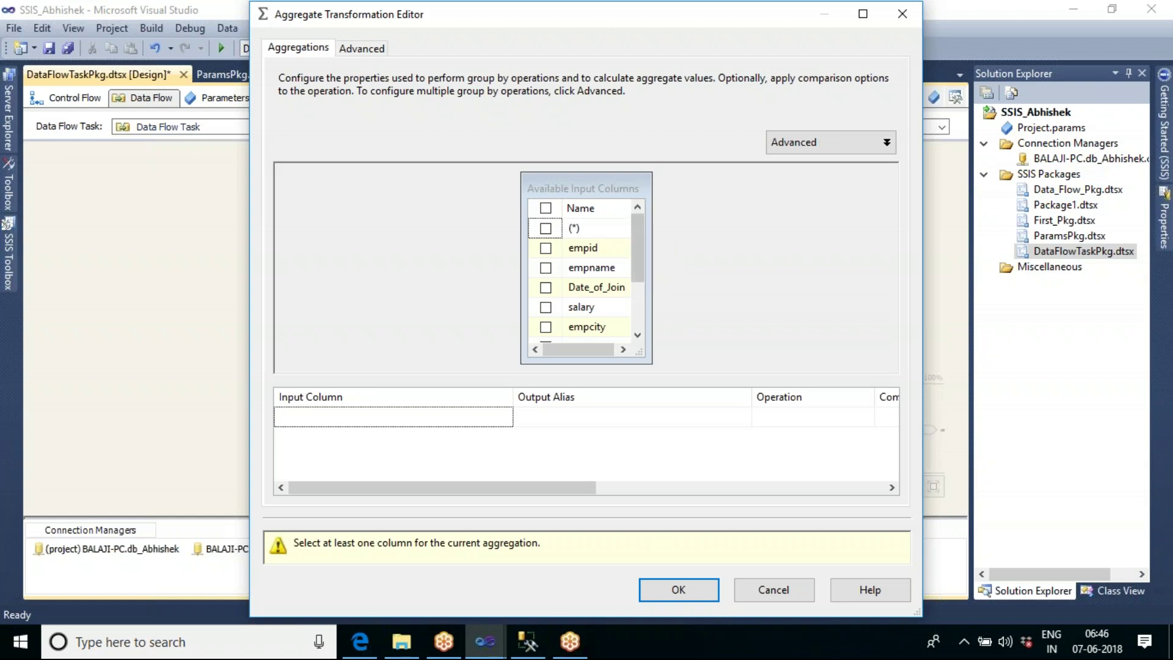
{"action": "left_click", "coordinate": [494, 419]}
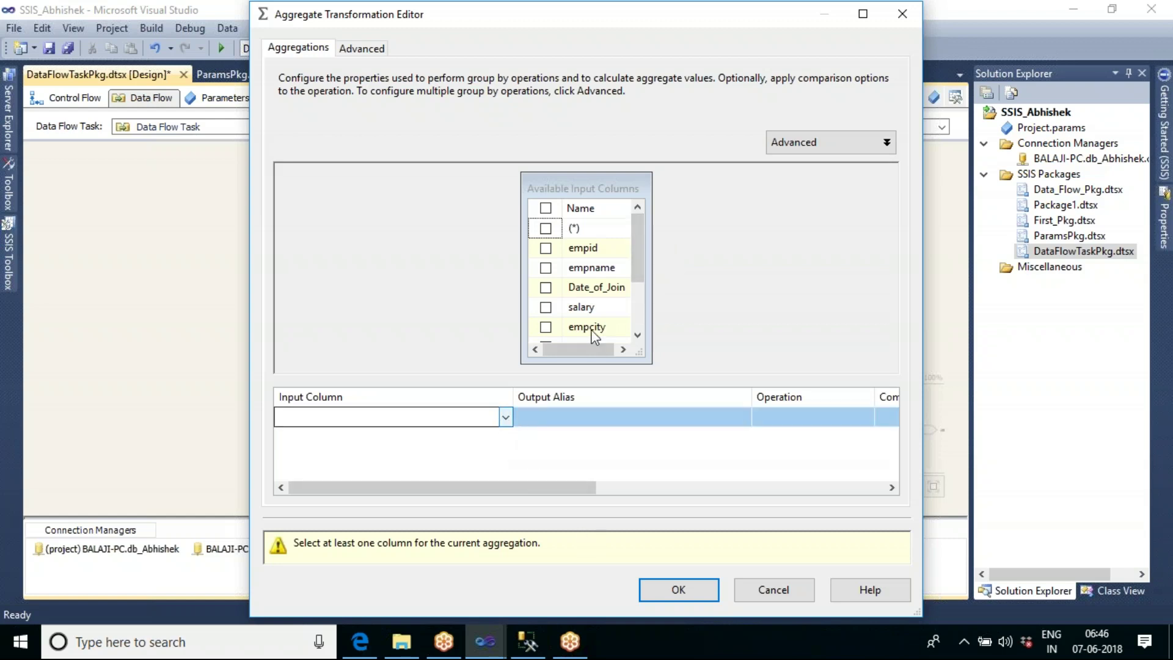
{"action": "left_click_drag", "start_coordinate": [637, 256], "coordinate": [645, 301]}
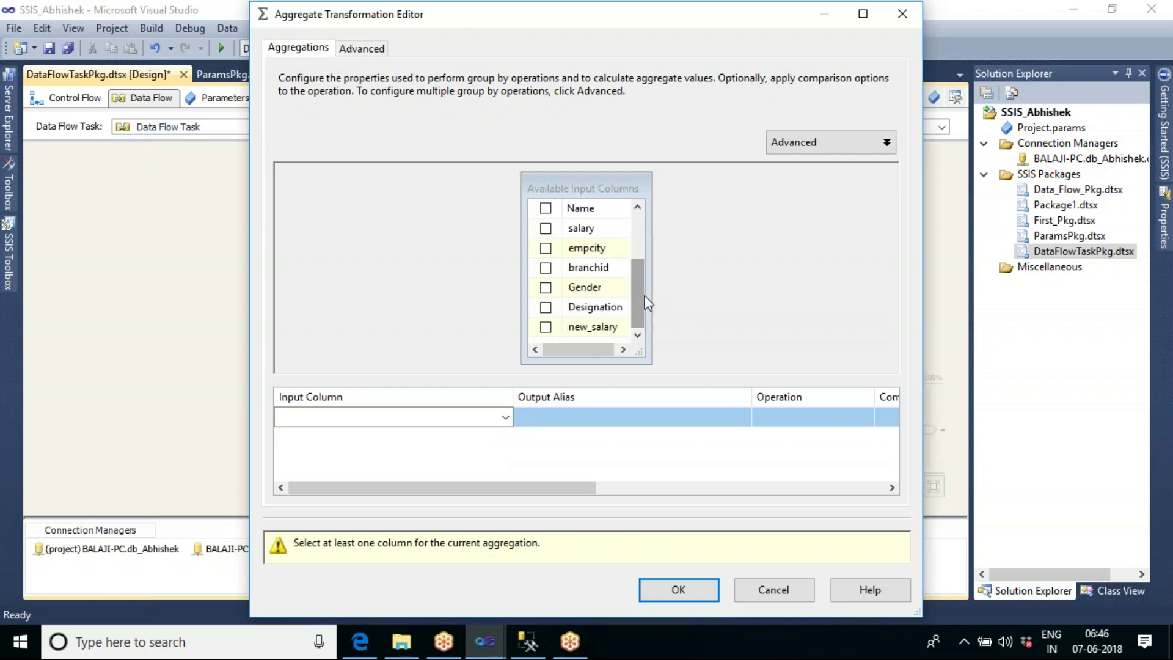
{"action": "left_click", "coordinate": [545, 229]}
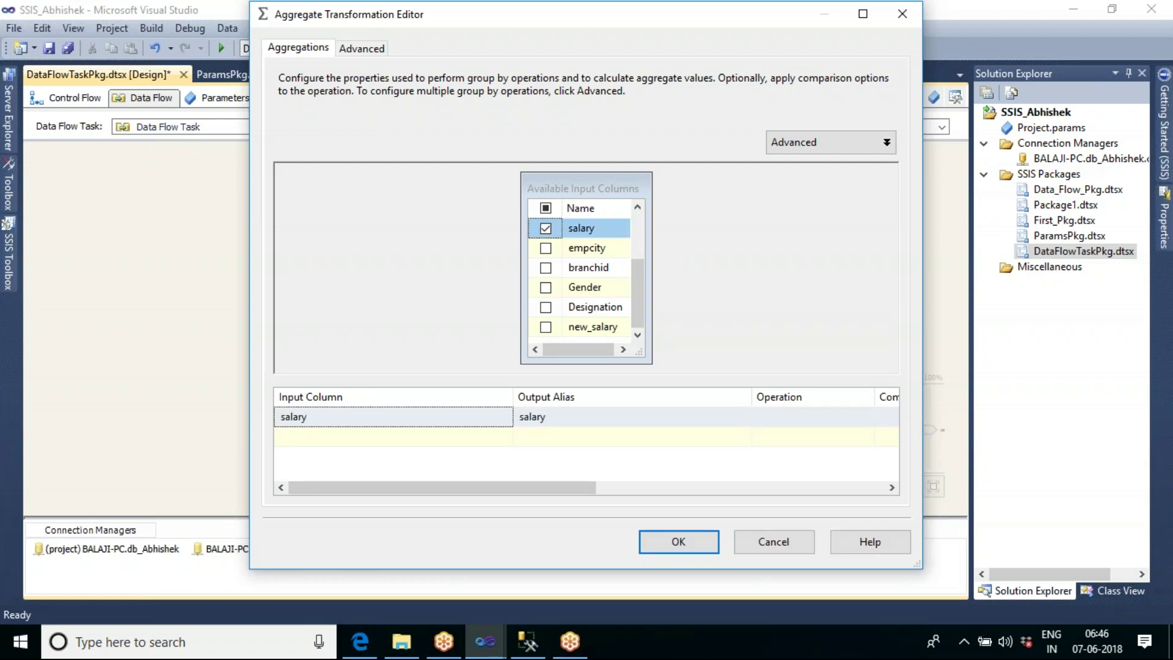
{"action": "left_click", "coordinate": [855, 417]}
{"action": "left_click", "coordinate": [855, 416]}
{"action": "left_click", "coordinate": [868, 417]}
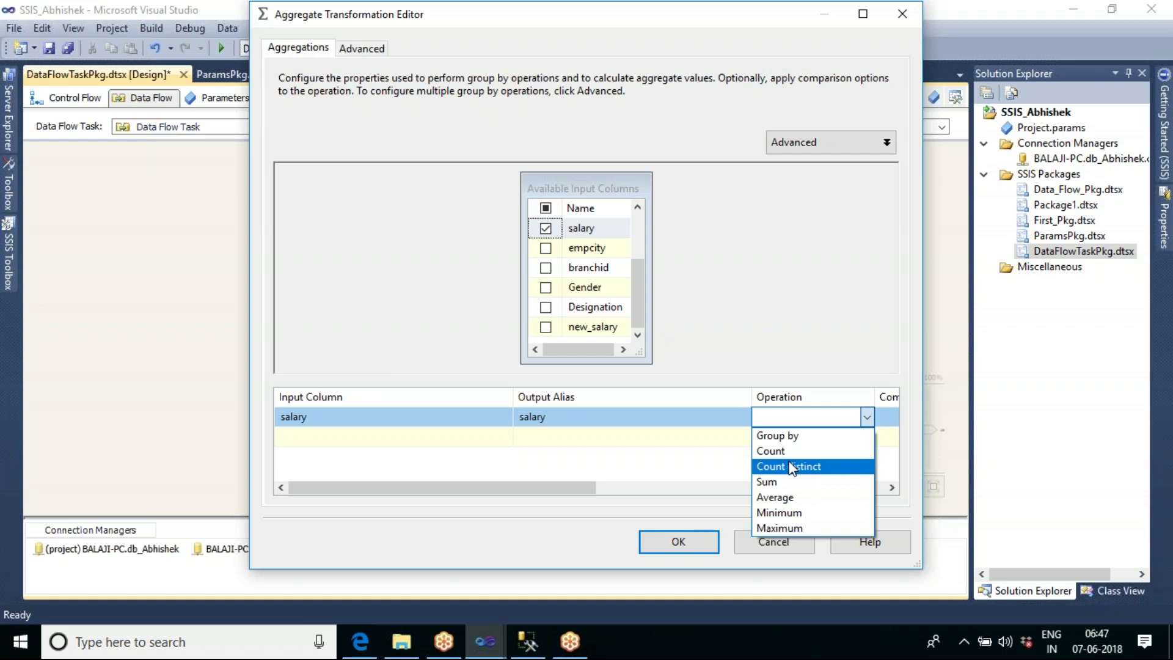
{"action": "left_click", "coordinate": [784, 484]}
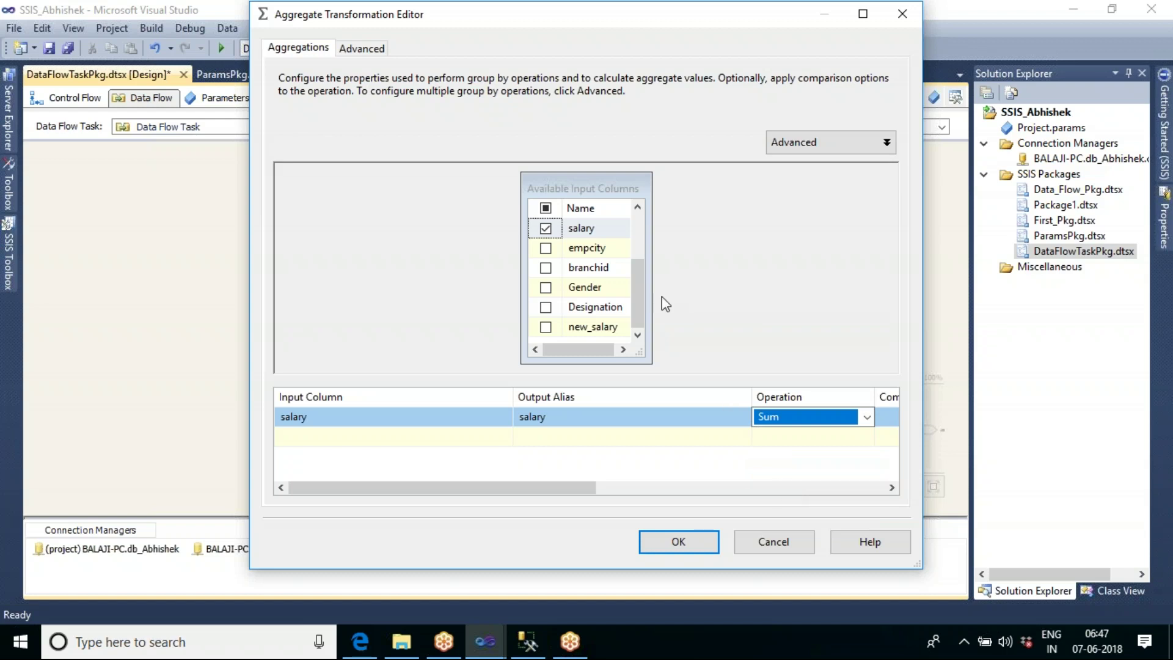
Add the empcity column to the aggregation with the Group by operation and accept the Aggregate settings.
{"action": "left_click", "coordinate": [546, 248]}
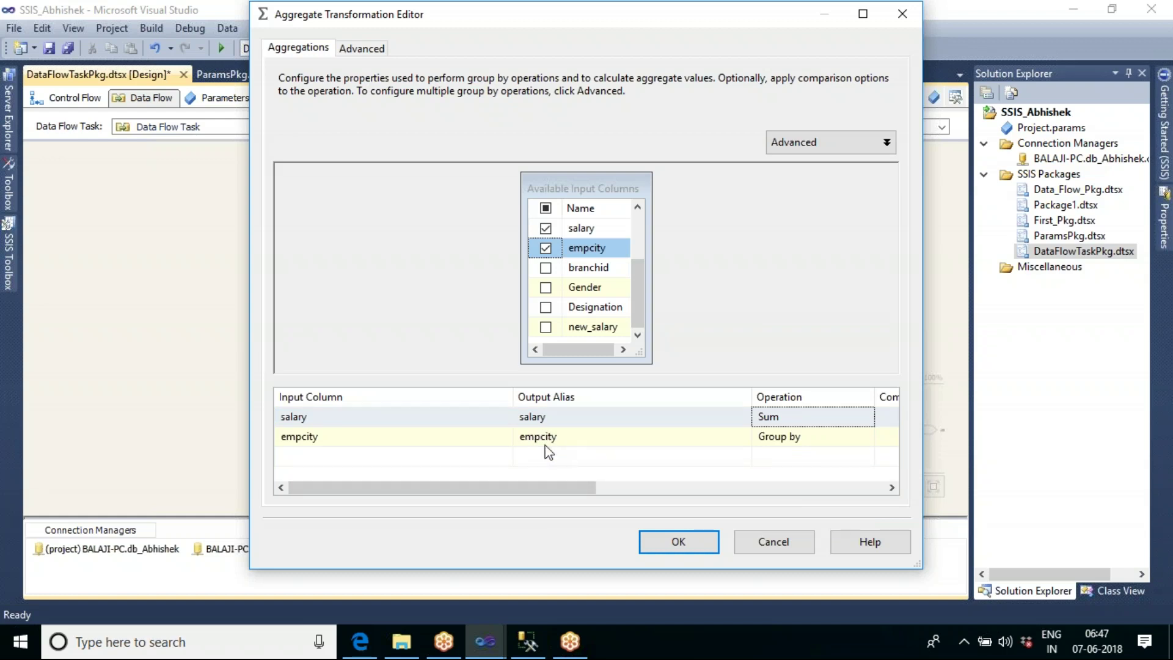
{"action": "left_click", "coordinate": [814, 441]}
{"action": "left_click", "coordinate": [869, 436]}
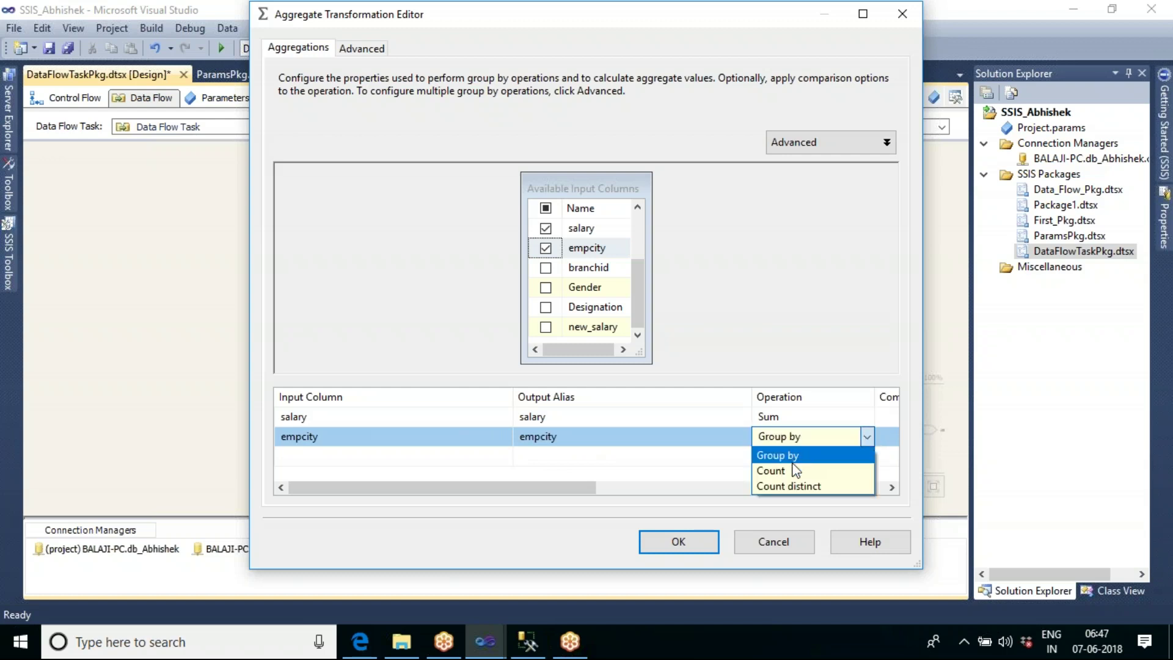
{"action": "left_click", "coordinate": [796, 458]}
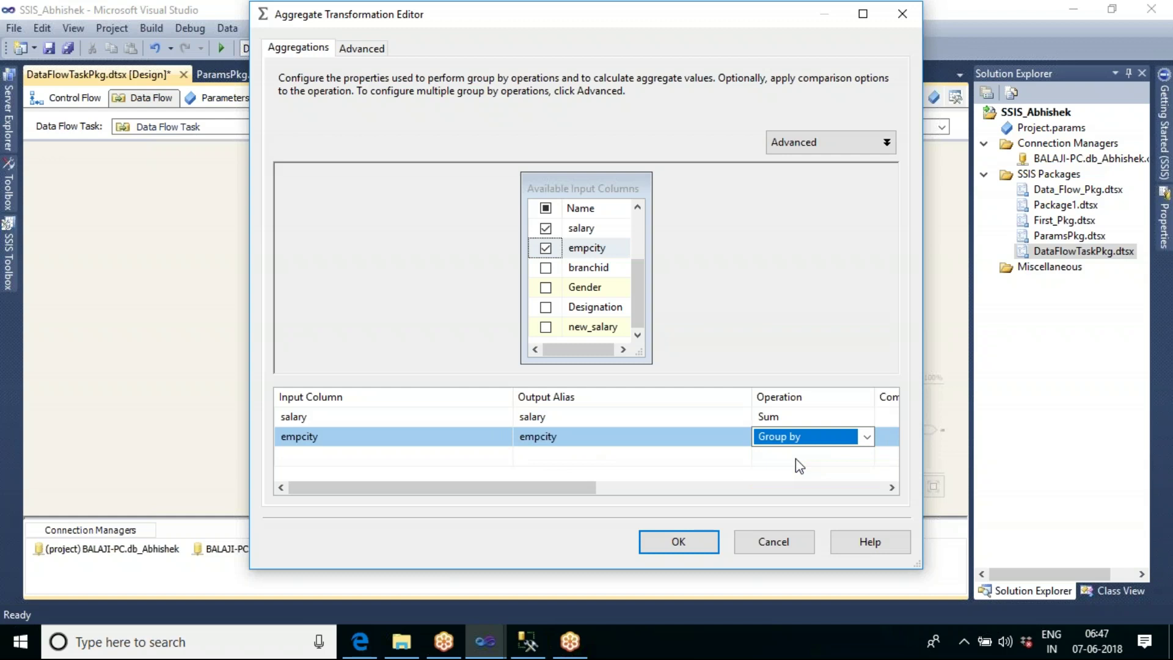
{"action": "left_click", "coordinate": [703, 542]}
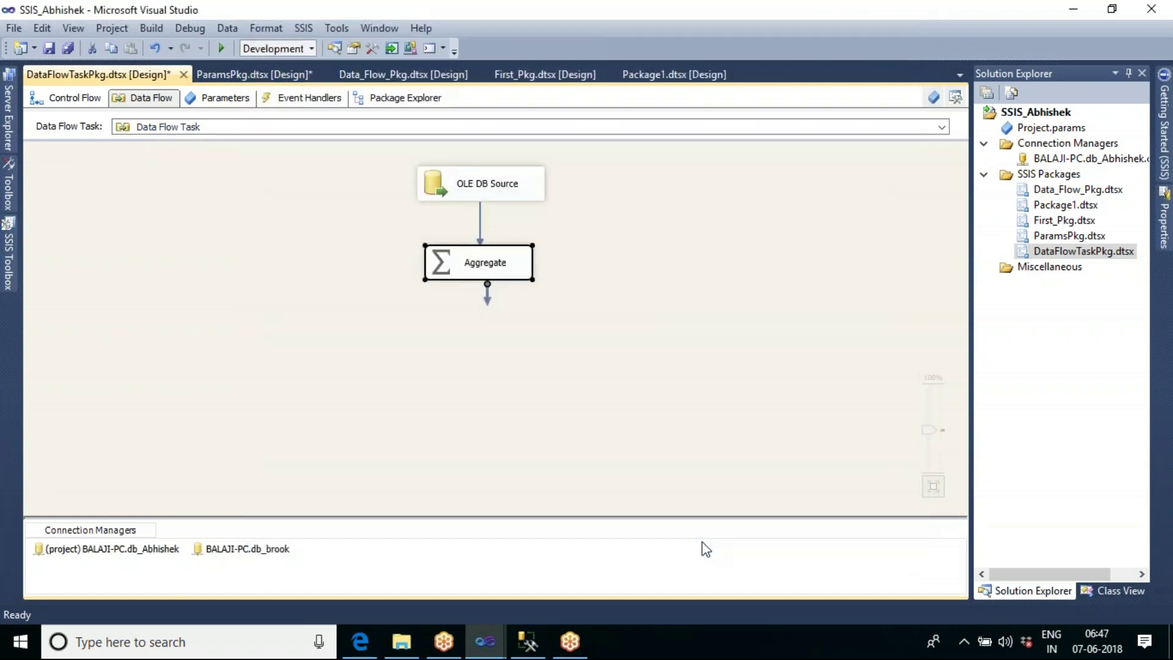
Reopen the Aggregate transformation to review the operations assigned to salary and empcity, then close it.
{"action": "double_click", "coordinate": [520, 276]}
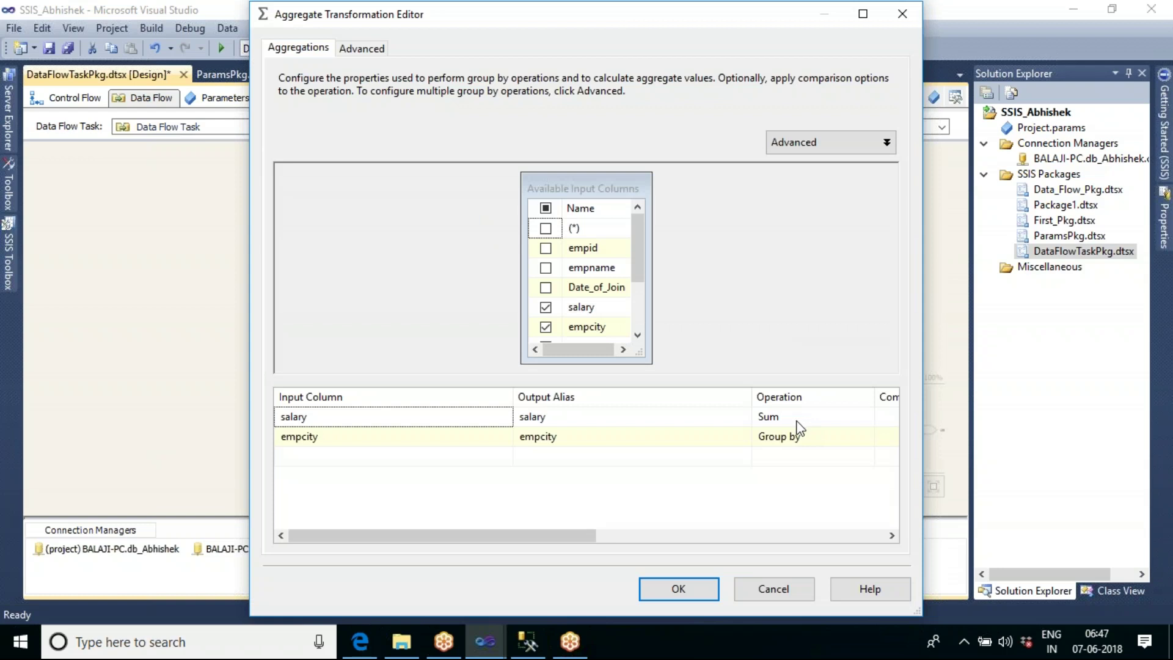
{"action": "left_click", "coordinate": [693, 590]}
{"action": "left_click", "coordinate": [646, 296]}
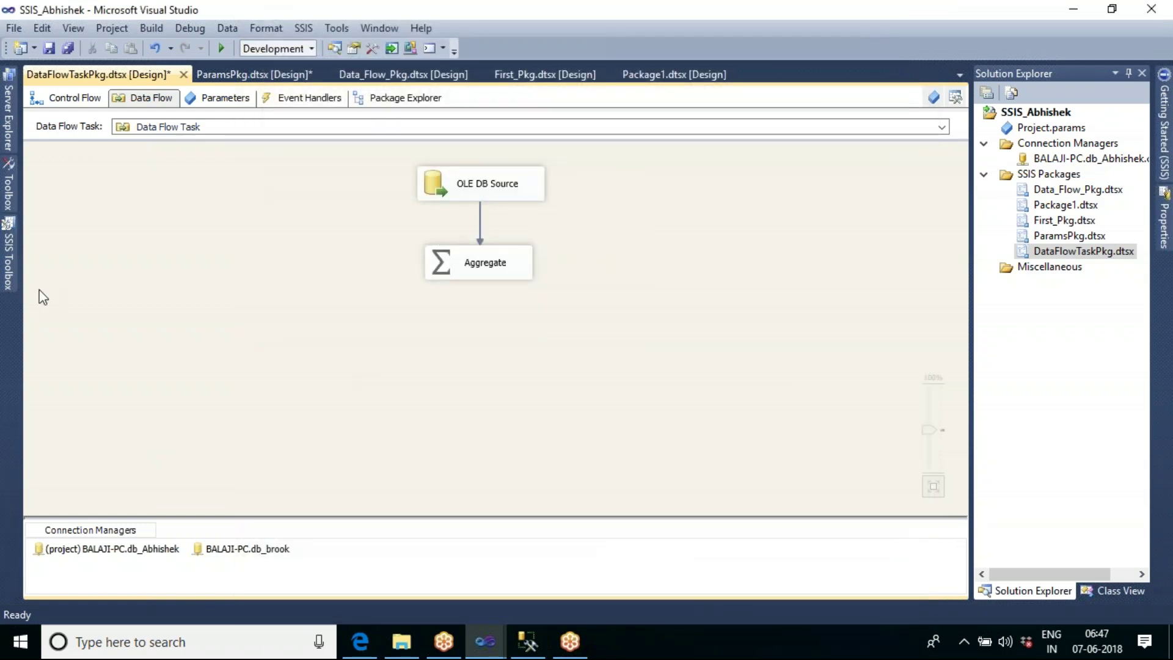
Add a Flat File Destination below the Aggregate transformation and line it up with the components above.
{"action": "left_click", "coordinate": [8, 275]}
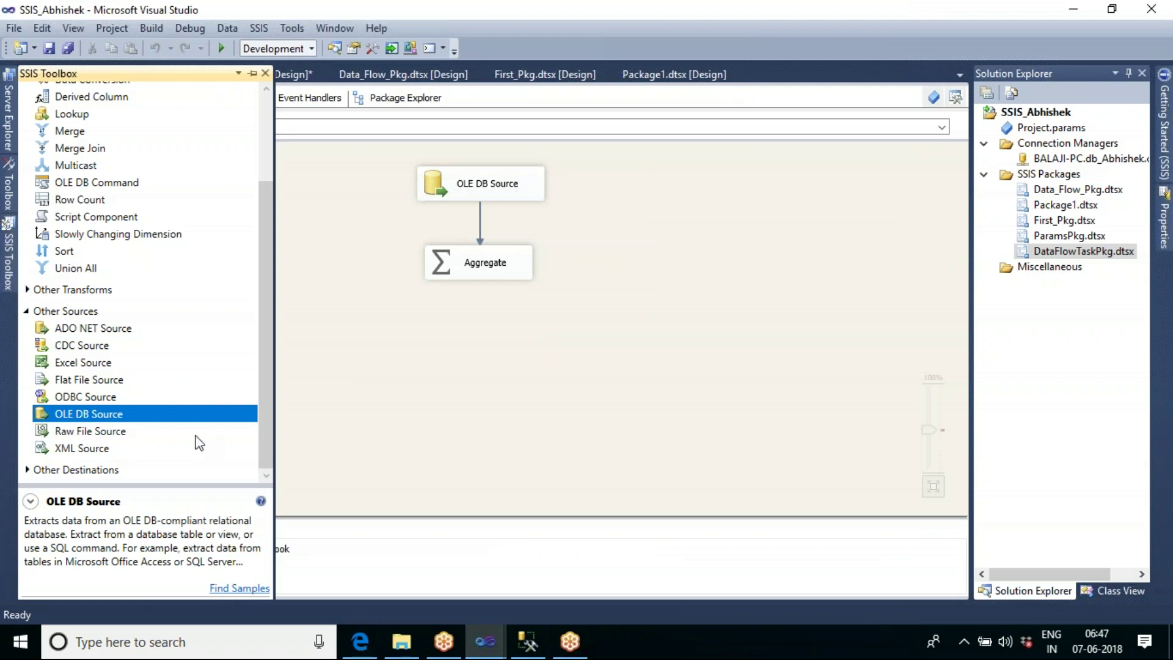
{"action": "left_click", "coordinate": [27, 311]}
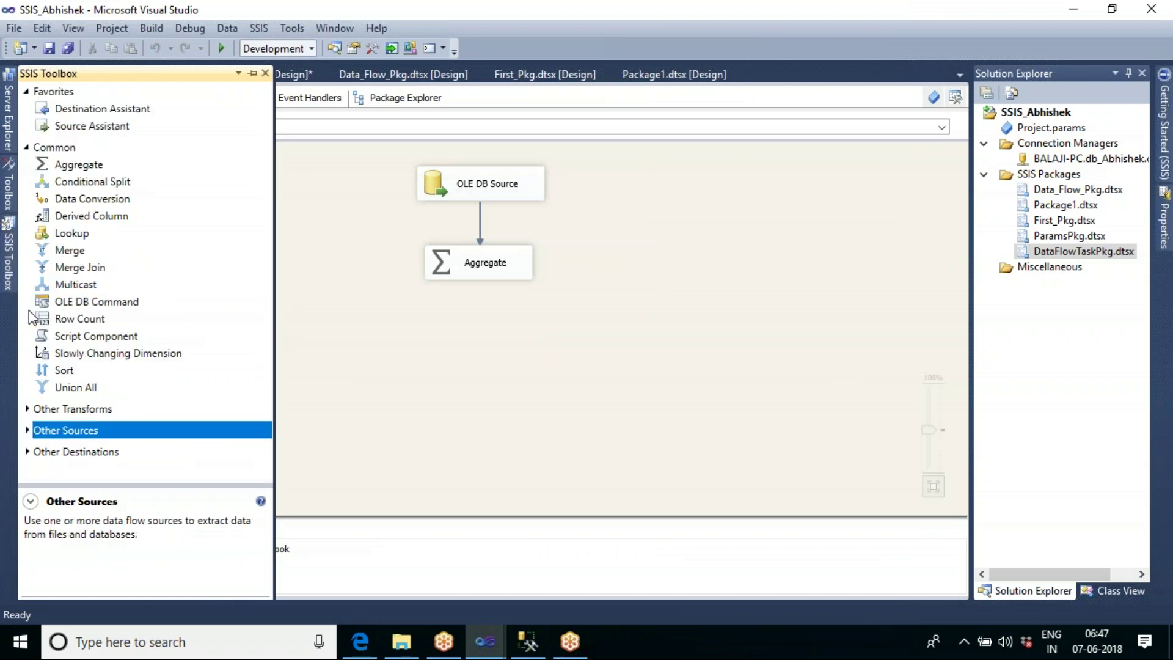
{"action": "left_click", "coordinate": [27, 452]}
{"action": "left_click_drag", "start_coordinate": [269, 284], "coordinate": [281, 418]}
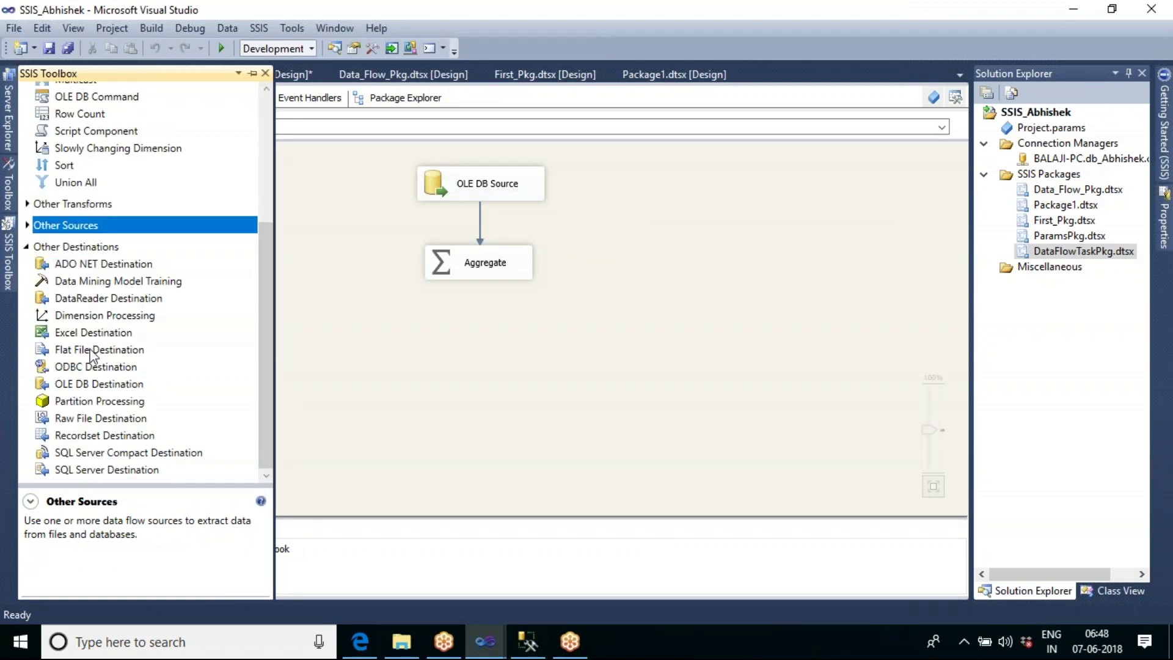
{"action": "left_click", "coordinate": [77, 352]}
{"action": "left_click_drag", "start_coordinate": [74, 350], "coordinate": [453, 350]}
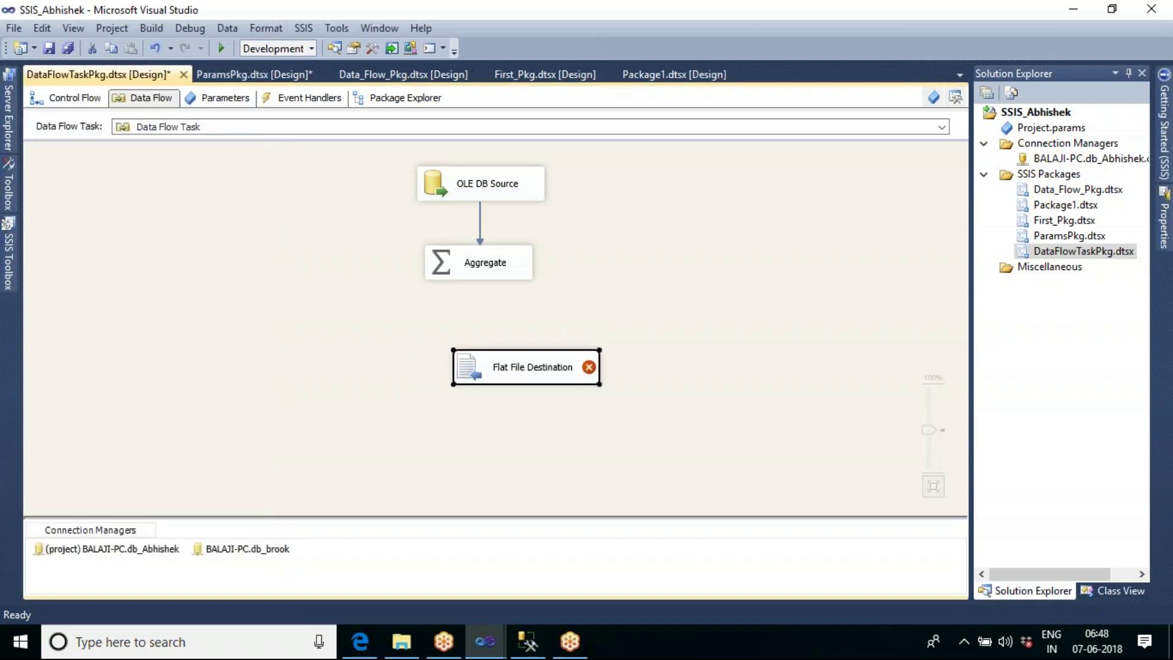
{"action": "left_click_drag", "start_coordinate": [565, 369], "coordinate": [531, 369]}
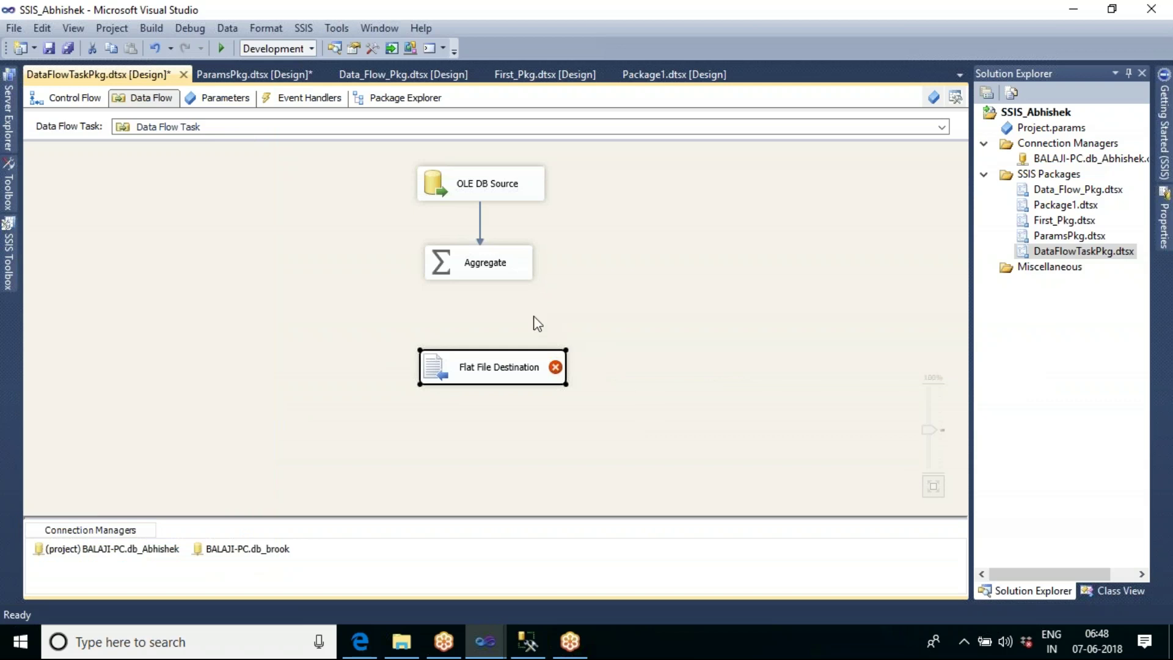
Connect the Aggregate output to the Flat File Destination and start creating a new flat file connection manager for it.
{"action": "left_click", "coordinate": [492, 274]}
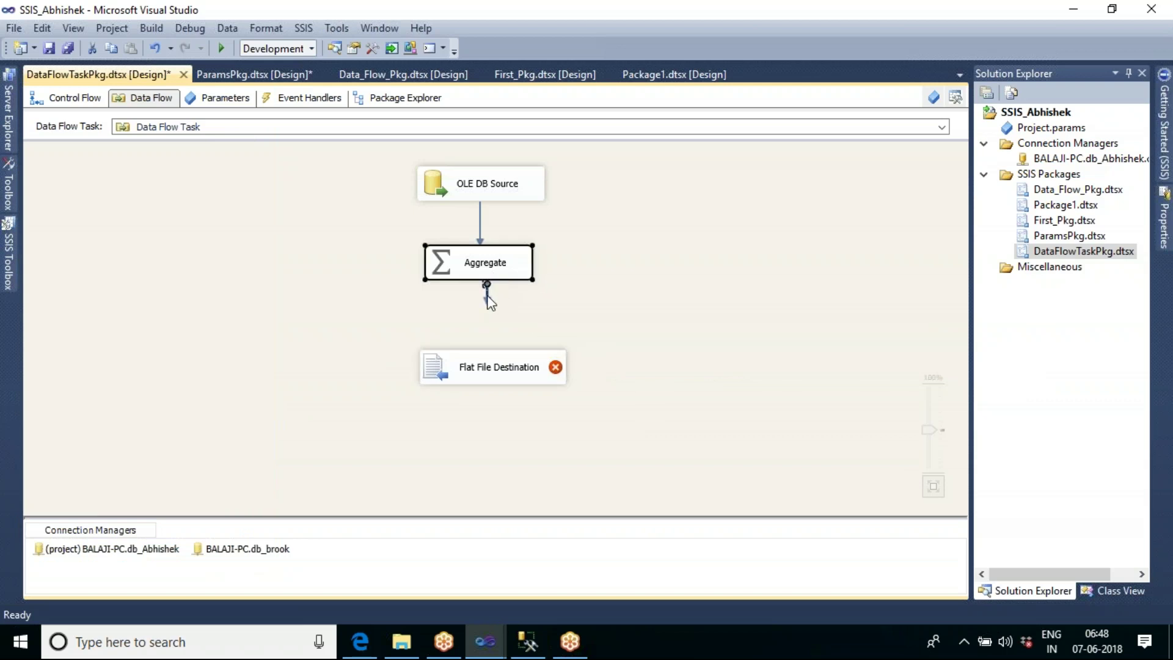
{"action": "left_click_drag", "start_coordinate": [495, 330], "coordinate": [498, 369]}
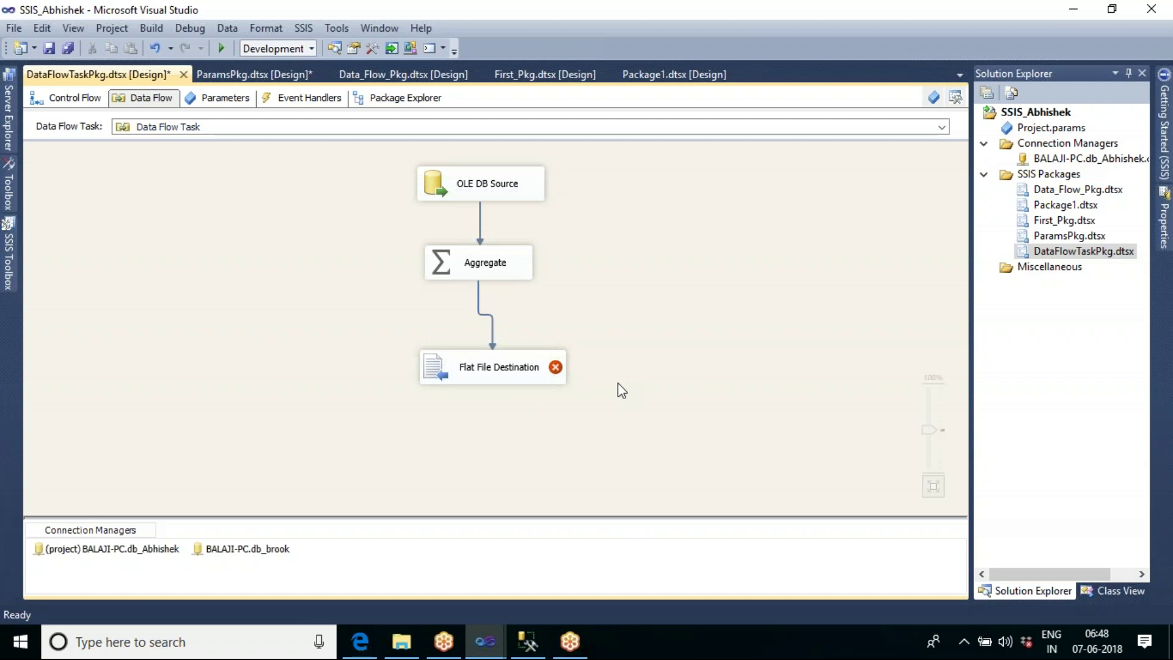
{"action": "double_click", "coordinate": [505, 374]}
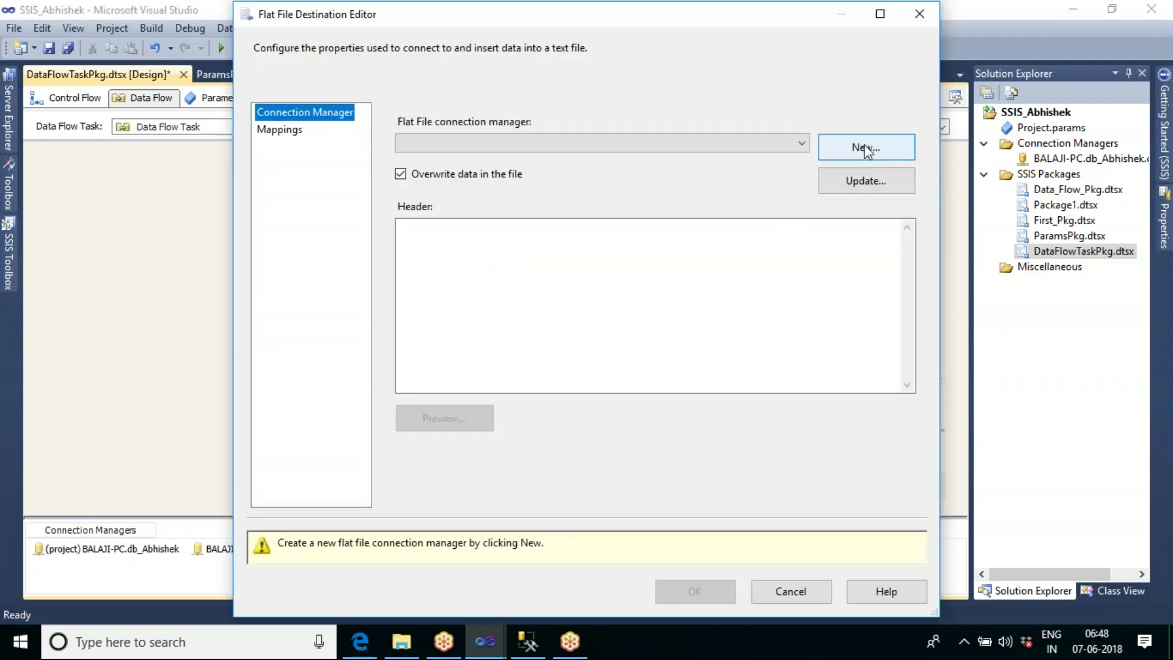
{"action": "left_click", "coordinate": [866, 147]}
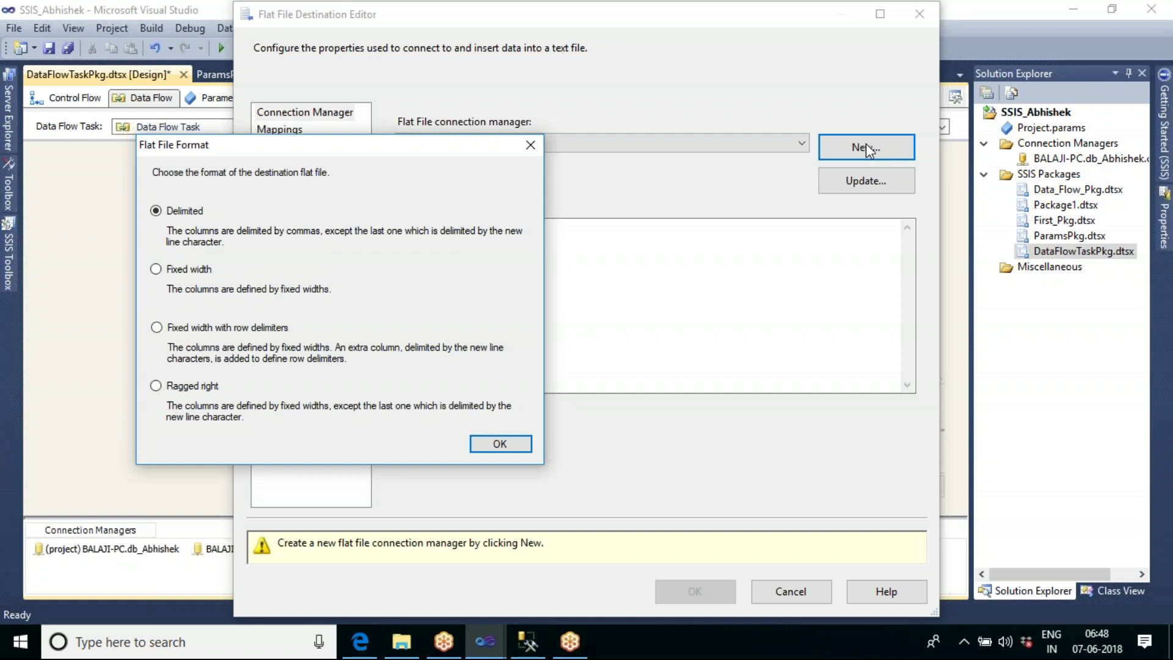
Switch to File Explorer and open Merge_source1.txt from the desktop folder Merge Source Files.
{"action": "left_click", "coordinate": [402, 641]}
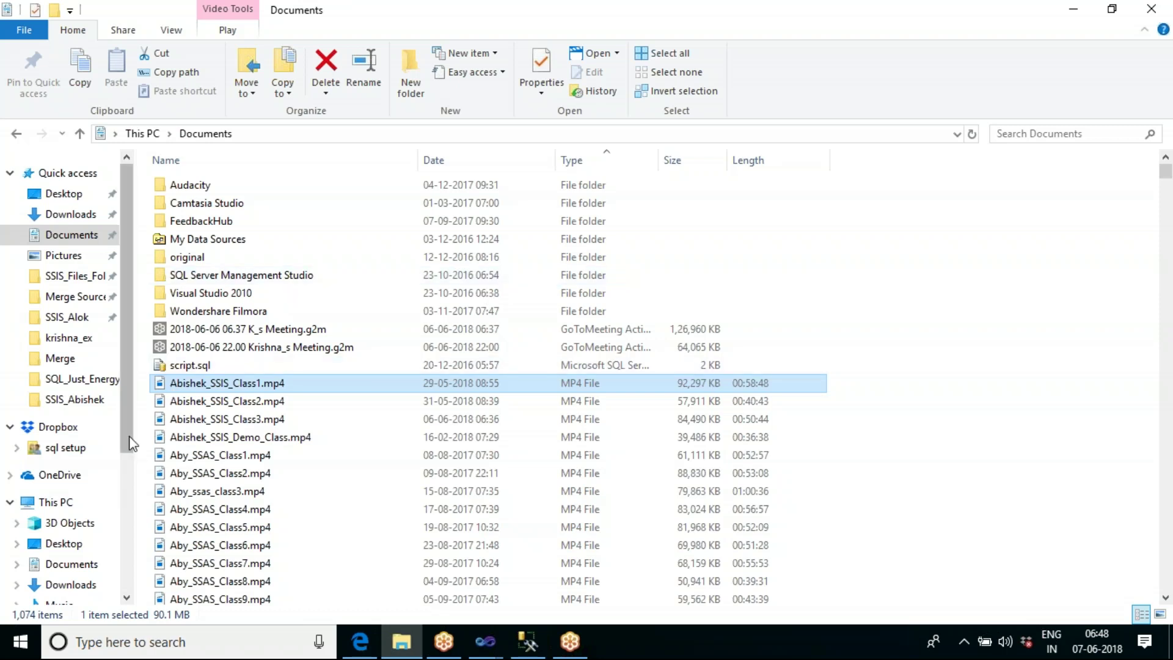
{"action": "left_click_drag", "start_coordinate": [132, 444], "coordinate": [139, 587]}
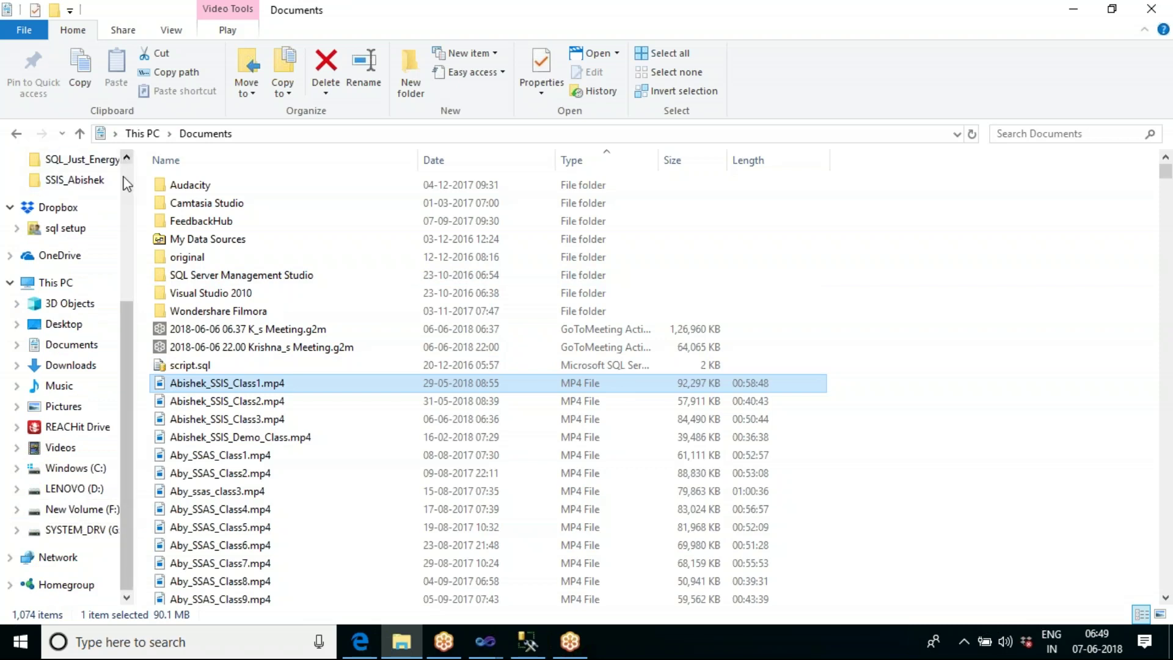
{"action": "left_click_drag", "start_coordinate": [123, 315], "coordinate": [123, 178]}
{"action": "left_click", "coordinate": [62, 196]}
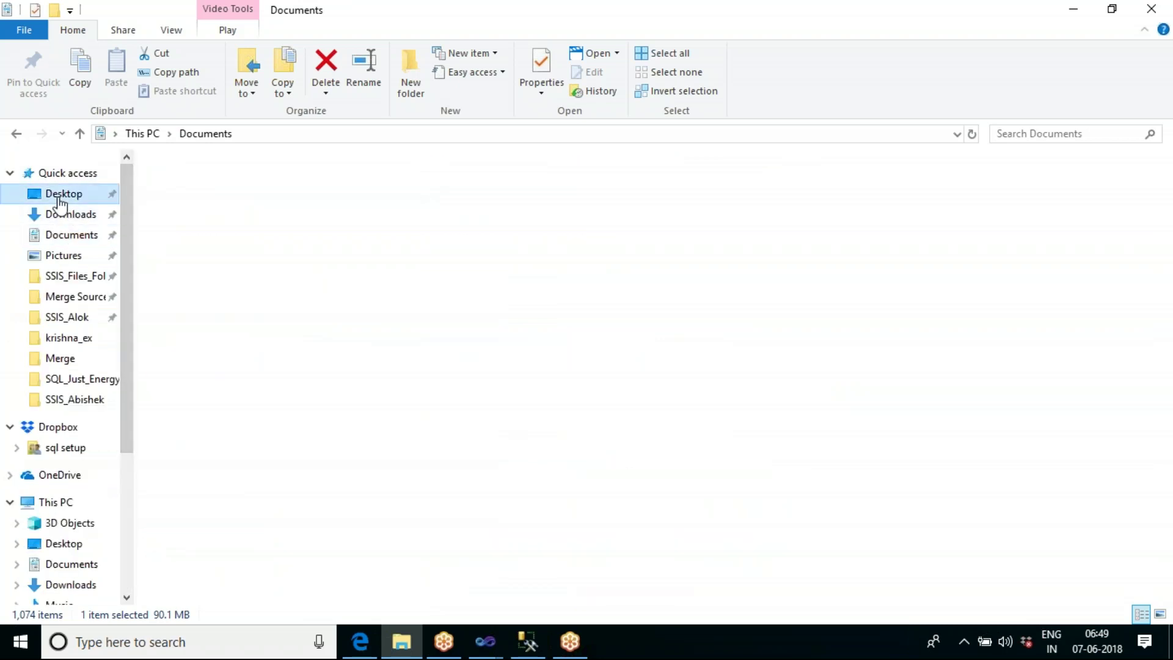
{"action": "double_click", "coordinate": [222, 258]}
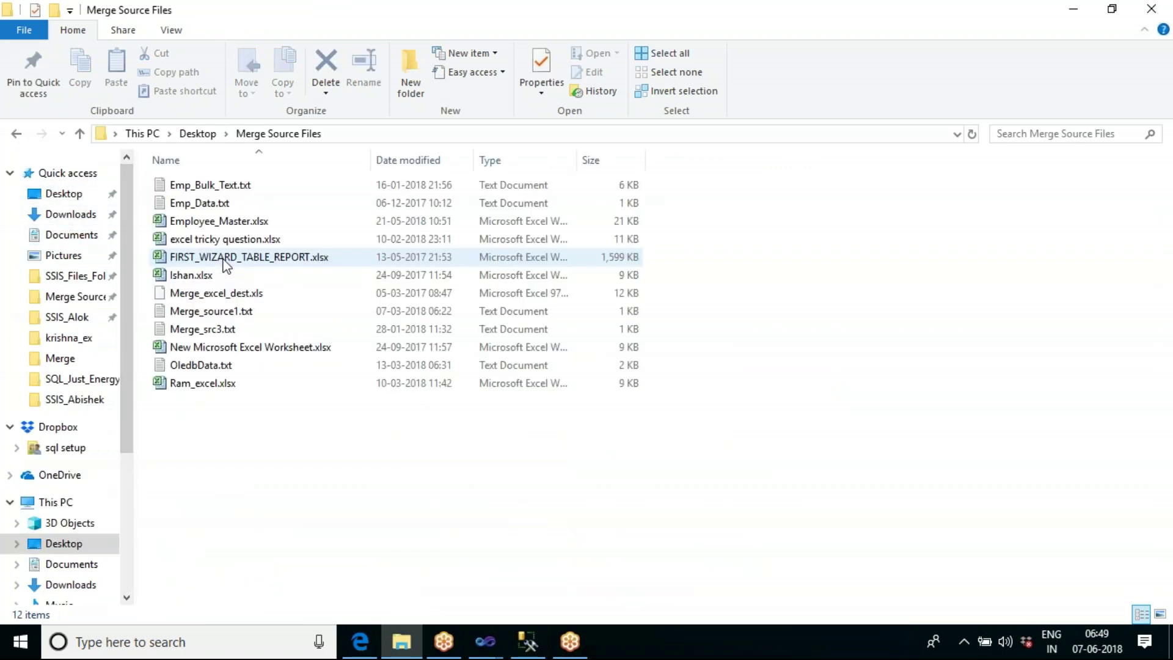
{"action": "left_click", "coordinate": [228, 317]}
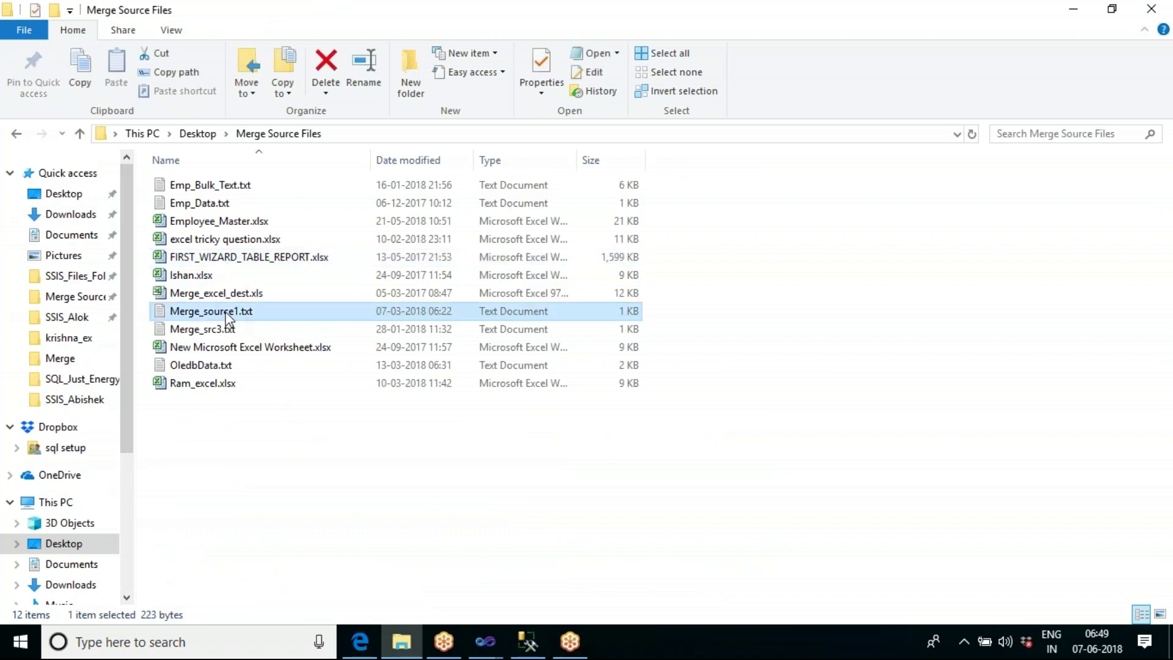
{"action": "double_click", "coordinate": [229, 317]}
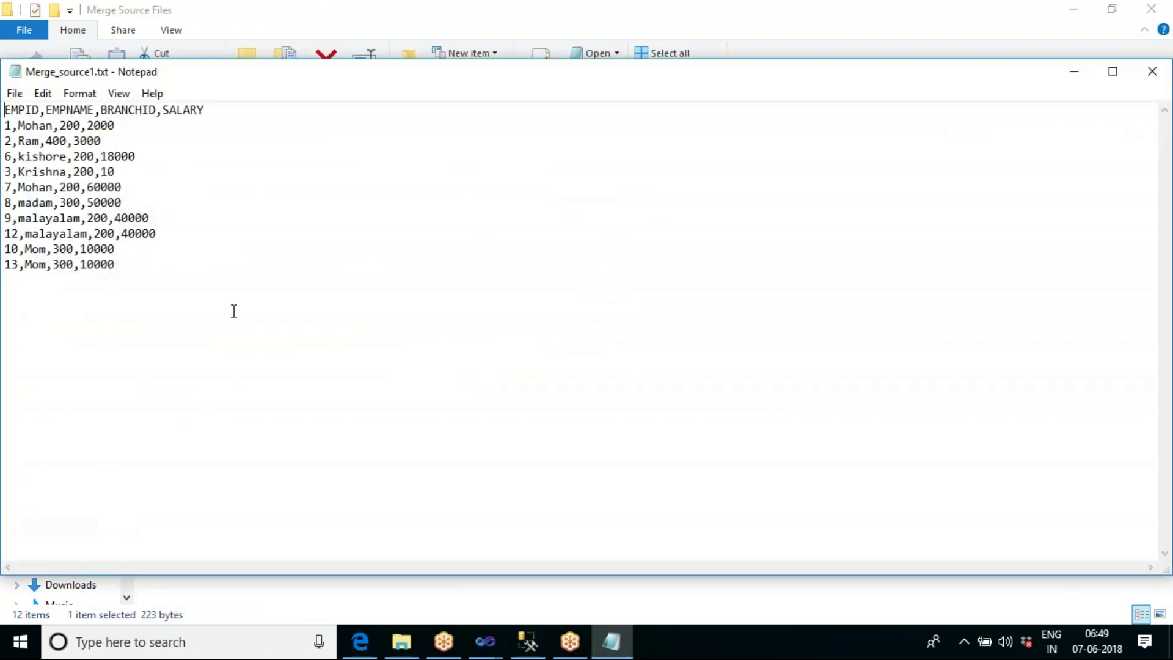
Highlight the header line and the second record in the text file to examine the comma-delimited layout.
{"action": "left_click_drag", "start_coordinate": [5, 111], "coordinate": [222, 112]}
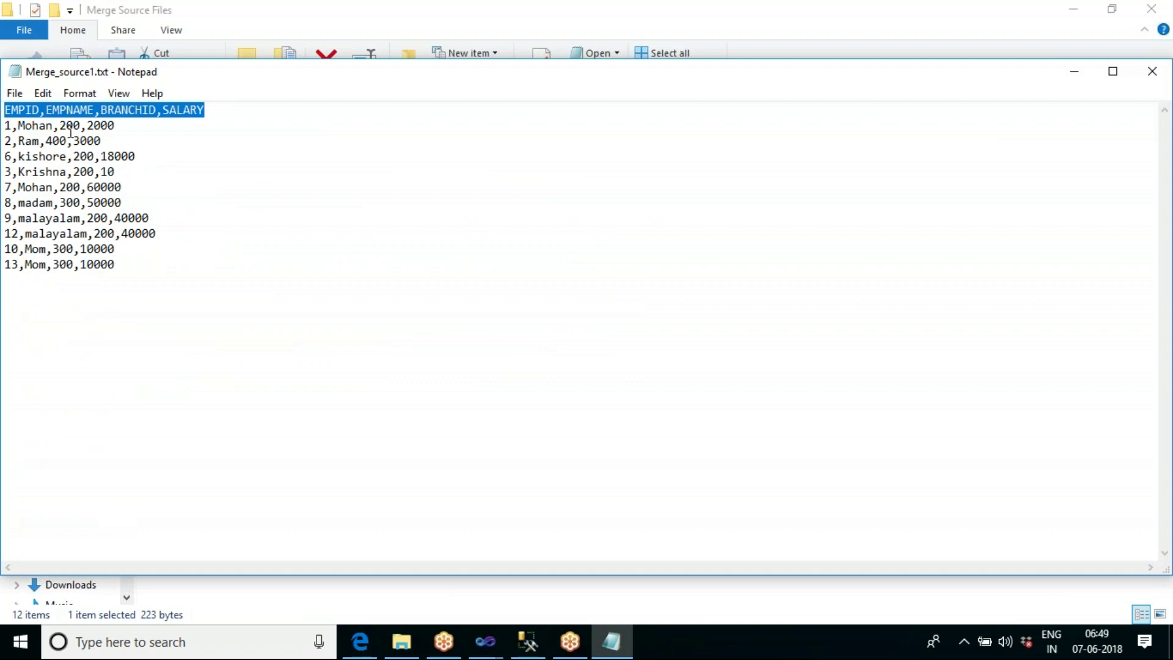
{"action": "left_click", "coordinate": [123, 131]}
{"action": "left_click_drag", "start_coordinate": [6, 141], "coordinate": [101, 141]}
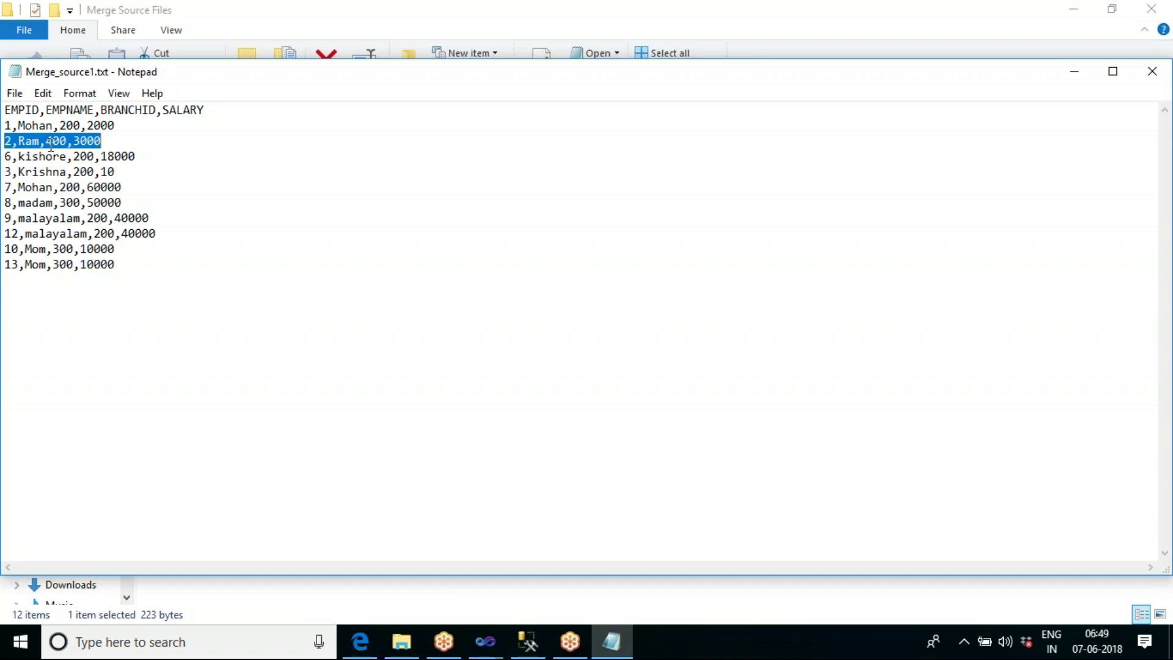
Examine where each record line ends in Merge_source1.txt, from the second record down to record 12.
{"action": "left_click", "coordinate": [127, 143]}
{"action": "left_click", "coordinate": [144, 152]}
{"action": "left_click", "coordinate": [122, 170]}
{"action": "left_click", "coordinate": [126, 186]}
{"action": "left_click", "coordinate": [135, 202]}
{"action": "left_click", "coordinate": [150, 219]}
{"action": "left_click", "coordinate": [163, 232]}
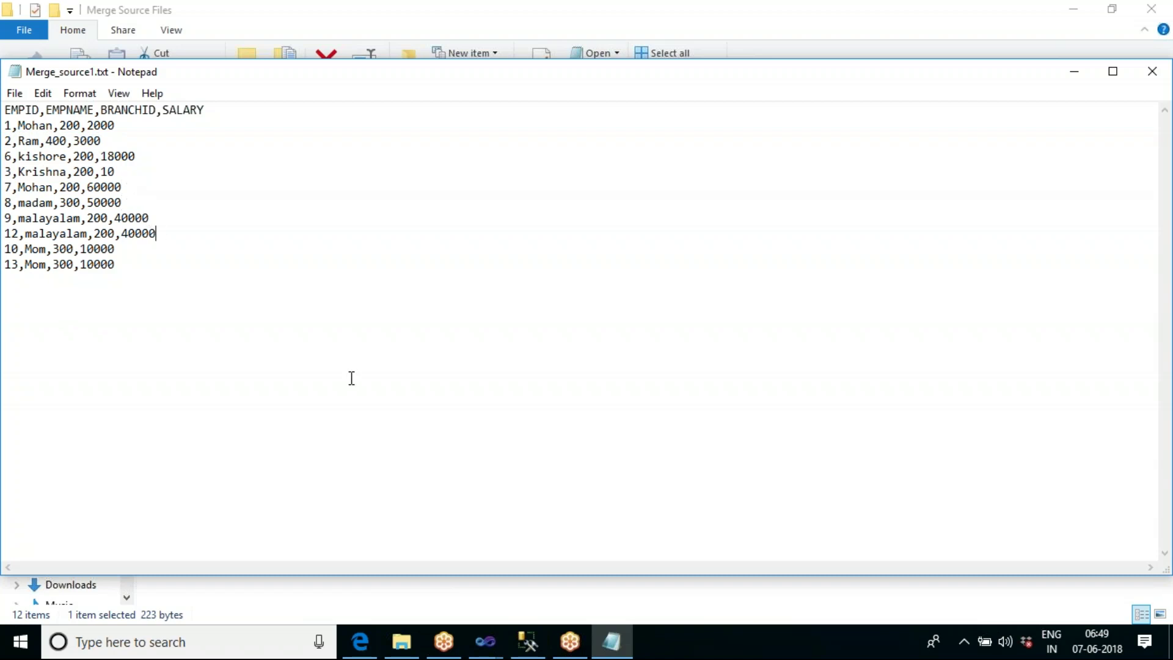
Switch back to the Visual Studio project with DataFlowTaskPkg.dtsx open and accept Delimited as the destination flat file format.
{"action": "left_click", "coordinate": [486, 642]}
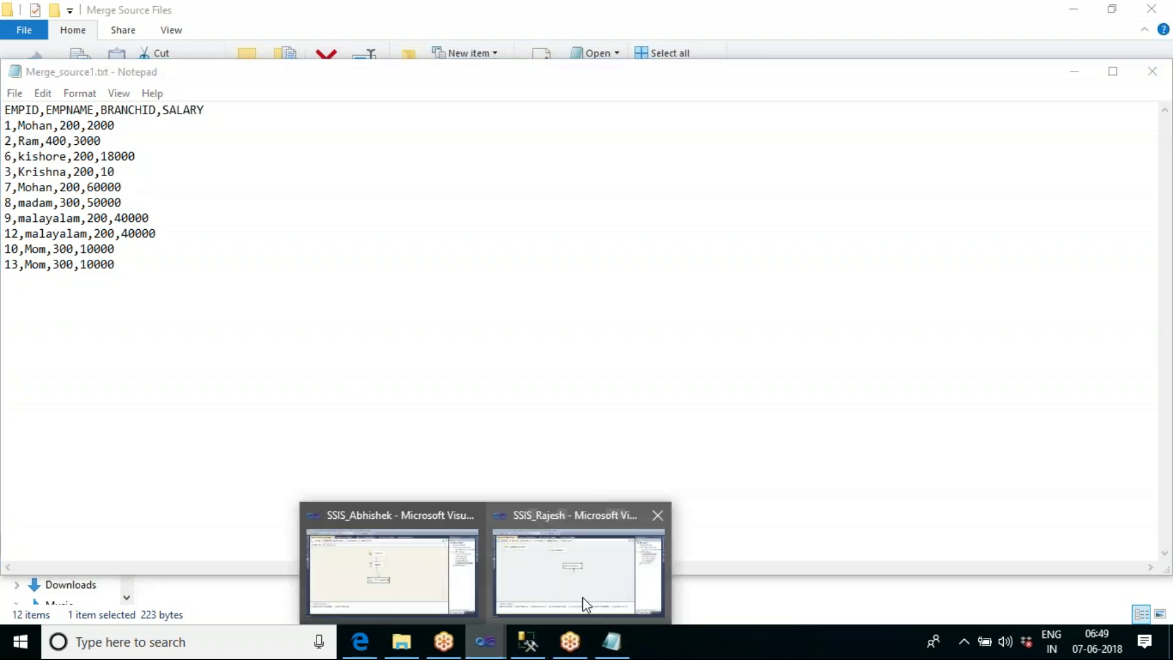
{"action": "left_click", "coordinate": [604, 588]}
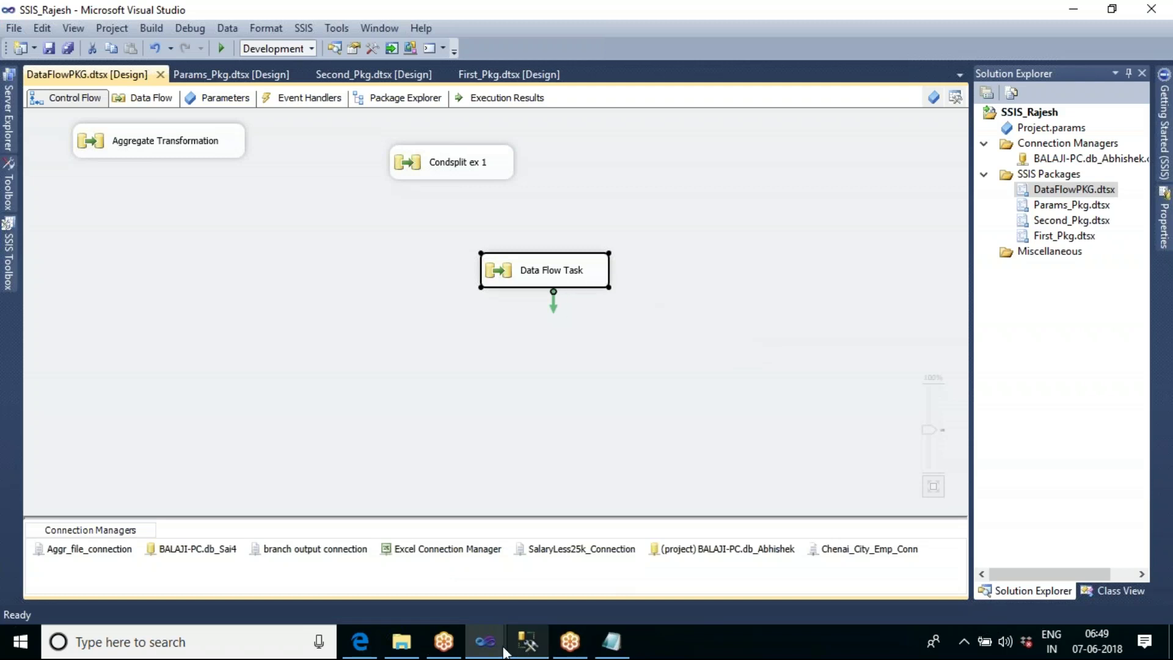
{"action": "left_click", "coordinate": [492, 628]}
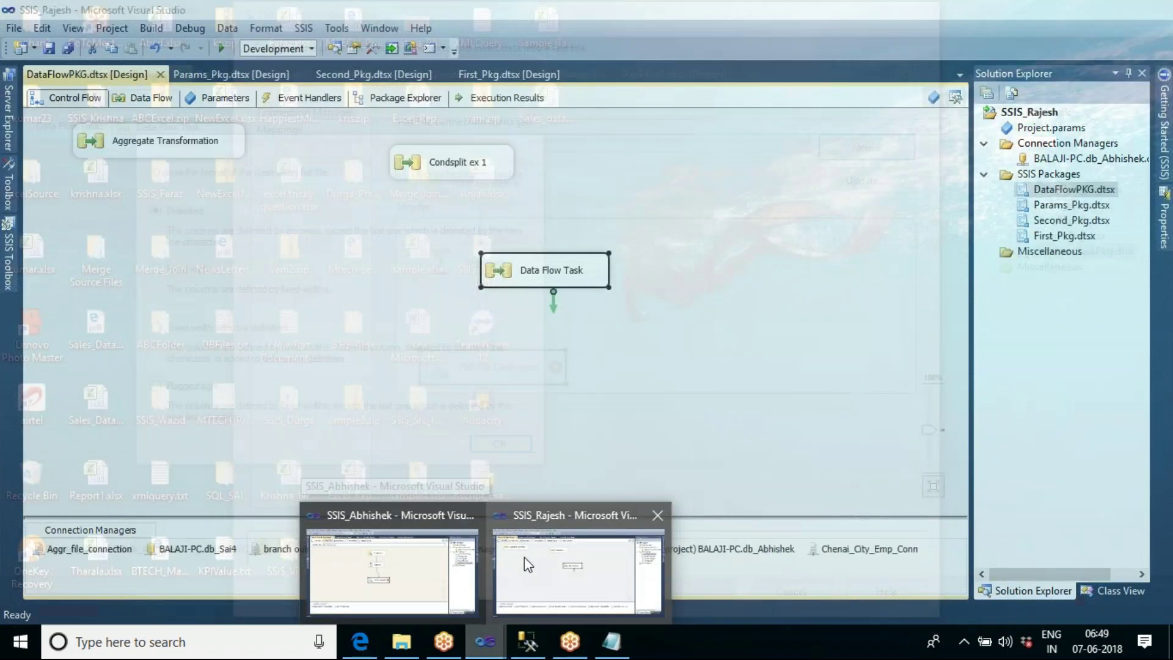
{"action": "left_click", "coordinate": [526, 560]}
{"action": "mouse_move", "coordinate": [485, 639]}
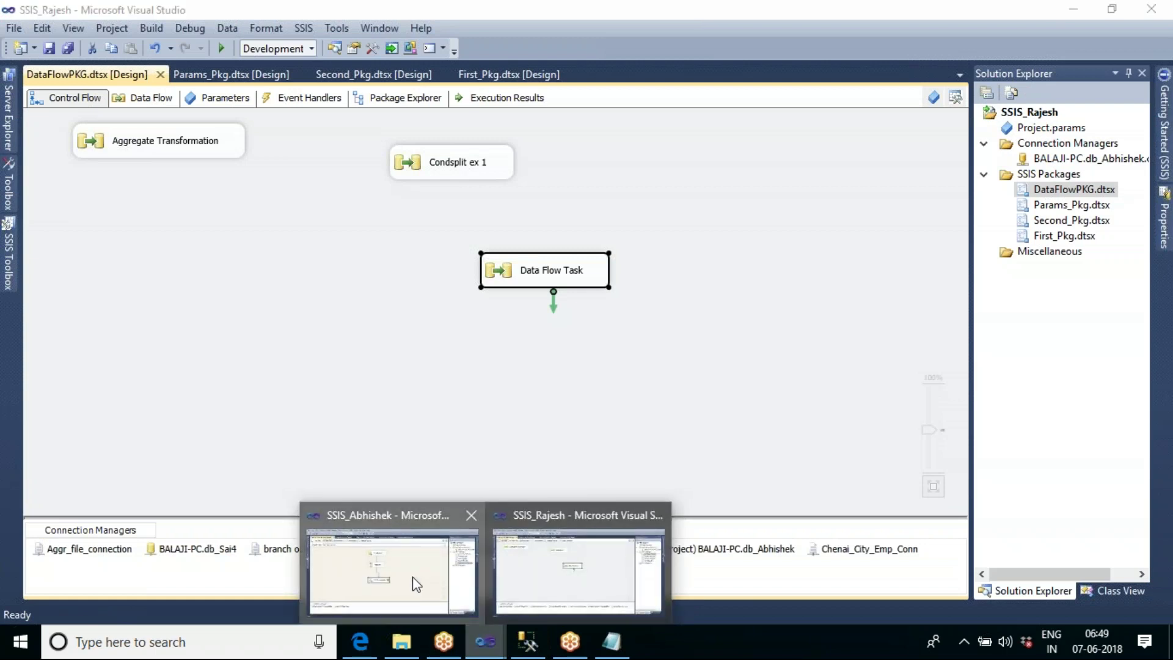
{"action": "left_click", "coordinate": [455, 525]}
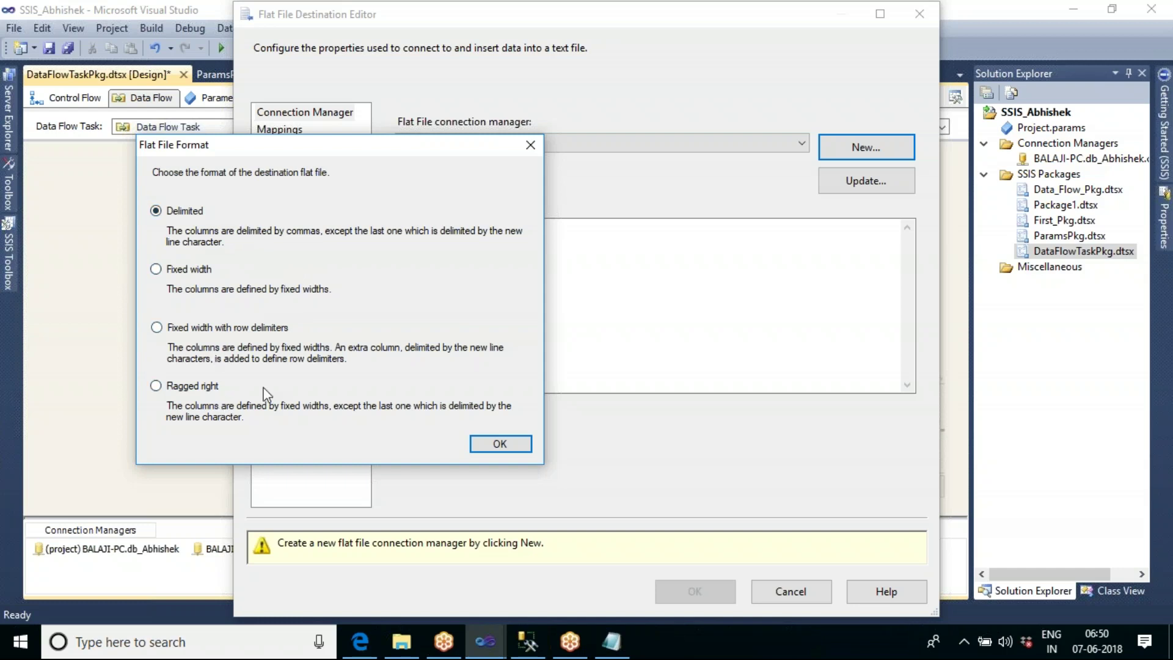
{"action": "left_click", "coordinate": [501, 444]}
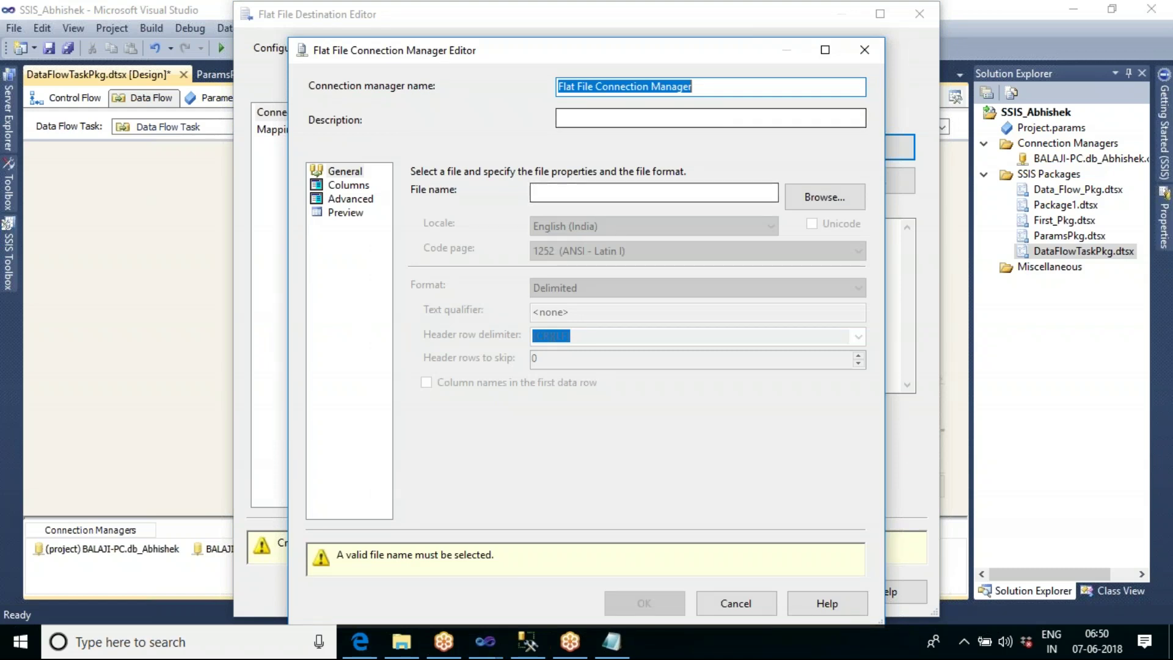
Name the flat file connection manager "Aggr file connection".
{"action": "left_click", "coordinate": [714, 86]}
{"action": "left_click_drag", "start_coordinate": [714, 85], "coordinate": [562, 87]}
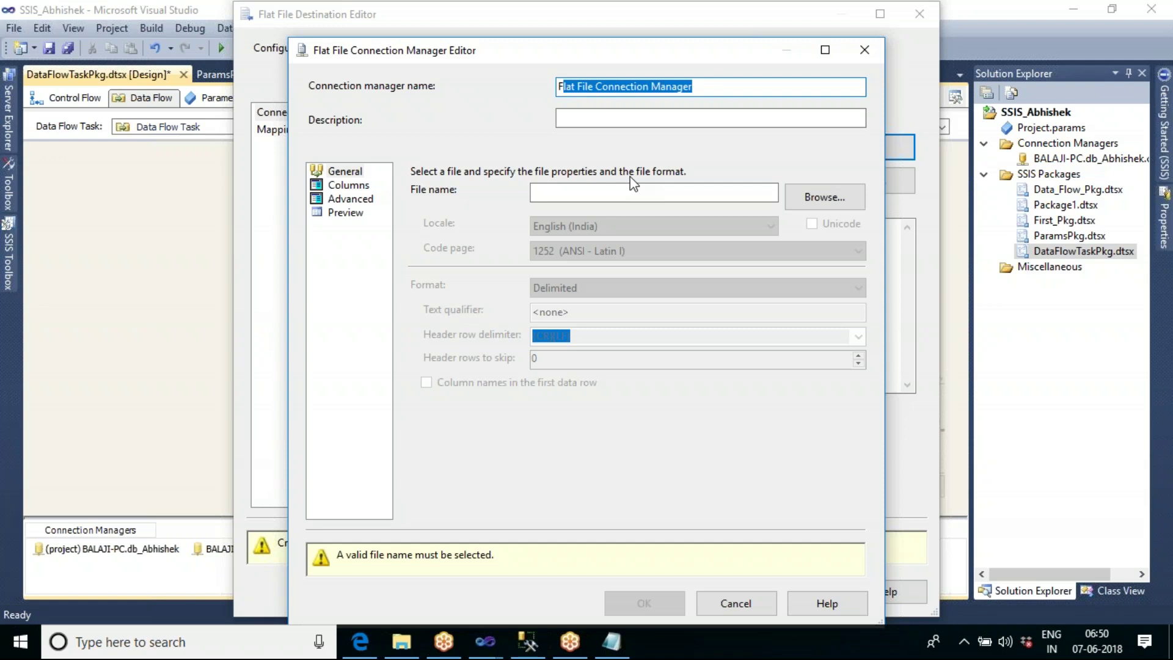
{"action": "key", "text": "BackSpace"}
{"action": "key", "text": "BackSpace"}
{"action": "type", "text": "a"}
{"action": "key", "text": "BackSpace"}
{"action": "type", "text": "Aggr"}
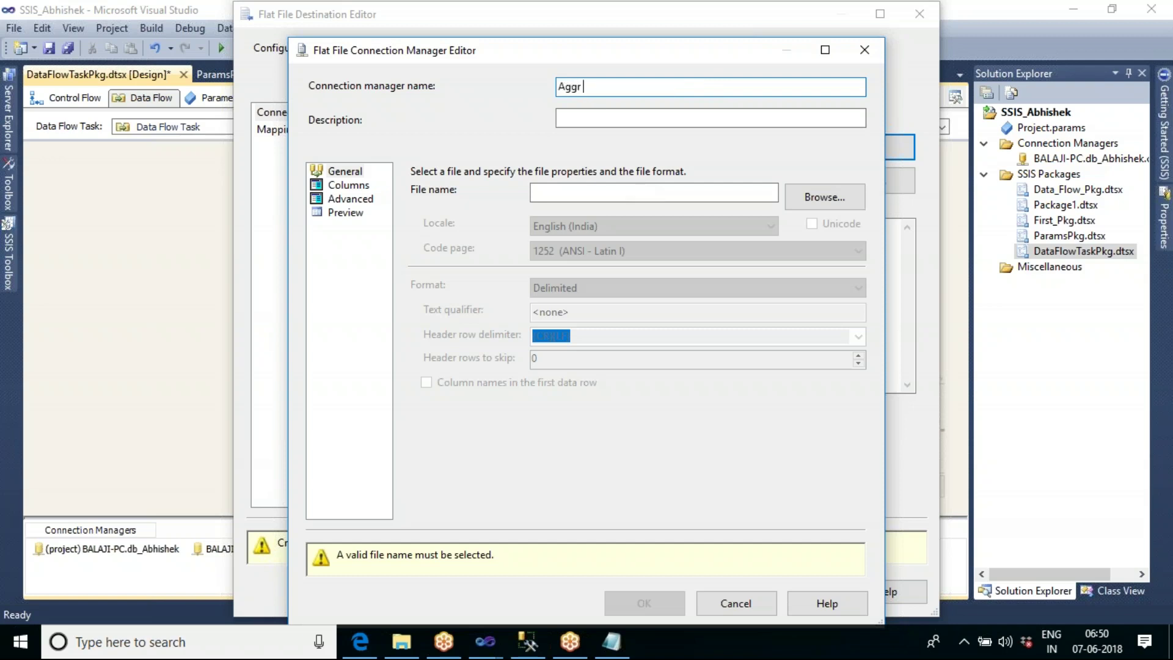
{"action": "type", "text": " F"}
{"action": "key", "text": "BackSpace"}
{"action": "type", "text": "file"}
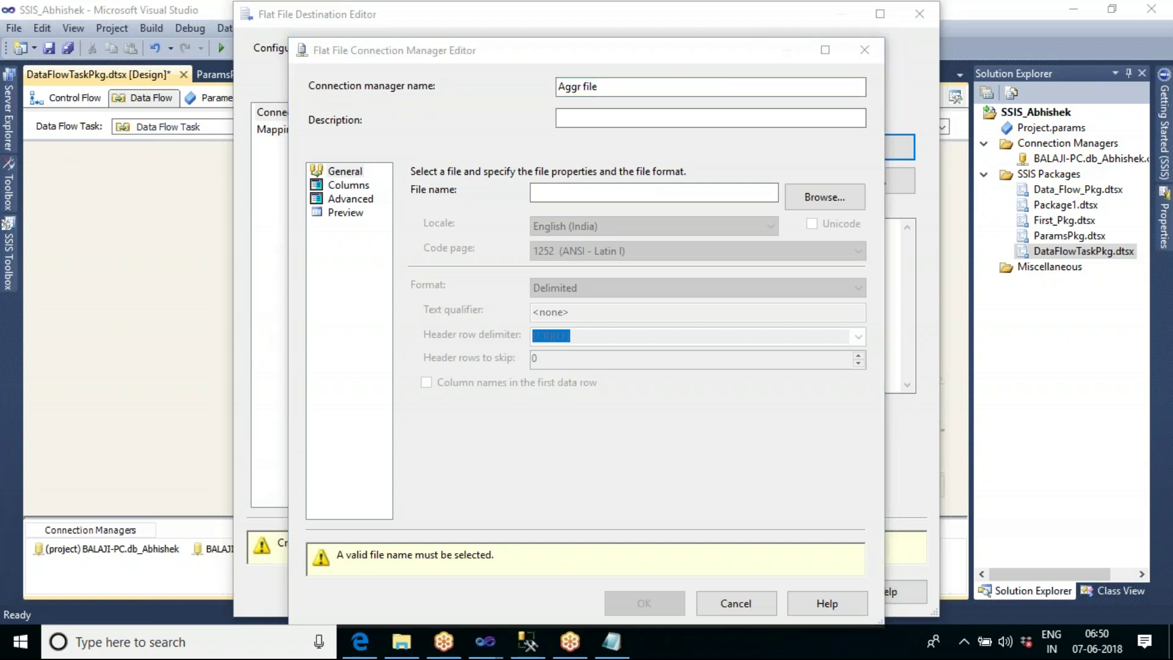
{"action": "left_click", "coordinate": [611, 87]}
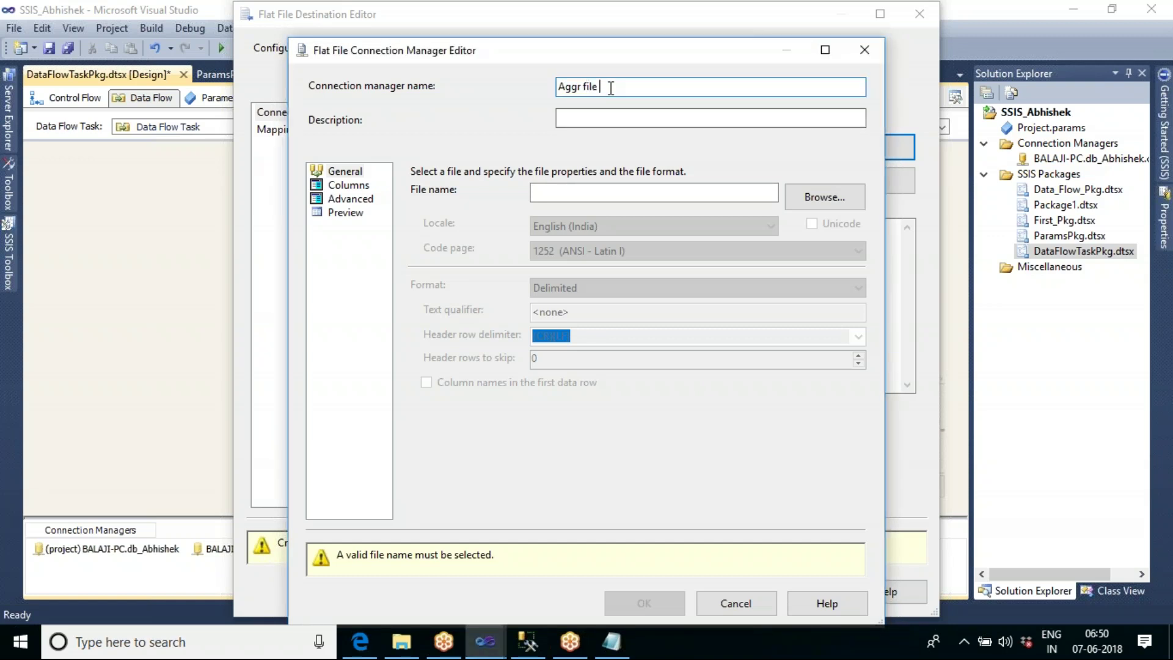
{"action": "type", "text": "connection"}
Browse for the connection's file, create a folder on drive F: named SSIS_ followed by the person's first name, and open it.
{"action": "left_click", "coordinate": [818, 203]}
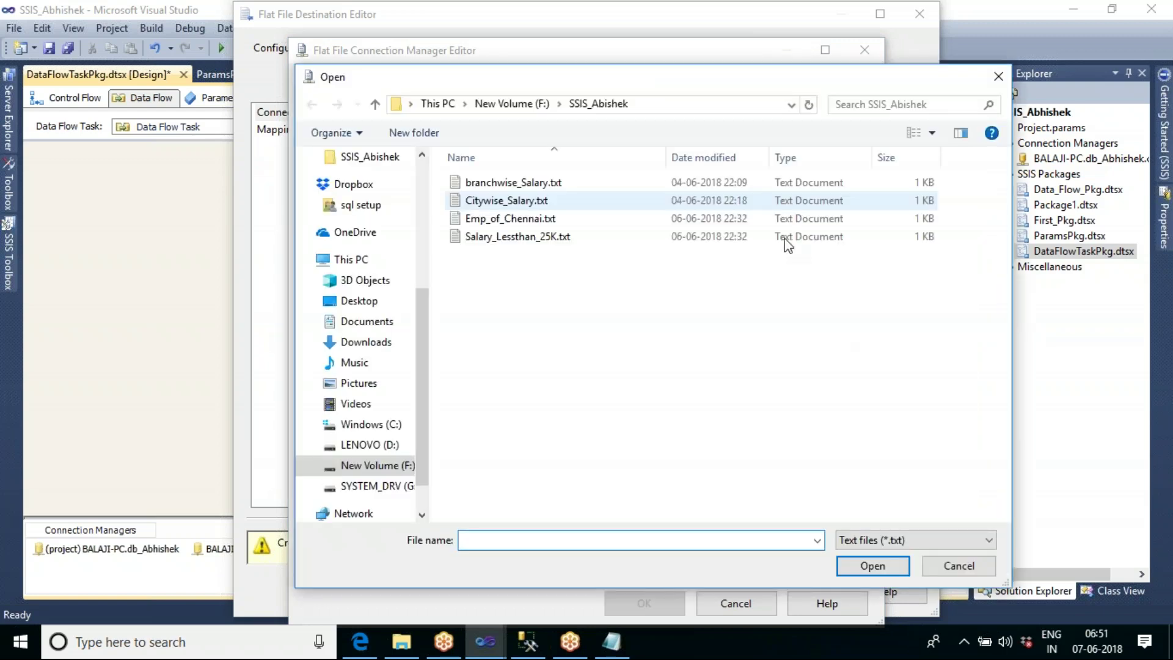
{"action": "left_click", "coordinate": [513, 106]}
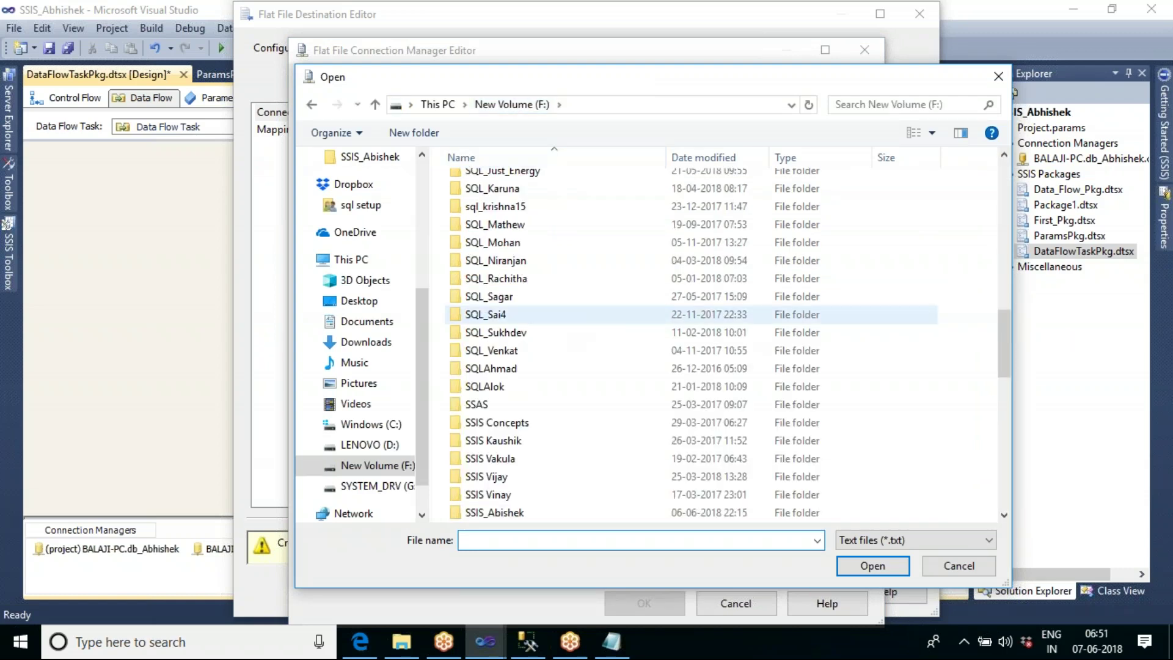
{"action": "right_click", "coordinate": [569, 324]}
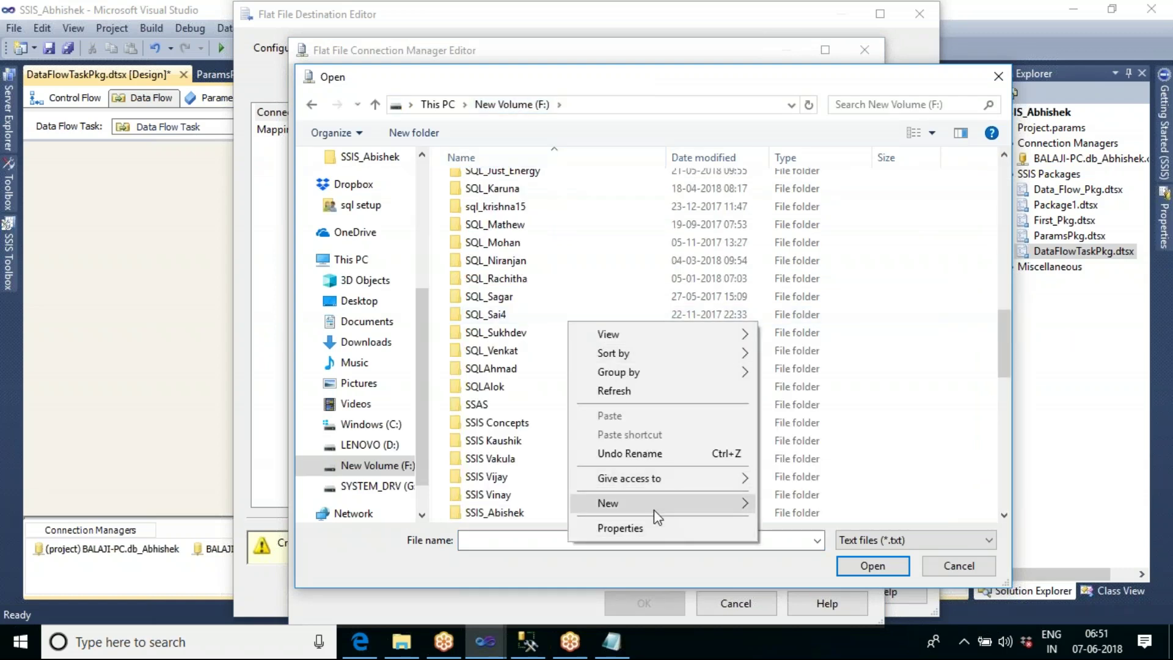
{"action": "mouse_move", "coordinate": [738, 511]}
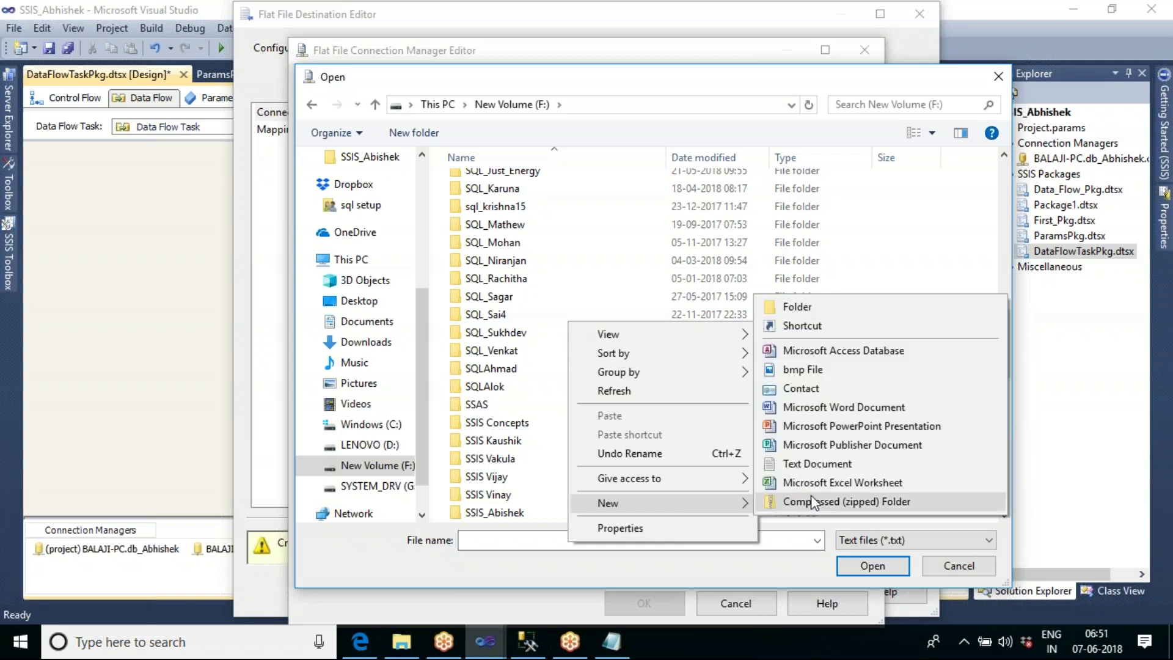
{"action": "left_click", "coordinate": [825, 307]}
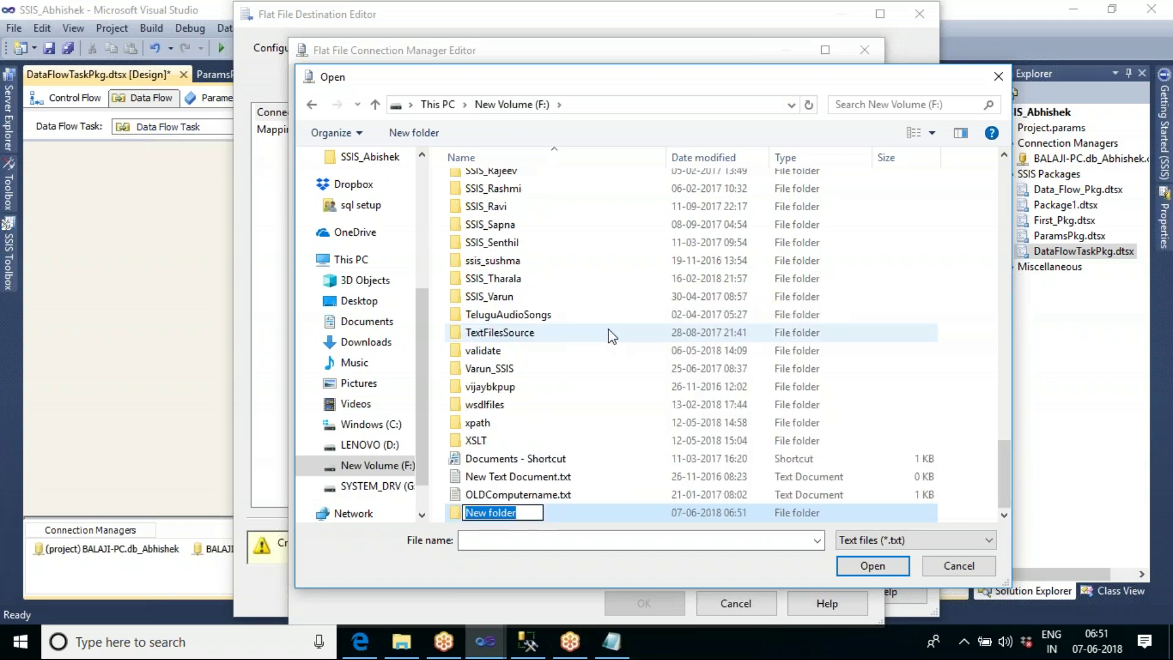
{"action": "type", "text": "SSIS_S"}
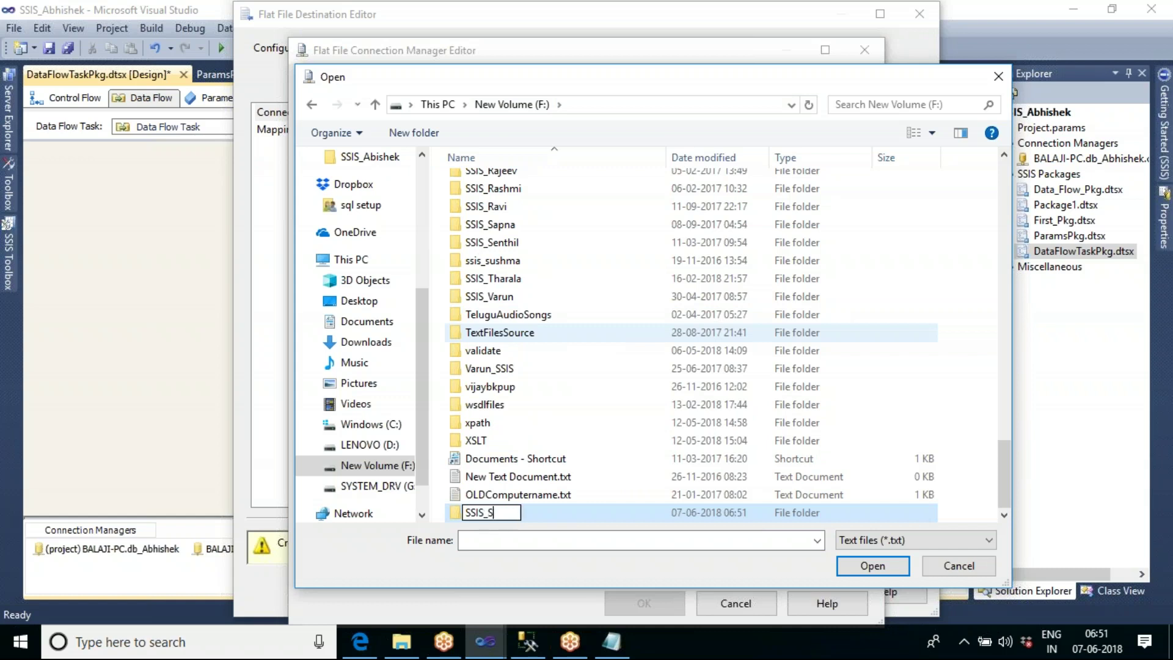
{"action": "type", "text": "hameek"}
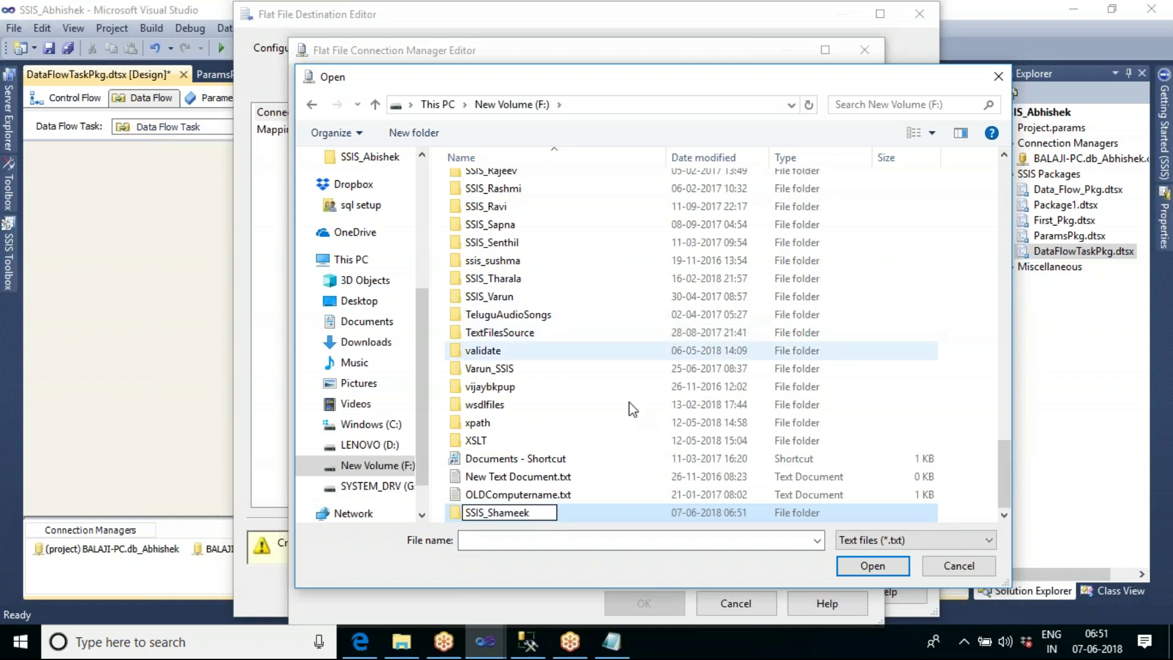
{"action": "double_click", "coordinate": [512, 513]}
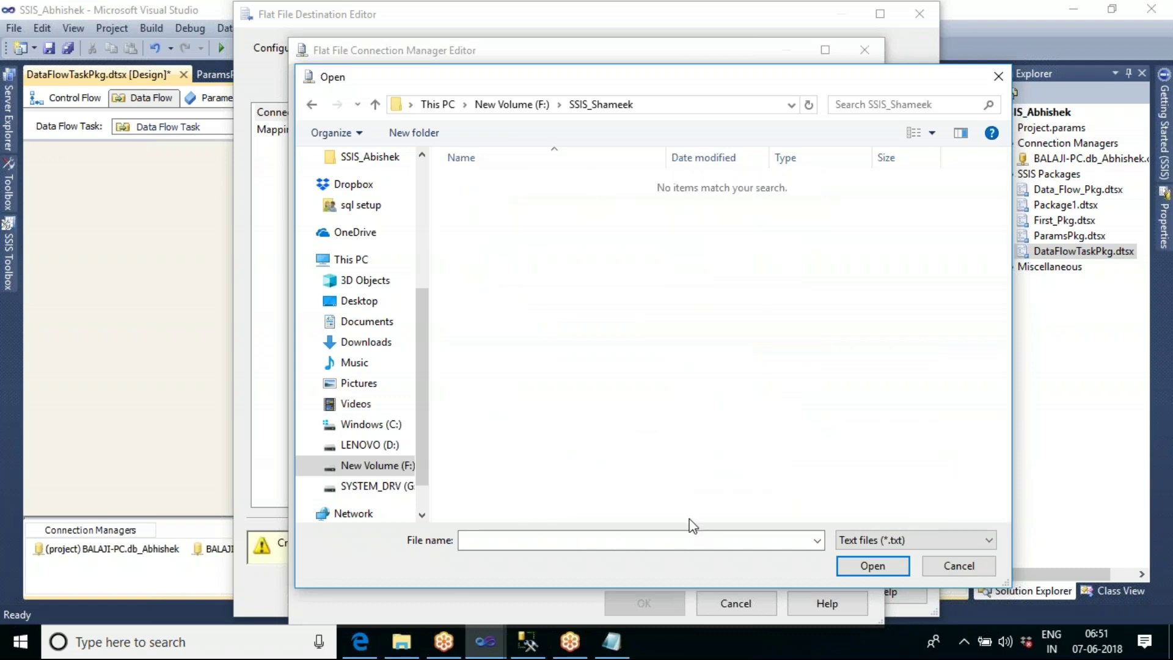
Set the connection's output file to Citywise_Salary.txt in the new folder.
{"action": "left_click", "coordinate": [634, 540]}
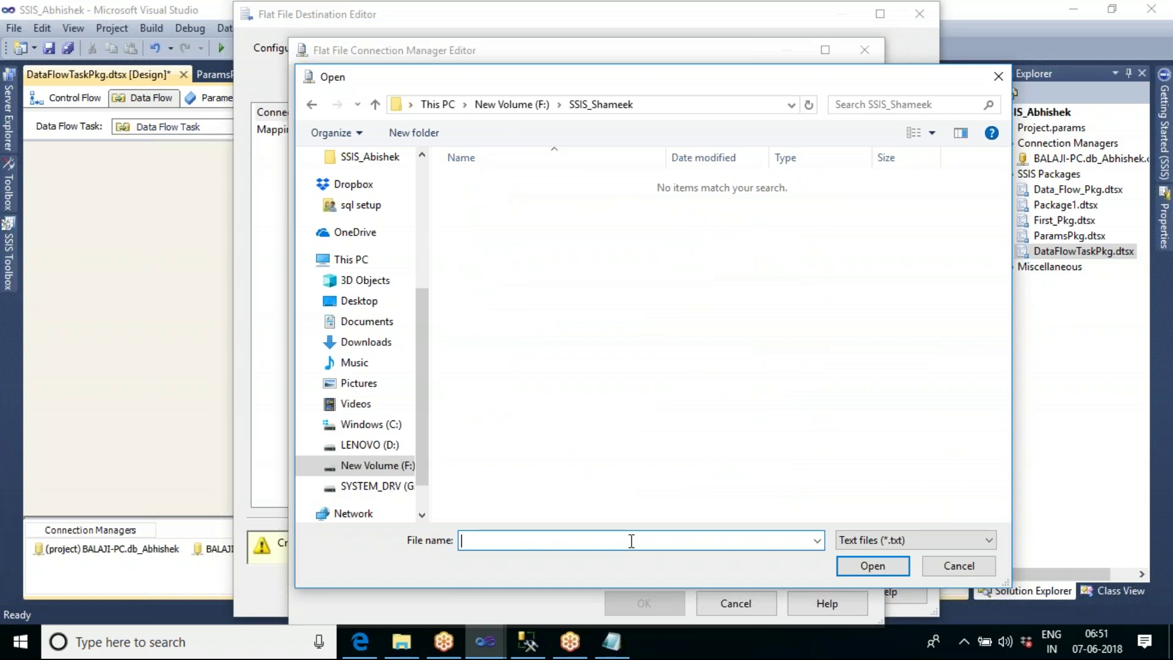
{"action": "type", "text": "Citywise_Salary.txt"}
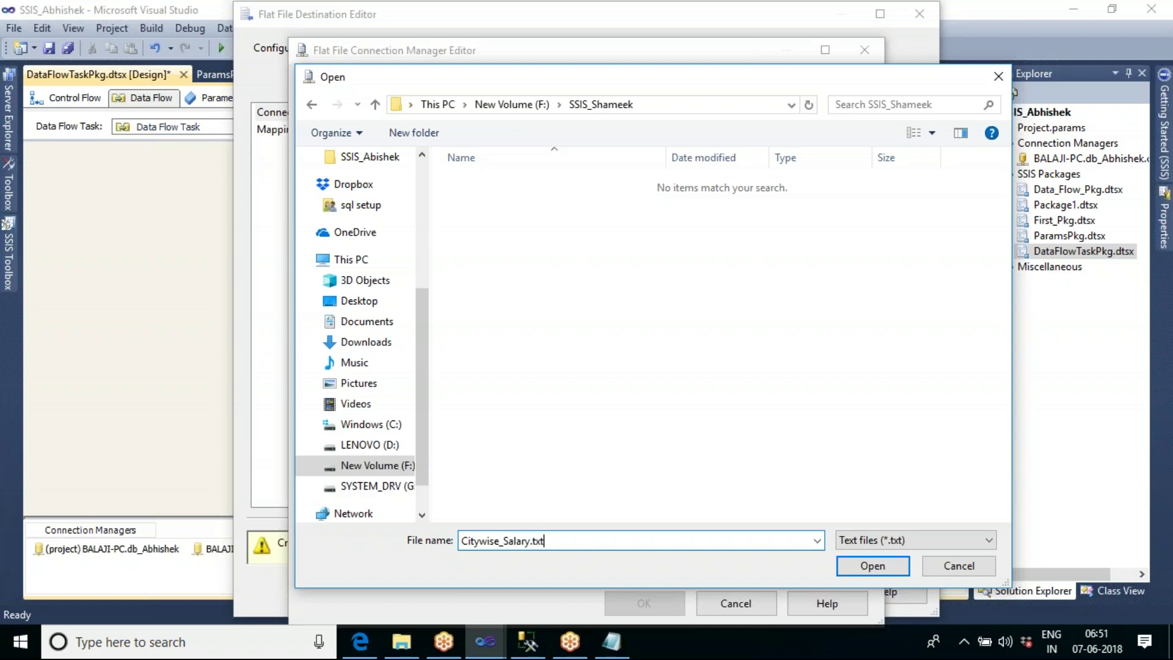
{"action": "left_click", "coordinate": [872, 566]}
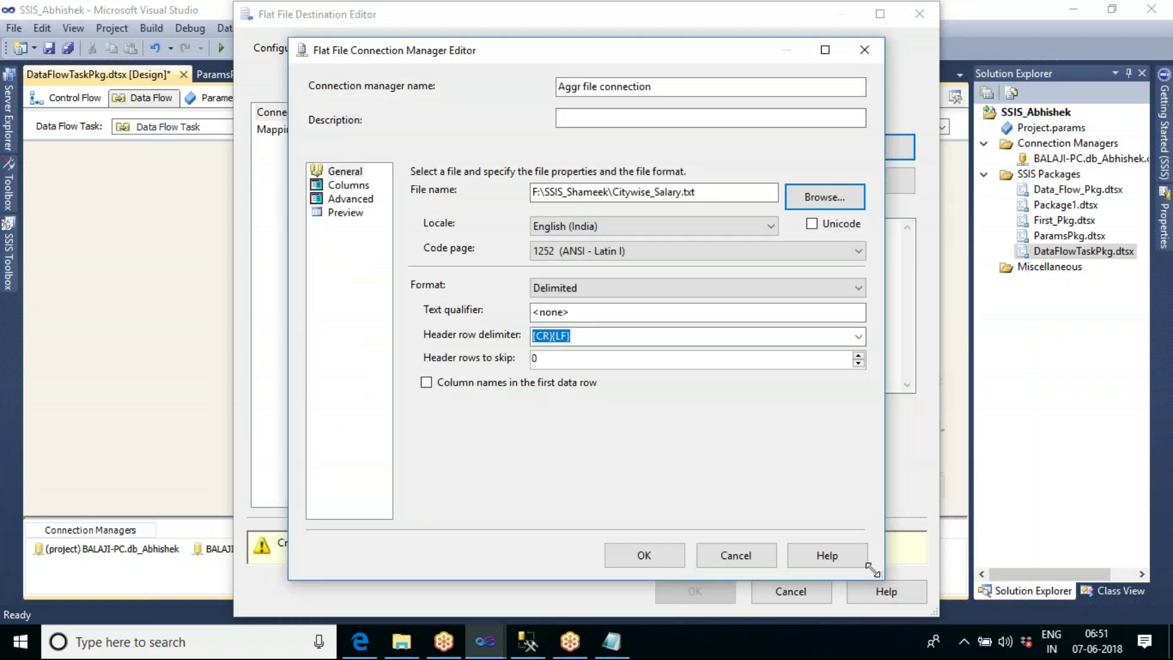
Enable column names in the first data row, save the connection manager, and accept the salary and empcity mappings in the Flat File Destination.
{"action": "left_click", "coordinate": [426, 383]}
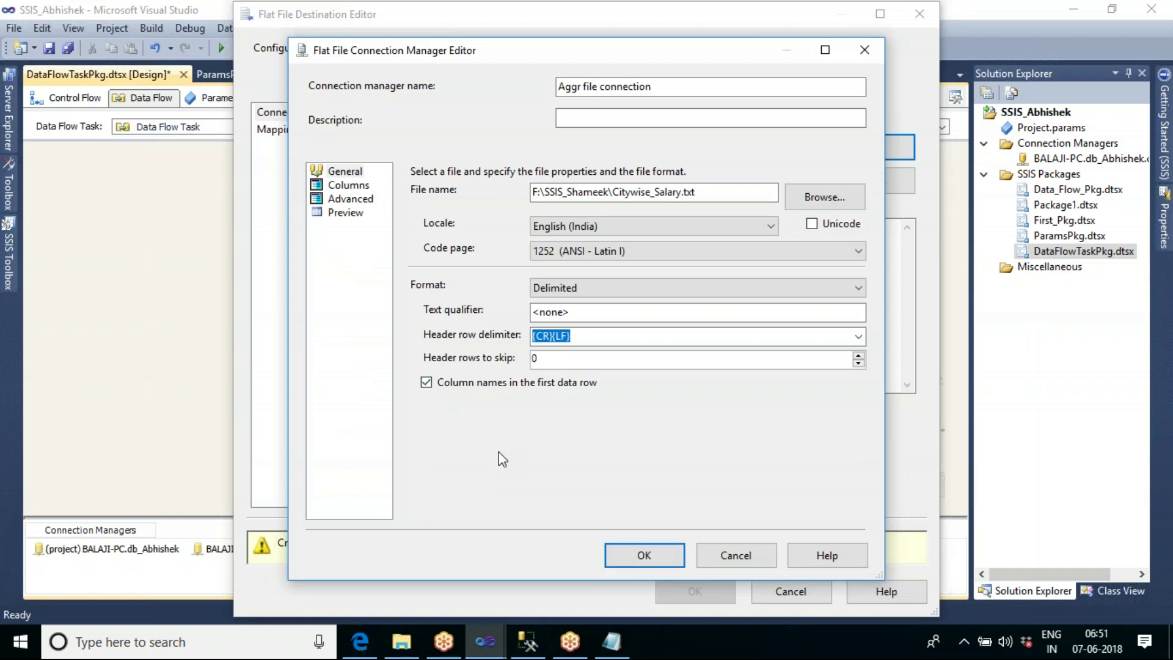
{"action": "left_click", "coordinate": [622, 553]}
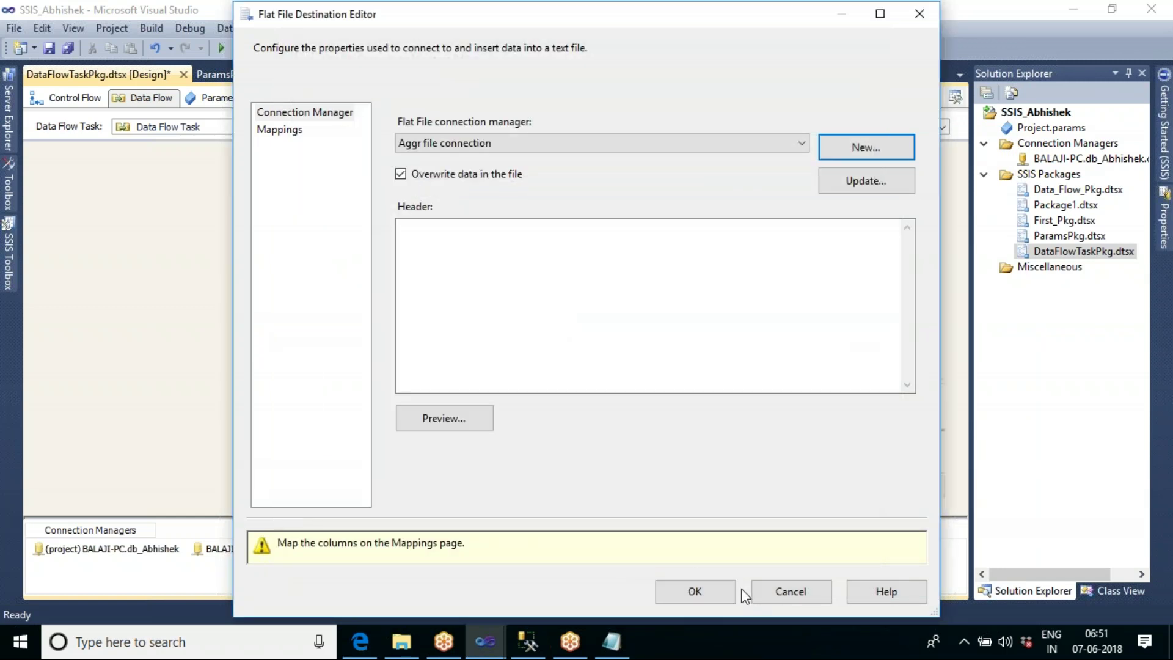
{"action": "left_click", "coordinate": [290, 136]}
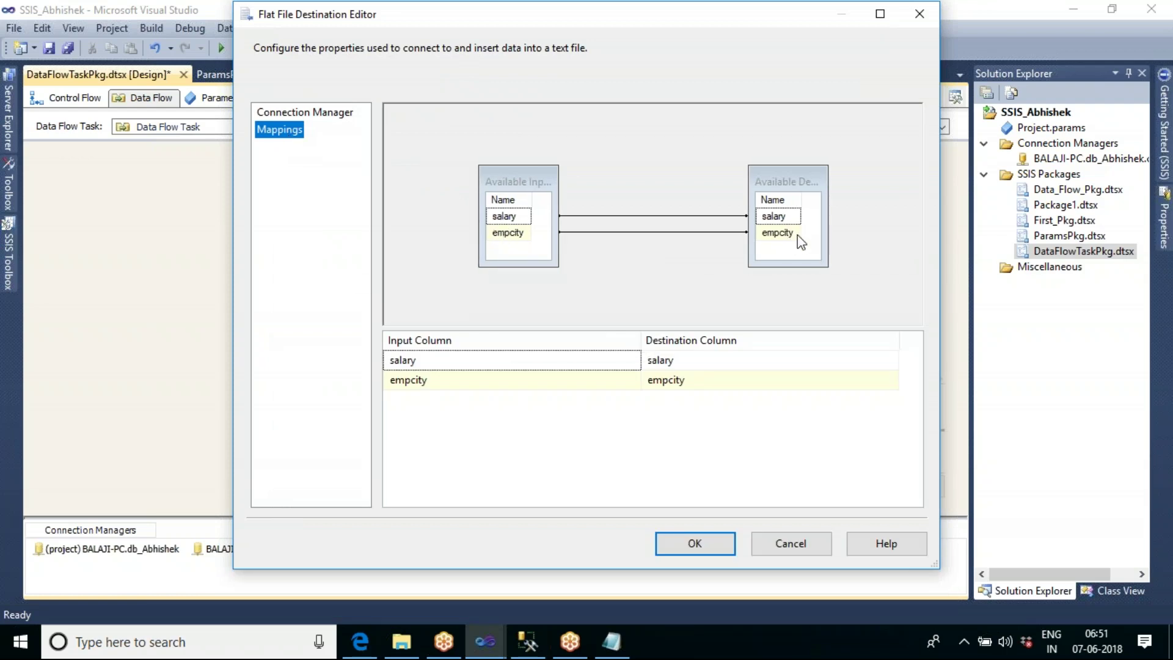
{"action": "left_click", "coordinate": [710, 548]}
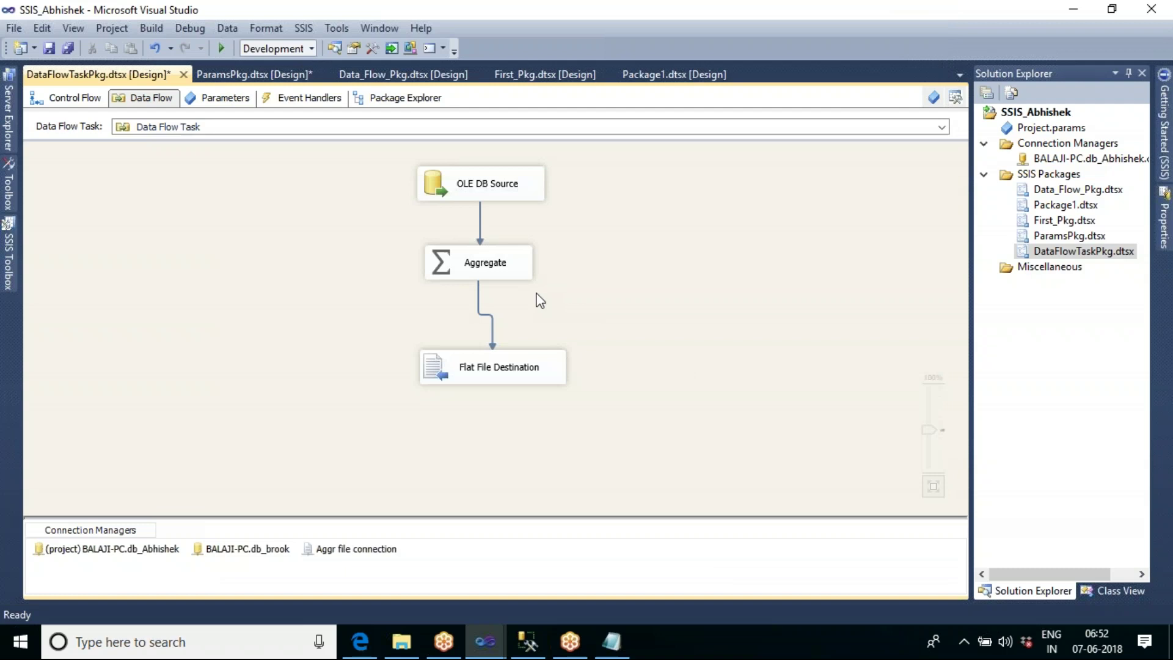
Review the OLE DB Source's table setting and compare it with the city-wise salary sum query in SQL Server Management Studio.
{"action": "double_click", "coordinate": [501, 193]}
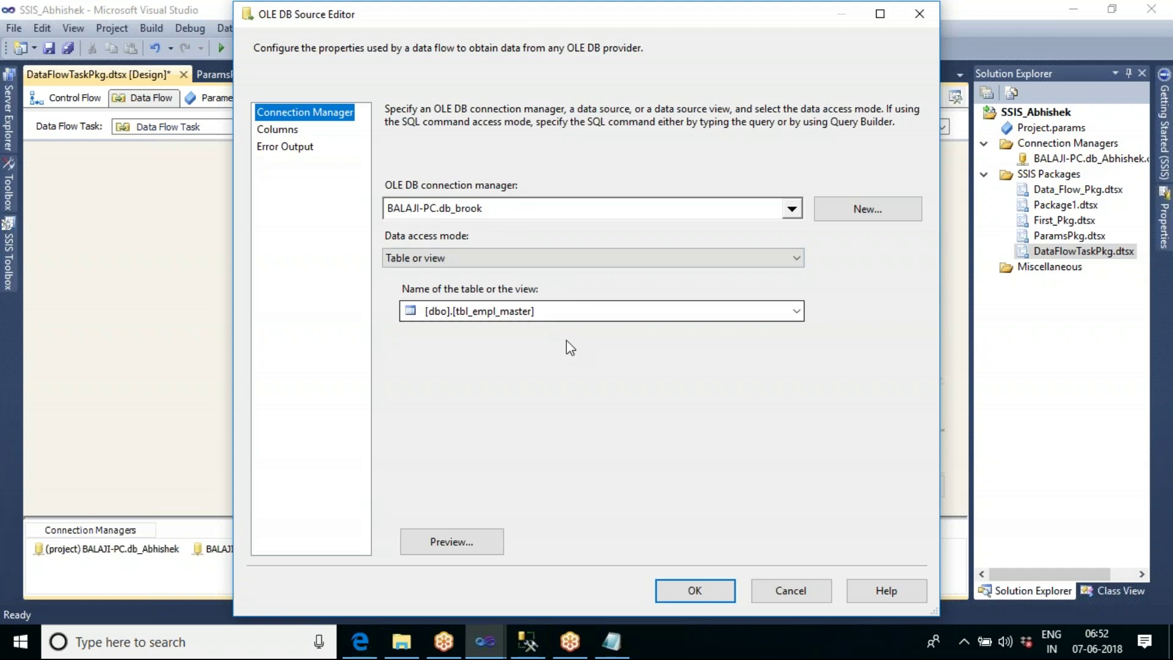
{"action": "left_click", "coordinate": [693, 588]}
{"action": "key", "text": "alt+Tab"}
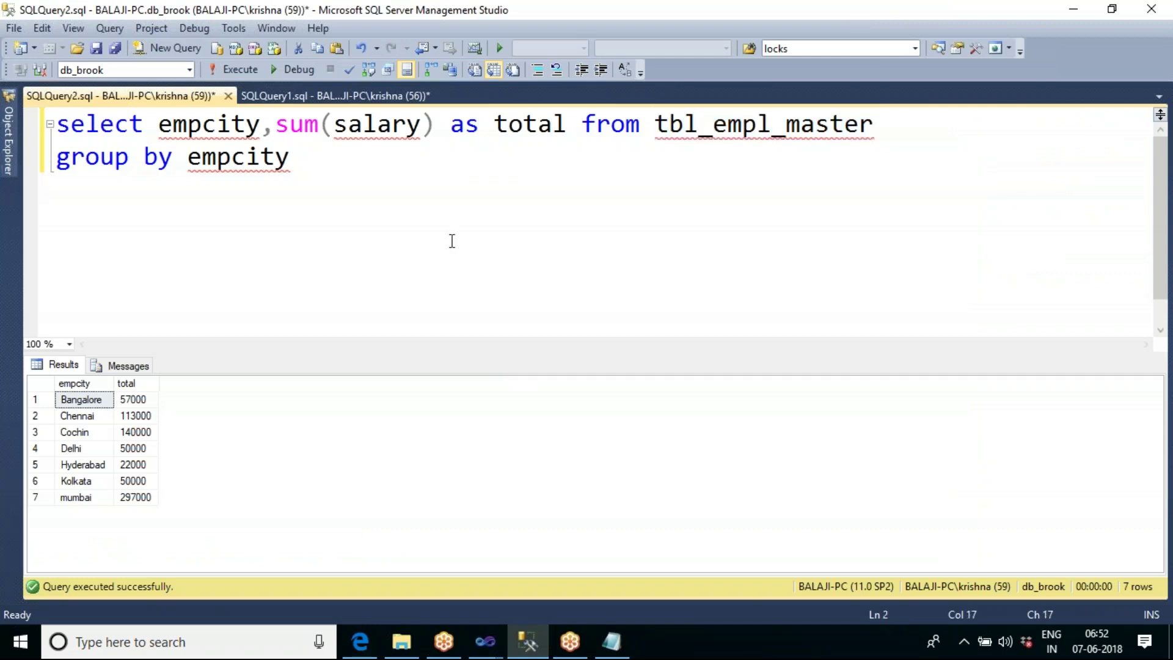
{"action": "double_click", "coordinate": [742, 125]}
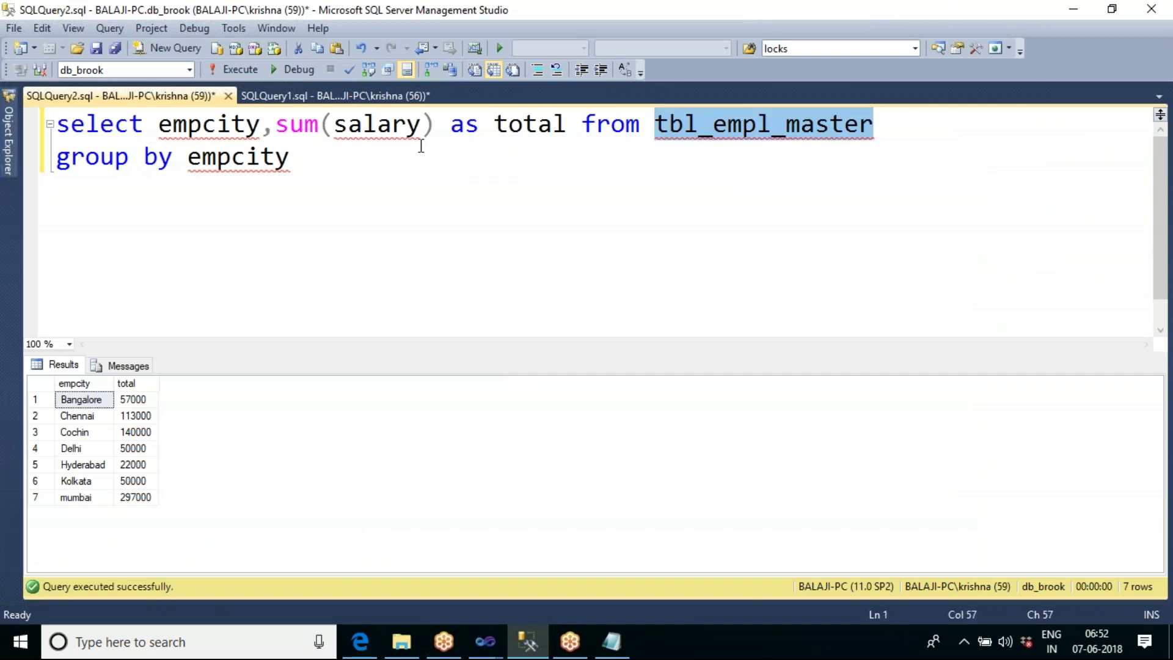
{"action": "double_click", "coordinate": [234, 125]}
{"action": "double_click", "coordinate": [379, 125]}
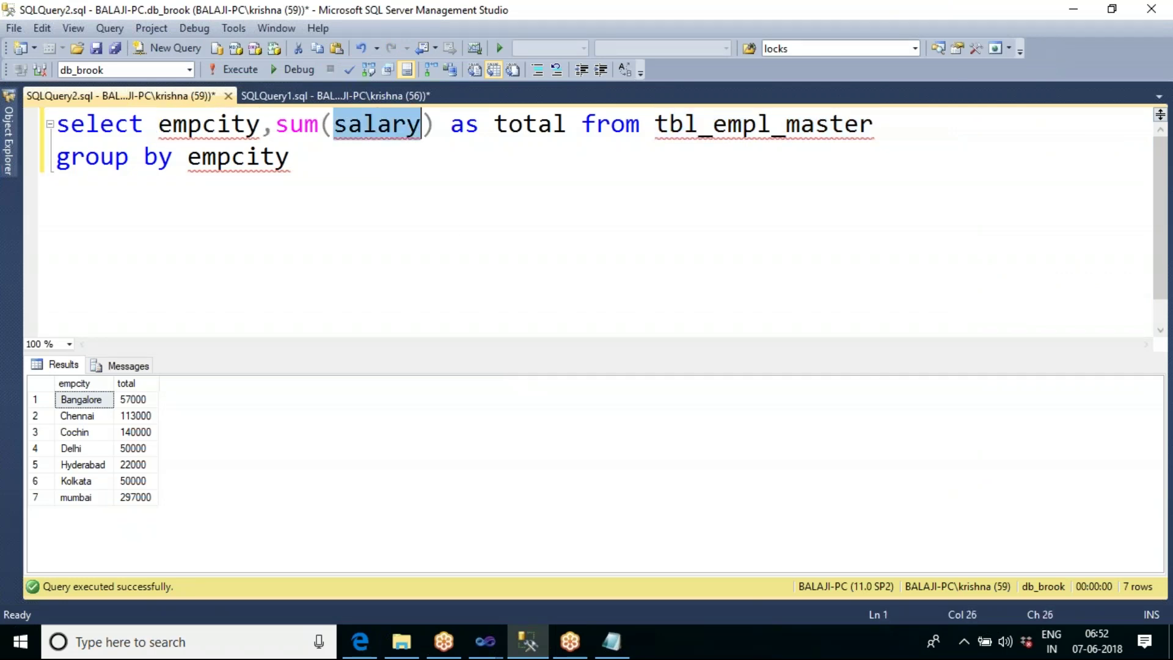
{"action": "left_click", "coordinate": [330, 161]}
{"action": "left_click_drag", "start_coordinate": [330, 162], "coordinate": [55, 125]}
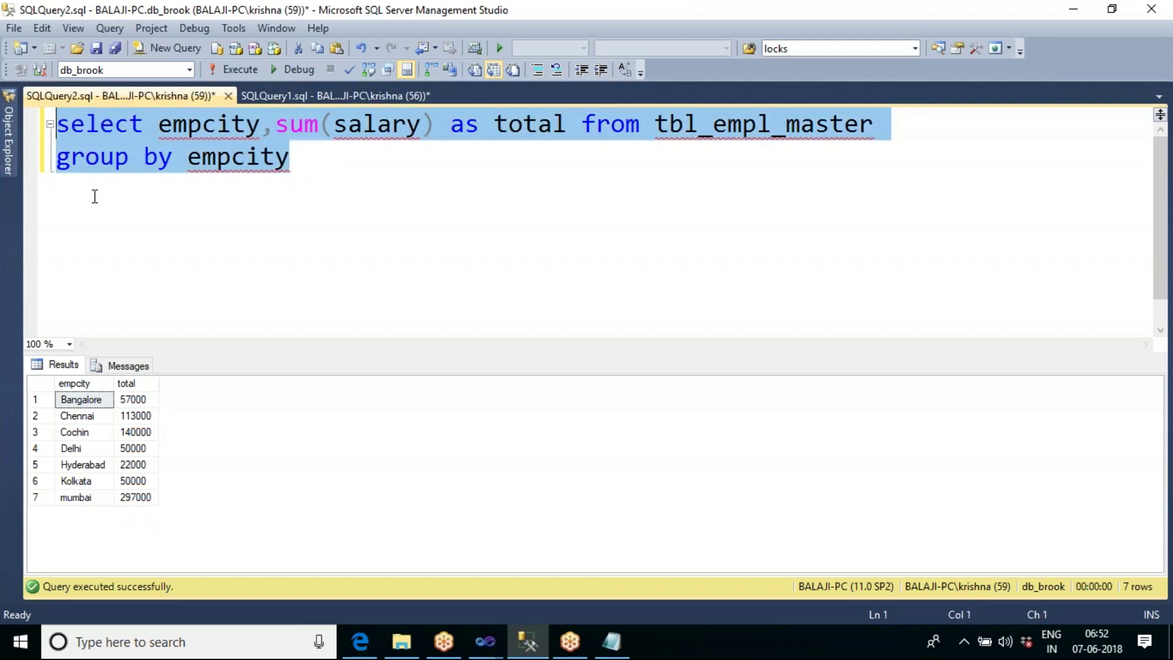
Return to the DataFlowTaskPkg data flow in Visual Studio and preview the OLE DB Source's rows from tbl_empl_master.
{"action": "left_click", "coordinate": [485, 642]}
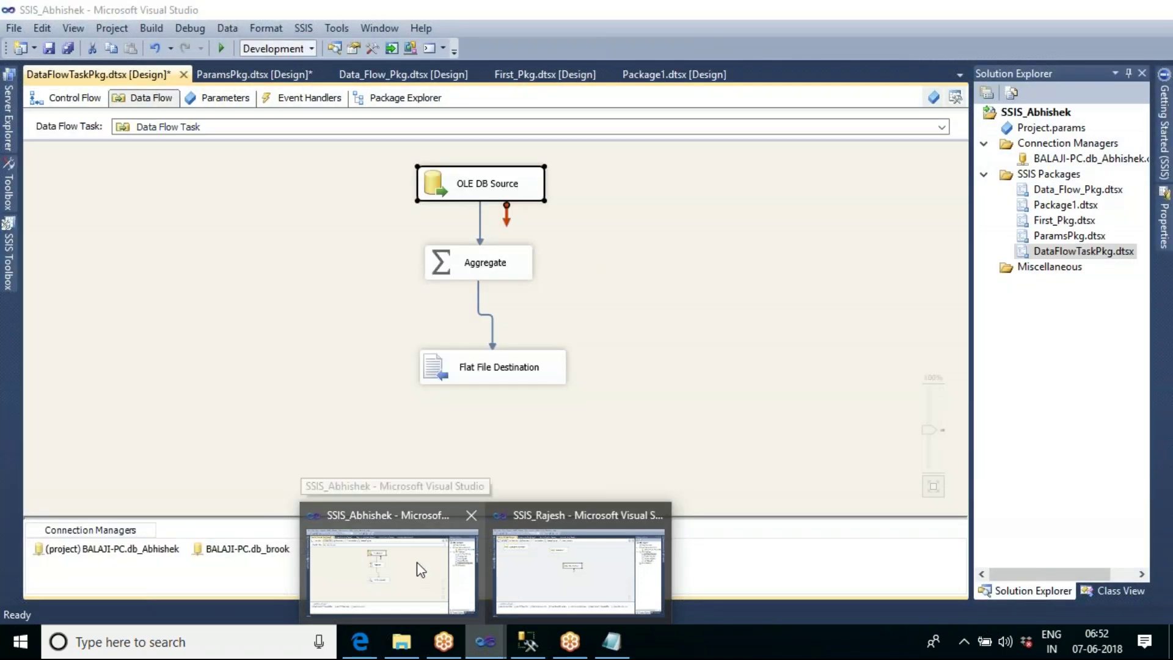
{"action": "left_click", "coordinate": [420, 569]}
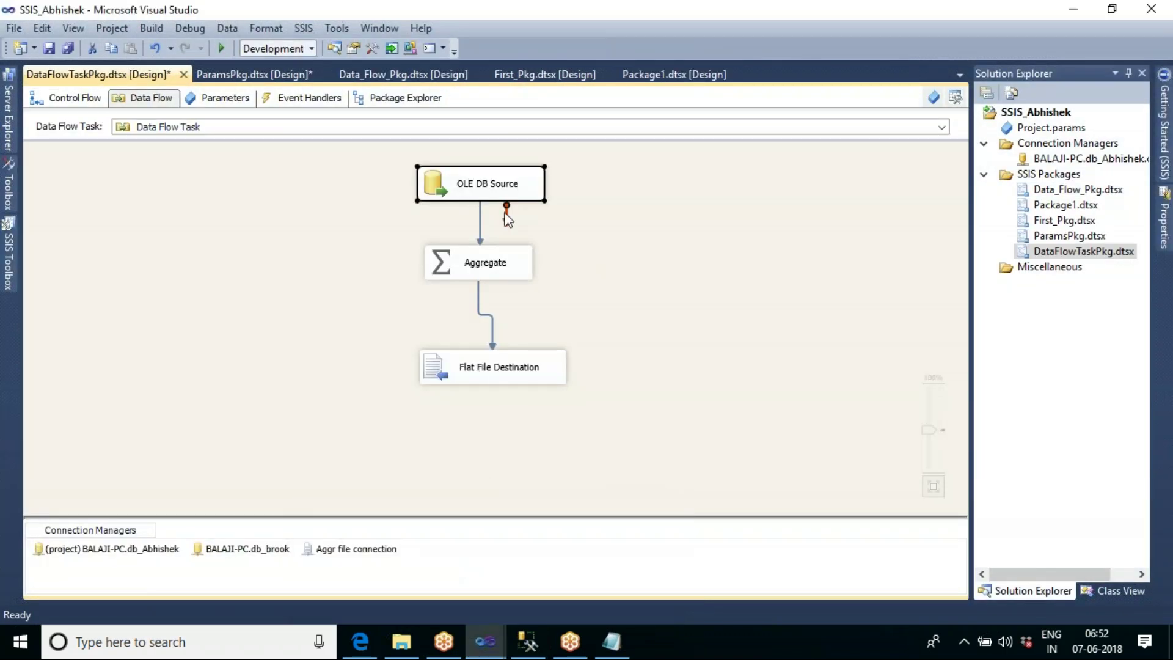
{"action": "double_click", "coordinate": [529, 189]}
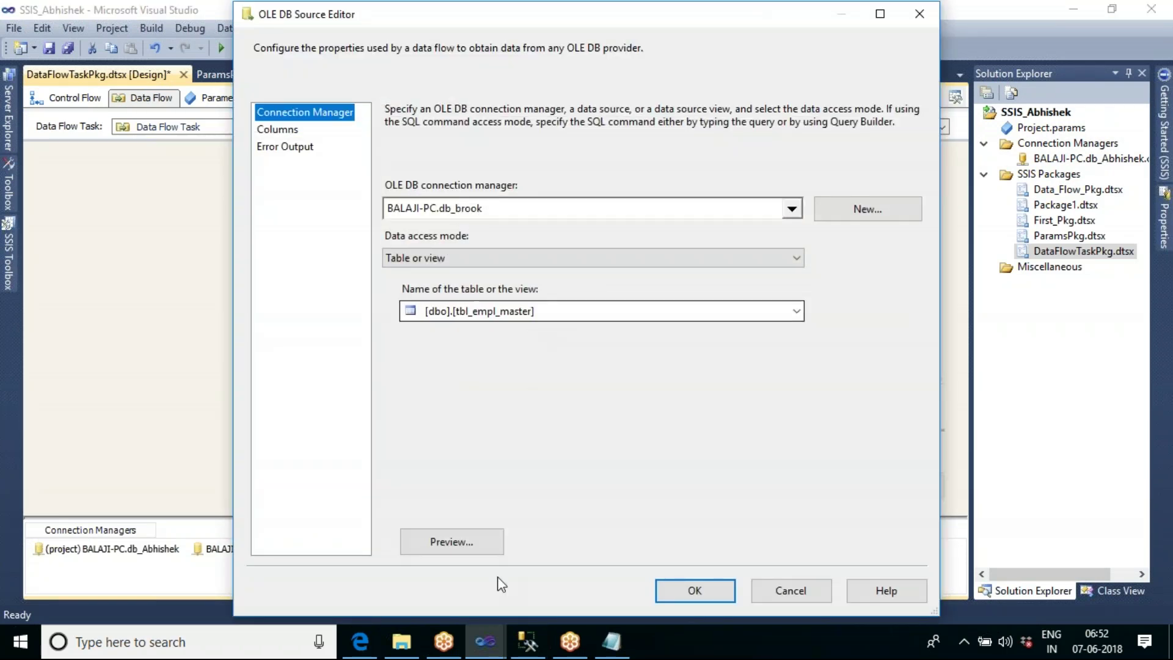
{"action": "left_click", "coordinate": [452, 542]}
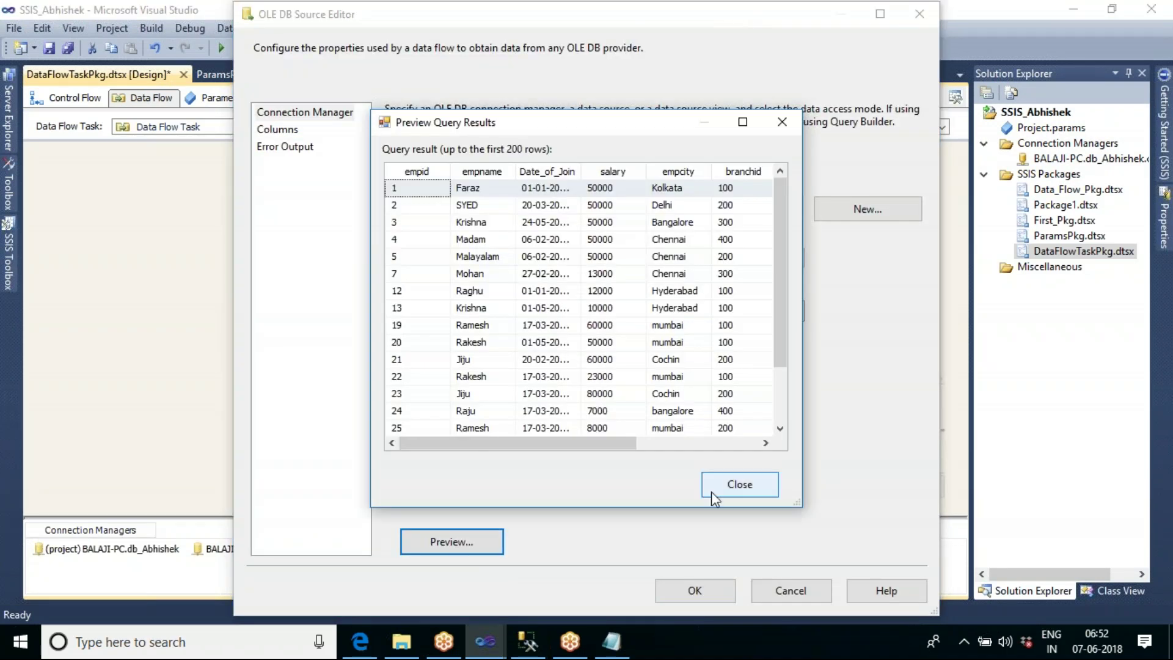
Close the source preview and editor, and check that the Aggregate transformation sums salary and groups by empcity.
{"action": "left_click", "coordinate": [712, 492]}
{"action": "left_click", "coordinate": [689, 590]}
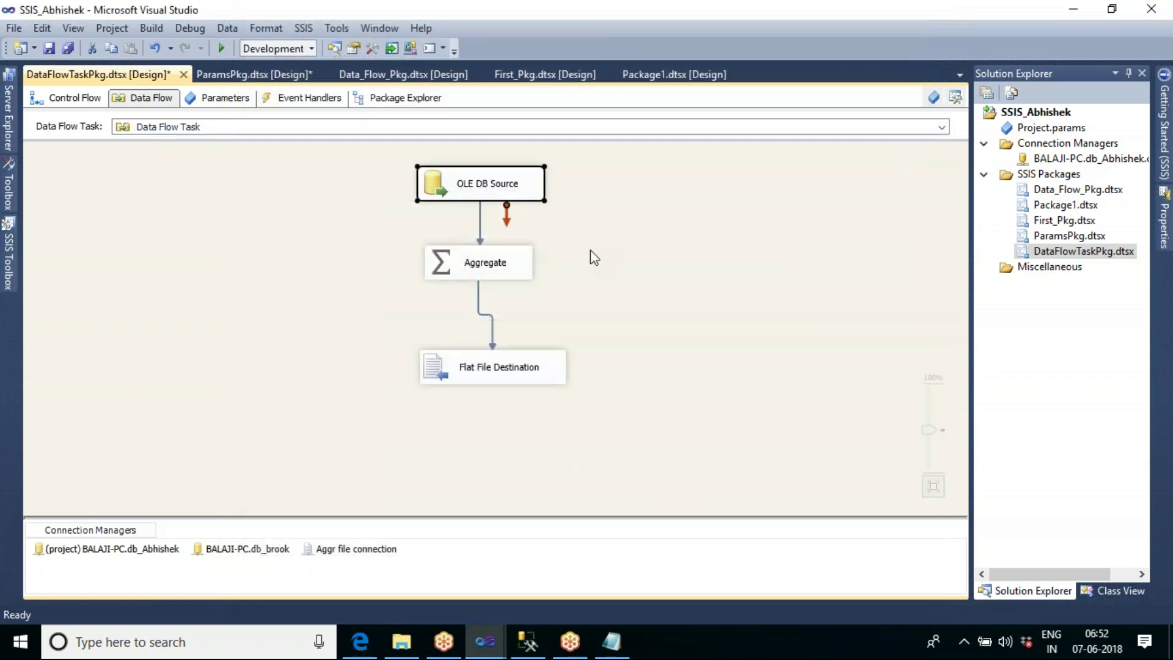
{"action": "left_click", "coordinate": [505, 266]}
{"action": "double_click", "coordinate": [503, 263]}
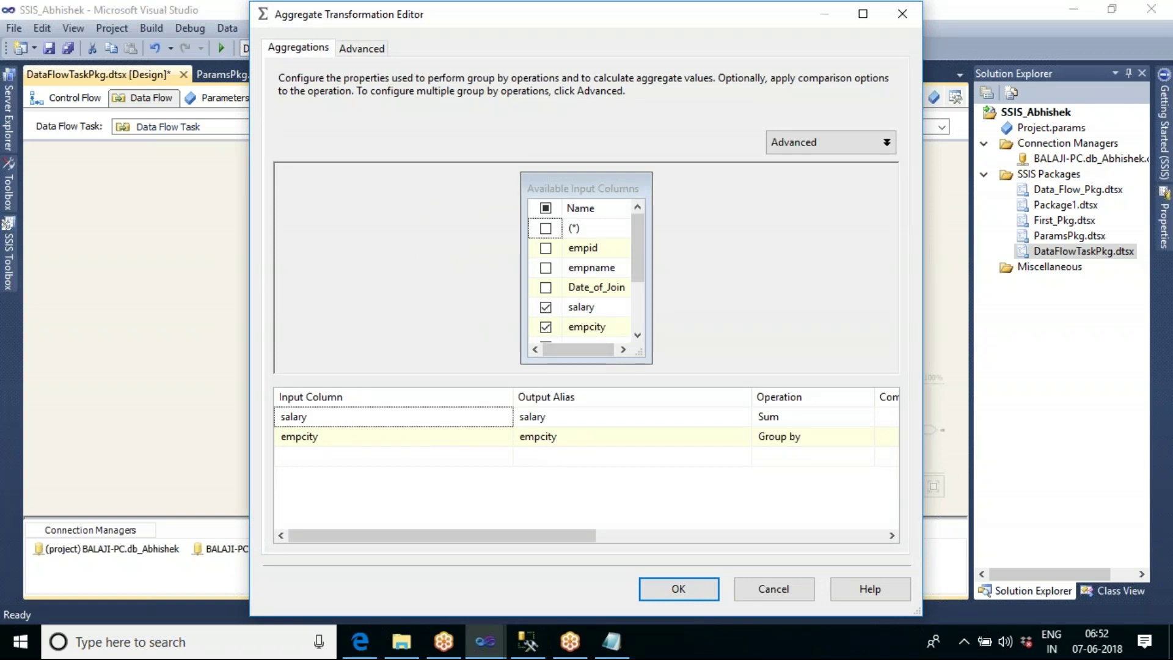
{"action": "left_click", "coordinate": [801, 421]}
{"action": "left_click", "coordinate": [867, 417]}
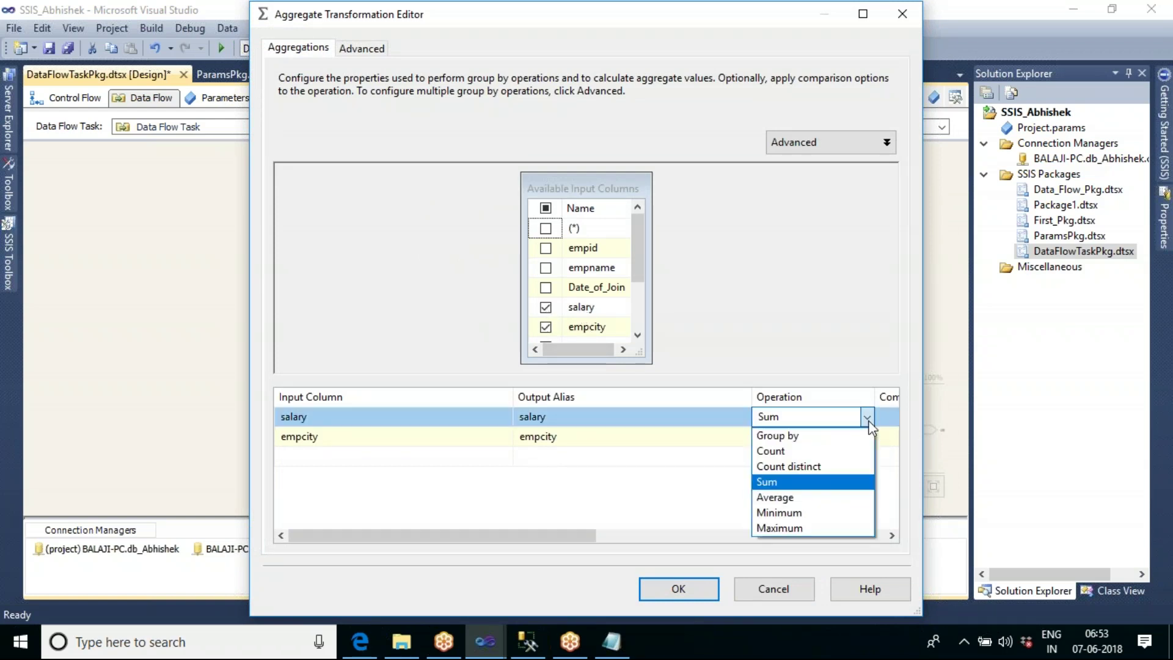
{"action": "left_click", "coordinate": [821, 486]}
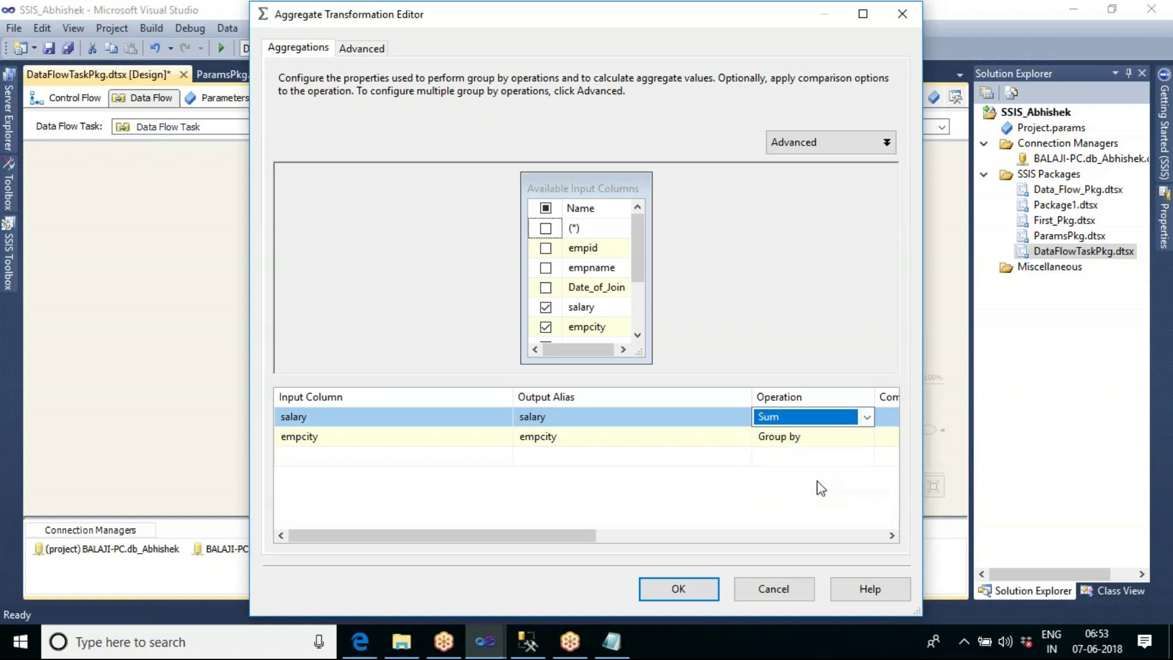
{"action": "left_click", "coordinate": [684, 588]}
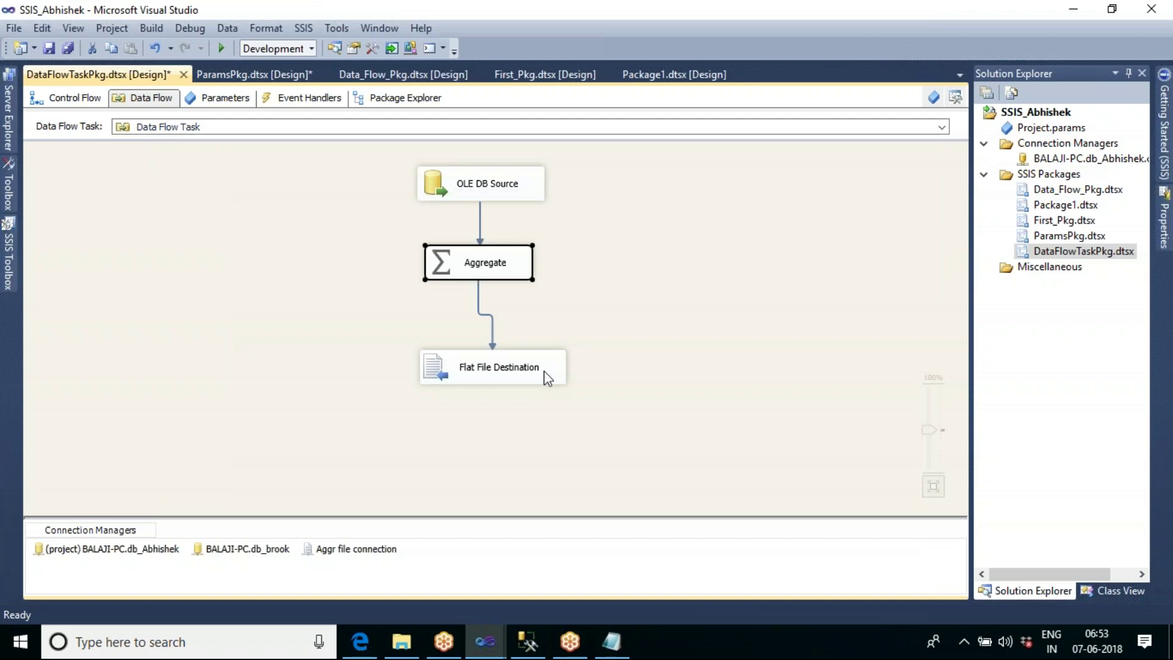
Execute the data flow task containing the OLE DB Source, Aggregate and Flat File Destination.
{"action": "left_click", "coordinate": [654, 213]}
{"action": "right_click", "coordinate": [654, 213]}
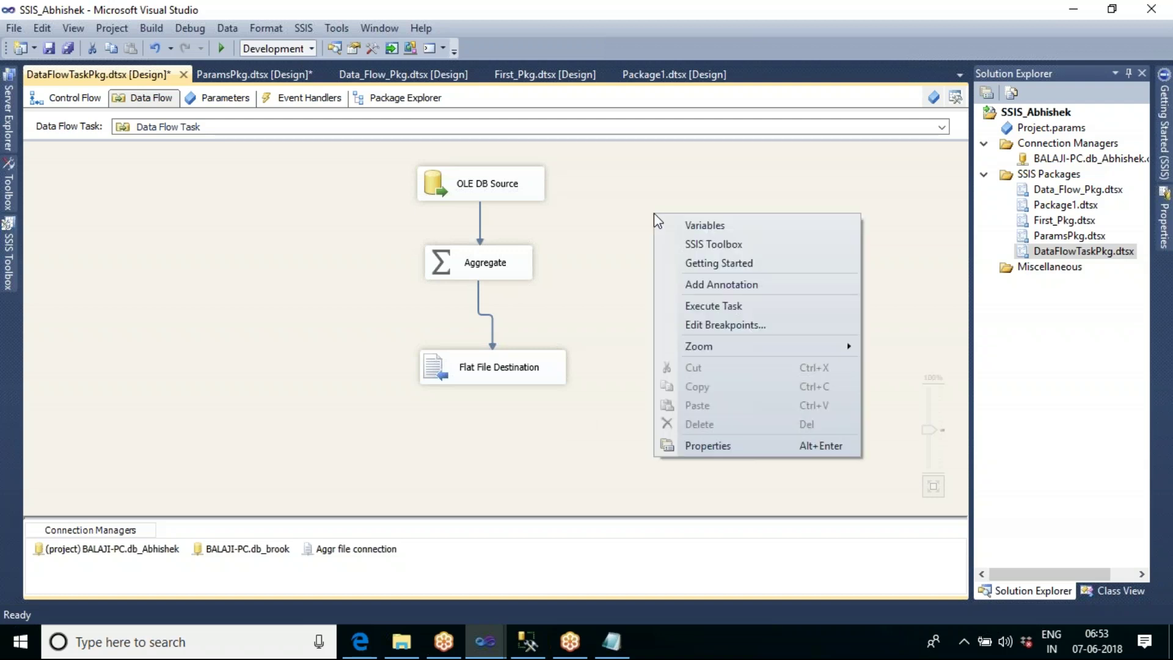
{"action": "left_click", "coordinate": [738, 305]}
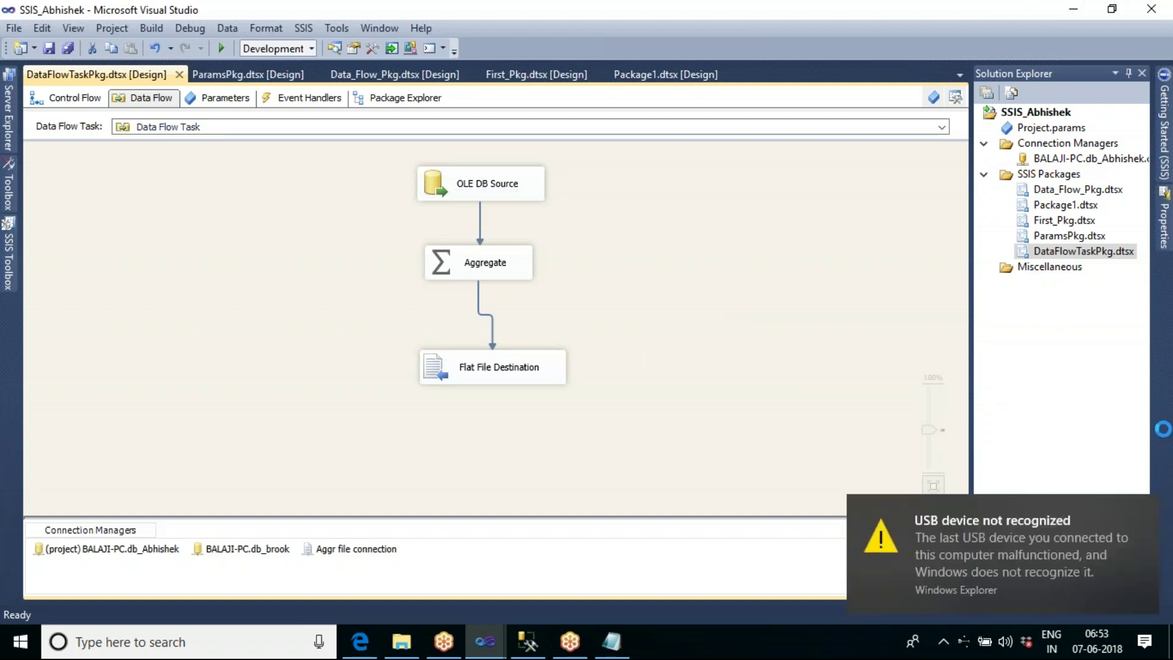
Dismiss the interrupting error and delay dialogs, and close the Lenovo Photo Master window.
{"action": "left_click", "coordinate": [1143, 510]}
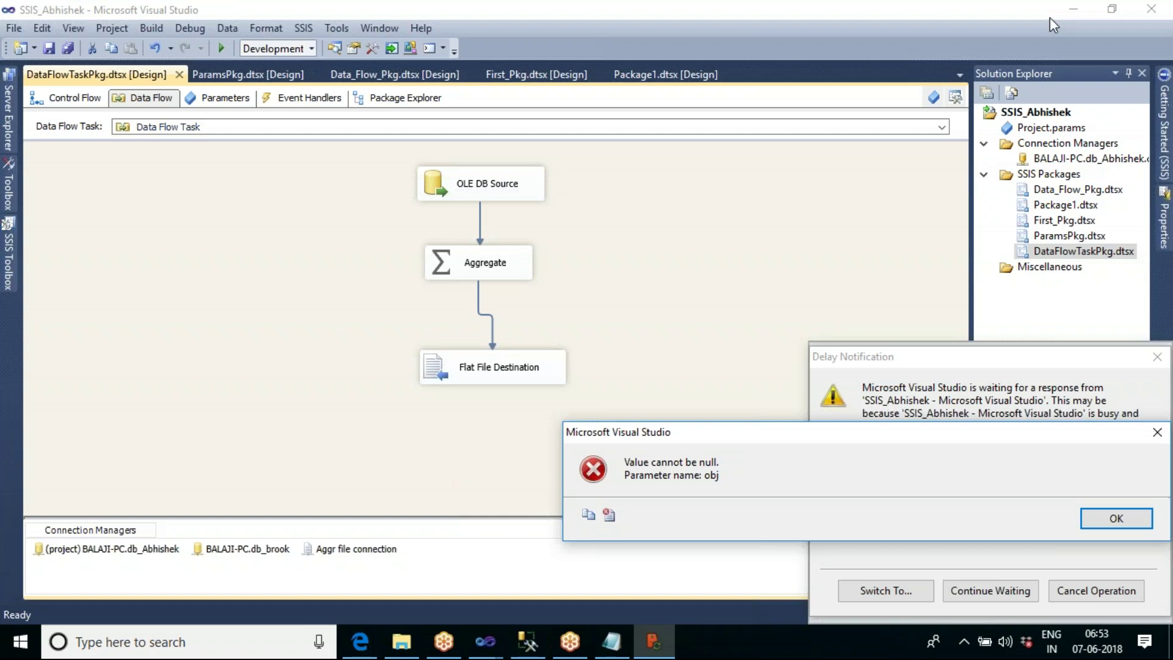
{"action": "left_click", "coordinate": [1122, 523]}
{"action": "left_click", "coordinate": [1126, 522]}
{"action": "left_click", "coordinate": [1129, 527]}
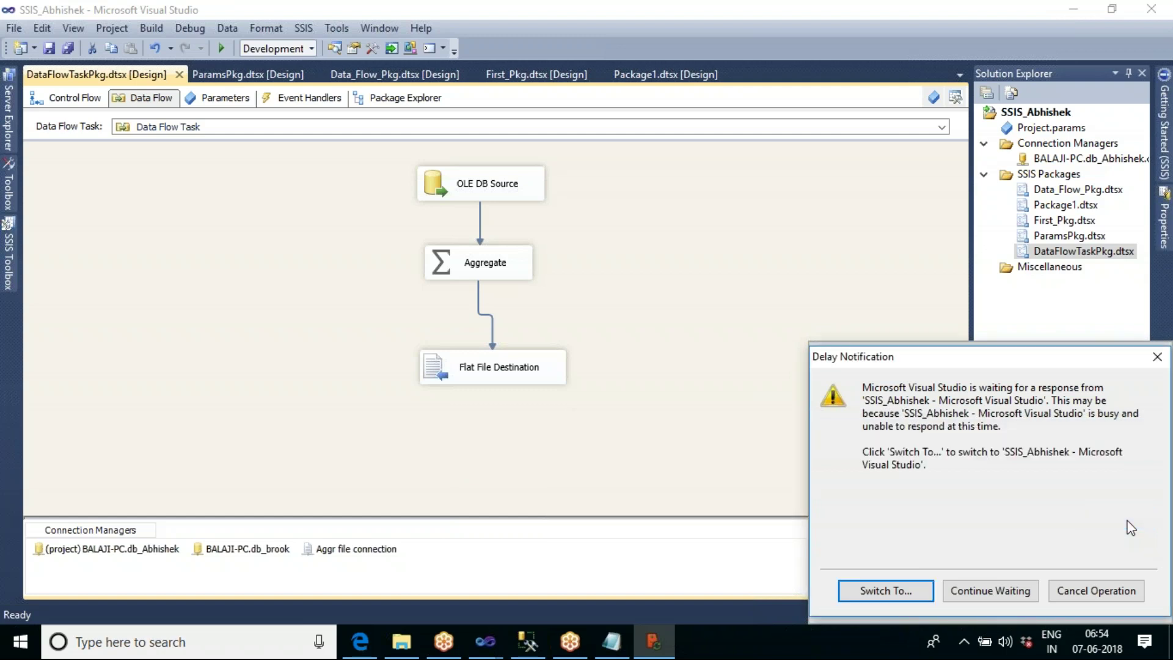
{"action": "left_click", "coordinate": [1104, 595]}
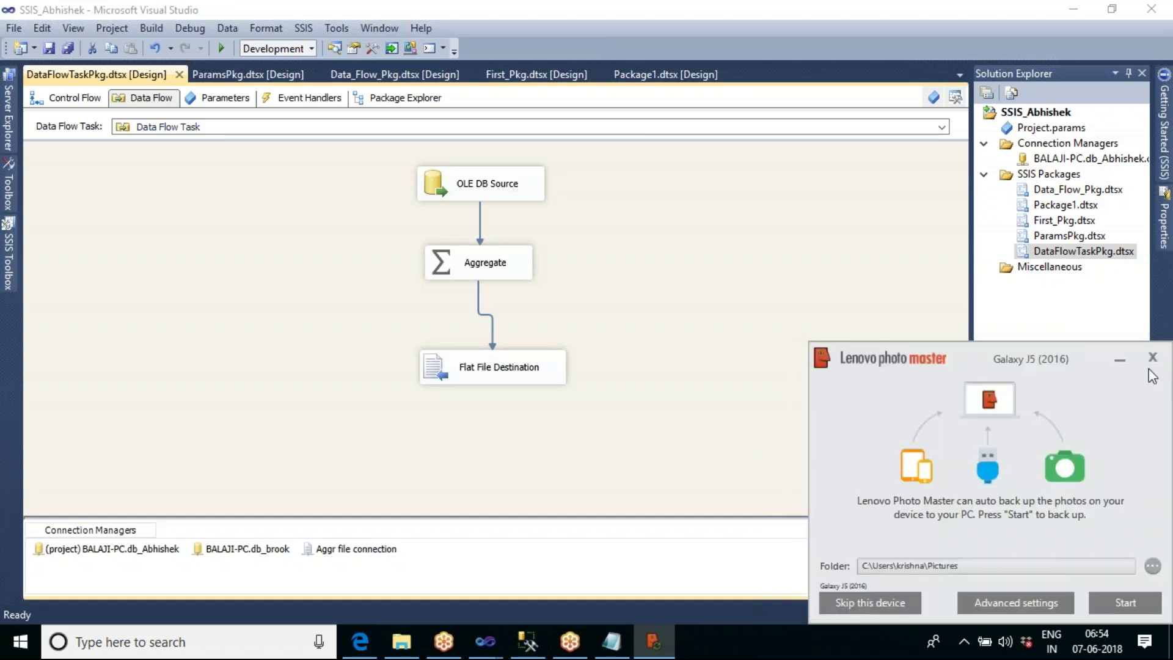
{"action": "left_click", "coordinate": [1152, 357]}
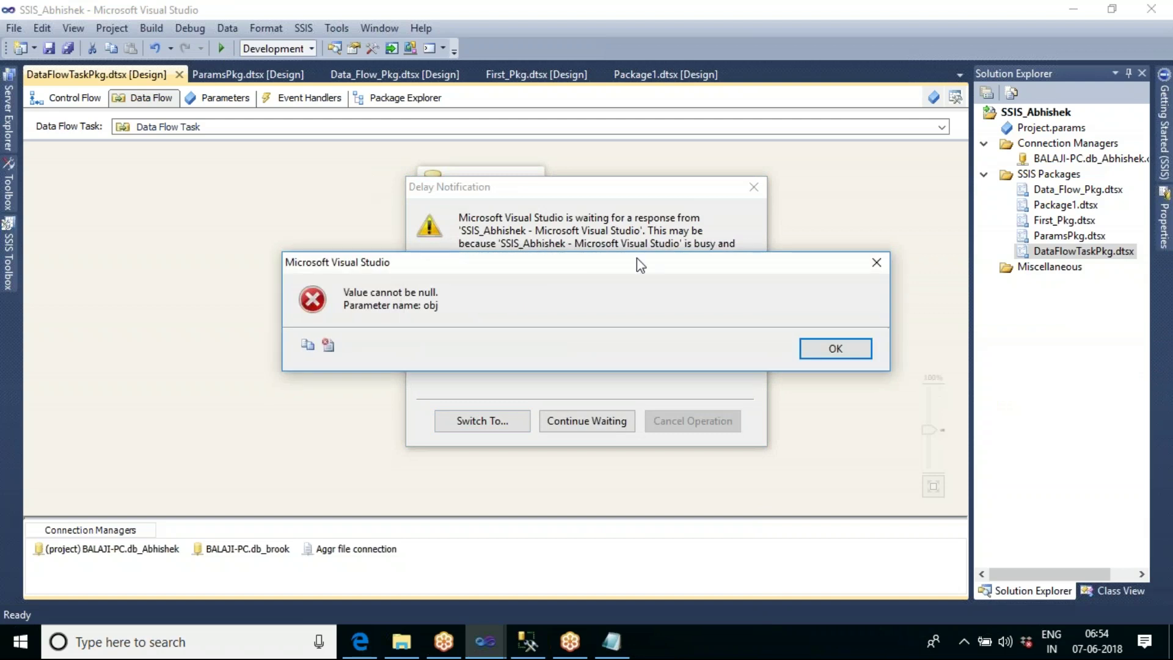
Dismiss the recurring null-value error and cancel the pending operation in the delay notification.
{"action": "left_click", "coordinate": [834, 351]}
{"action": "left_click", "coordinate": [853, 351]}
{"action": "left_click", "coordinate": [853, 351]}
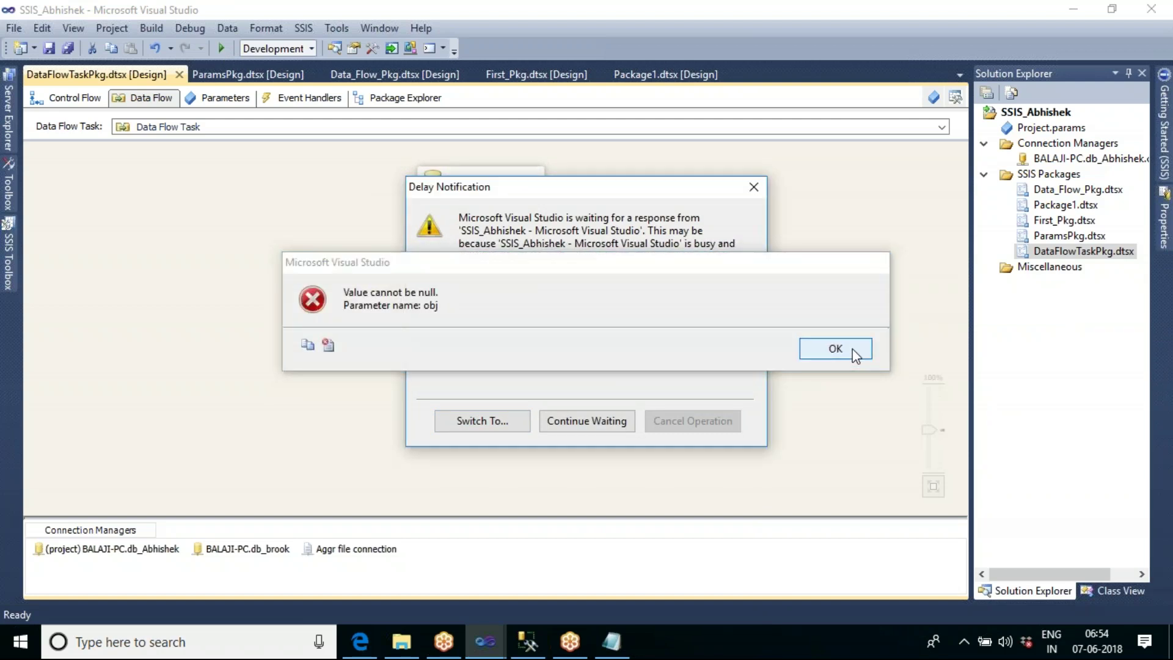
{"action": "left_click", "coordinate": [853, 351]}
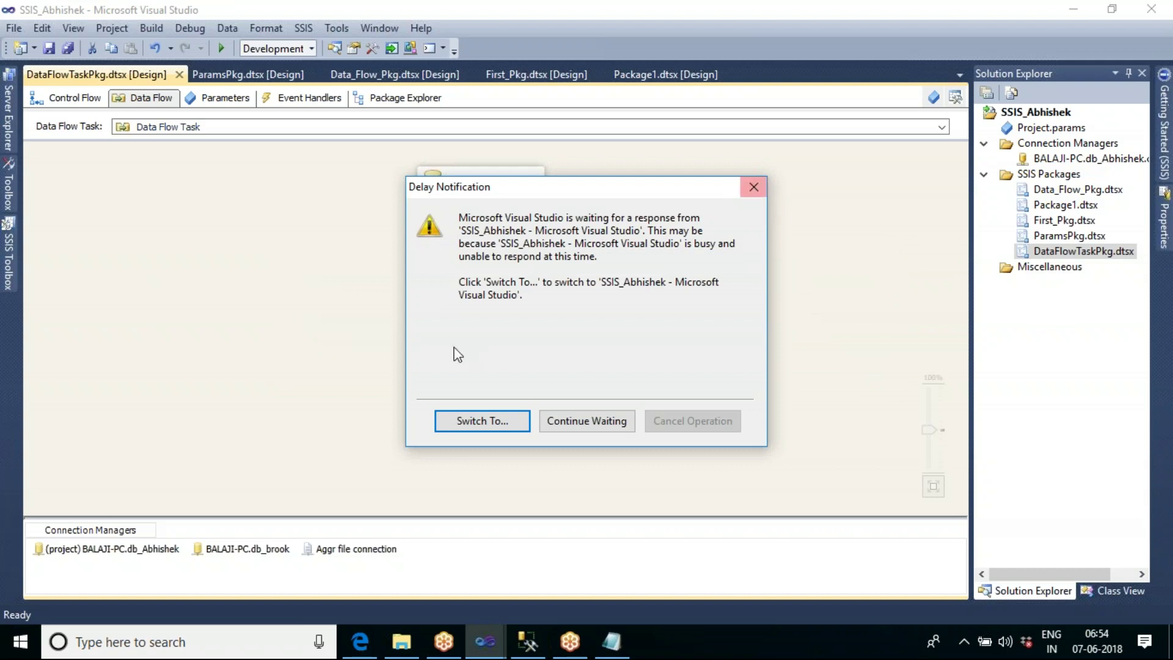
{"action": "mouse_move", "coordinate": [489, 647]}
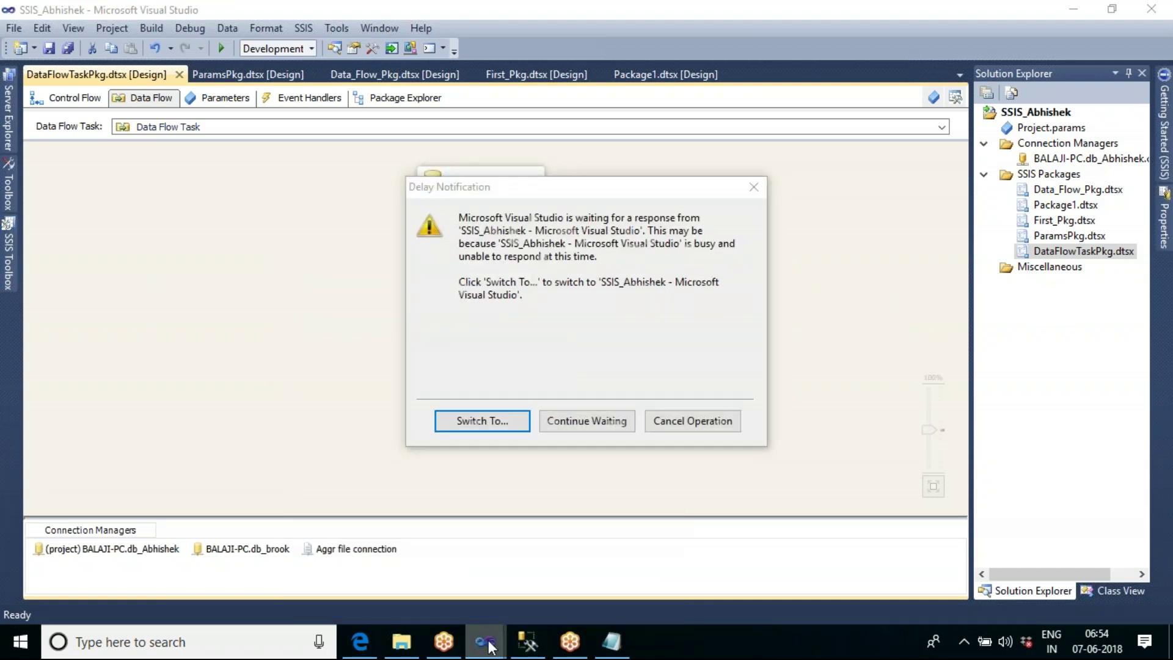
{"action": "right_click", "coordinate": [491, 644]}
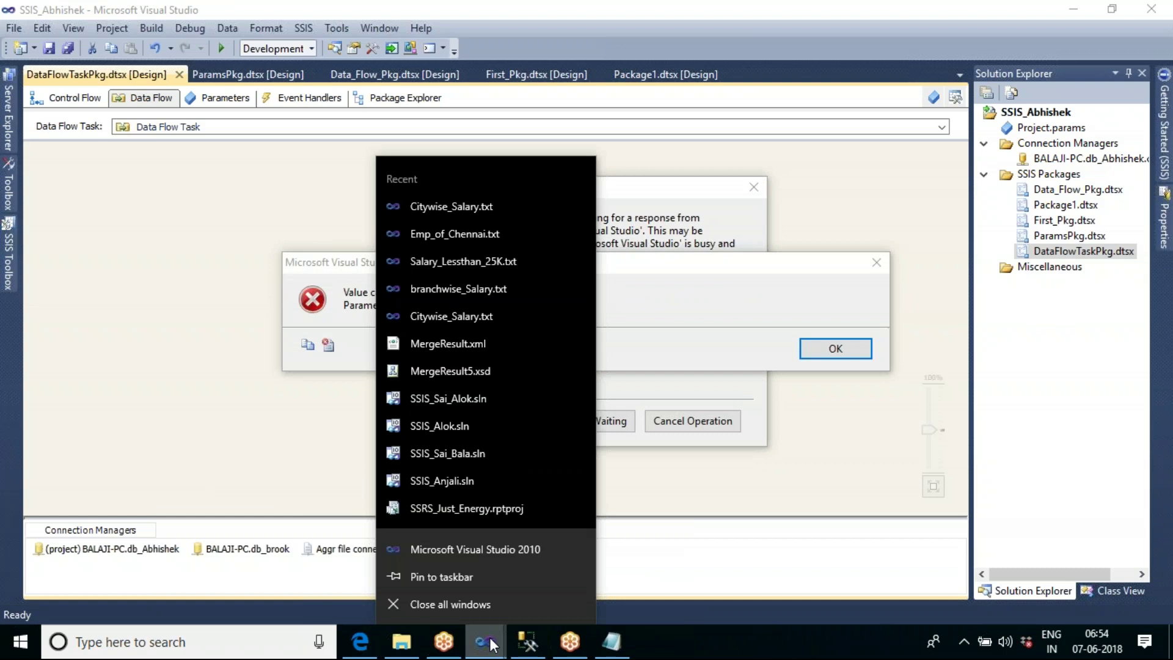
{"action": "left_click", "coordinate": [743, 633]}
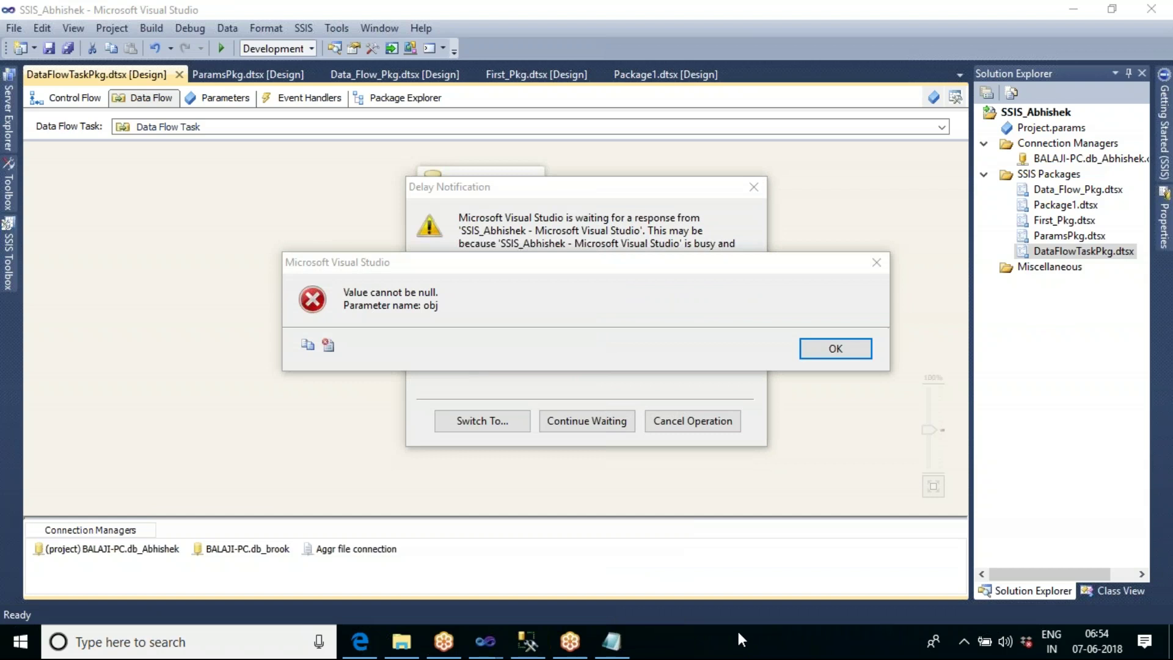
{"action": "left_click", "coordinate": [866, 354]}
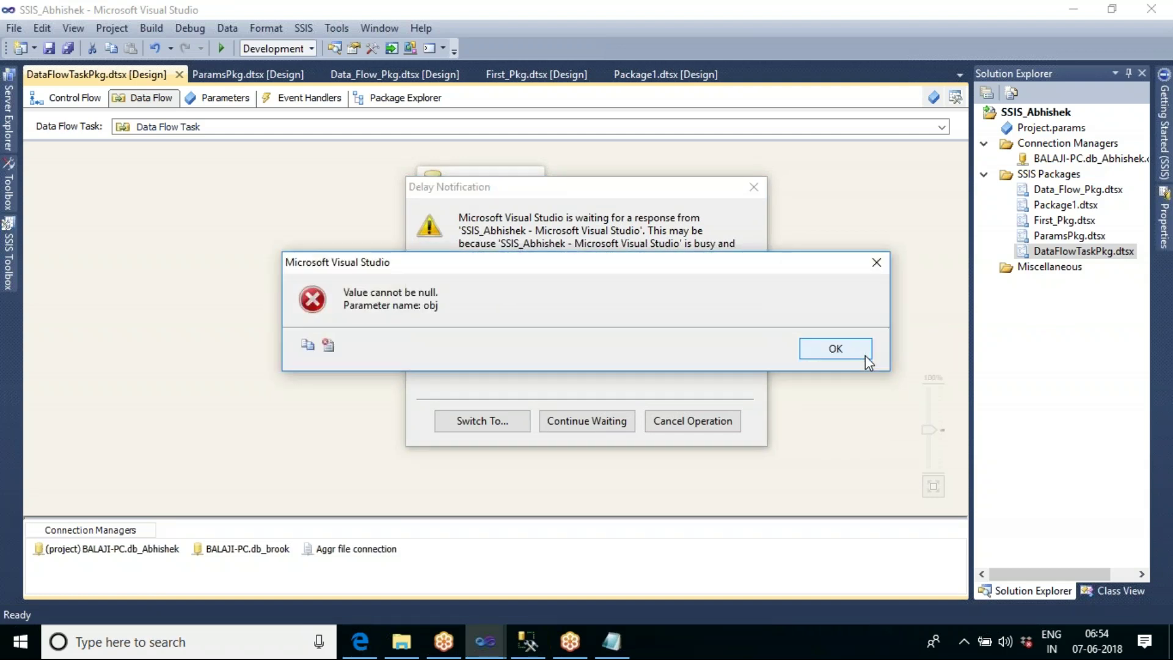
{"action": "left_click", "coordinate": [866, 354]}
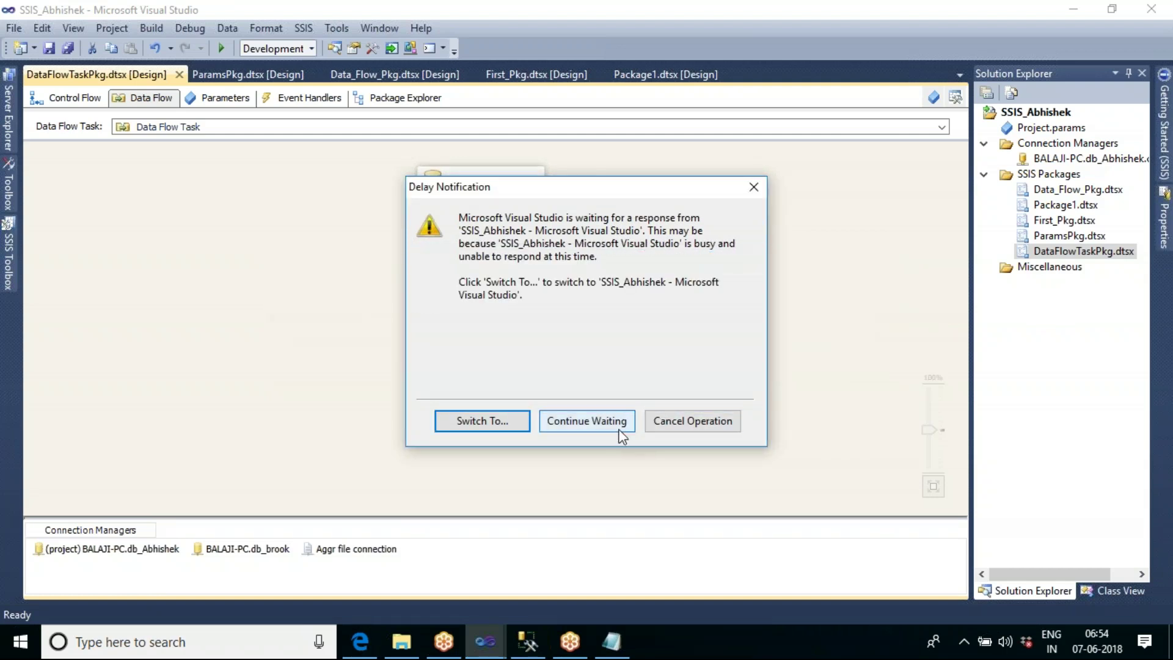
{"action": "left_click", "coordinate": [673, 426]}
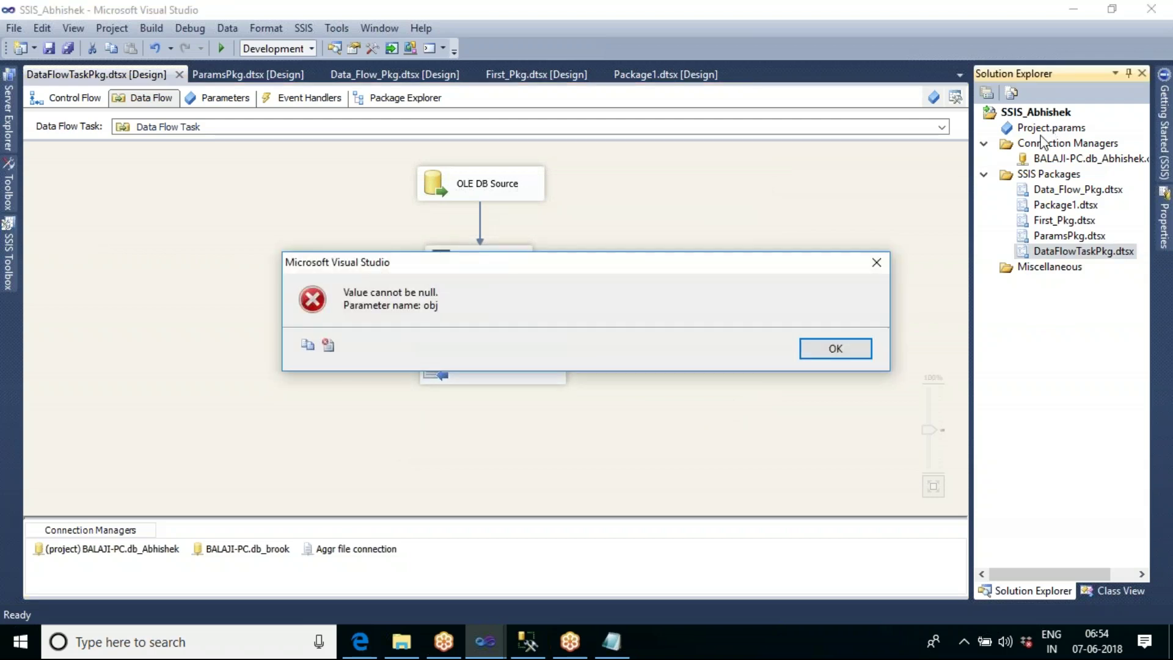
Open Task Manager and dismiss the remaining null-value error in Visual Studio.
{"action": "left_click", "coordinate": [830, 358]}
{"action": "right_click", "coordinate": [744, 653]}
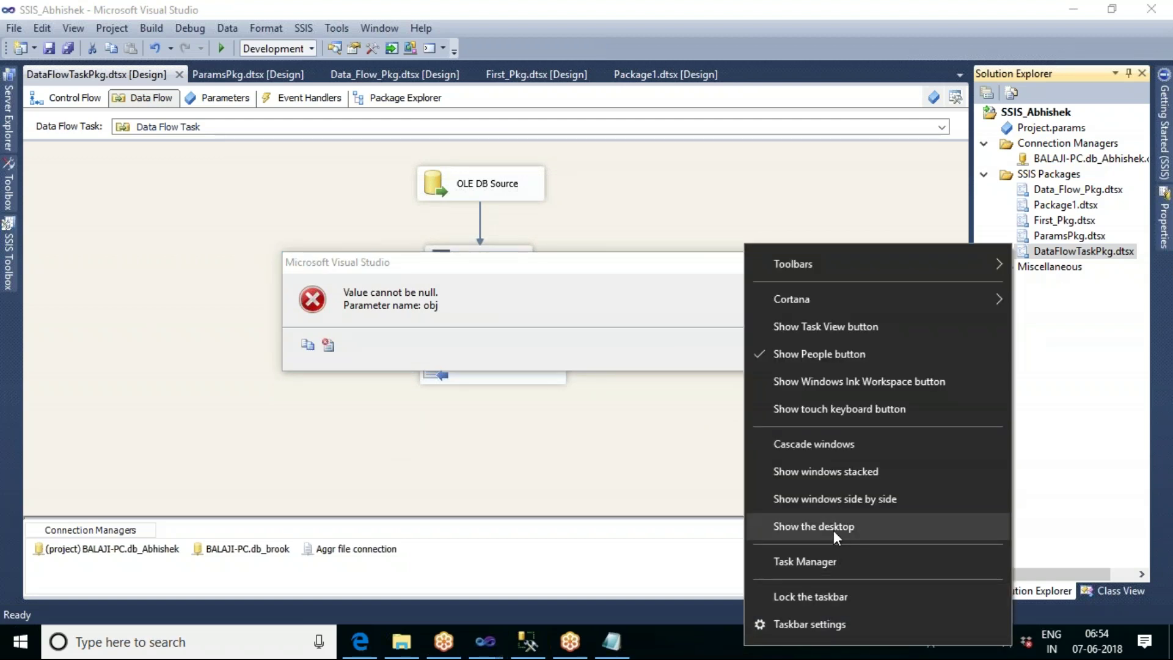
{"action": "left_click", "coordinate": [844, 556]}
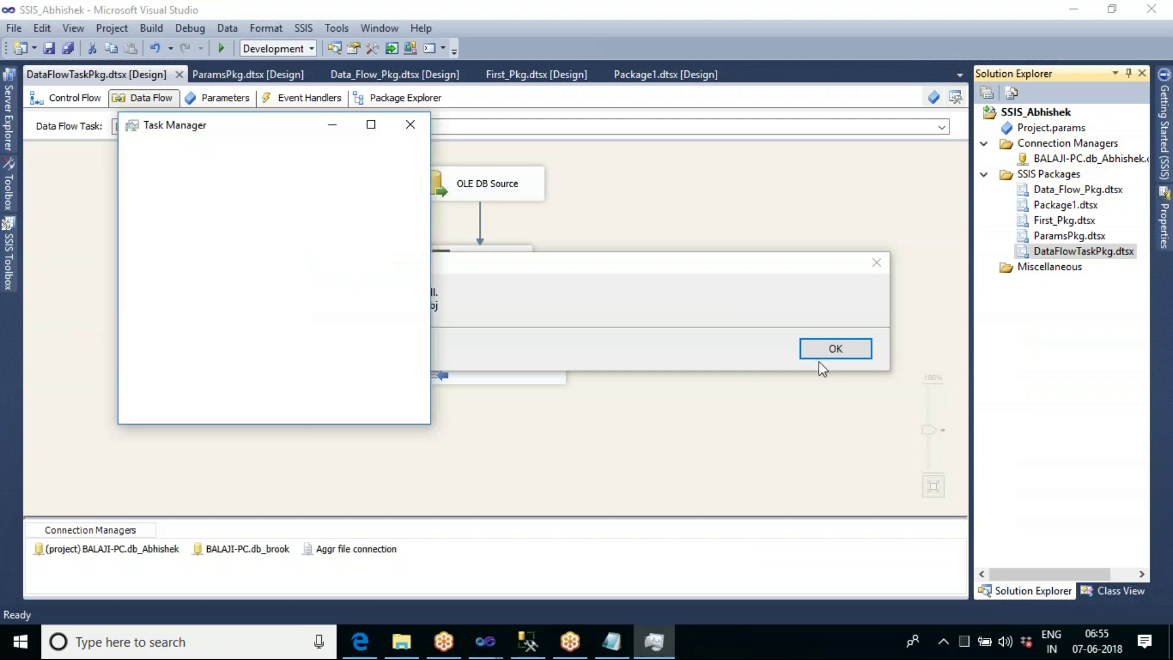
{"action": "left_click", "coordinate": [818, 358]}
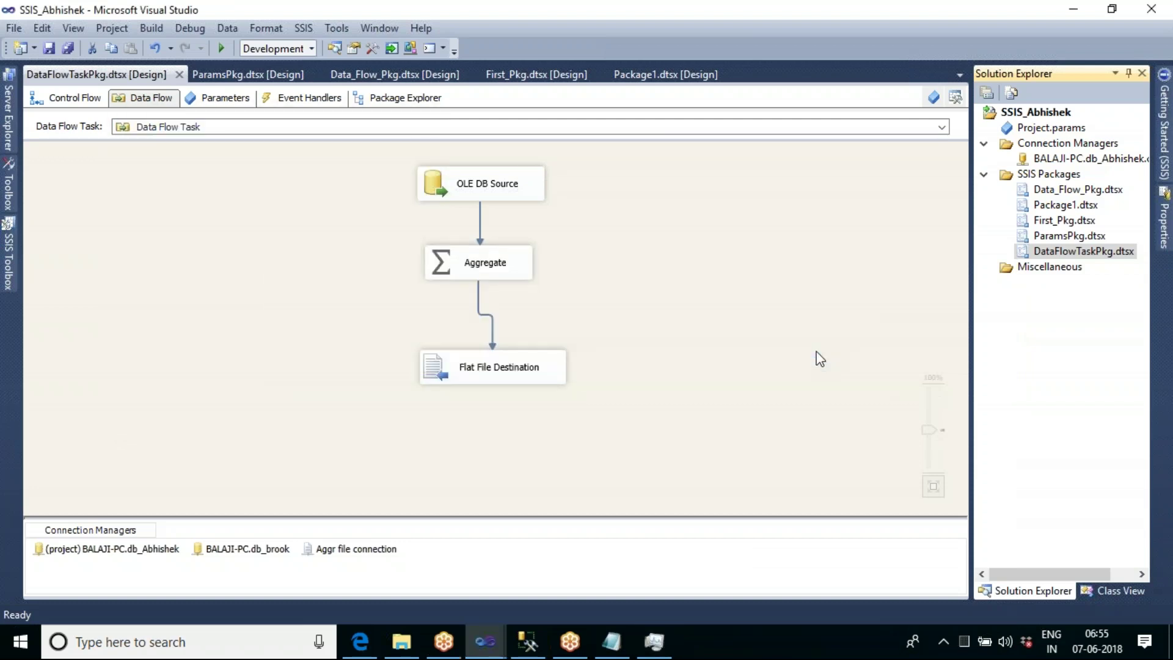
Run DataFlowTaskPkg in debug mode and bring the SSIS_Abhishek window to the front.
{"action": "key", "text": "F5"}
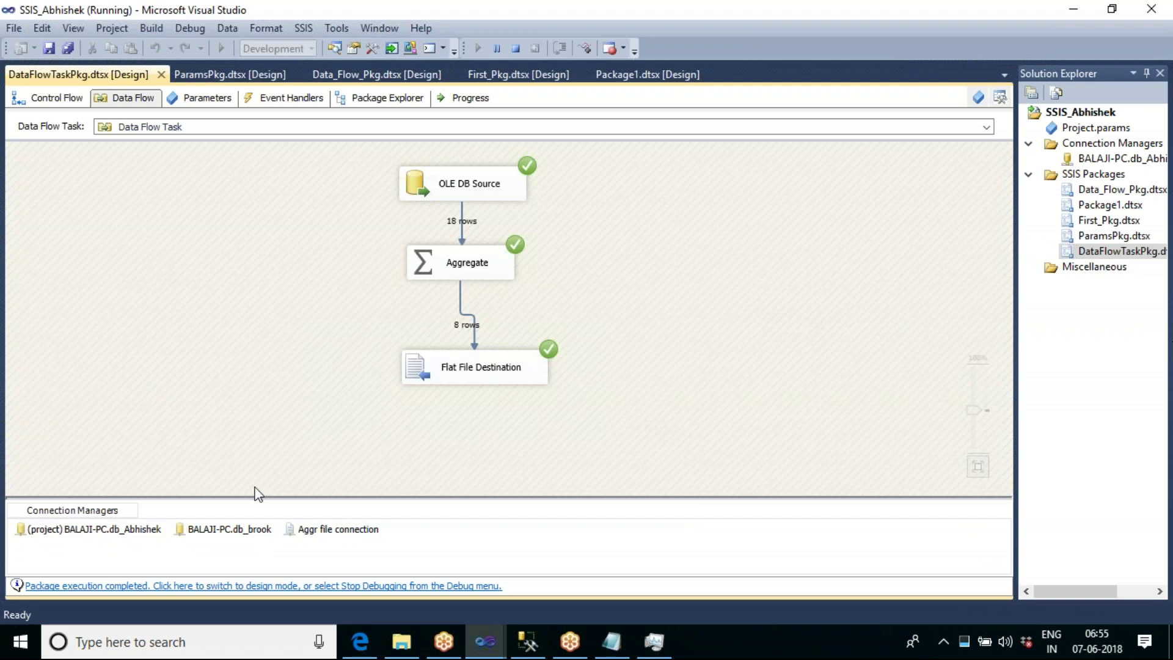
{"action": "left_click", "coordinate": [489, 642]}
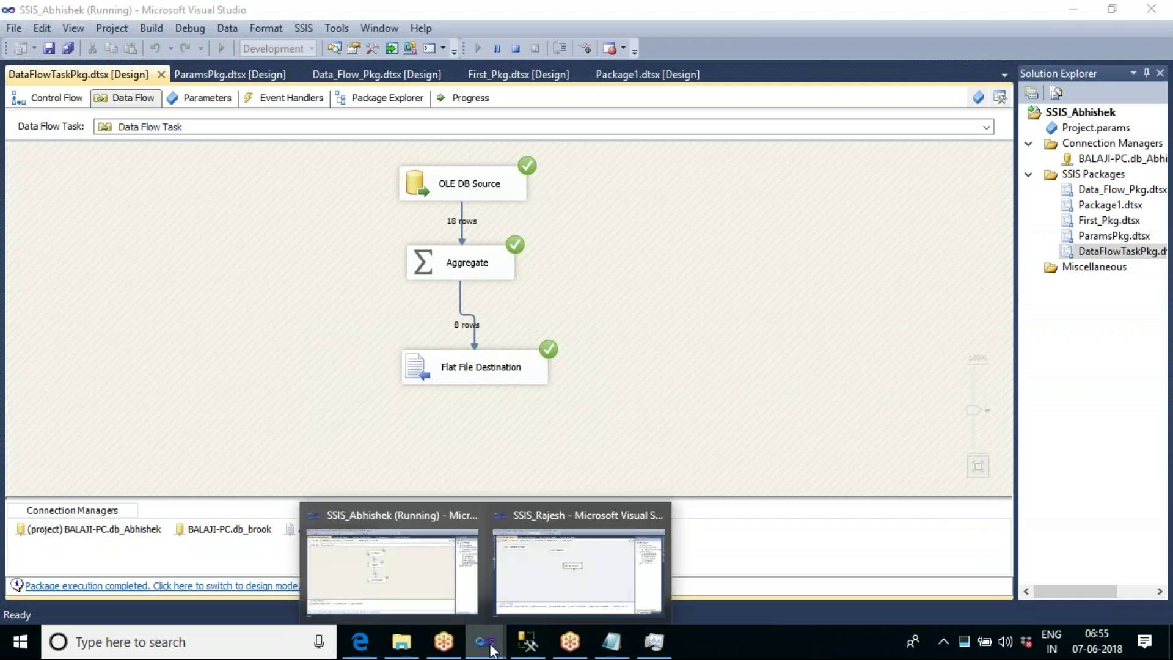
{"action": "left_click", "coordinate": [435, 595]}
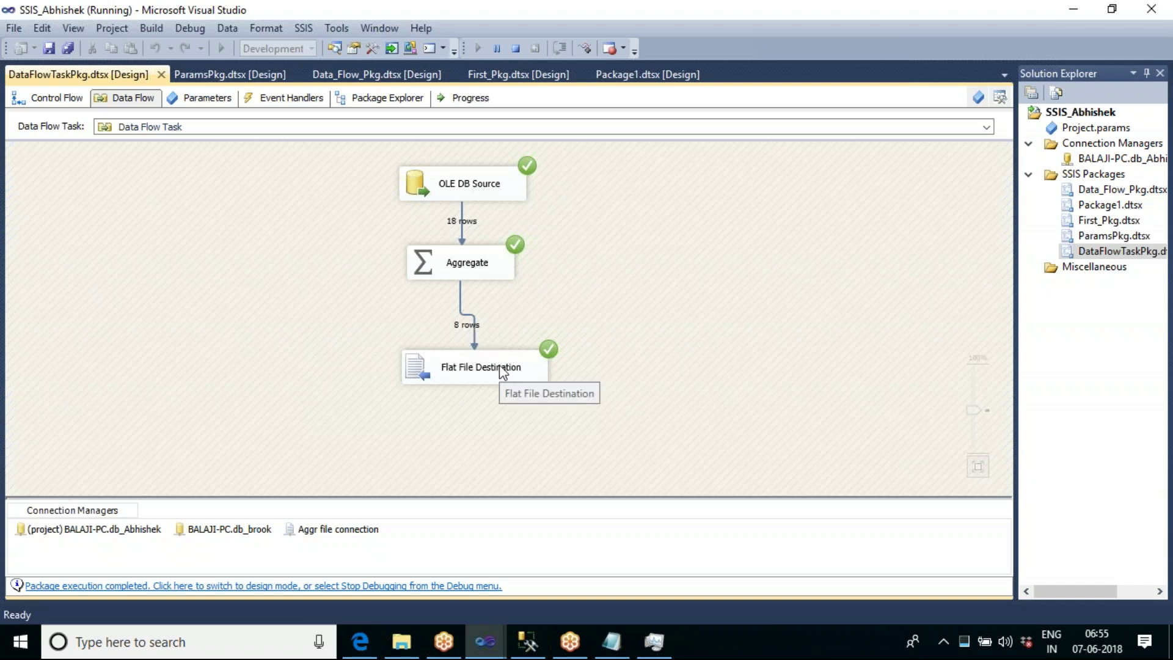
Switch to SQL Server Management Studio and rerun the city-wise salary sum query to examine its result rows.
{"action": "left_click", "coordinate": [526, 649]}
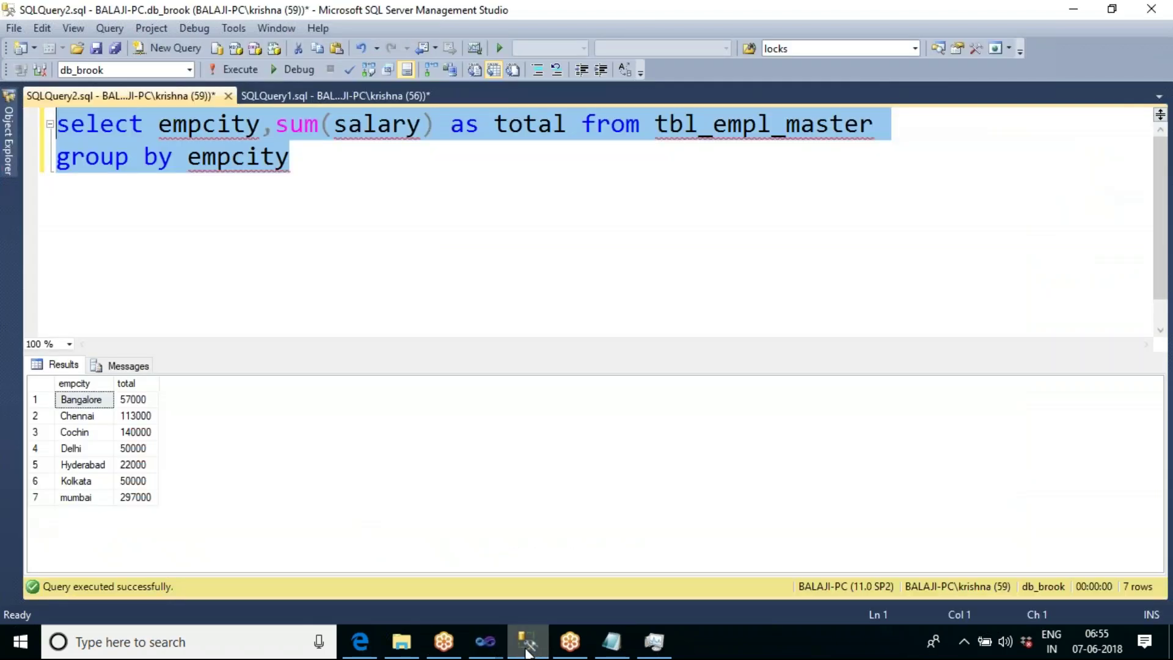
{"action": "left_click", "coordinate": [309, 243]}
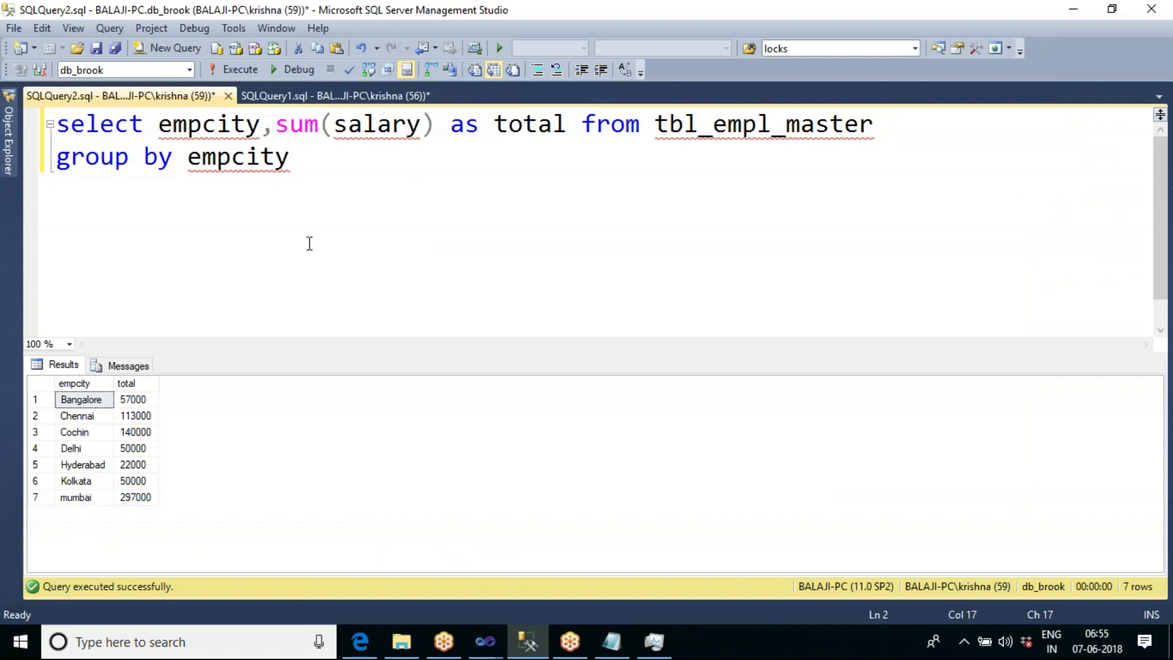
{"action": "left_click", "coordinate": [35, 498]}
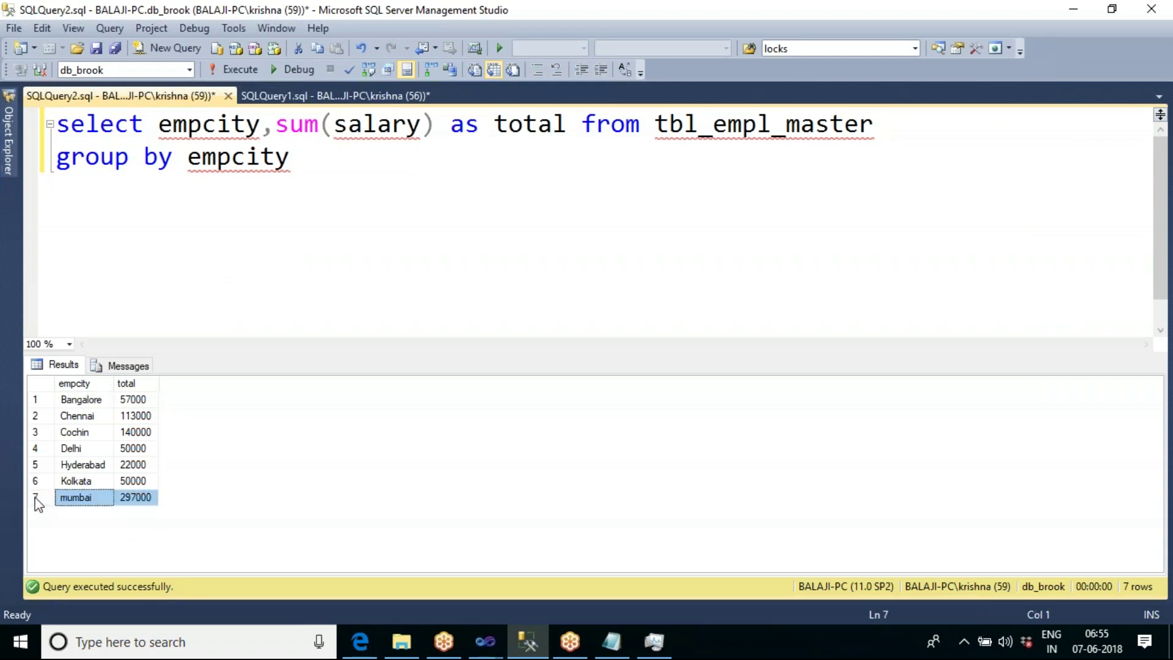
{"action": "left_click", "coordinate": [314, 172]}
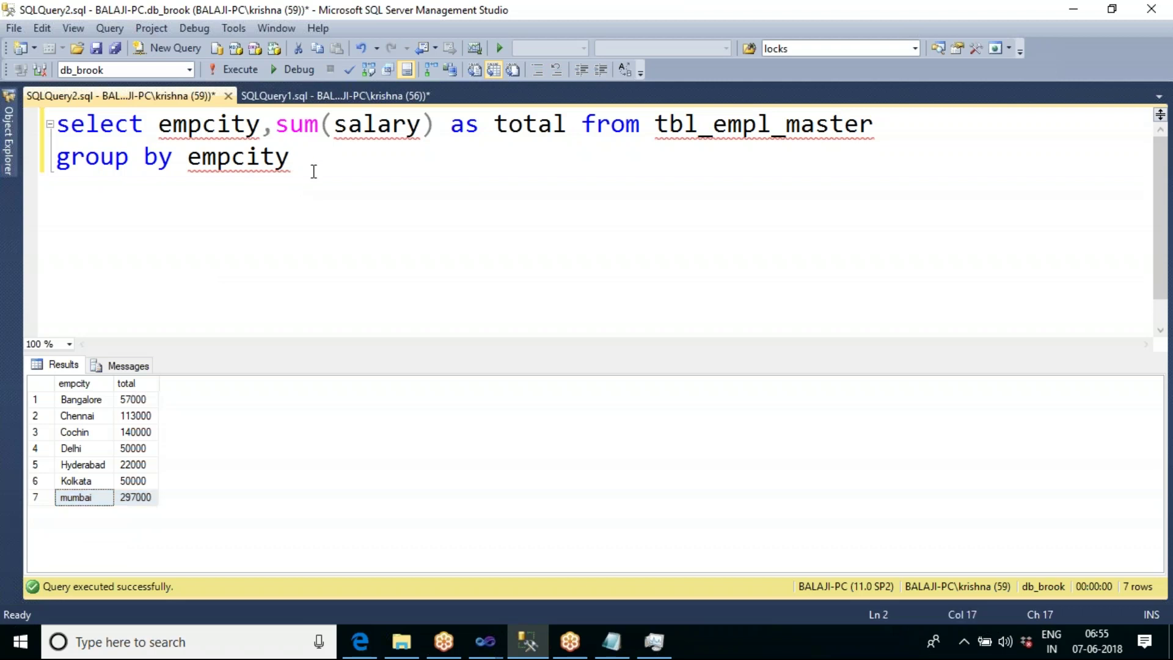
{"action": "key", "text": "F5"}
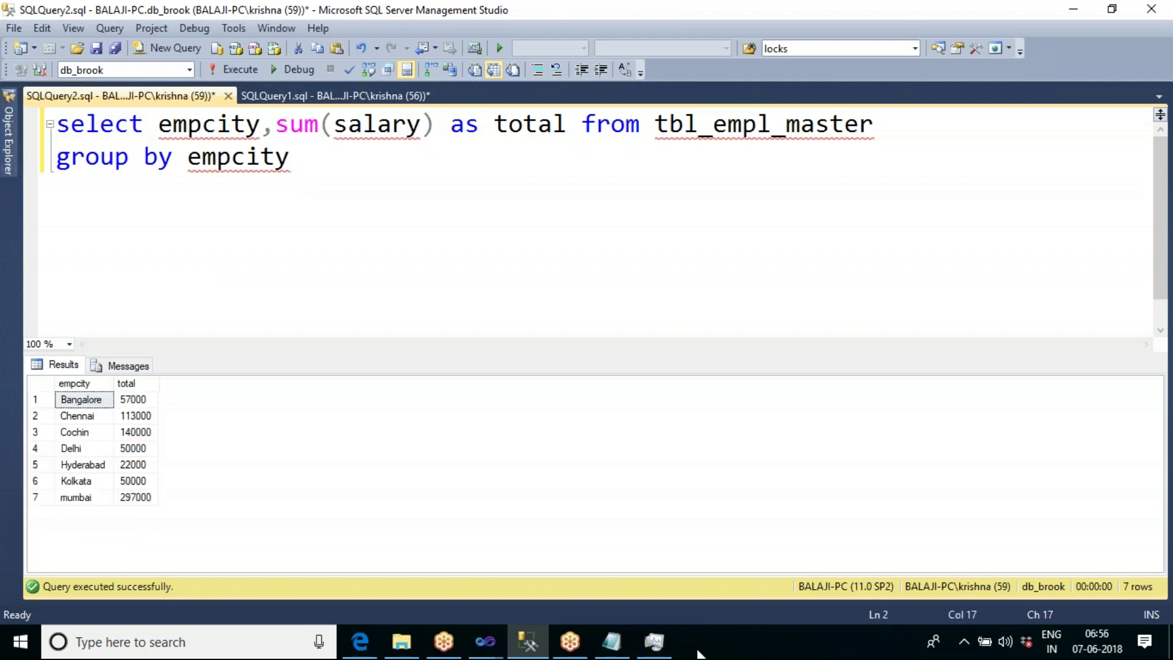
Save all items in the SSIS_Rajesh Visual Studio window, exit it, and return to the running SSIS_Abhishek data flow.
{"action": "mouse_move", "coordinate": [479, 655]}
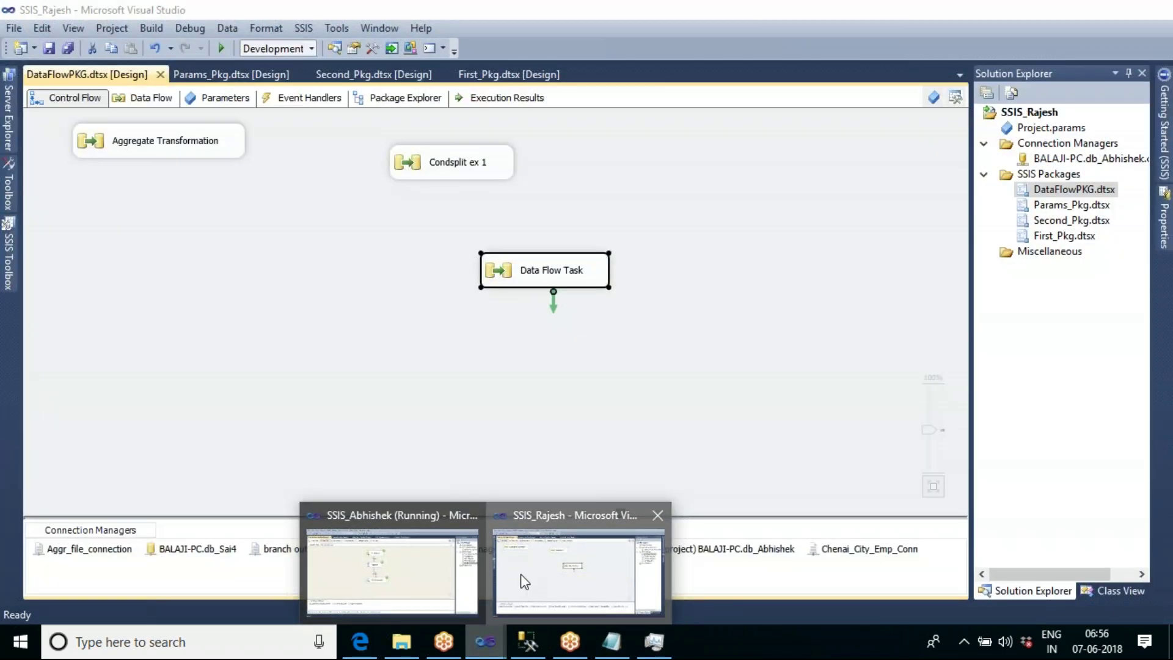
{"action": "left_click", "coordinate": [521, 573]}
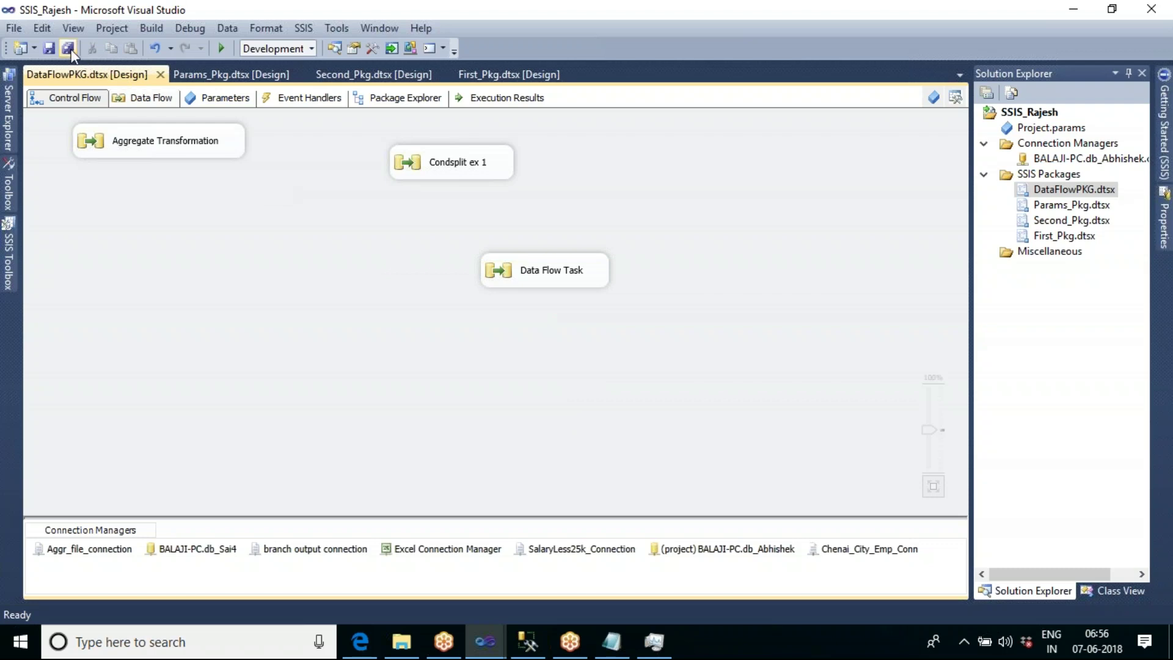
{"action": "left_click", "coordinate": [14, 29]}
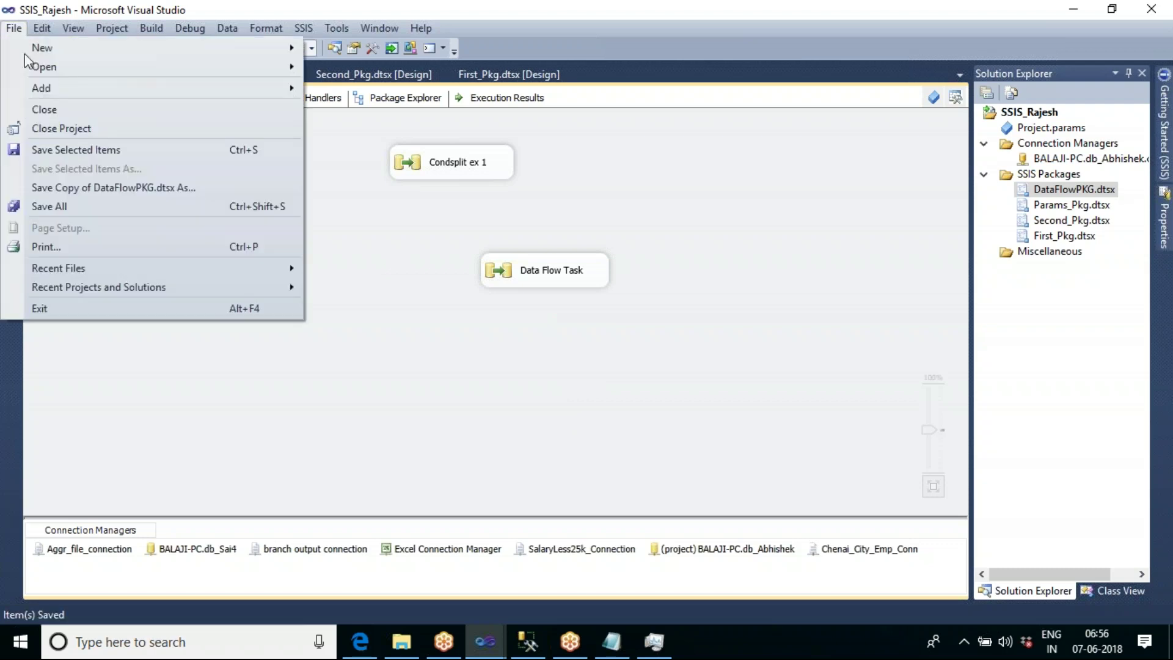
{"action": "left_click", "coordinate": [138, 305]}
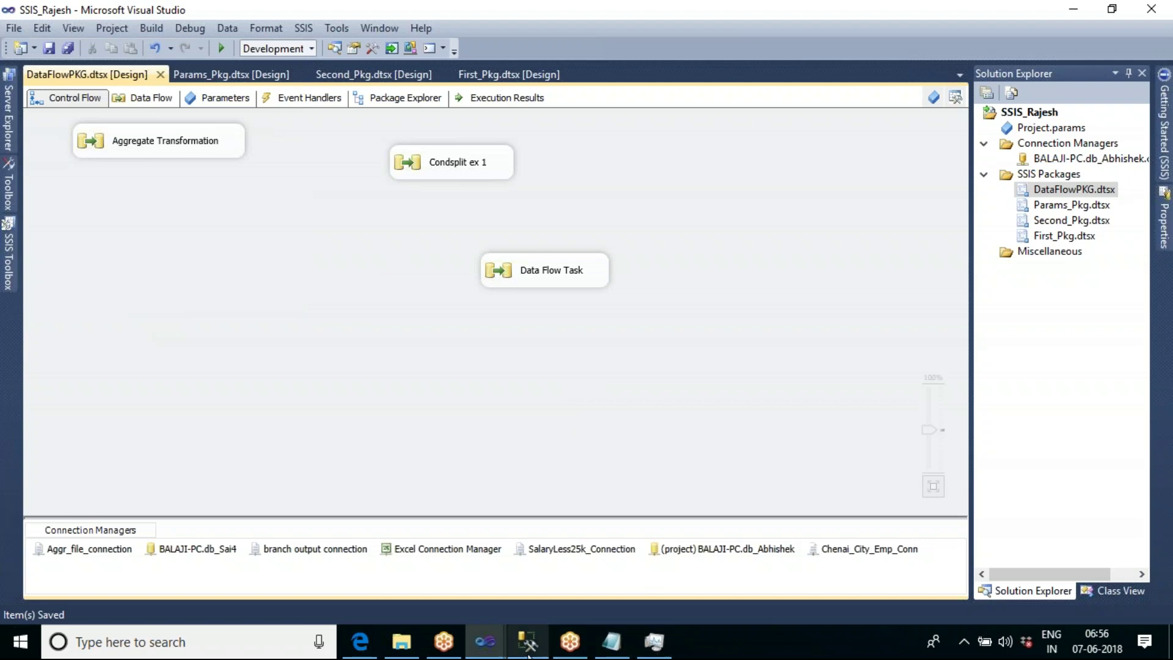
{"action": "mouse_move", "coordinate": [489, 637]}
{"action": "left_click", "coordinate": [406, 569]}
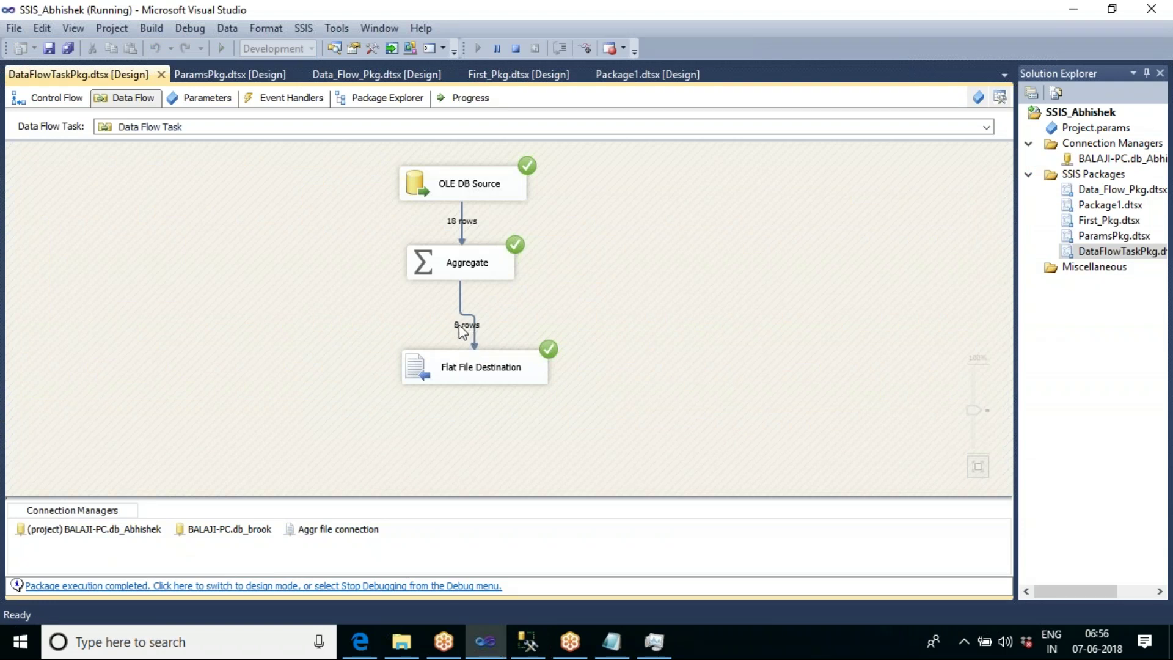
Switch to File Explorer and open Citywise_Salary.txt from the SSIS_Shameek folder on New Volume (F:).
{"action": "left_click", "coordinate": [409, 651]}
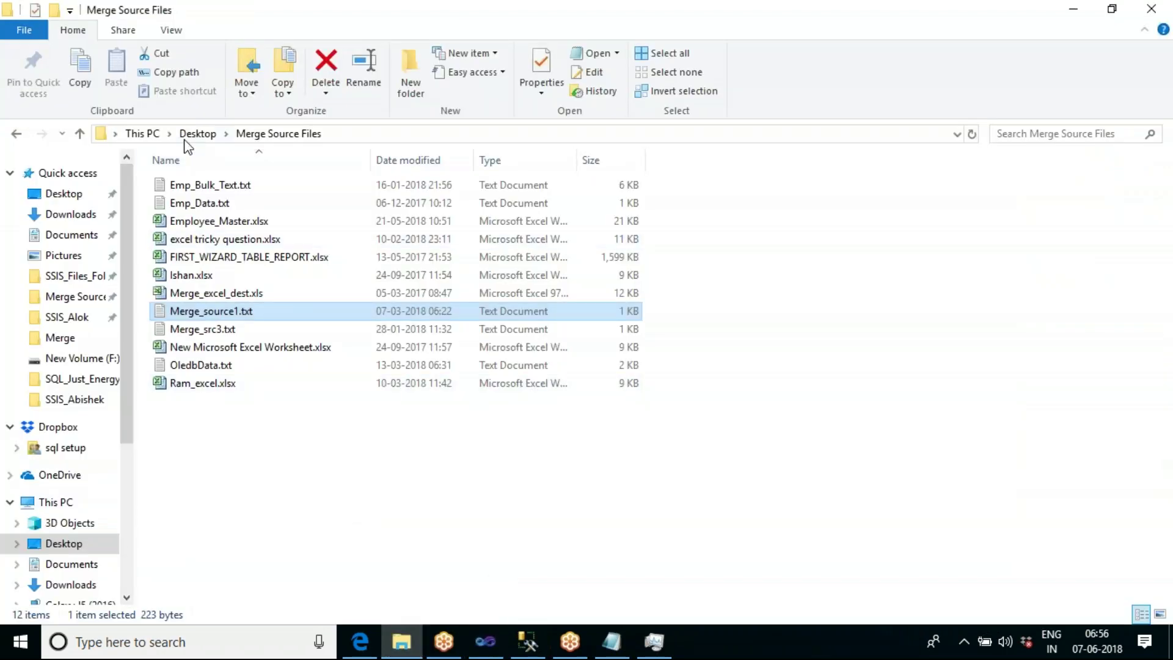
{"action": "left_click", "coordinate": [123, 485]}
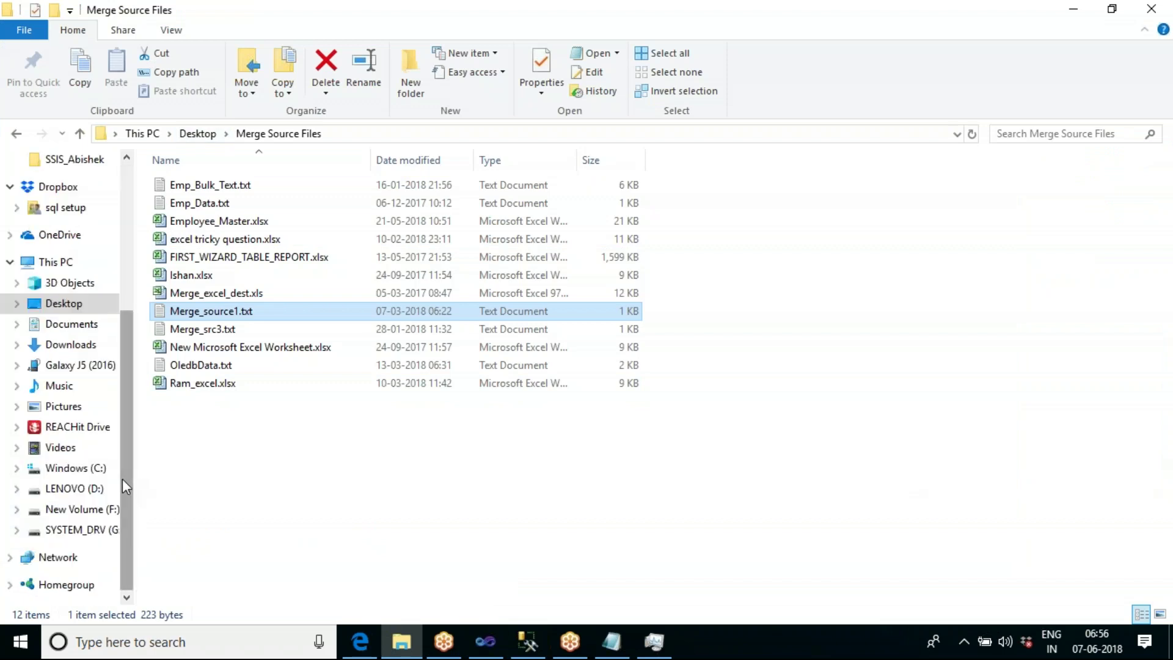
{"action": "left_click", "coordinate": [97, 510]}
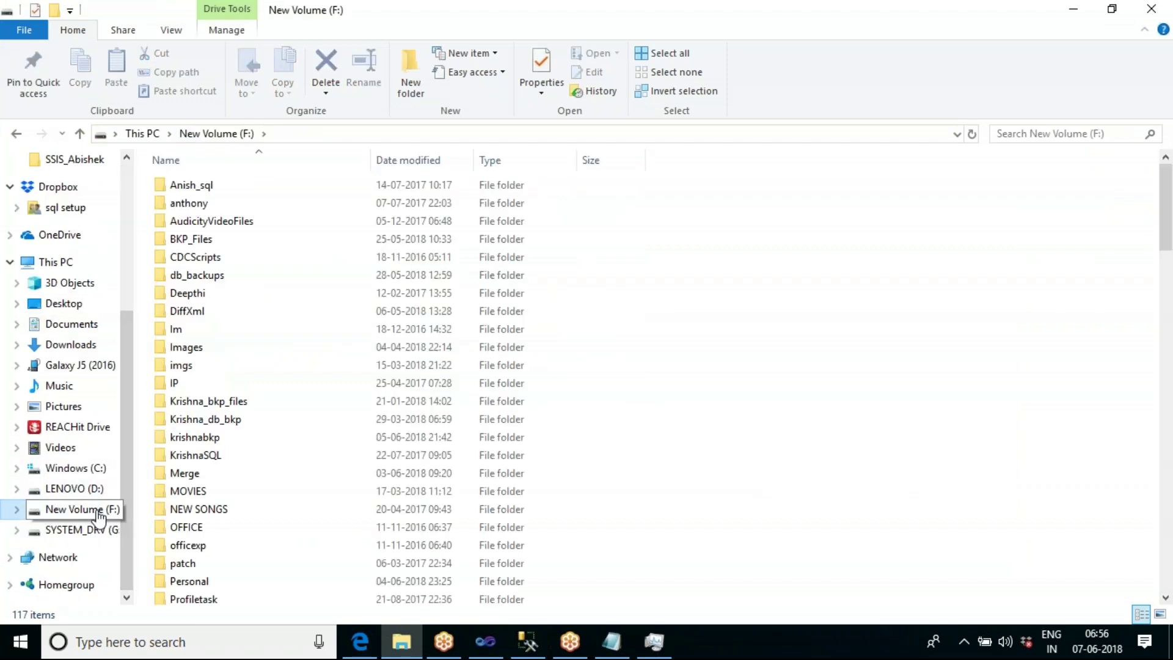
{"action": "left_click", "coordinate": [191, 510]}
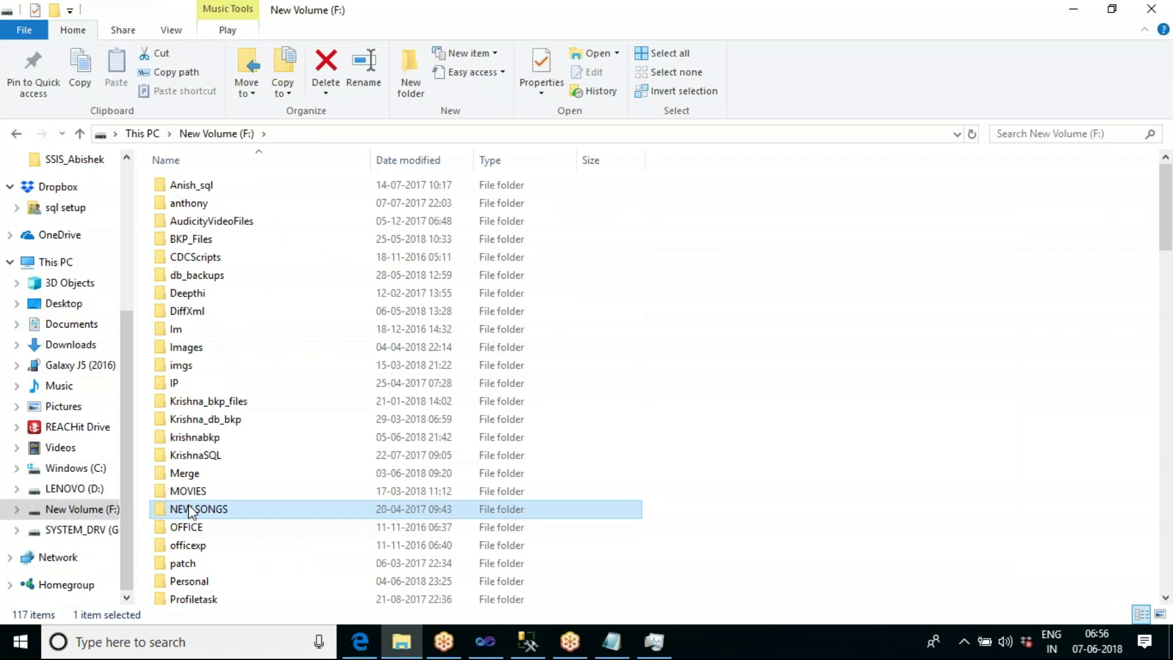
{"action": "key", "text": "s"}
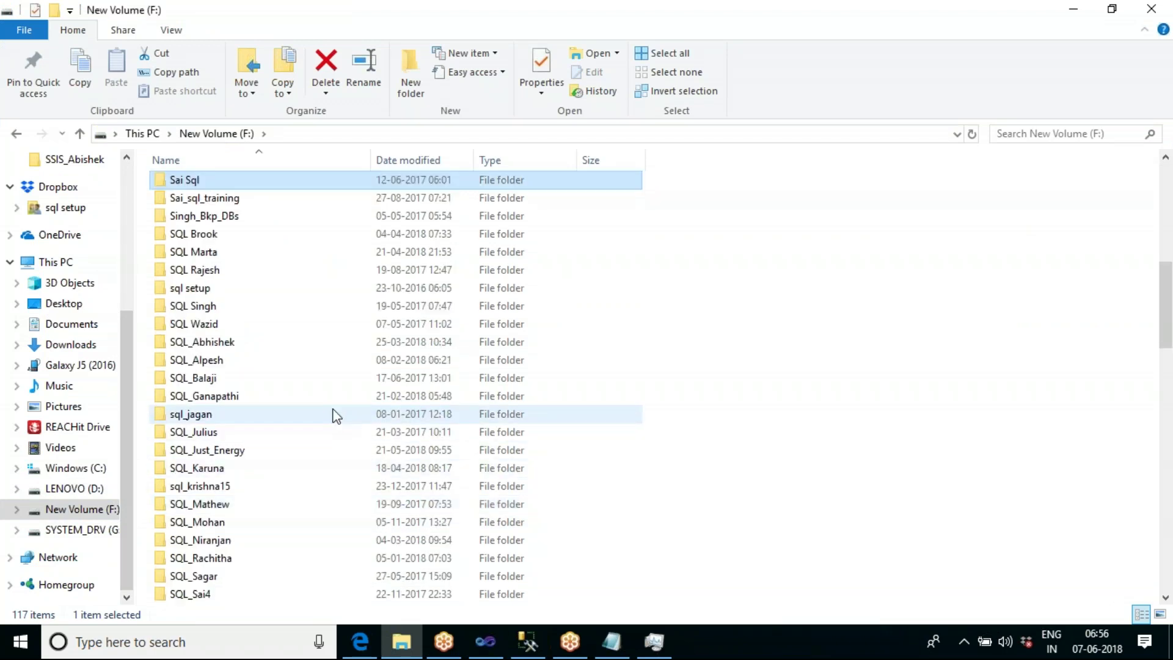
{"action": "scroll", "coordinate": [335, 415], "scroll_direction": "down", "scroll_amount": 8}
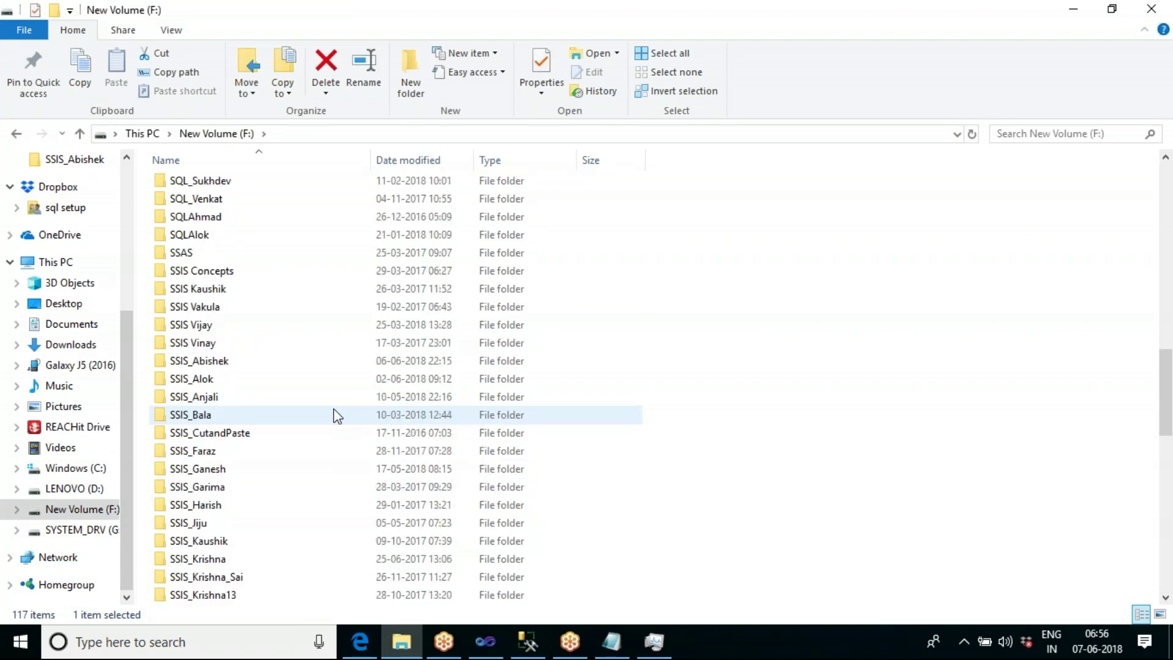
{"action": "scroll", "coordinate": [334, 415], "scroll_direction": "down", "scroll_amount": 3}
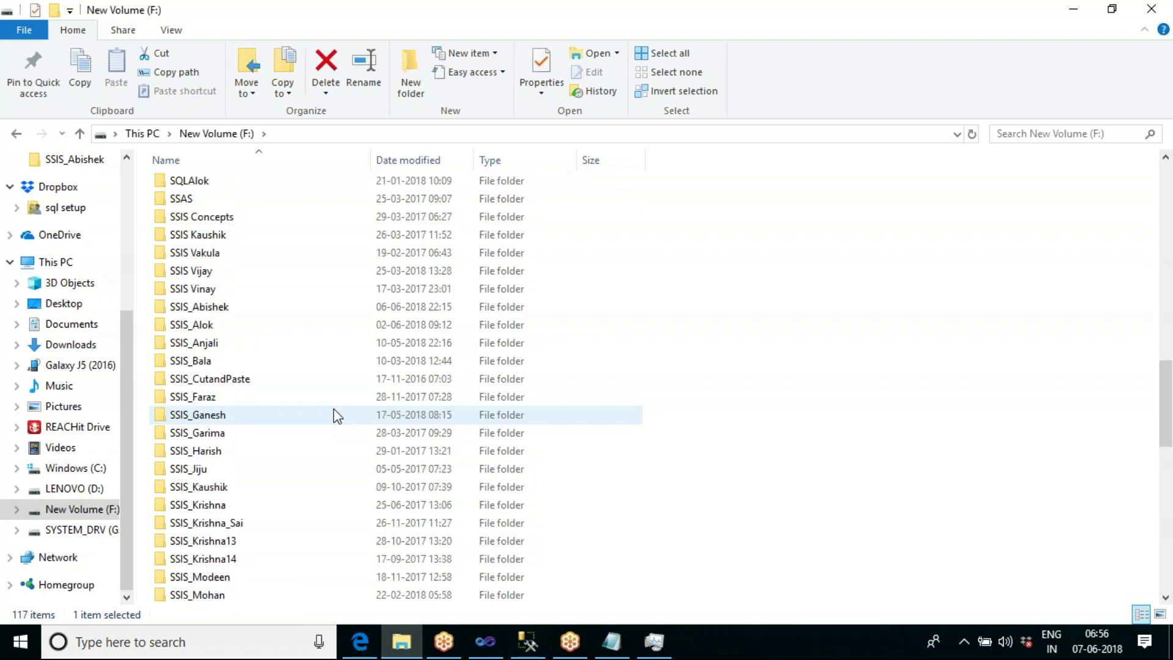
{"action": "scroll", "coordinate": [334, 415], "scroll_direction": "down", "scroll_amount": 1}
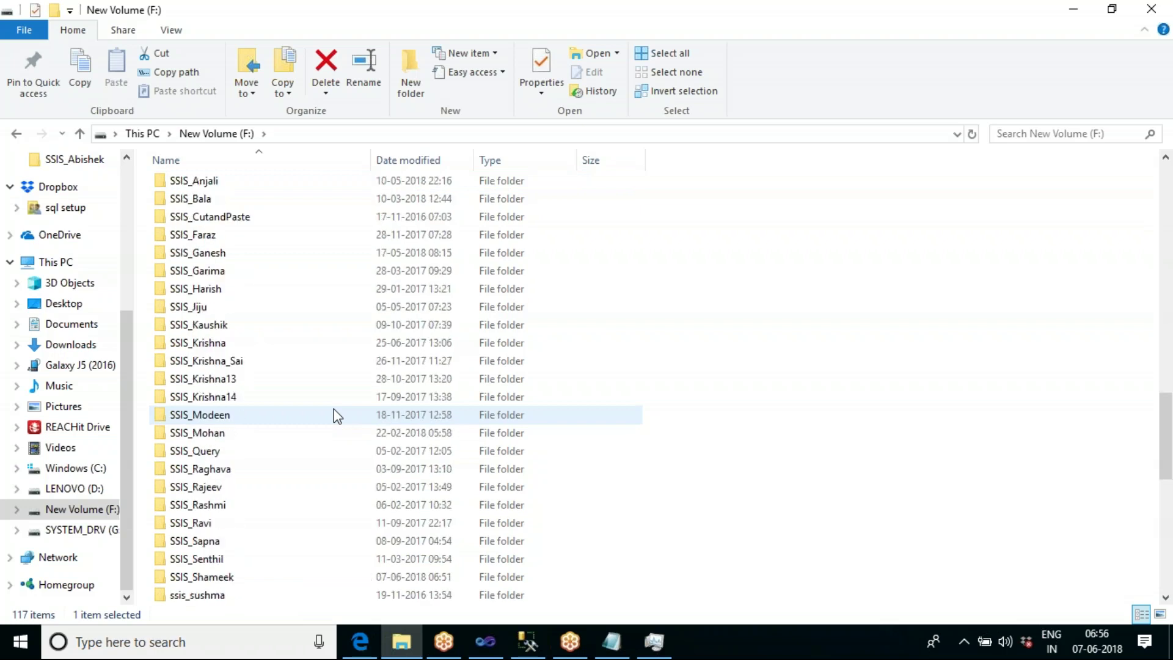
{"action": "left_click", "coordinate": [207, 582]}
{"action": "double_click", "coordinate": [206, 583]}
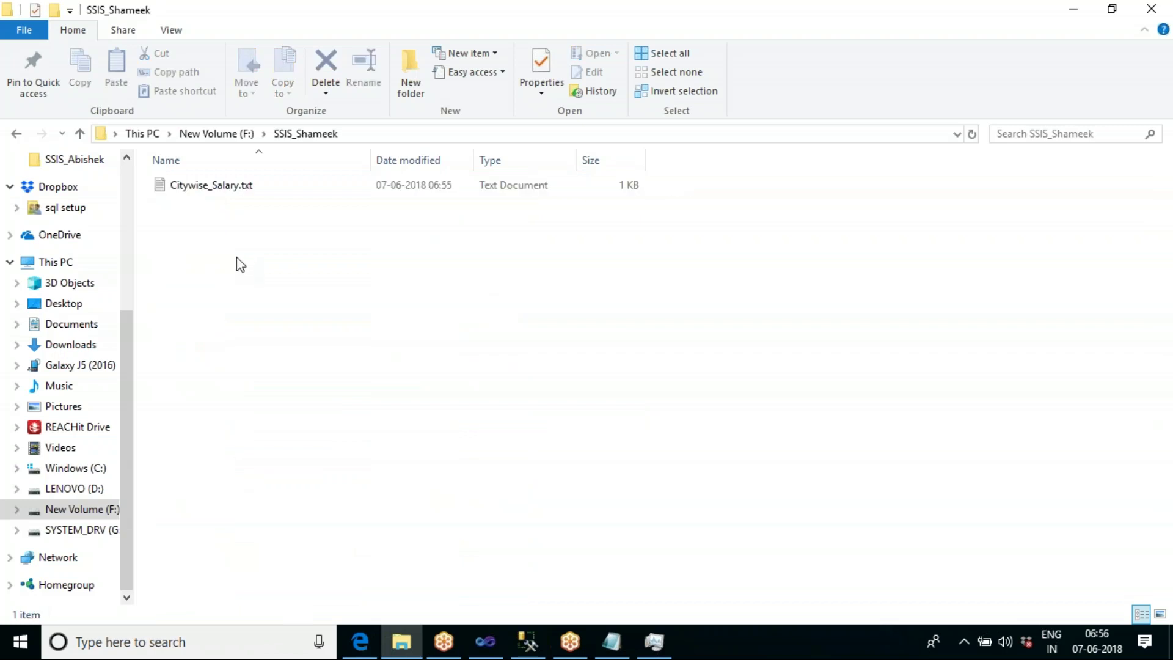
{"action": "double_click", "coordinate": [221, 189]}
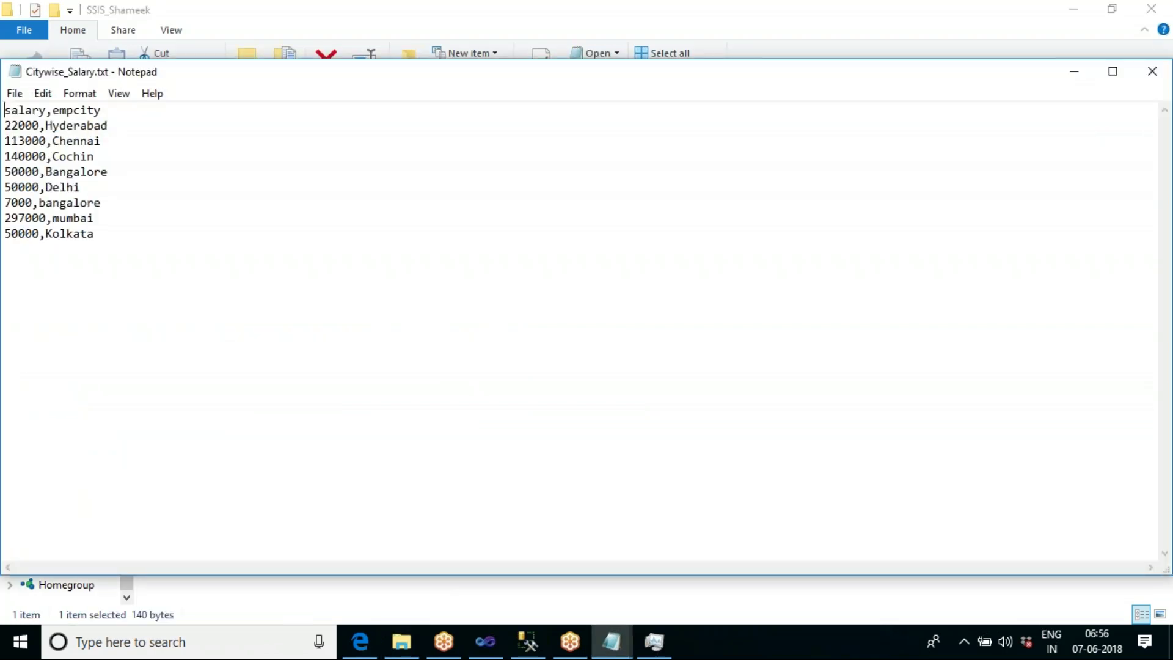
Examine the city rows in Citywise_Salary.txt, comparing the capitalised Bangalore row with the lowercase bangalore row.
{"action": "left_click_drag", "start_coordinate": [307, 78], "coordinate": [410, 96]}
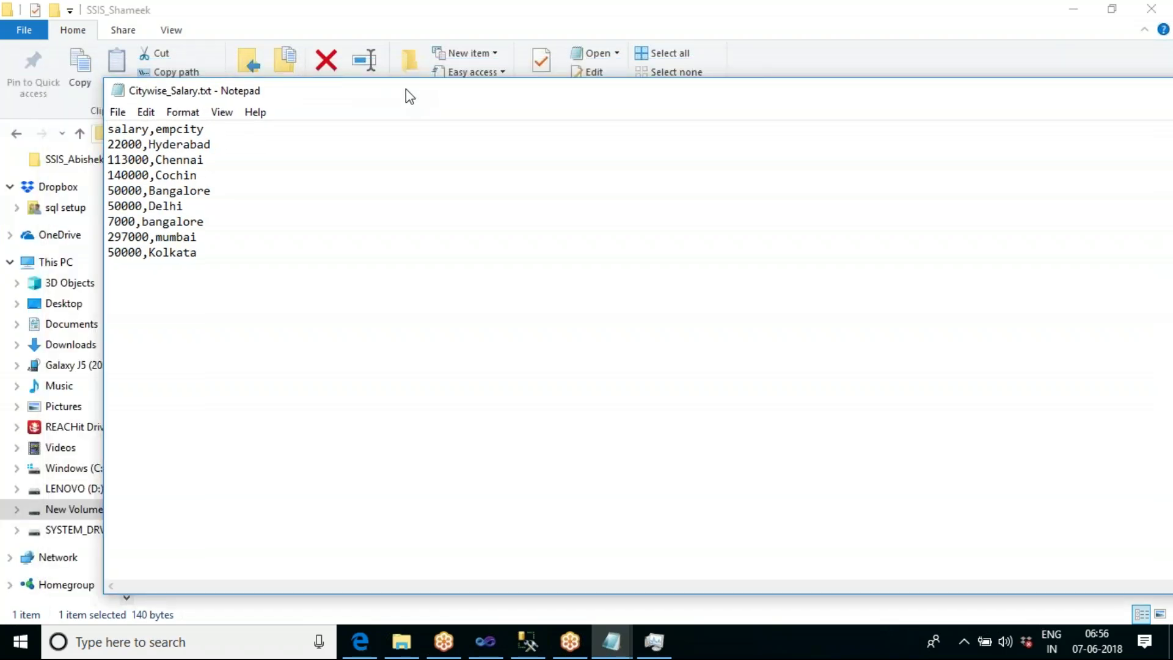
{"action": "left_click_drag", "start_coordinate": [199, 253], "coordinate": [96, 211]}
{"action": "left_click_drag", "start_coordinate": [211, 191], "coordinate": [103, 145]}
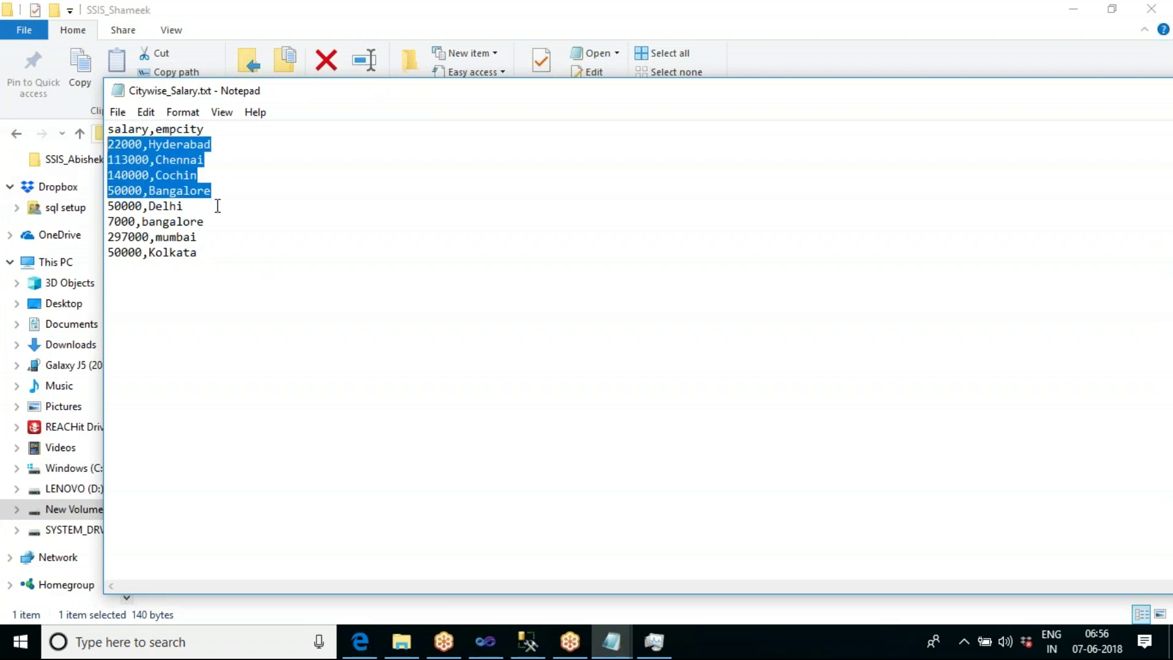
{"action": "left_click", "coordinate": [269, 217]}
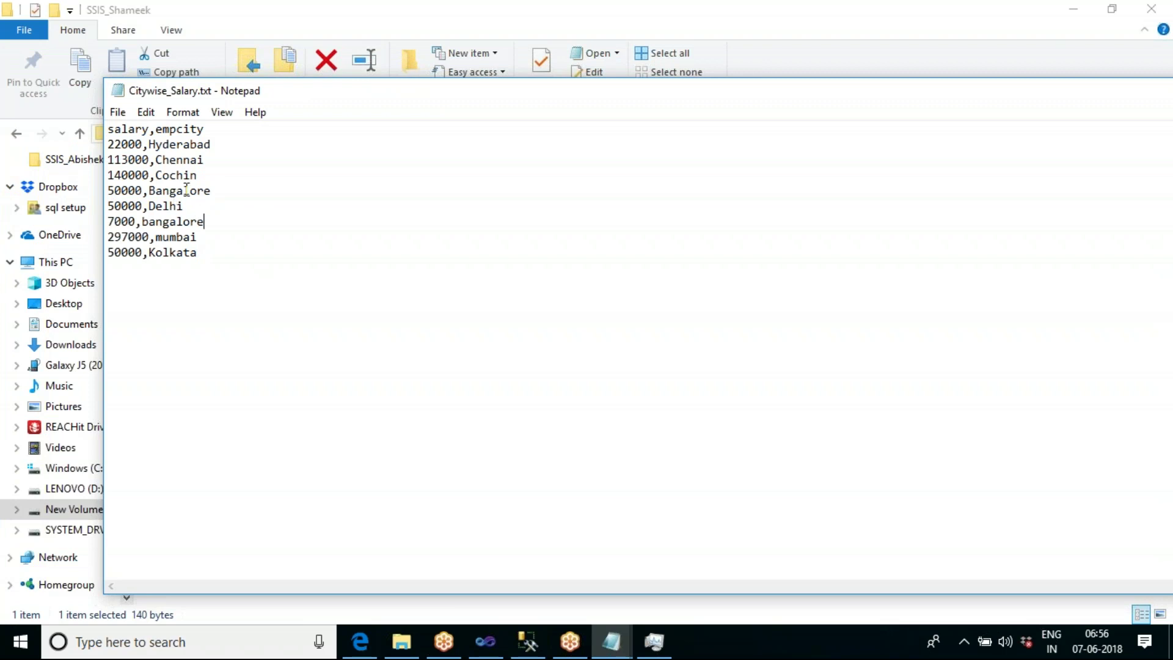
{"action": "left_click_drag", "start_coordinate": [213, 192], "coordinate": [108, 191]}
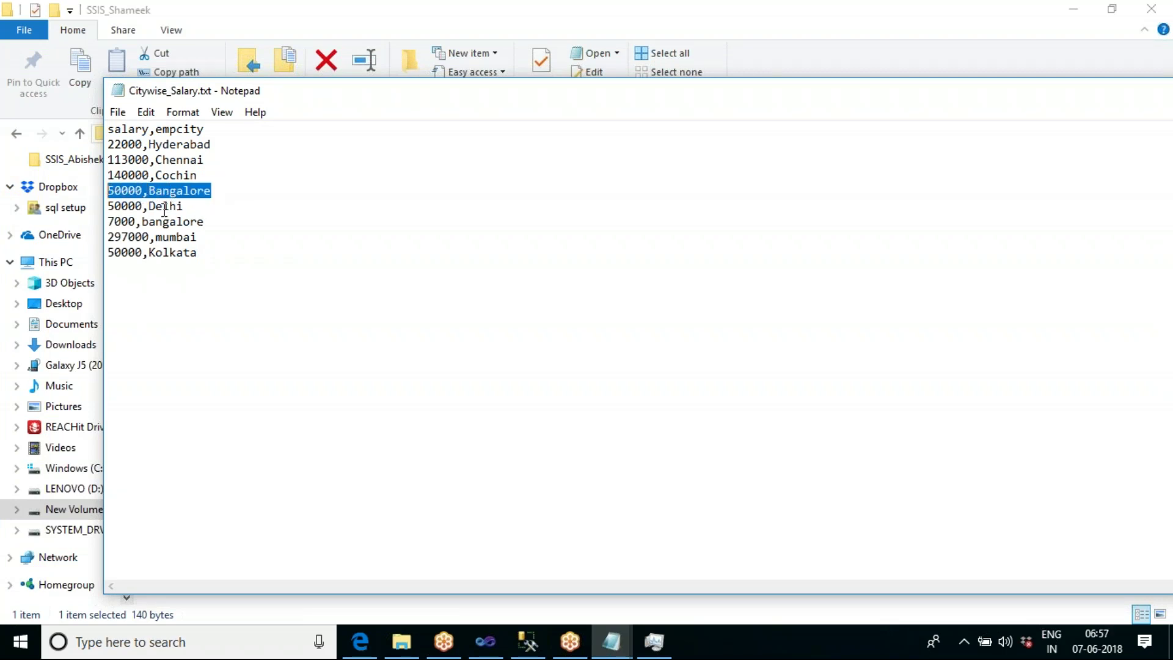
{"action": "left_click_drag", "start_coordinate": [206, 222], "coordinate": [102, 227]}
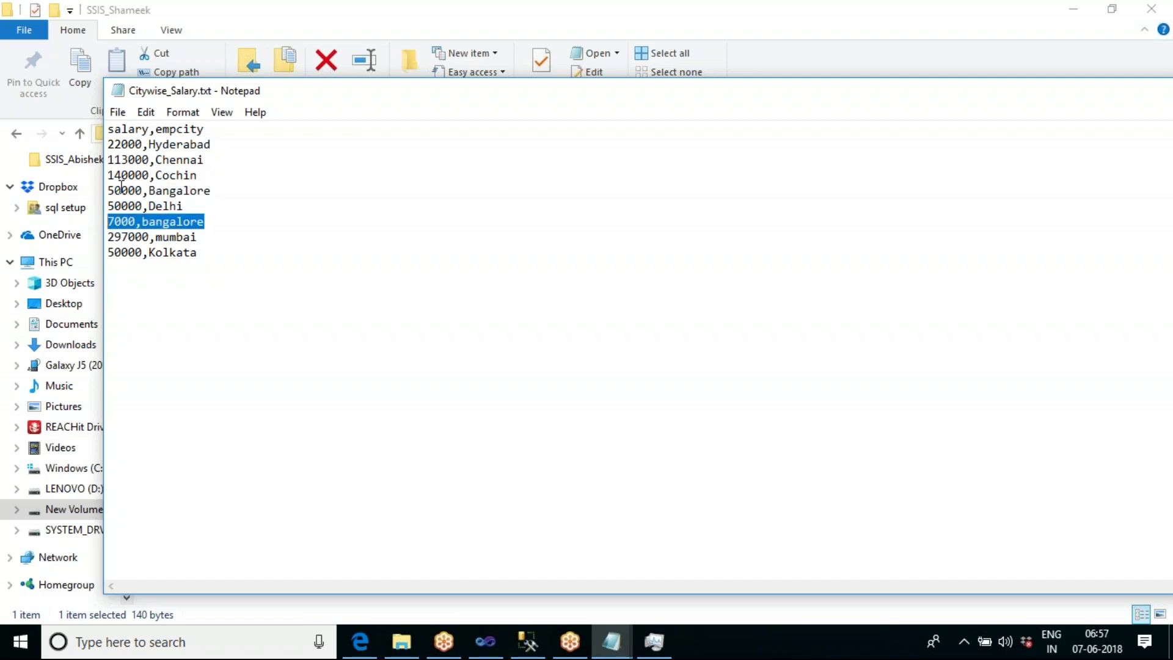
Check the Bangalore total in the SQL Server Management Studio results against the rows in Citywise_Salary.txt.
{"action": "left_click", "coordinate": [529, 642]}
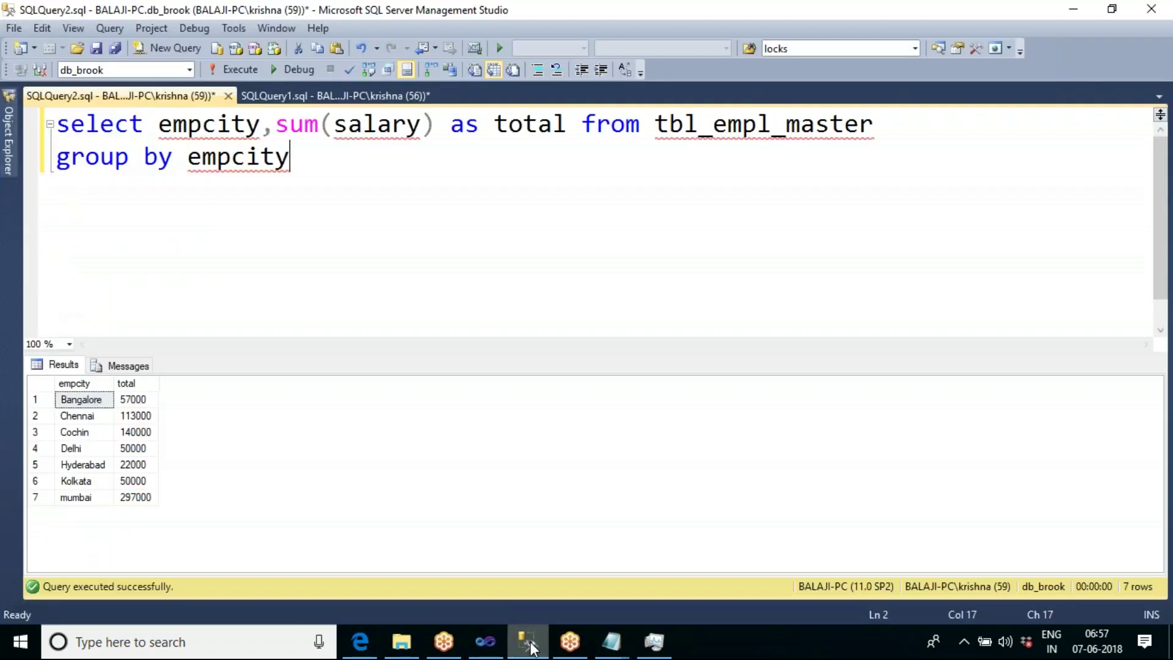
{"action": "left_click", "coordinate": [83, 404]}
{"action": "left_click", "coordinate": [152, 400]}
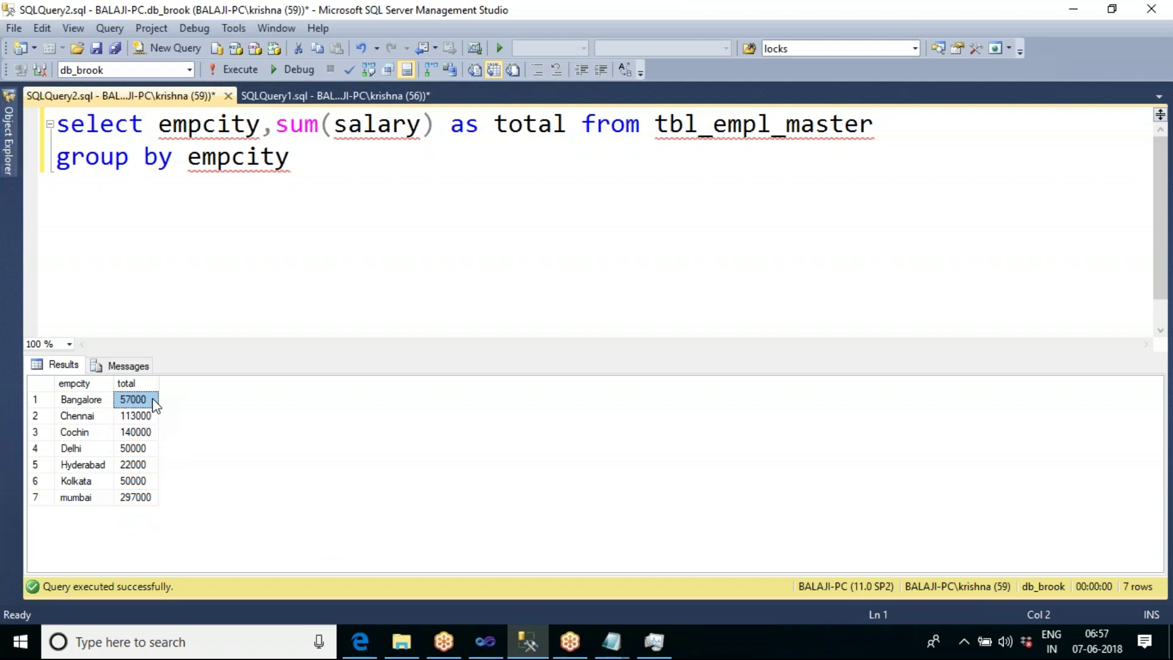
{"action": "left_click", "coordinate": [631, 642]}
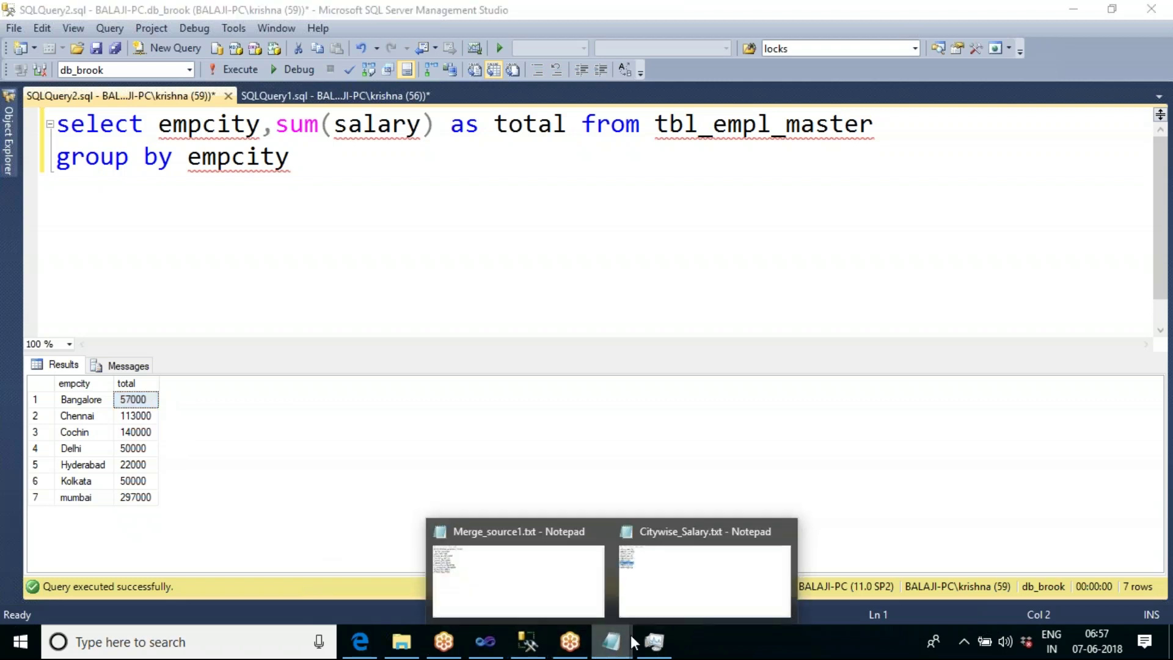
{"action": "left_click", "coordinate": [673, 596]}
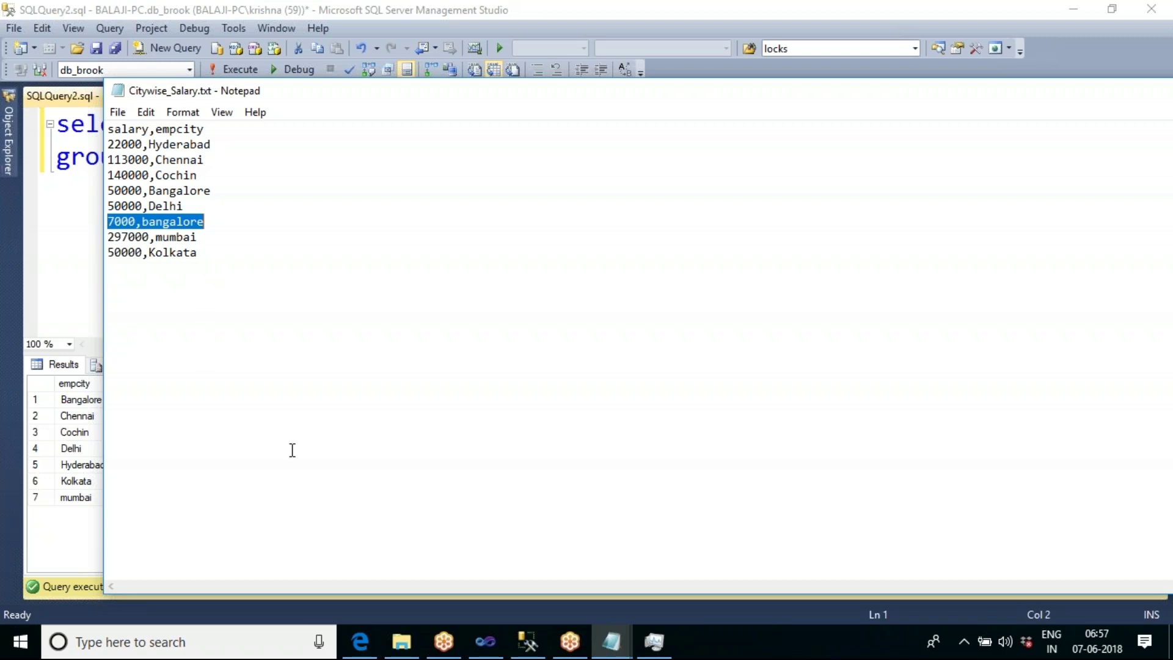
In SQL Server Management Studio, add and run only the query select * from tbl_empl_master where empcity like 'bangalore'.
{"action": "left_click", "coordinate": [534, 639]}
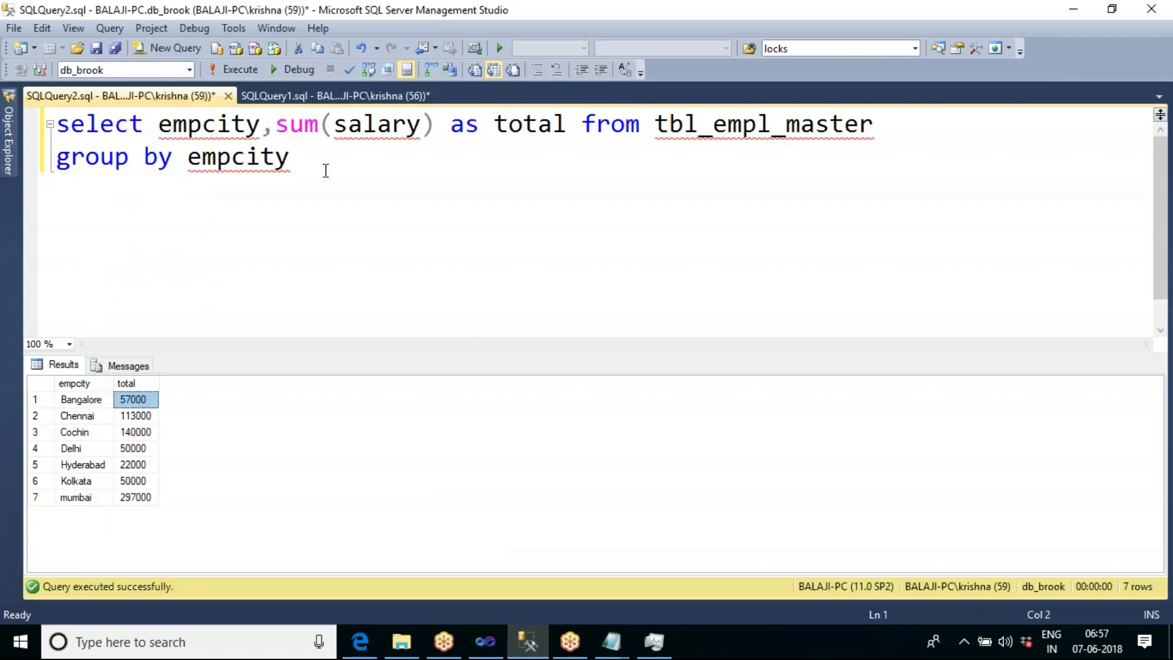
{"action": "left_click", "coordinate": [306, 165]}
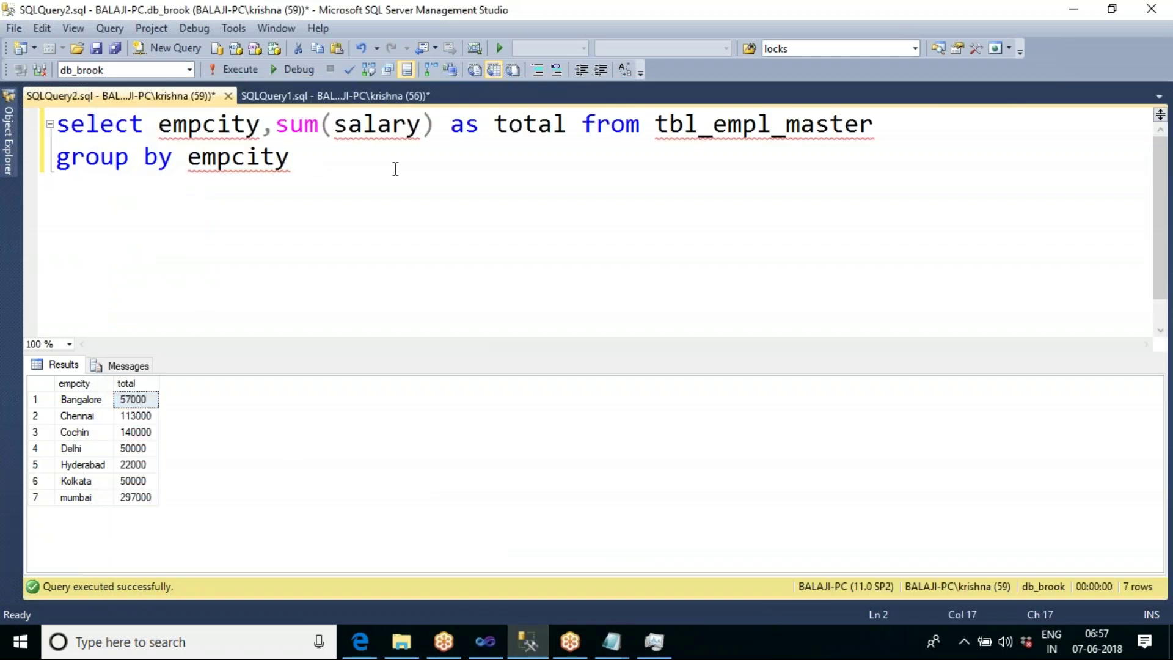
{"action": "key", "text": "Return"}
{"action": "key", "text": "Return"}
{"action": "type", "text": "s"}
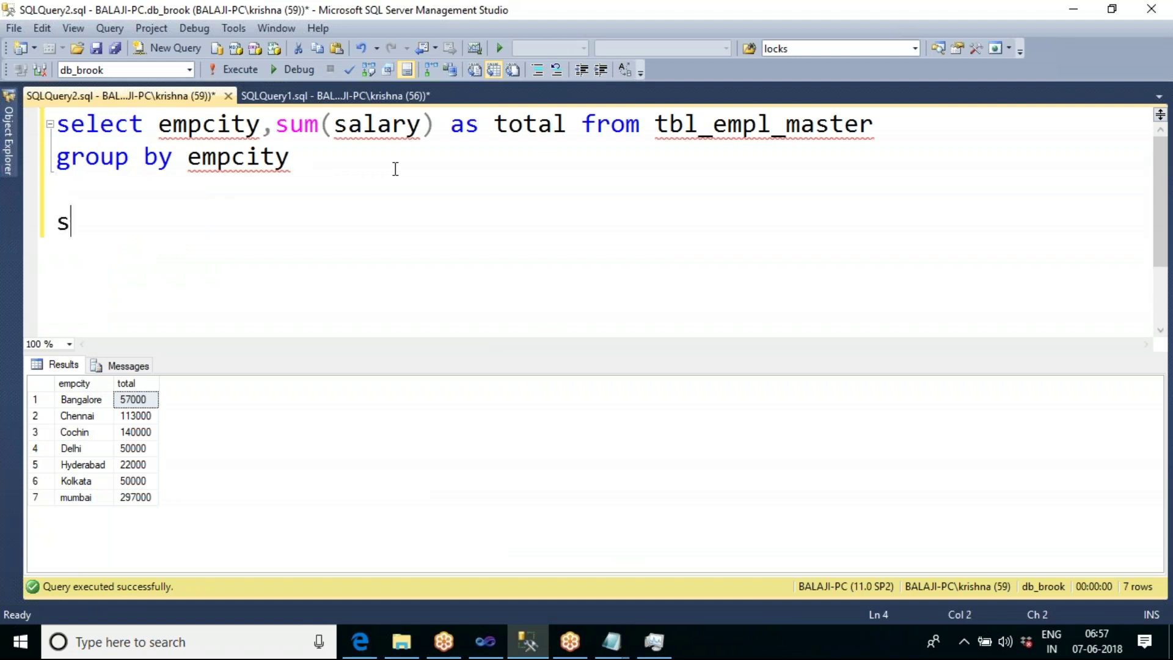
{"action": "type", "text": "elect *"}
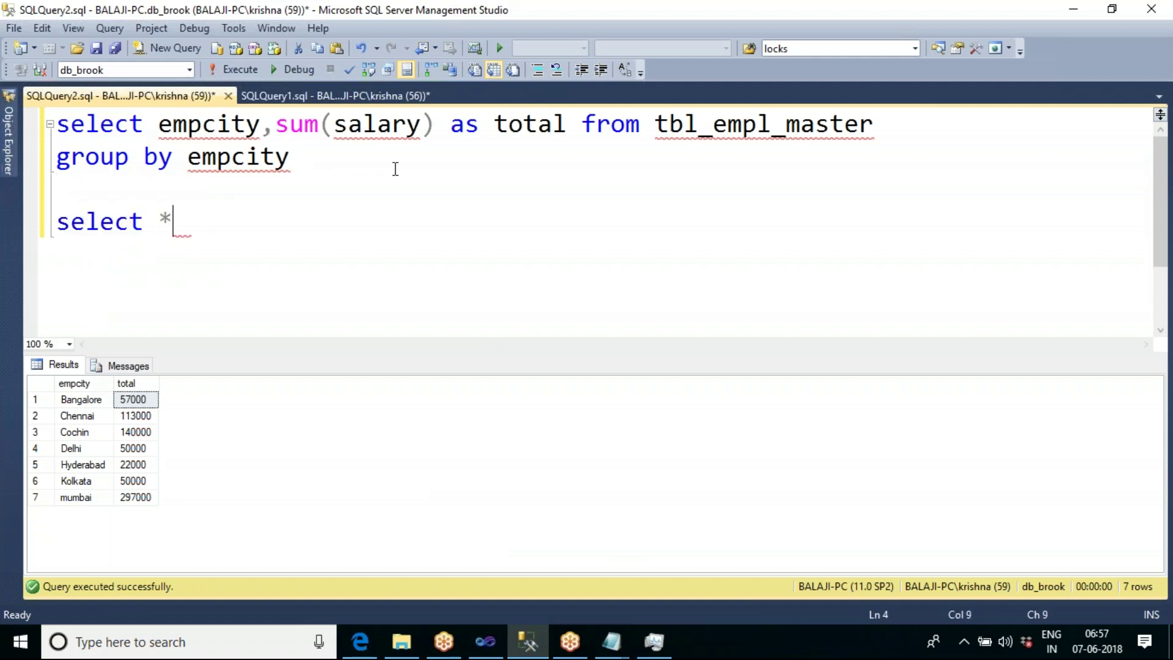
{"action": "type", "text": " from tbl"}
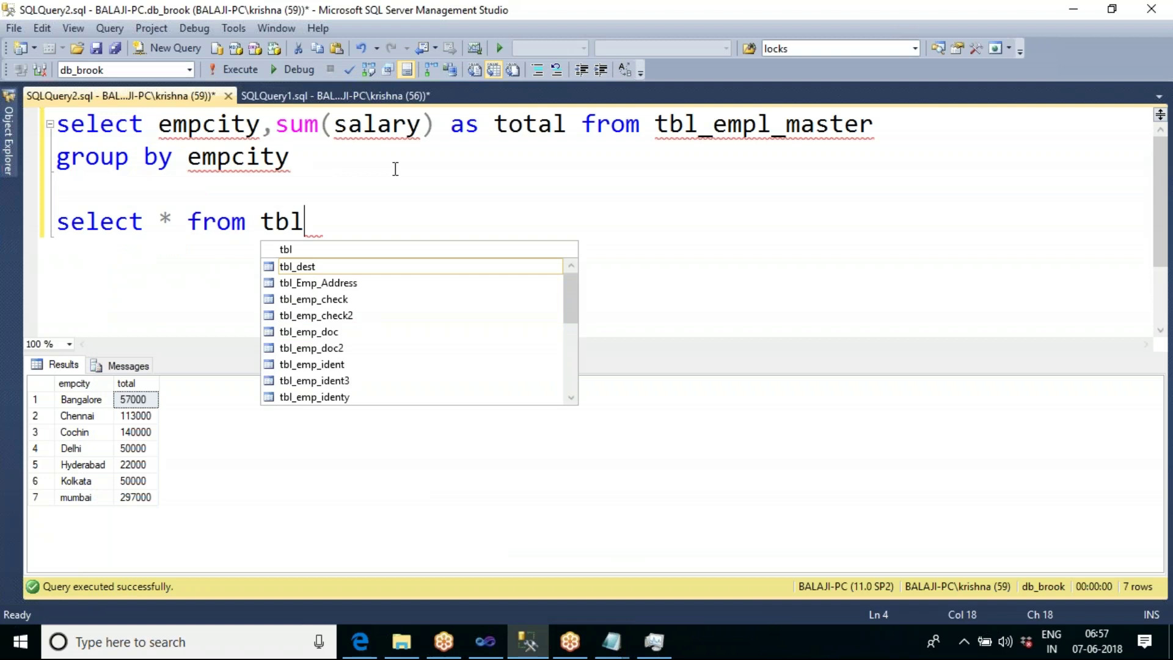
{"action": "type", "text": "_empl"}
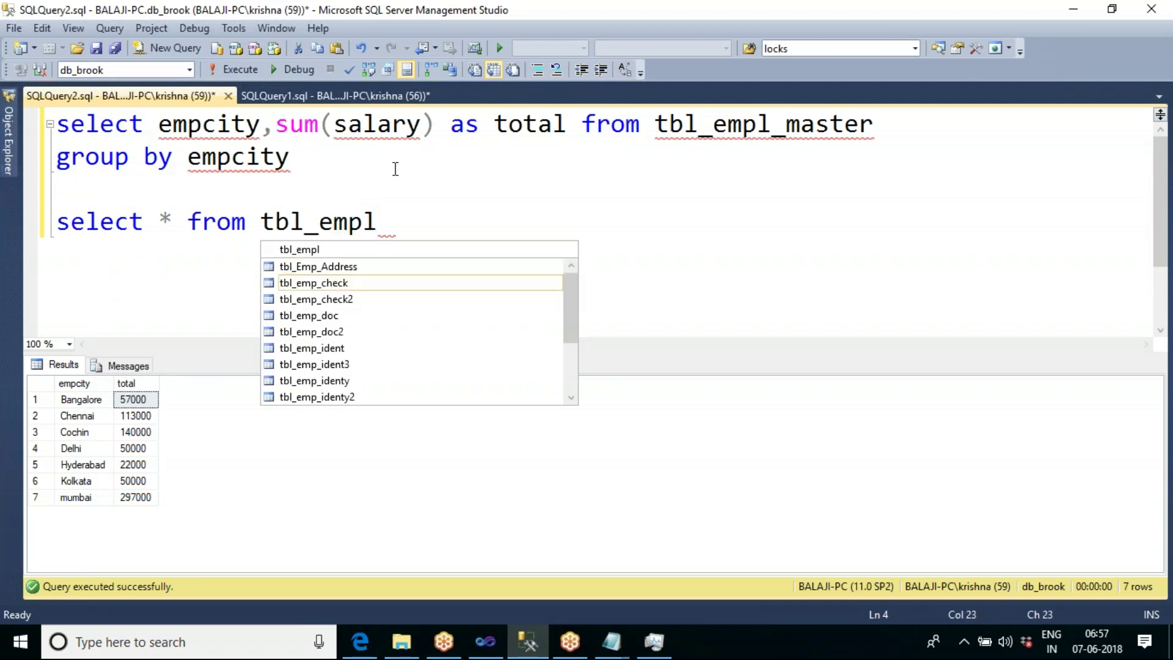
{"action": "type", "text": "_master wher e"}
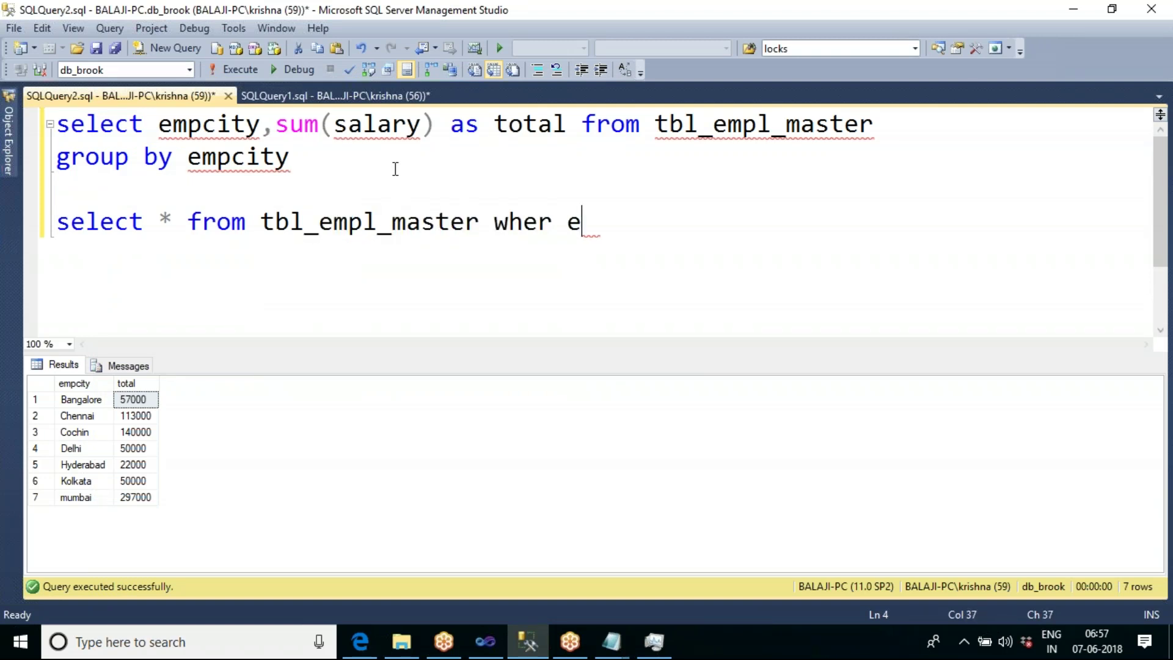
{"action": "key", "text": "BackSpace"}
{"action": "key", "text": "BackSpace"}
{"action": "type", "text": "e empcity lik"}
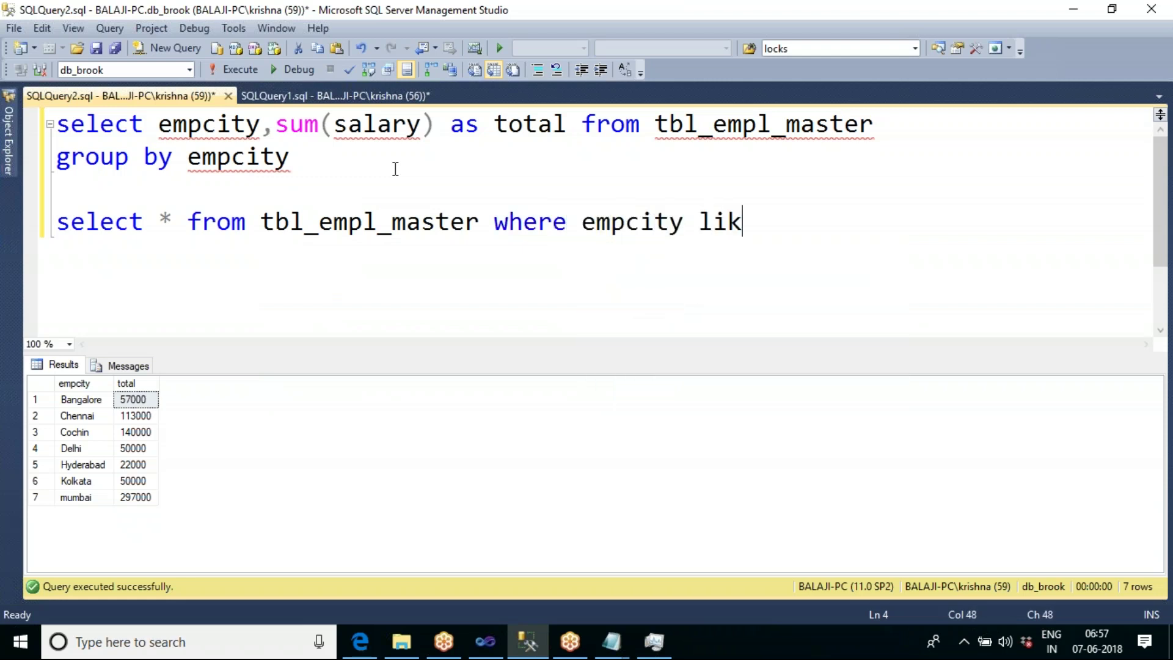
{"action": "type", "text": "e 'ban"}
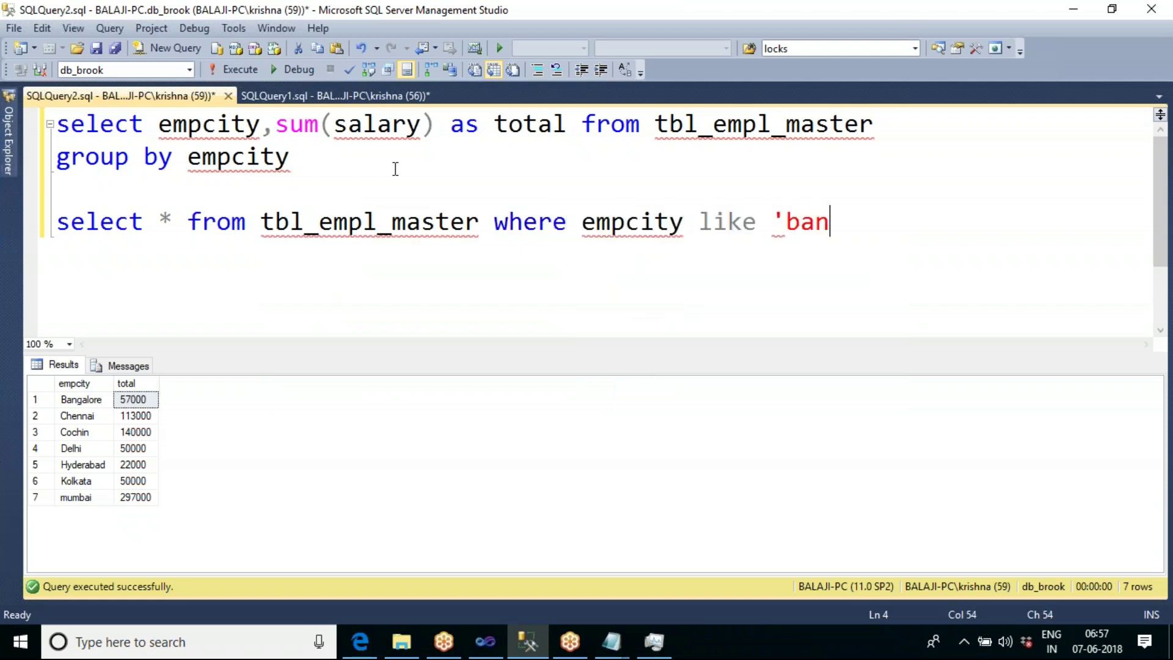
{"action": "type", "text": "galore'"}
{"action": "key", "text": "shift+Home"}
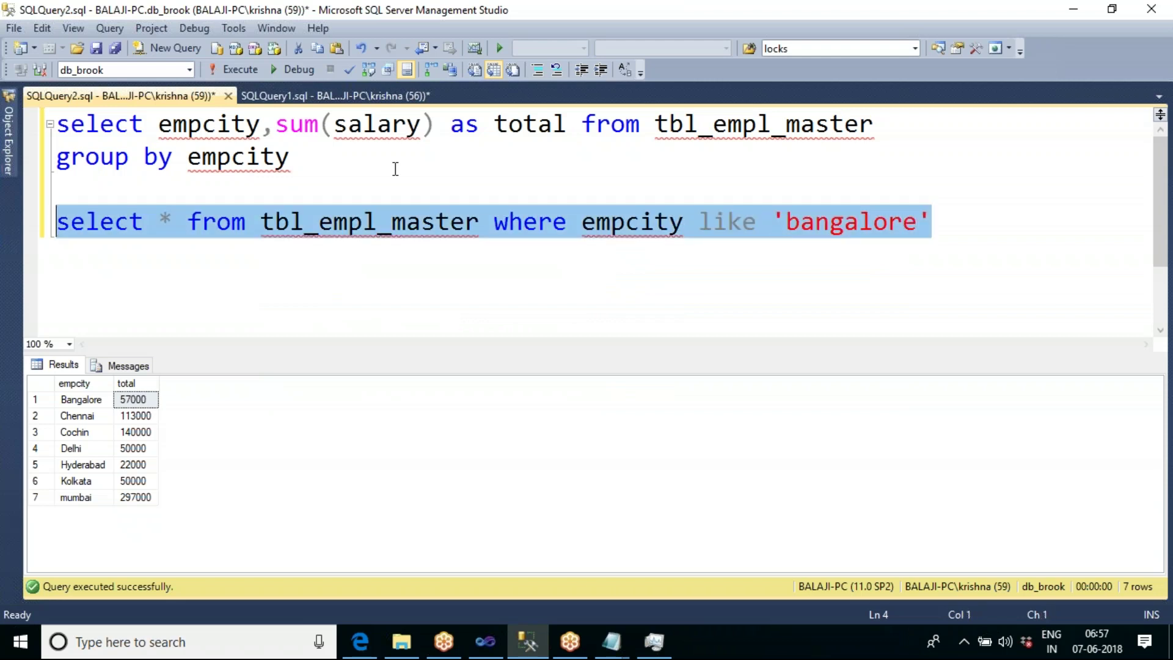
{"action": "key", "text": "F5"}
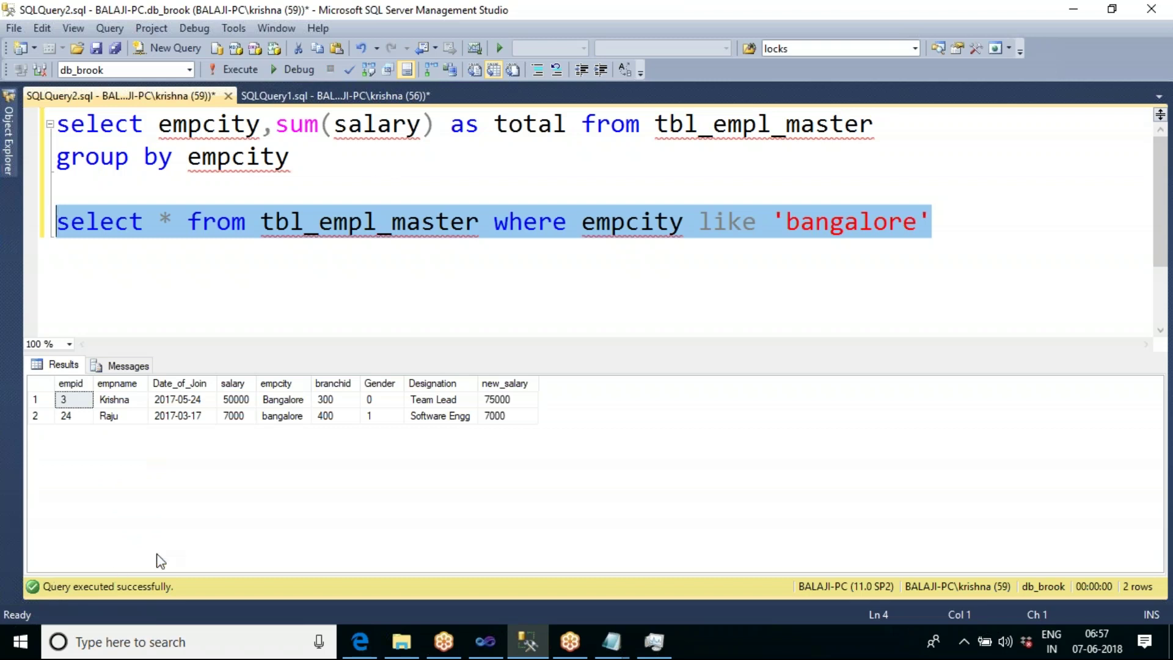
Compare the empcity spelling in the two result rows, and return to Citywise_Salary.txt in Notepad.
{"action": "left_click", "coordinate": [293, 404]}
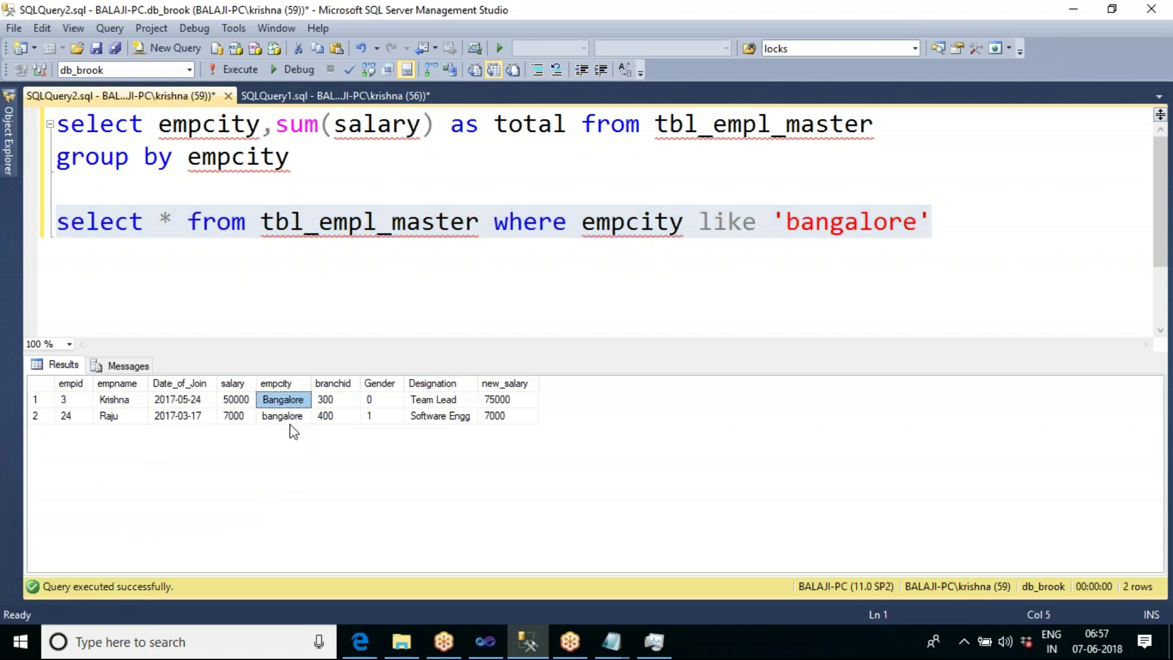
{"action": "left_click", "coordinate": [281, 419]}
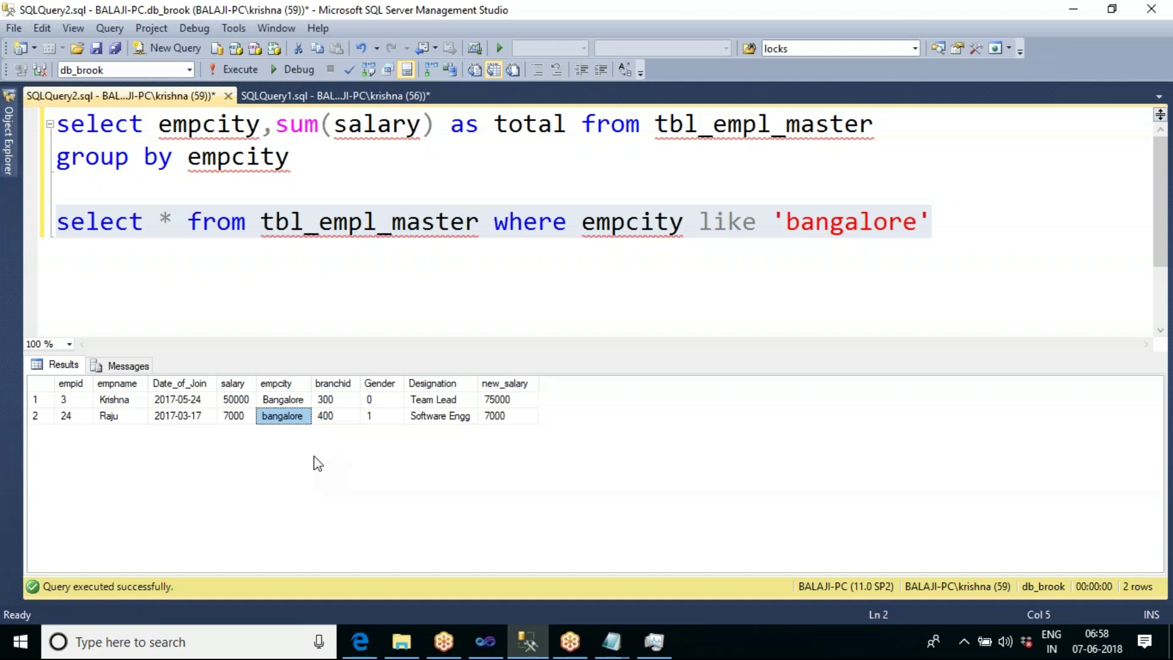
{"action": "left_click", "coordinate": [287, 402]}
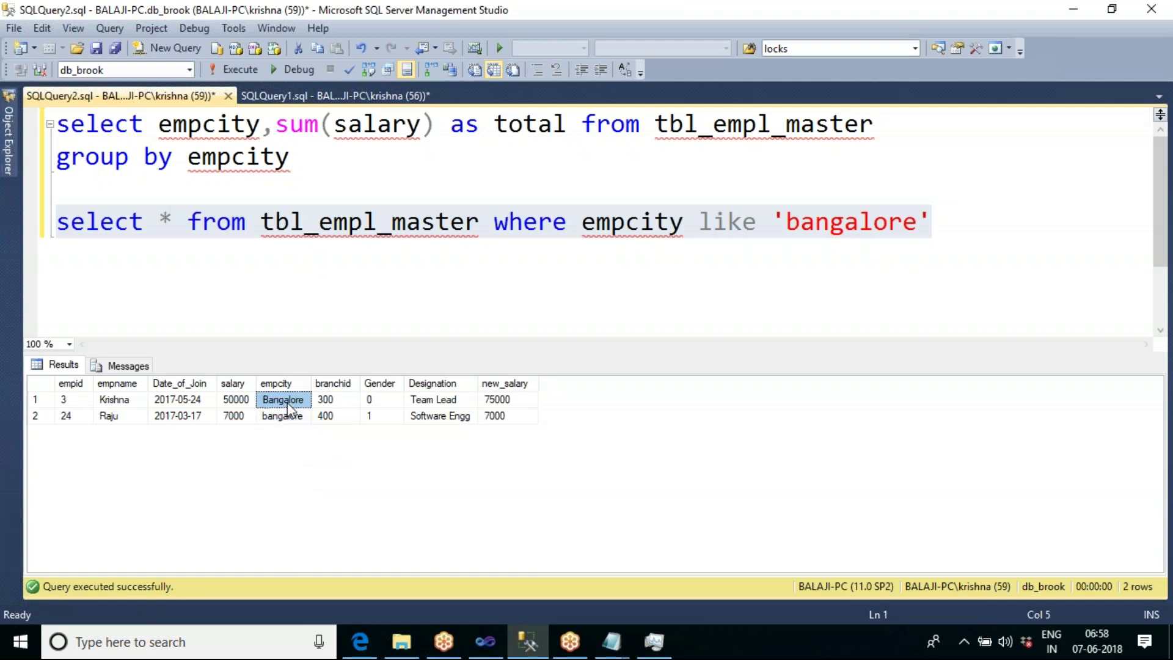
{"action": "left_click", "coordinate": [291, 420]}
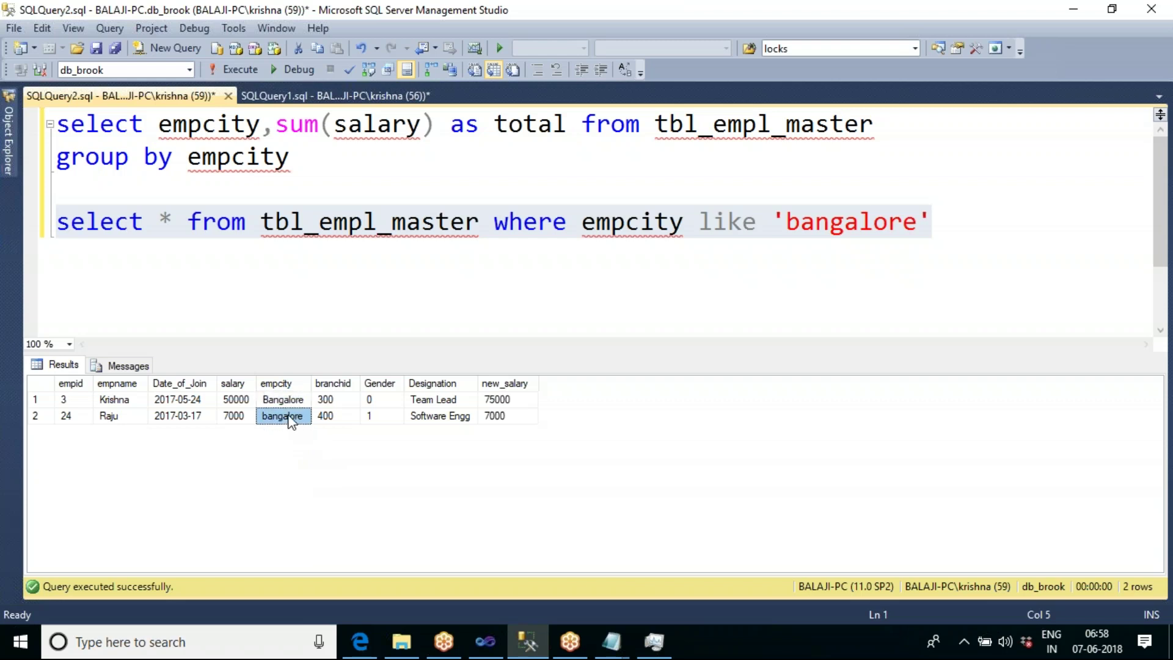
{"action": "left_click", "coordinate": [610, 641]}
{"action": "left_click", "coordinate": [649, 590]}
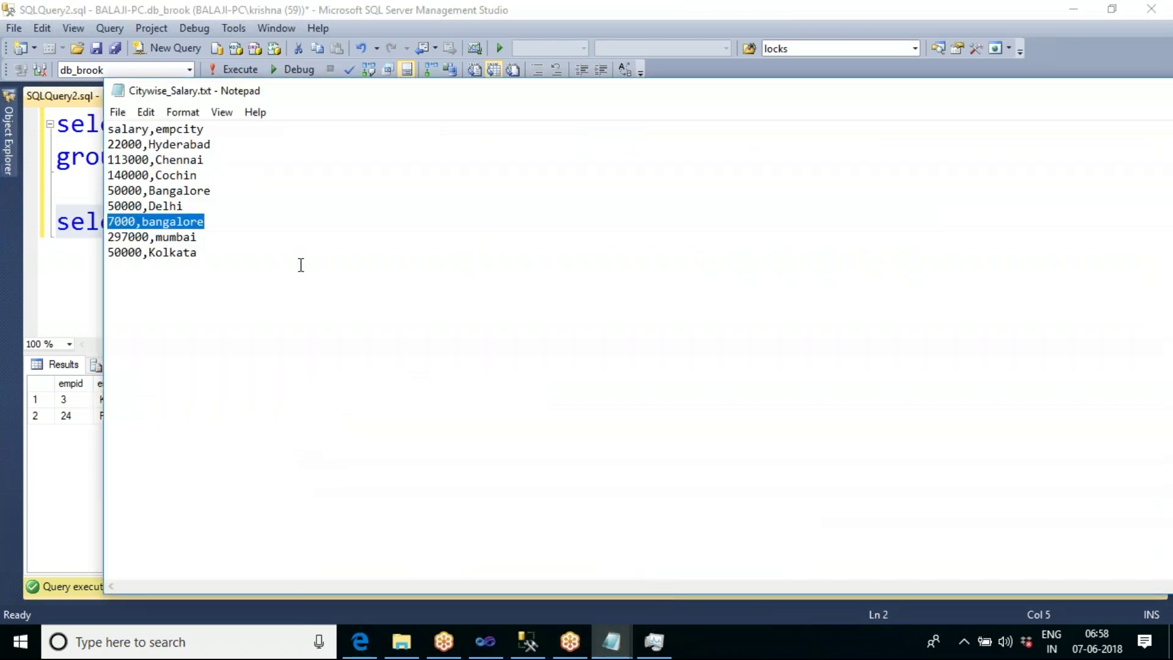
Compare the lowercase bangalore row with the capitalised Bangalore row in Citywise_Salary.txt, and close the file to return to the SQL query.
{"action": "left_click", "coordinate": [266, 259]}
{"action": "double_click", "coordinate": [184, 224]}
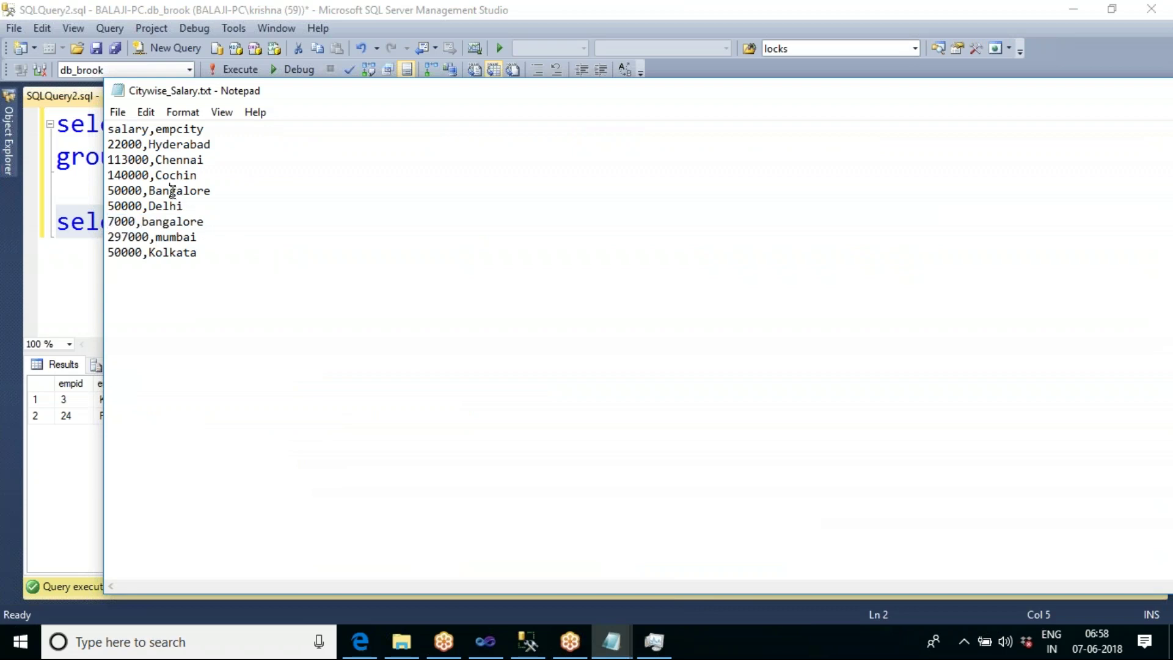
{"action": "double_click", "coordinate": [173, 192]}
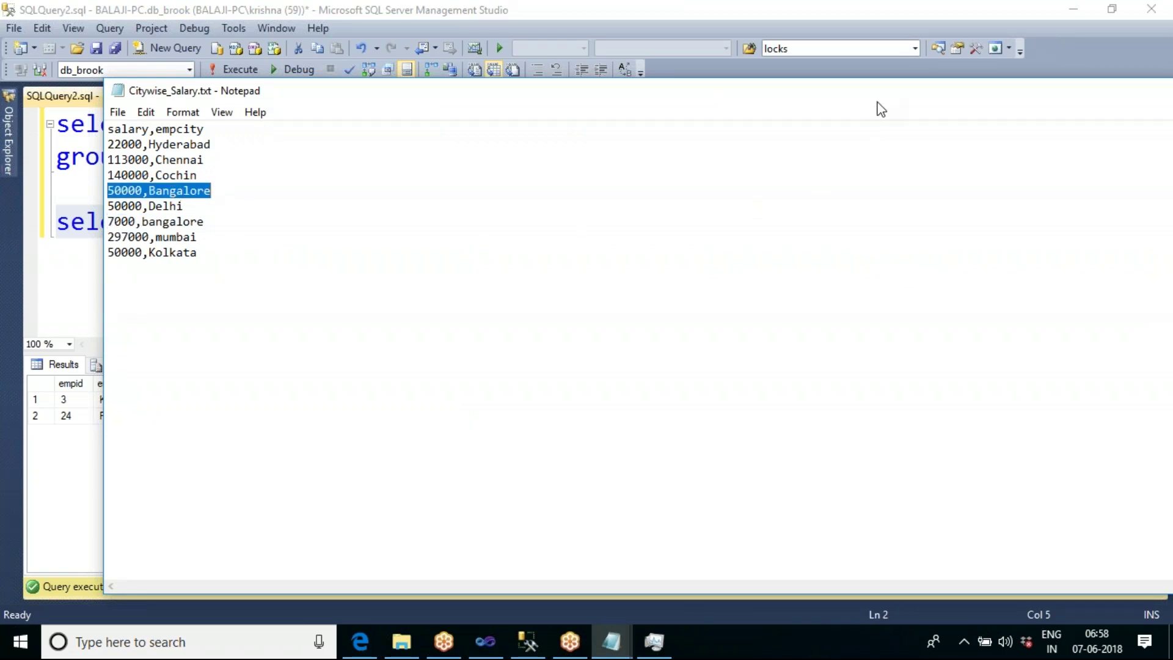
{"action": "left_click_drag", "start_coordinate": [878, 105], "coordinate": [792, 107]}
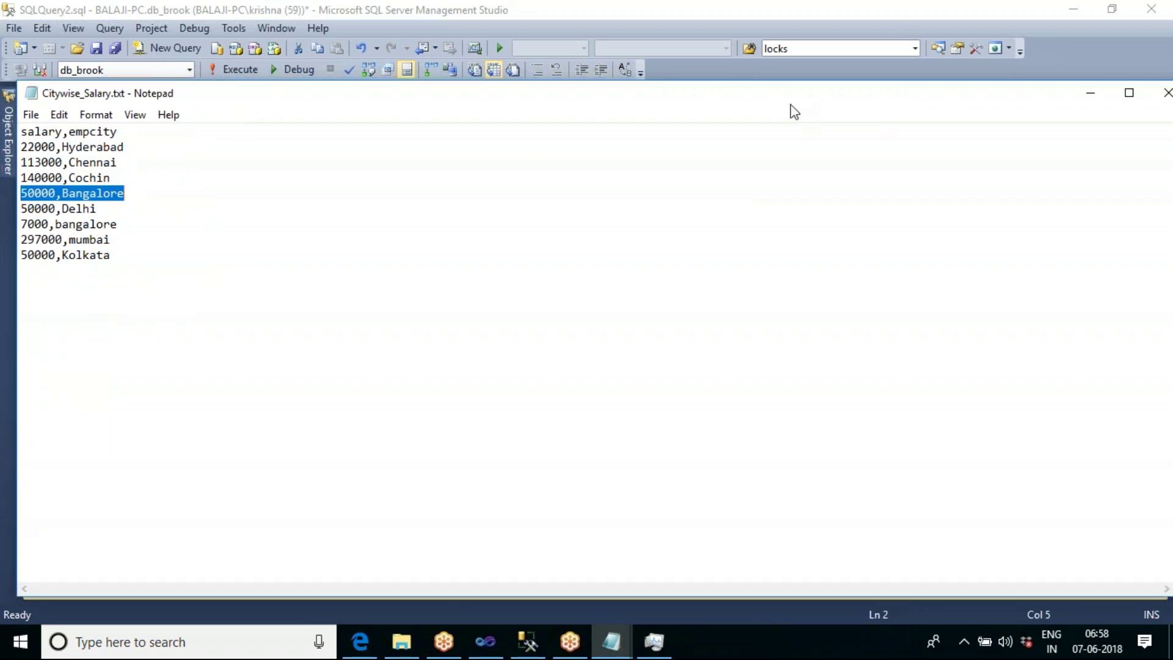
{"action": "left_click", "coordinate": [1167, 94]}
{"action": "left_click", "coordinate": [282, 275]}
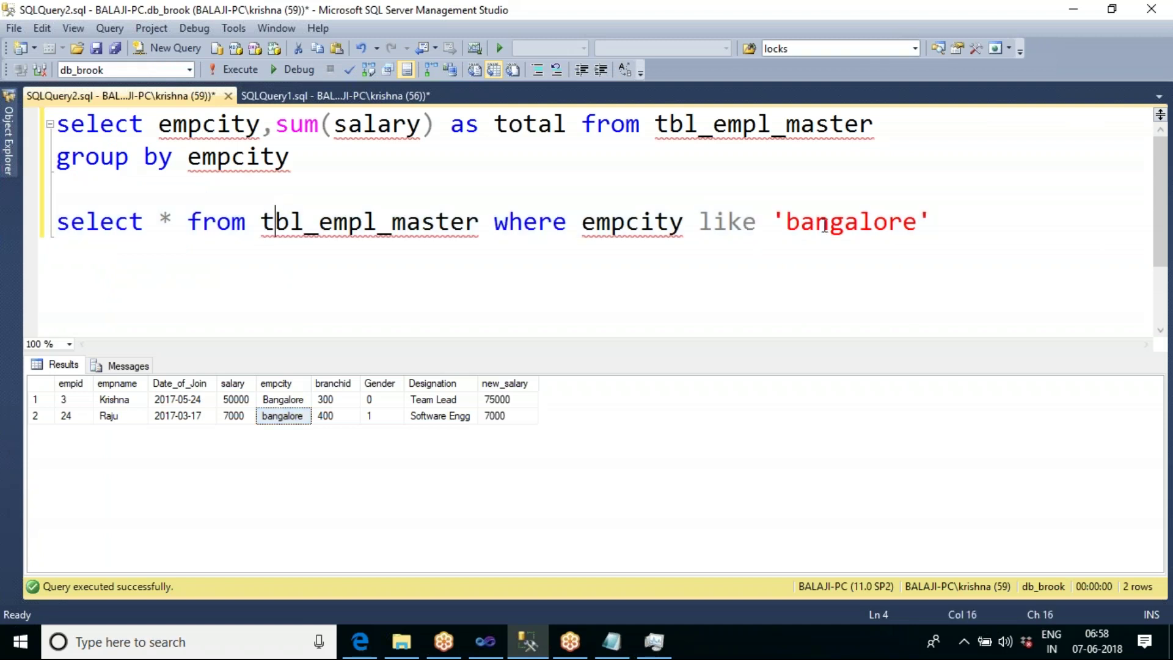
Switch to Visual Studio, stop debugging the package, and open the Aggregate transformation for editing.
{"action": "left_click", "coordinate": [485, 649]}
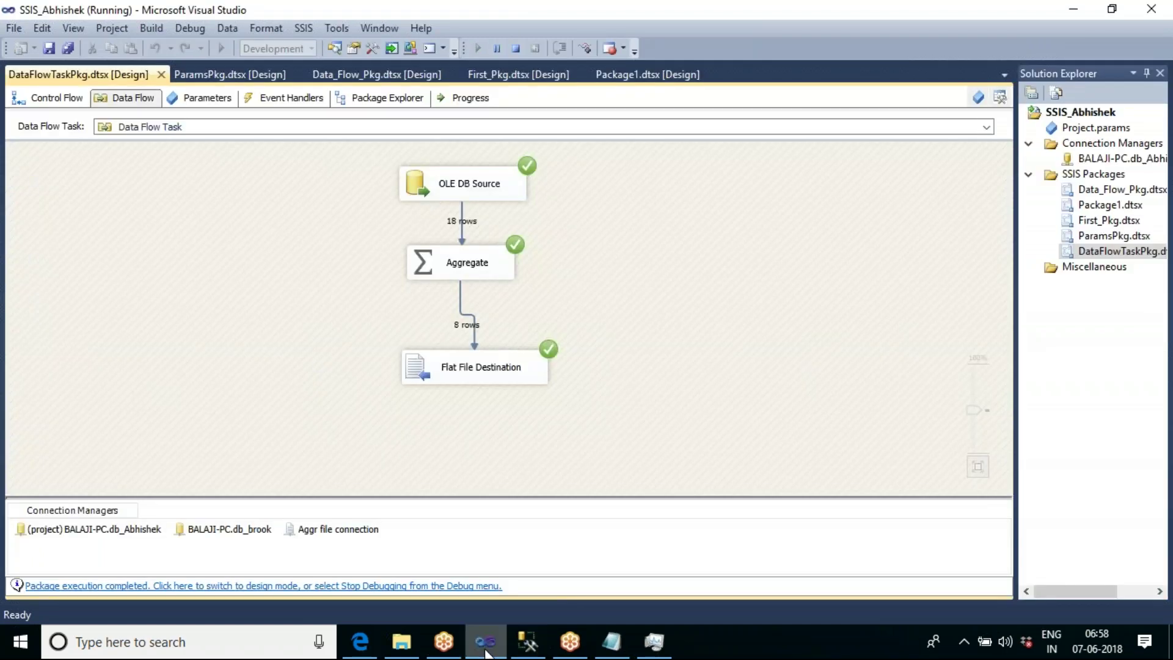
{"action": "left_click", "coordinate": [516, 51]}
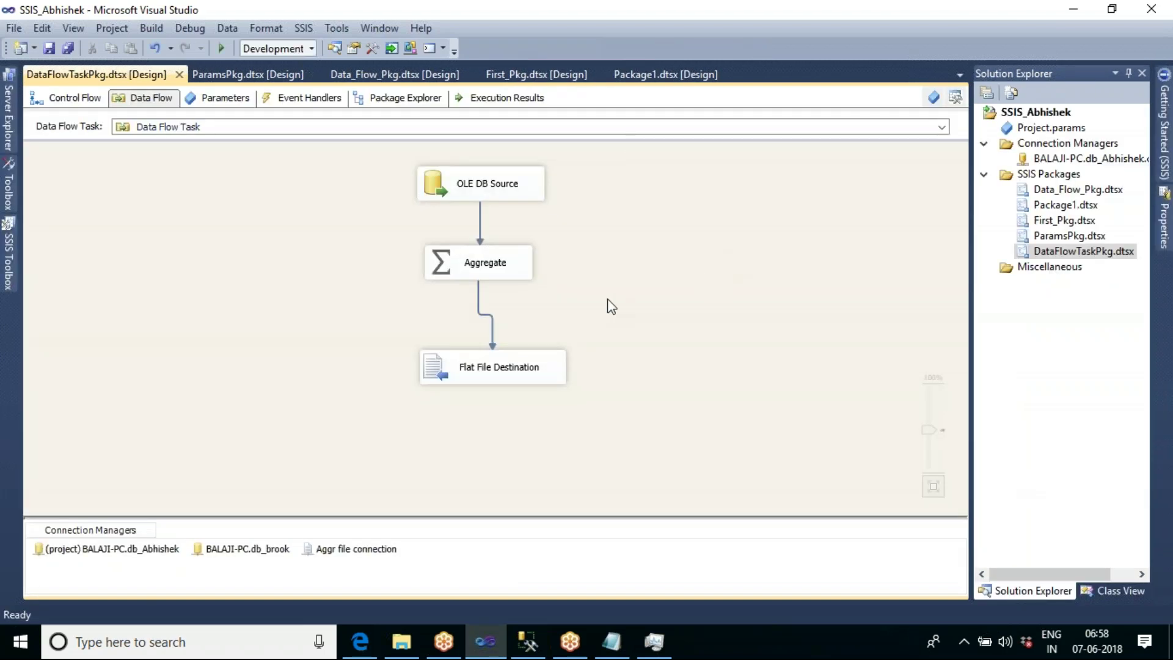
{"action": "double_click", "coordinate": [505, 266]}
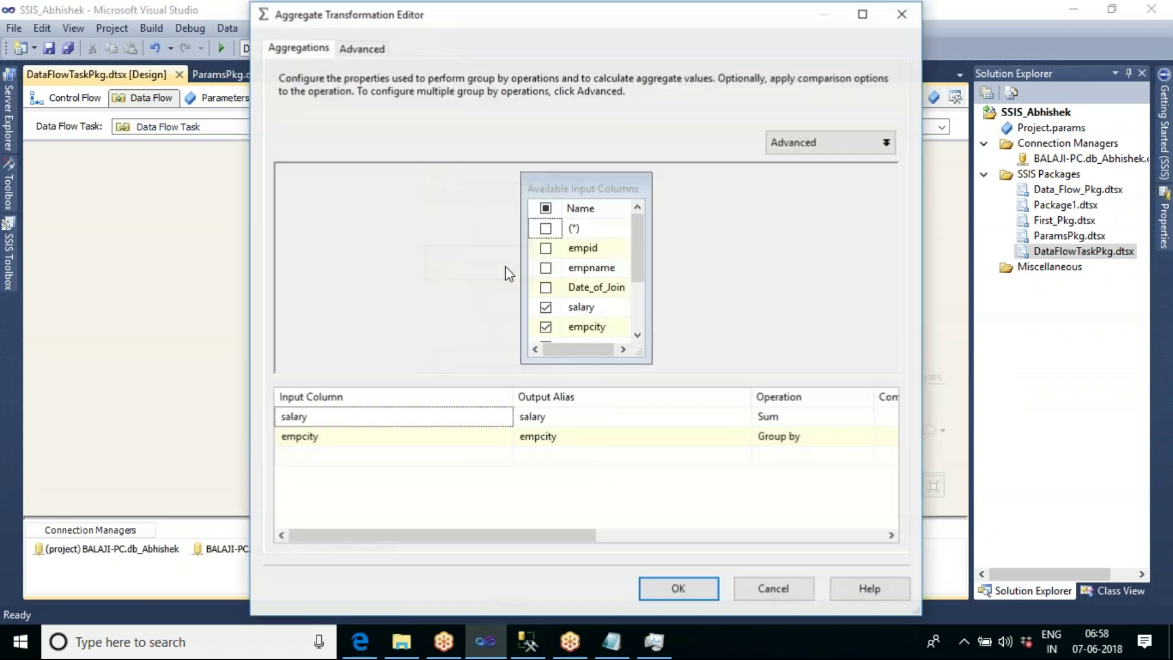
Set the comparison flags of the empcity Group by row to Ignore case in the Aggregate transformation.
{"action": "left_click", "coordinate": [420, 443]}
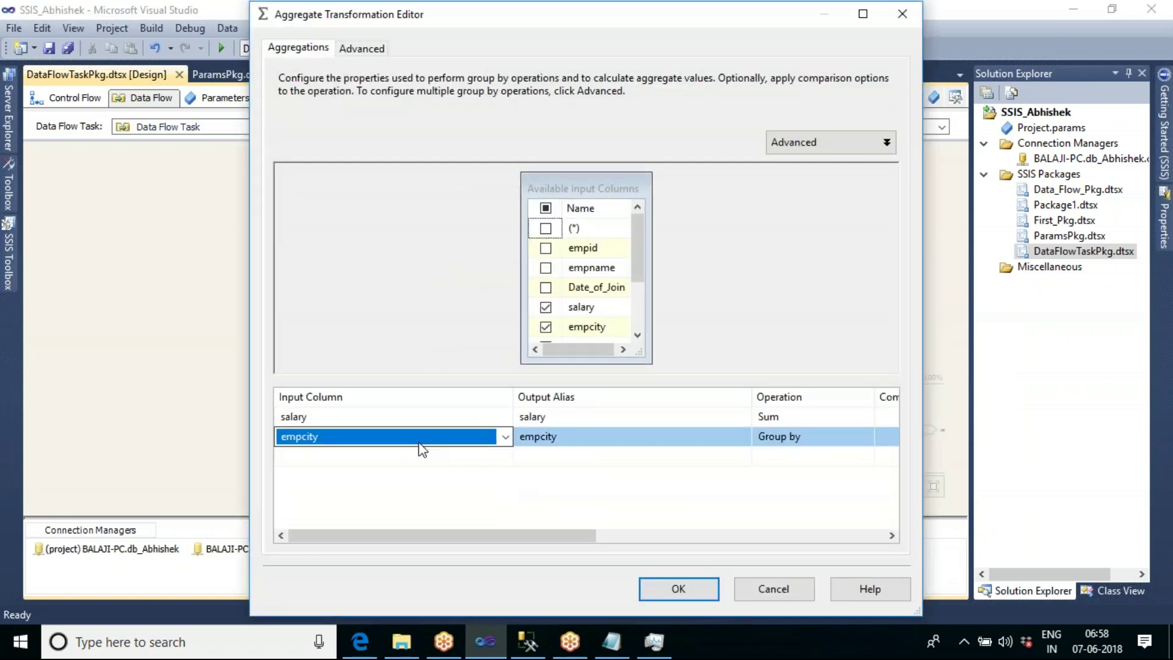
{"action": "left_click_drag", "start_coordinate": [515, 538], "coordinate": [482, 539]}
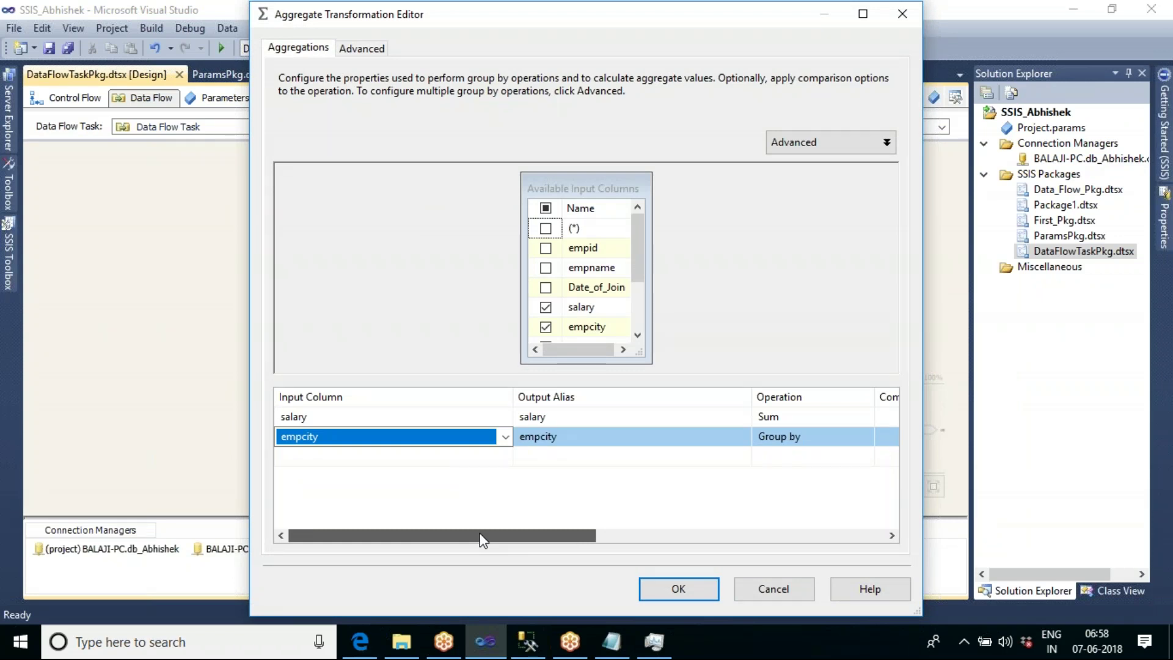
{"action": "left_click_drag", "start_coordinate": [492, 541], "coordinate": [602, 536]}
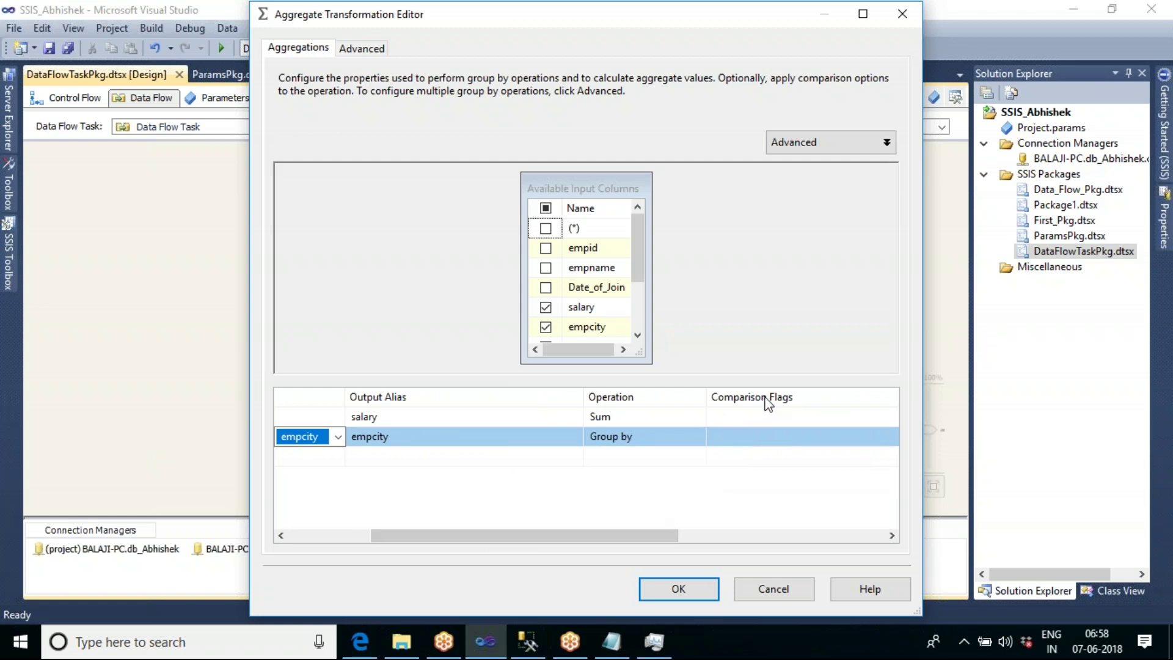
{"action": "left_click", "coordinate": [777, 438]}
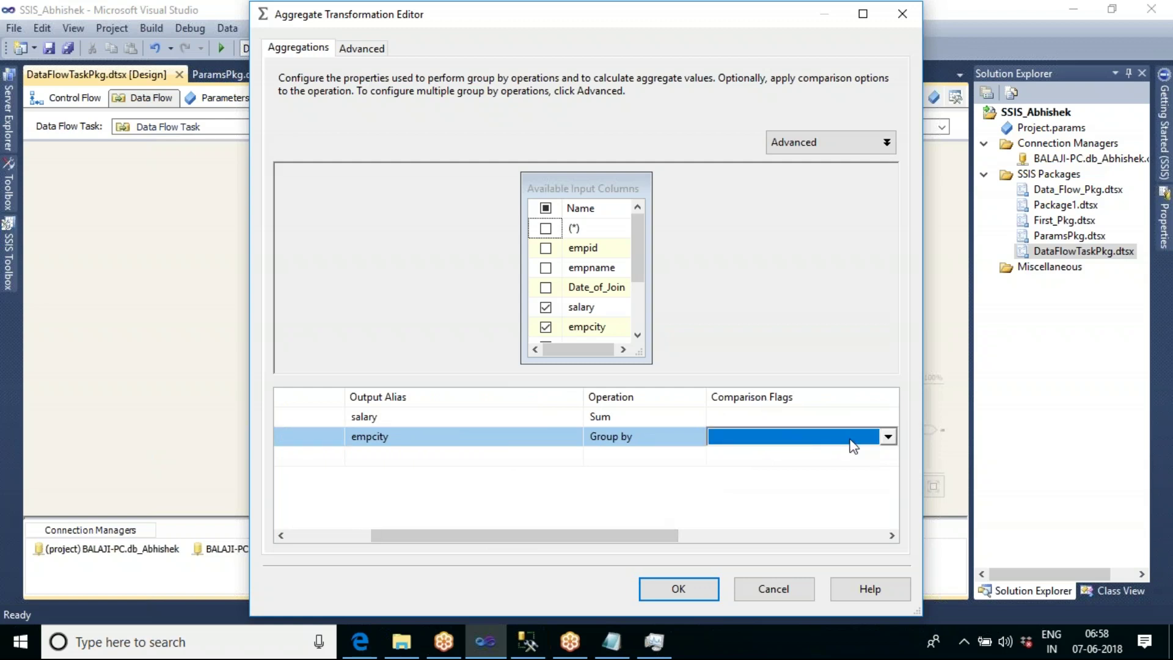
{"action": "left_click", "coordinate": [888, 436]}
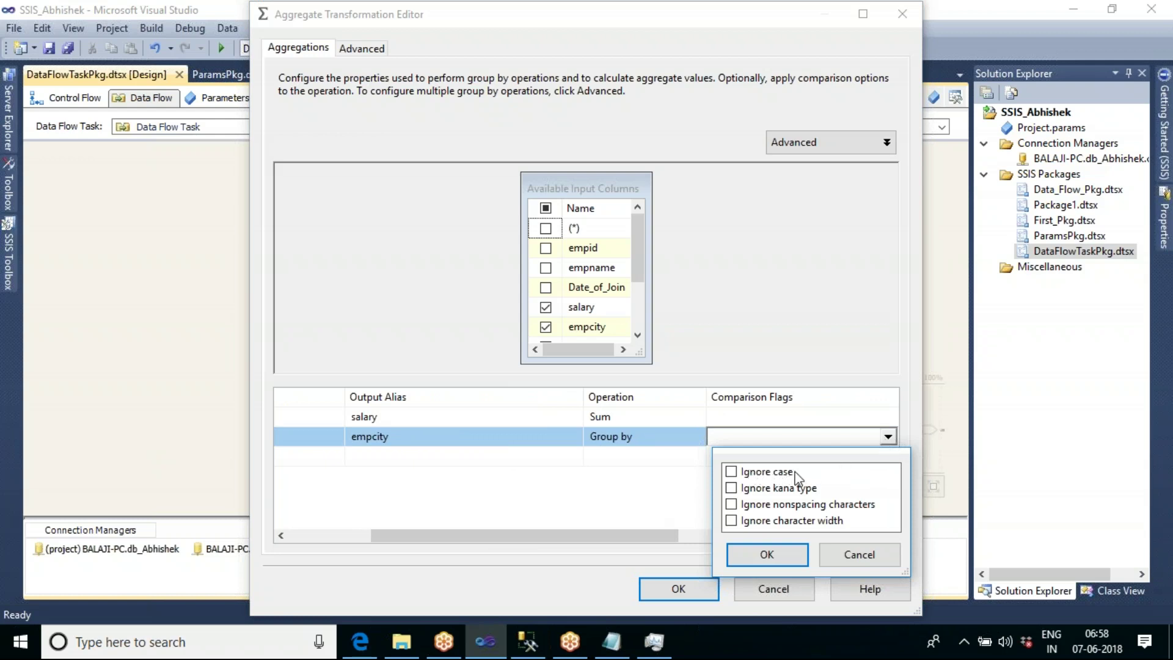
{"action": "left_click", "coordinate": [731, 472]}
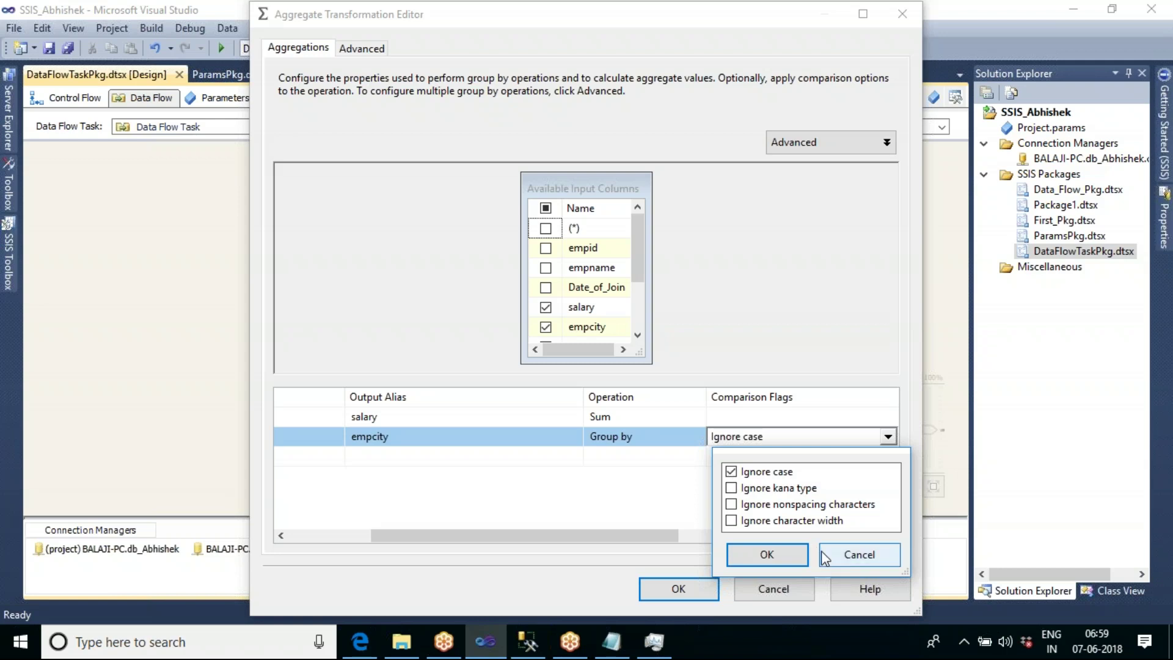
{"action": "left_click", "coordinate": [766, 556]}
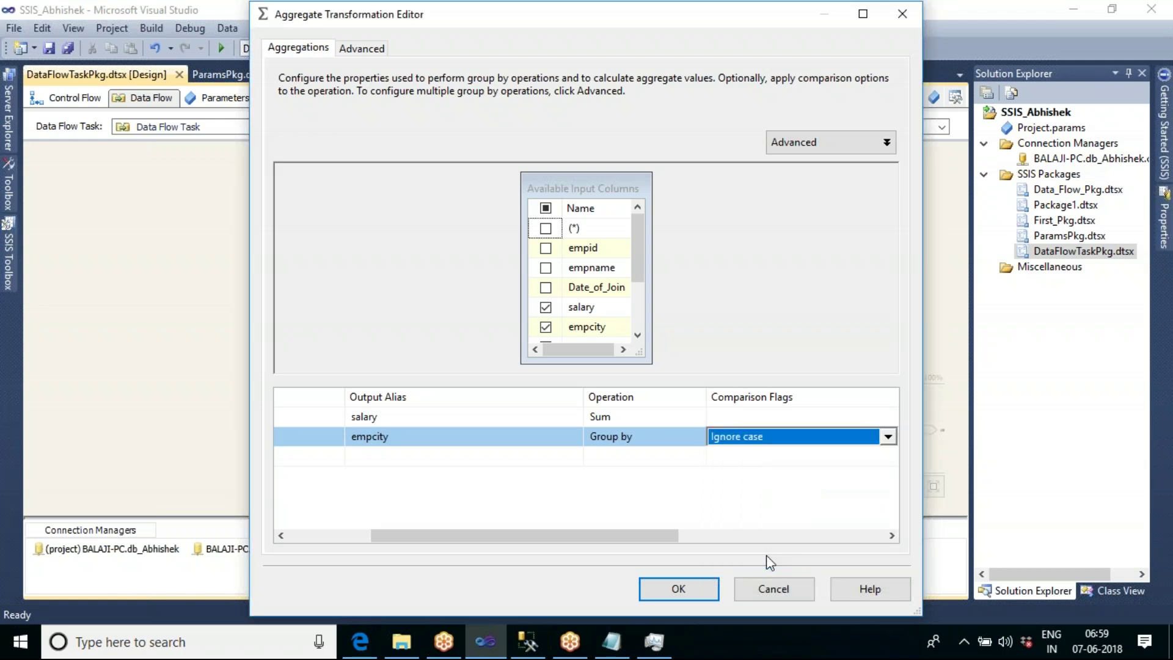
Review the comparison flags for the salary and empcity rows, and accept the Aggregate transformation settings.
{"action": "left_click", "coordinate": [635, 416]}
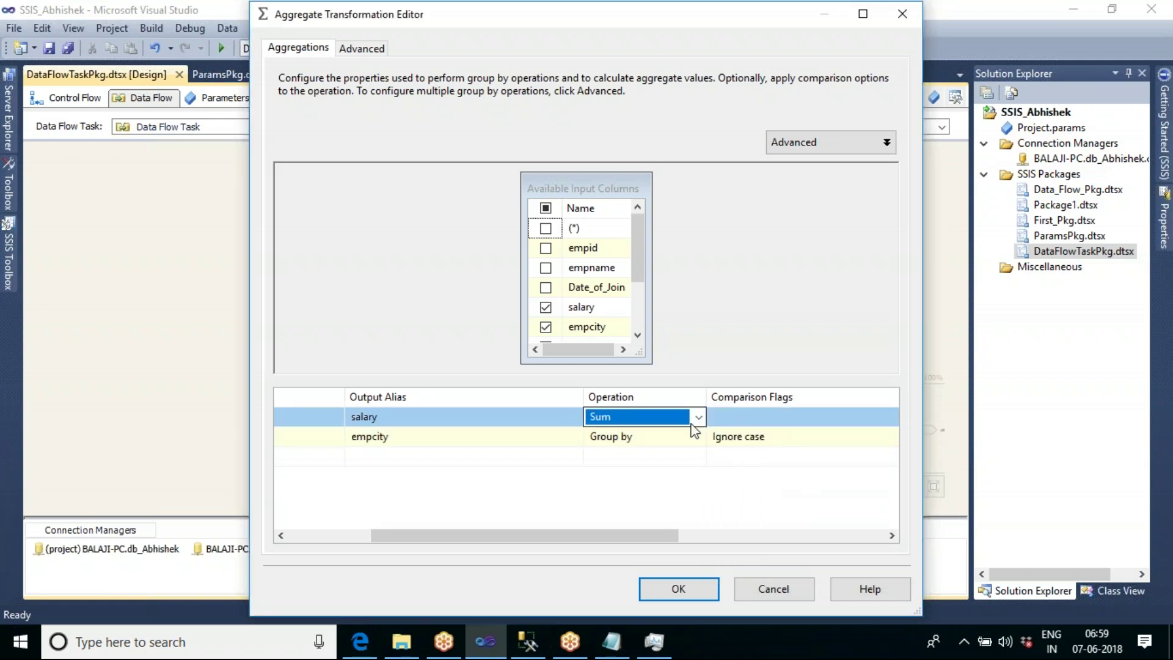
{"action": "left_click", "coordinate": [755, 422]}
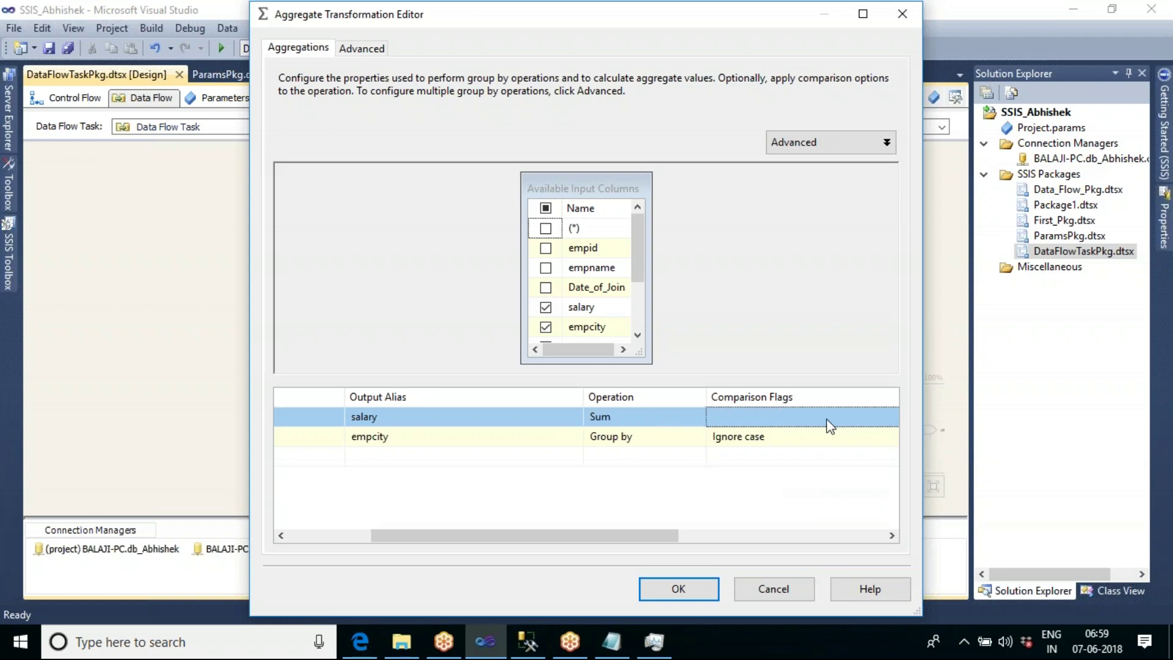
{"action": "left_click", "coordinate": [673, 436]}
{"action": "left_click", "coordinate": [514, 436]}
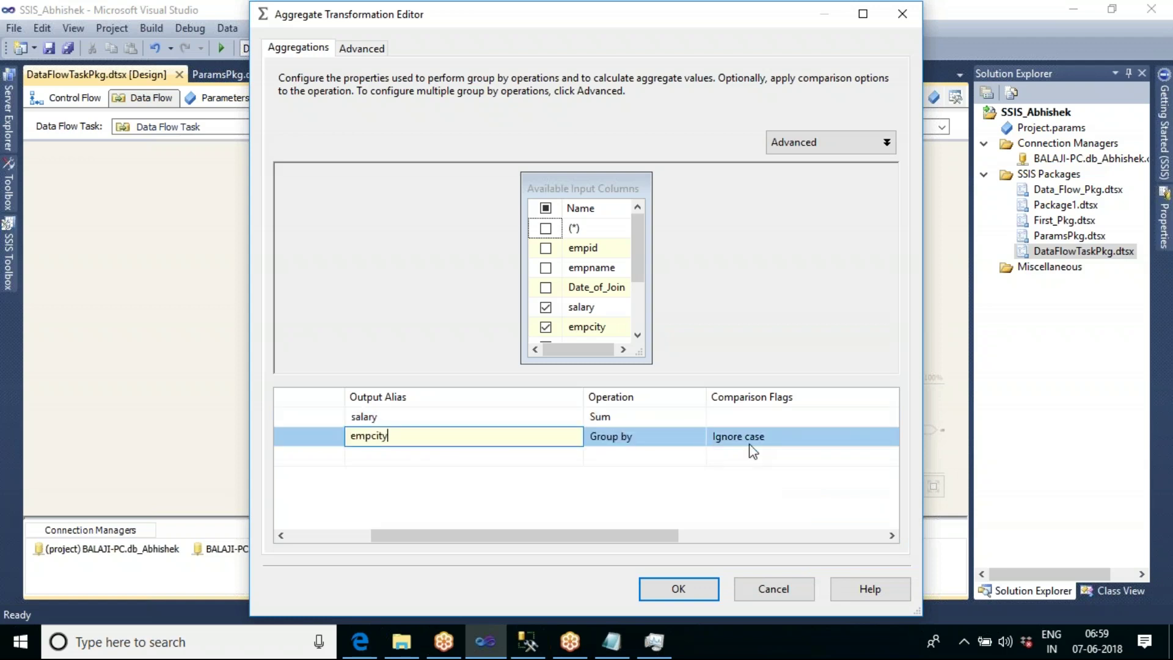
{"action": "left_click", "coordinate": [771, 437]}
{"action": "left_click", "coordinate": [887, 437]}
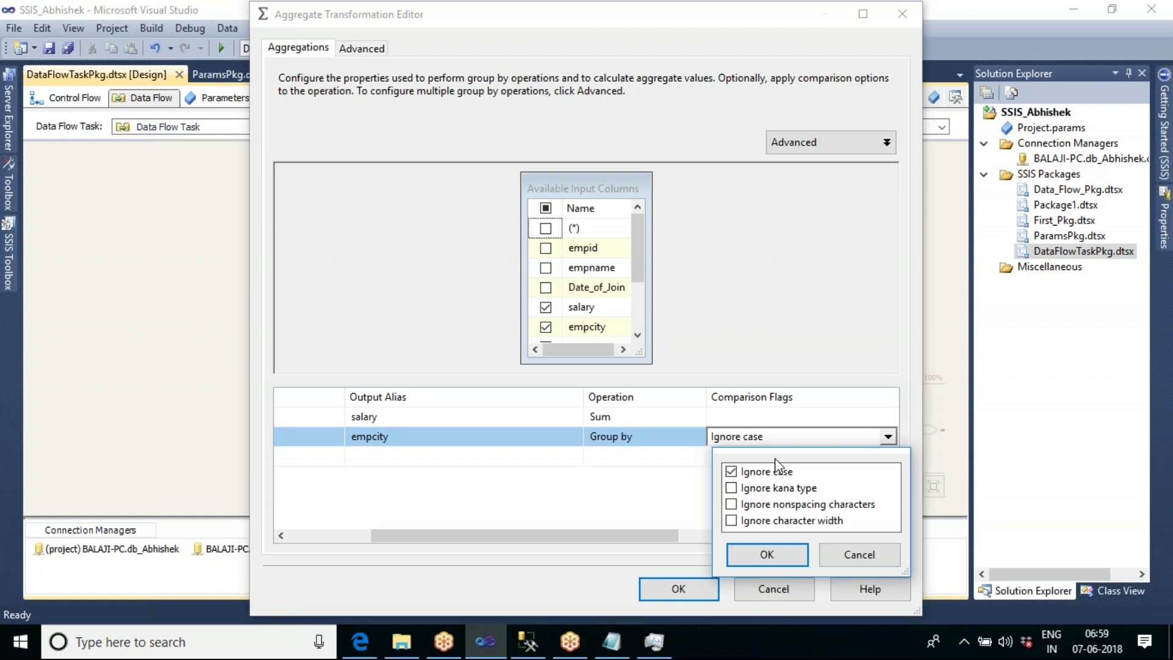
{"action": "left_click", "coordinate": [792, 561]}
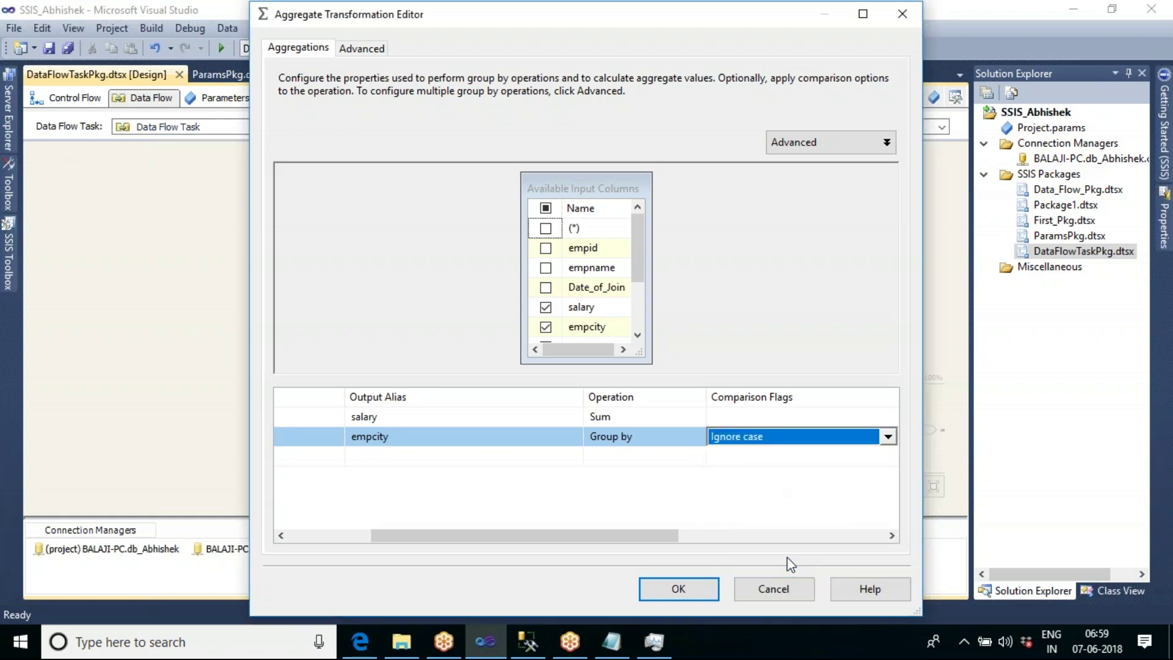
{"action": "left_click", "coordinate": [677, 588]}
{"action": "left_click", "coordinate": [613, 346]}
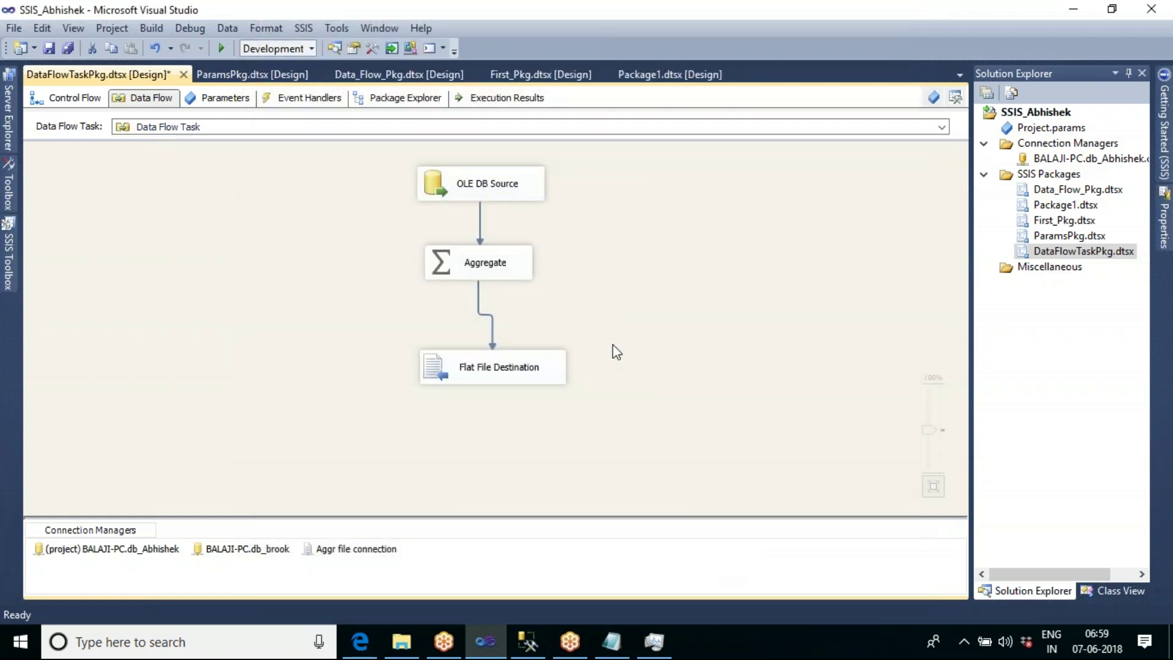
Close Merge_source1.txt in Notepad and execute the Data Flow Task with the changed Aggregate transformation.
{"action": "right_click", "coordinate": [590, 214]}
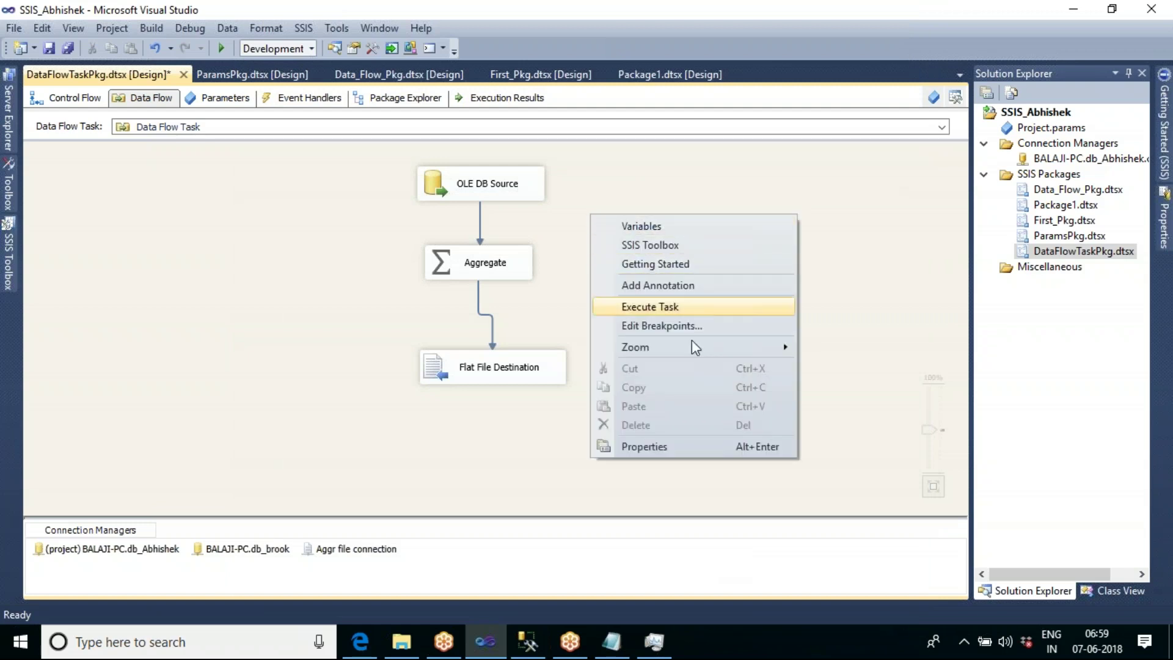
{"action": "left_click", "coordinate": [623, 641]}
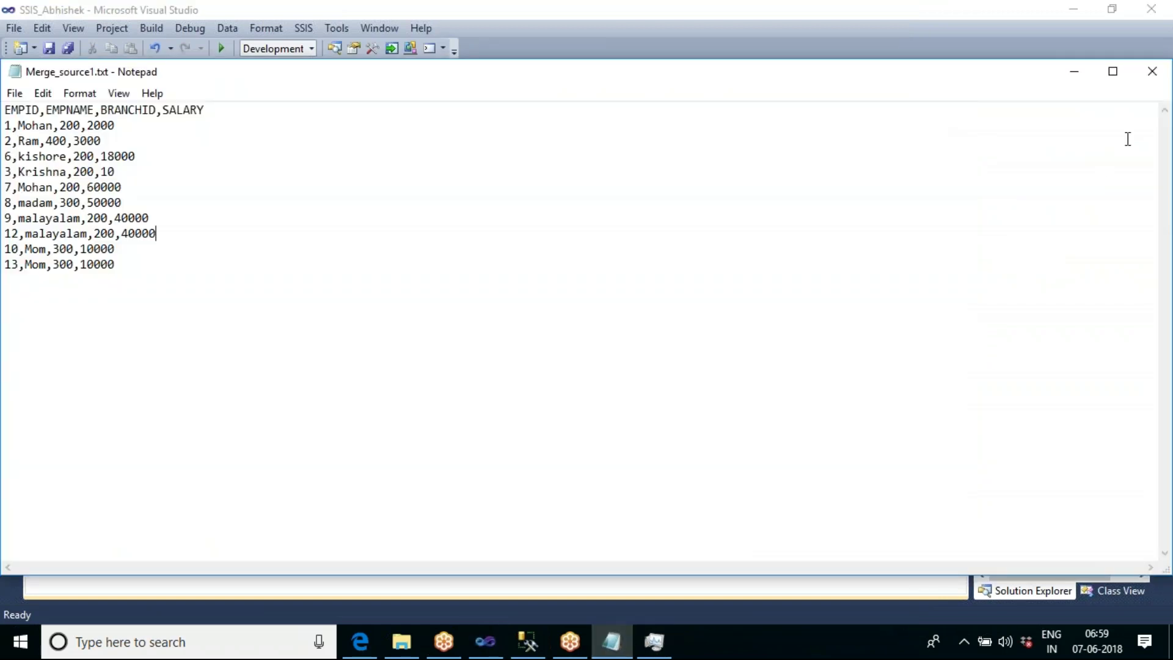
{"action": "left_click", "coordinate": [1152, 72]}
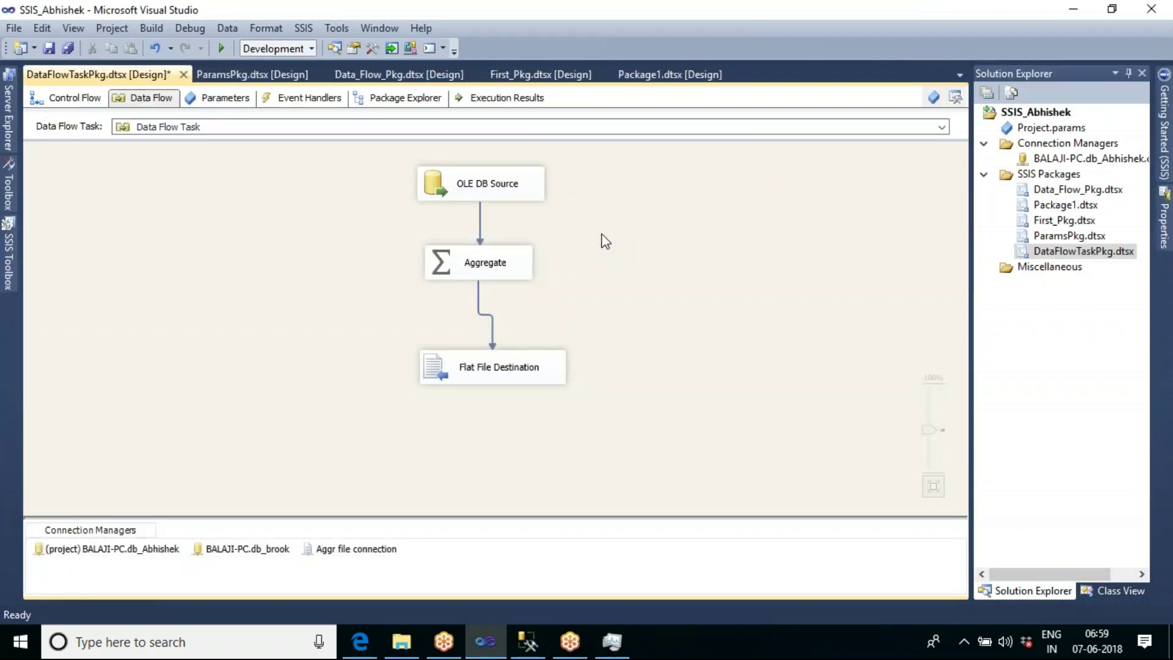
{"action": "right_click", "coordinate": [605, 242]}
{"action": "left_click", "coordinate": [686, 333]}
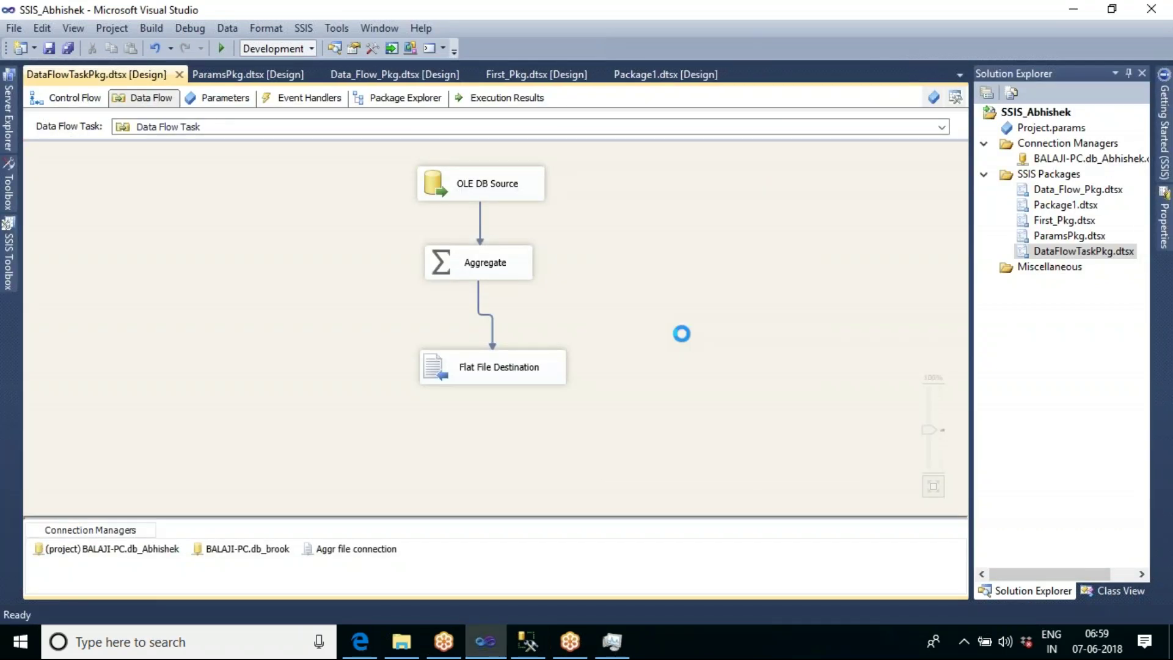
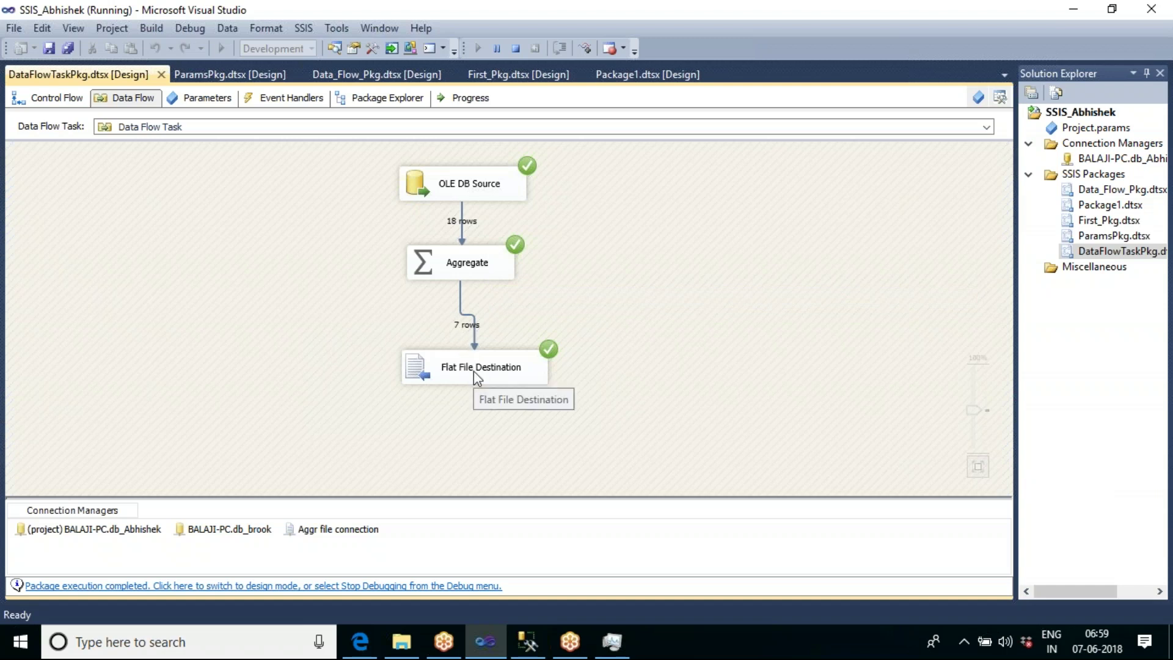
Open Citywise_Salary.txt from the SSIS_Shameek folder and examine its Bangalore row and the other city totals.
{"action": "left_click", "coordinate": [402, 642]}
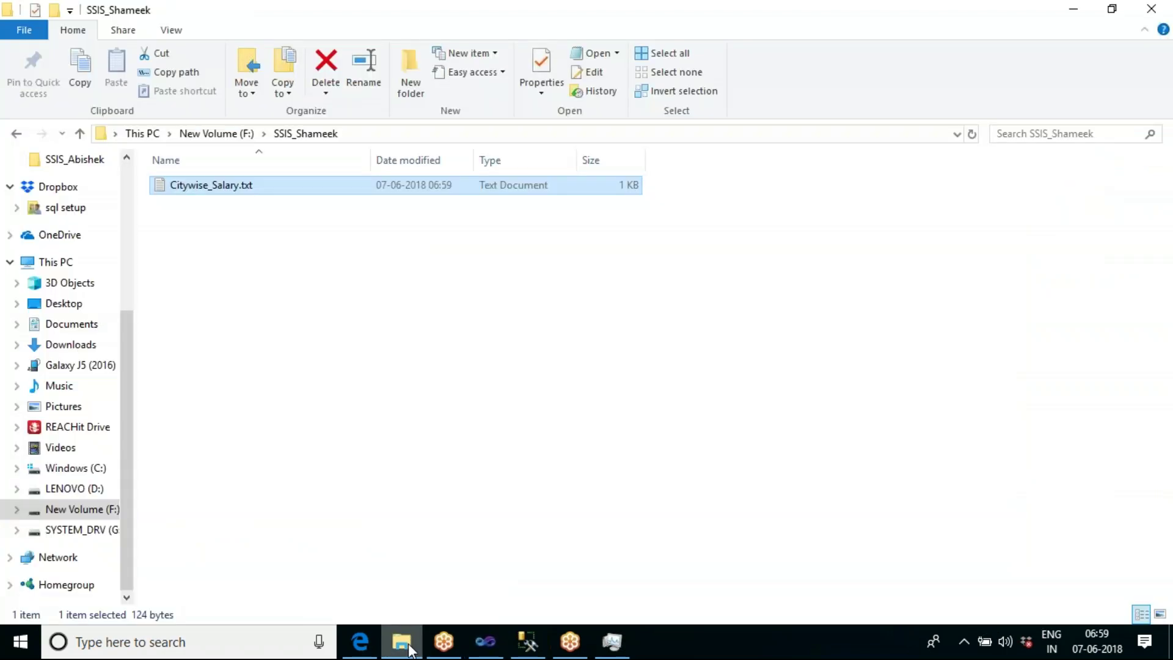
{"action": "double_click", "coordinate": [257, 188]}
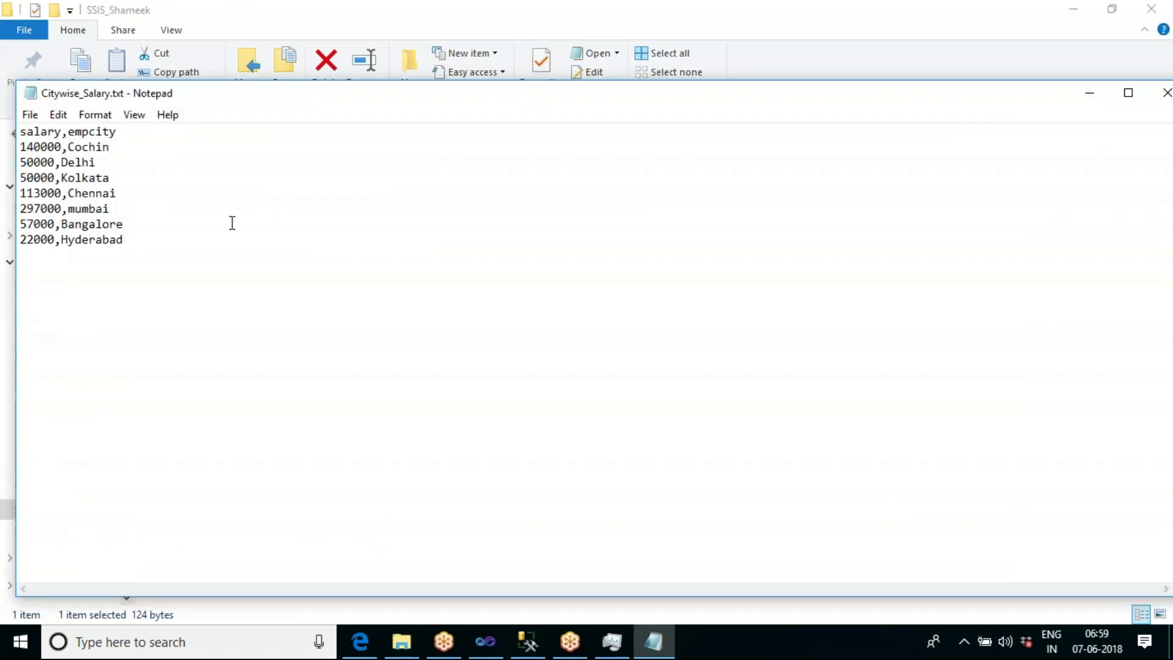
{"action": "left_click_drag", "start_coordinate": [125, 224], "coordinate": [17, 227]}
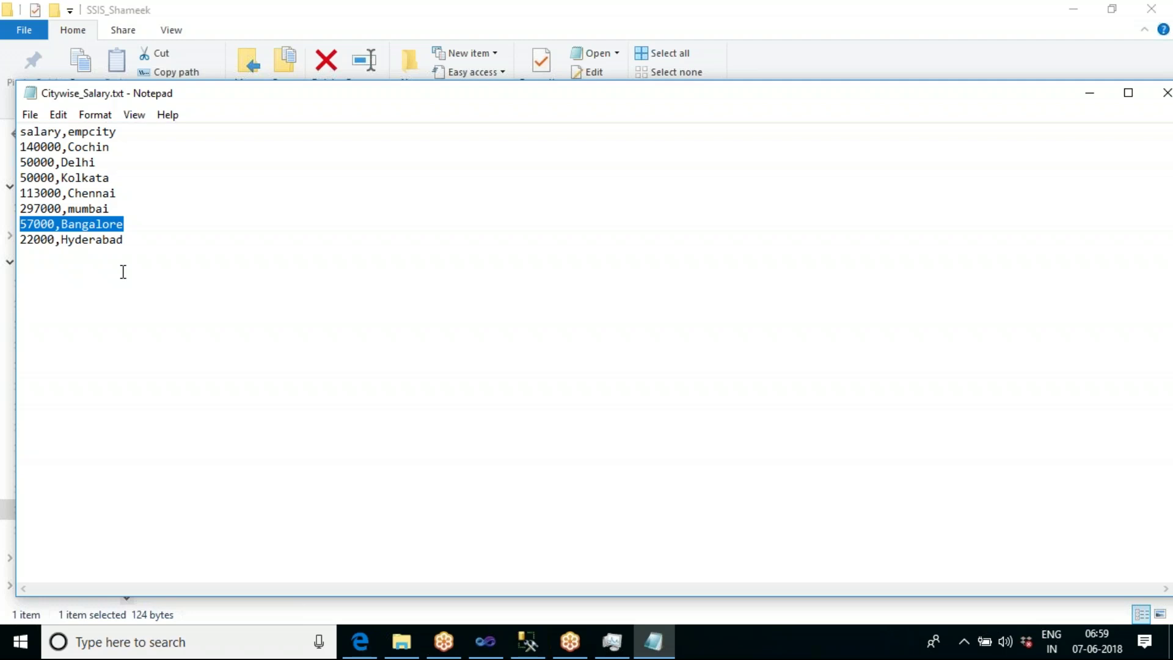
{"action": "left_click", "coordinate": [138, 242]}
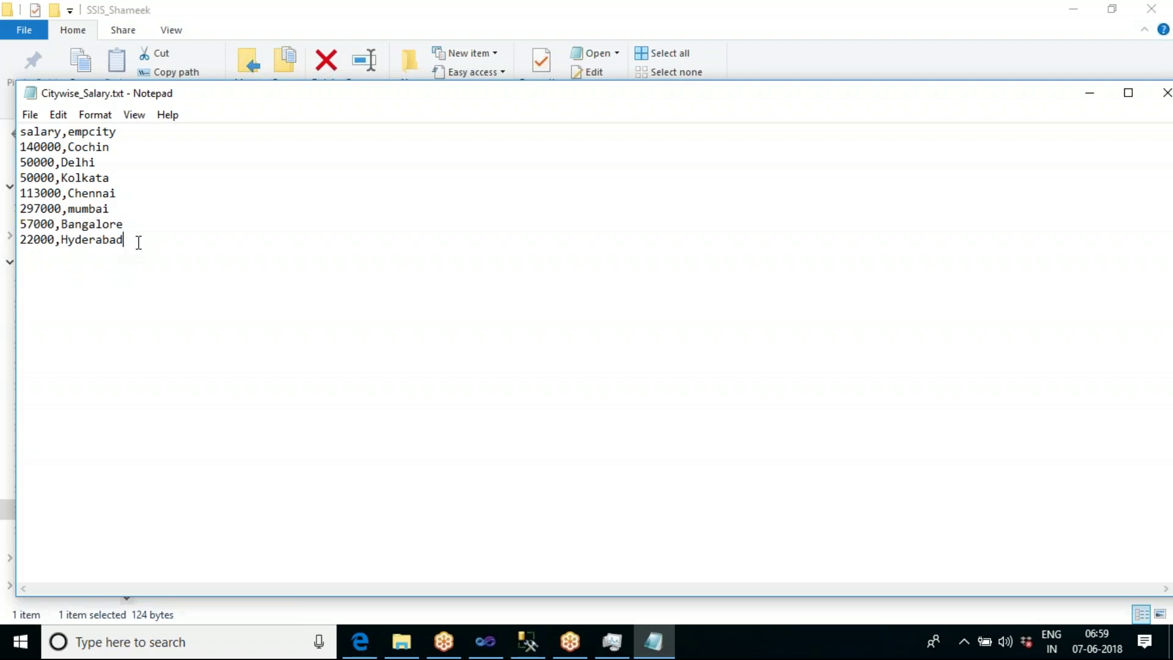
{"action": "left_click", "coordinate": [61, 162]}
{"action": "left_click", "coordinate": [127, 179]}
{"action": "left_click", "coordinate": [131, 194]}
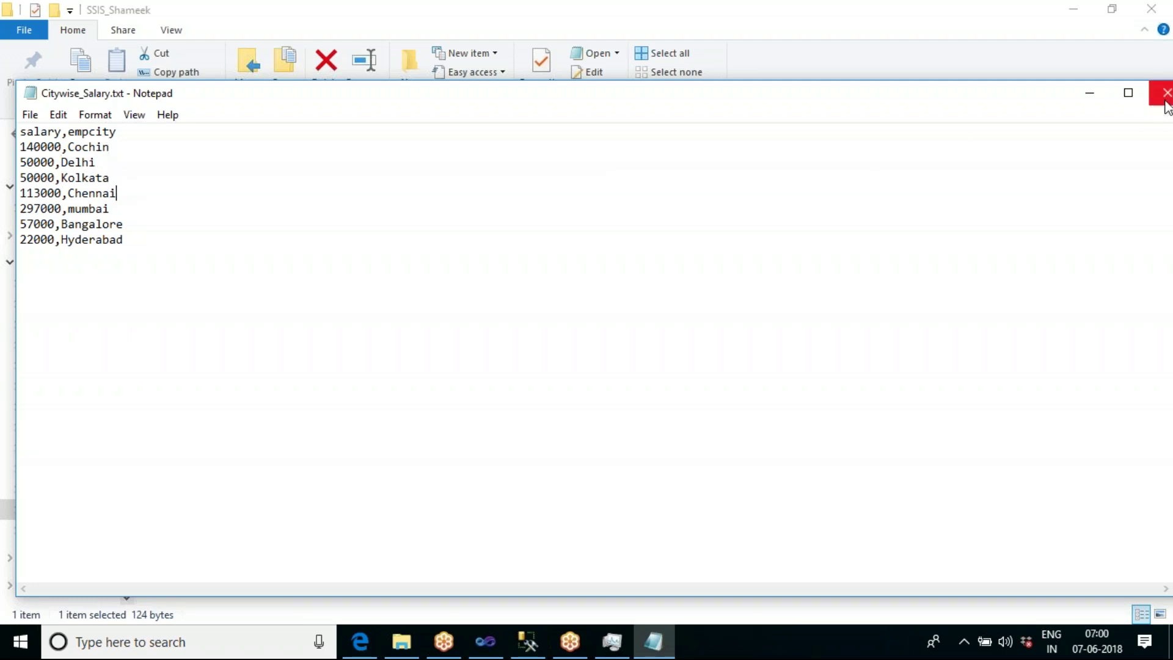
Close Citywise_Salary.txt, switch back to Visual Studio, and stop debugging the package.
{"action": "left_click", "coordinate": [1167, 94]}
{"action": "left_click", "coordinate": [696, 311]}
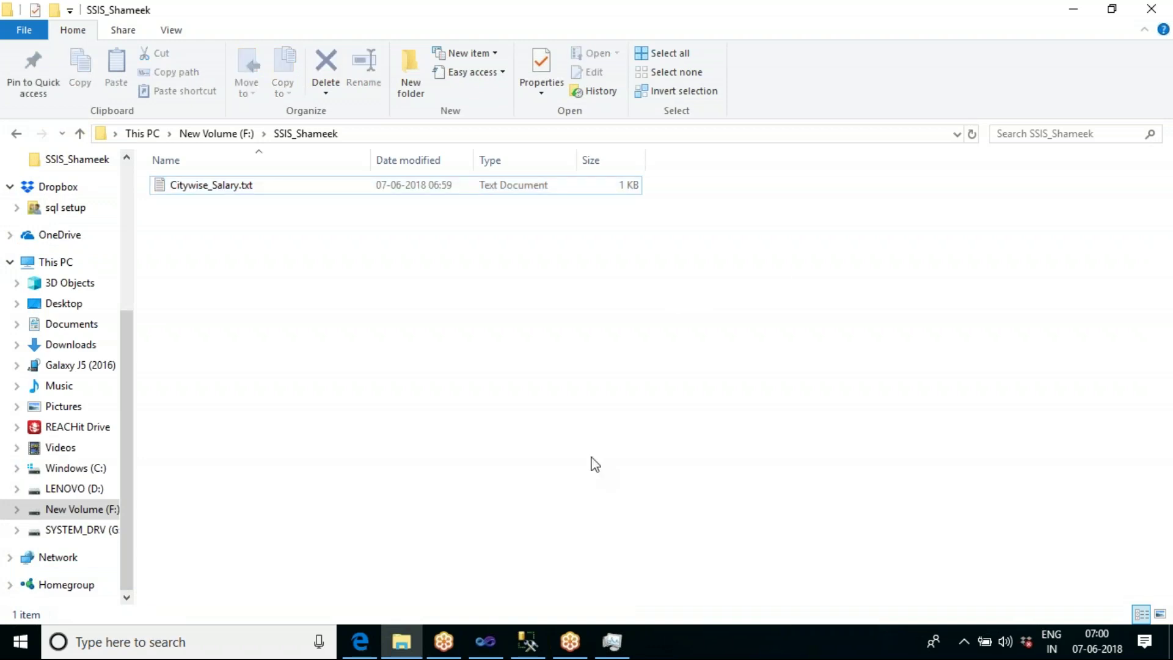
{"action": "left_click", "coordinate": [492, 649]}
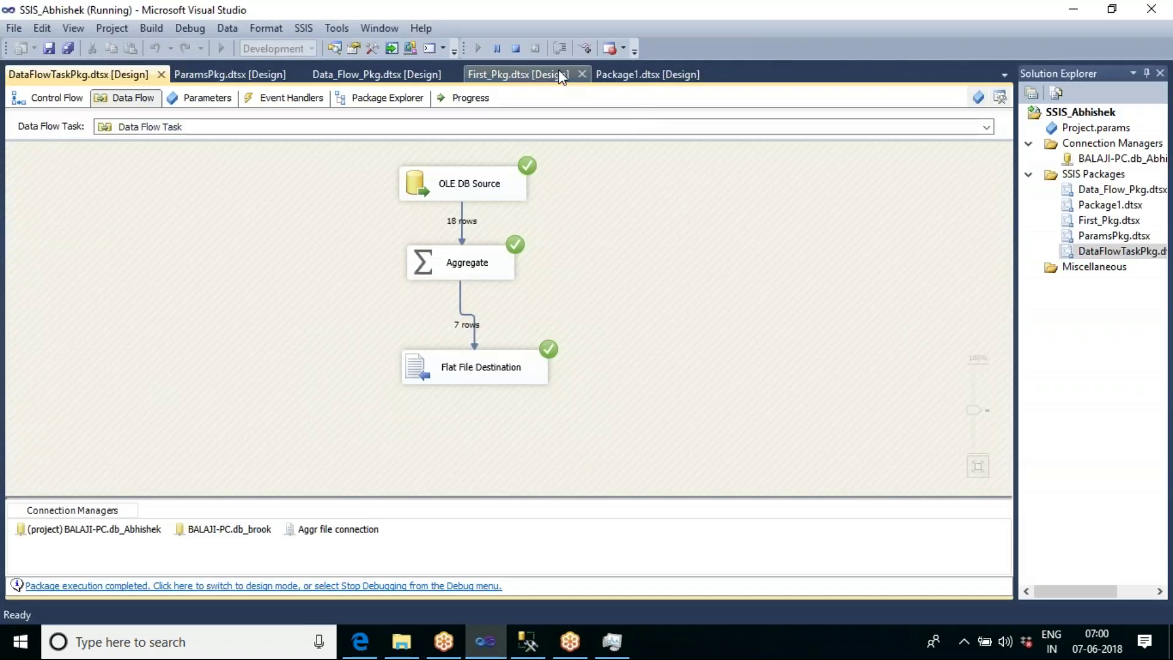
{"action": "left_click", "coordinate": [516, 49]}
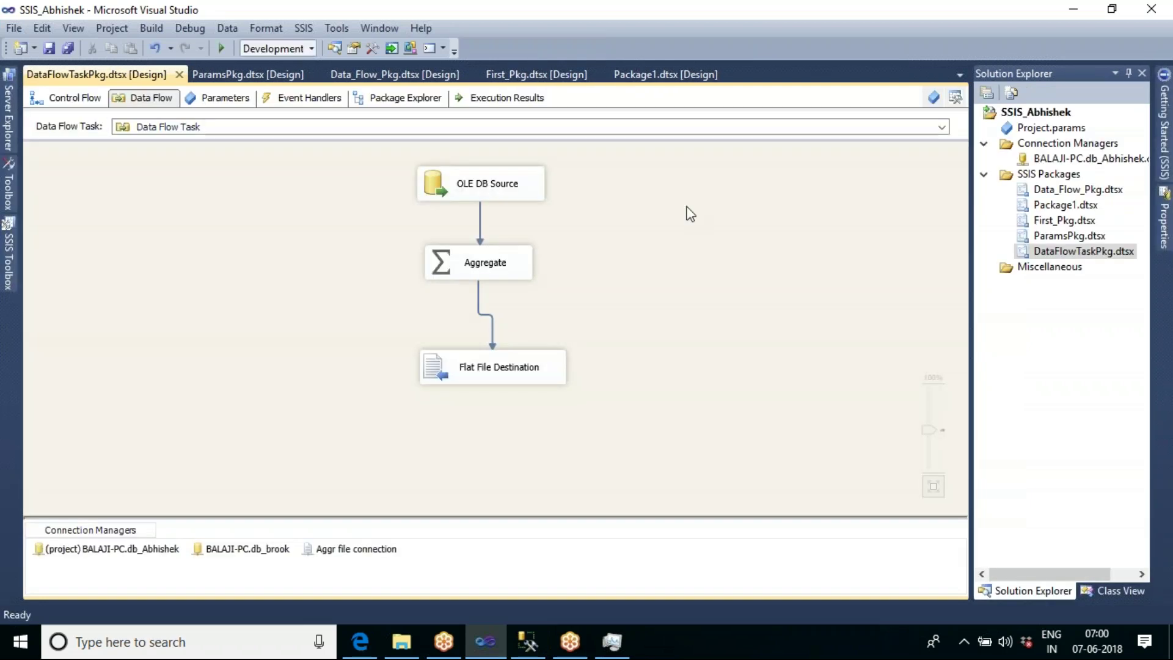
In SQL Server Management Studio, delete the select * query that filters empcity like 'bangalore'.
{"action": "left_click", "coordinate": [529, 647]}
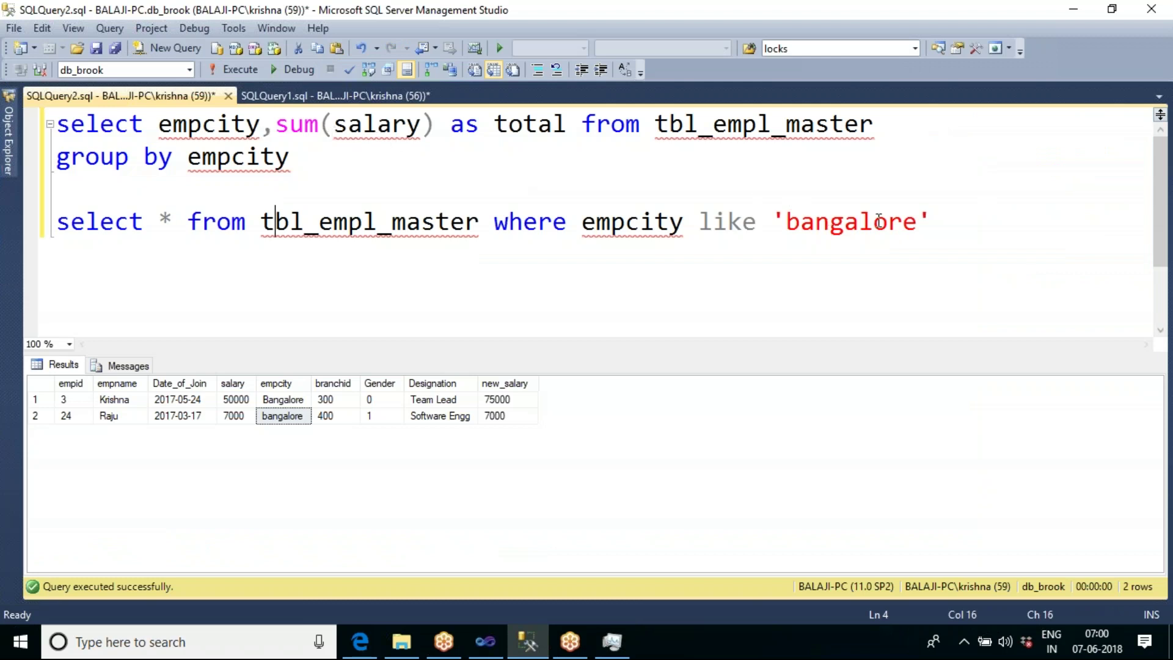
{"action": "left_click_drag", "start_coordinate": [935, 223], "coordinate": [23, 233]}
{"action": "key", "text": "Delete"}
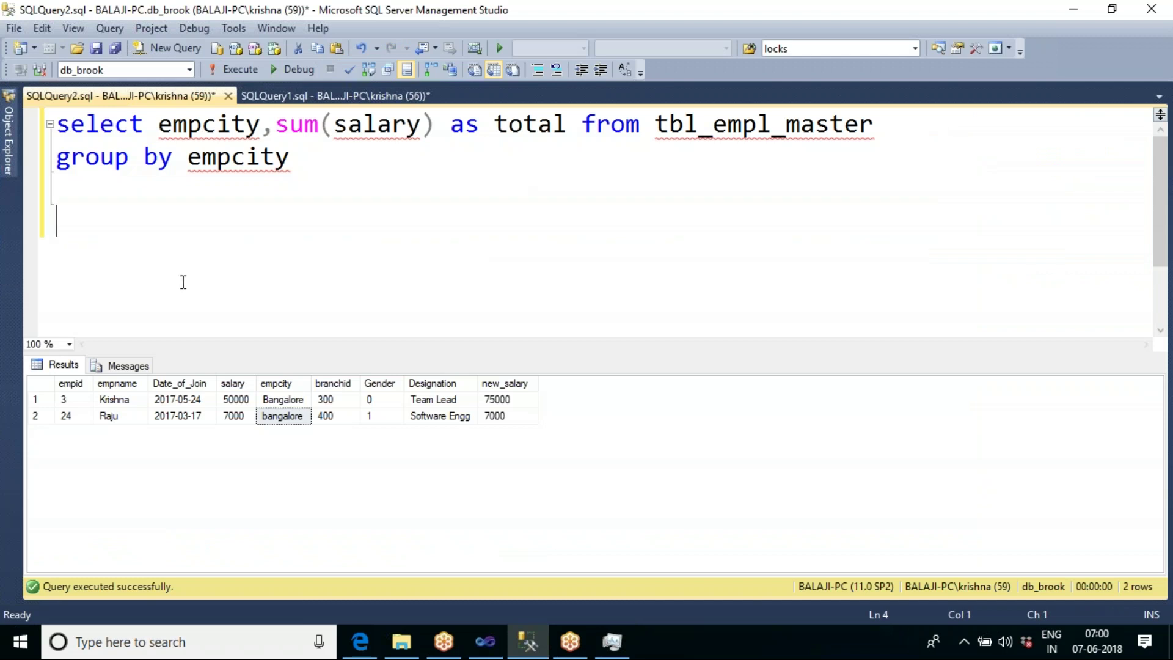
Below the empcity grouping query, add a second query: select * from tbl_empl_master.
{"action": "left_click_drag", "start_coordinate": [340, 399], "coordinate": [348, 416]}
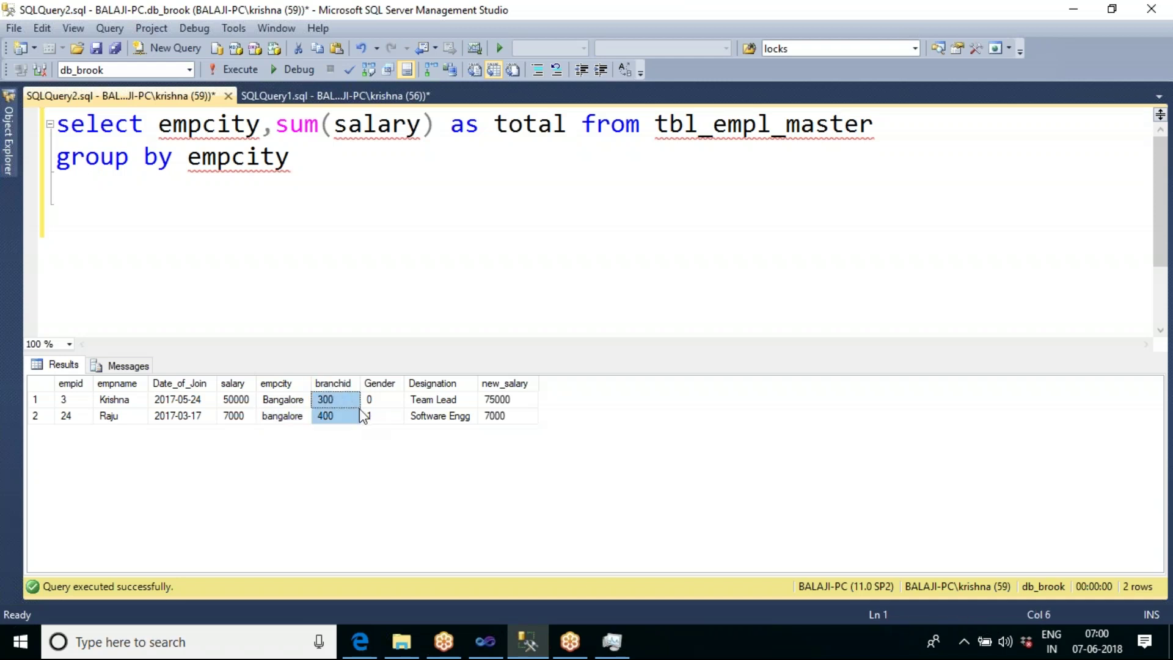
{"action": "left_click", "coordinate": [311, 165]}
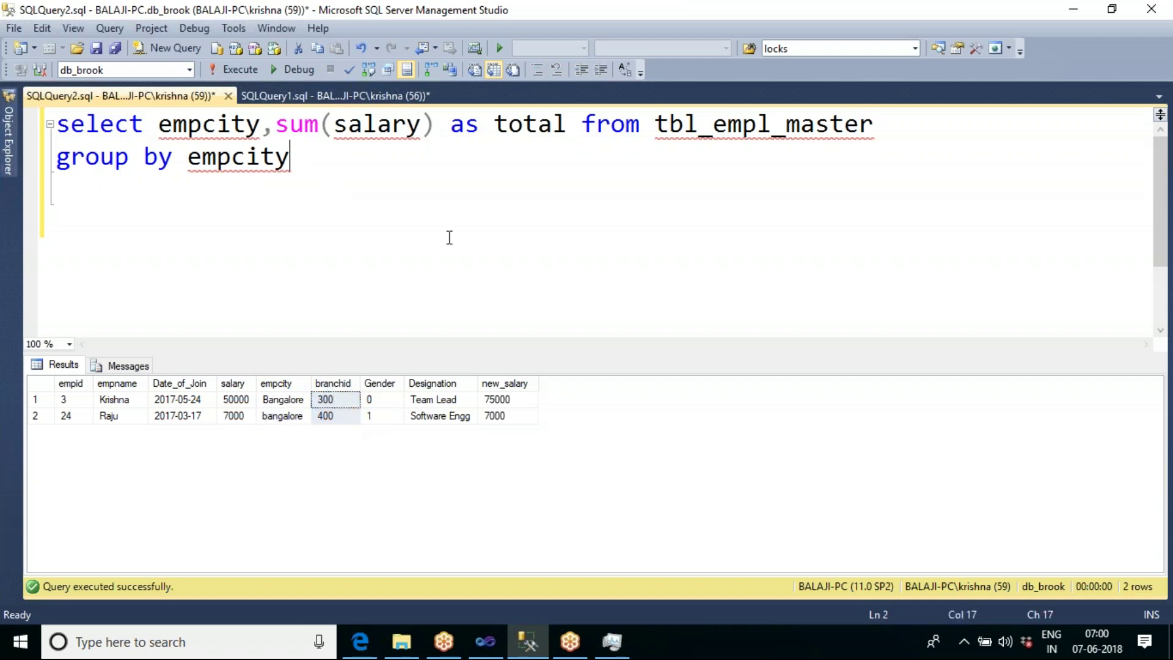
{"action": "key", "text": "Return"}
{"action": "key", "text": "Return"}
{"action": "type", "text": "selecct"}
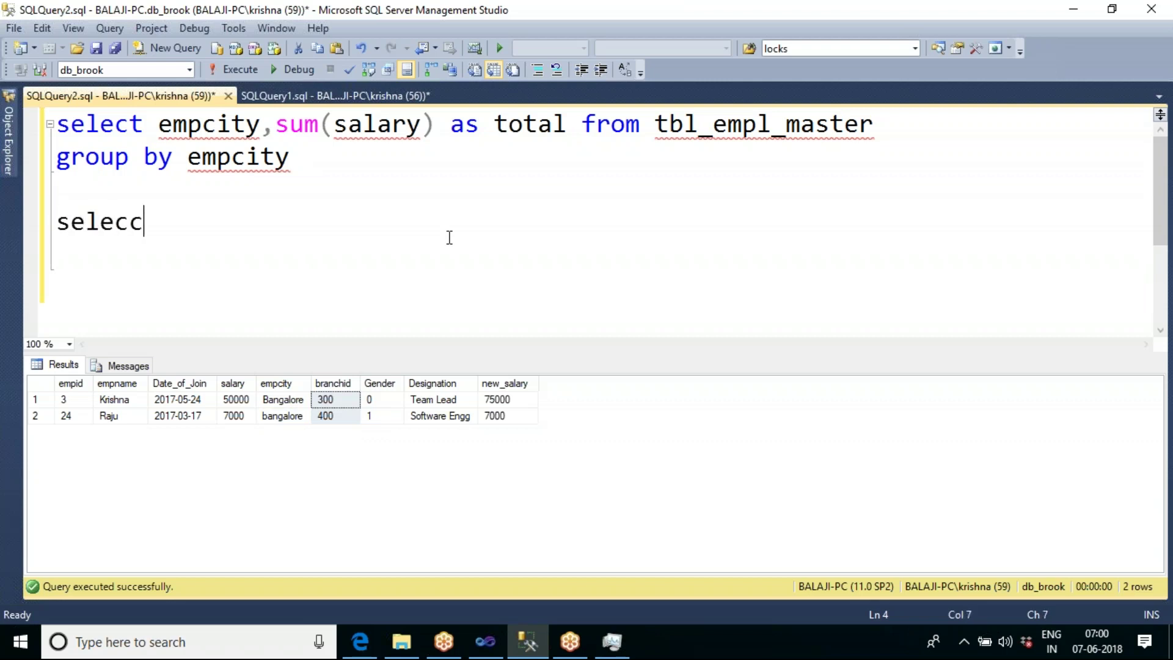
{"action": "key", "text": "BackSpace"}
{"action": "key", "text": "BackSpace"}
{"action": "key", "text": "BackSpace"}
{"action": "type", "text": "t * from "}
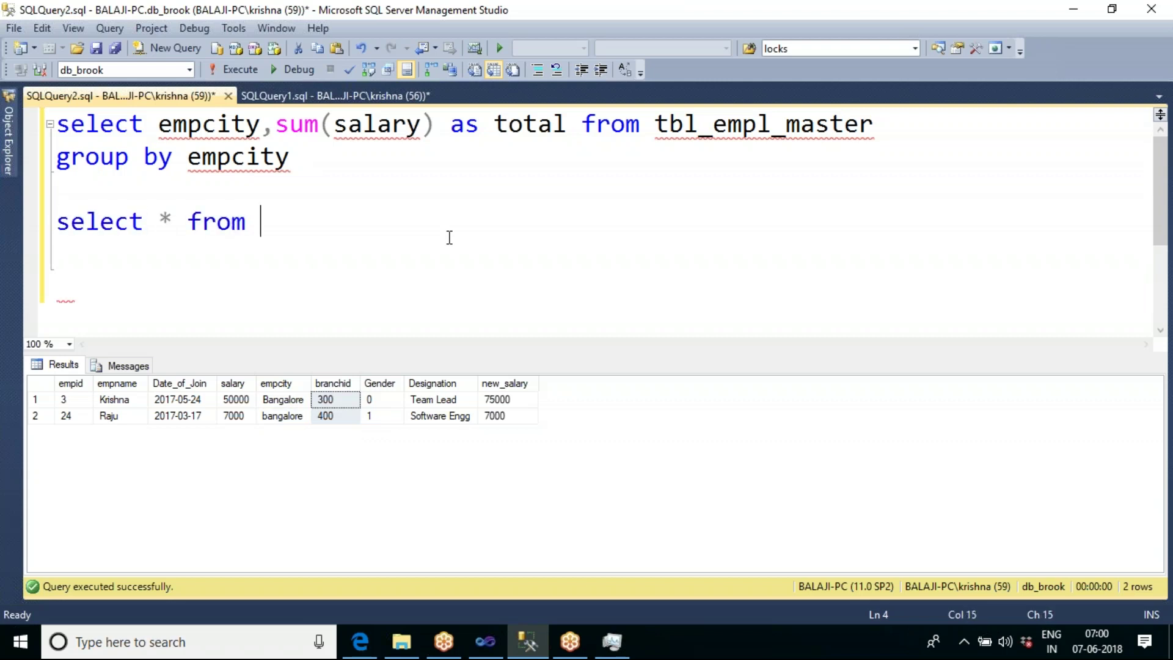
{"action": "type", "text": "tbl_emp"}
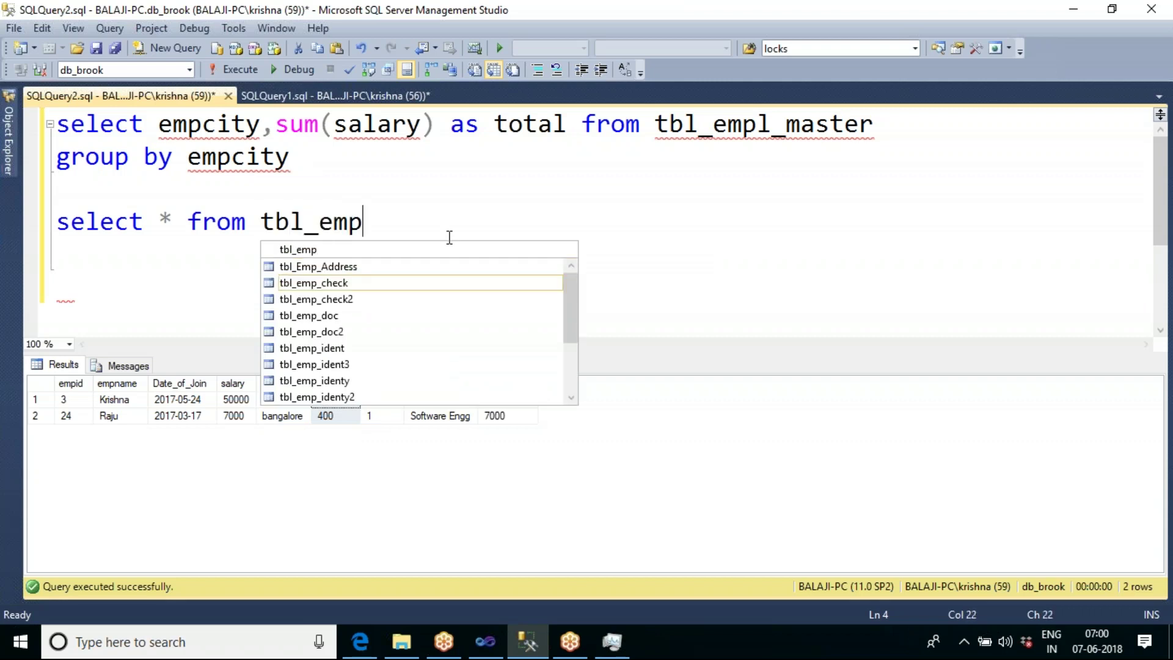
{"action": "type", "text": "l_master"}
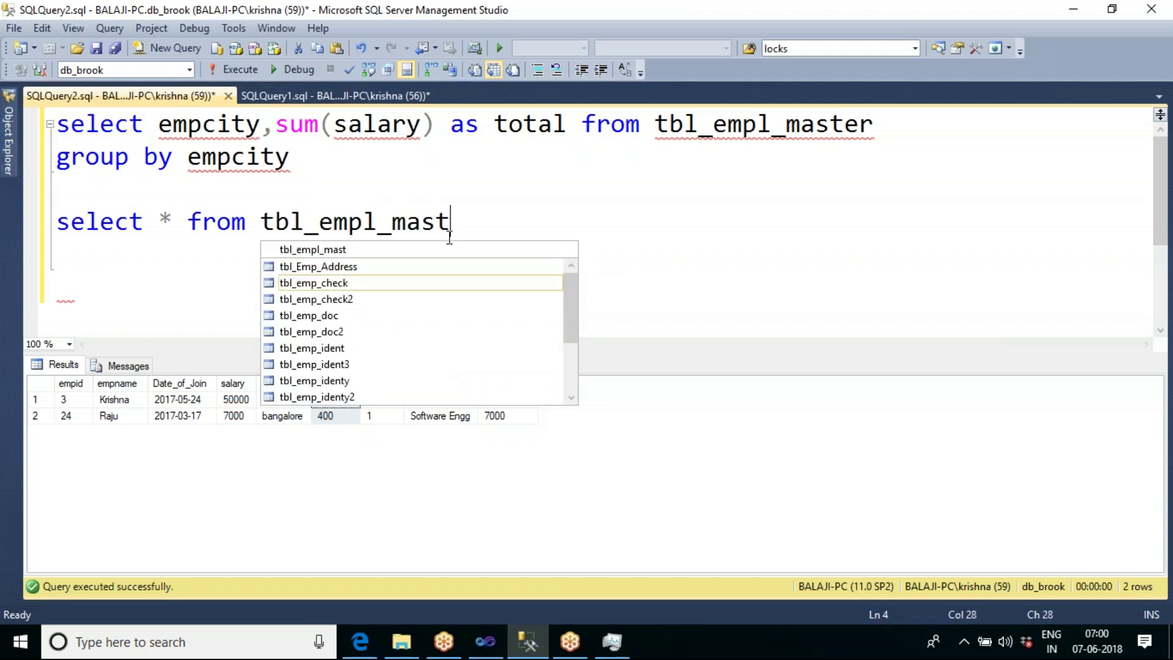
Replace the asterisk in the second query with sum(salary) as total.
{"action": "left_click", "coordinate": [174, 218]}
{"action": "key", "text": "BackSpace"}
{"action": "type", "text": "sum"}
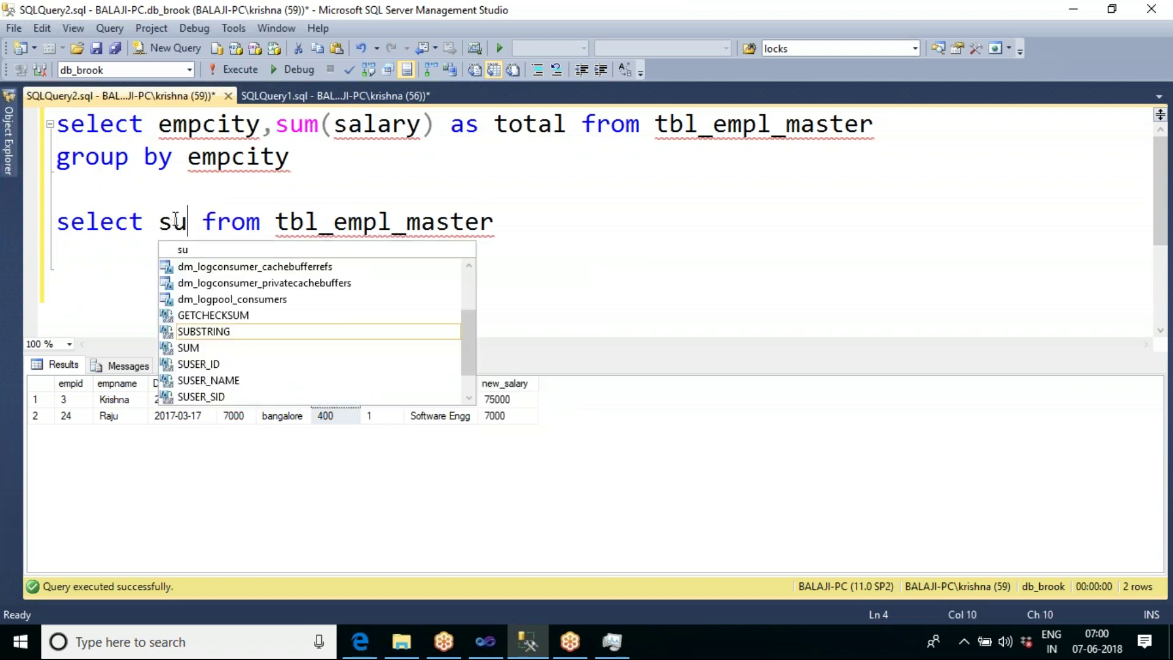
{"action": "type", "text": "(salary"}
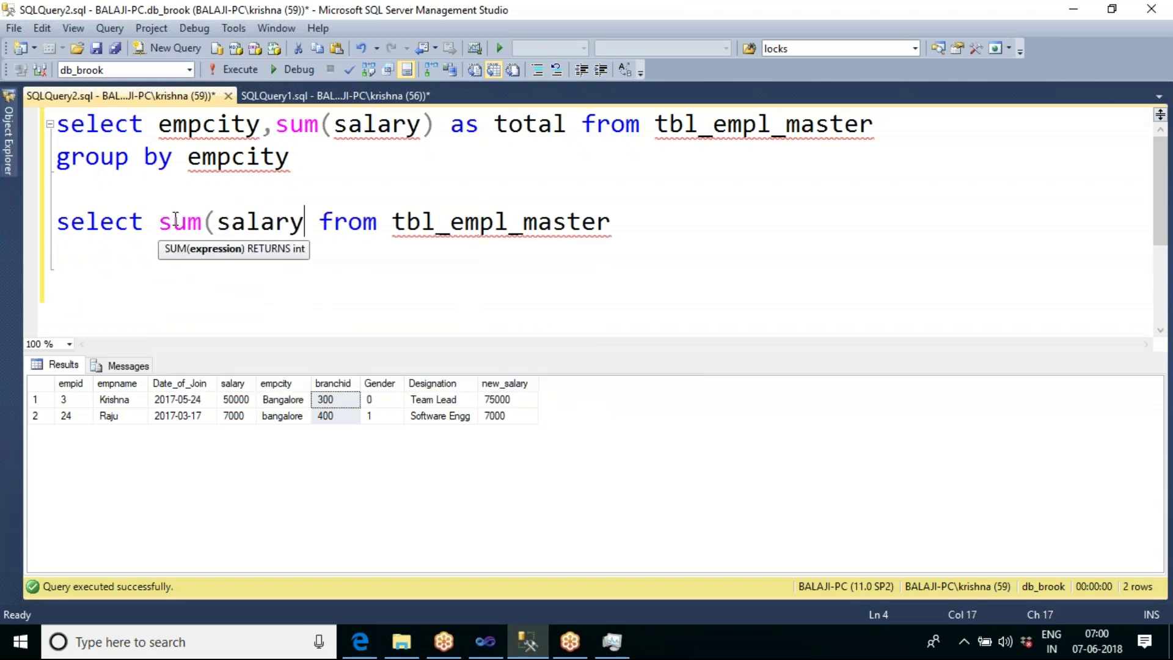
{"action": "type", "text": ") as tot"}
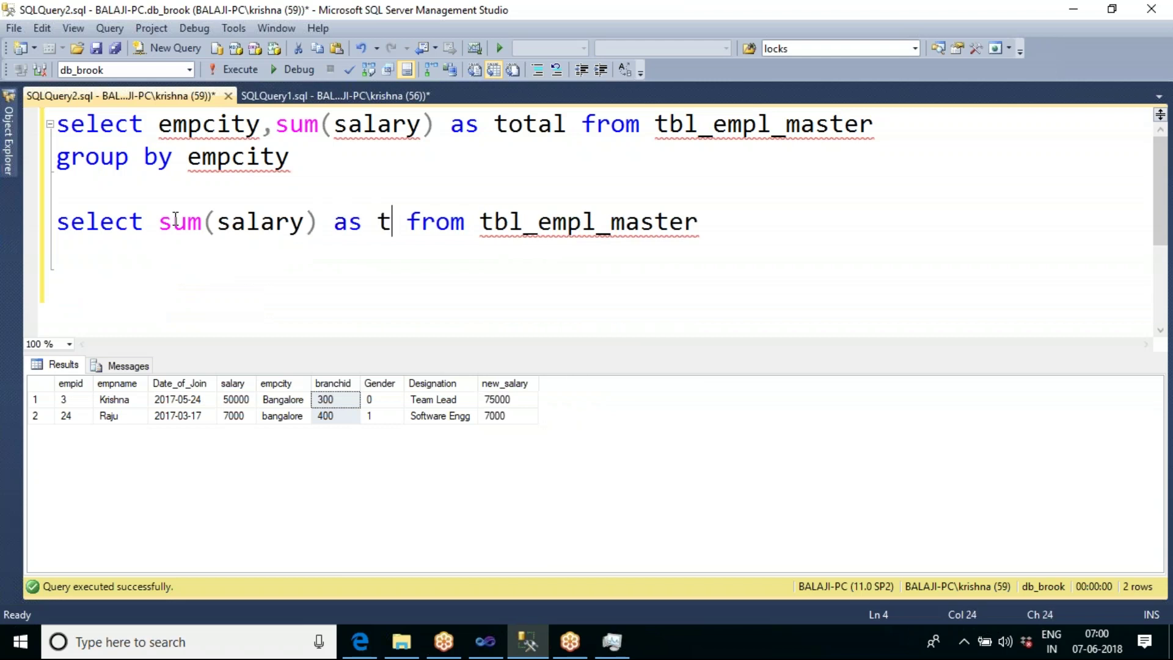
{"action": "type", "text": "al"}
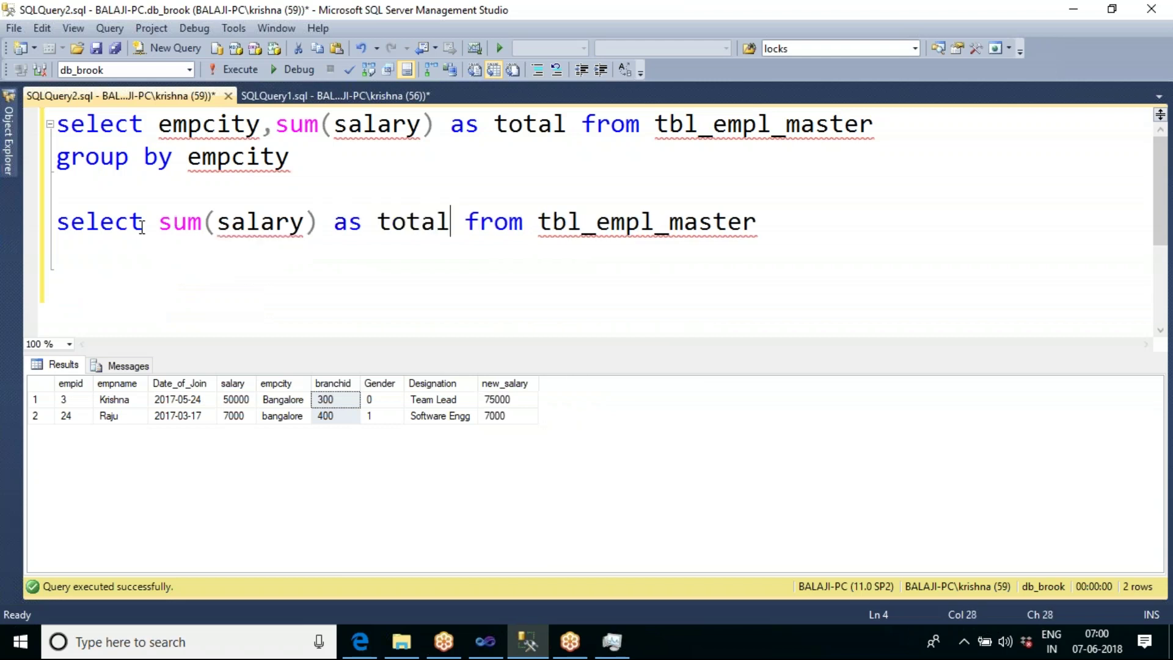
Add Branchid before the salary sum in the second query and group its results by Branchid.
{"action": "left_click", "coordinate": [160, 224]}
{"action": "type", "text": "Branchid,"}
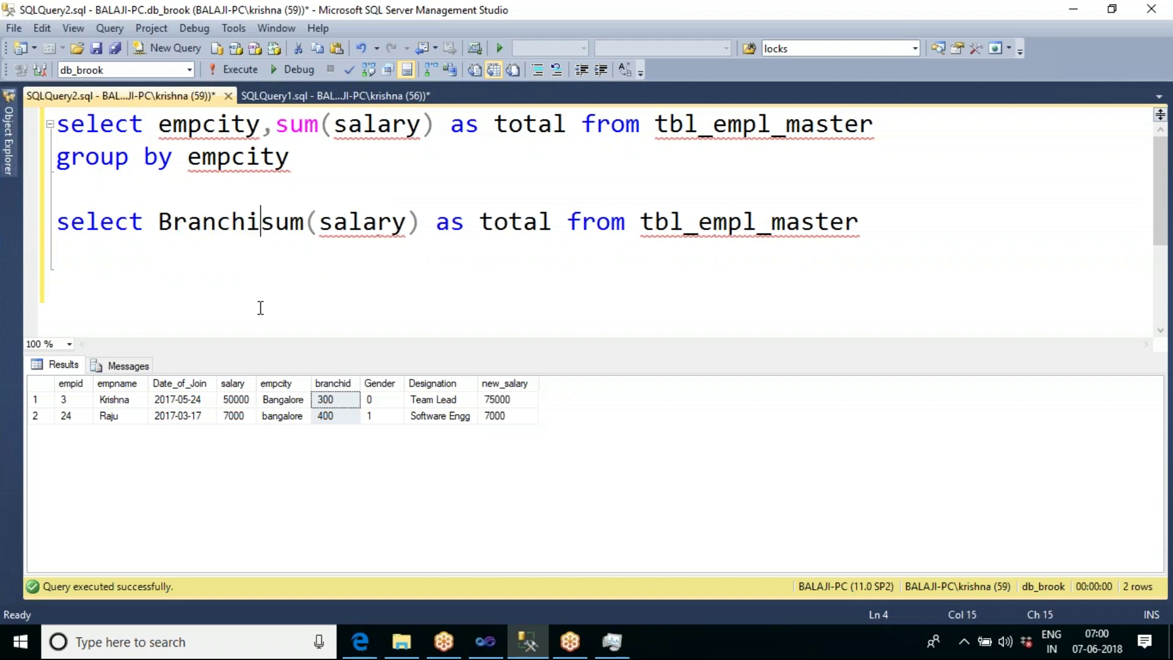
{"action": "left_click", "coordinate": [132, 262]}
{"action": "type", "text": "gROUP BY "}
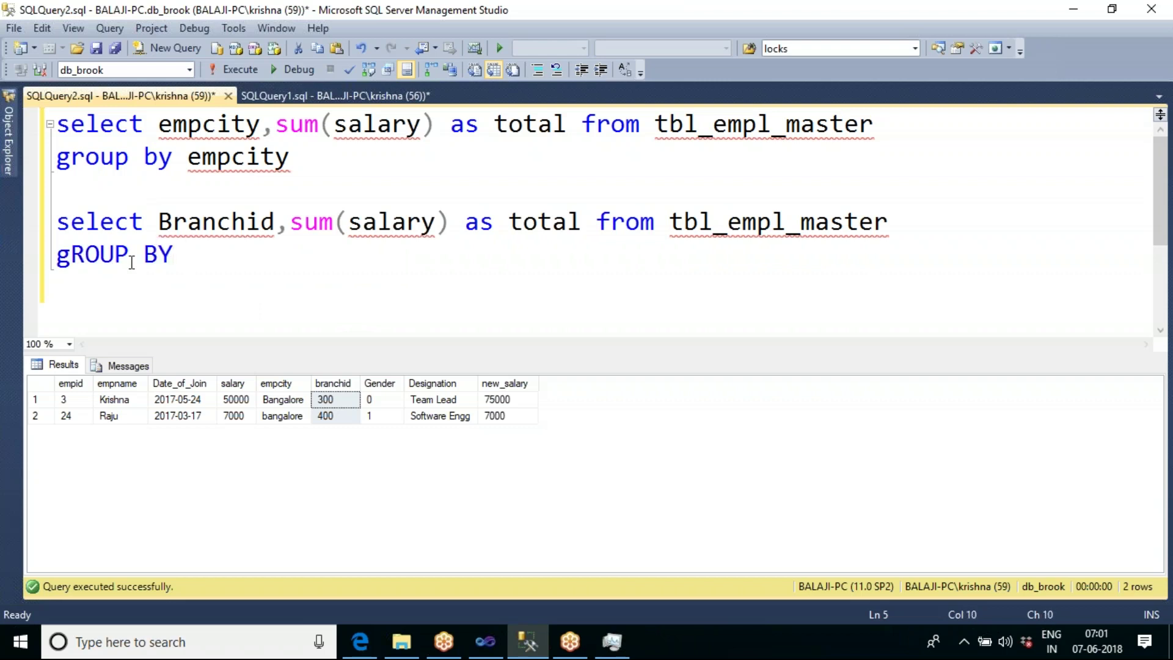
{"action": "type", "text": "Branchid"}
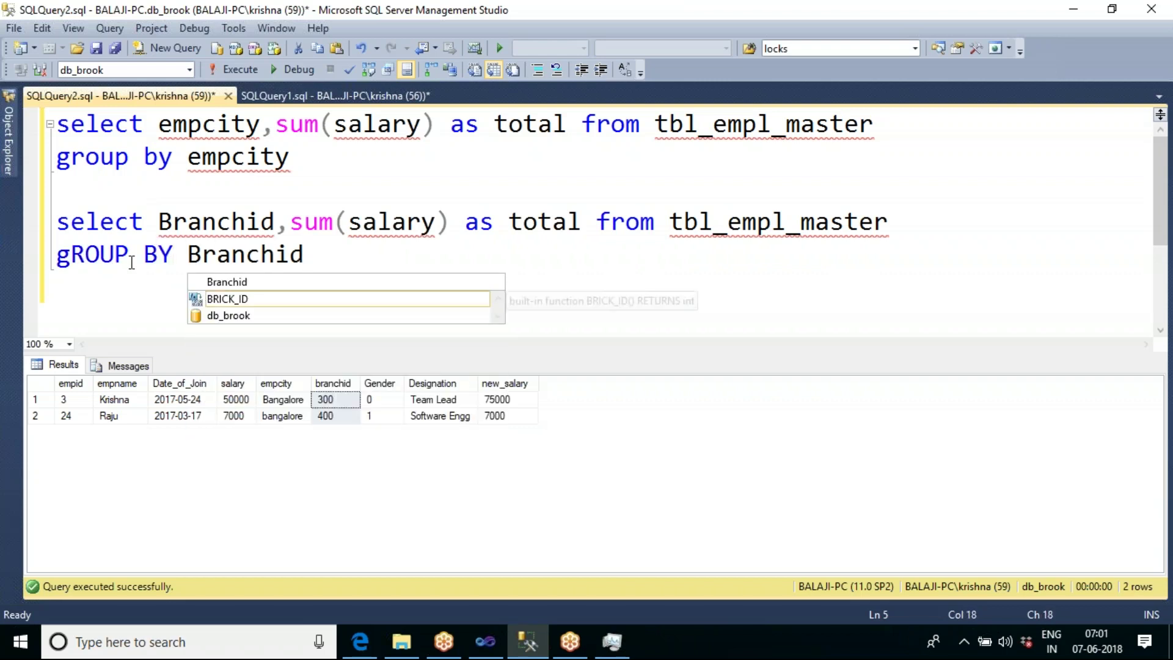
Run only the query that totals salary from tbl_empl_master grouped by Branchid.
{"action": "key", "text": "shift+Home"}
{"action": "key", "text": "shift+Up"}
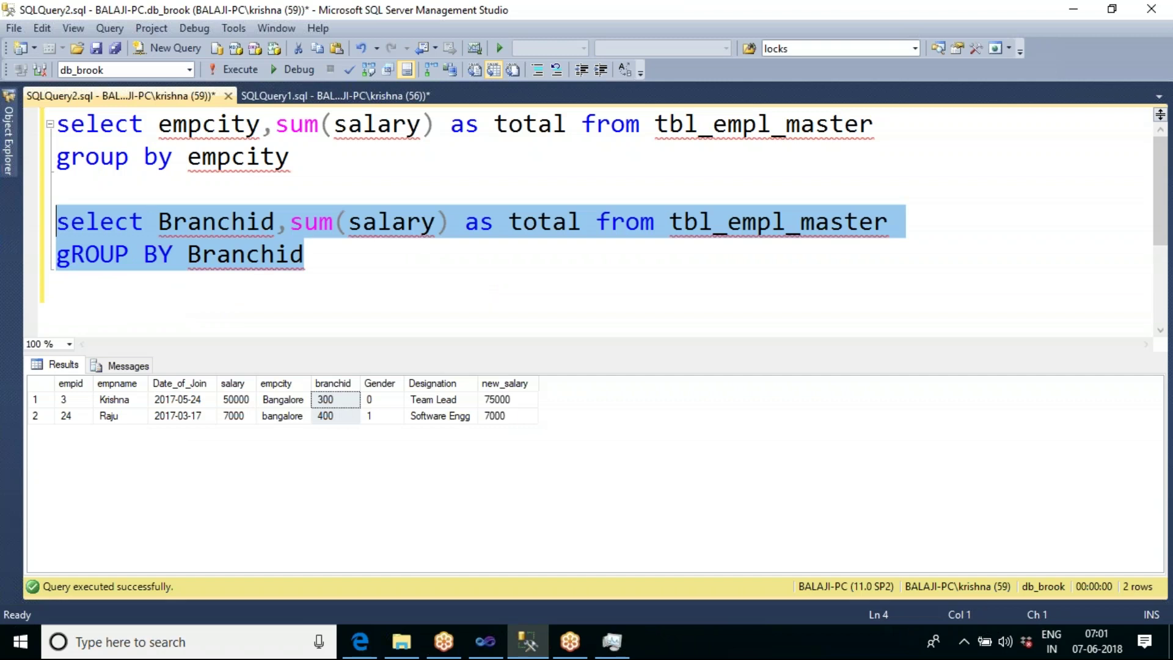
{"action": "key", "text": "F5"}
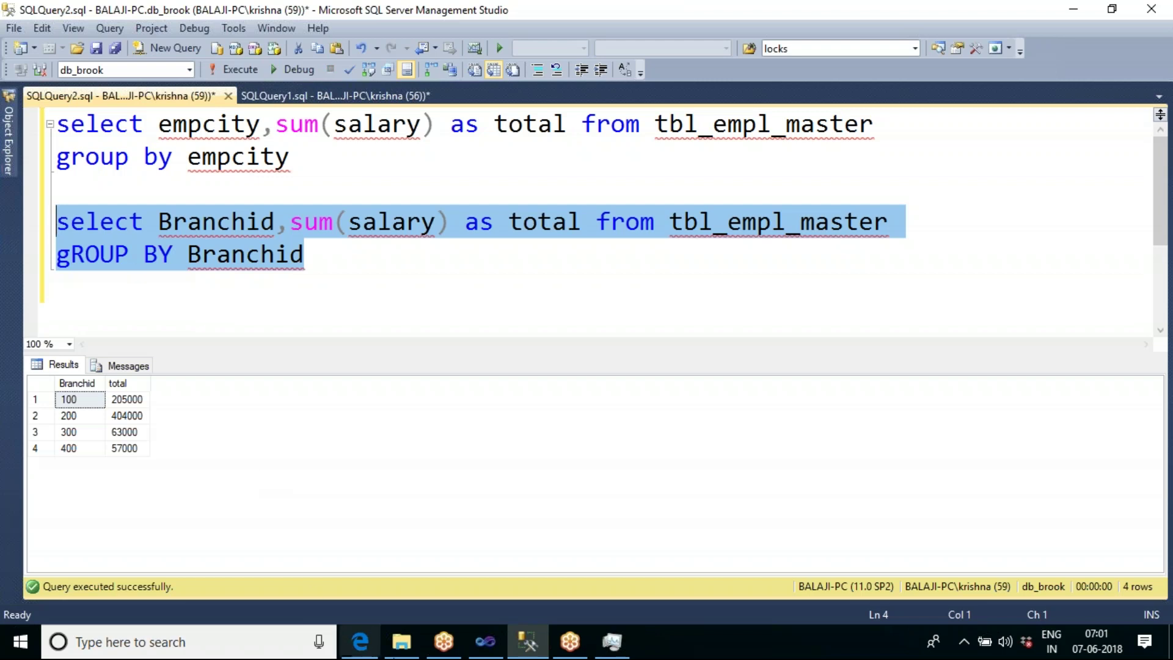
Switch to Visual Studio and add a second aggregation named BranchWise Salary to the Aggregate transformation.
{"action": "left_click", "coordinate": [482, 642]}
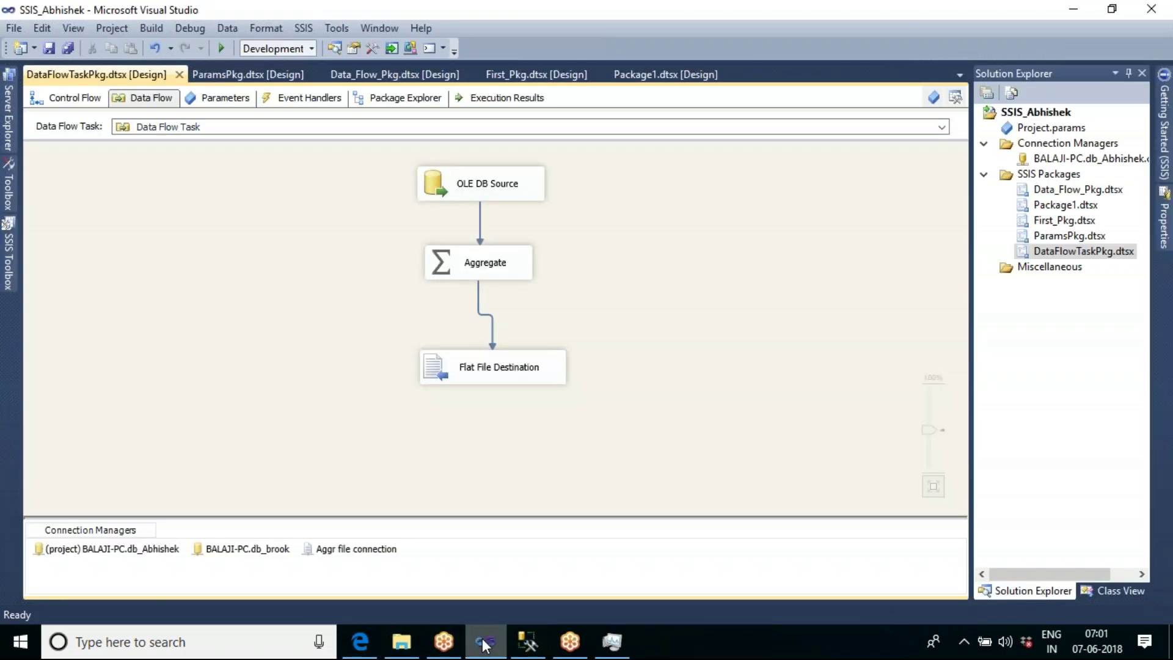
{"action": "left_click", "coordinate": [480, 269]}
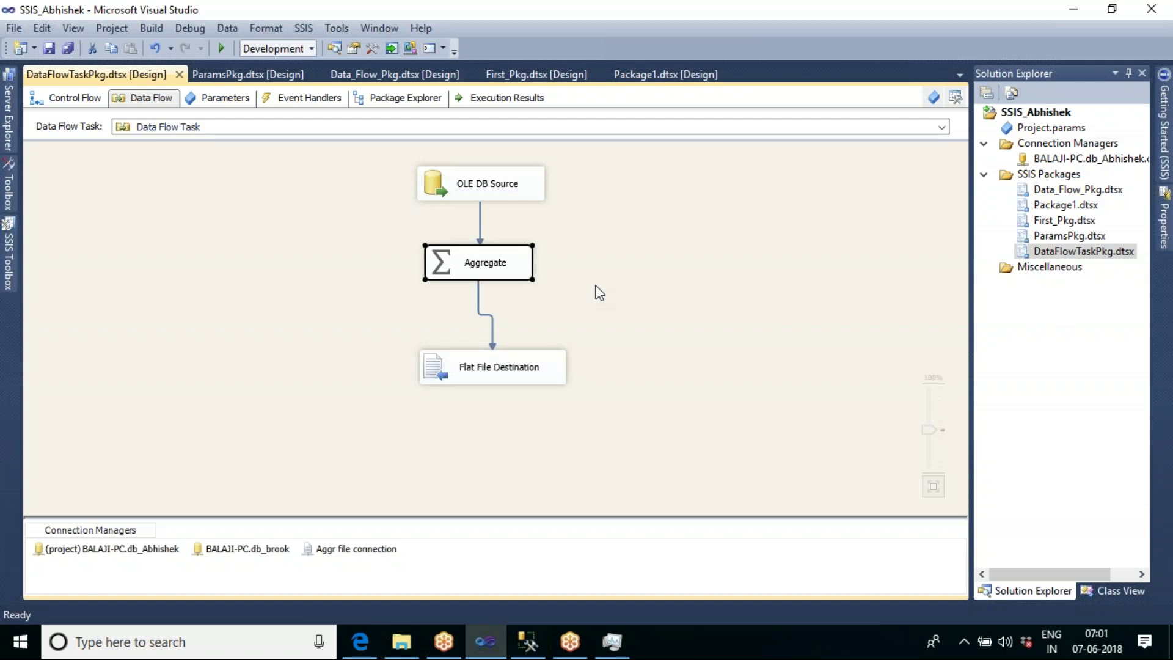
{"action": "left_click", "coordinate": [596, 285]}
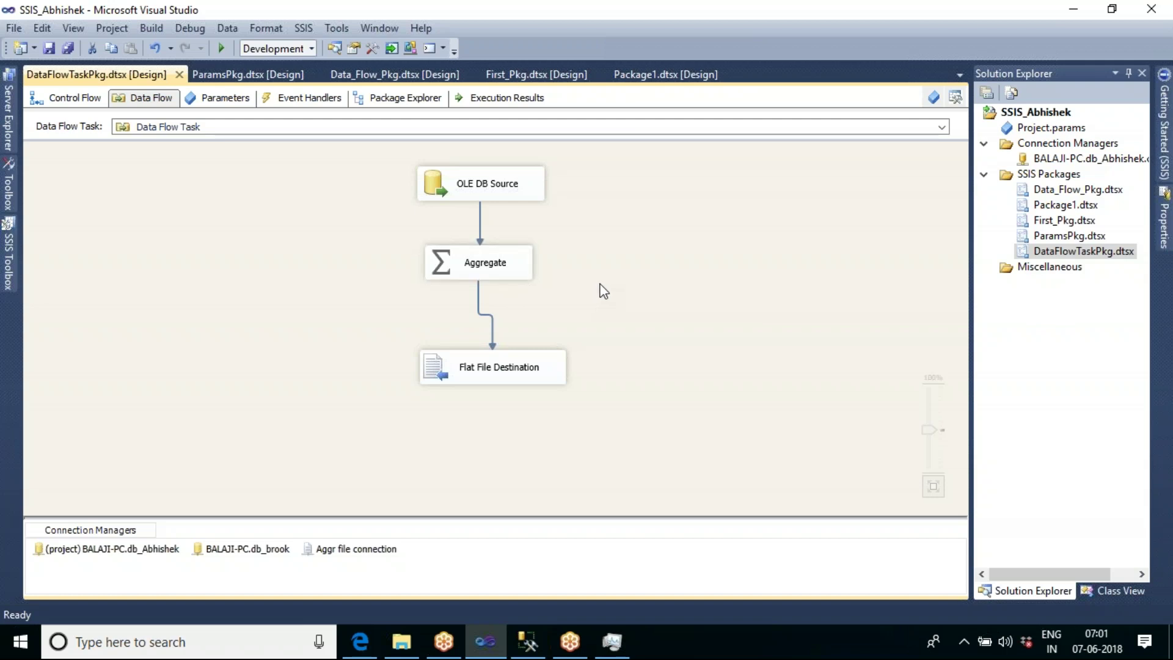
{"action": "double_click", "coordinate": [483, 269]}
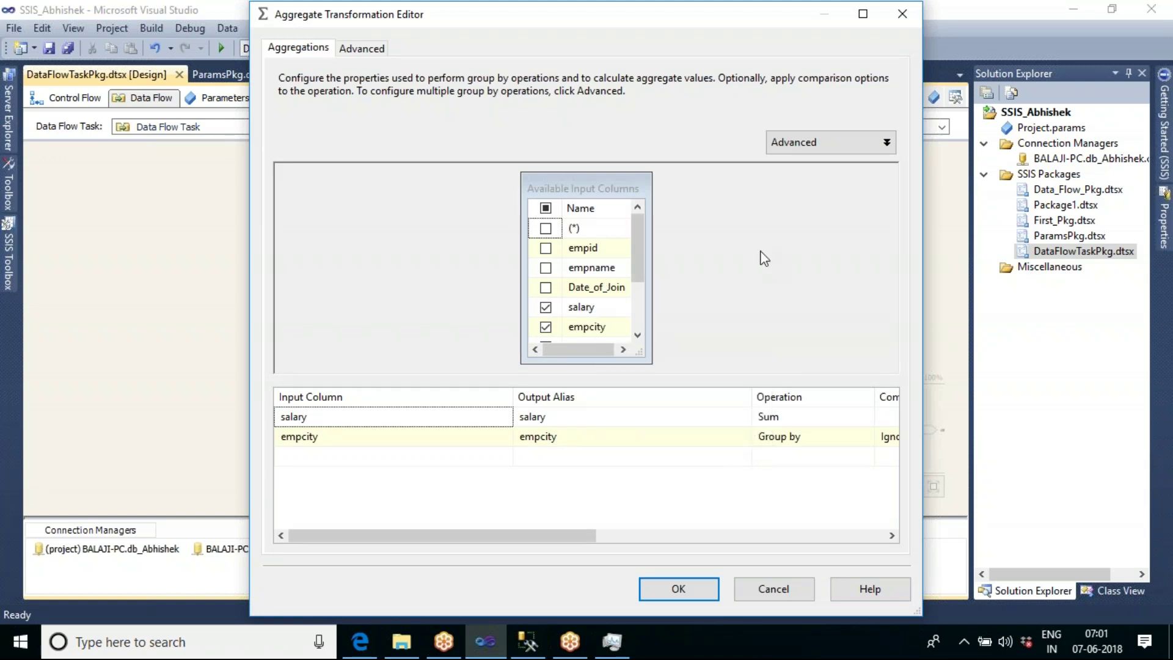
{"action": "left_click", "coordinate": [817, 149]}
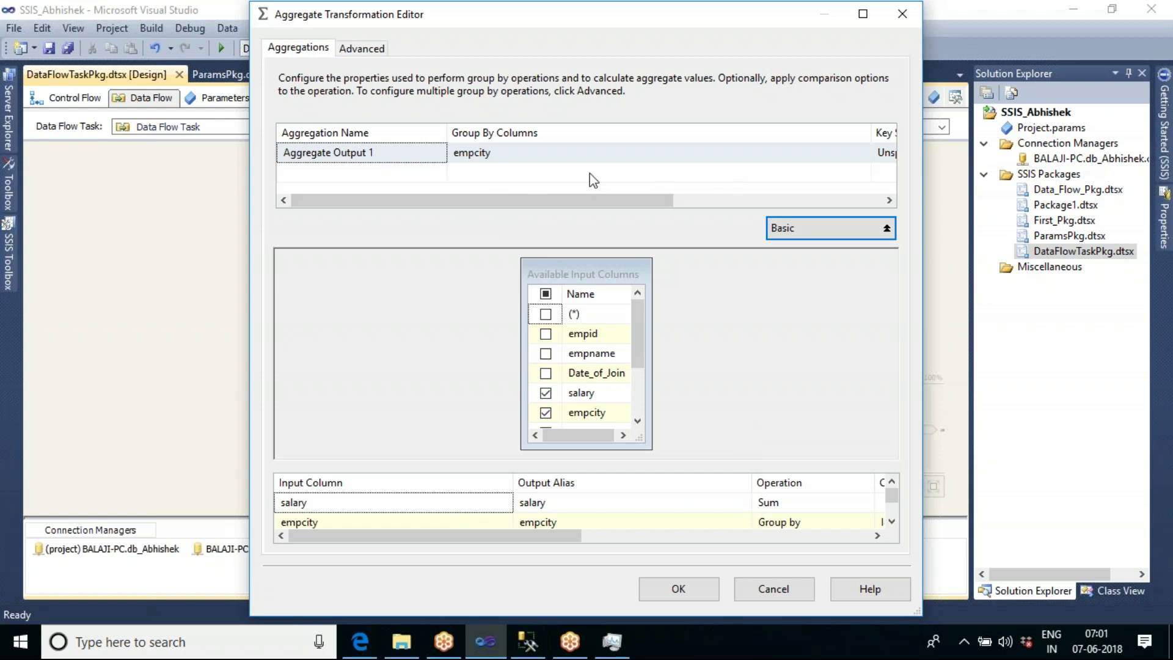
{"action": "left_click", "coordinate": [391, 172]}
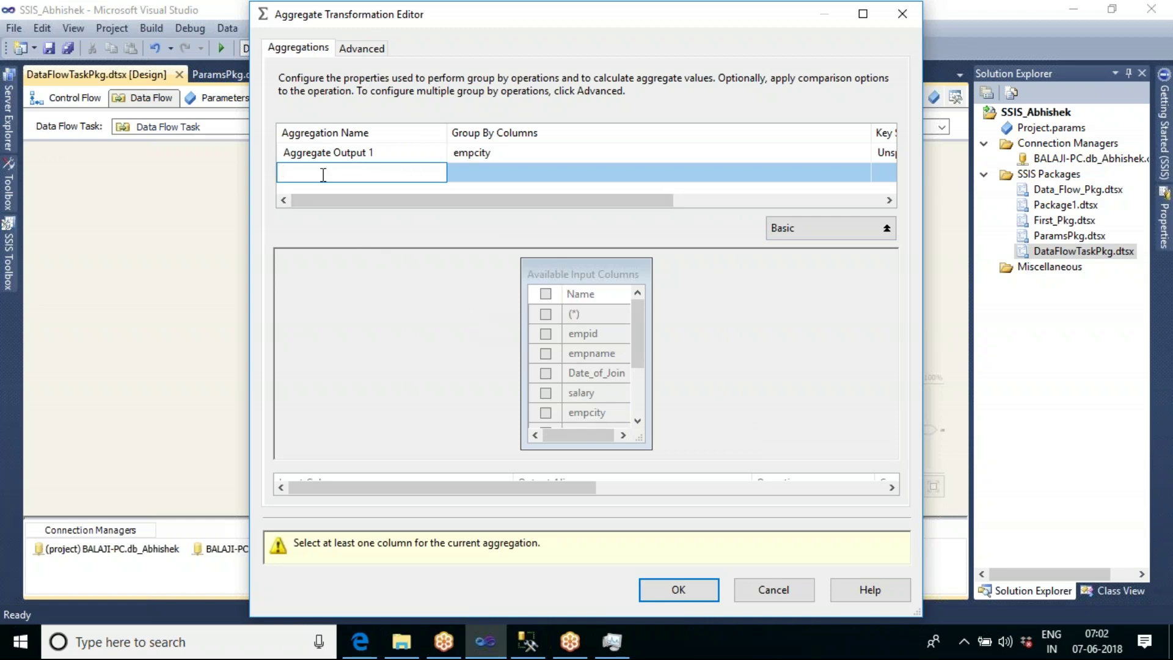
{"action": "type", "text": "BranchWise Salary"}
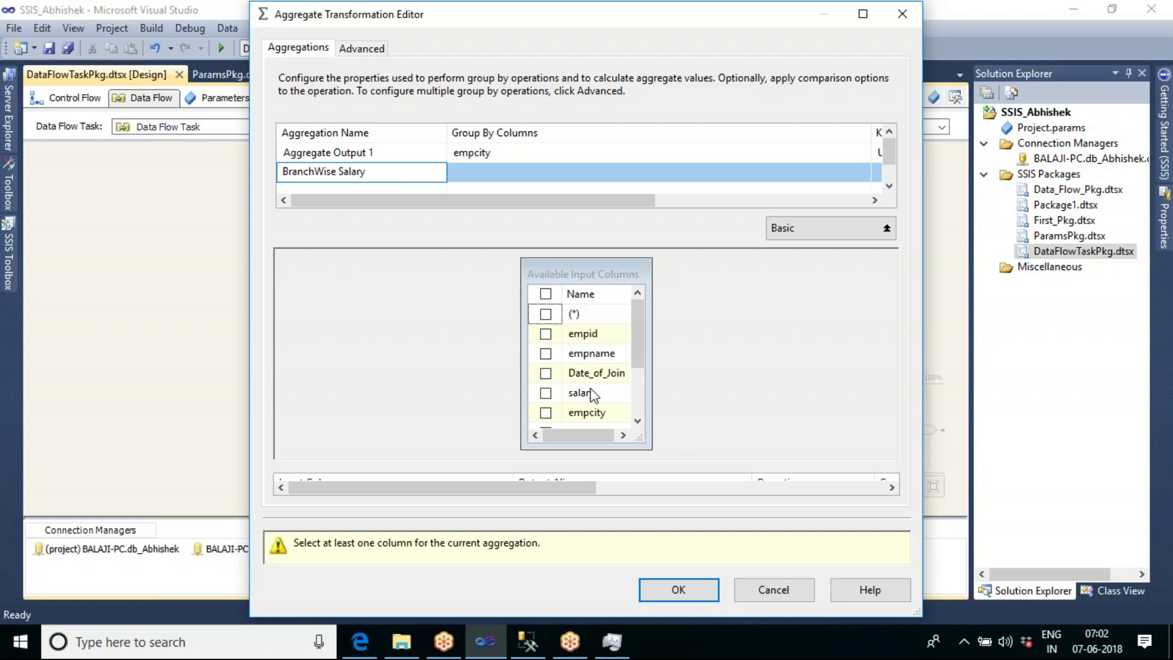
Include the branchid and salary input columns in the BranchWise Salary aggregation.
{"action": "left_click_drag", "start_coordinate": [639, 336], "coordinate": [647, 377]}
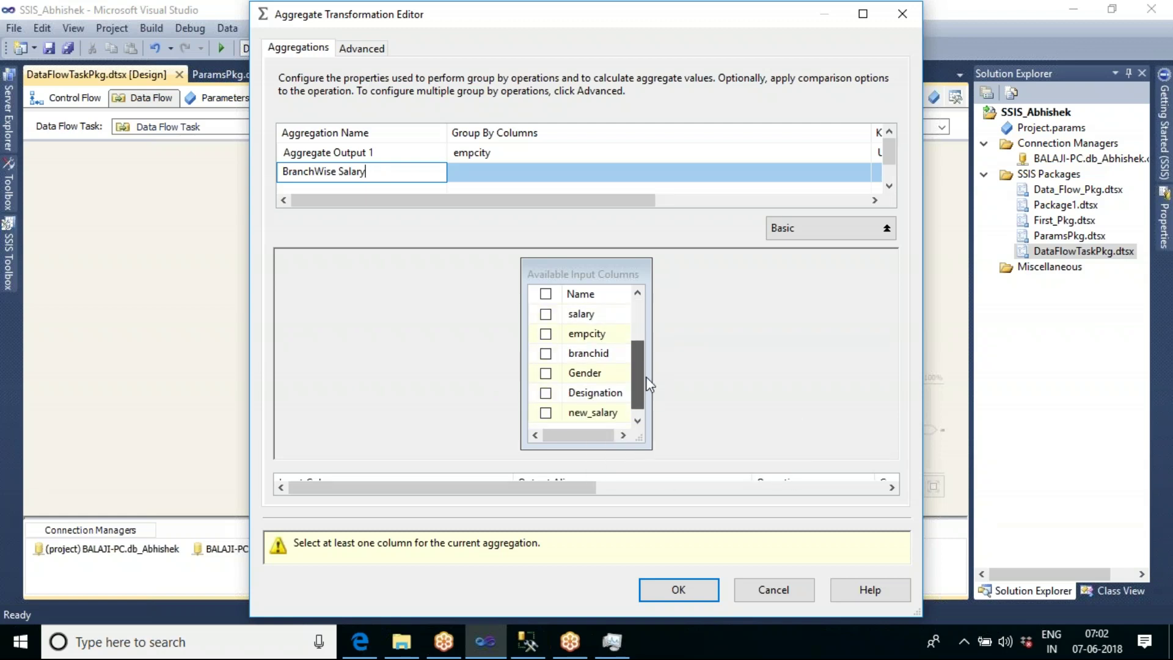
{"action": "left_click", "coordinate": [546, 354]}
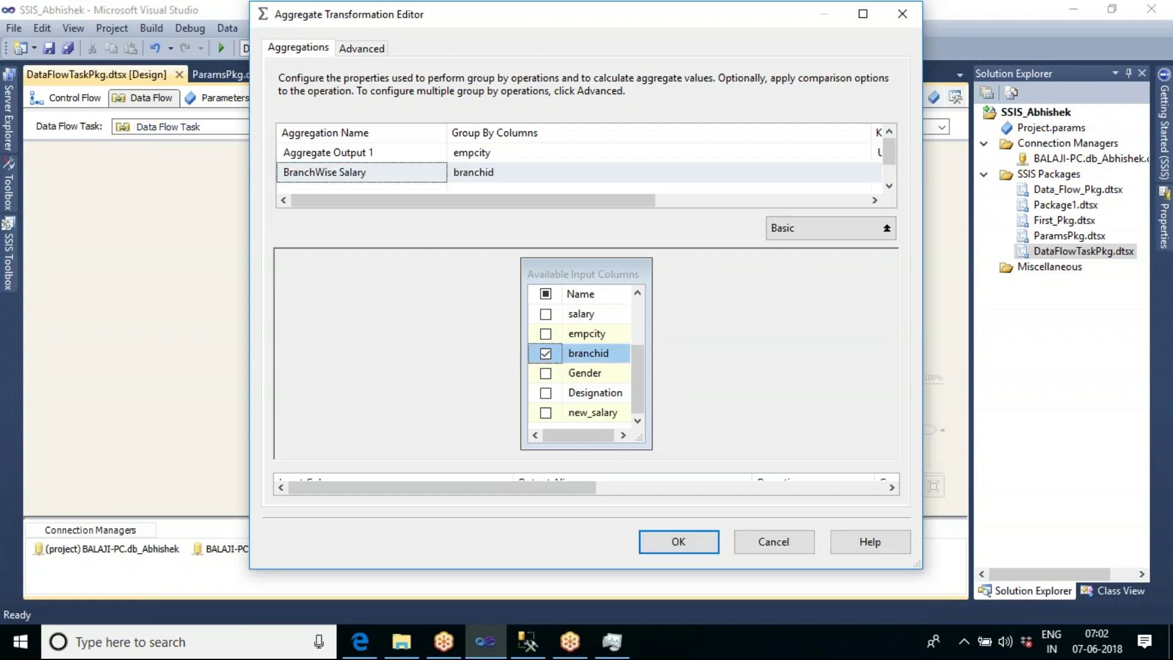
{"action": "left_click", "coordinate": [545, 314]}
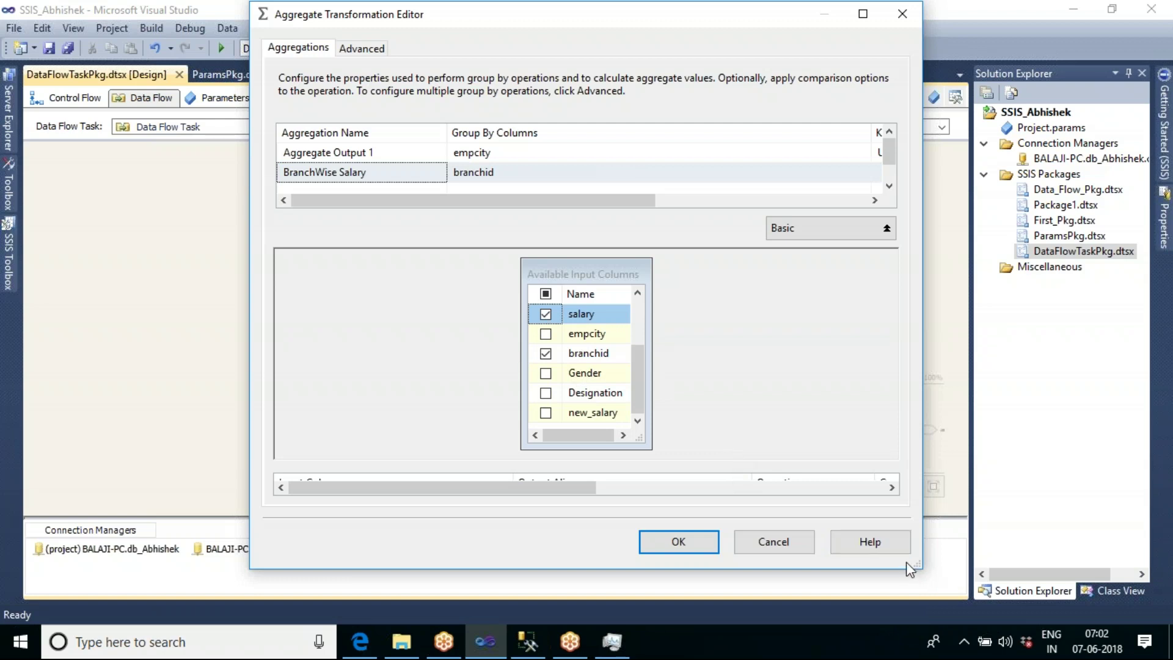
Enlarge the editor and its column grid, and set the salary column's operation to Sum for BranchWise Salary.
{"action": "left_click_drag", "start_coordinate": [920, 566], "coordinate": [990, 619]}
{"action": "left_click_drag", "start_coordinate": [806, 466], "coordinate": [799, 427]}
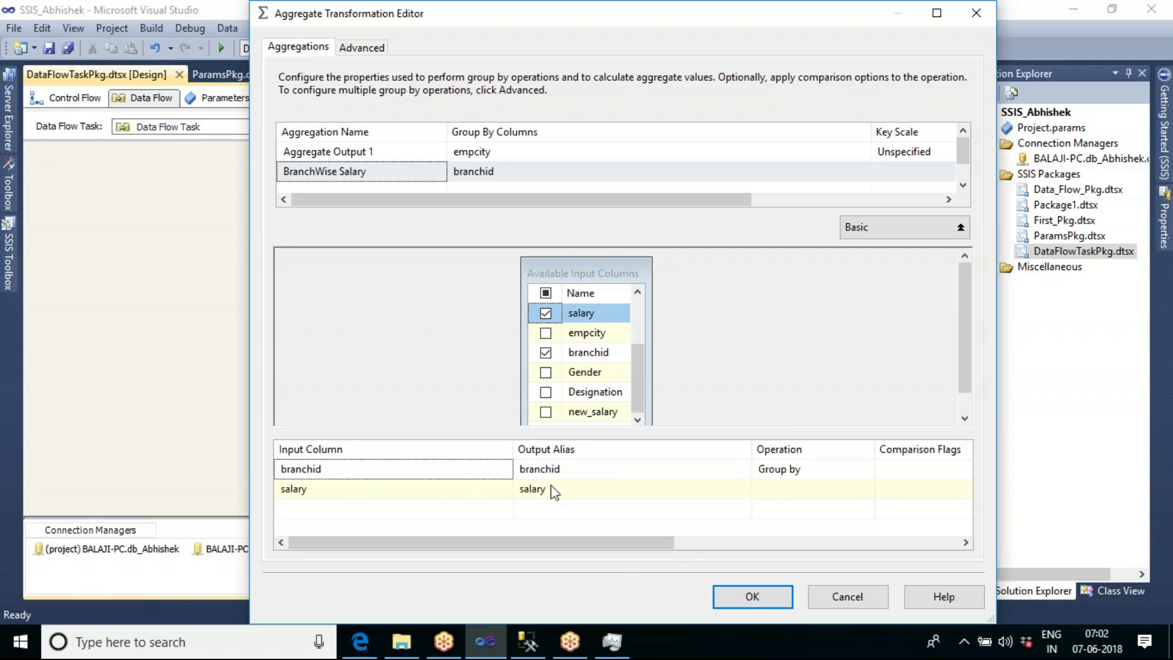
{"action": "left_click", "coordinate": [784, 492]}
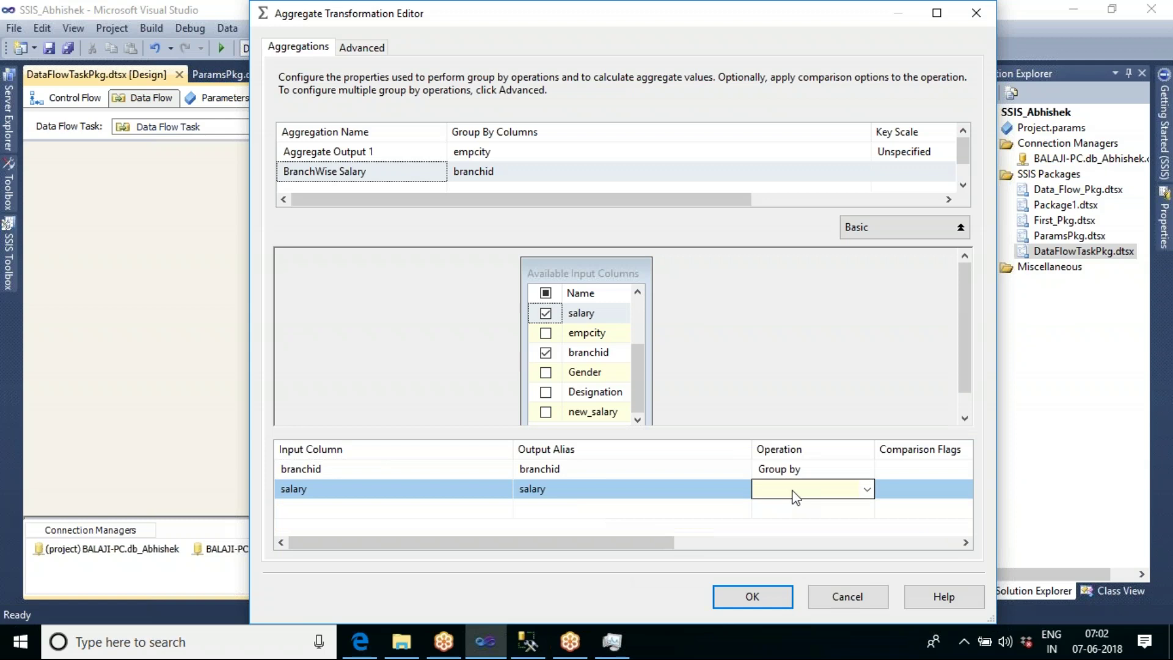
{"action": "left_click", "coordinate": [864, 494]}
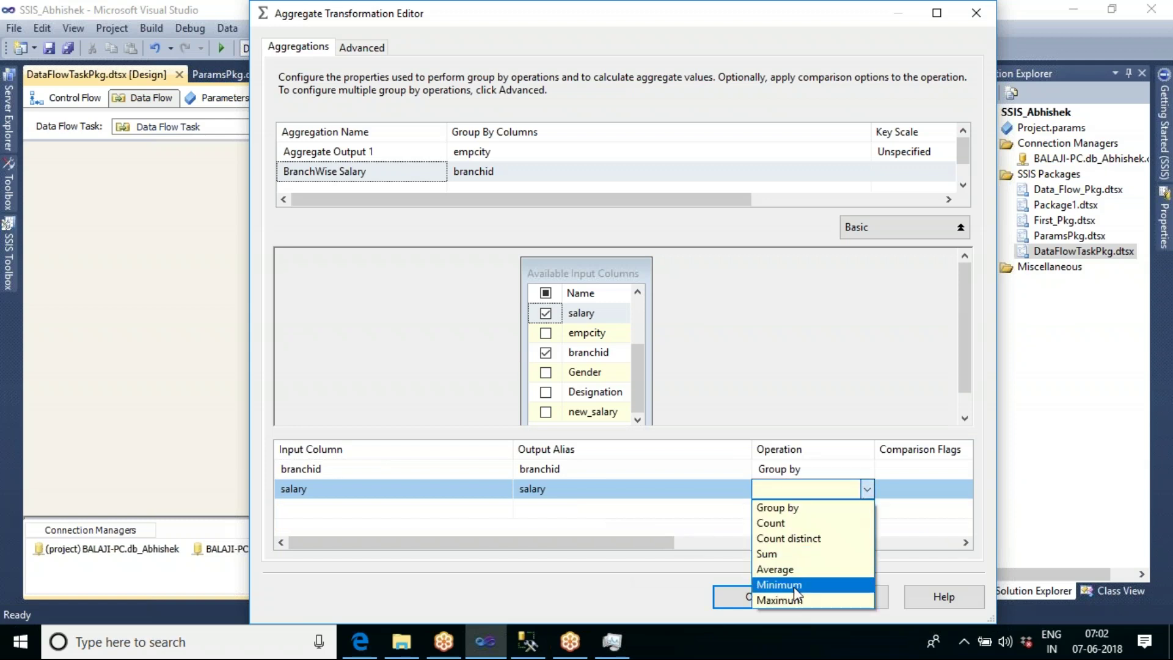
{"action": "left_click", "coordinate": [779, 554]}
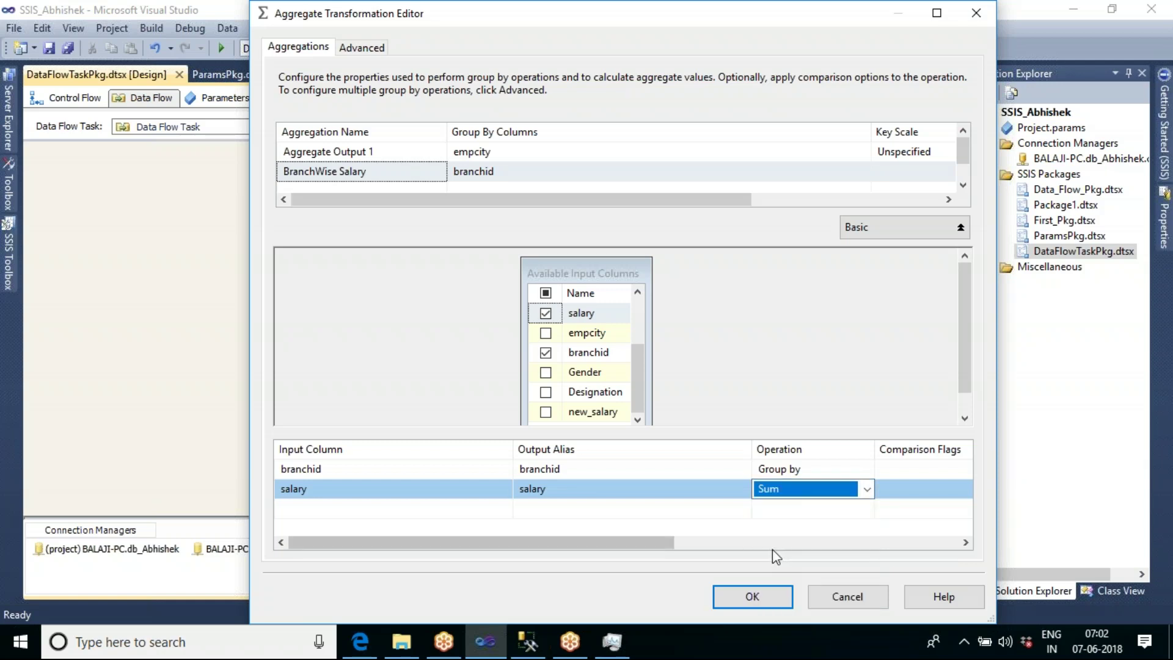
{"action": "left_click", "coordinate": [794, 396]}
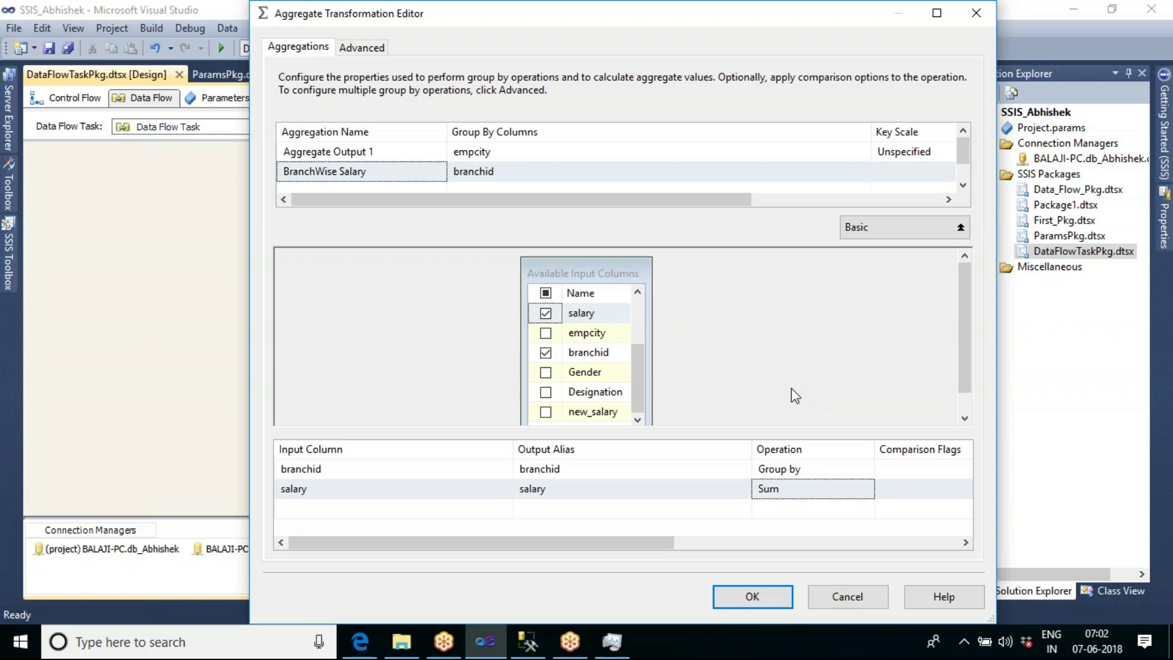
Rename the aggregation grouped by empcity as CityWise Salary.
{"action": "left_click", "coordinate": [963, 185]}
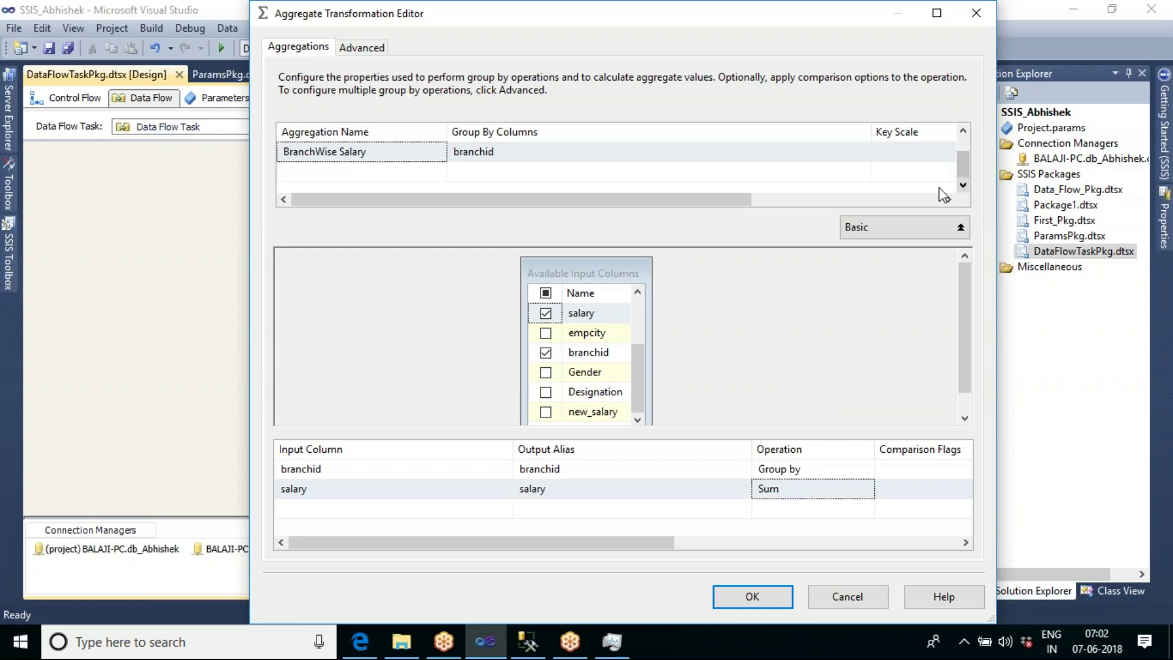
{"action": "left_click", "coordinate": [347, 171]}
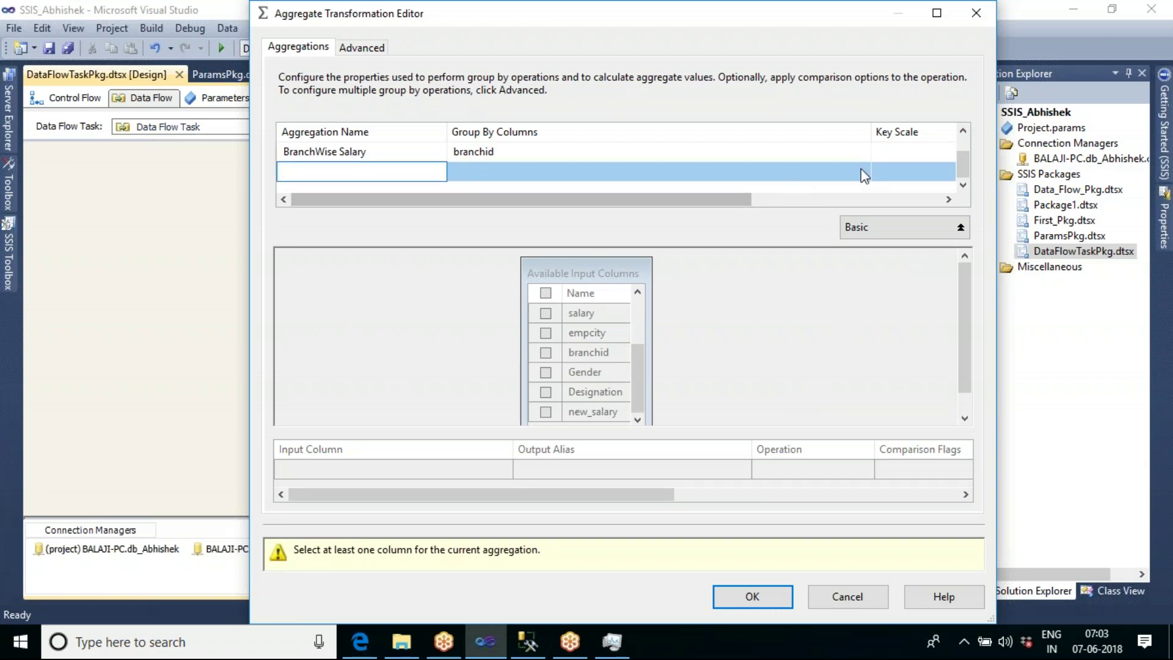
{"action": "left_click", "coordinate": [963, 130]}
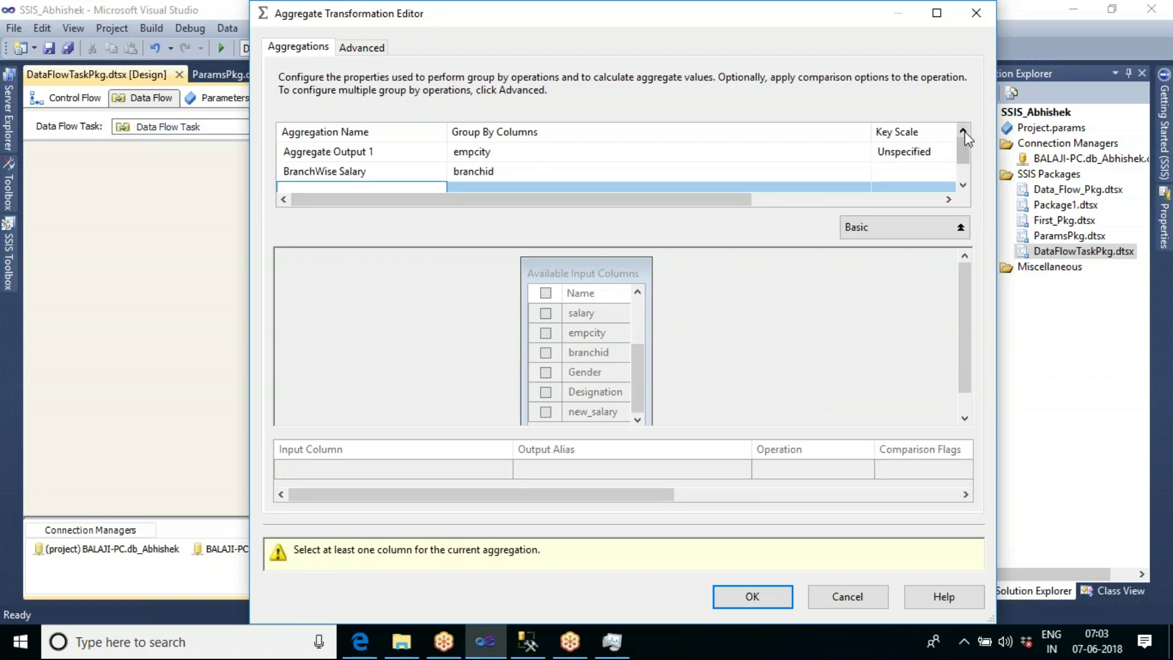
{"action": "left_click", "coordinate": [393, 152]}
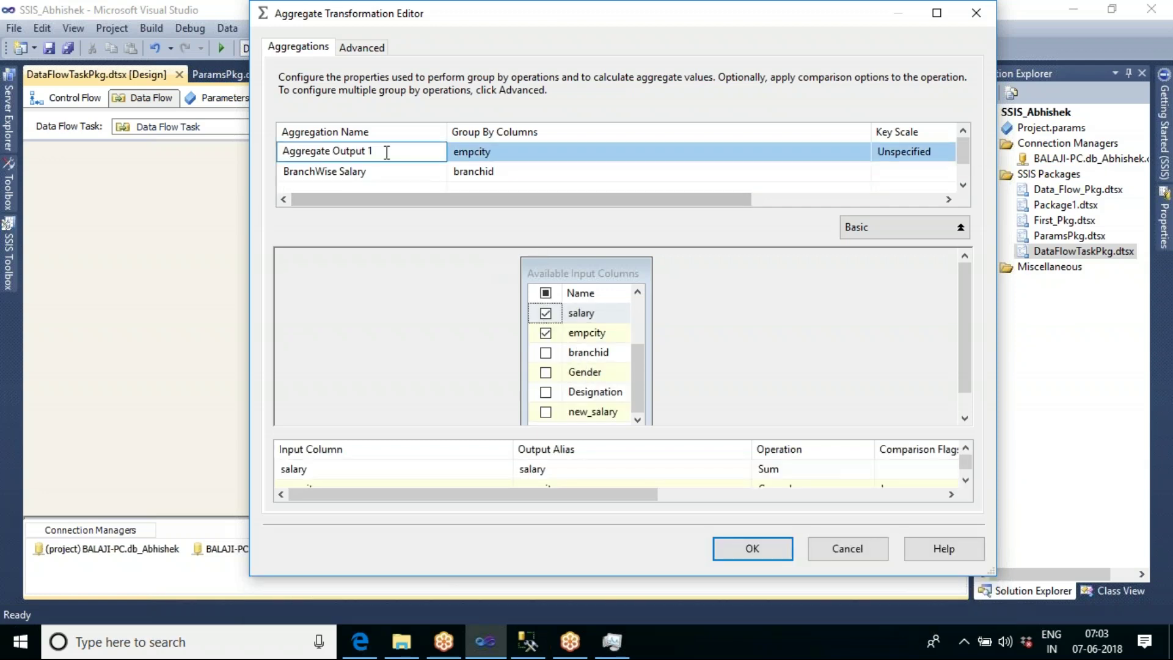
{"action": "left_click_drag", "start_coordinate": [372, 151], "coordinate": [281, 156]}
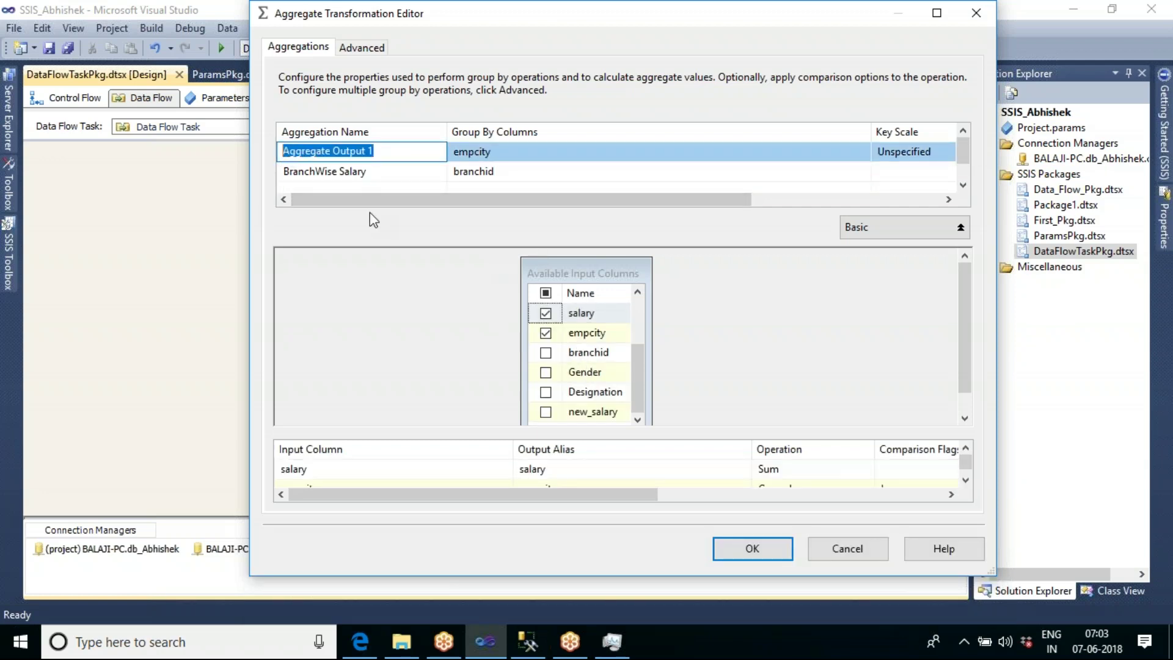
{"action": "type", "text": "Citys"}
{"action": "key", "text": "BackSpace"}
{"action": "key", "text": "BackSpace"}
{"action": "type", "text": "yWise Salary"}
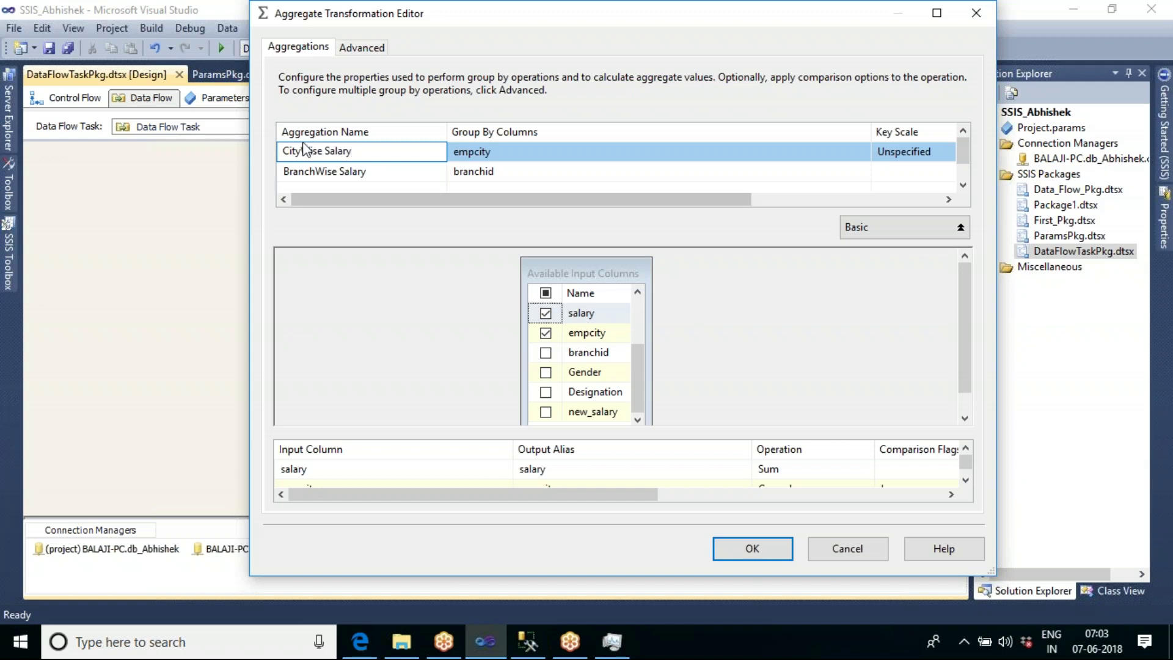
Review the columns and operations of the BranchWise Salary aggregation and accept the Aggregate transformation's settings.
{"action": "left_click", "coordinate": [396, 174]}
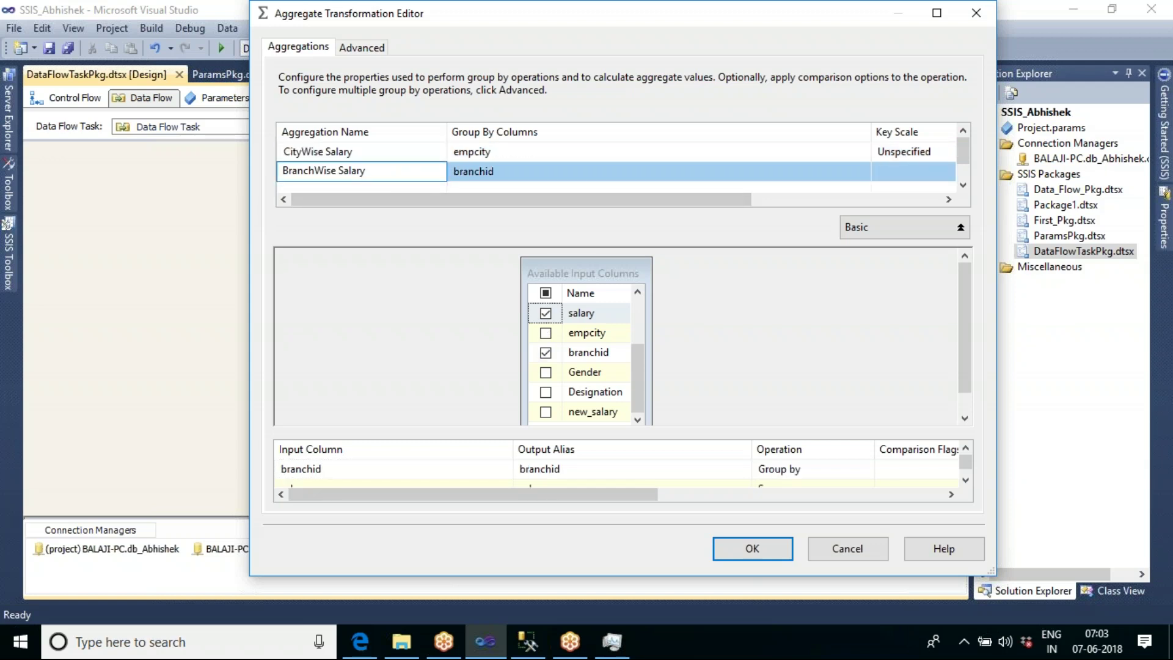
{"action": "left_click_drag", "start_coordinate": [961, 361], "coordinate": [968, 390]}
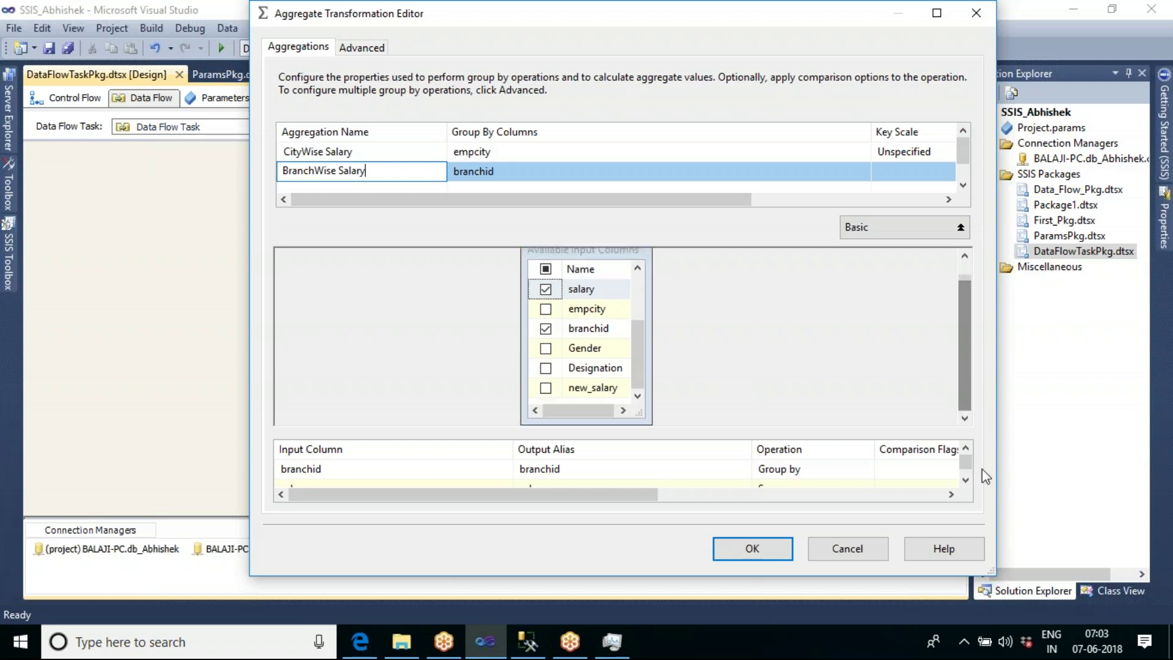
{"action": "left_click", "coordinate": [965, 482]}
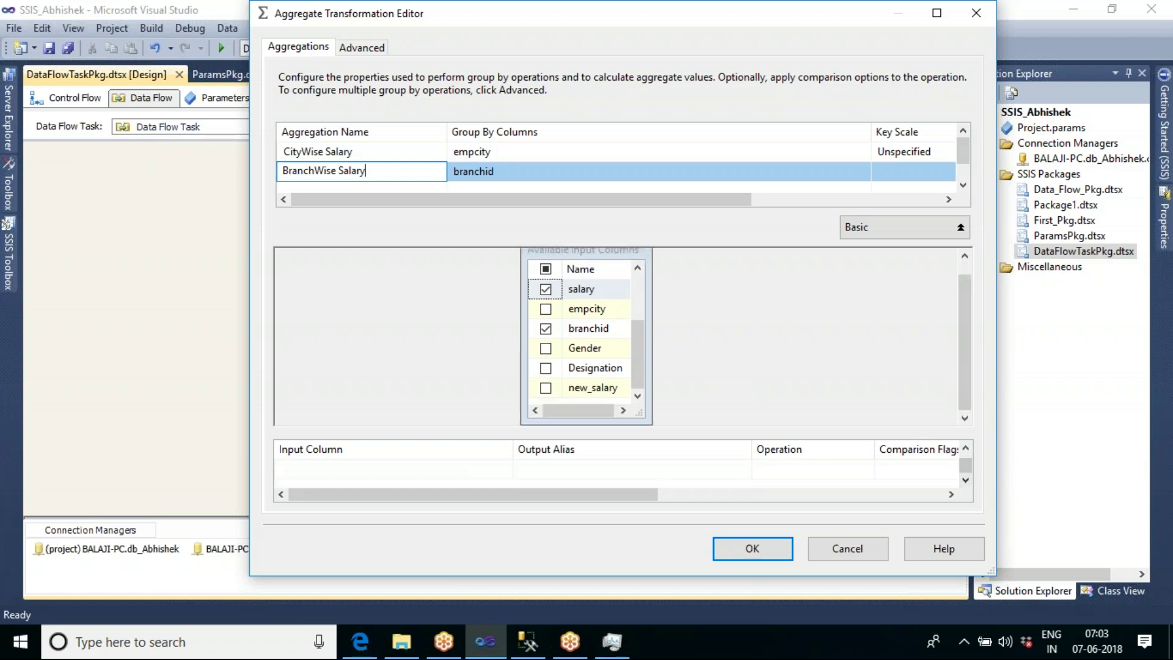
{"action": "left_click_drag", "start_coordinate": [909, 431], "coordinate": [908, 400]}
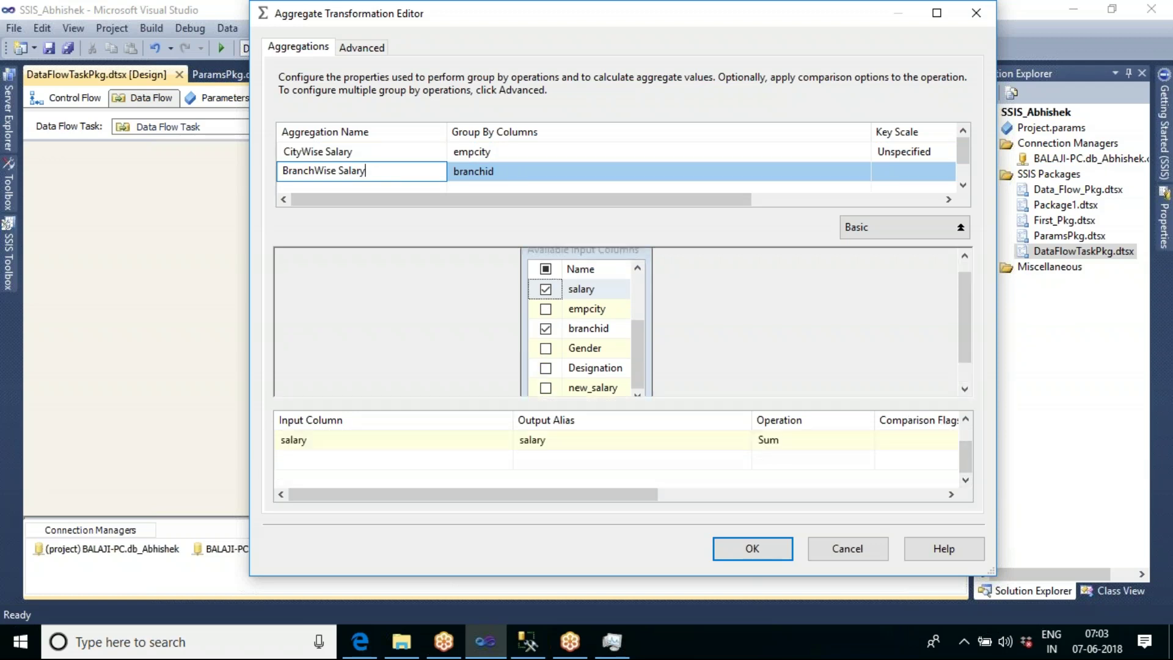
{"action": "left_click", "coordinate": [963, 429]}
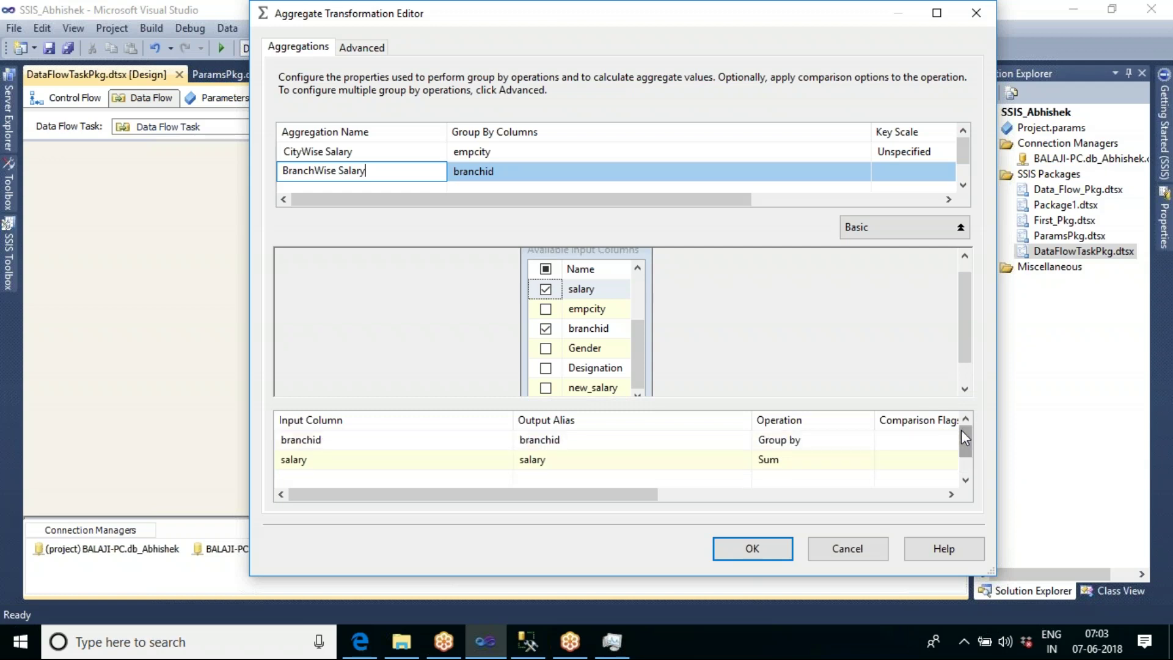
{"action": "left_click", "coordinate": [757, 550]}
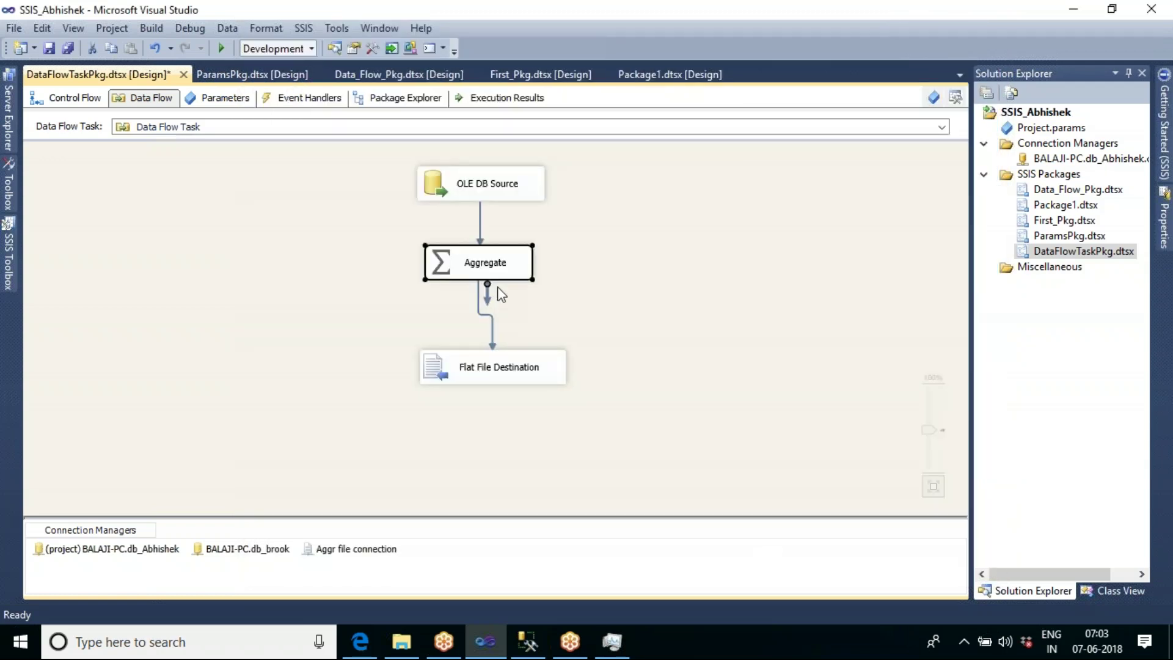
Move the Flat File Destination aside and add an Excel Destination next to it in the data flow.
{"action": "left_click_drag", "start_coordinate": [509, 374], "coordinate": [379, 378]}
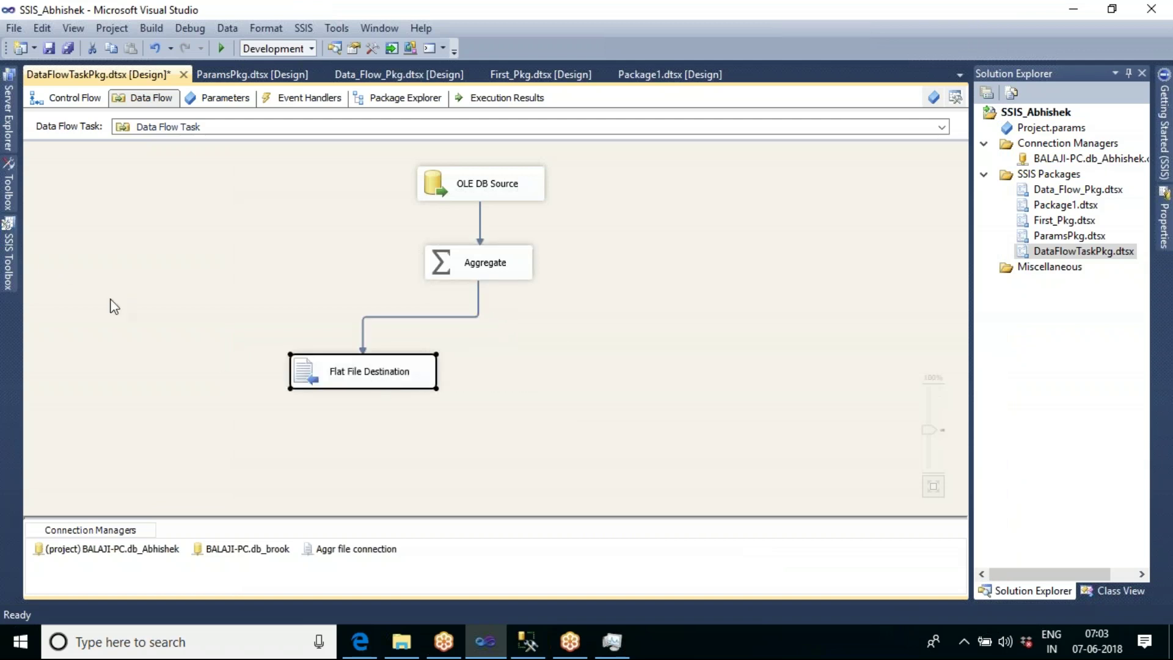
{"action": "left_click", "coordinate": [8, 259]}
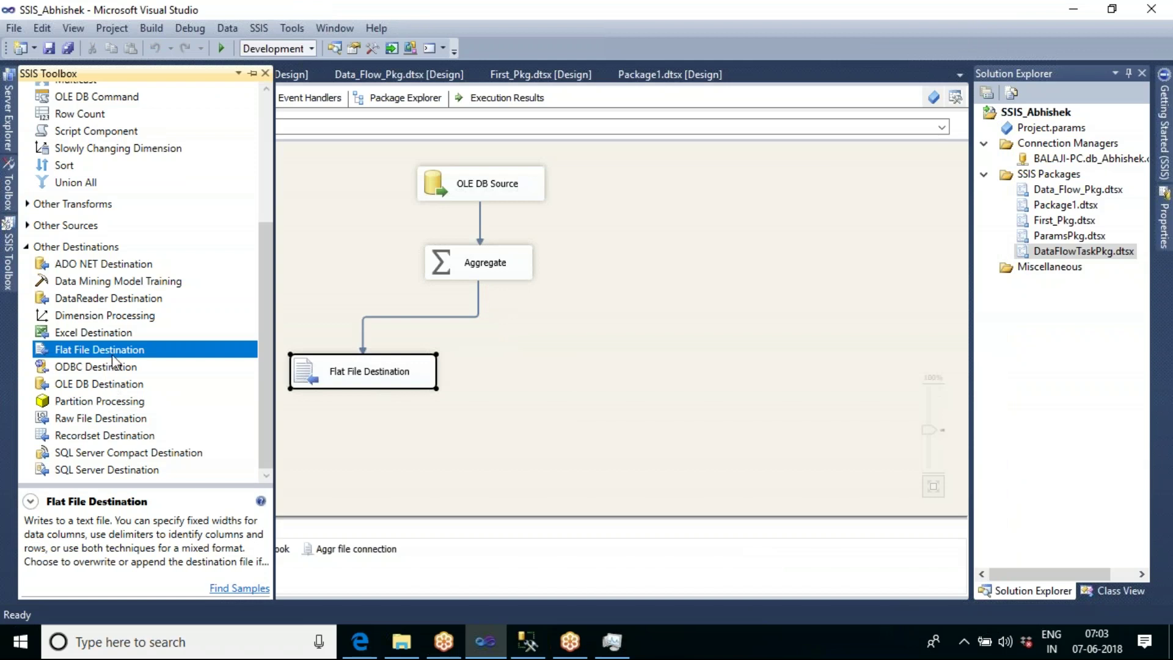
{"action": "left_click_drag", "start_coordinate": [100, 334], "coordinate": [529, 371]}
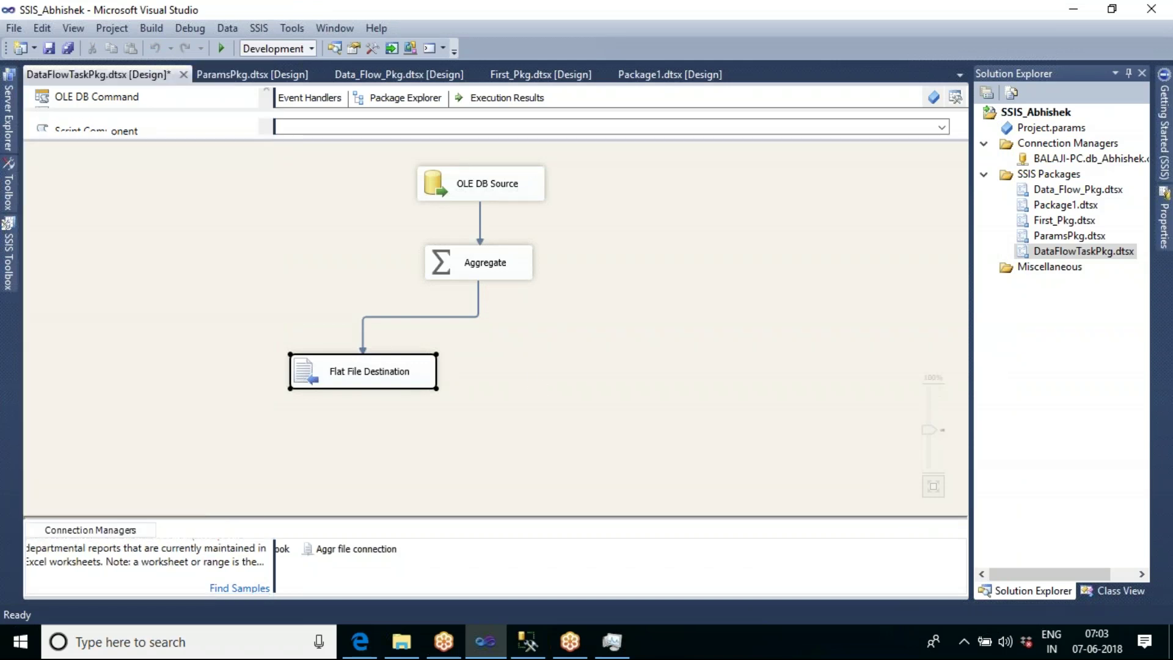
Connect the Aggregate's BranchWise Salary output to the Excel Destination and align the destination with the Flat File Destination.
{"action": "left_click_drag", "start_coordinate": [489, 275], "coordinate": [627, 385]}
{"action": "left_click", "coordinate": [753, 397]}
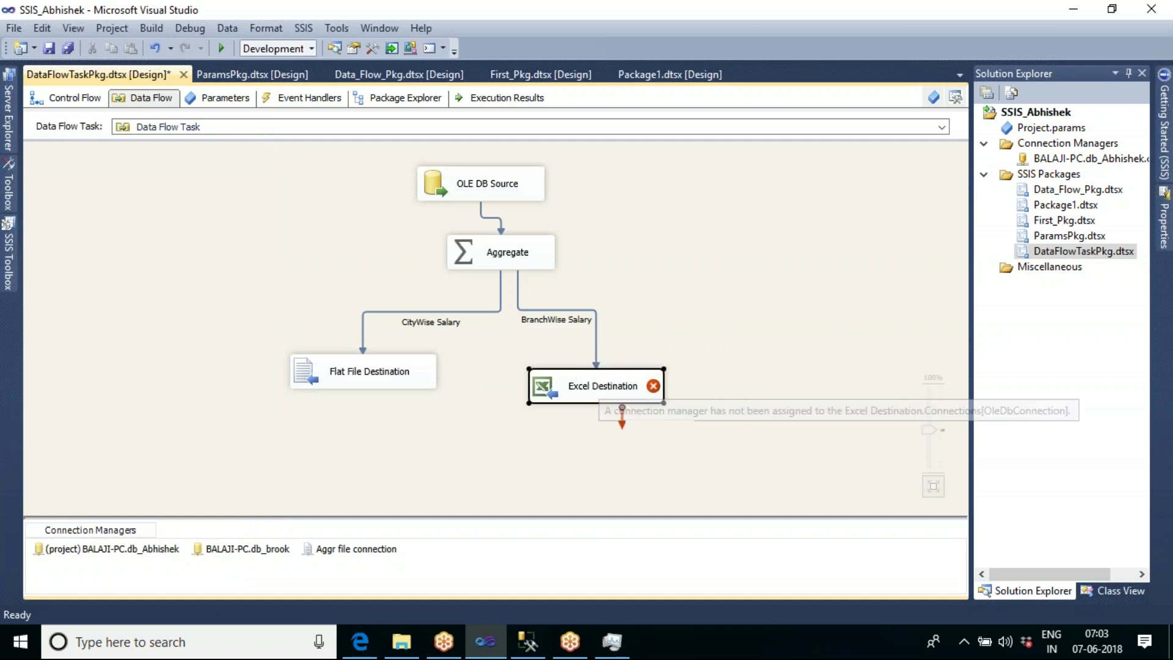
{"action": "left_click_drag", "start_coordinate": [597, 385], "coordinate": [603, 364]}
{"action": "left_click", "coordinate": [724, 406]}
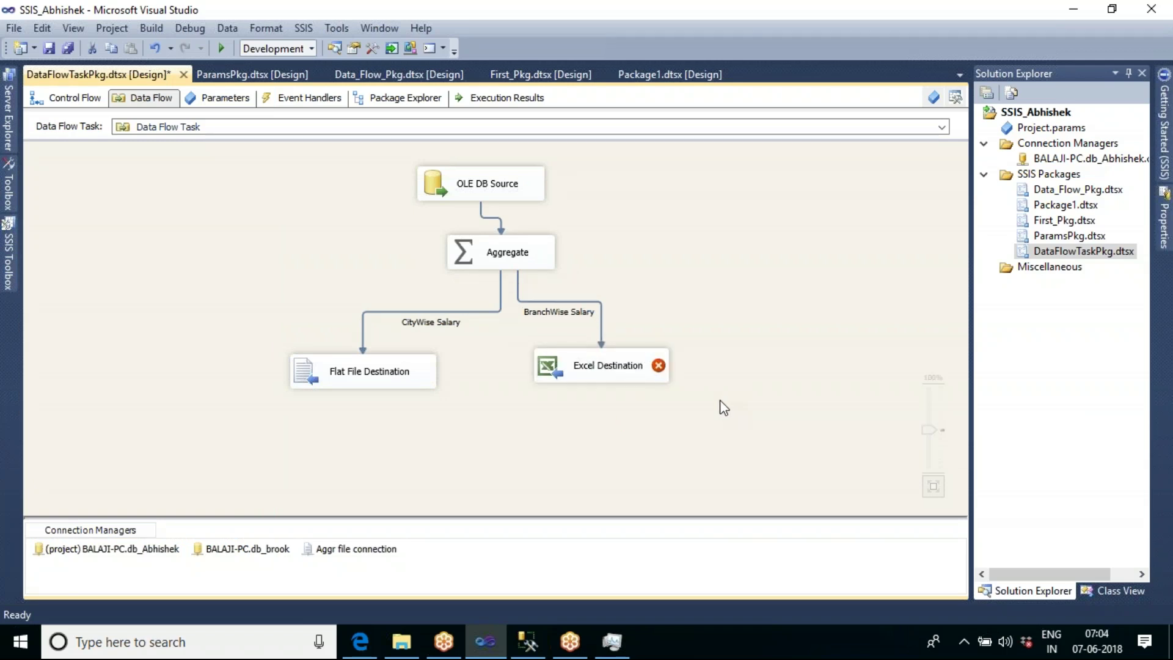
Create an Excel connection manager for the Excel Destination that points to a new file named BranchWise_Salary.xls.
{"action": "double_click", "coordinate": [603, 368]}
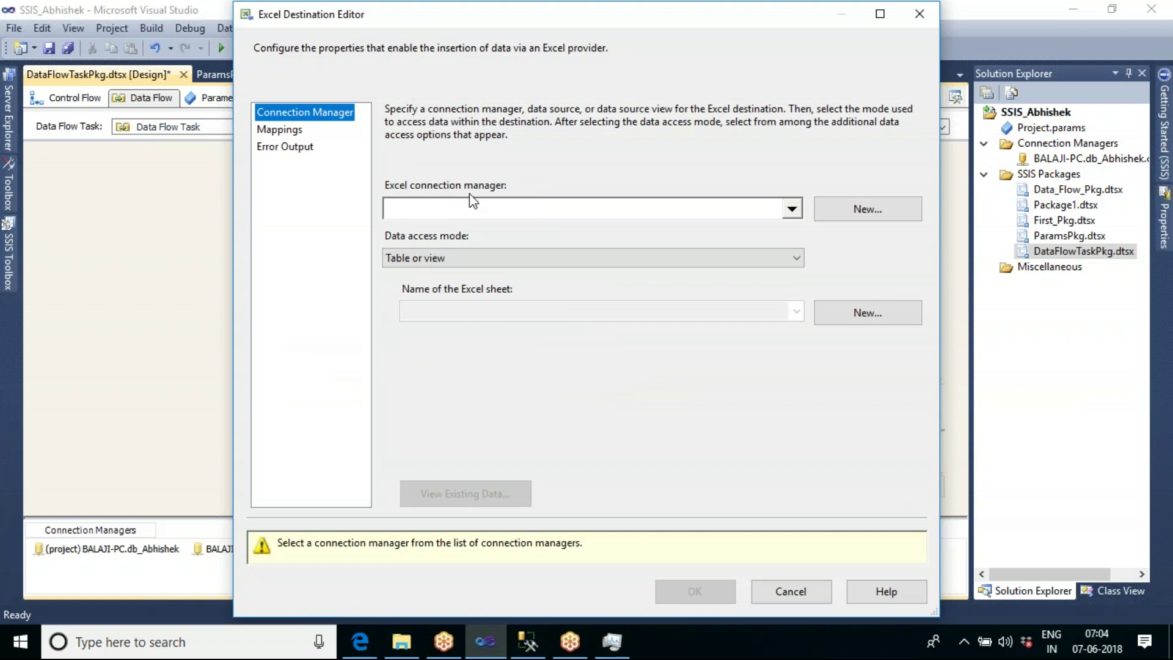
{"action": "left_click", "coordinate": [867, 215]}
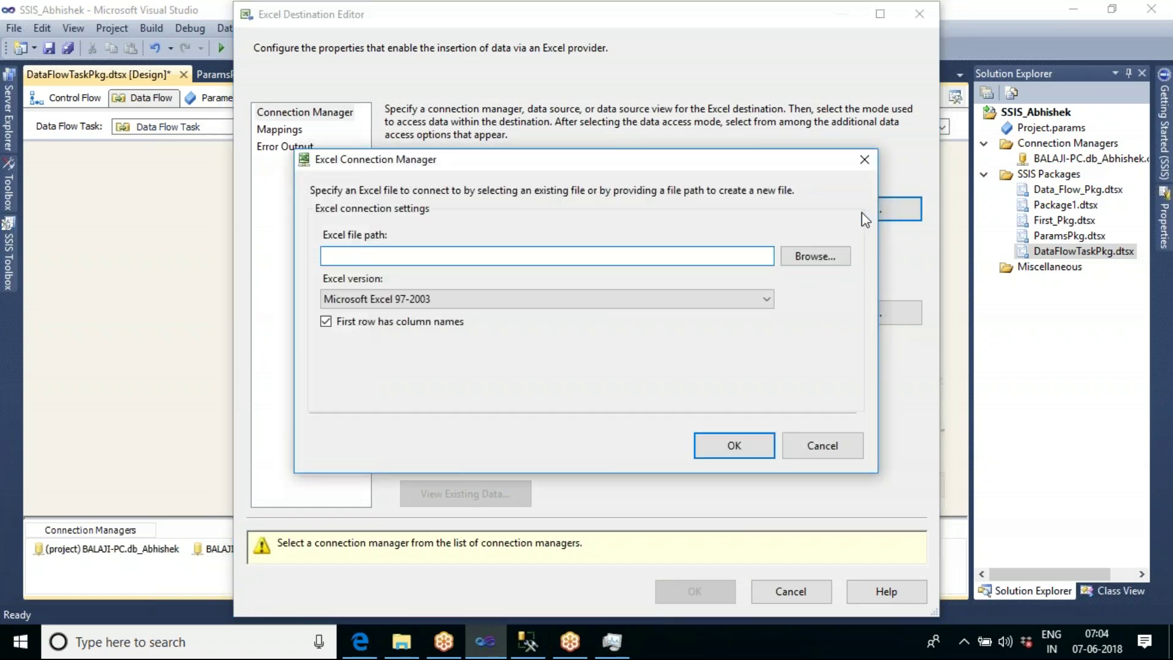
{"action": "left_click", "coordinate": [822, 257]}
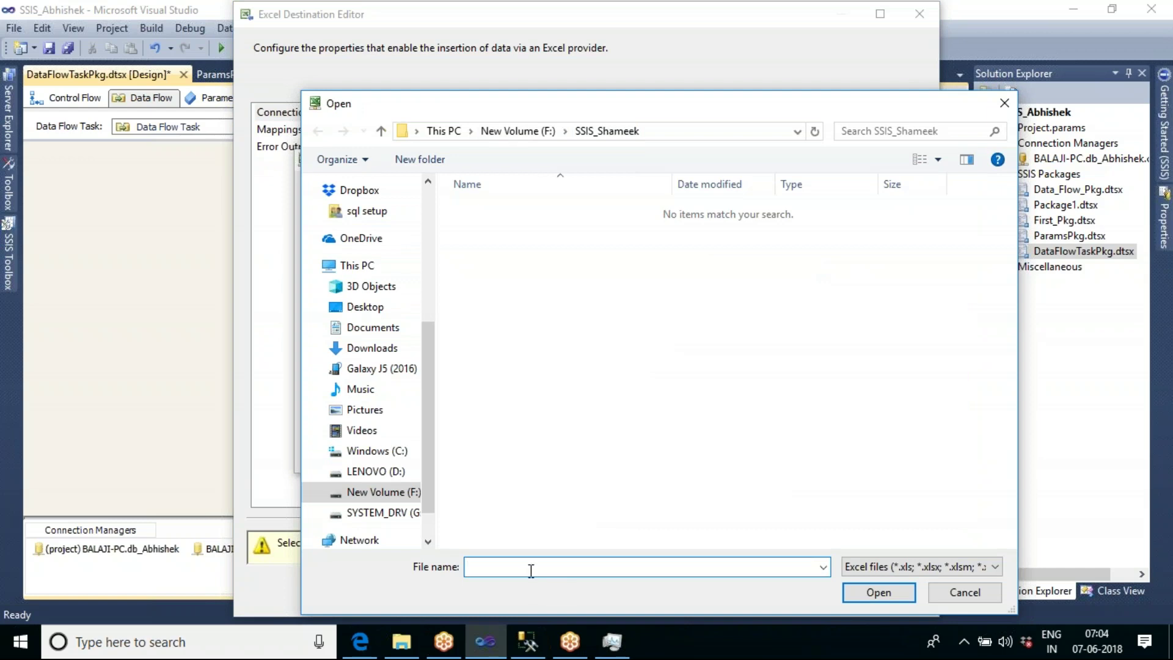
{"action": "type", "text": "BranchWise_A"}
{"action": "key", "text": "BackSpace"}
{"action": "type", "text": "s"}
{"action": "key", "text": "BackSpace"}
{"action": "type", "text": "Salary.xls"}
{"action": "left_click", "coordinate": [886, 593]}
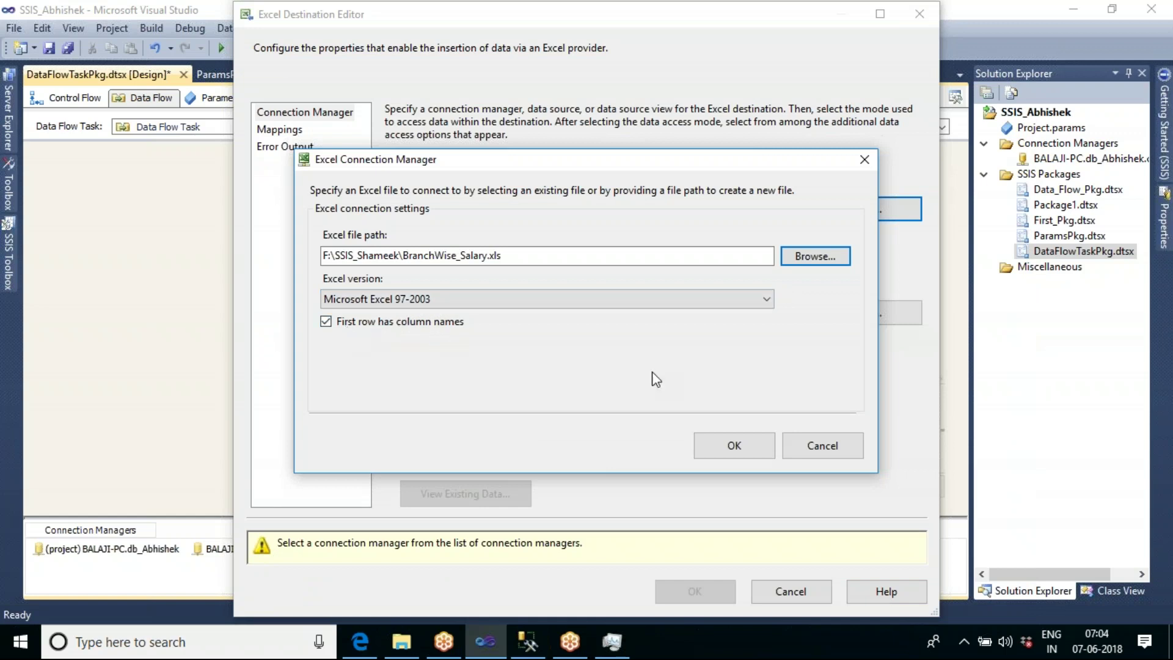
{"action": "left_click", "coordinate": [757, 448]}
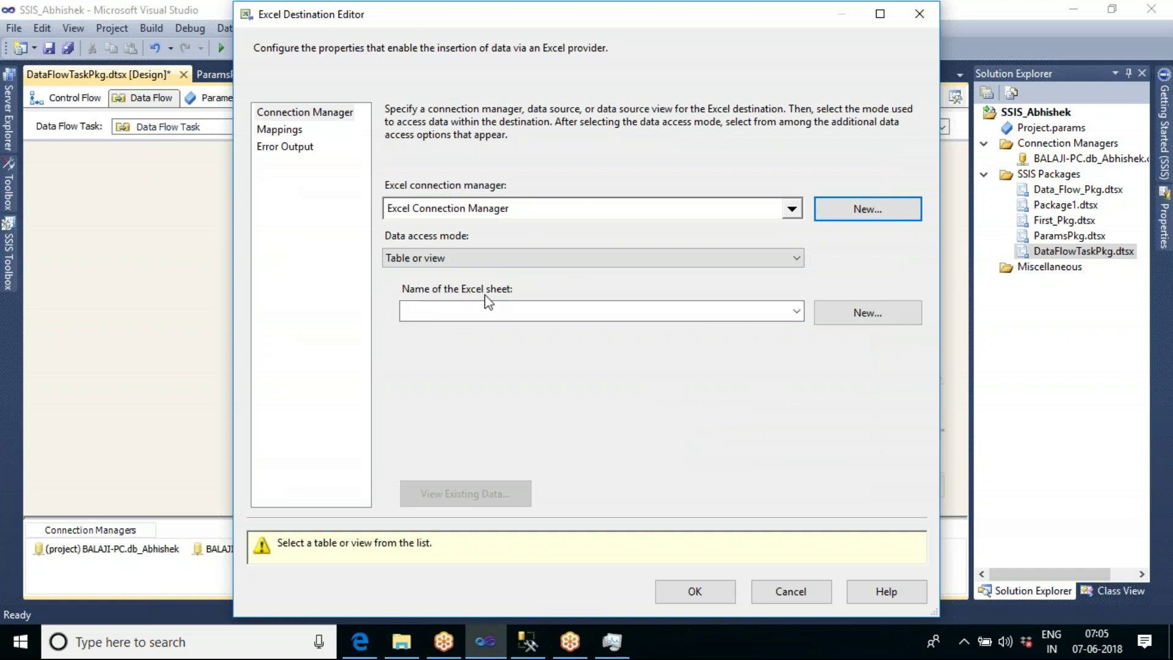
Create a new sheet named Branch_Excel with the branchid and salary columns for the Excel Destination.
{"action": "left_click", "coordinate": [853, 323]}
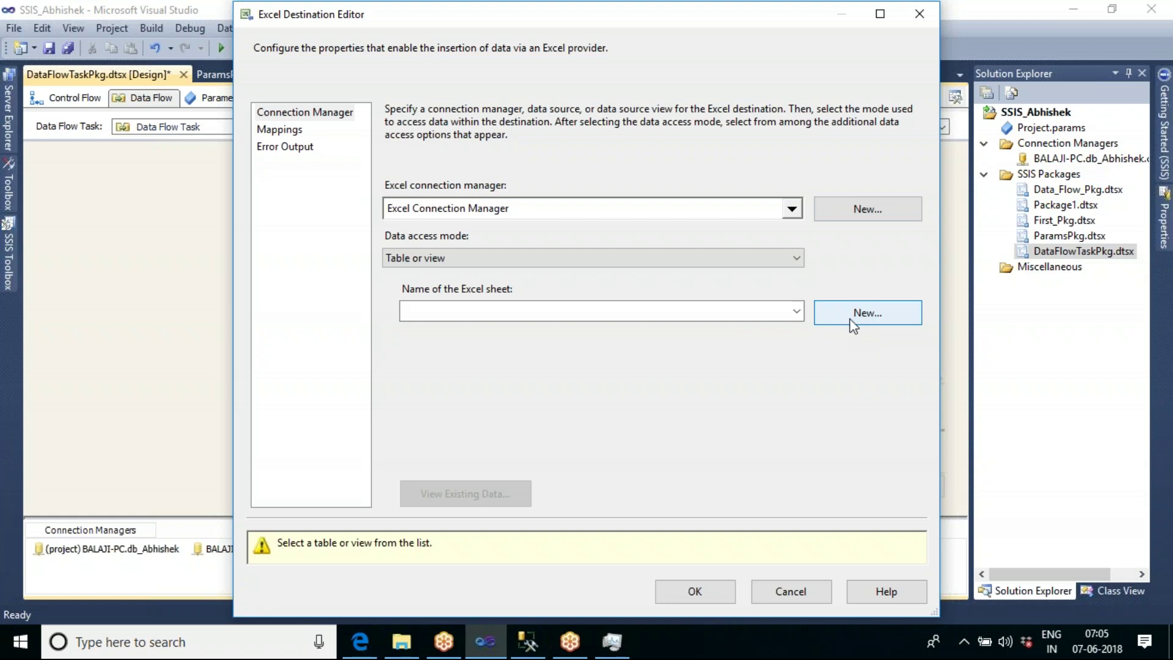
{"action": "left_click", "coordinate": [853, 324]}
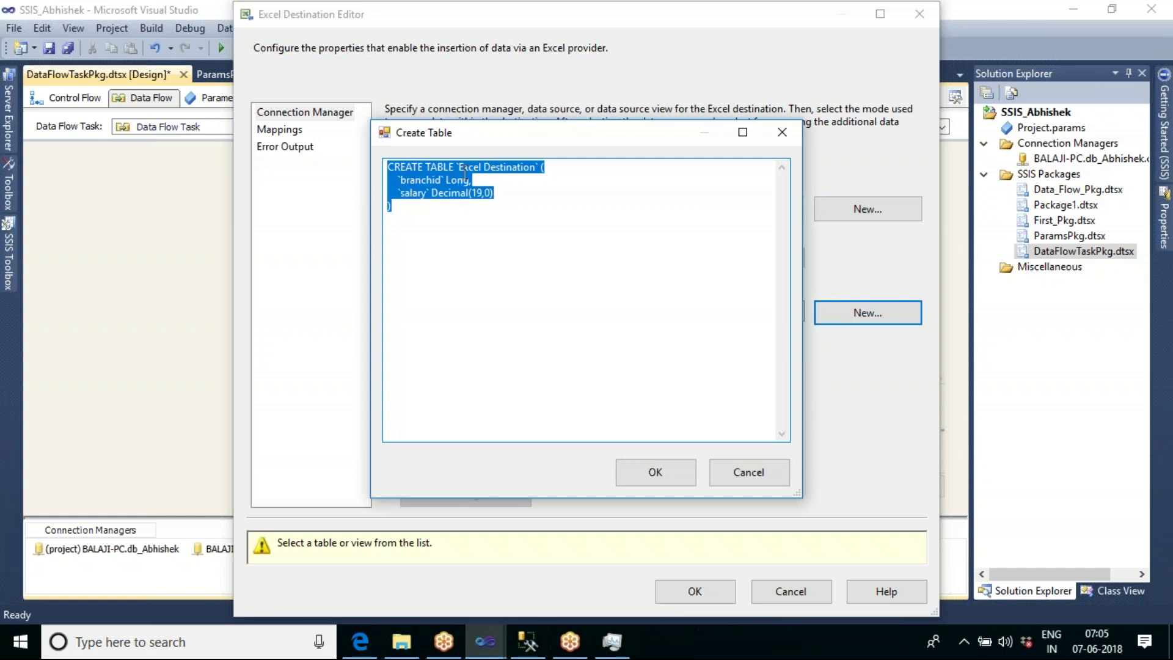
{"action": "left_click", "coordinate": [465, 176]}
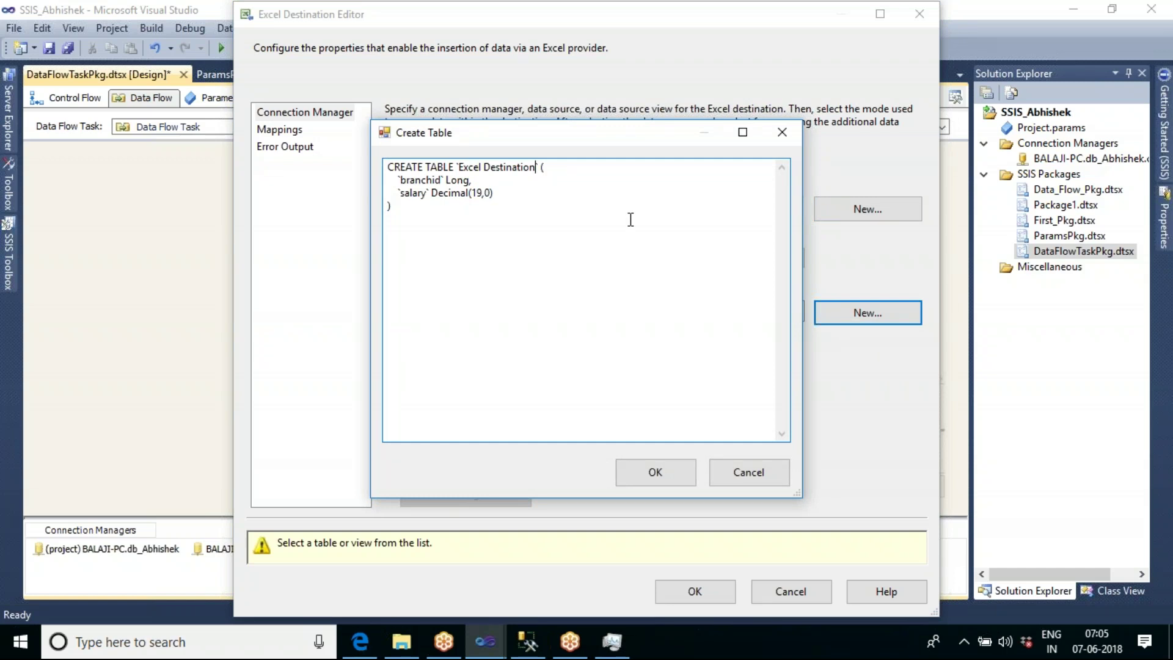
{"action": "left_click_drag", "start_coordinate": [536, 167], "coordinate": [459, 167]}
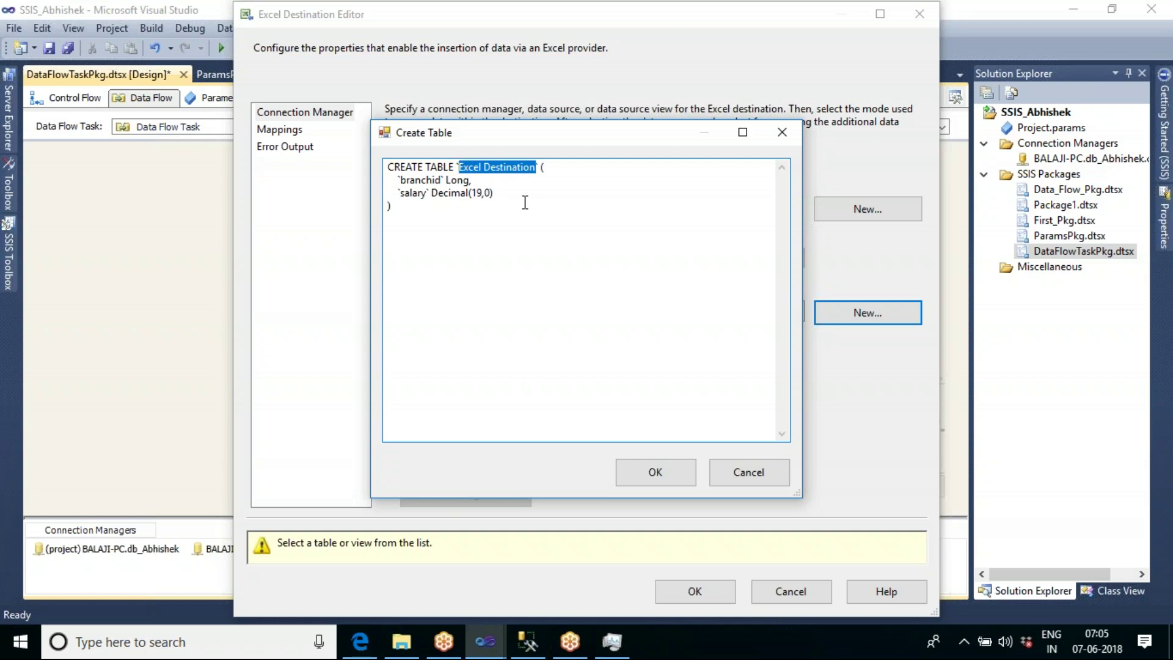
{"action": "type", "text": "E"}
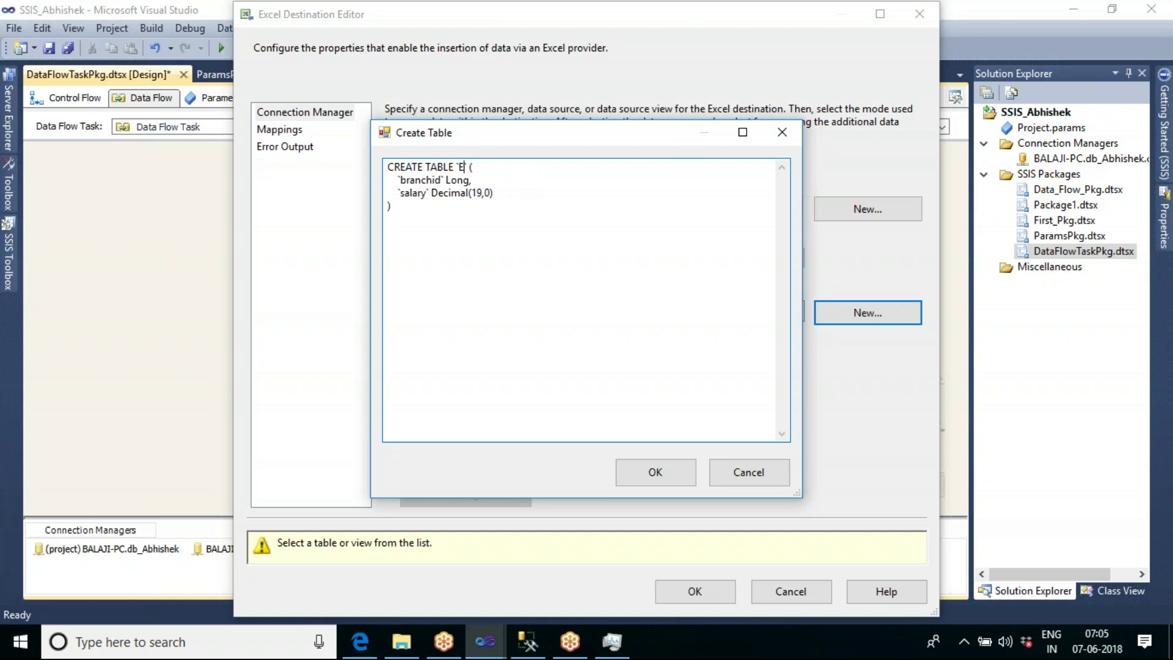
{"action": "key", "text": "BackSpace"}
{"action": "type", "text": "C"}
{"action": "key", "text": "BackSpace"}
{"action": "type", "text": "Branch_Excel"}
{"action": "left_click", "coordinate": [643, 474]}
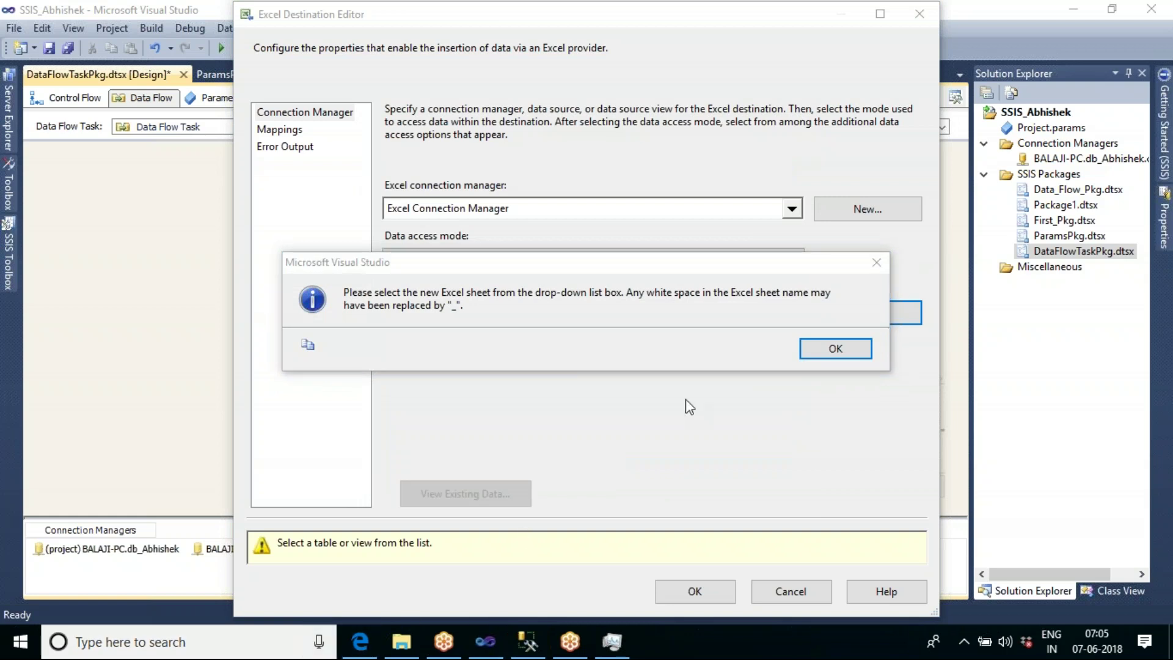
{"action": "left_click", "coordinate": [833, 347]}
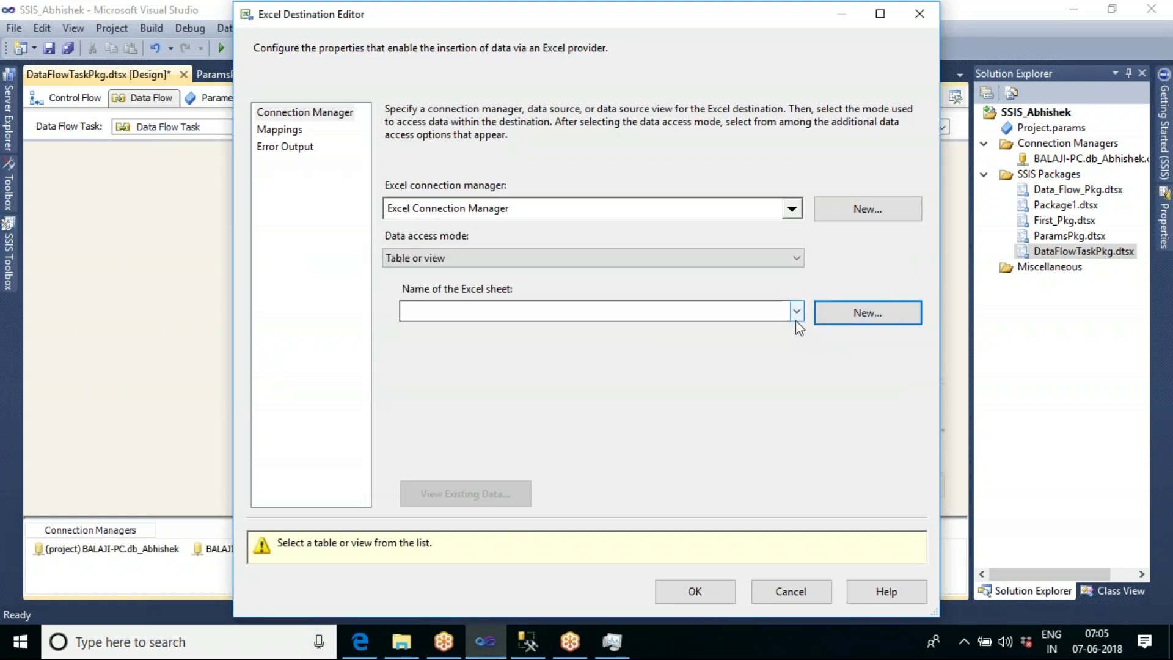
Select the Branch_Excel$ sheet, map branchid and salary to the matching columns, and accept the Excel Destination settings.
{"action": "left_click", "coordinate": [794, 318]}
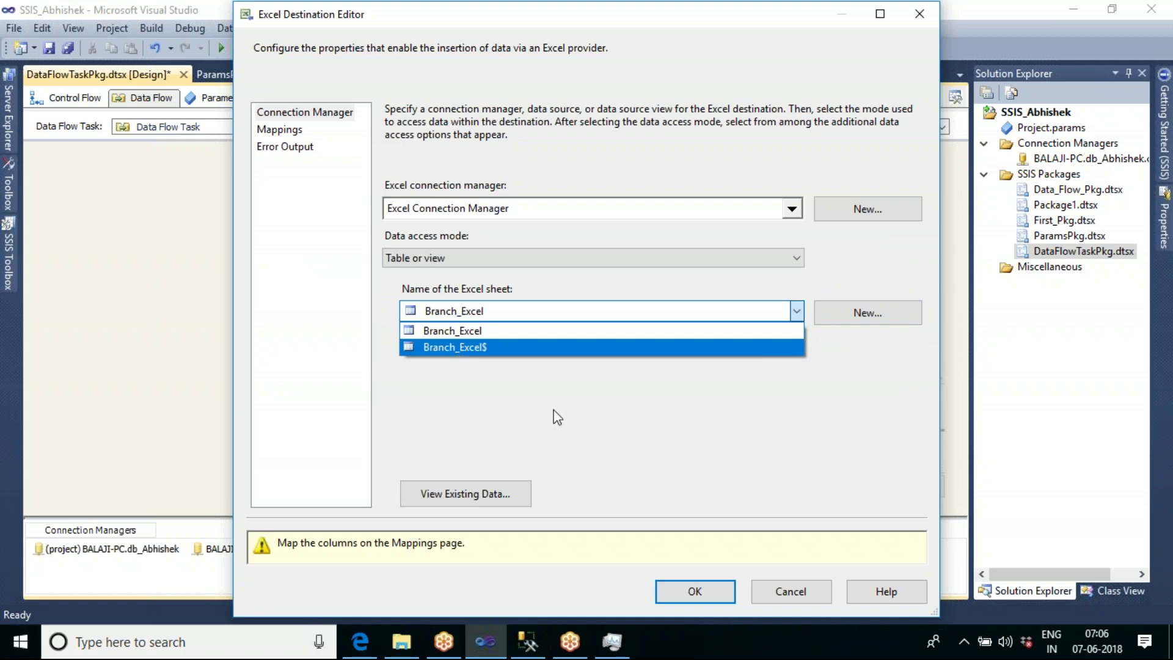
{"action": "left_click", "coordinate": [517, 346]}
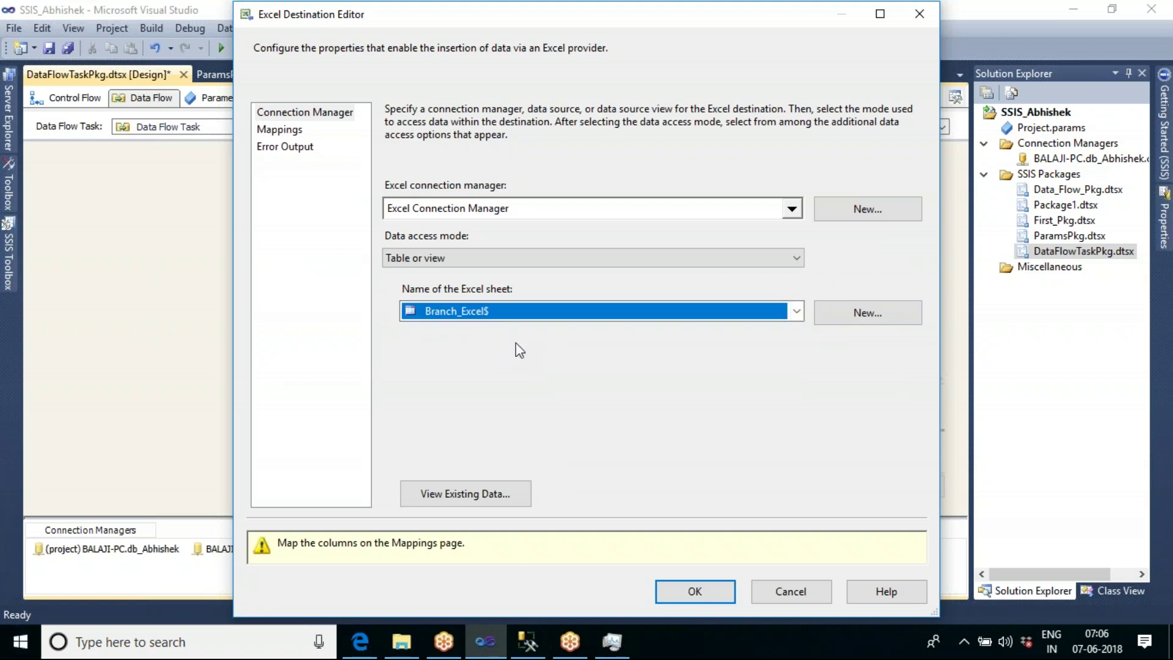
{"action": "left_click", "coordinate": [281, 129]}
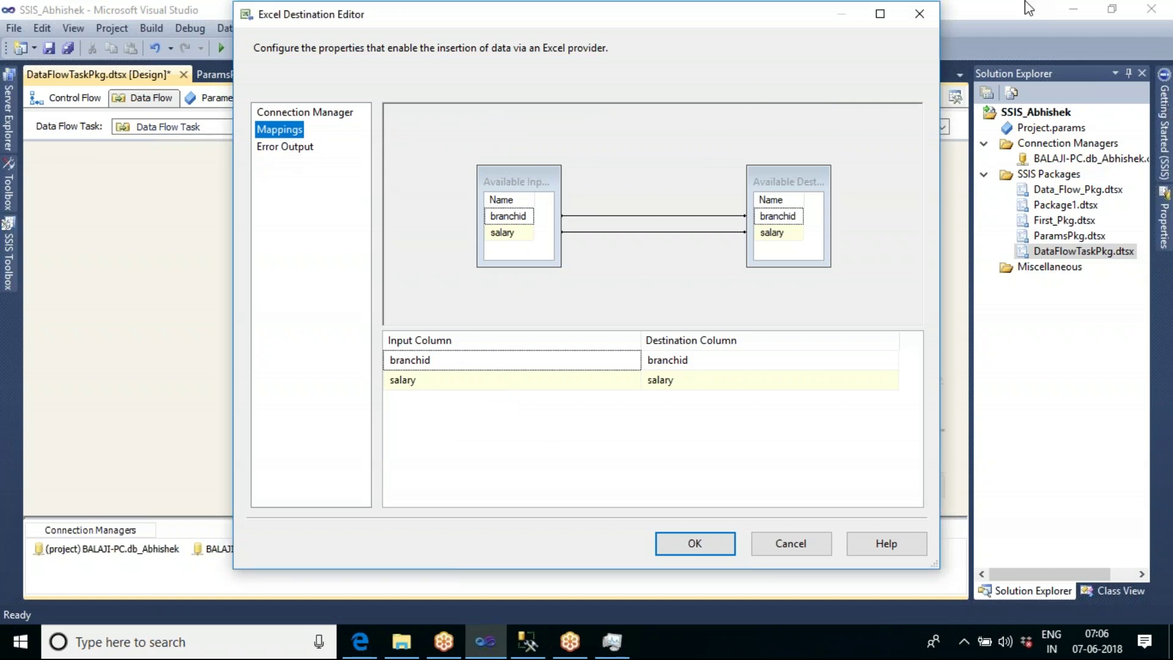
{"action": "left_click", "coordinate": [695, 544]}
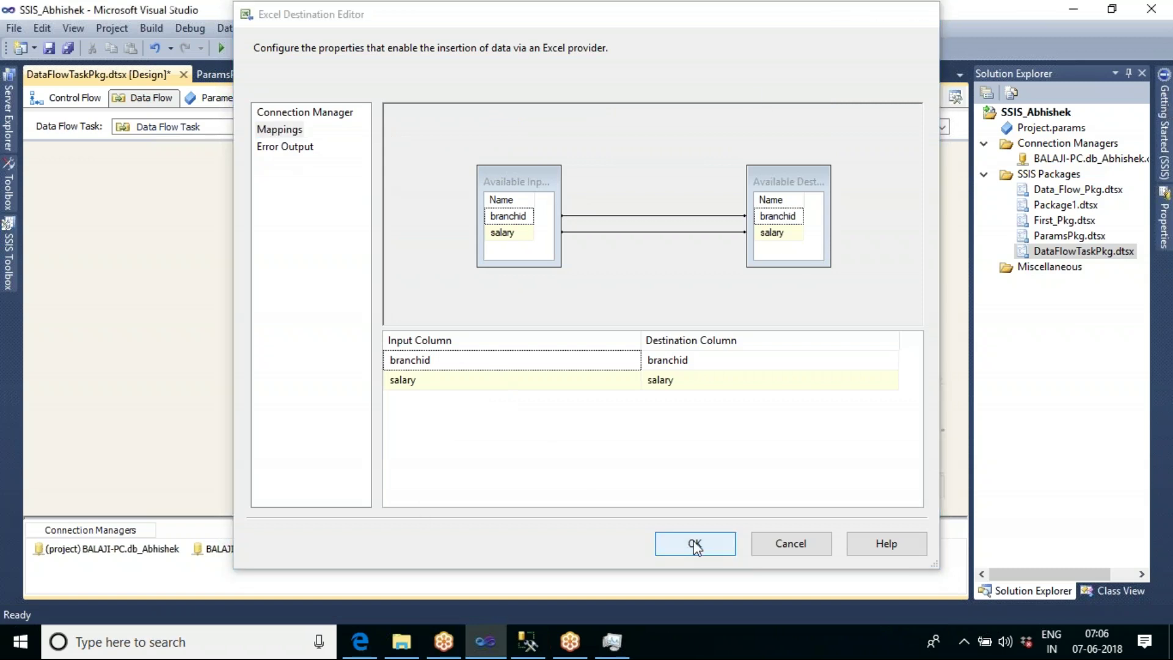
{"action": "left_click", "coordinate": [691, 318]}
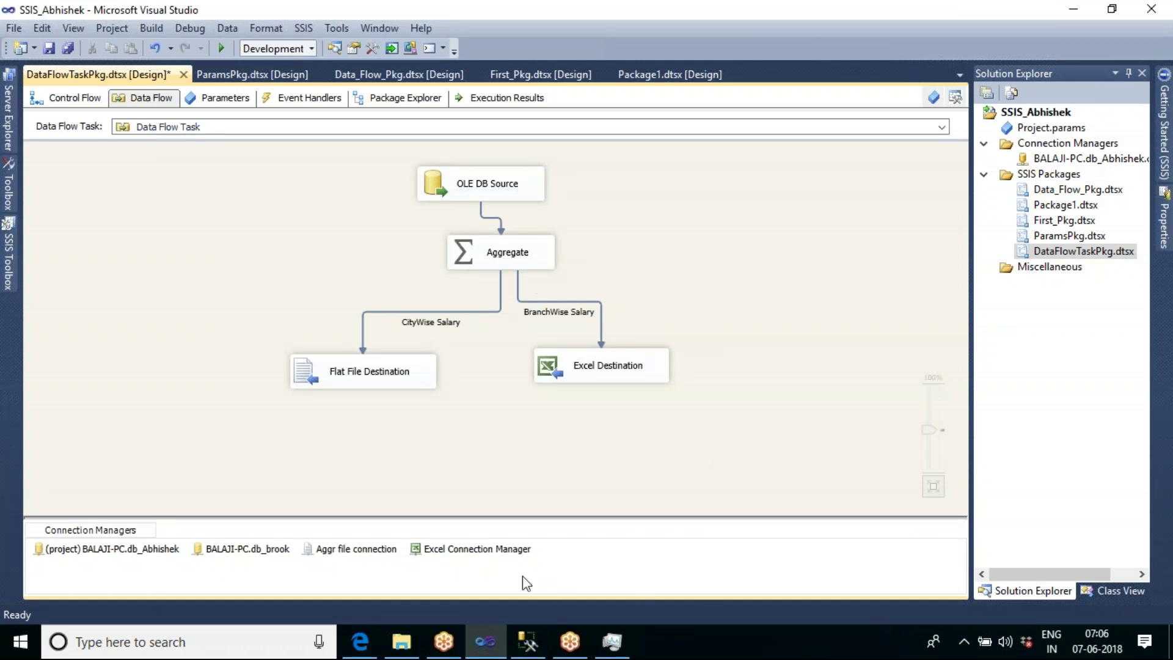
{"action": "right_click", "coordinate": [483, 550]}
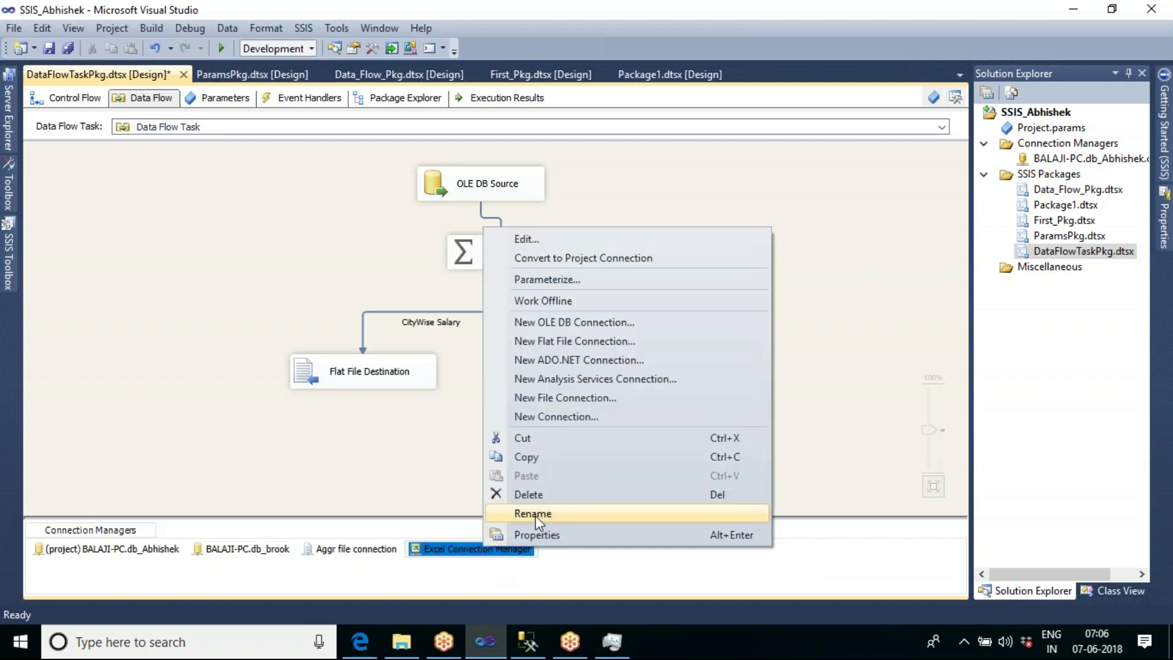
{"action": "left_click", "coordinate": [449, 463]}
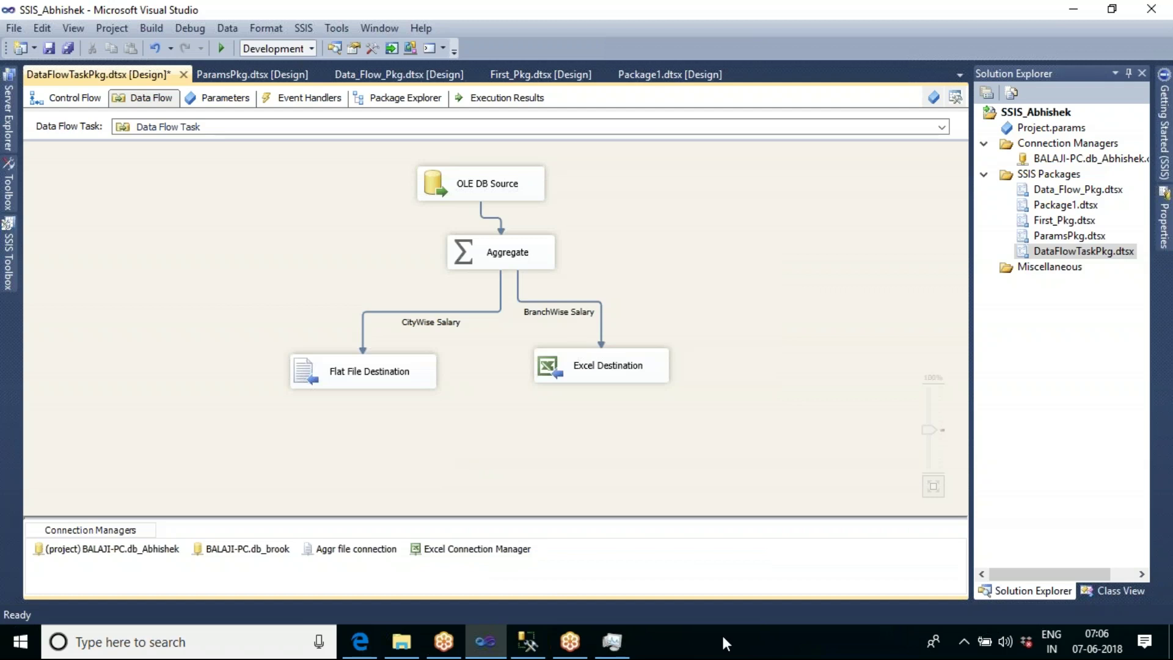
Execute the data flow task to load both destinations.
{"action": "right_click", "coordinate": [648, 231]}
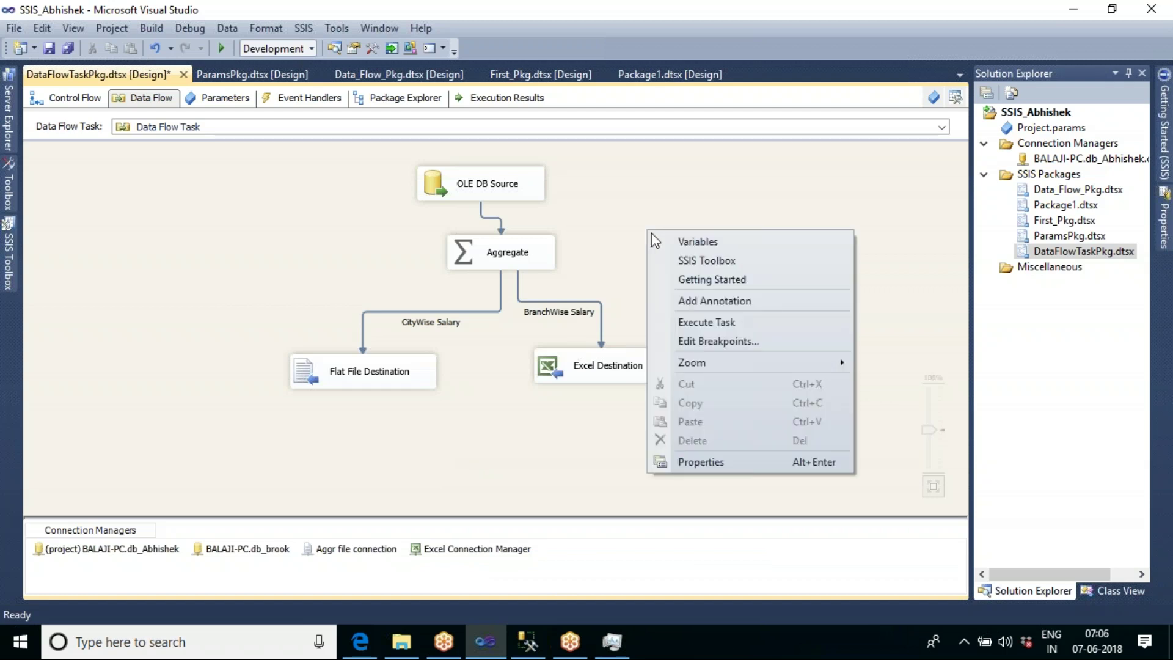
{"action": "left_click", "coordinate": [723, 323]}
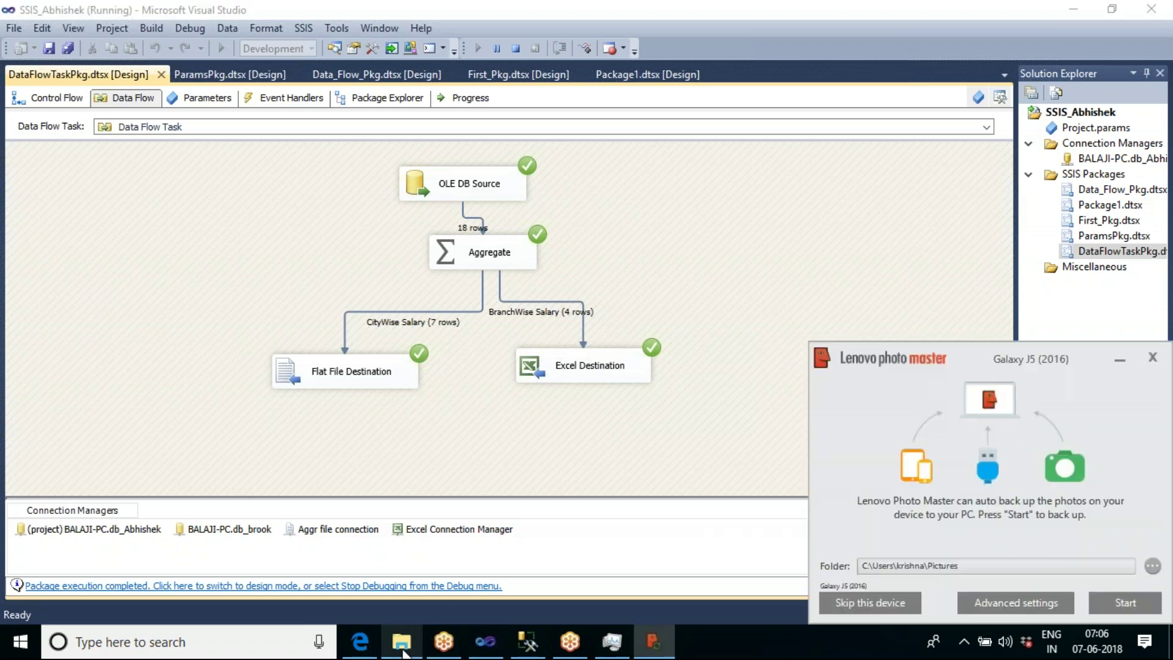
Switch to File Explorer, open BranchWise_Salary.xls in Excel to check the salary totals per branch, and close the workbook.
{"action": "left_click", "coordinate": [401, 642]}
{"action": "left_click", "coordinate": [239, 190]}
{"action": "left_click", "coordinate": [243, 199], "text": "shift"}
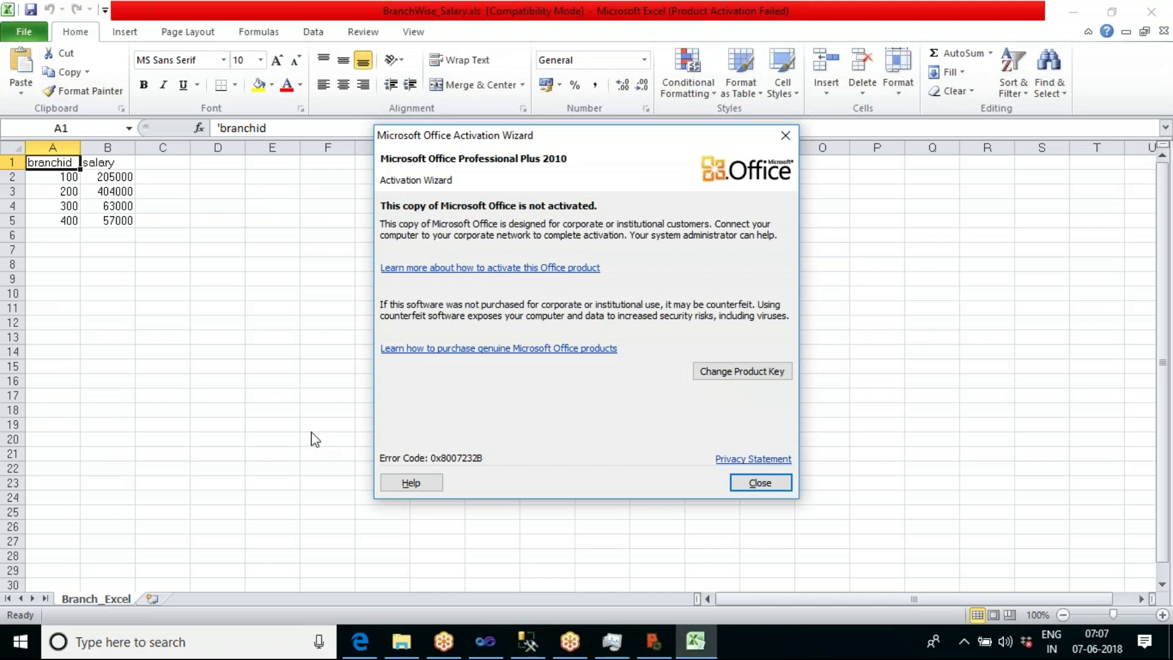
{"action": "left_click", "coordinate": [757, 484]}
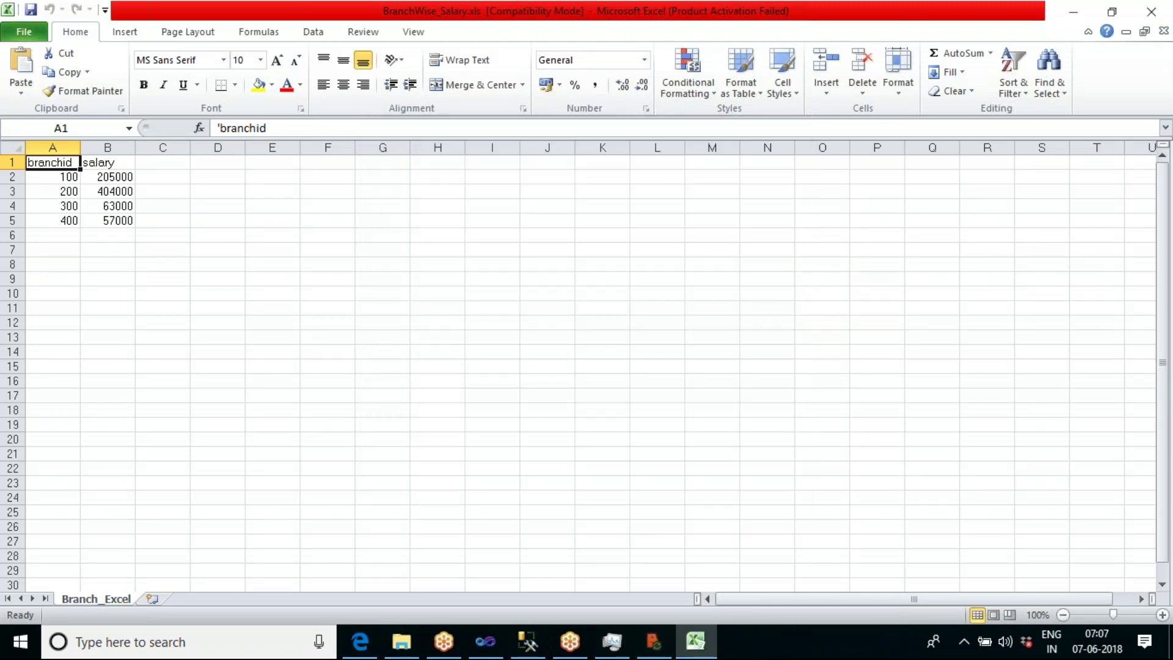
{"action": "left_click", "coordinate": [1163, 31]}
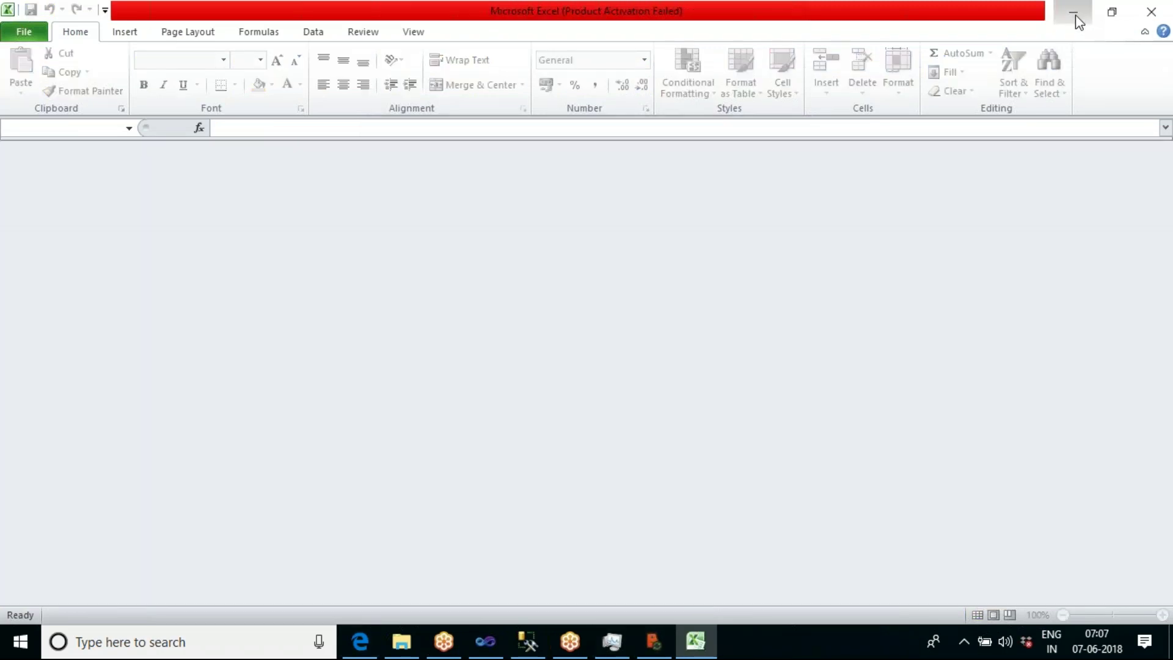
{"action": "left_click", "coordinate": [1073, 11]}
Open Citywise_Salary.txt in Notepad to check the salary totals per city, and close both Notepad and Excel.
{"action": "double_click", "coordinate": [214, 206]}
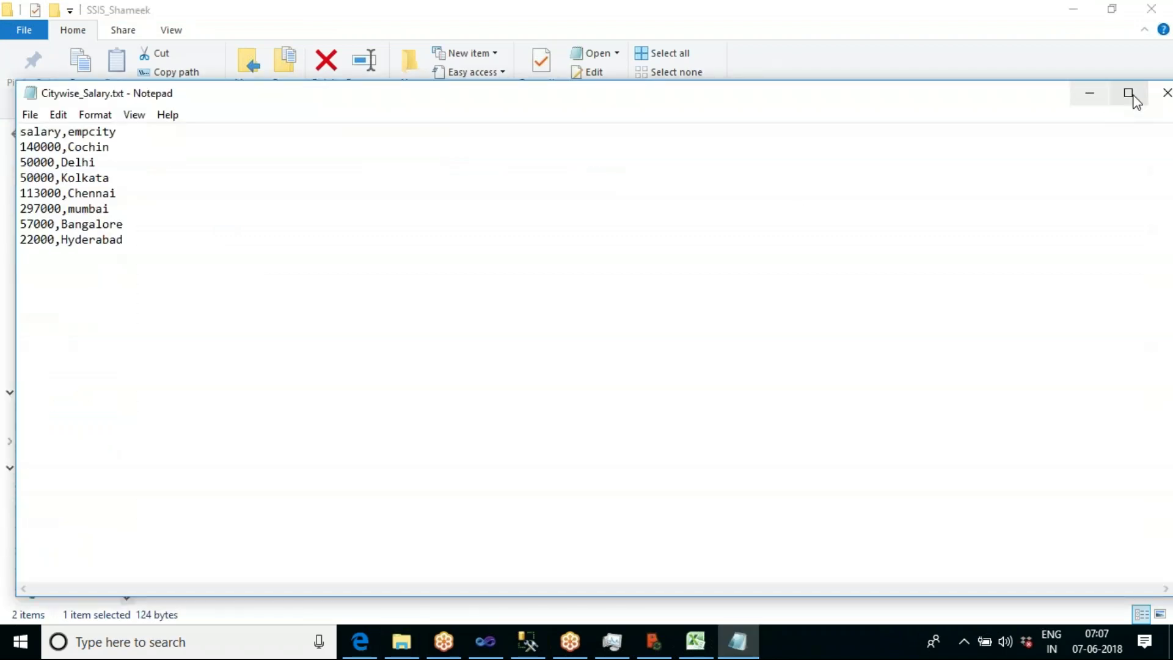
{"action": "left_click", "coordinate": [1160, 96]}
{"action": "left_click", "coordinate": [474, 424]}
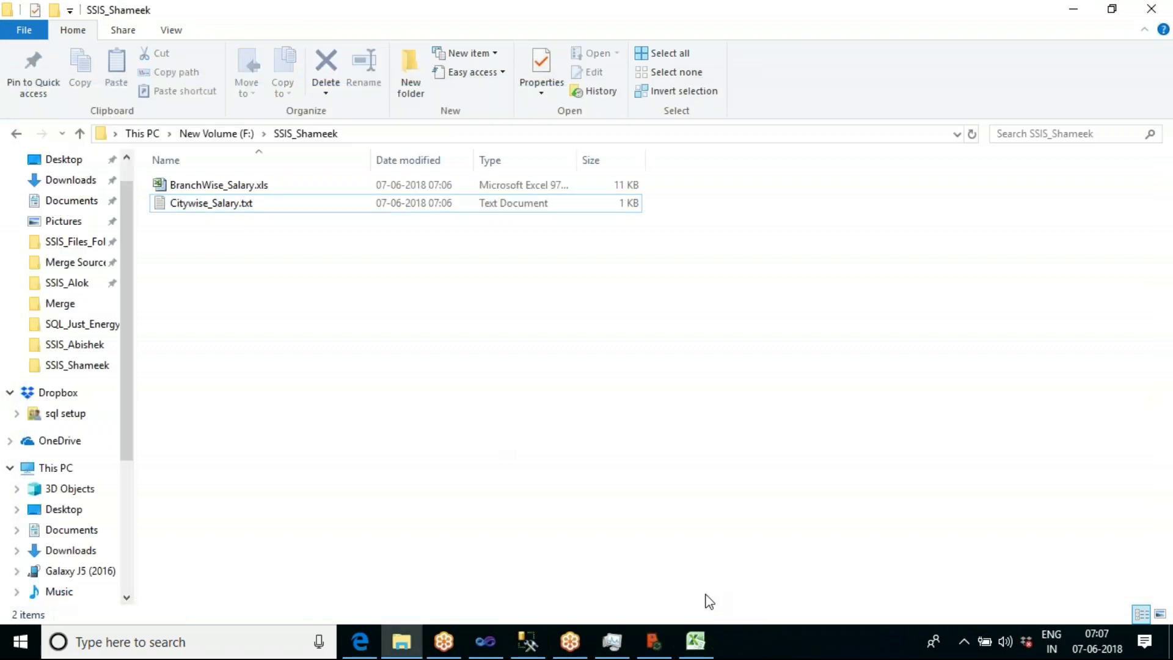
{"action": "left_click", "coordinate": [693, 646]}
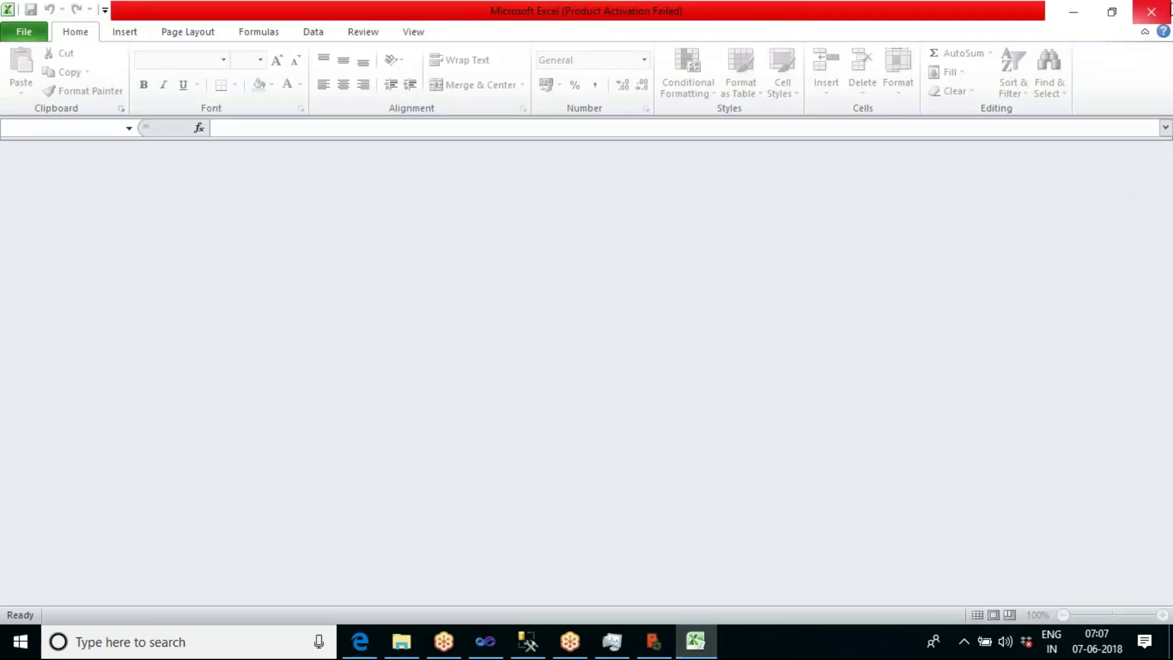
{"action": "left_click", "coordinate": [1151, 14]}
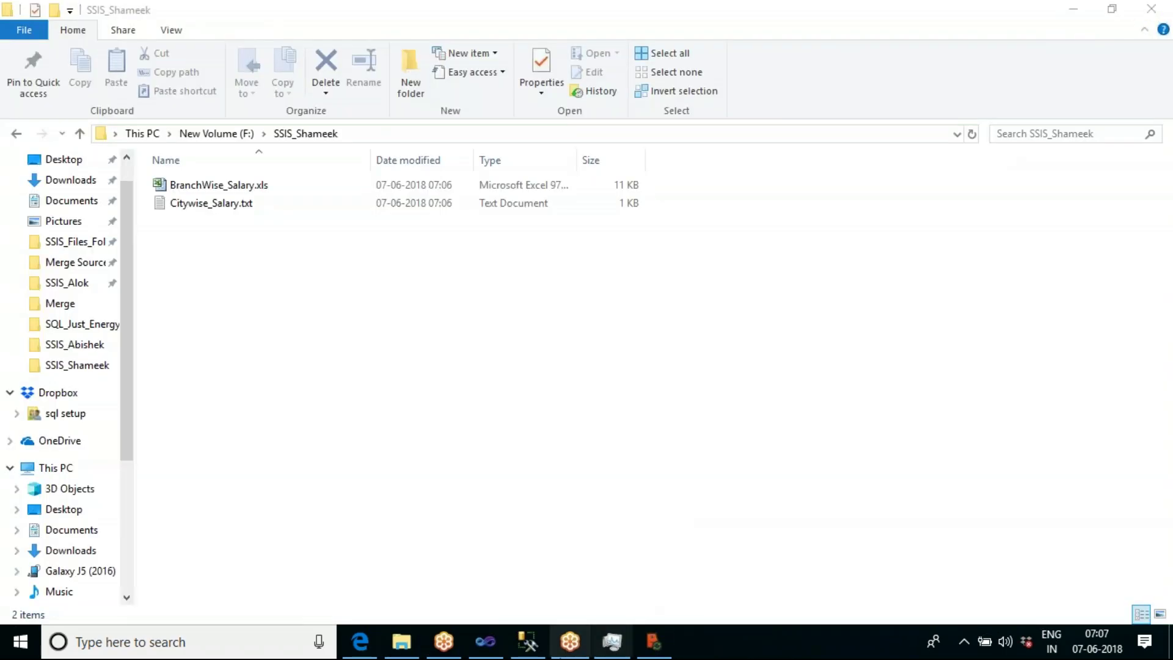
Switch back to Visual Studio and stop debugging the package.
{"action": "left_click", "coordinate": [484, 649]}
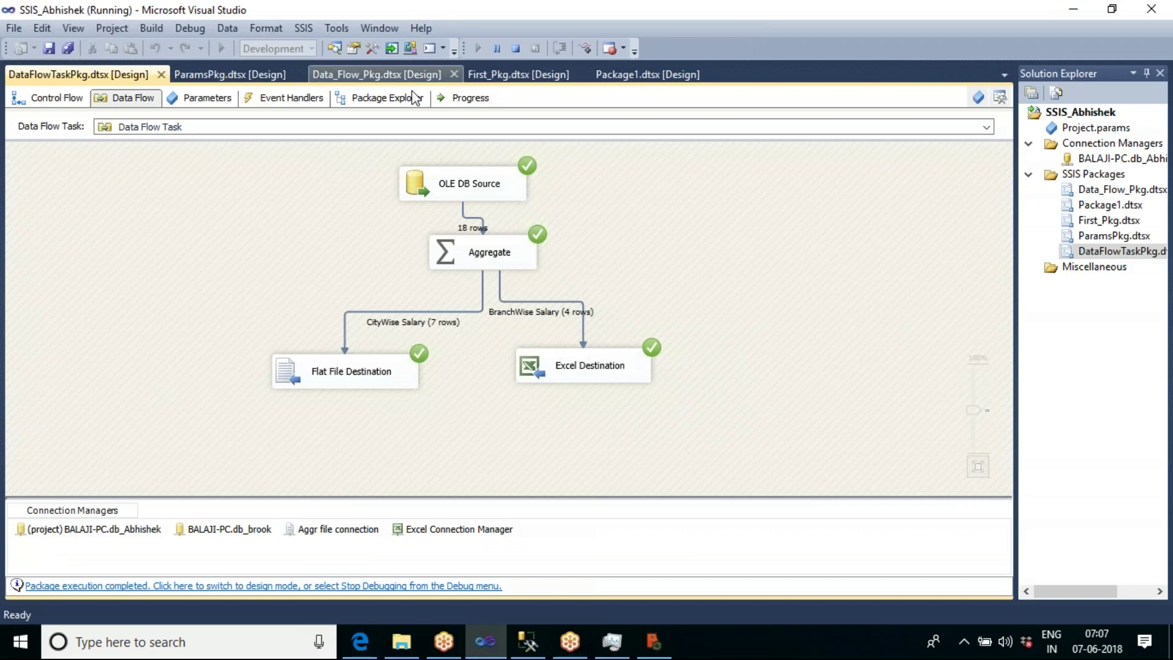
{"action": "left_click", "coordinate": [515, 49]}
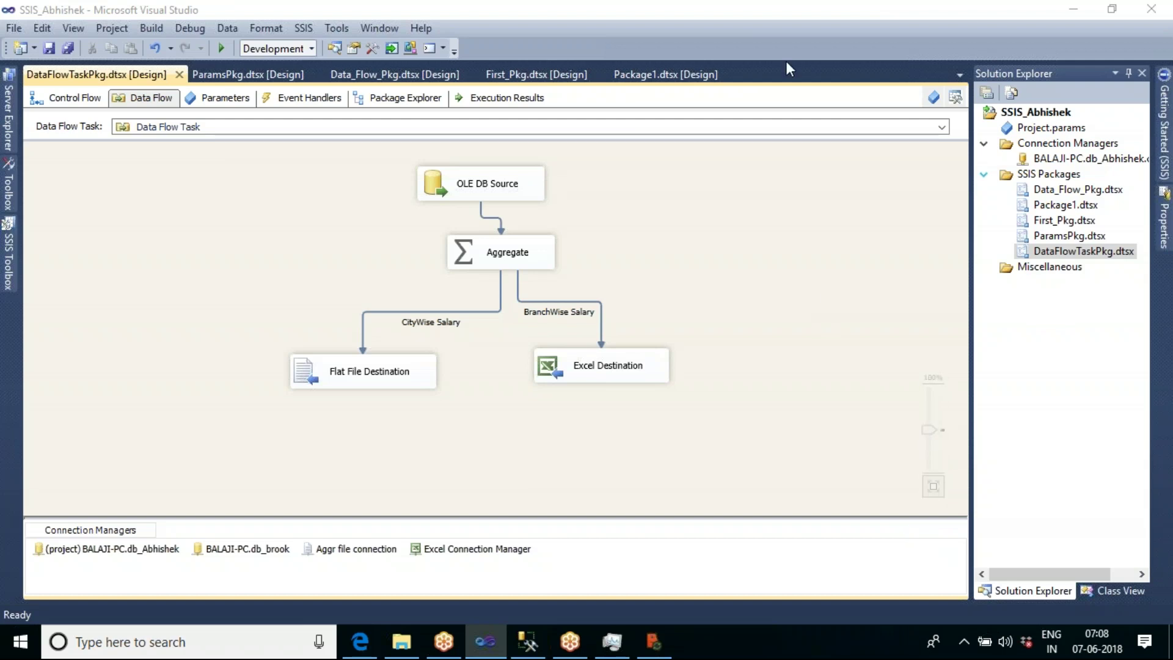
{"action": "left_click", "coordinate": [1054, 20]}
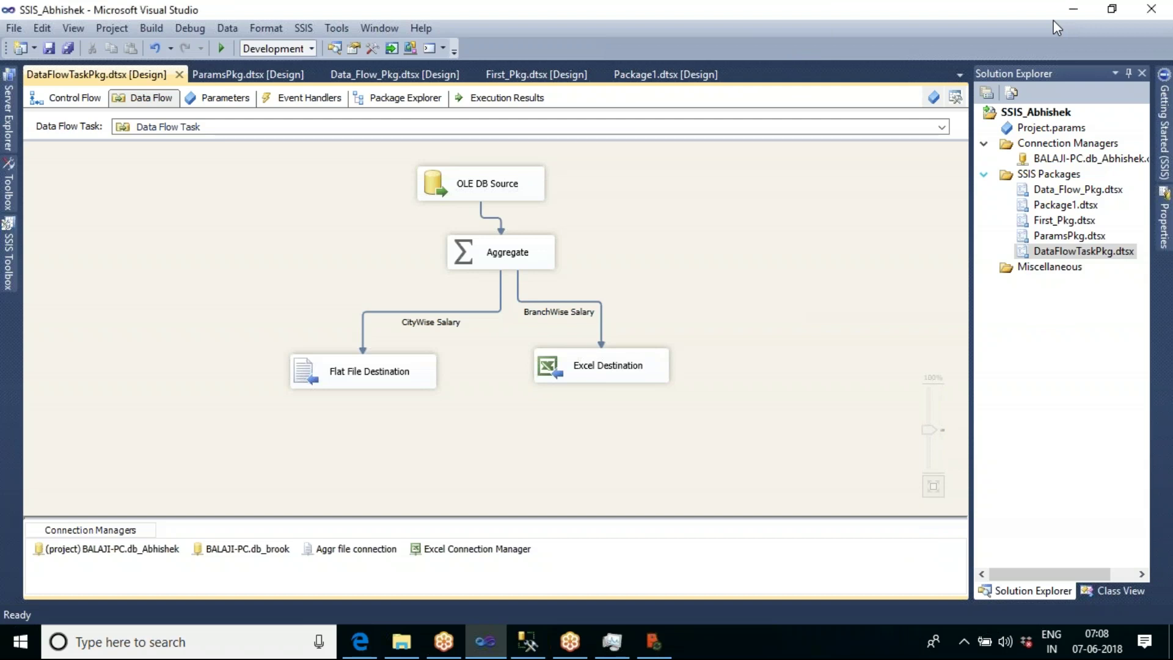
{"action": "left_click", "coordinate": [1146, 42]}
{"action": "left_click", "coordinate": [742, 233]}
Check the computer's Wi-Fi connection status among the available networks and return to the package.
{"action": "left_click", "coordinate": [965, 642]}
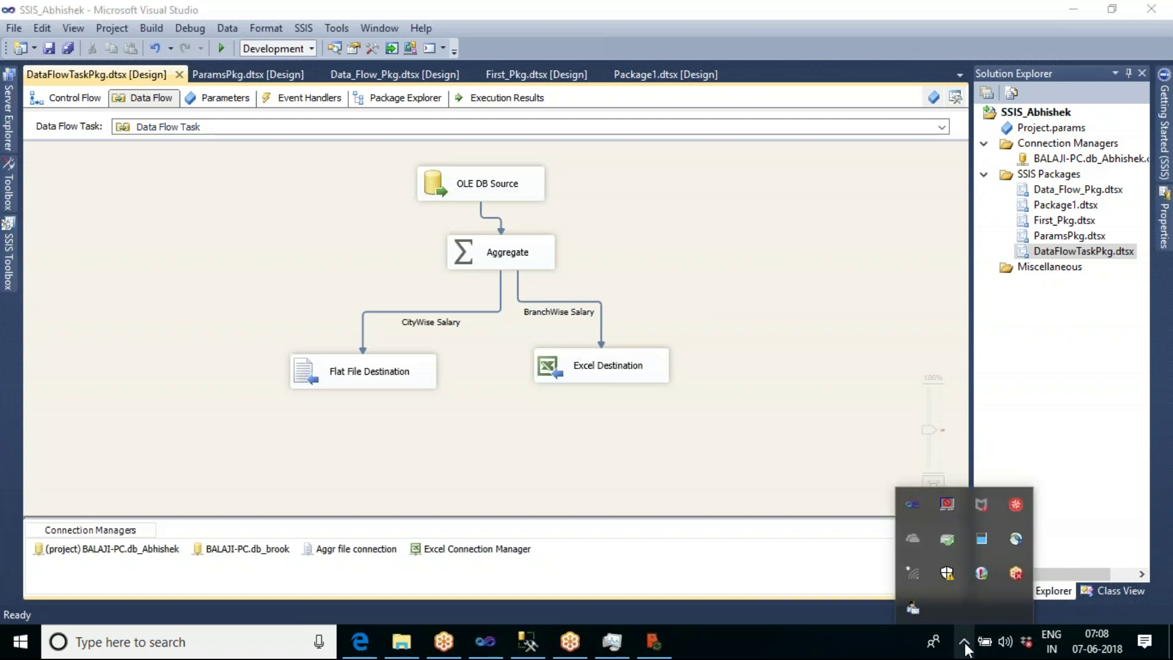
{"action": "left_click", "coordinate": [919, 574]}
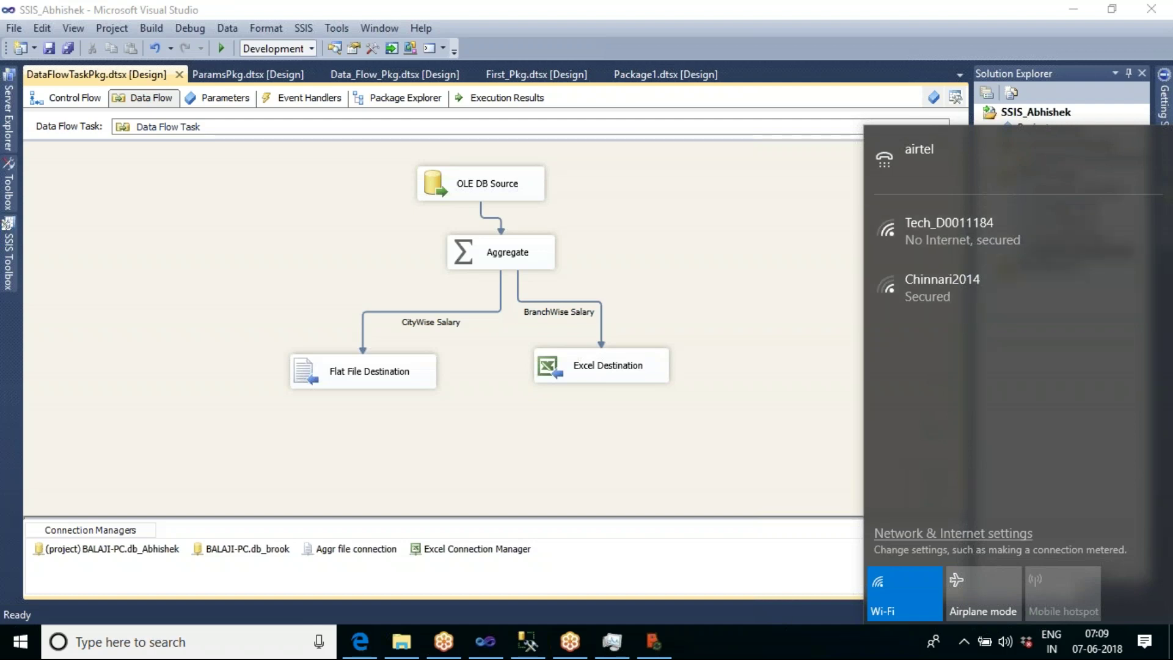
{"action": "left_click", "coordinate": [780, 629]}
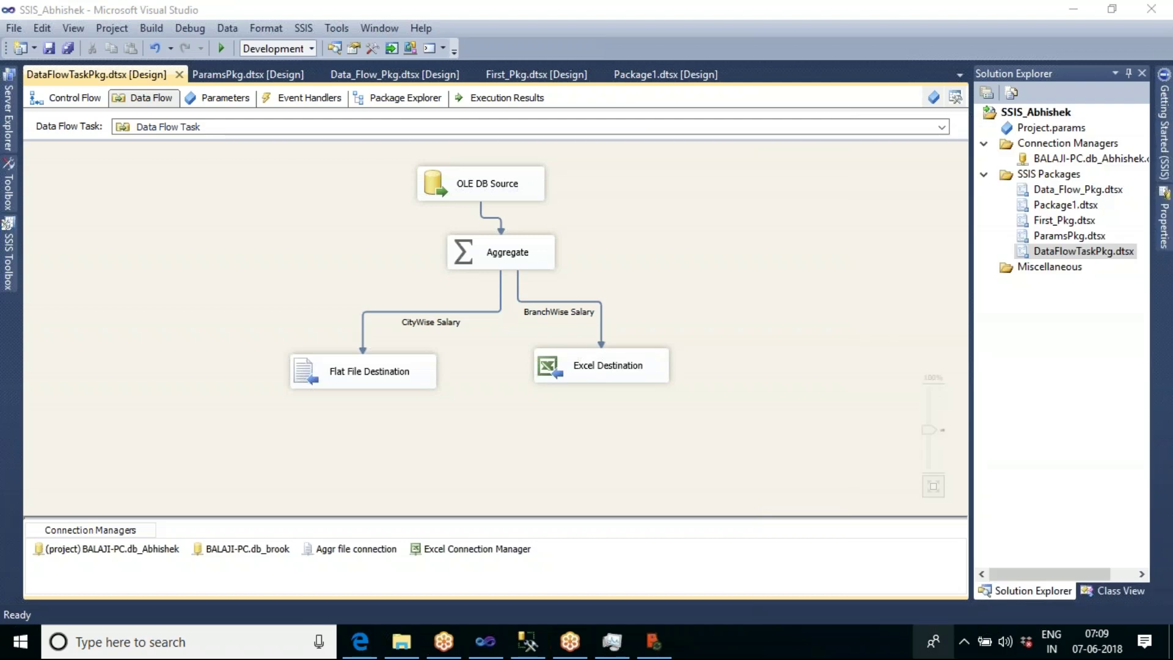
{"action": "left_click", "coordinate": [965, 640]}
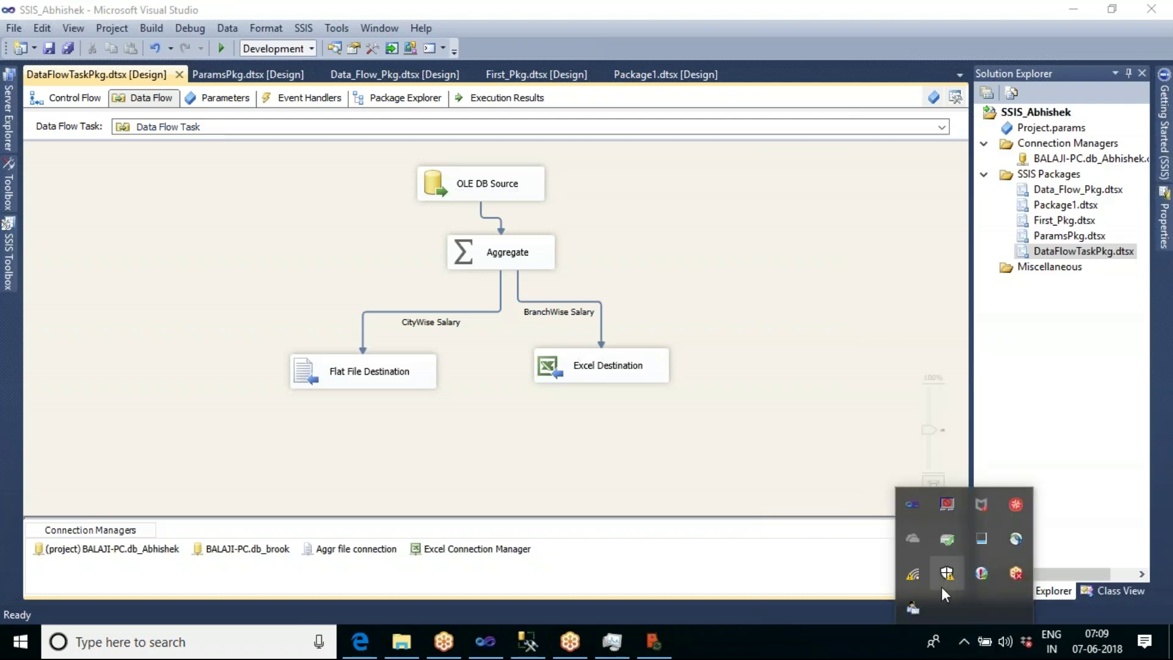
{"action": "mouse_move", "coordinate": [913, 578]}
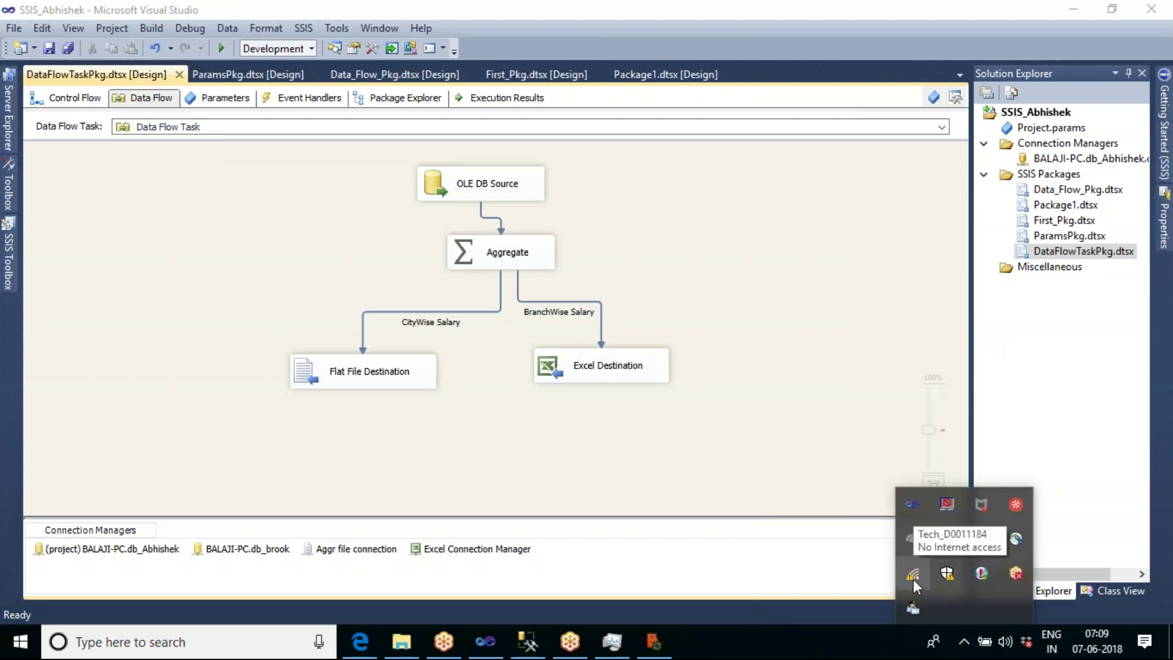
{"action": "left_click", "coordinate": [912, 578]}
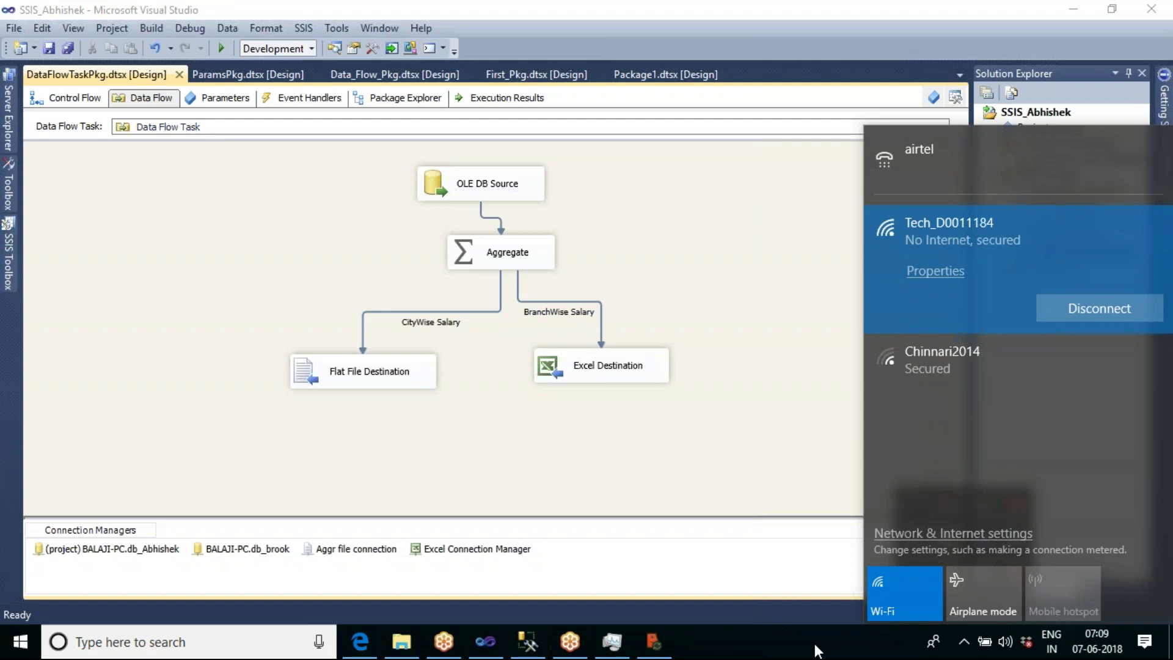
{"action": "left_click", "coordinate": [817, 650]}
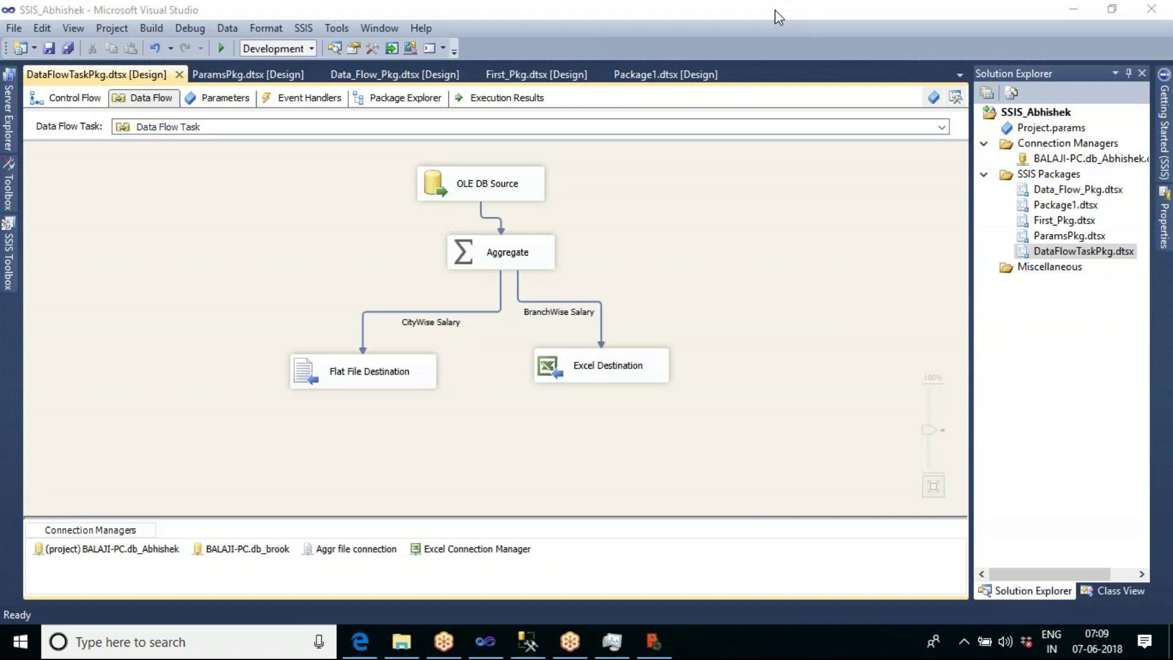
{"action": "left_click", "coordinate": [684, 309]}
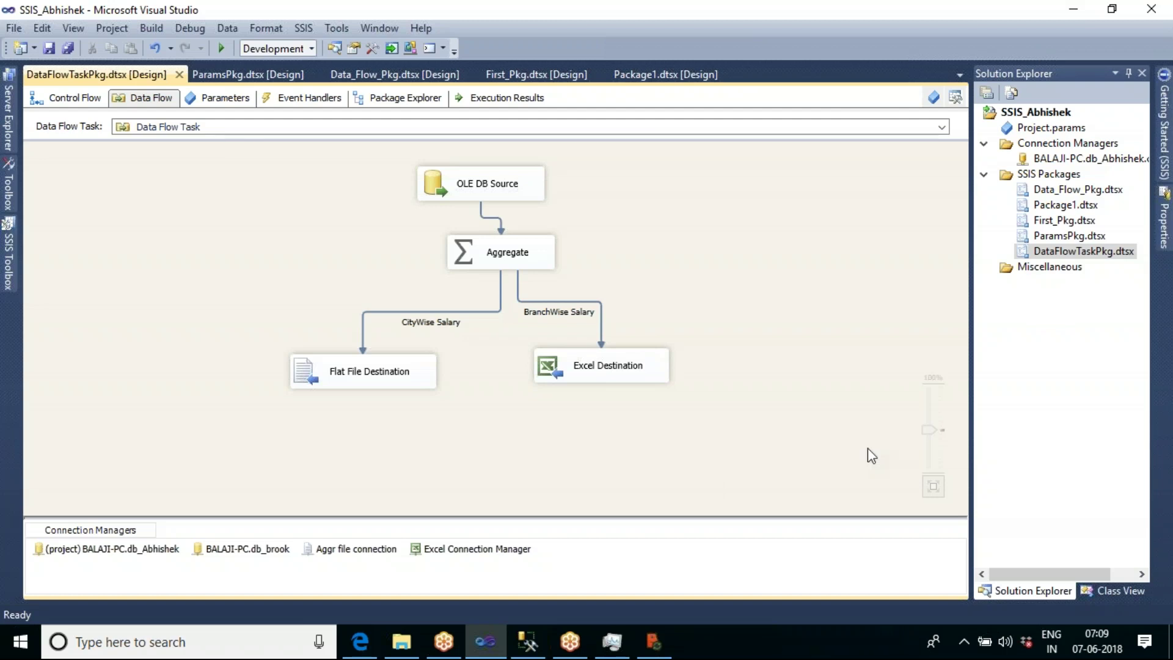
{"action": "left_click", "coordinate": [5, 278]}
{"action": "left_click", "coordinate": [8, 230]}
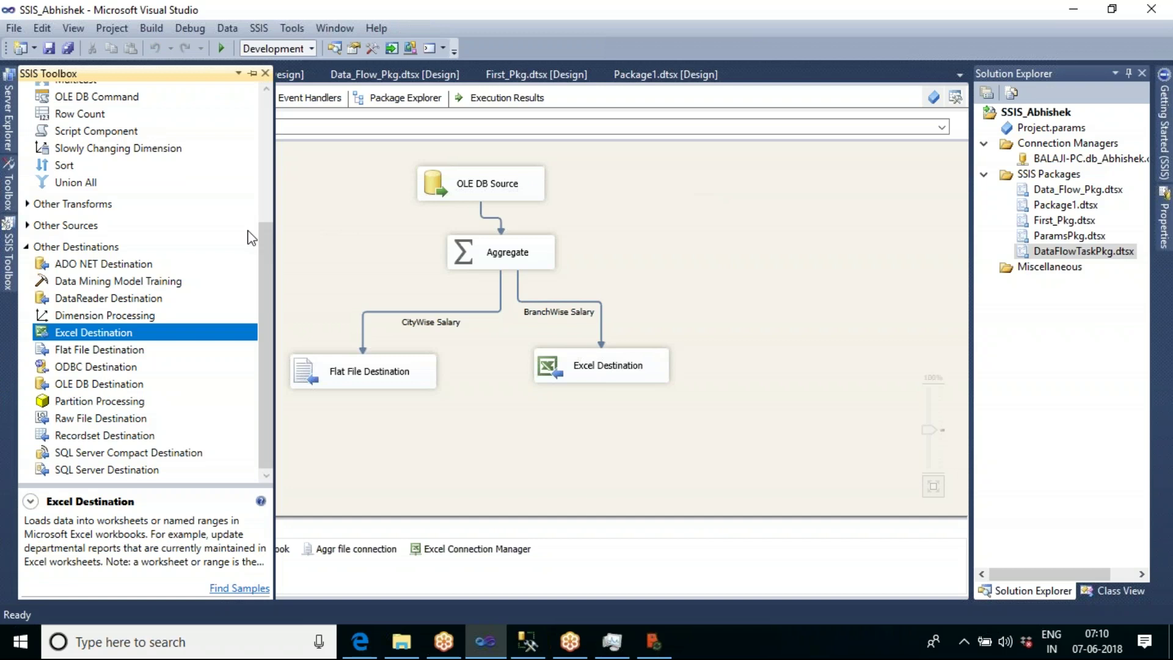
{"action": "scroll", "coordinate": [266, 119], "scroll_direction": "up", "scroll_amount": 4}
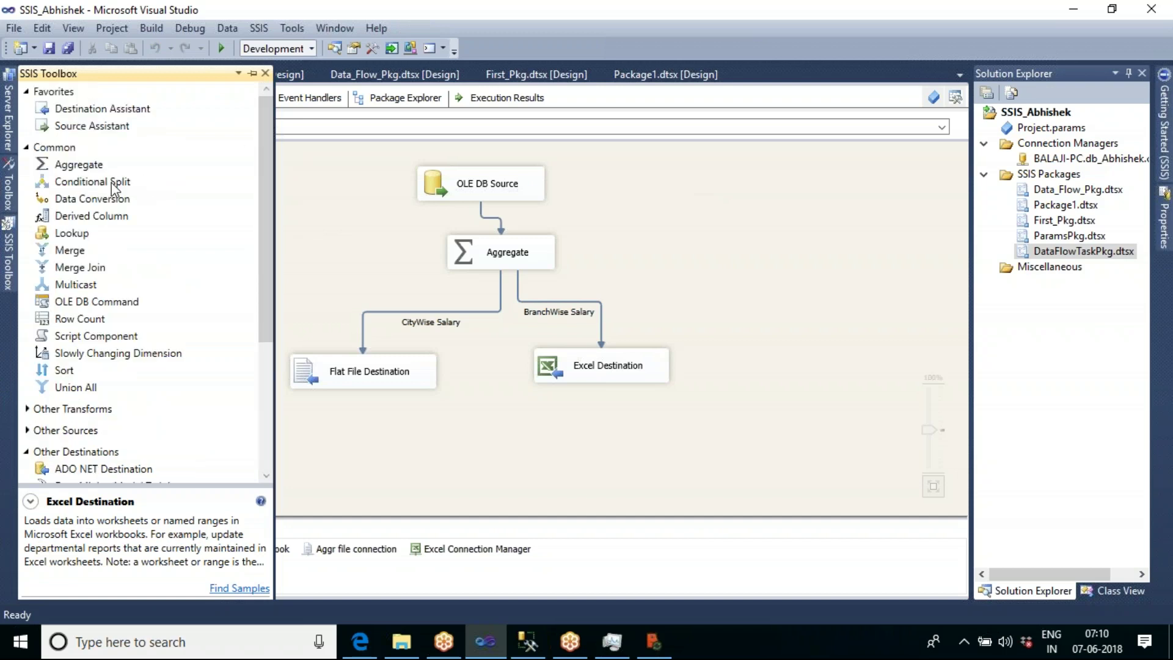
{"action": "left_click", "coordinate": [647, 247]}
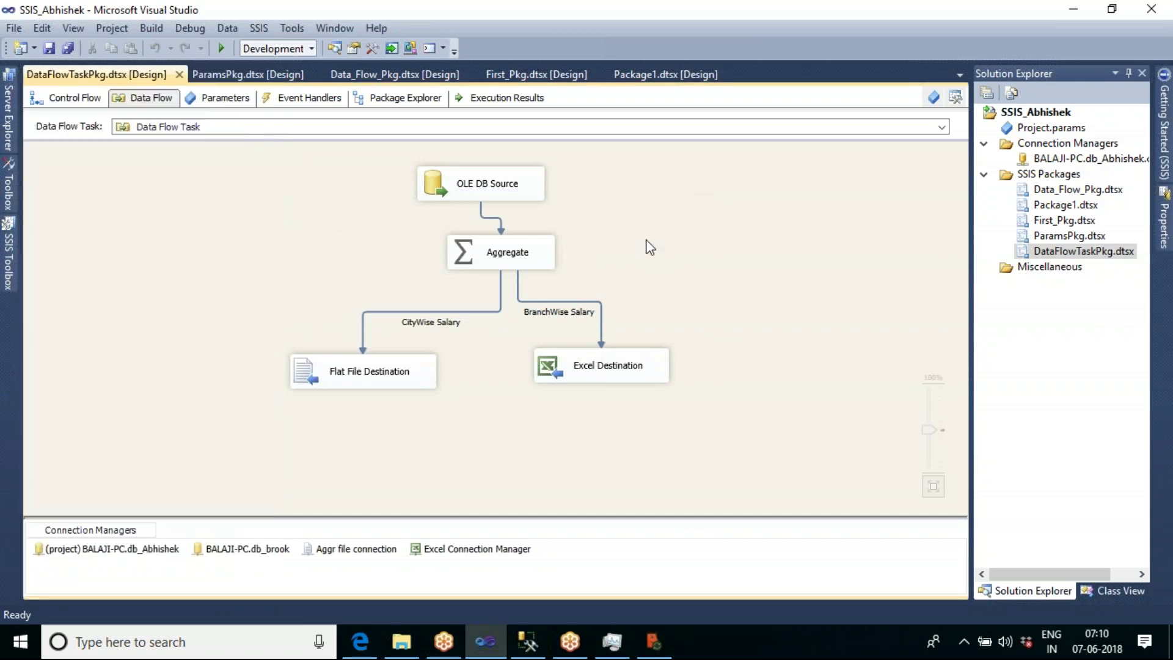
Rename the Data Flow Task in the control flow as Aggregate Transformation and move it to the canvas's upper-left area.
{"action": "left_click", "coordinate": [82, 99]}
{"action": "left_click", "coordinate": [361, 177]}
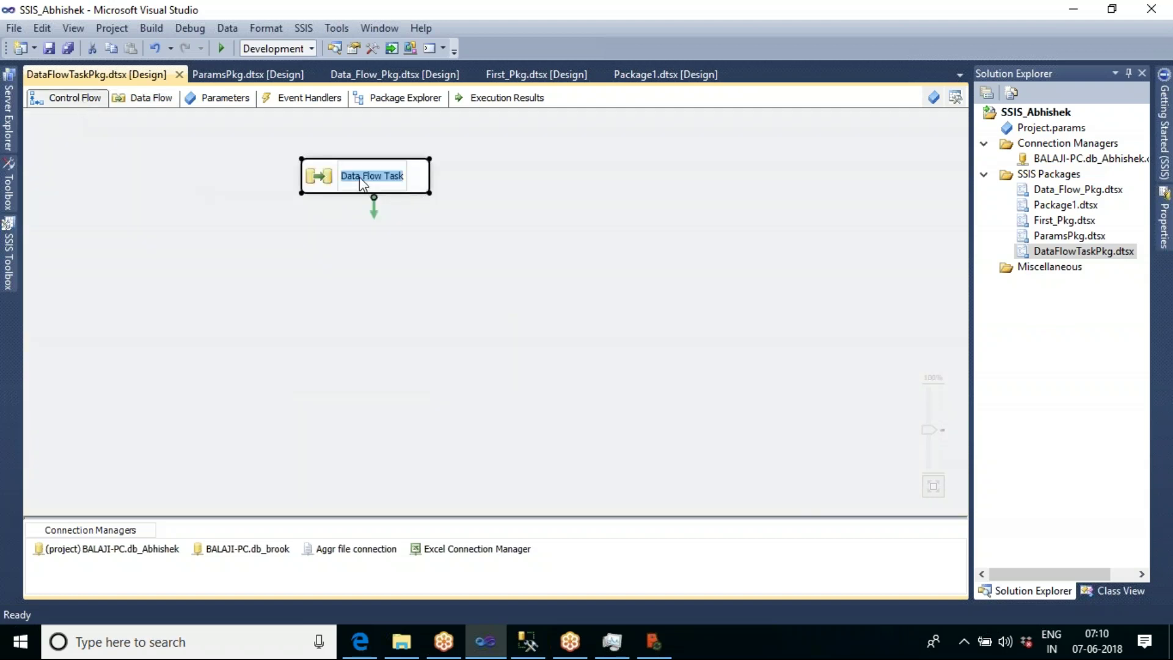
{"action": "type", "text": "Aggre"}
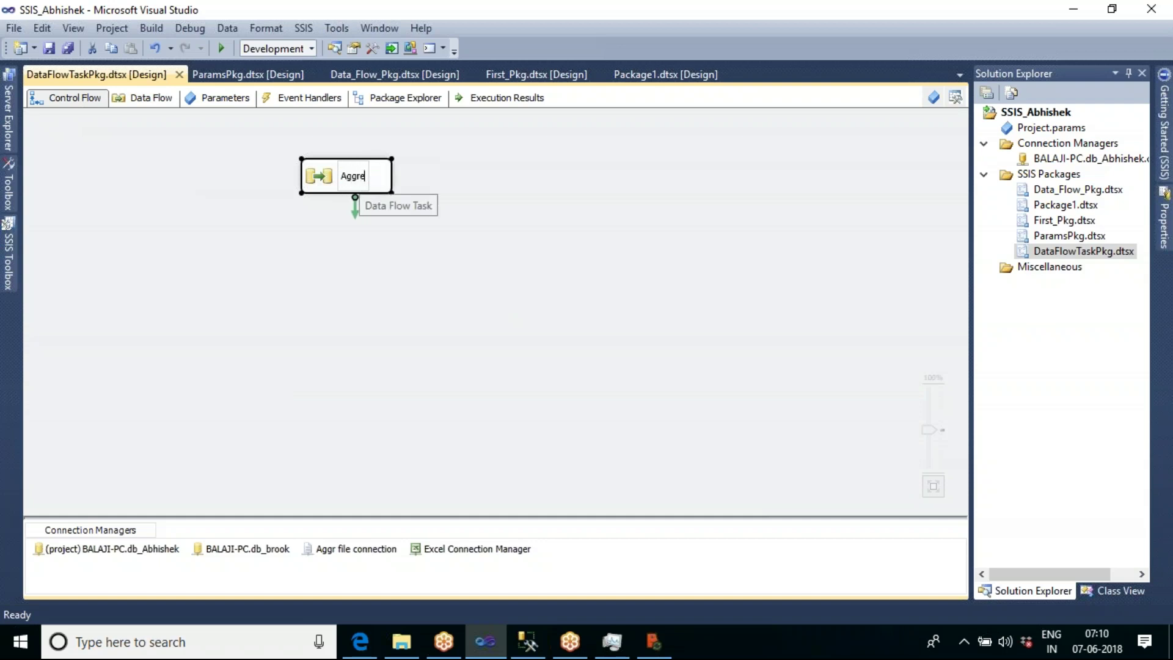
{"action": "type", "text": "gate Tr"}
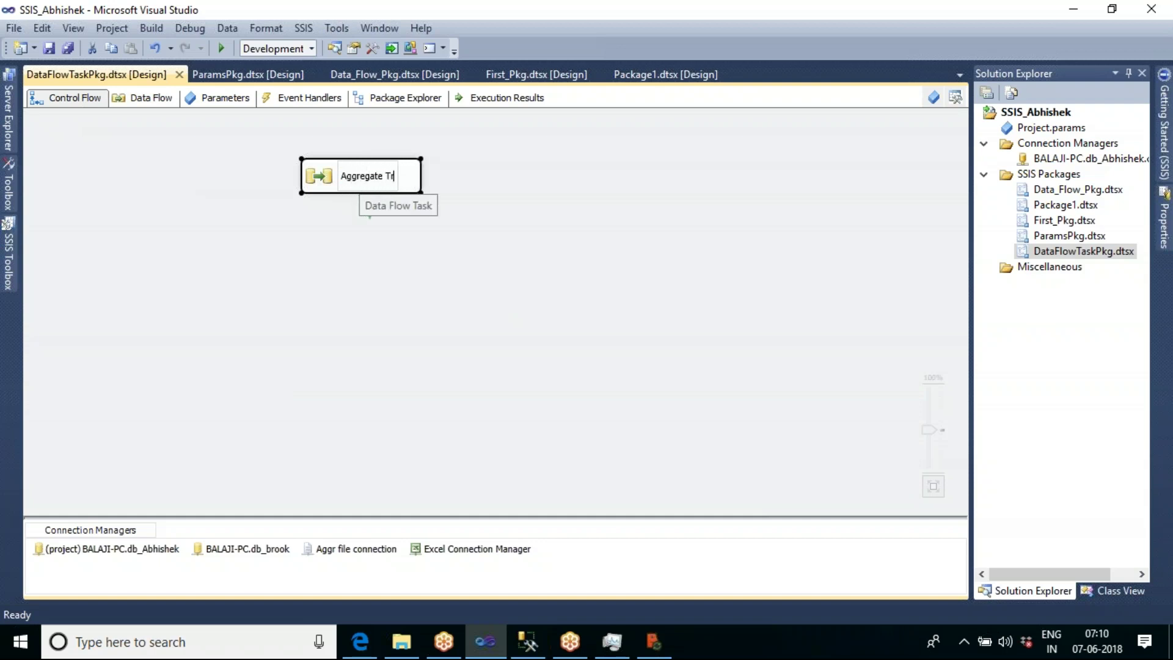
{"action": "type", "text": "ansformation"}
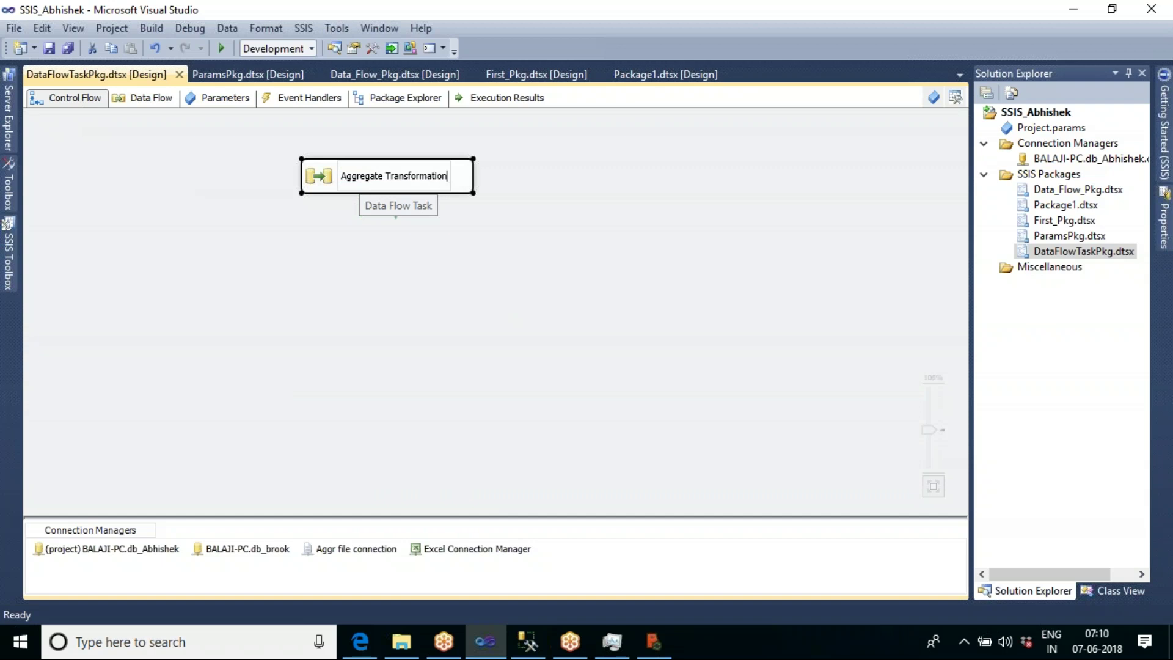
{"action": "key", "text": "Return"}
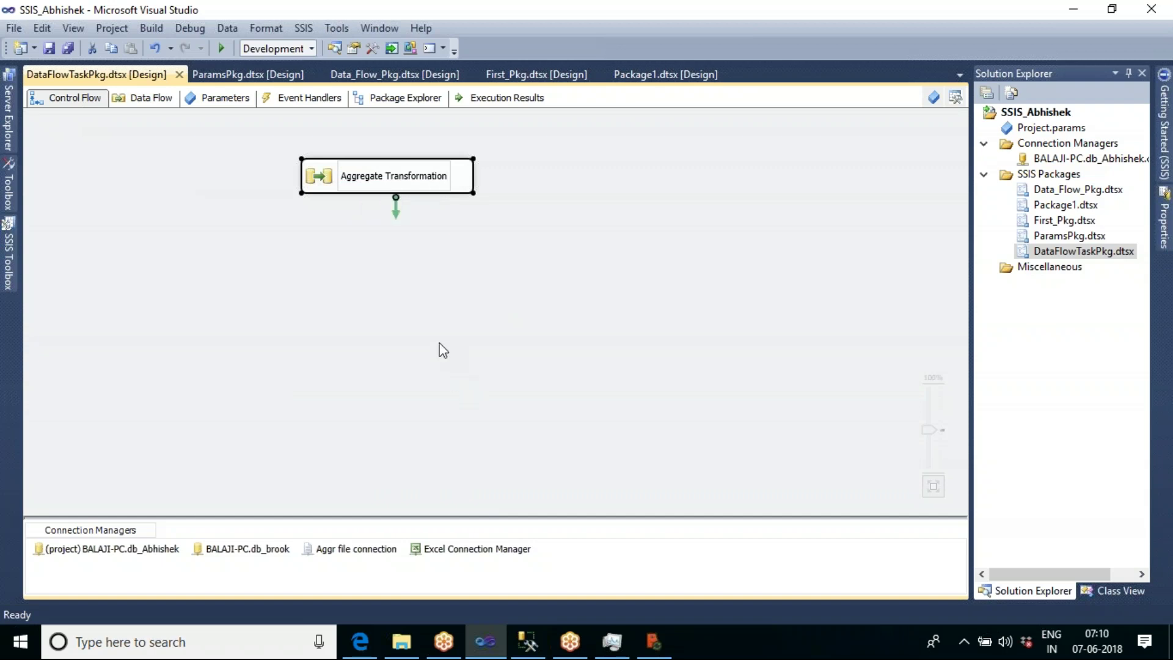
{"action": "left_click_drag", "start_coordinate": [388, 179], "coordinate": [207, 152]}
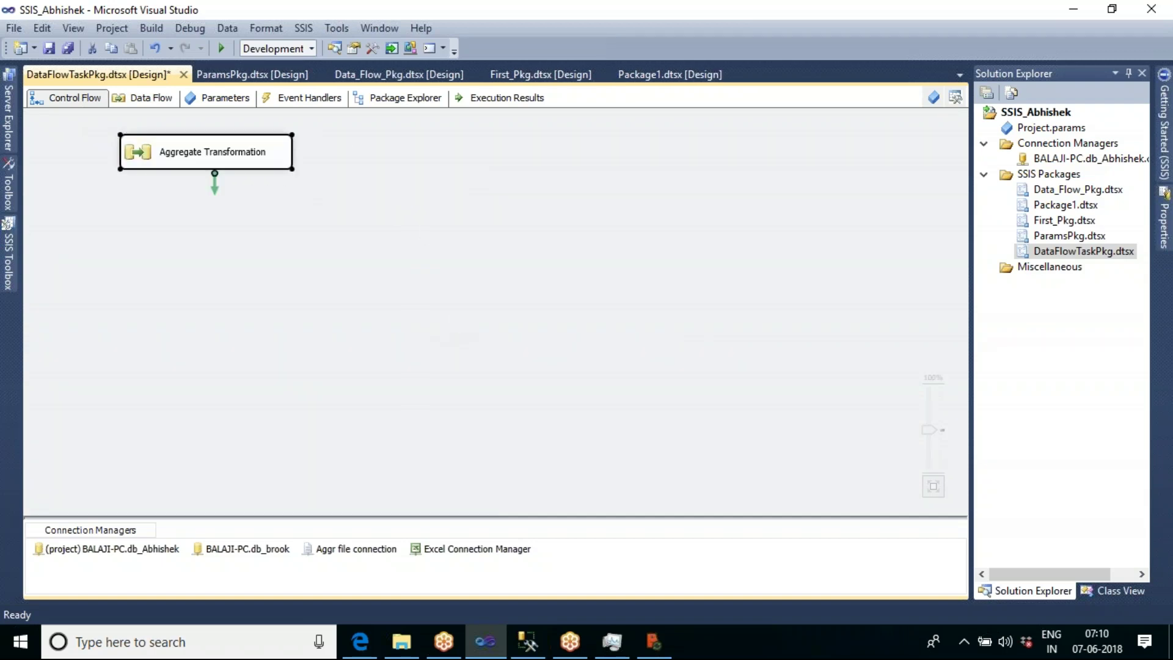
Add a second Data Flow Task to the control flow below Aggregate Transformation and open its data flow.
{"action": "left_click", "coordinate": [9, 251]}
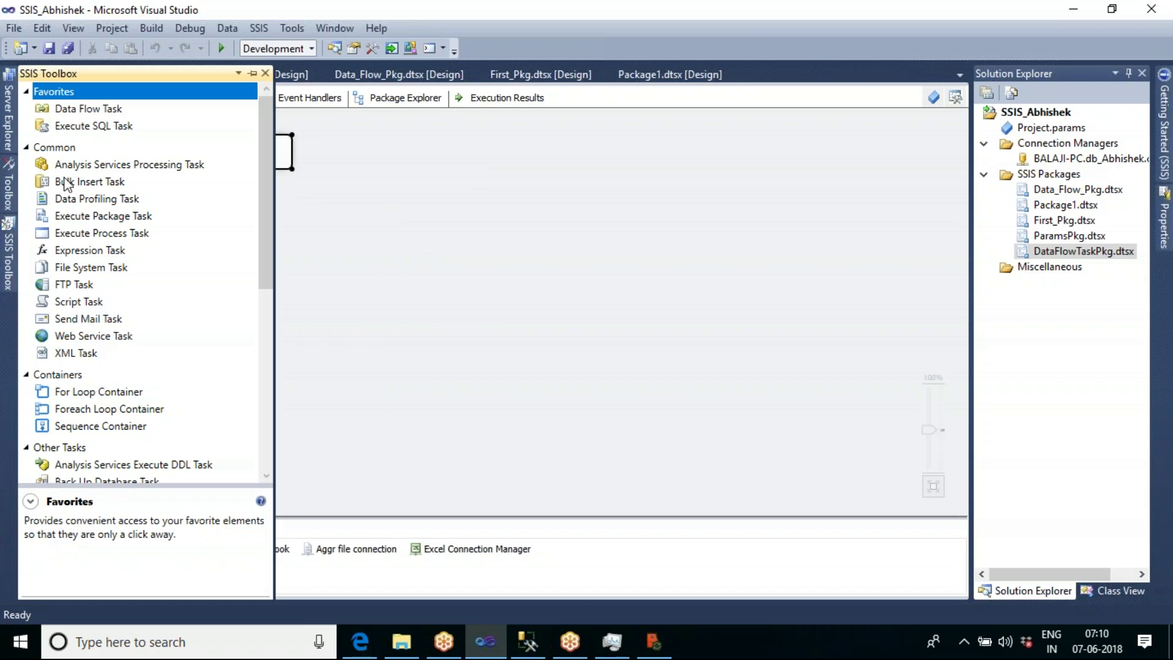
{"action": "left_click", "coordinate": [106, 113]}
{"action": "left_click_drag", "start_coordinate": [105, 114], "coordinate": [342, 145]}
{"action": "left_click_drag", "start_coordinate": [410, 171], "coordinate": [199, 220]}
{"action": "double_click", "coordinate": [225, 220]}
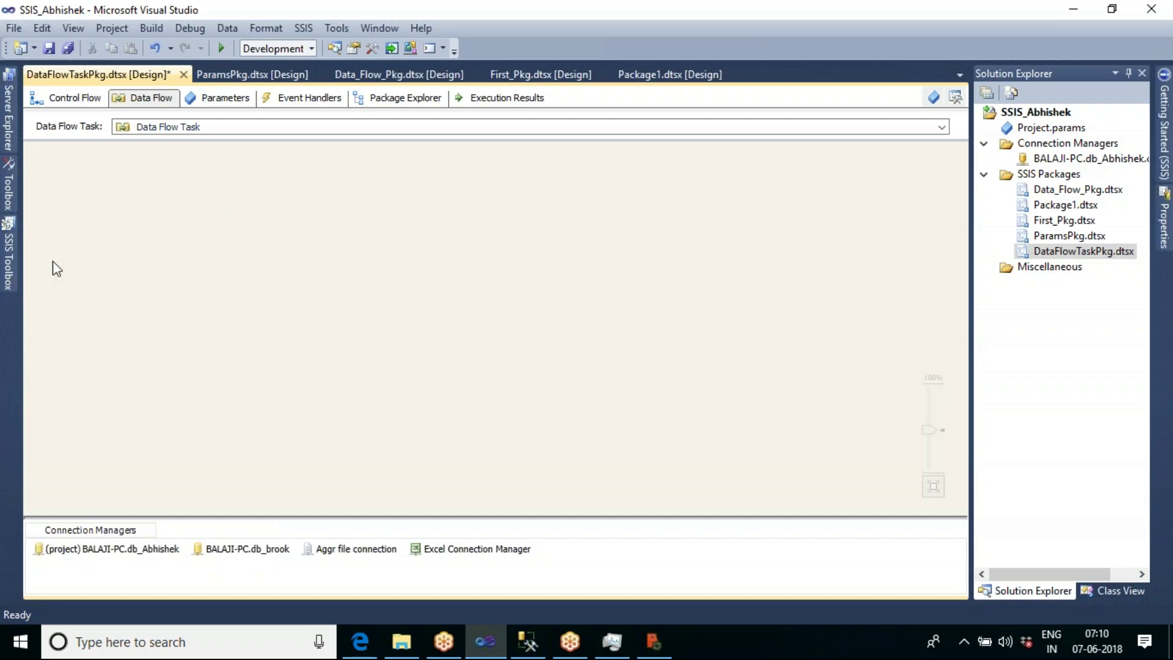
Add a Conditional Split transformation to the empty data flow.
{"action": "mouse_move", "coordinate": [12, 256]}
{"action": "left_click_drag", "start_coordinate": [108, 177], "coordinate": [322, 193]}
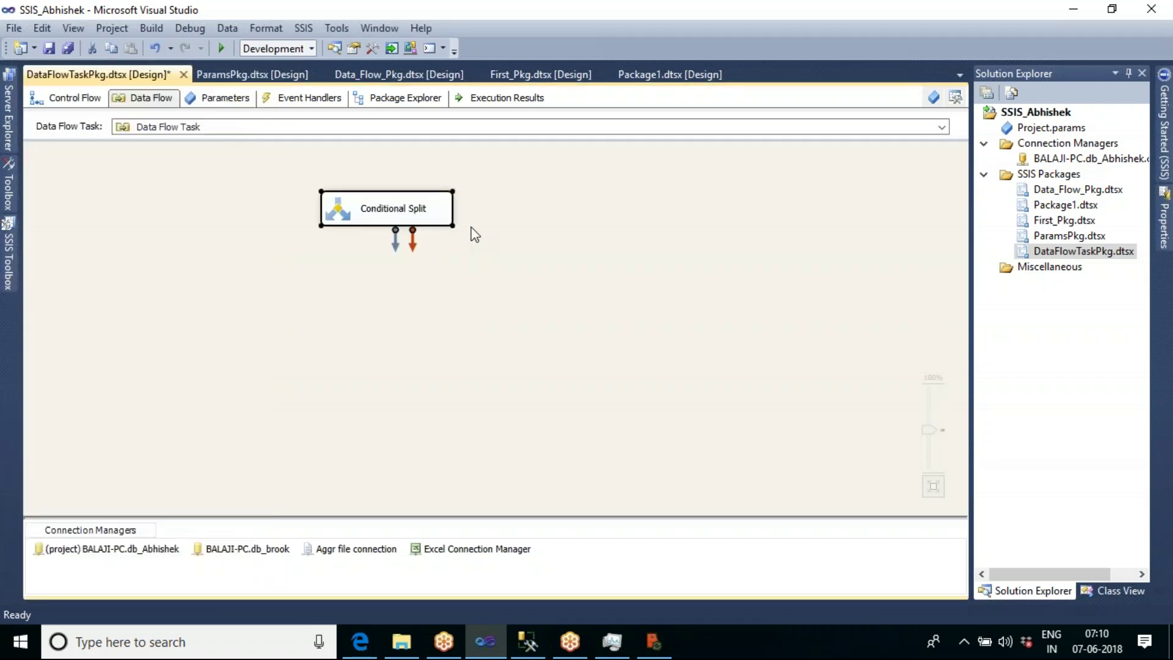
{"action": "left_click", "coordinate": [493, 238]}
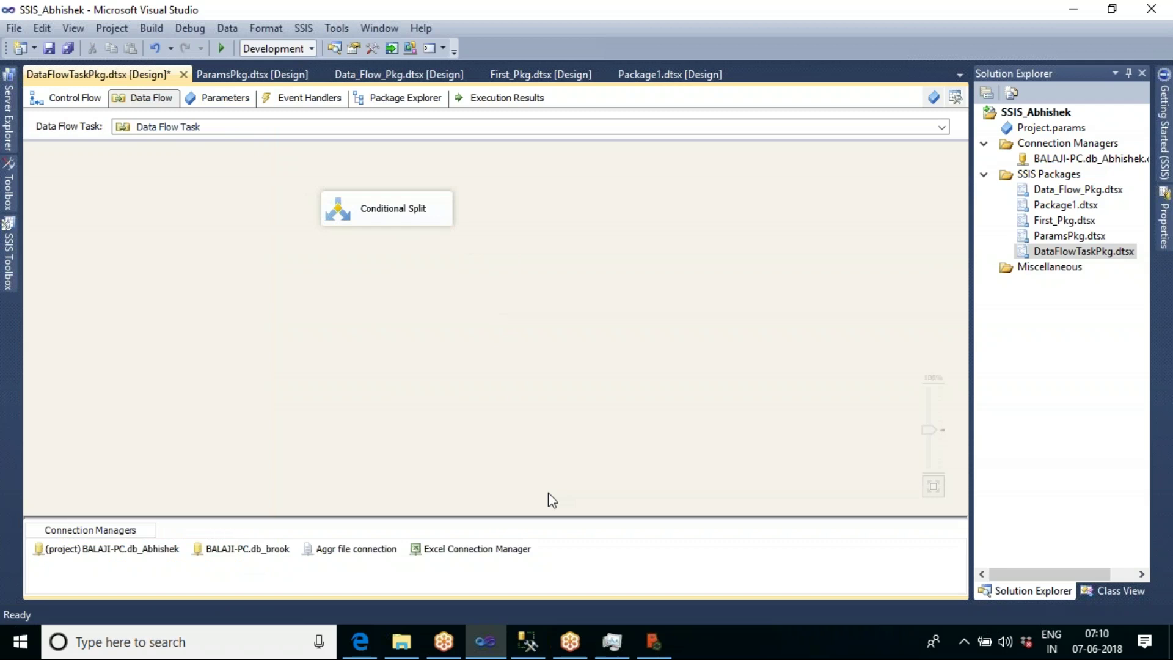
Switch to SQL Server Management Studio, replace the queries with "select * from tbl_empl_master where salary>25000" and execute it.
{"action": "left_click", "coordinate": [527, 646]}
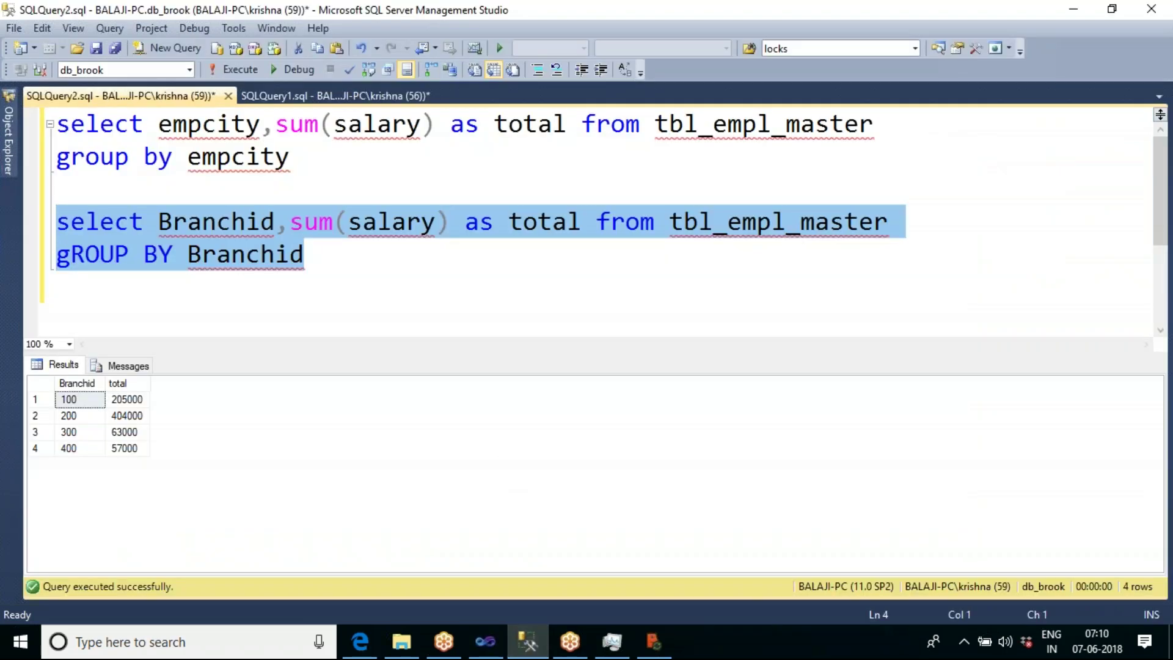
{"action": "left_click", "coordinate": [383, 268]}
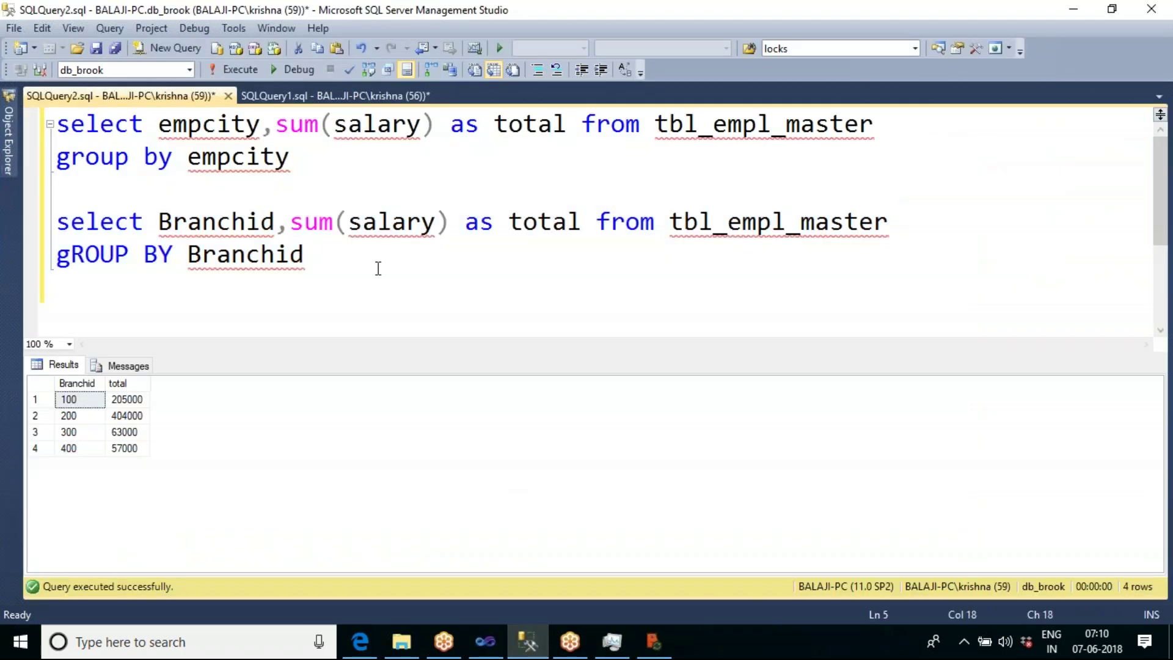
{"action": "key", "text": "ctrl+a"}
{"action": "type", "text": "s"}
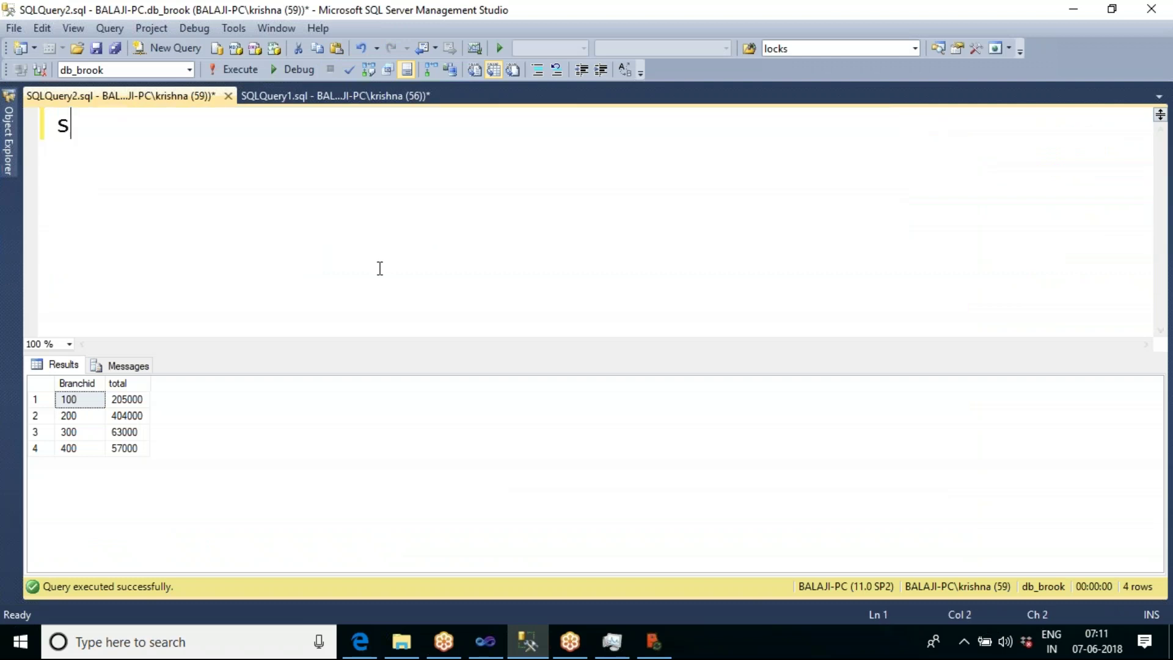
{"action": "type", "text": "elect * from tbl"}
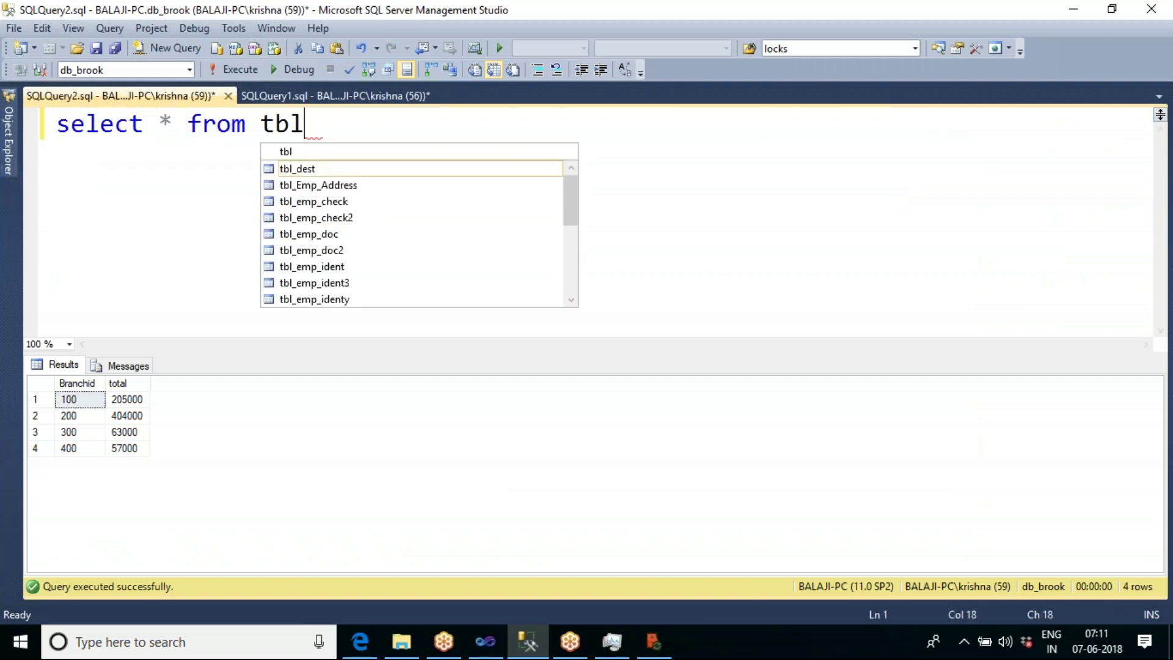
{"action": "type", "text": "_empl"}
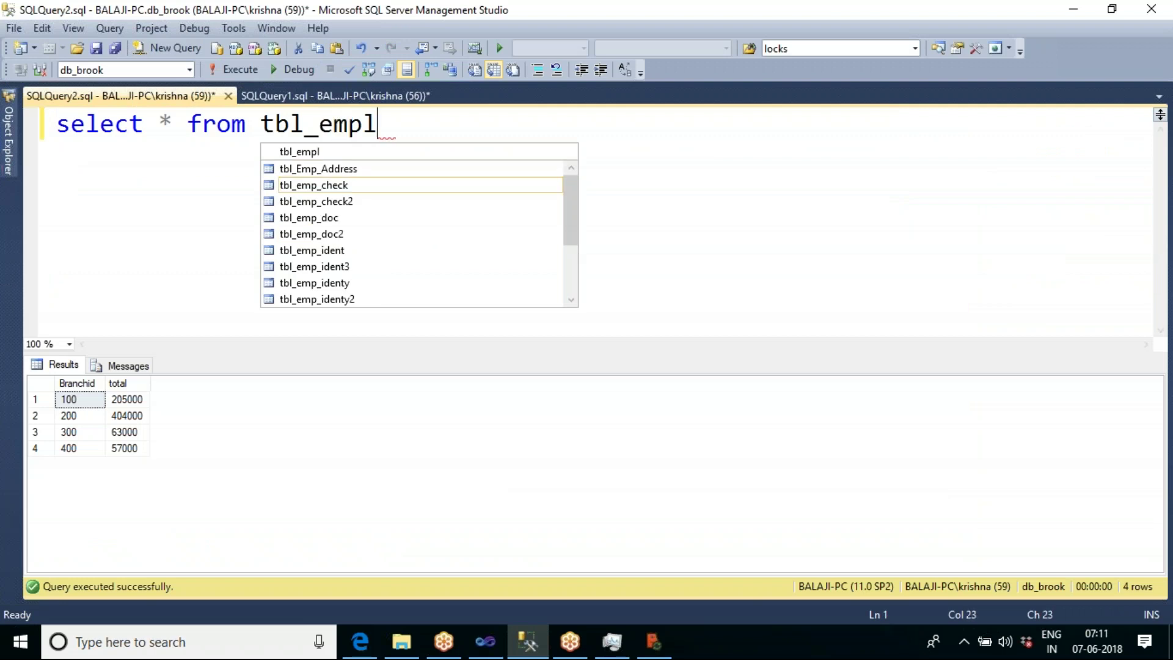
{"action": "type", "text": "_master"}
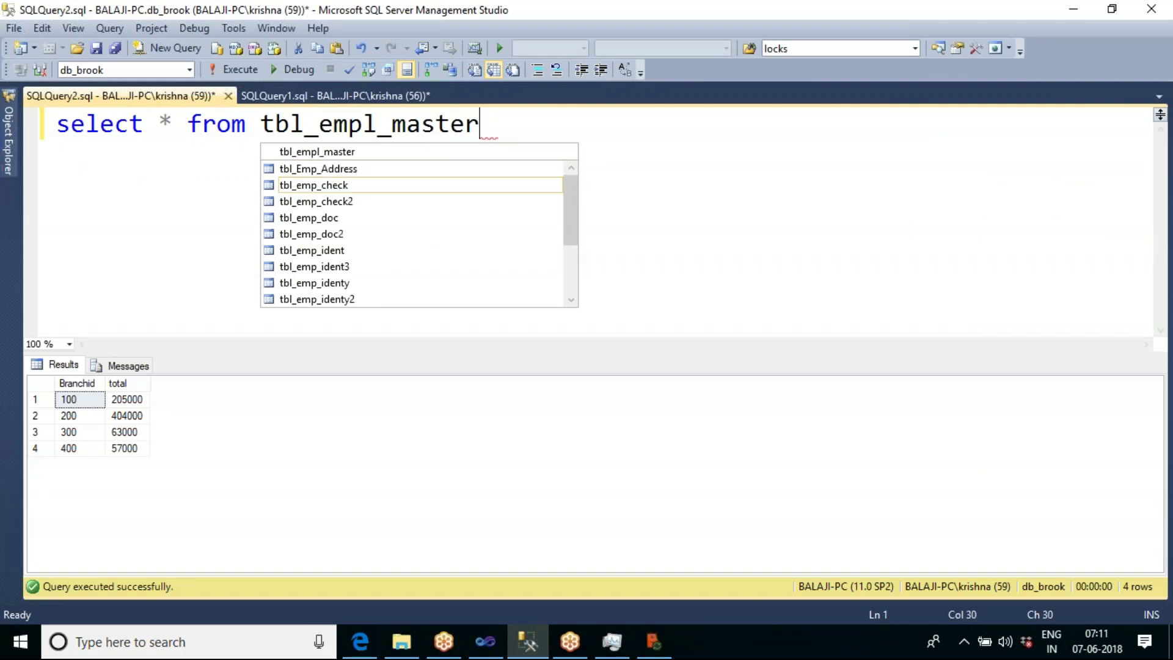
{"action": "type", "text": " where salary"}
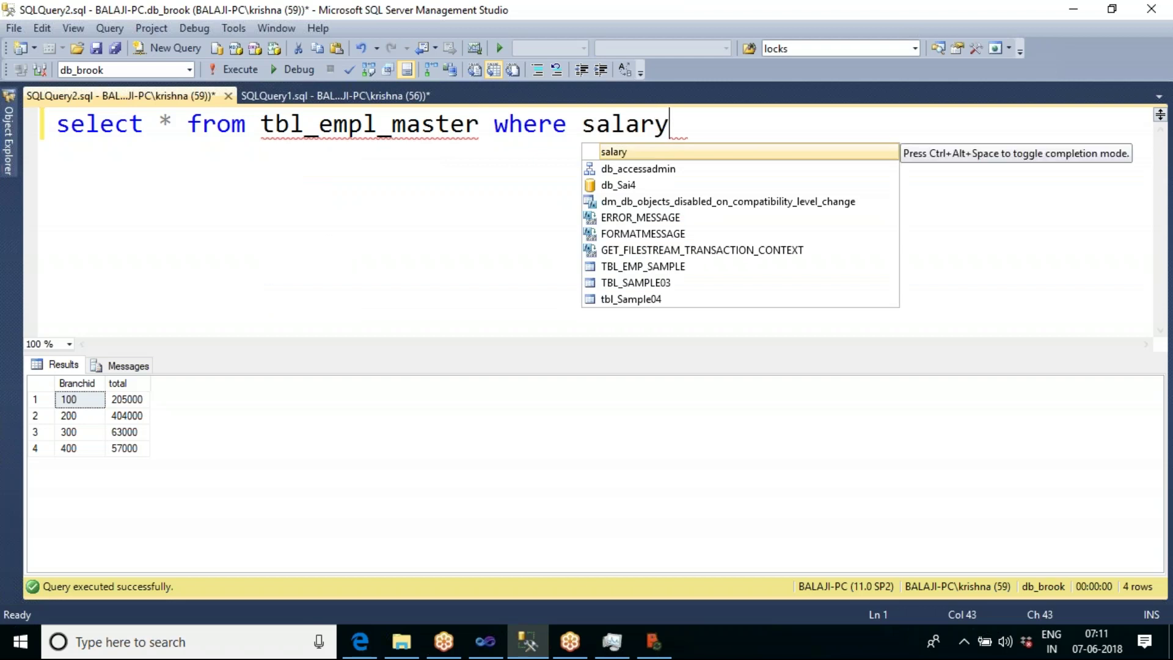
{"action": "type", "text": ">25000"}
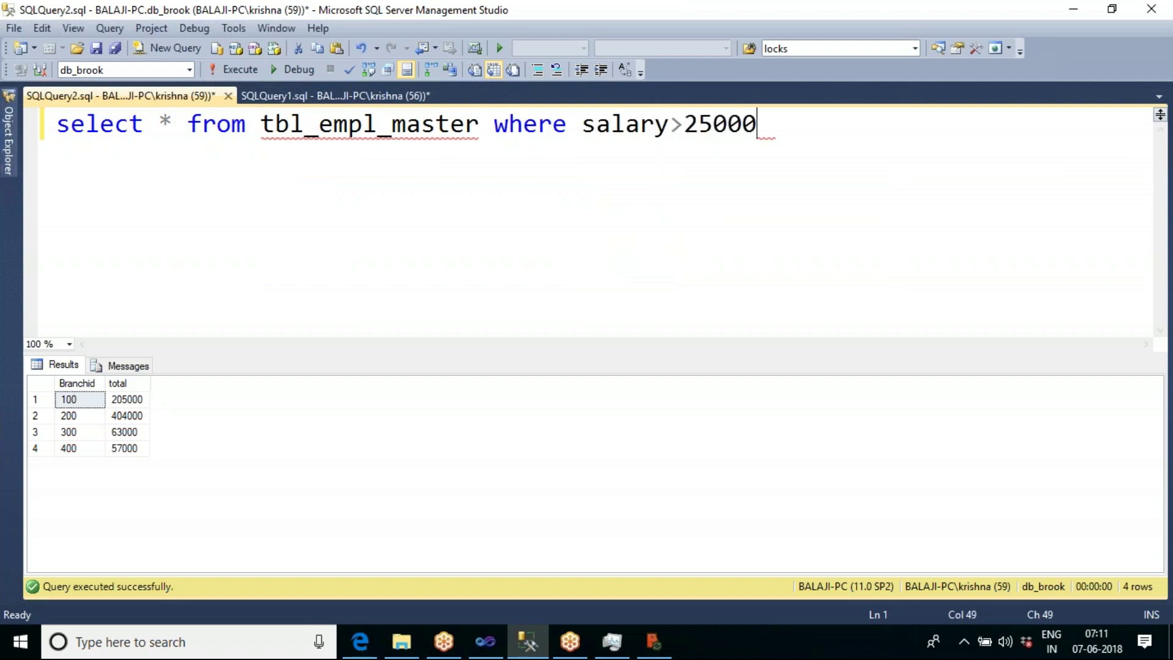
{"action": "key", "text": "F5"}
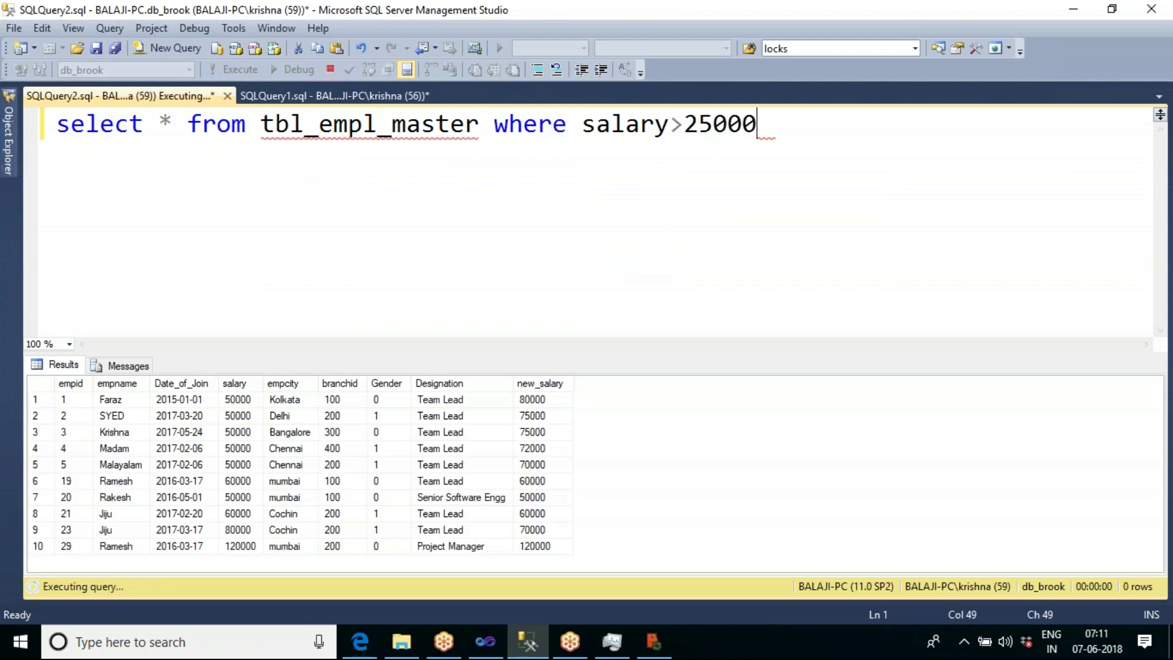
Execute only "select * from tbl_empl_master" without the salary condition and check its row count message.
{"action": "left_click_drag", "start_coordinate": [480, 124], "coordinate": [56, 125]}
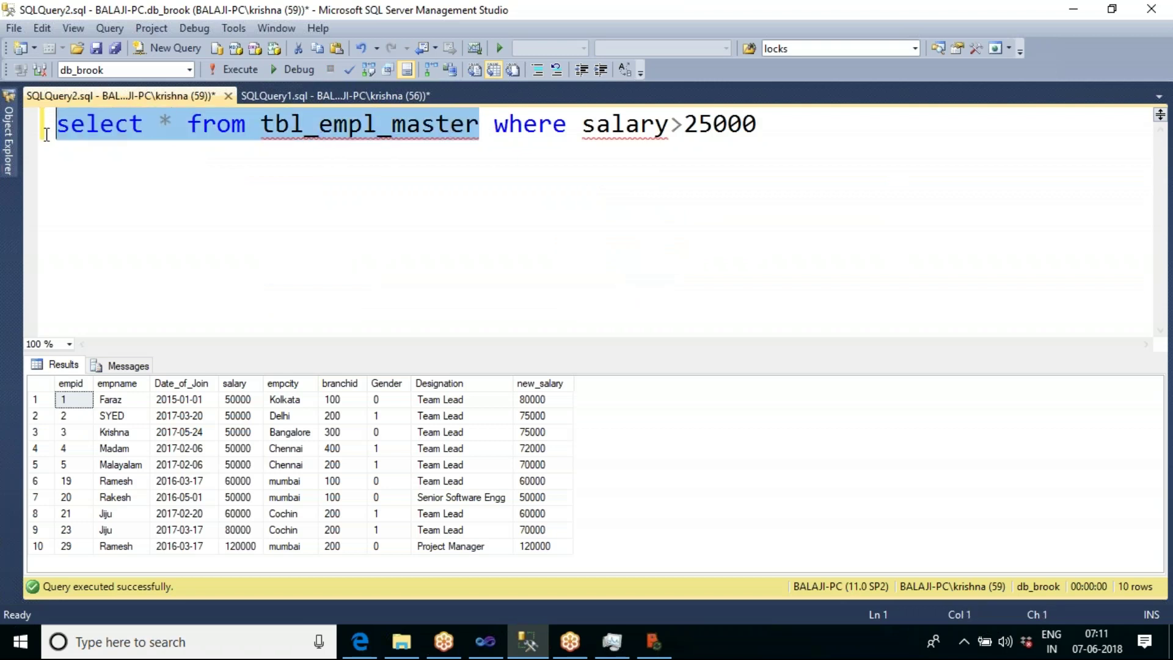
{"action": "key", "text": "F5"}
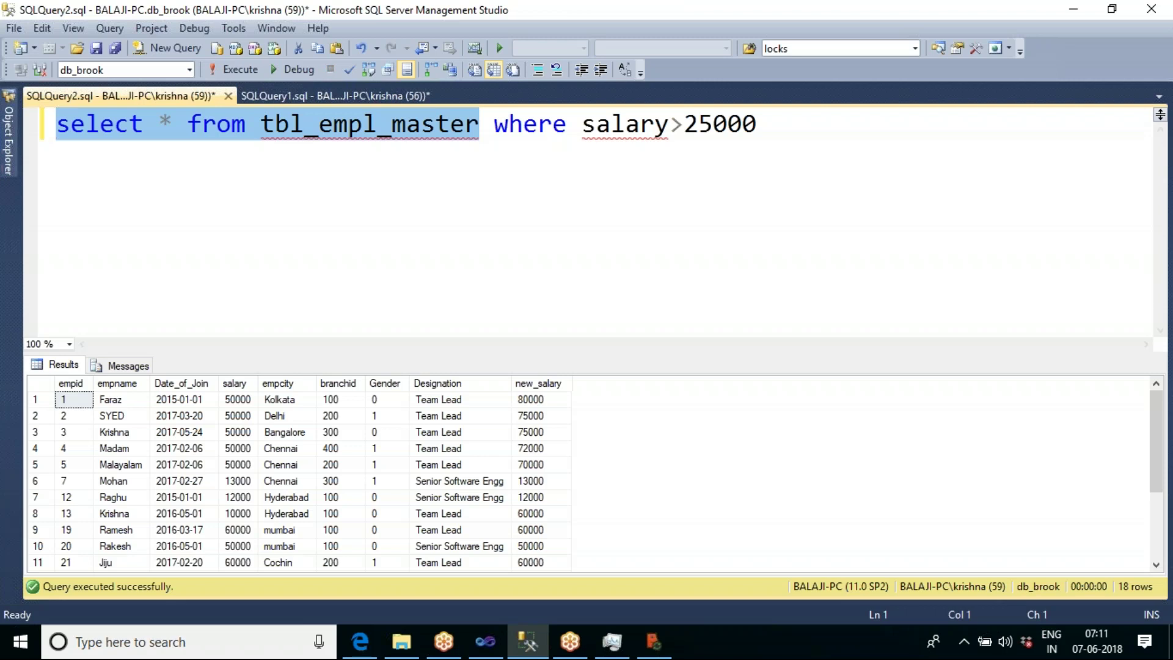
{"action": "left_click", "coordinate": [129, 365]}
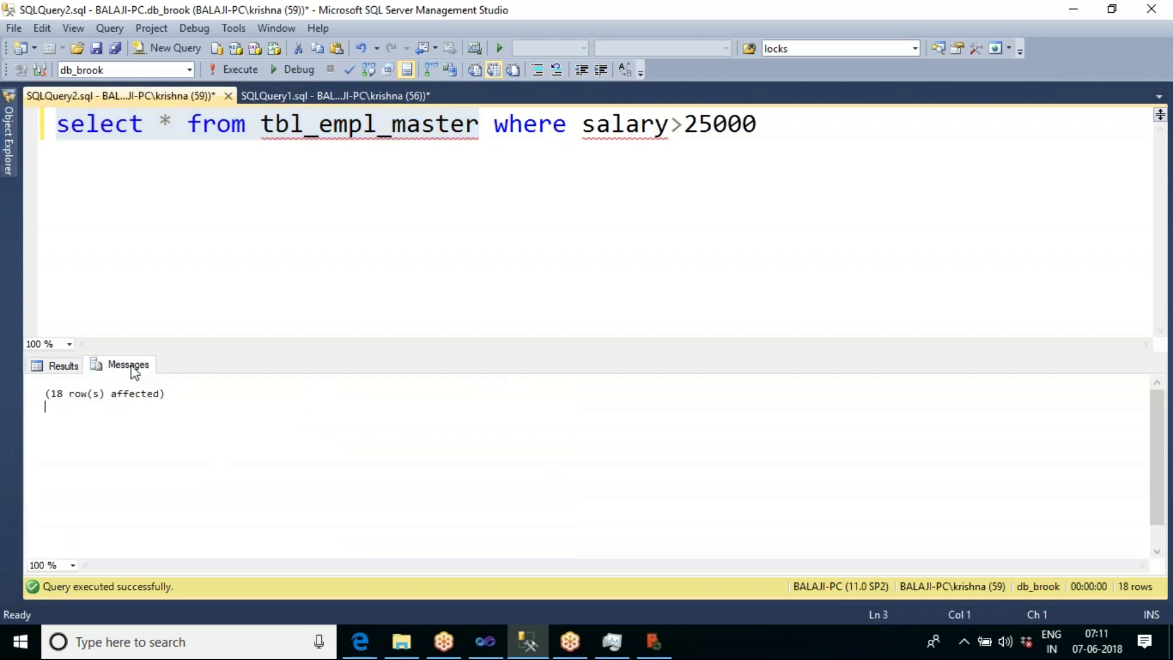
{"action": "left_click", "coordinate": [73, 365]}
Execute the full query with the salary>25000 condition again and enlarge the results area to view its rows.
{"action": "left_click", "coordinate": [222, 229]}
{"action": "key", "text": "F5"}
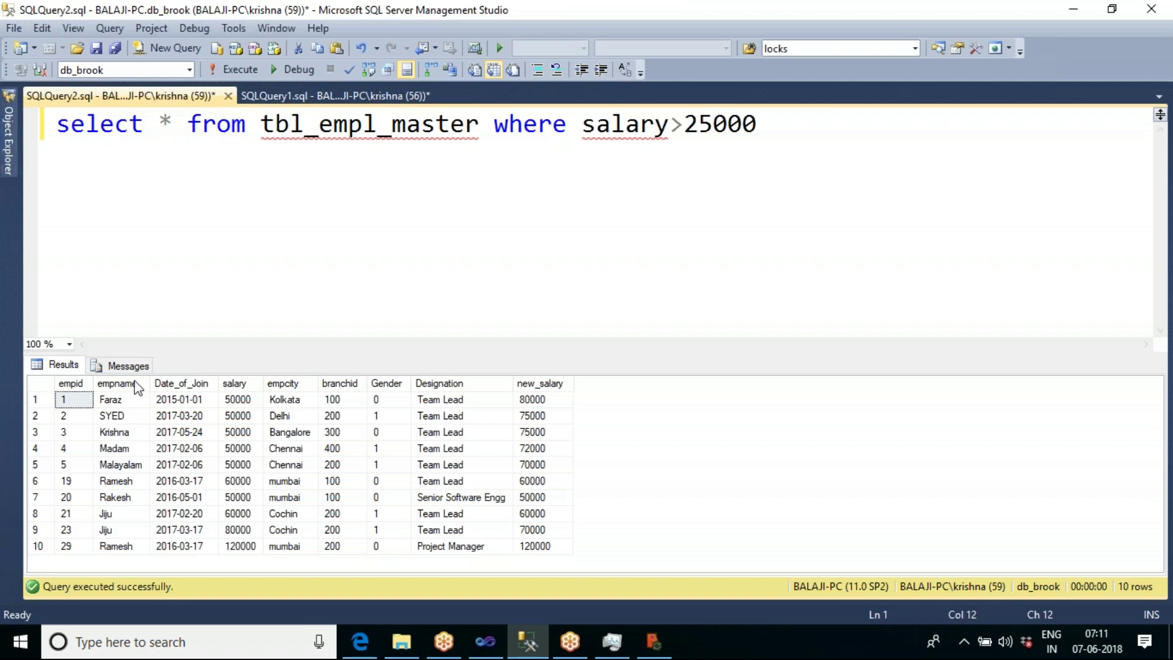
{"action": "left_click_drag", "start_coordinate": [190, 352], "coordinate": [195, 298]}
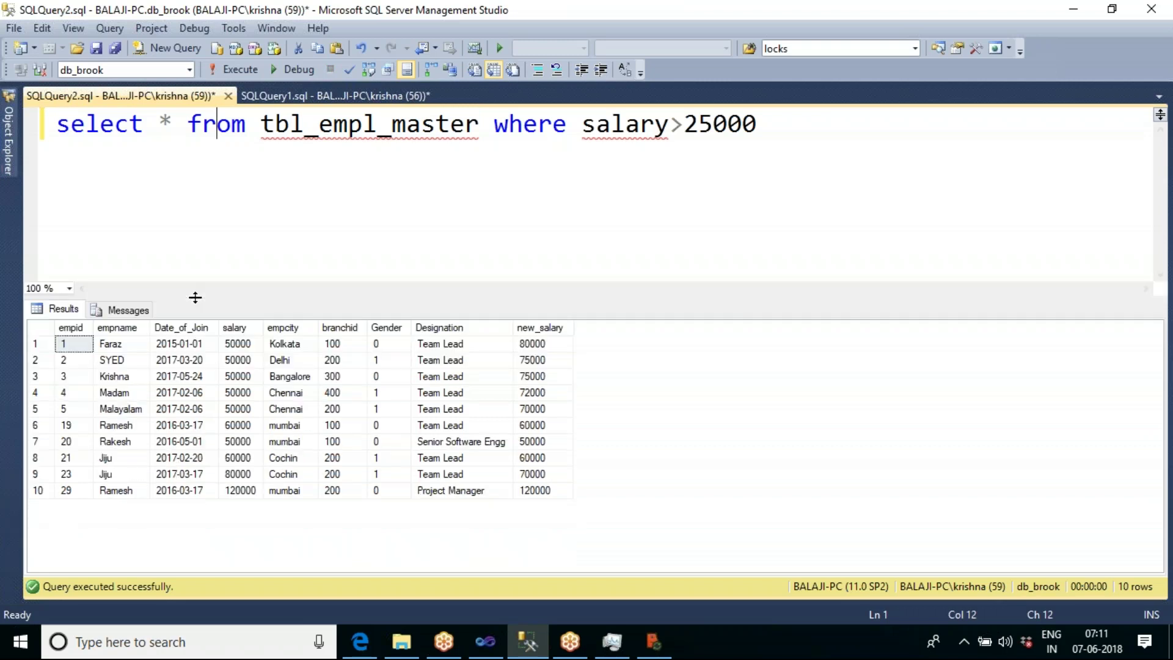
Highlight the salary column in the query results to review its values.
{"action": "left_click", "coordinate": [235, 328]}
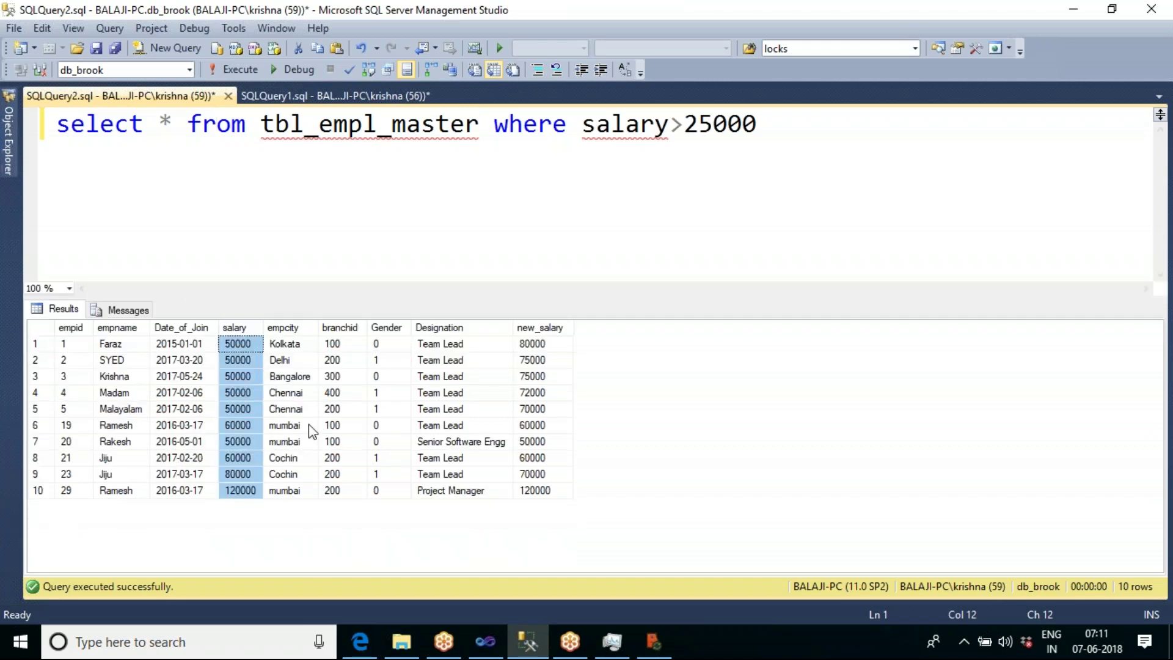
{"action": "left_click", "coordinate": [519, 191]}
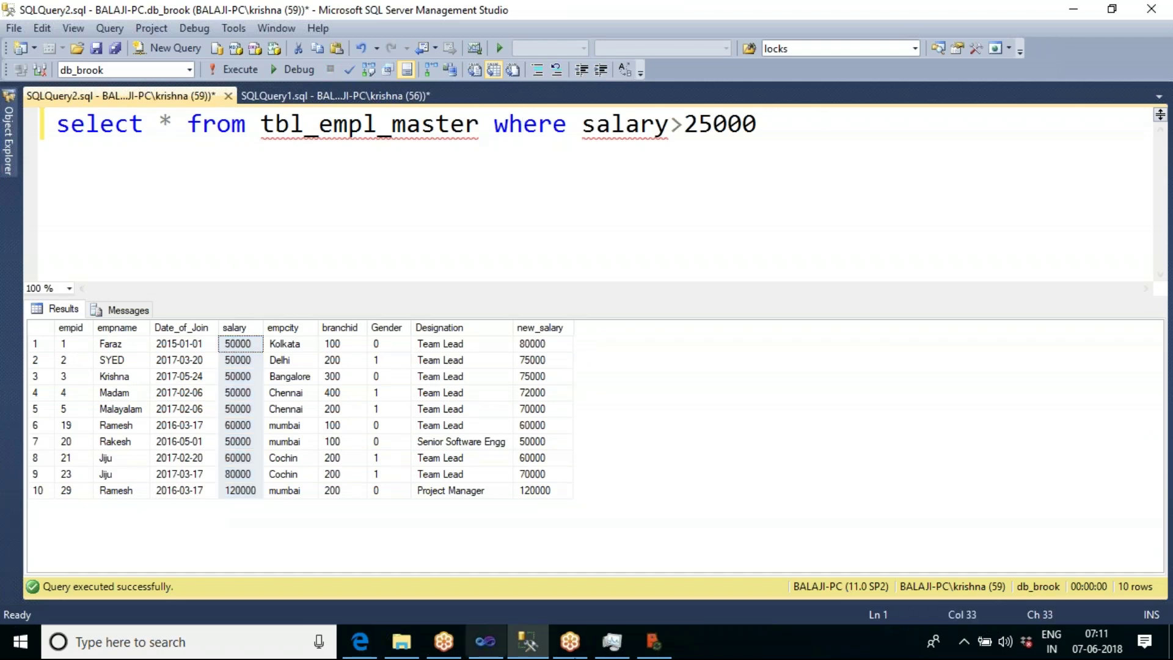
Switch to Visual Studio, make room above the Conditional Split and add an OLE DB Source there.
{"action": "left_click", "coordinate": [487, 642]}
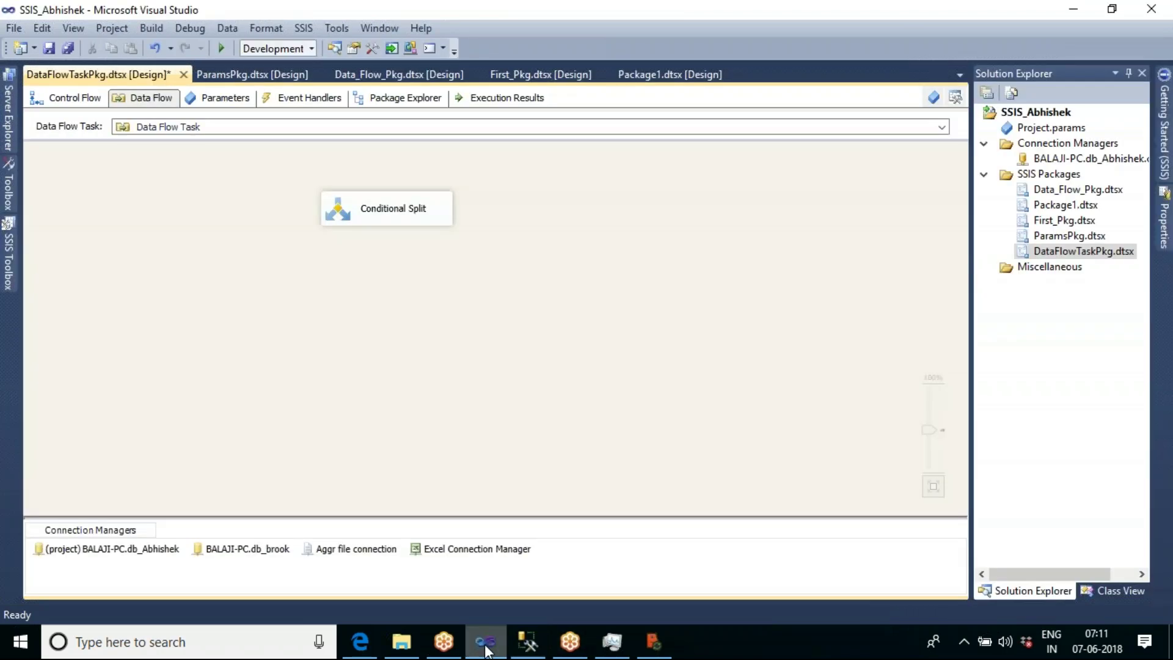
{"action": "left_click", "coordinate": [393, 218]}
{"action": "left_click_drag", "start_coordinate": [382, 216], "coordinate": [408, 255]}
{"action": "left_click", "coordinate": [515, 296]}
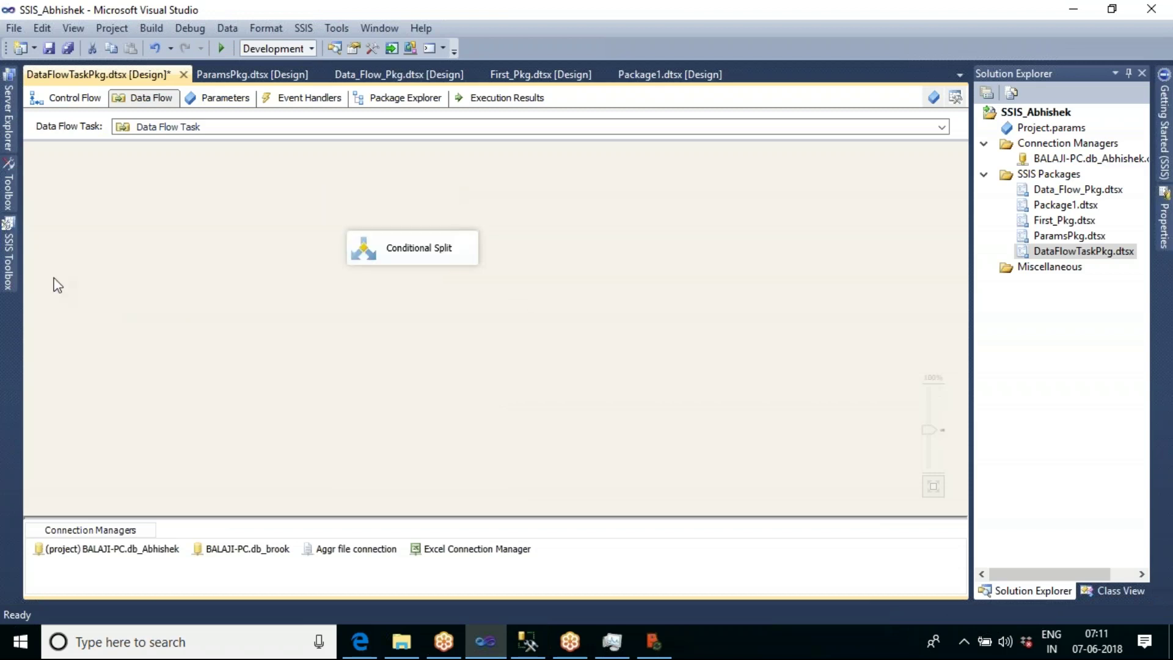
{"action": "left_click", "coordinate": [13, 269]}
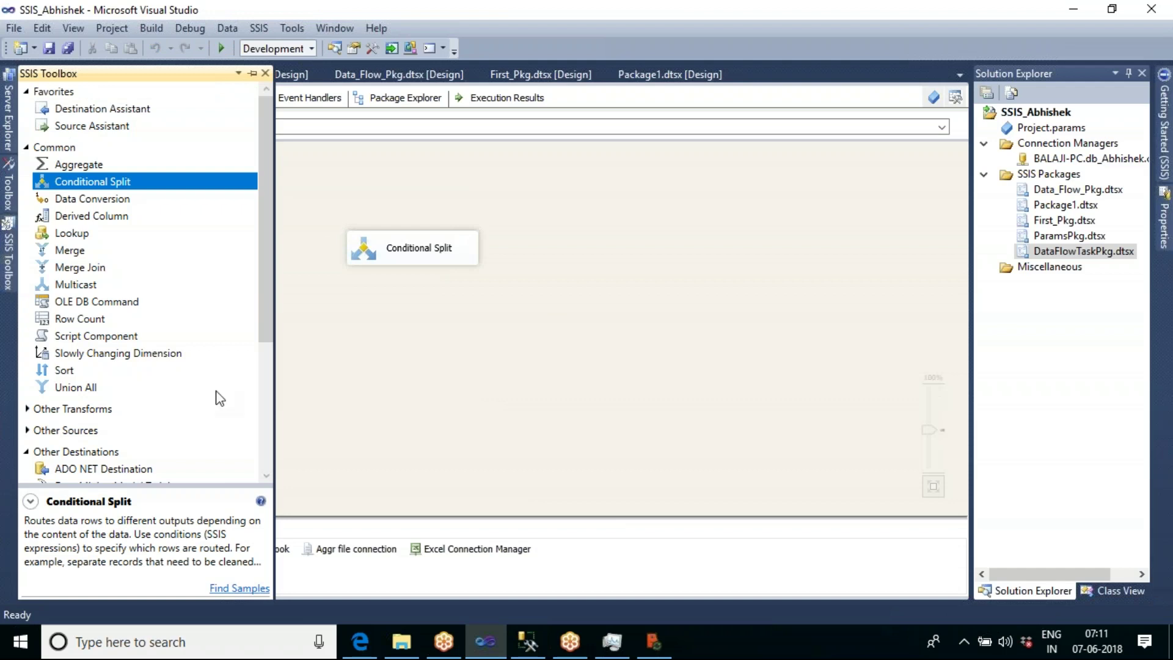
{"action": "left_click_drag", "start_coordinate": [266, 212], "coordinate": [269, 344]}
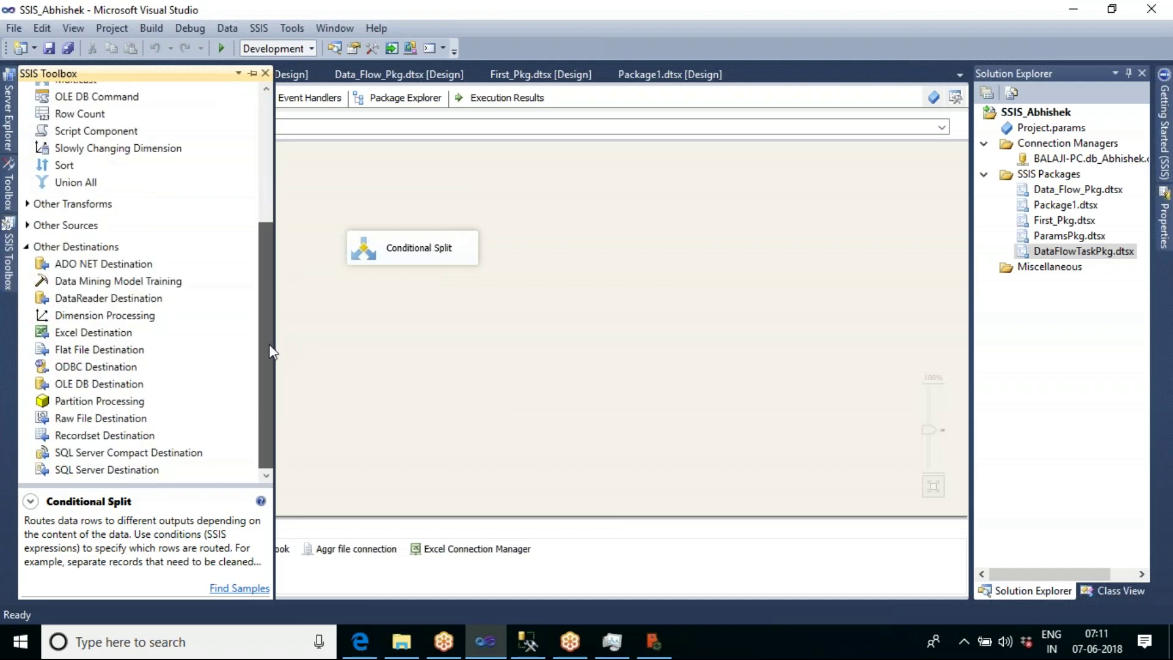
{"action": "left_click", "coordinate": [30, 226]}
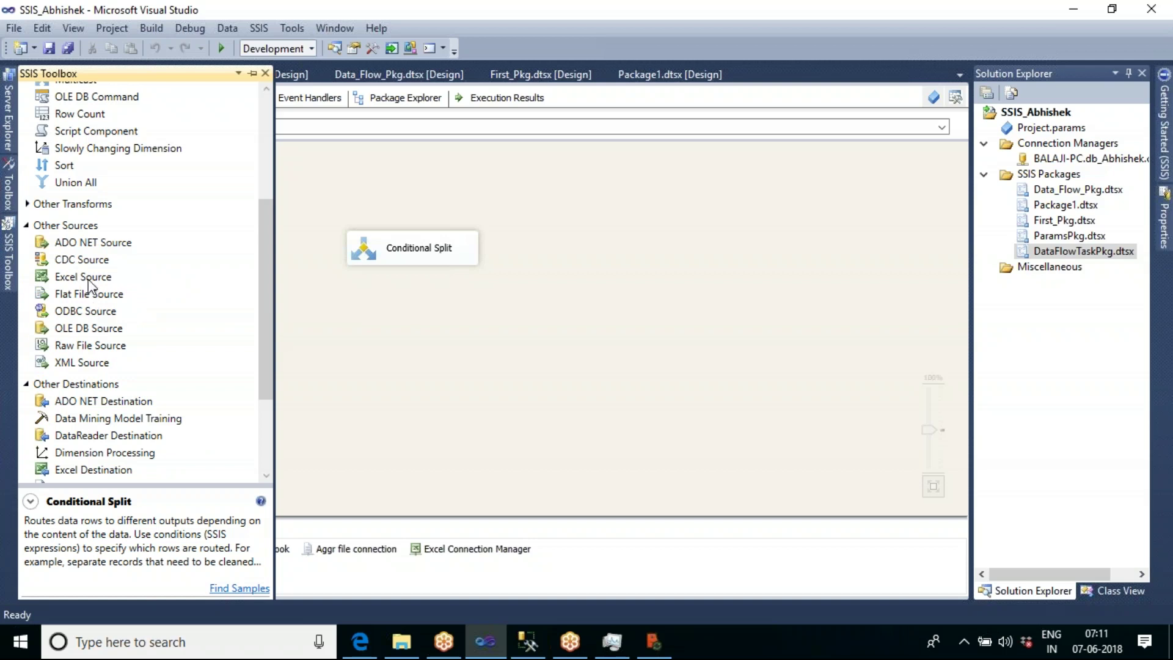
{"action": "left_click_drag", "start_coordinate": [100, 330], "coordinate": [334, 168]}
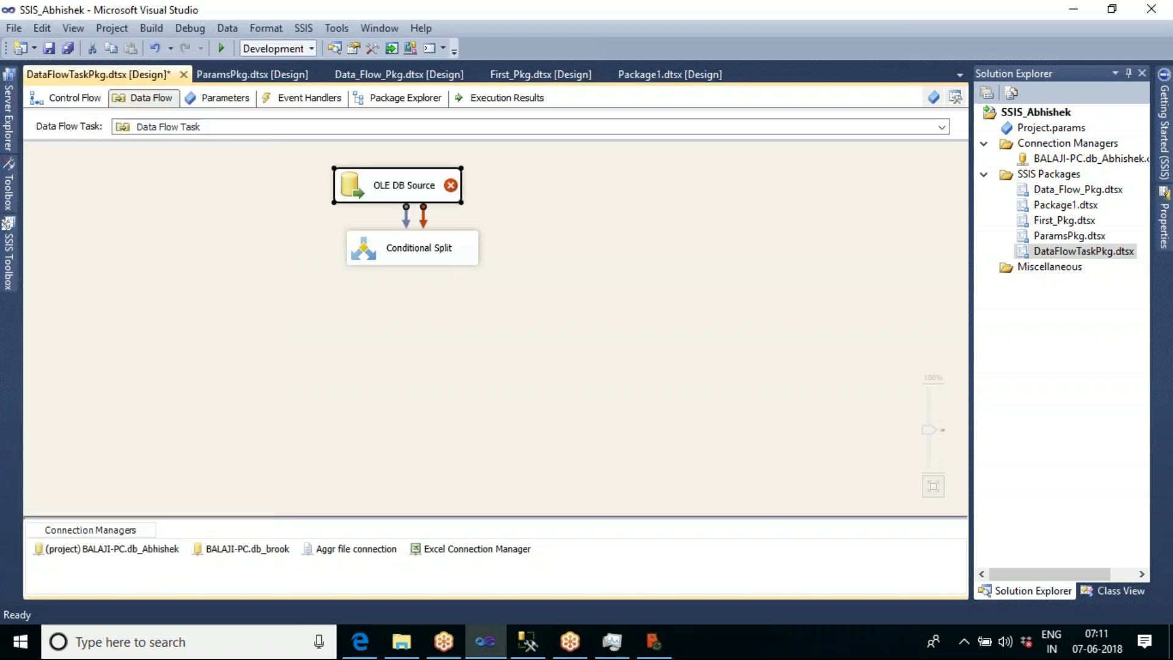
Set the OLE DB Source's data access mode to SQL command with the query "select * from tbl_empl_master".
{"action": "double_click", "coordinate": [386, 188]}
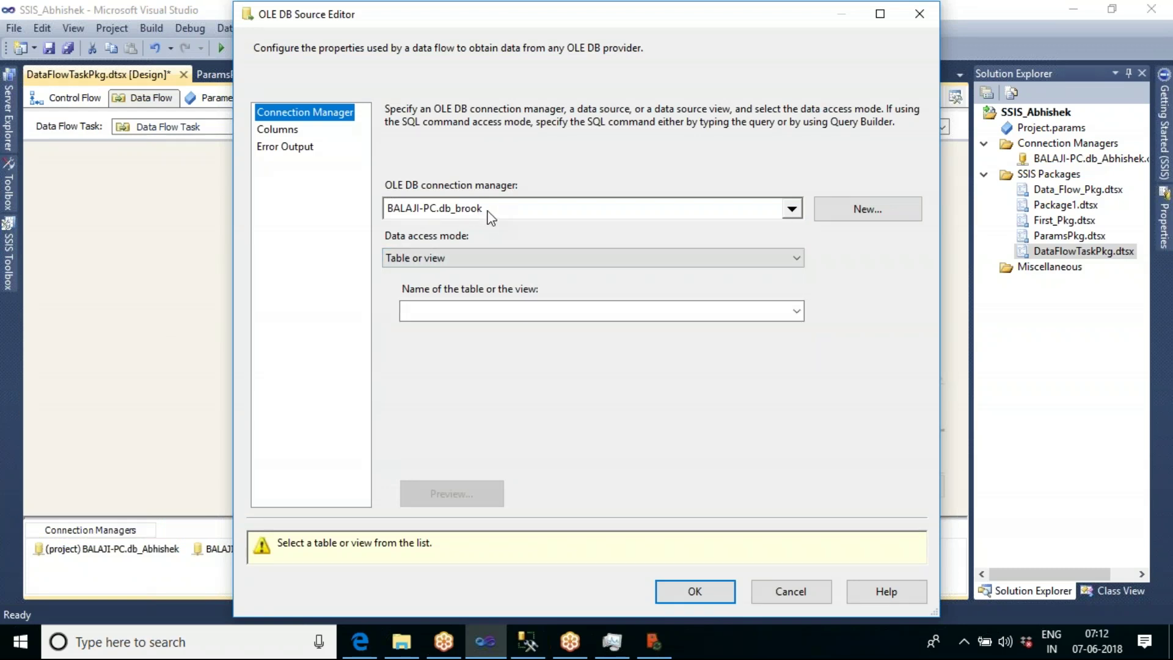
{"action": "left_click", "coordinate": [518, 259]}
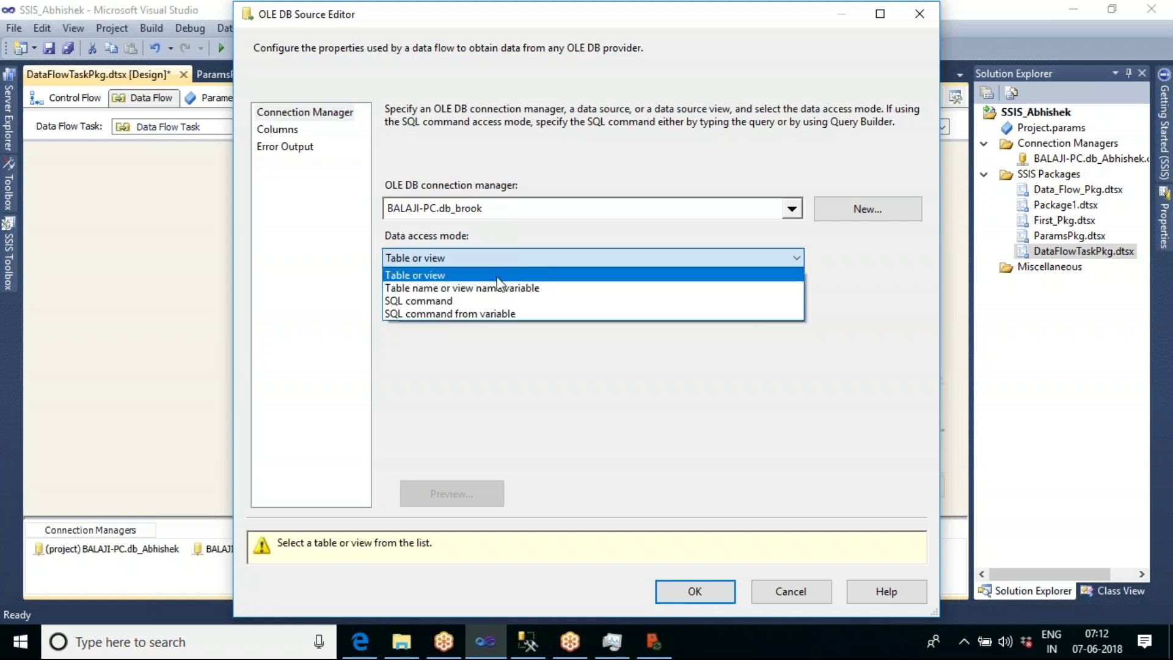
{"action": "left_click", "coordinate": [498, 276]}
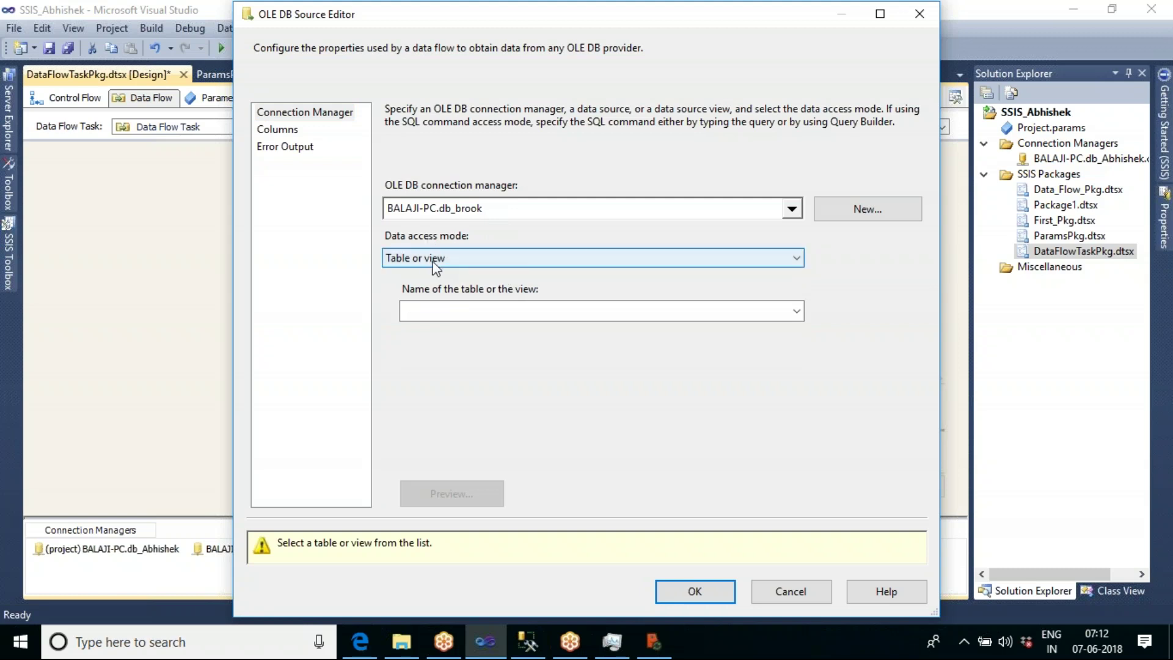
{"action": "left_click", "coordinate": [799, 314]}
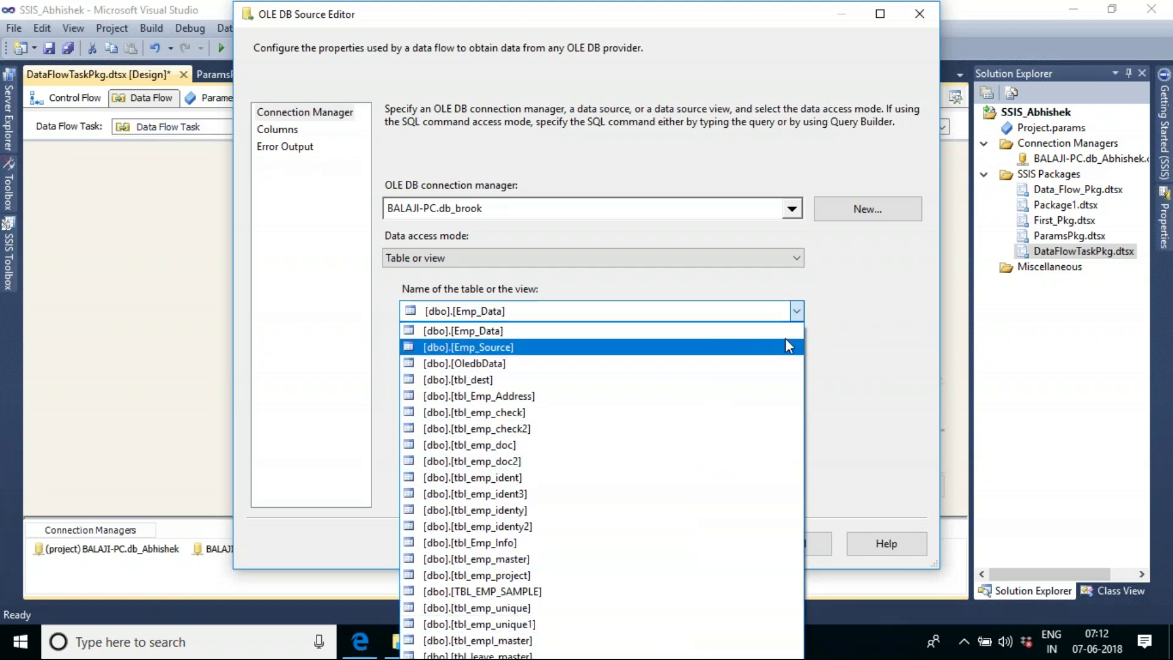
{"action": "left_click", "coordinate": [819, 297]}
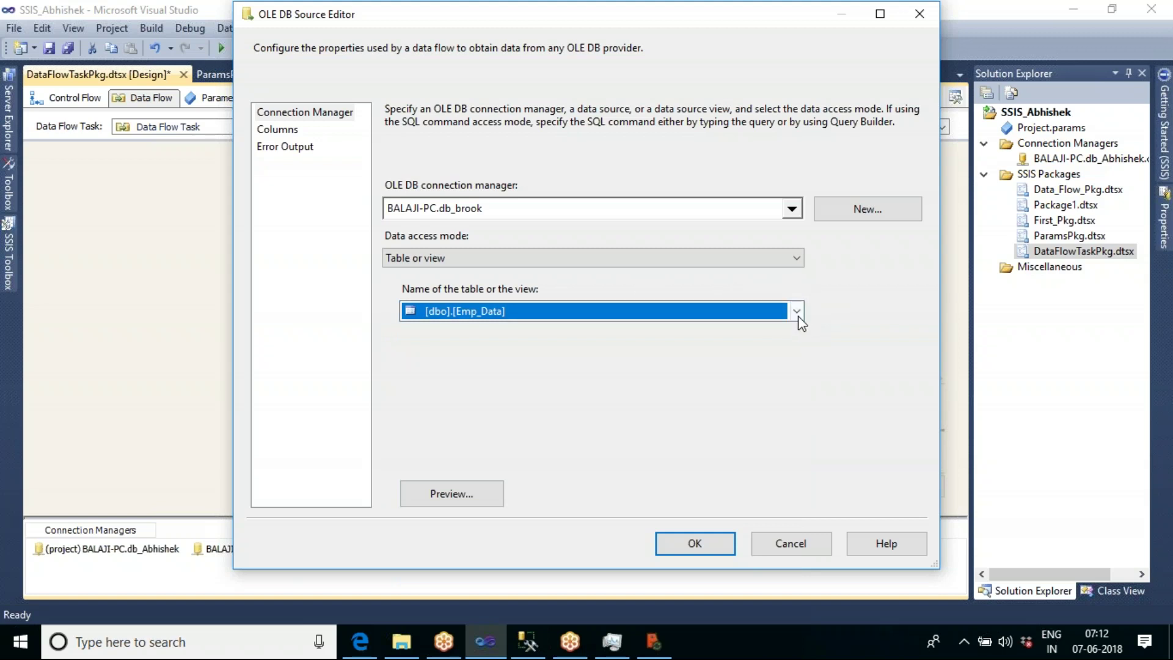
{"action": "left_click", "coordinate": [438, 259]}
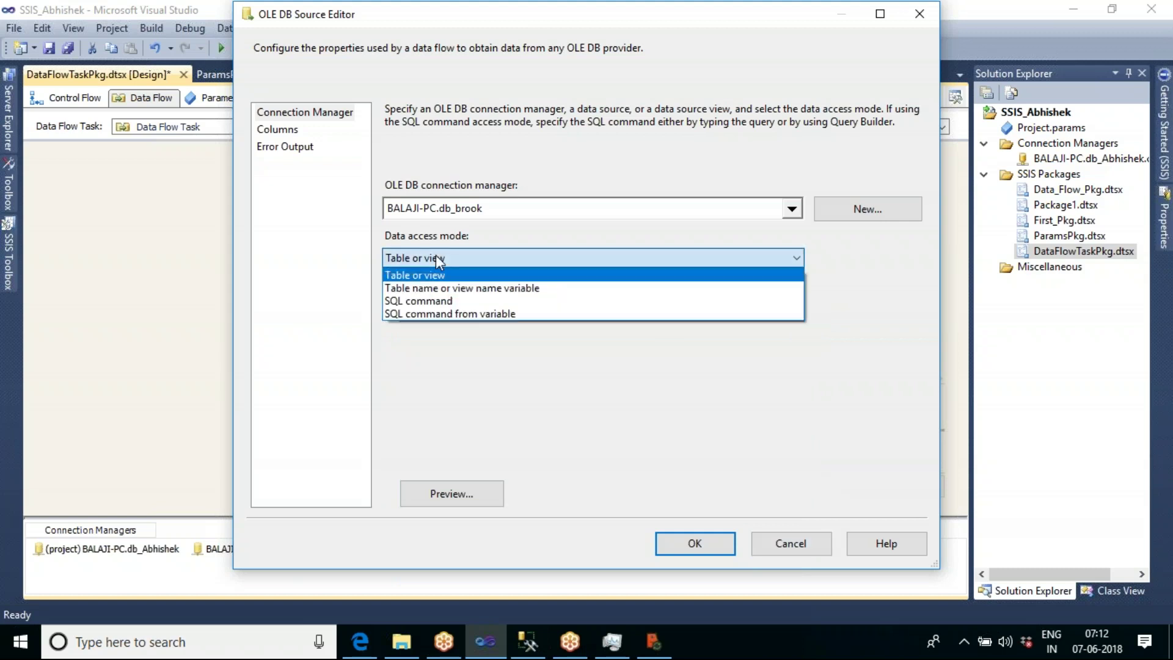
{"action": "left_click", "coordinate": [451, 300]}
{"action": "left_click", "coordinate": [483, 327]}
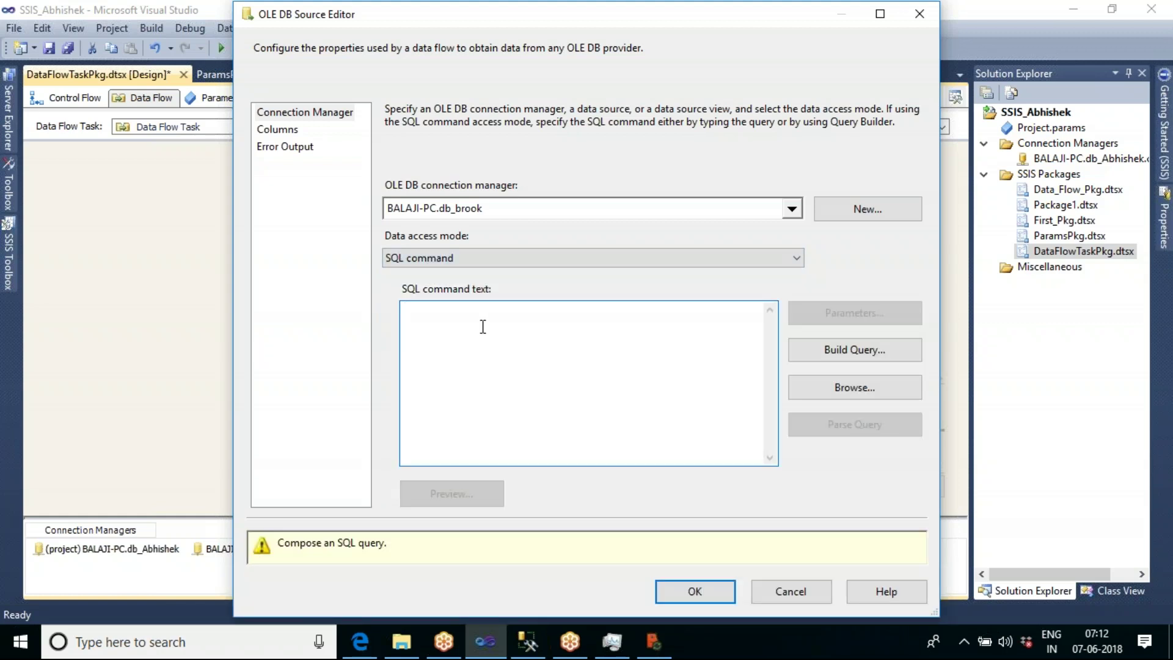
{"action": "type", "text": "sele"}
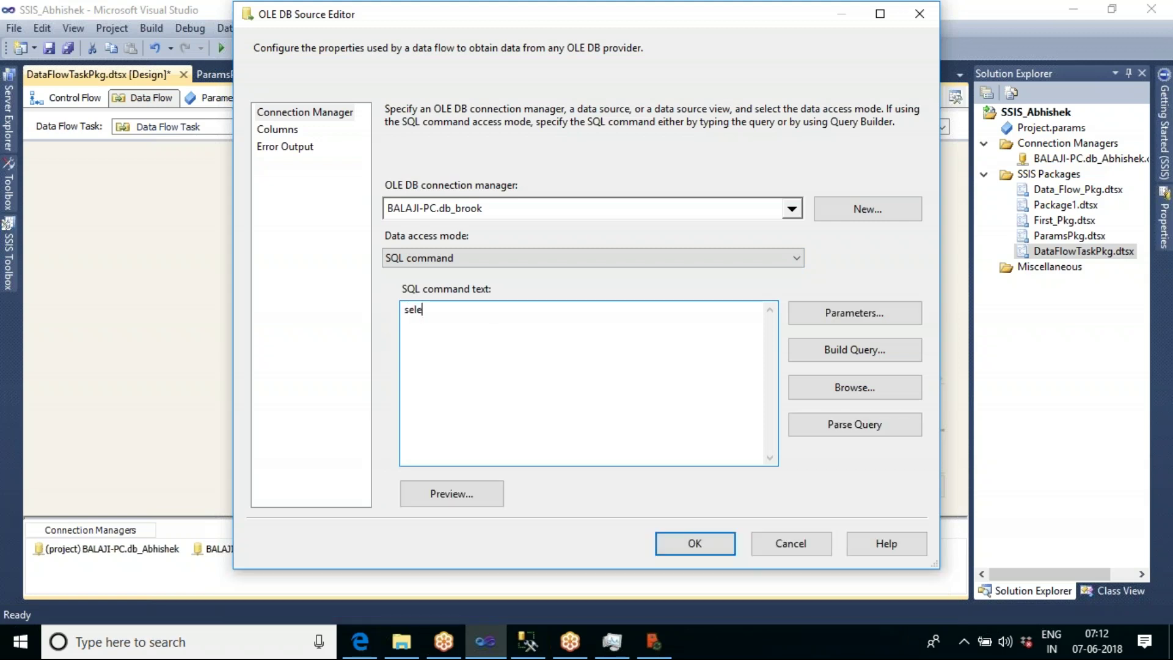
{"action": "type", "text": "ct * from tbl_empl_master"}
Preview the source query's rows and accept the OLE DB Source settings.
{"action": "left_click", "coordinate": [474, 490]}
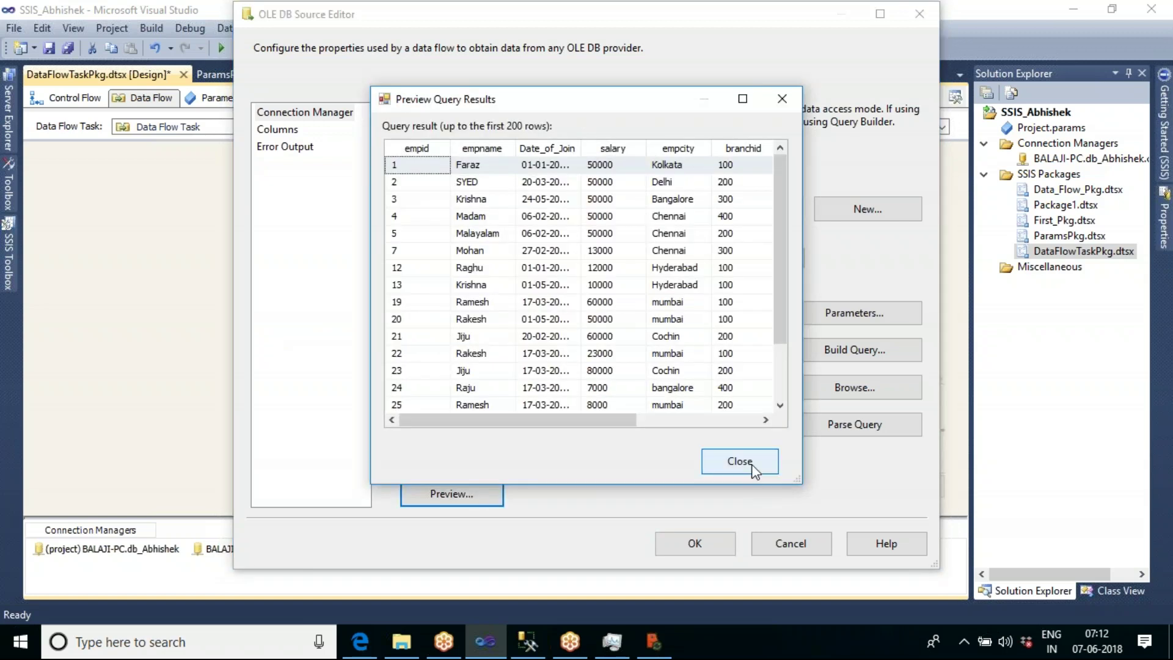
{"action": "left_click", "coordinate": [733, 458]}
{"action": "left_click", "coordinate": [694, 543]}
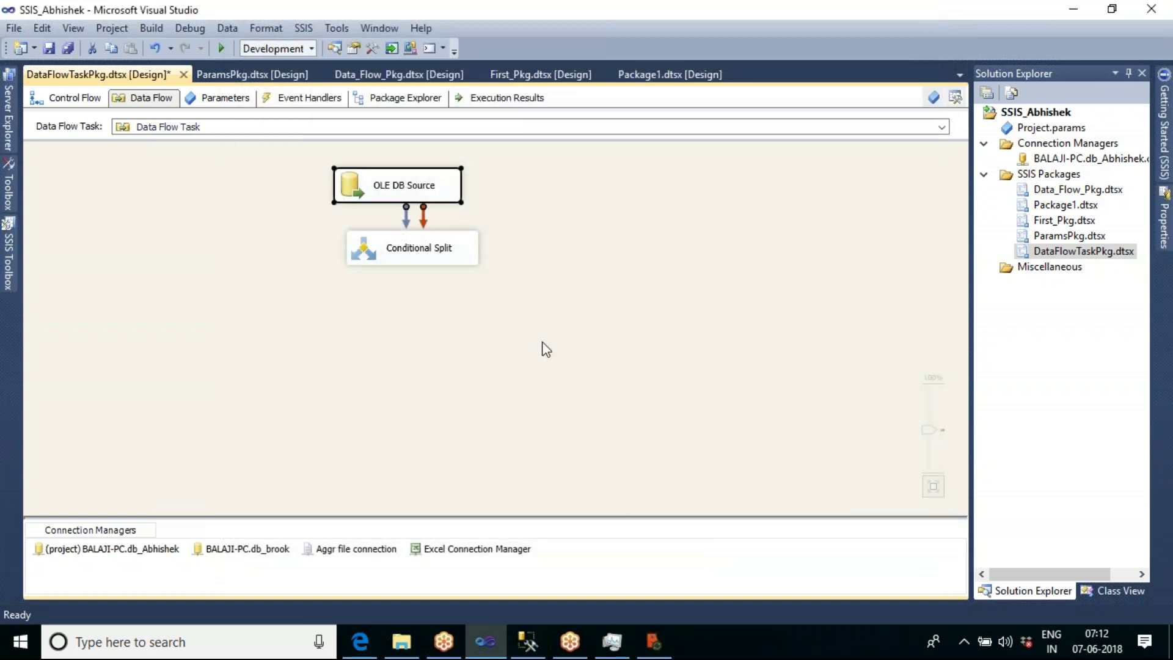
Move the Conditional Split further below the OLE DB Source on the data flow canvas.
{"action": "left_click", "coordinate": [406, 257]}
{"action": "left_click_drag", "start_coordinate": [394, 270], "coordinate": [394, 271]}
{"action": "left_click", "coordinate": [564, 299]}
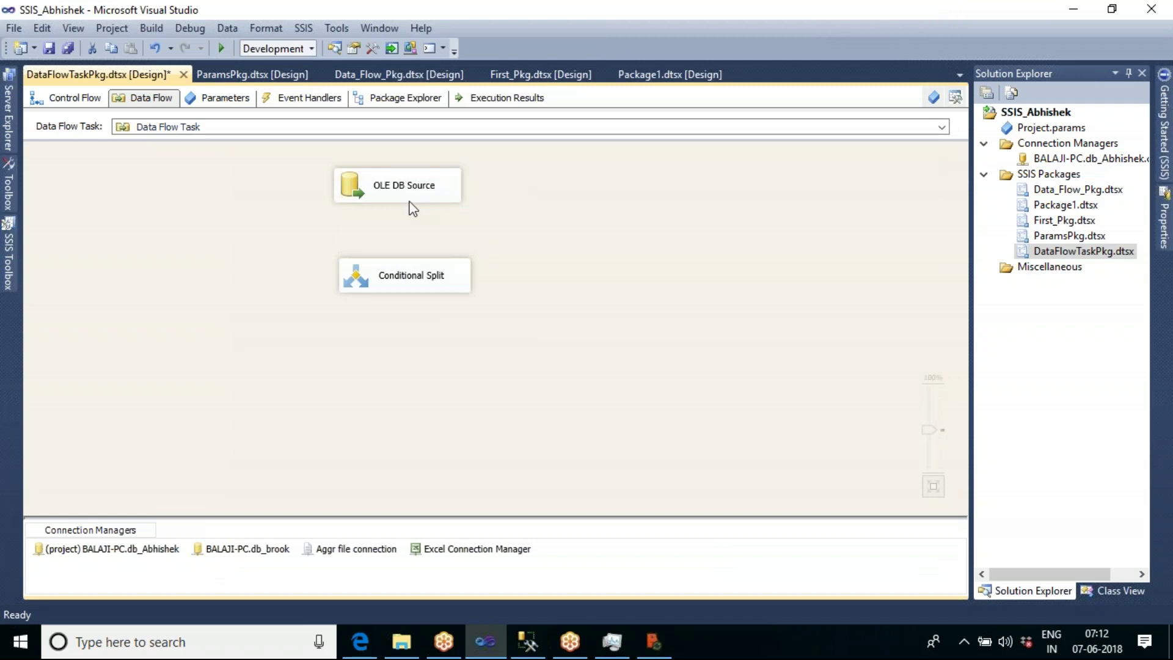
Reopen the OLE DB Source settings and preview its query rows again.
{"action": "left_click", "coordinate": [396, 200]}
{"action": "left_click", "coordinate": [466, 210]}
{"action": "left_click", "coordinate": [445, 190]}
{"action": "double_click", "coordinate": [438, 201]}
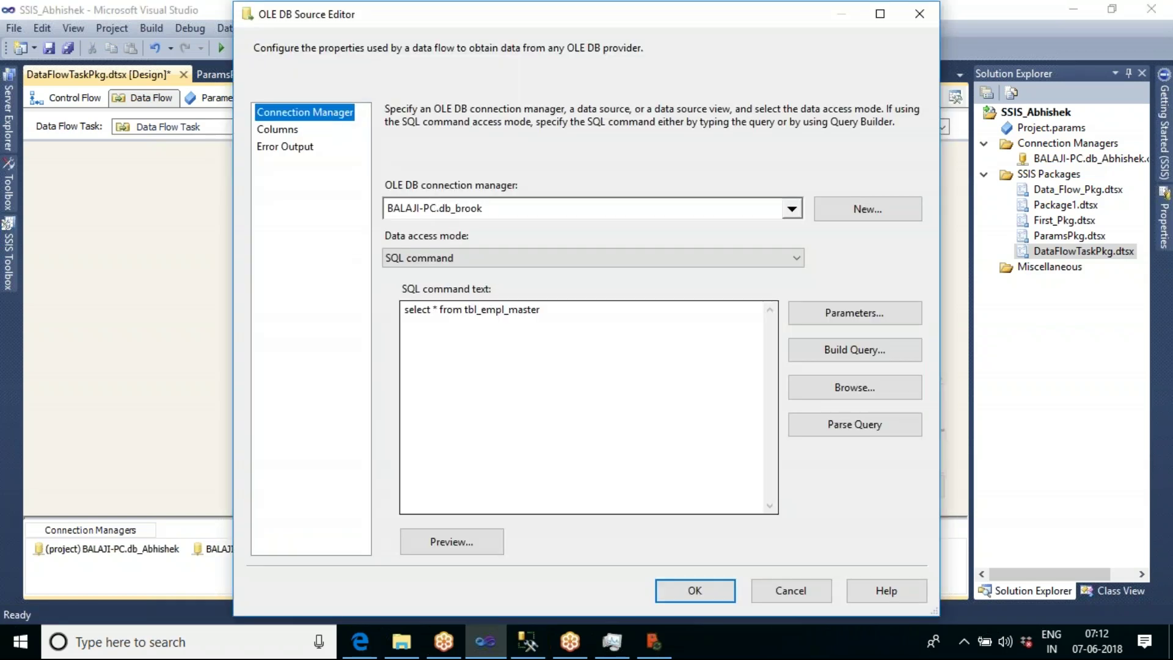
{"action": "left_click", "coordinate": [476, 542]}
{"action": "left_click", "coordinate": [733, 484]}
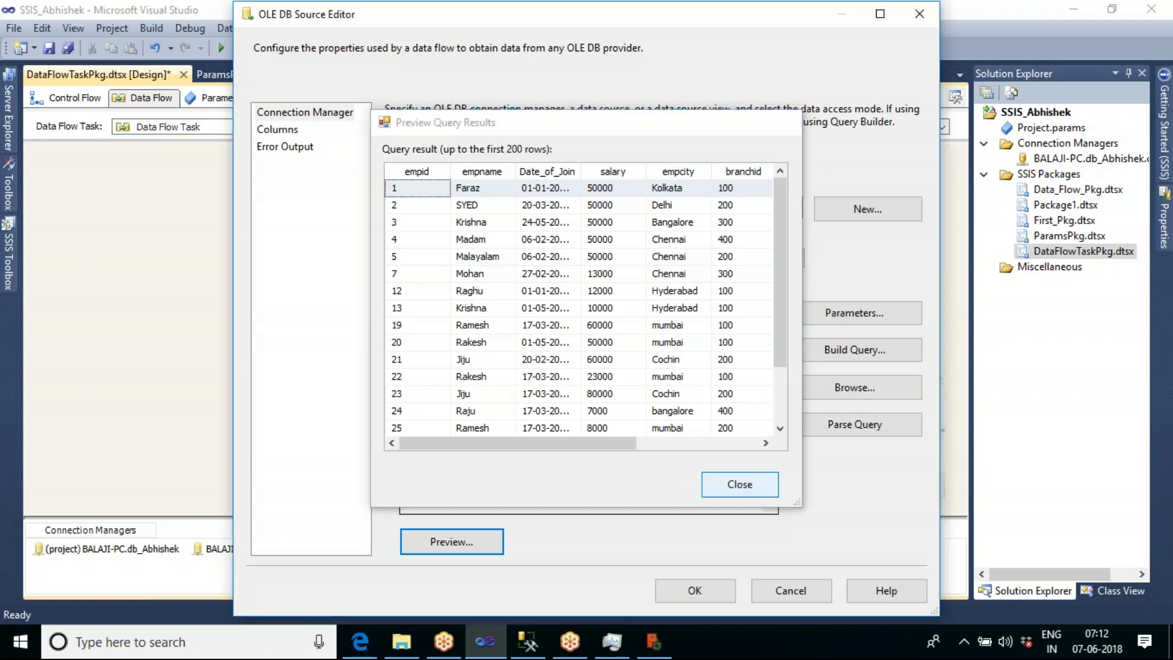
{"action": "left_click", "coordinate": [693, 588]}
Connect the OLE DB Source to the Conditional Split and add the split condition [salary]>25000.
{"action": "left_click_drag", "start_coordinate": [406, 226], "coordinate": [414, 285]}
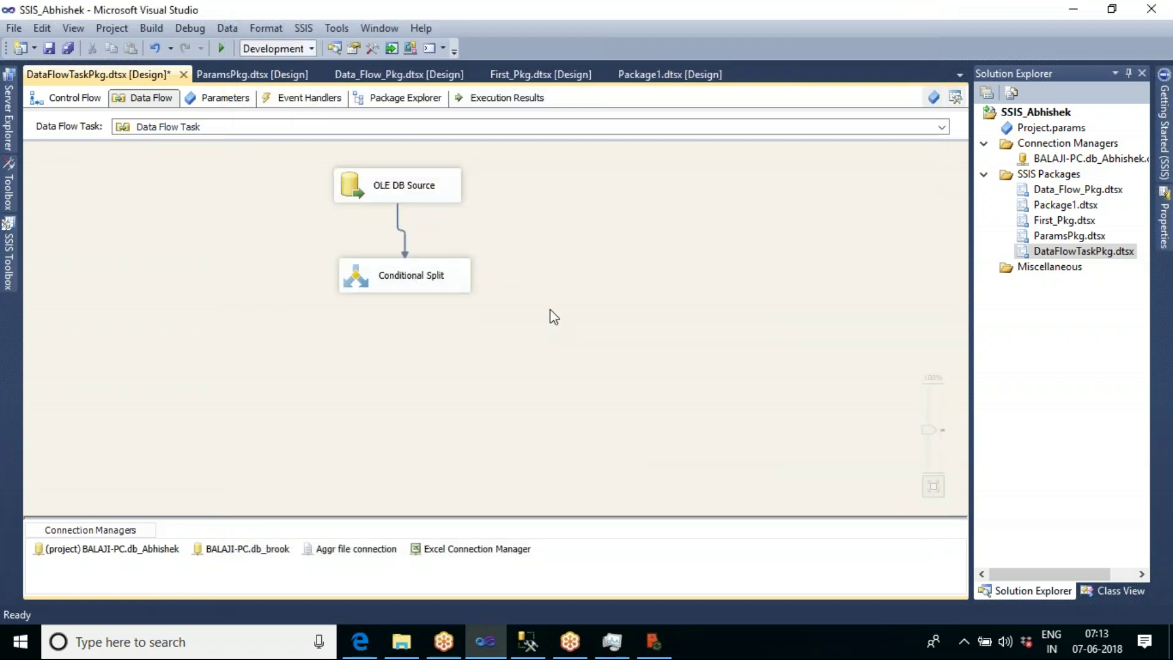
{"action": "double_click", "coordinate": [431, 285]}
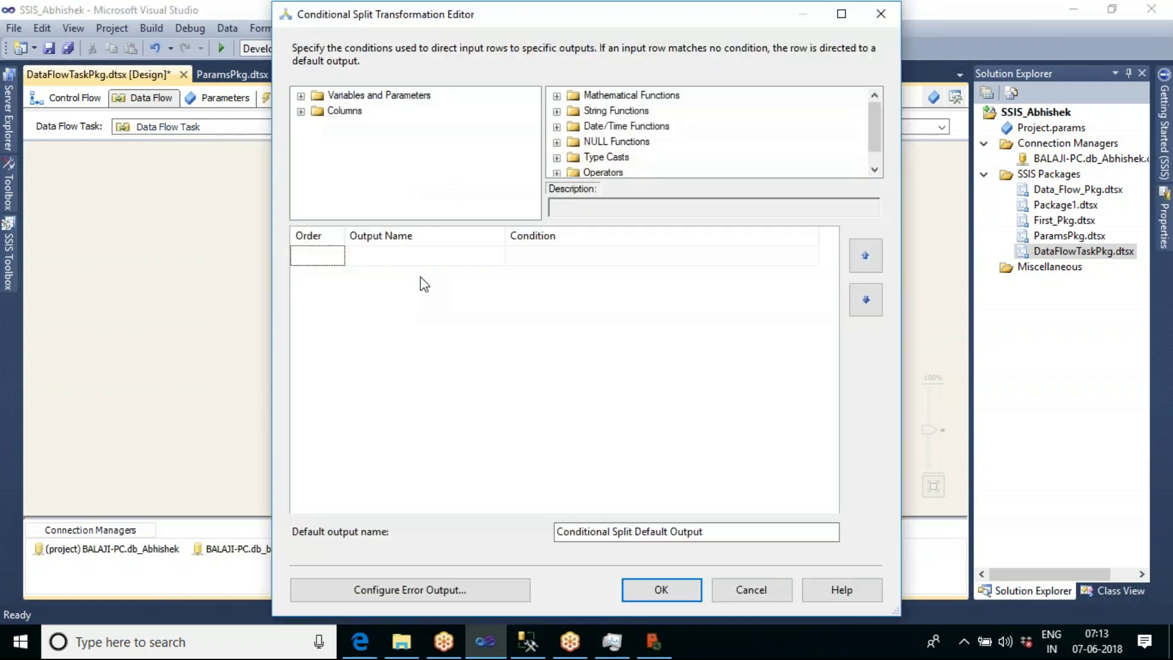
{"action": "left_click", "coordinate": [300, 111]}
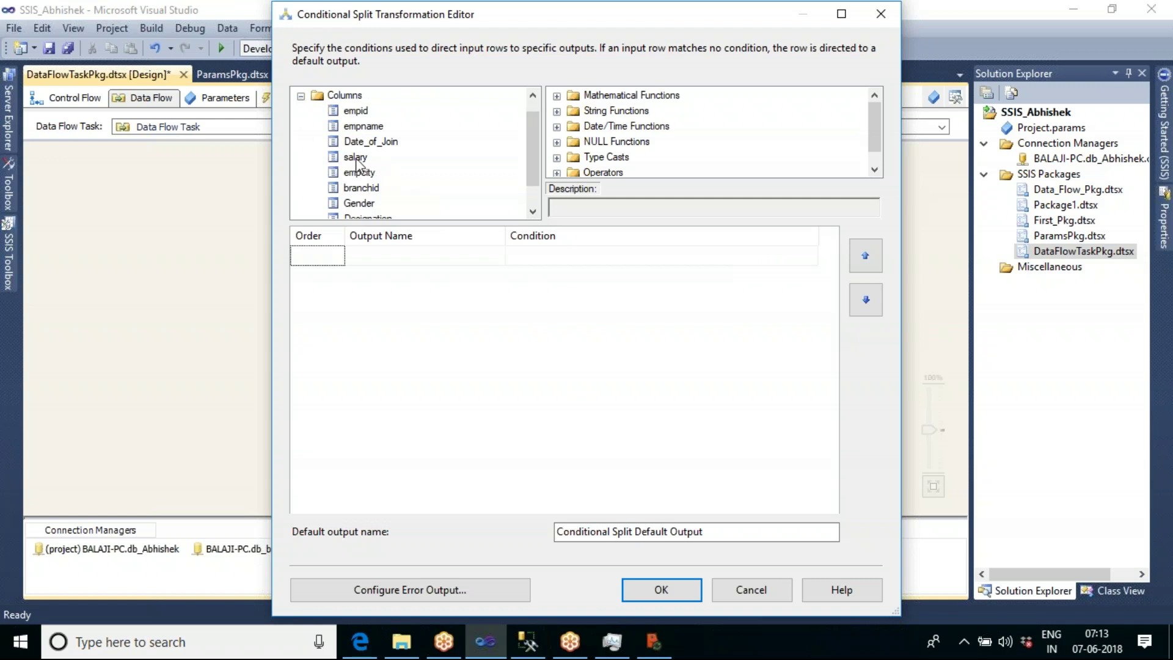
{"action": "left_click_drag", "start_coordinate": [356, 161], "coordinate": [521, 249]}
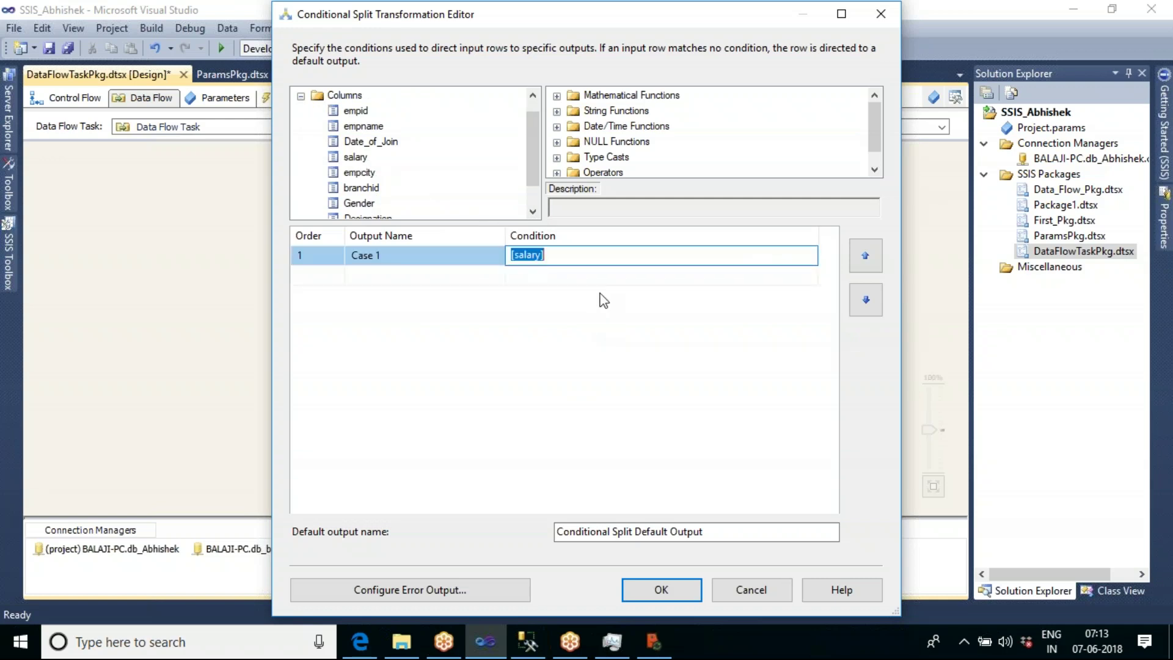
{"action": "left_click", "coordinate": [579, 259]}
{"action": "type", "text": ">25000"}
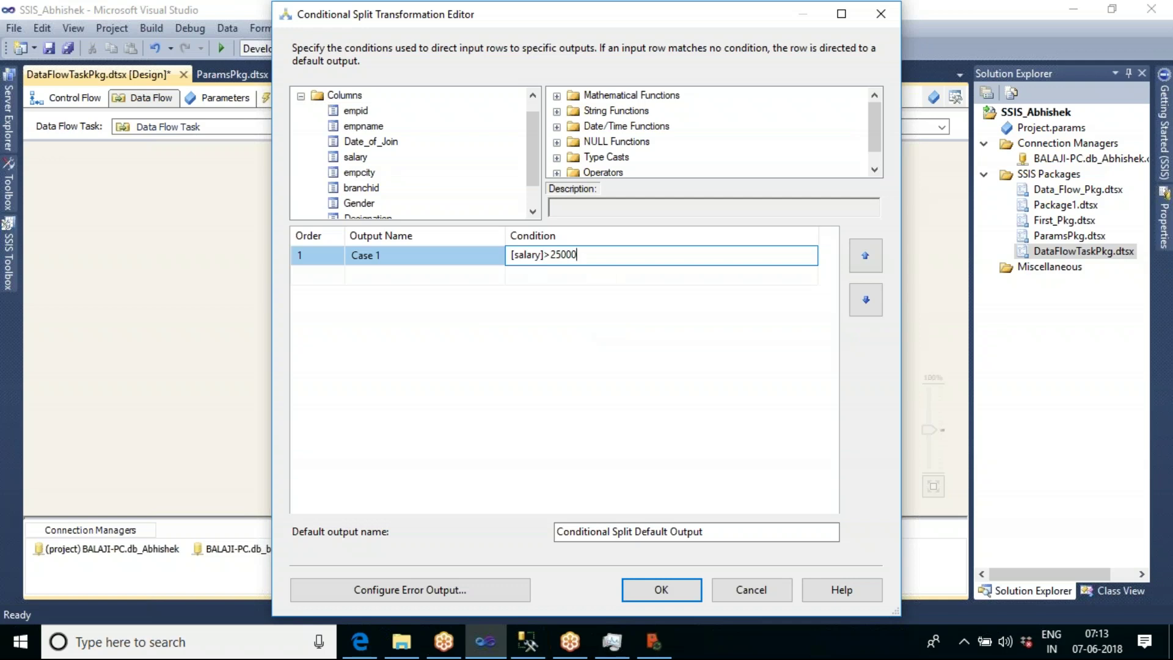
{"action": "left_click", "coordinate": [570, 342]}
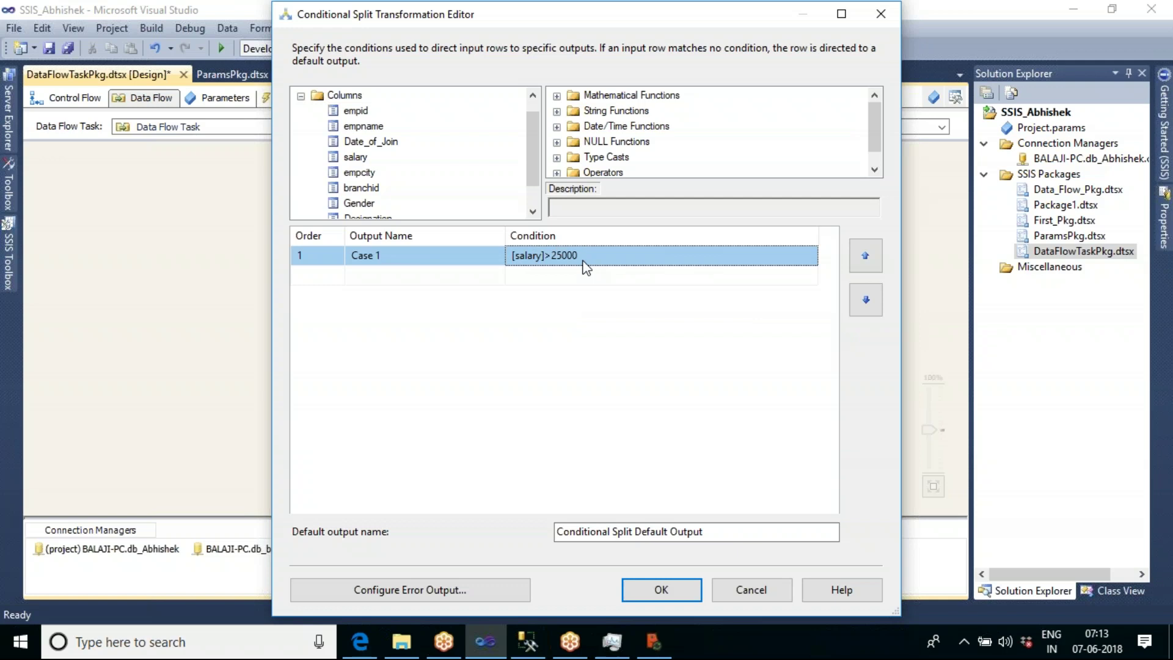
Rename the output of the salary condition to Emp_Sal_grt_25K.
{"action": "left_click", "coordinate": [406, 255]}
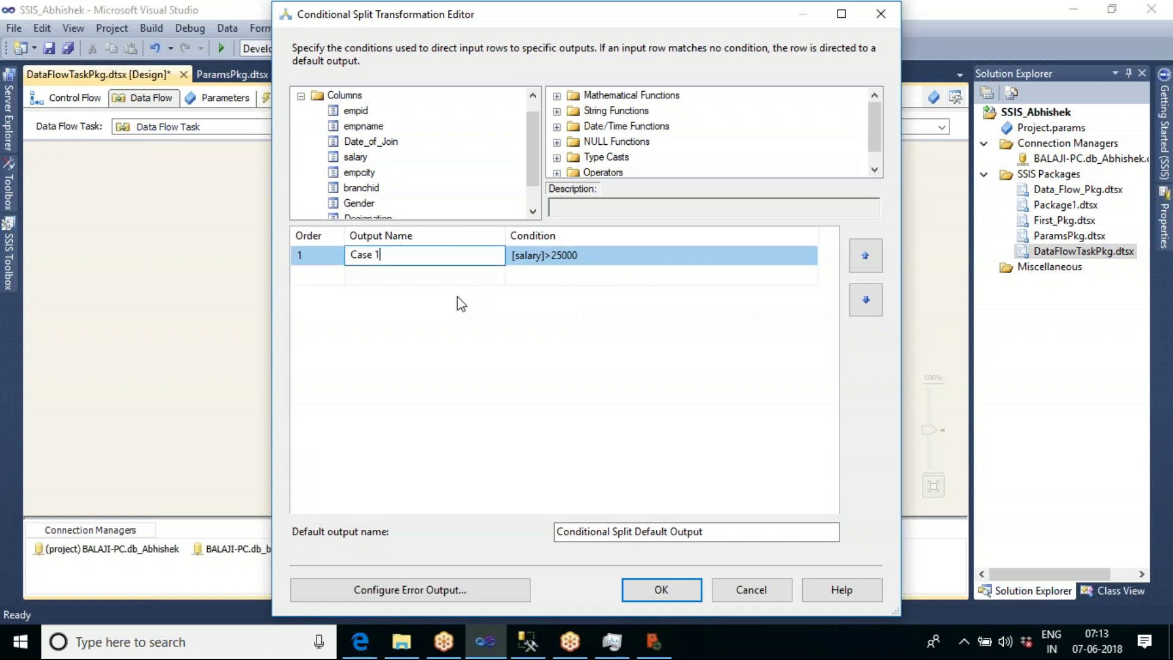
{"action": "key", "text": "BackSpace"}
{"action": "key", "text": "BackSpace"}
{"action": "key", "text": "BackSpace"}
{"action": "key", "text": "BackSpace"}
{"action": "key", "text": "BackSpace"}
{"action": "key", "text": "BackSpace"}
{"action": "type", "text": "Emp_Salr"}
{"action": "key", "text": "BackSpace"}
{"action": "type", "text": "_grt_25K"}
{"action": "left_click", "coordinate": [524, 355]}
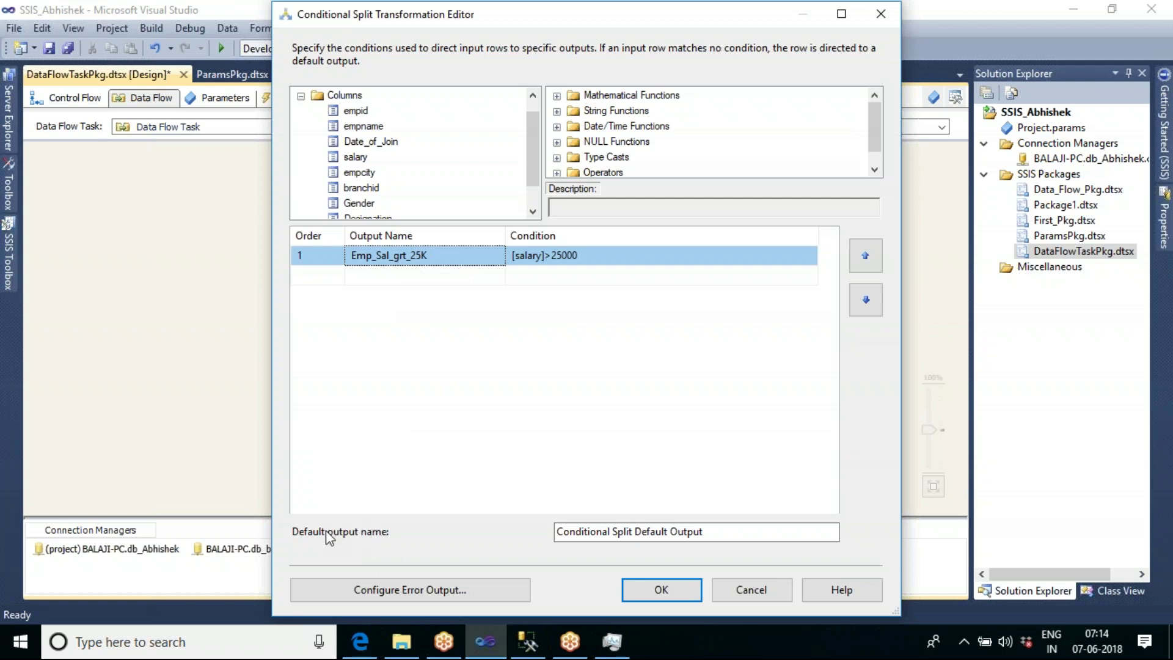
Name the Conditional Split's default output Emp_Sal_Less_than_25K and recheck the applied split settings.
{"action": "left_click_drag", "start_coordinate": [710, 529], "coordinate": [551, 533]}
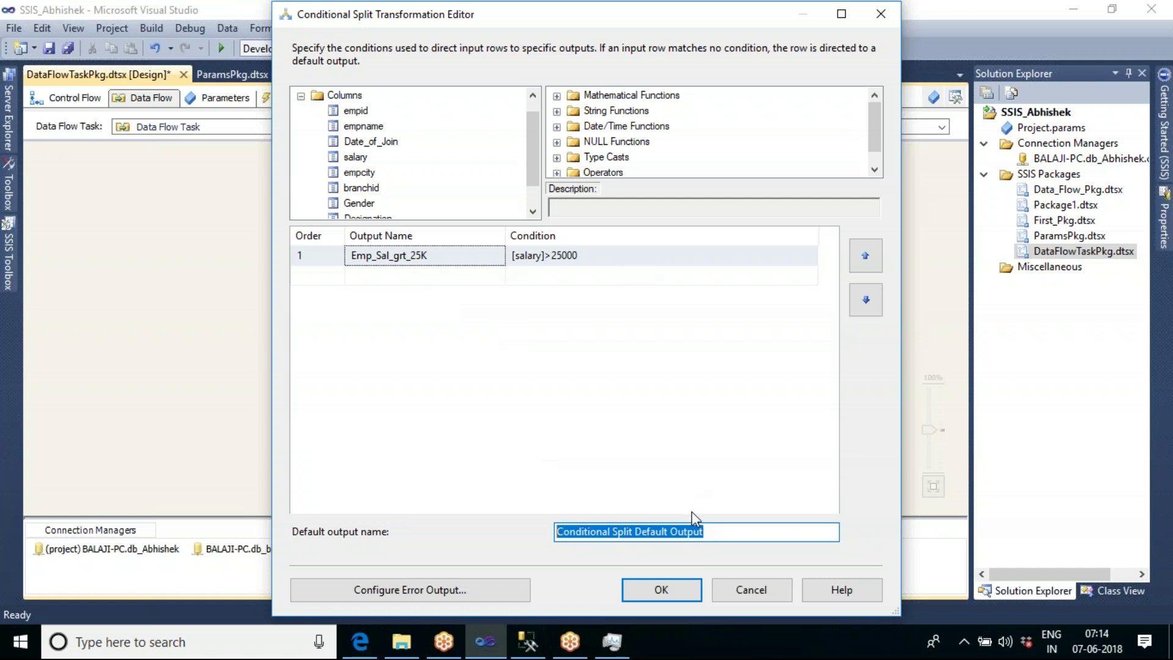
{"action": "type", "text": "Empl"}
{"action": "key", "text": "BackSpace"}
{"action": "type", "text": "_"}
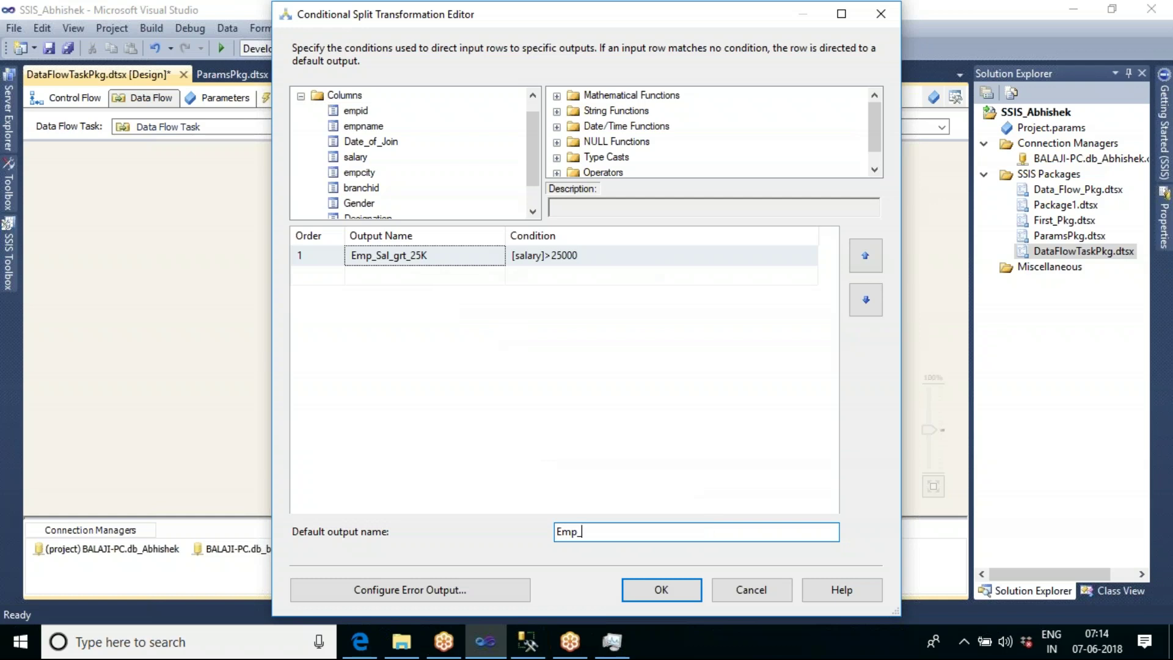
{"action": "type", "text": "Sal_Less_than_25K"}
{"action": "left_click", "coordinate": [680, 592]}
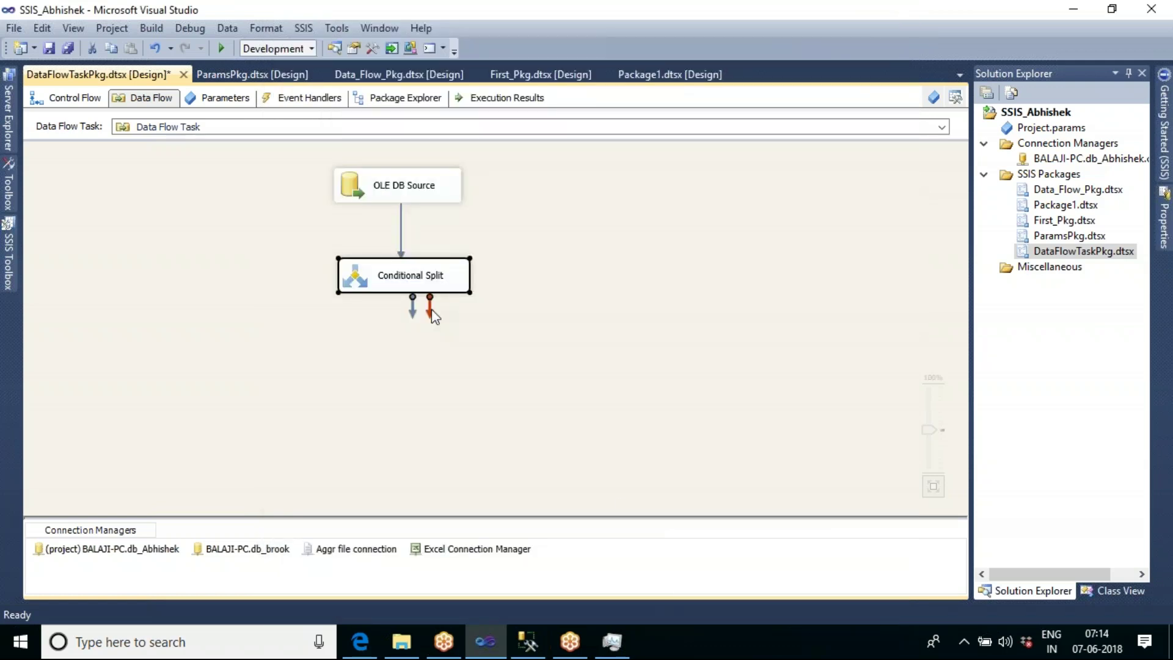
{"action": "double_click", "coordinate": [416, 282]}
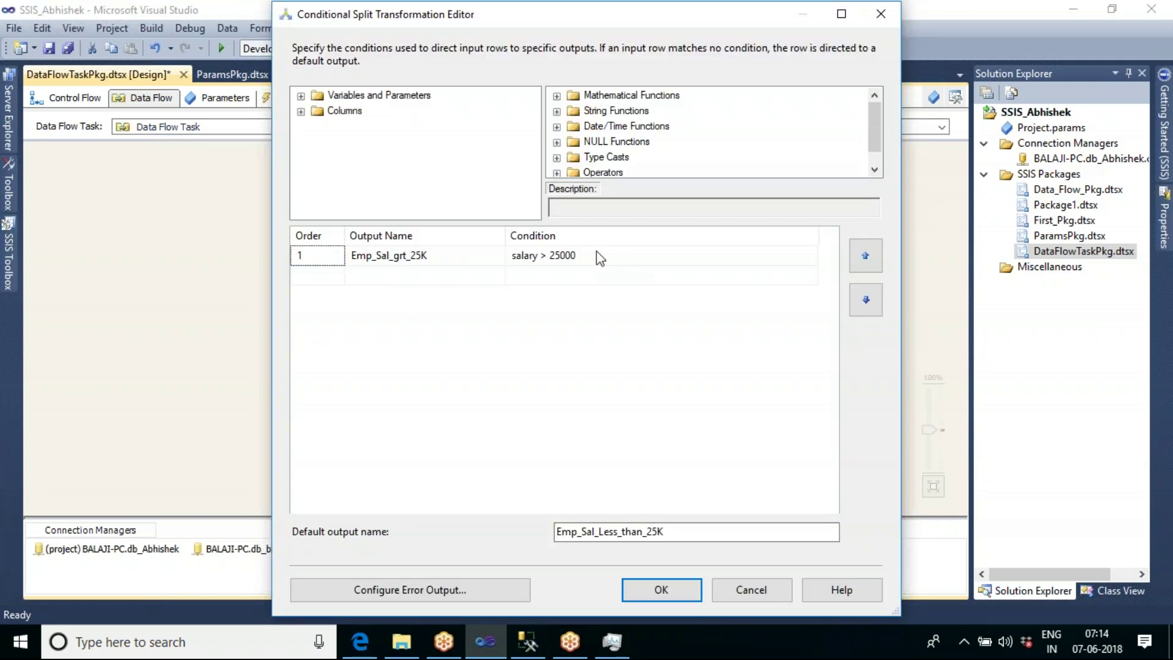
{"action": "left_click", "coordinate": [661, 584]}
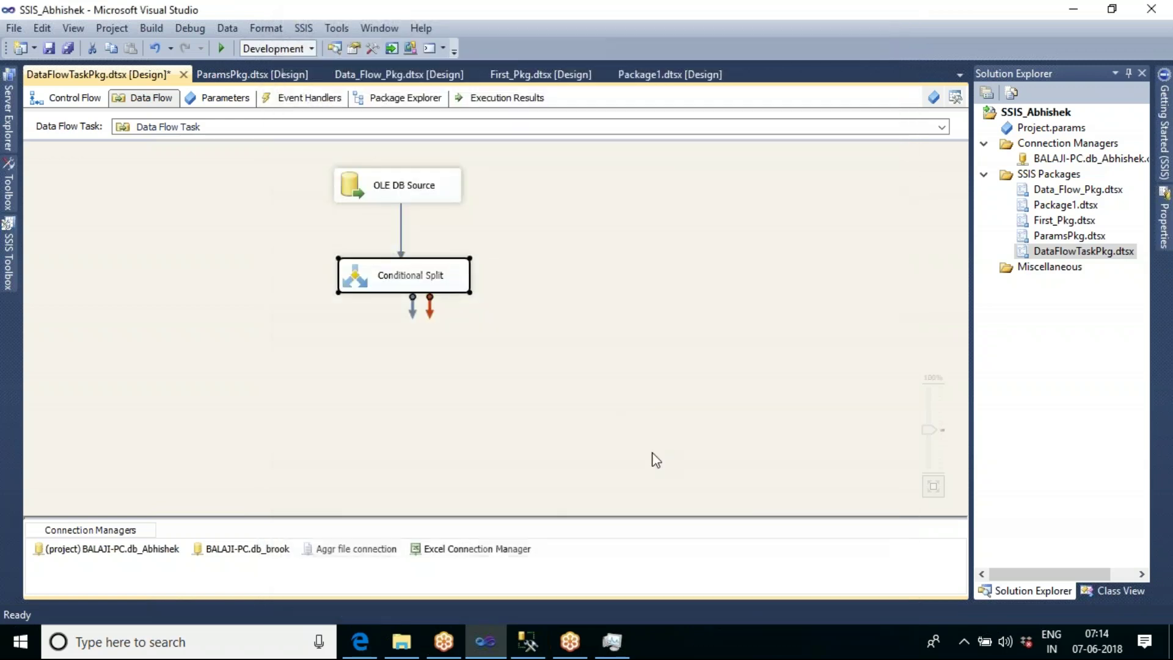
Add a Flat File Destination and an Excel Destination to the data flow, placing them side by side below the Conditional Split.
{"action": "left_click", "coordinate": [9, 275]}
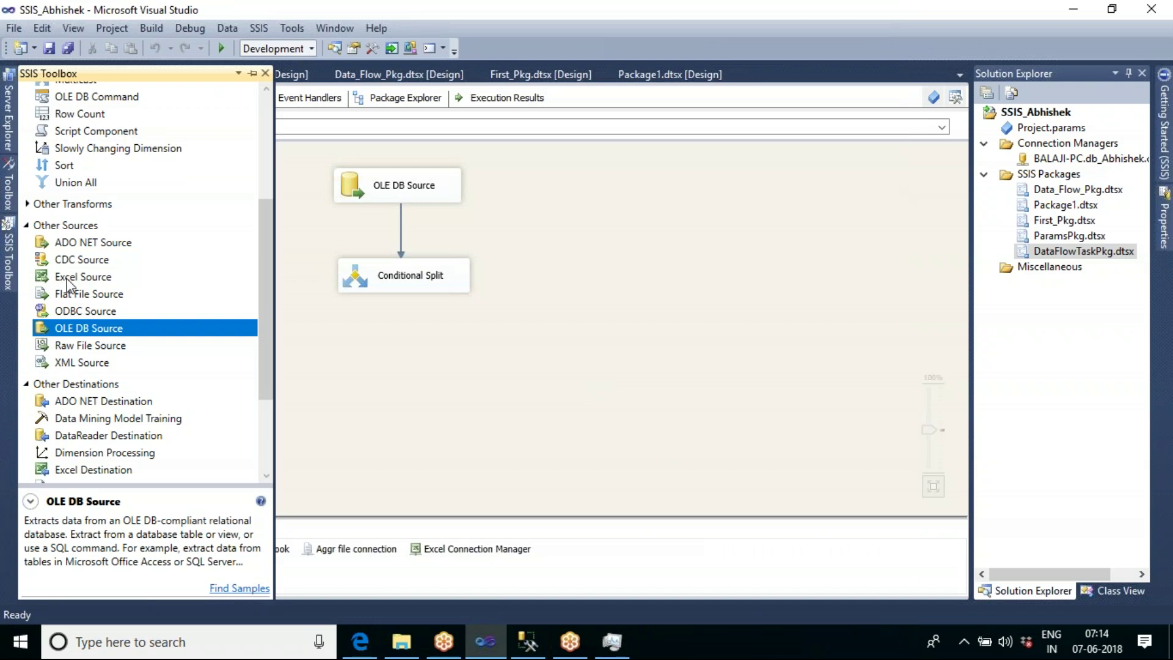
{"action": "left_click_drag", "start_coordinate": [266, 276], "coordinate": [262, 358]}
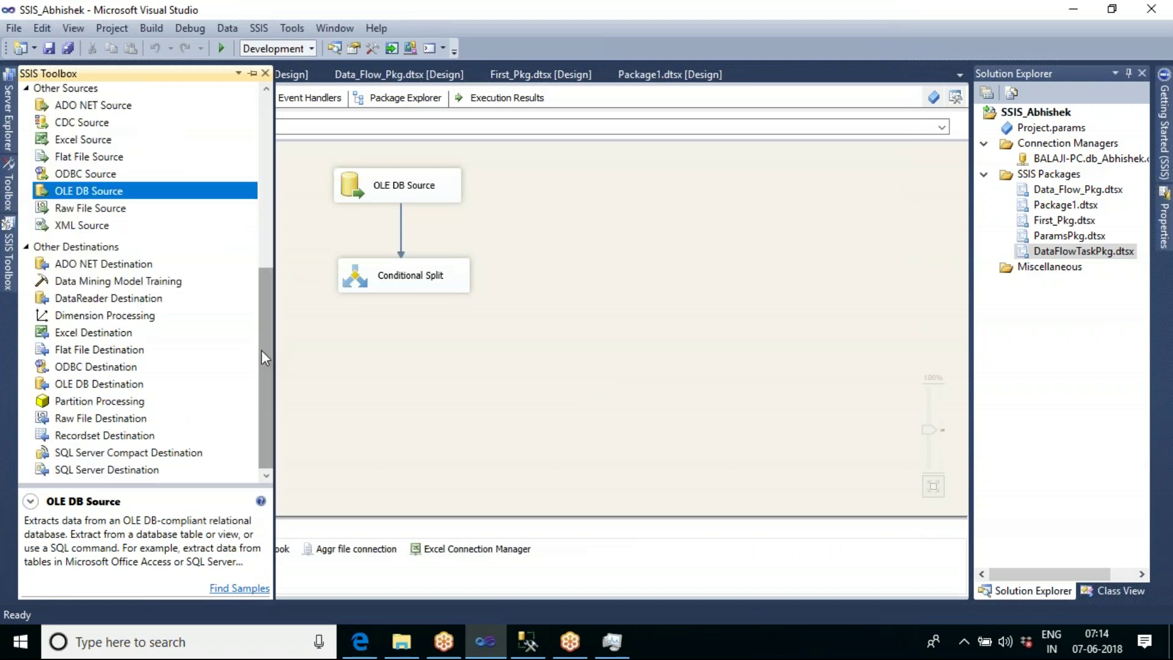
{"action": "left_click", "coordinate": [108, 356]}
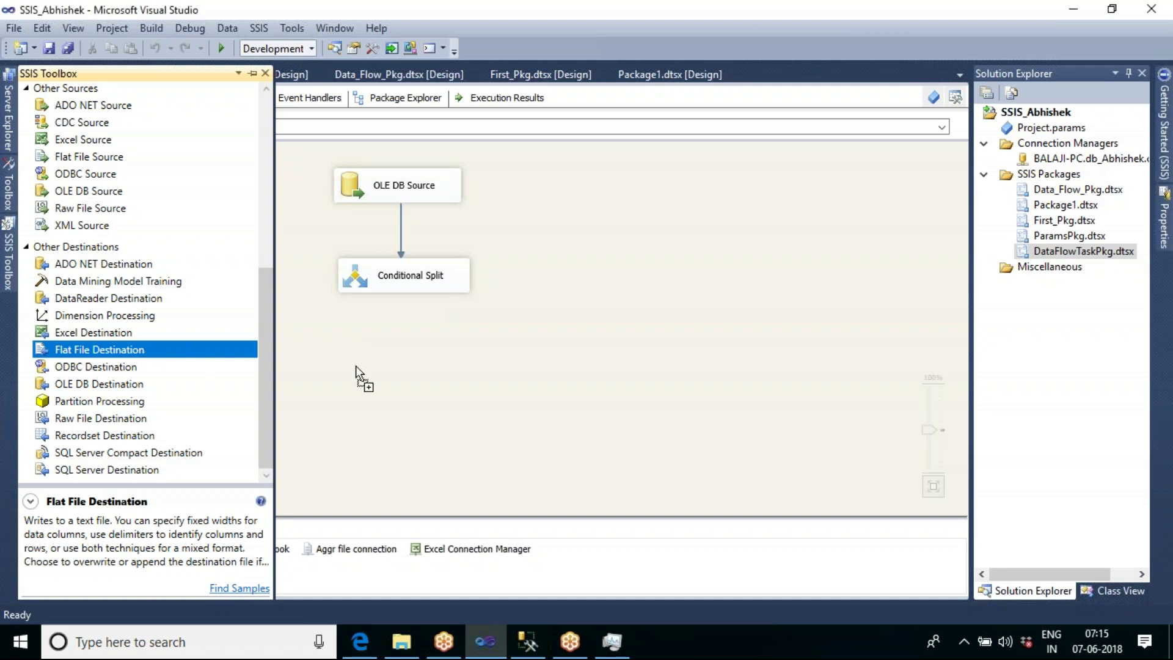
{"action": "left_click_drag", "start_coordinate": [356, 365], "coordinate": [356, 365]}
{"action": "left_click", "coordinate": [8, 252]}
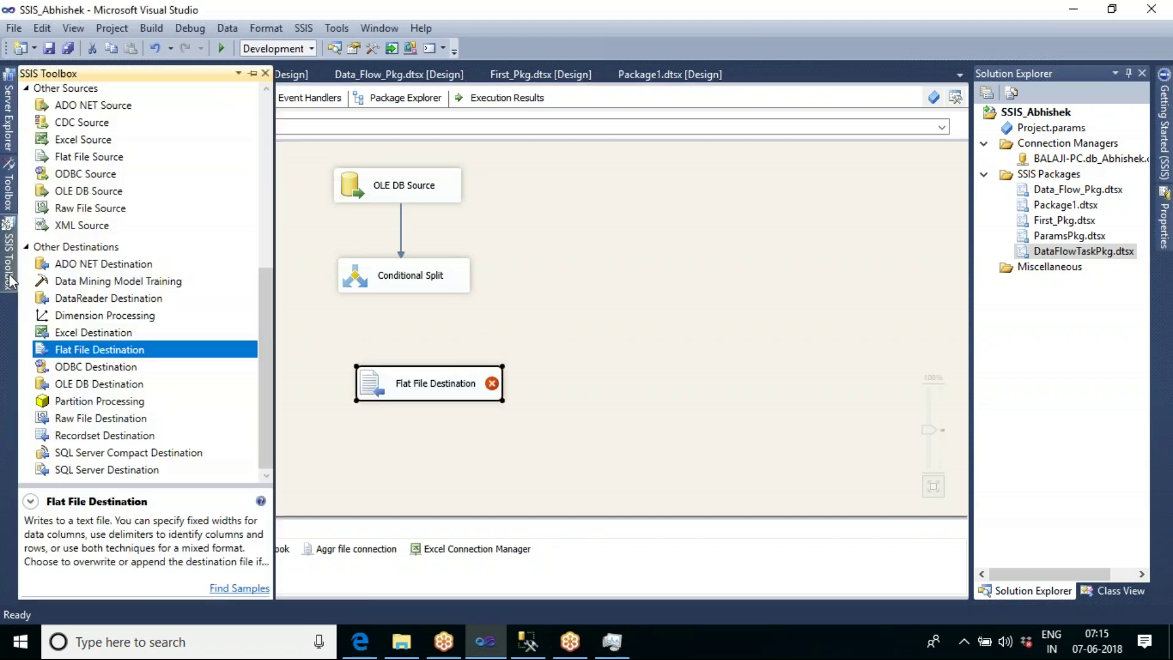
{"action": "left_click_drag", "start_coordinate": [130, 335], "coordinate": [561, 389]}
{"action": "left_click_drag", "start_coordinate": [422, 369], "coordinate": [270, 373]}
{"action": "left_click_drag", "start_coordinate": [603, 403], "coordinate": [529, 393]}
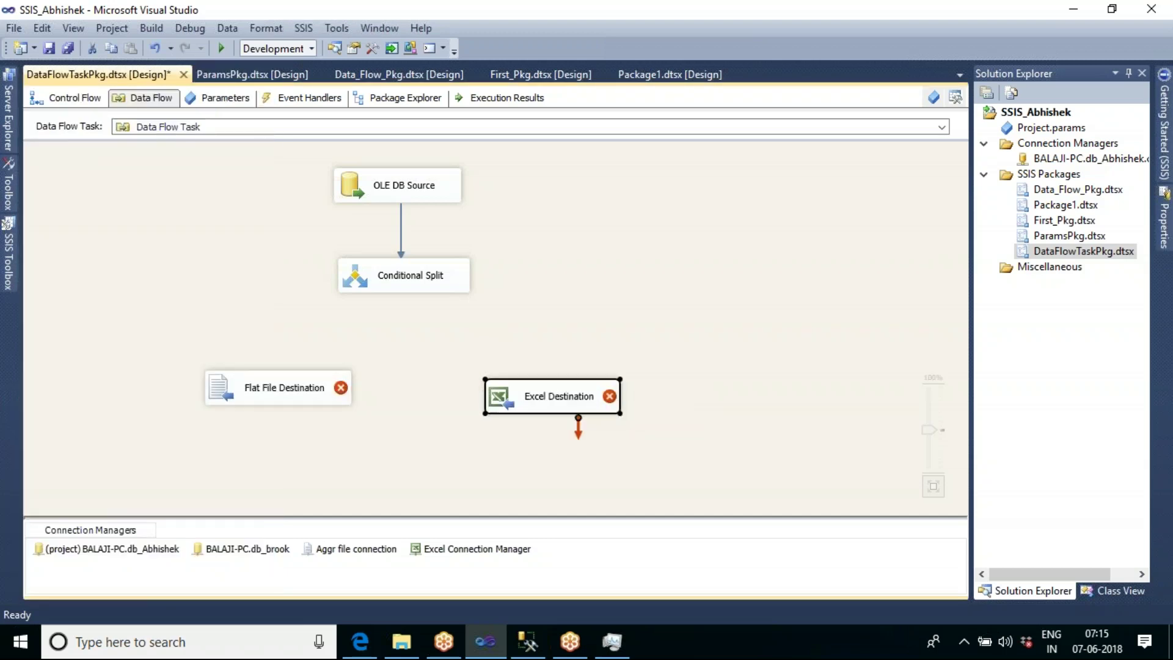
Connect the Conditional Split's Emp_Sal_grt_25K output to the Flat File Destination.
{"action": "left_click", "coordinate": [419, 286]}
{"action": "left_click_drag", "start_coordinate": [416, 305], "coordinate": [291, 387]}
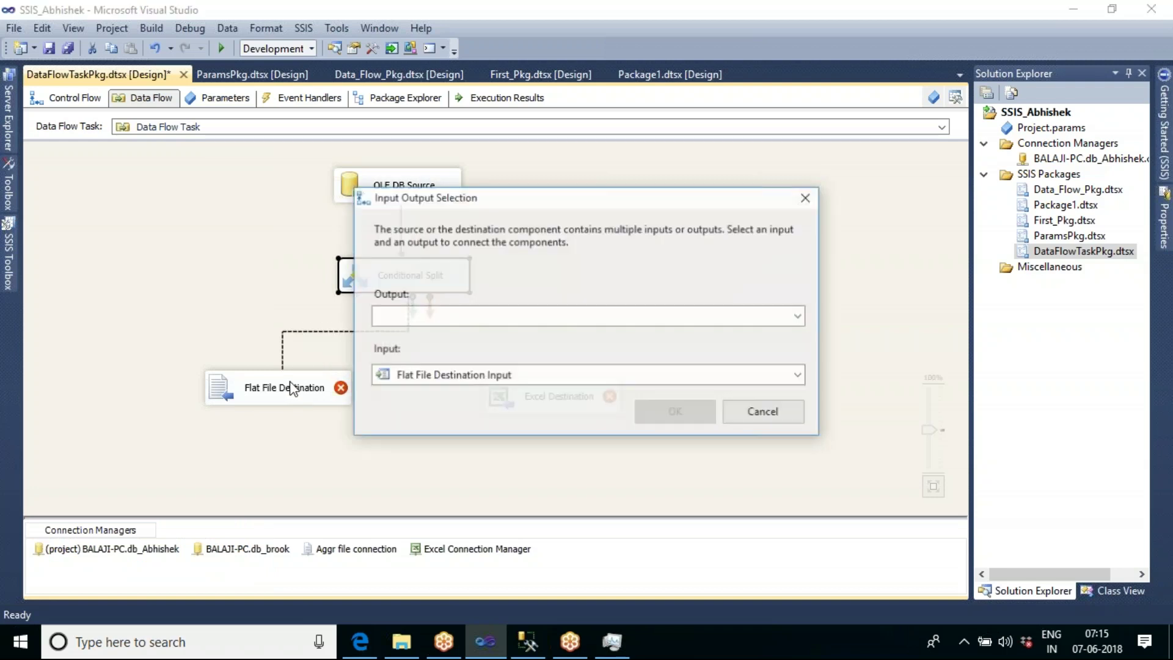
{"action": "left_click", "coordinate": [797, 316]}
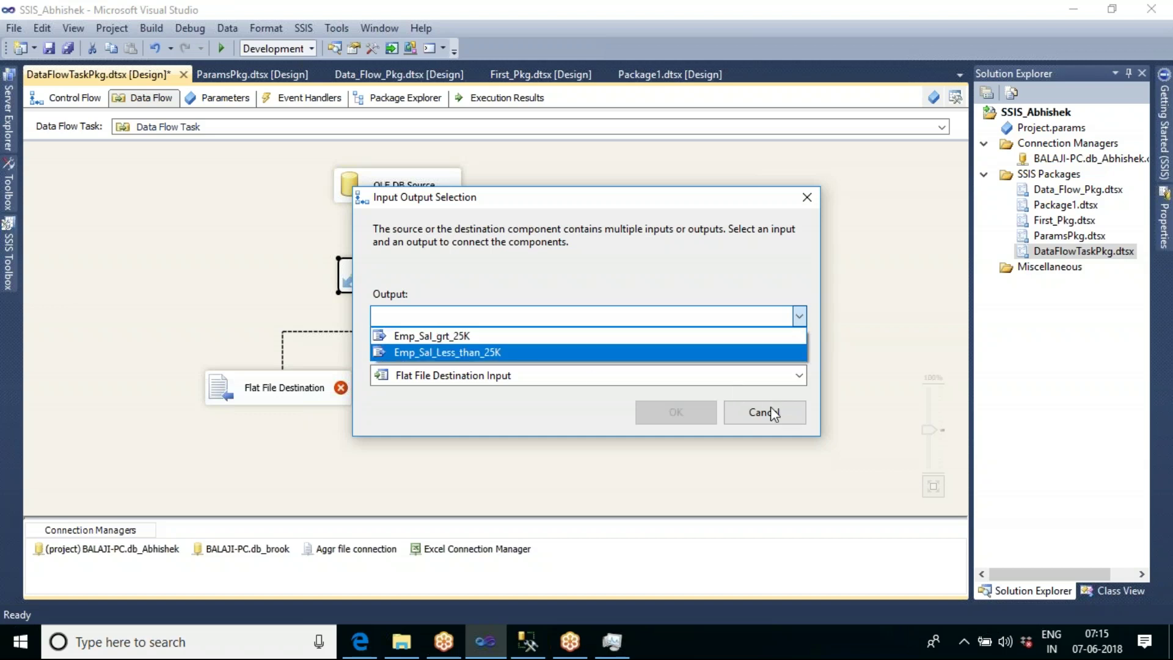
{"action": "left_click", "coordinate": [453, 335]}
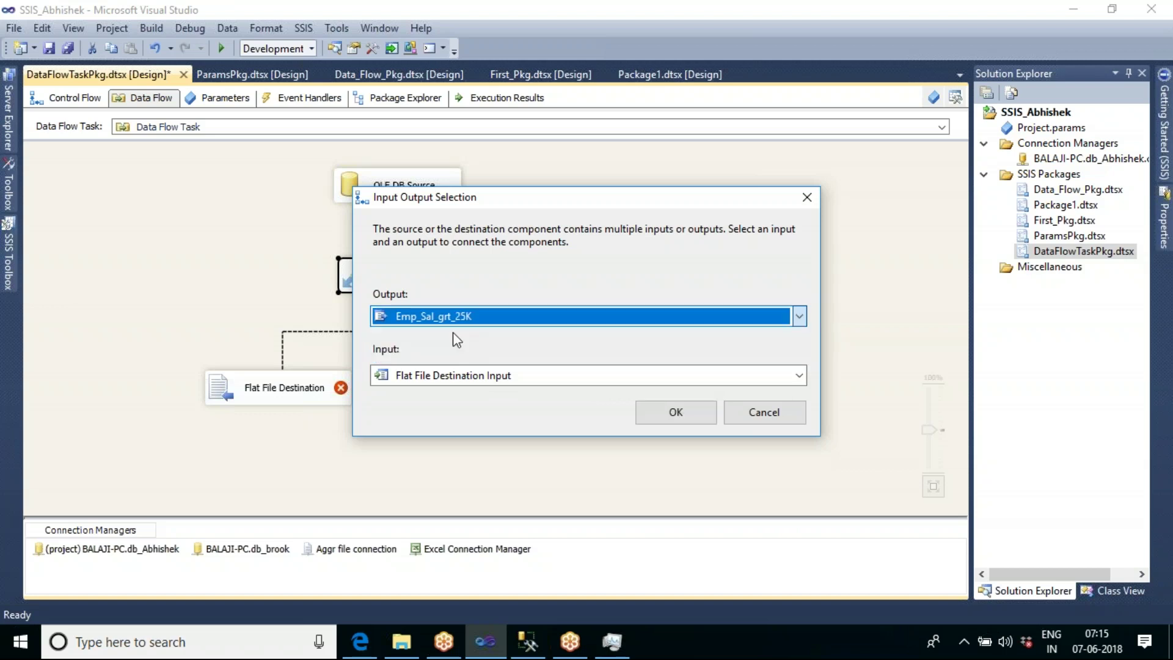
{"action": "left_click", "coordinate": [674, 411]}
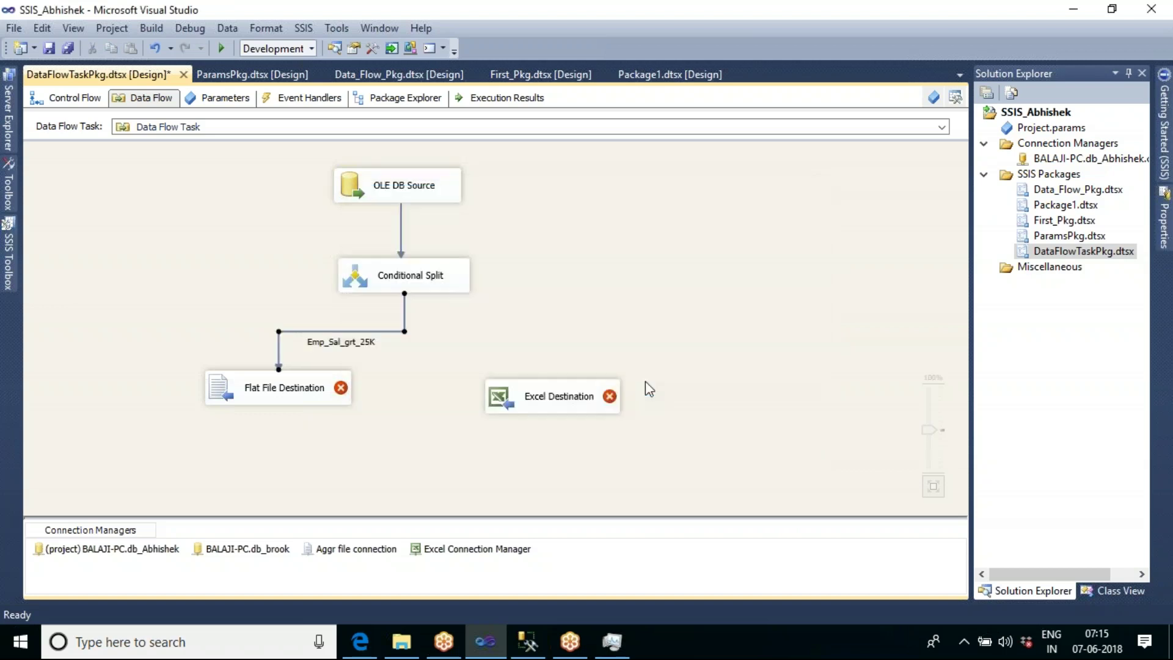
Connect the Conditional Split's remaining output, Emp_Sal_Less_than_25K, to the Excel Destination.
{"action": "left_click", "coordinate": [435, 289]}
{"action": "left_click_drag", "start_coordinate": [415, 320], "coordinate": [576, 394]}
{"action": "left_click", "coordinate": [776, 398]}
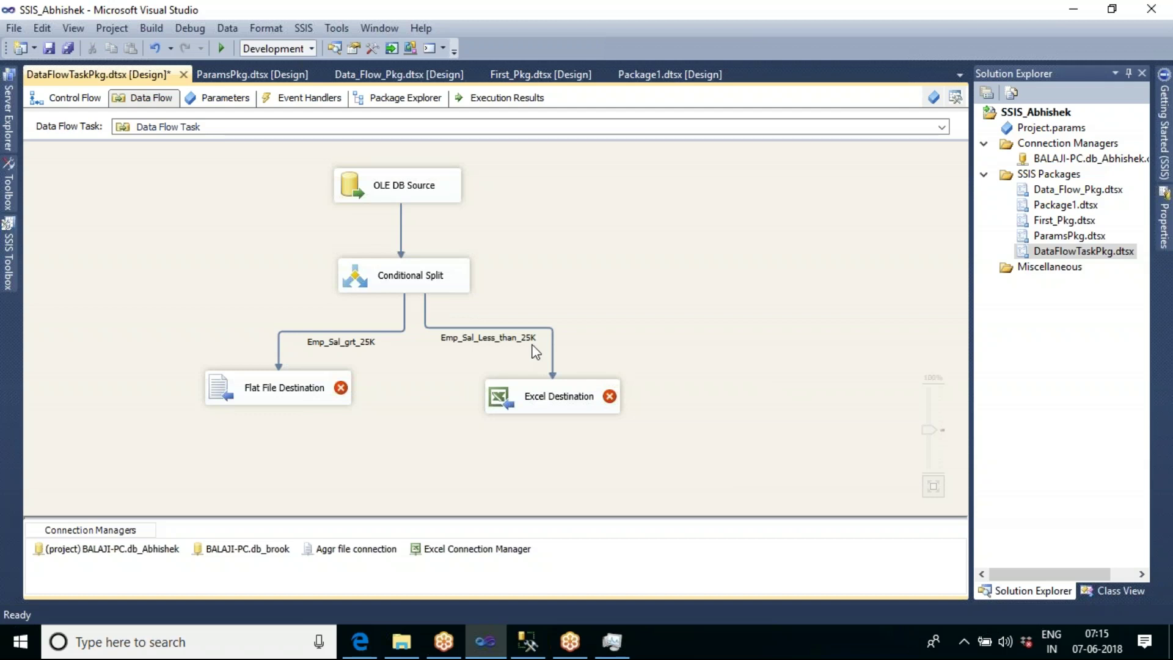
{"action": "mouse_move", "coordinate": [576, 407]}
Start a new Ragged right flat file connection named Sal_grt_25k_Conn for the Flat File Destination.
{"action": "left_click_drag", "start_coordinate": [288, 387], "coordinate": [253, 408]}
{"action": "double_click", "coordinate": [268, 420]}
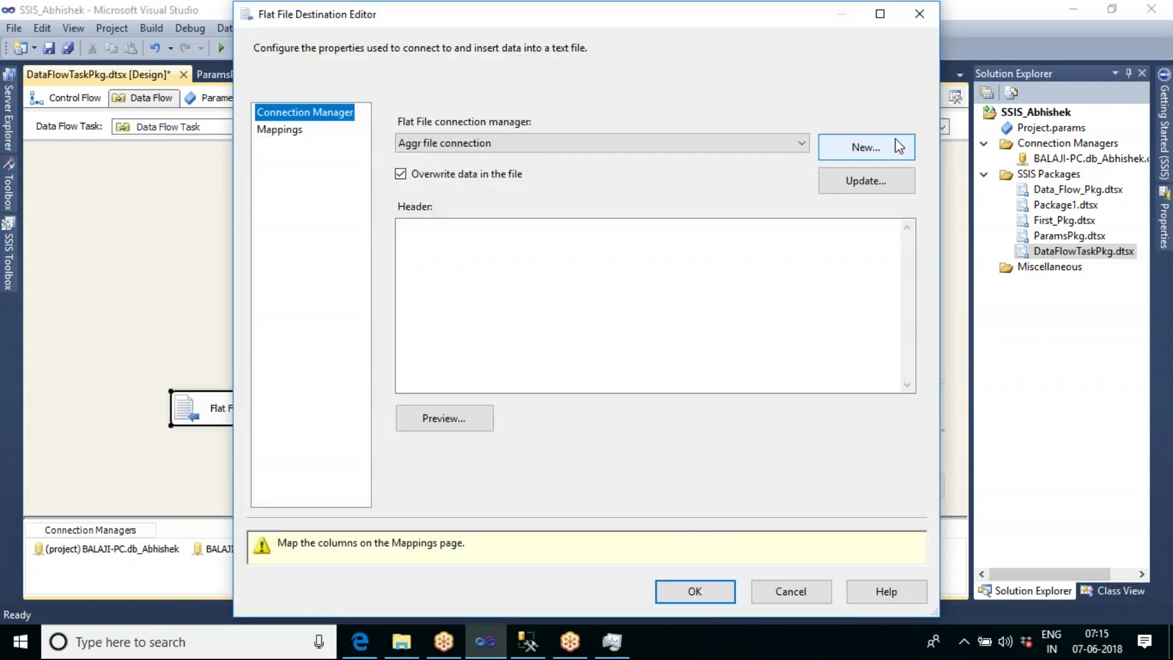
{"action": "left_click", "coordinate": [873, 153]}
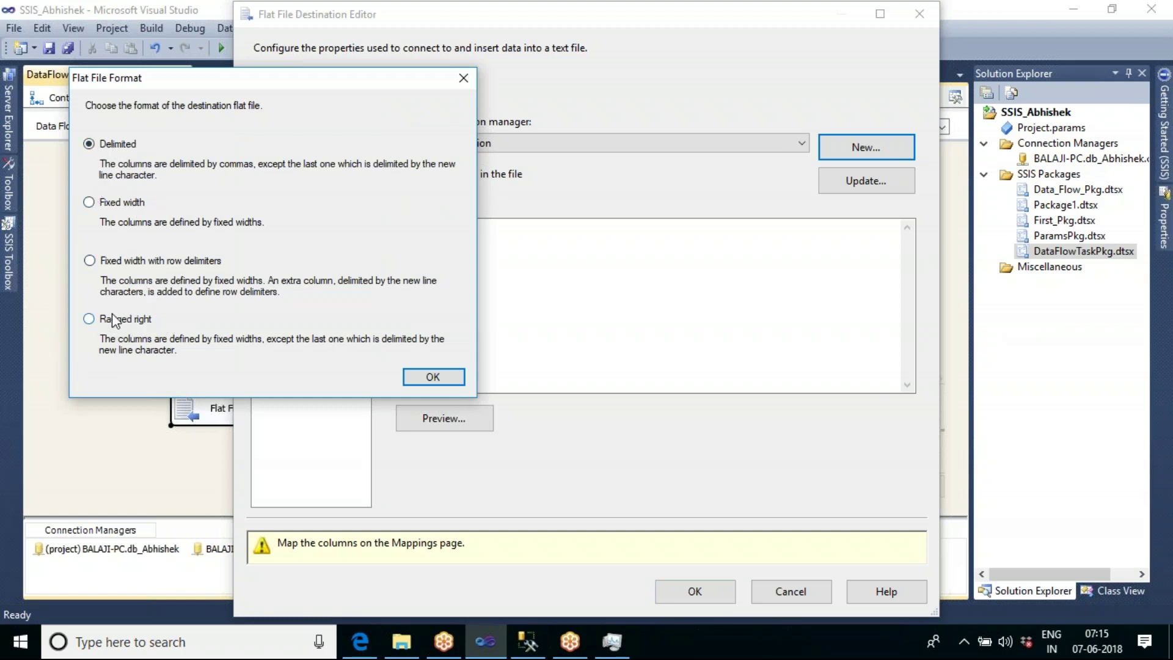
{"action": "left_click", "coordinate": [91, 323]}
{"action": "left_click", "coordinate": [432, 372]}
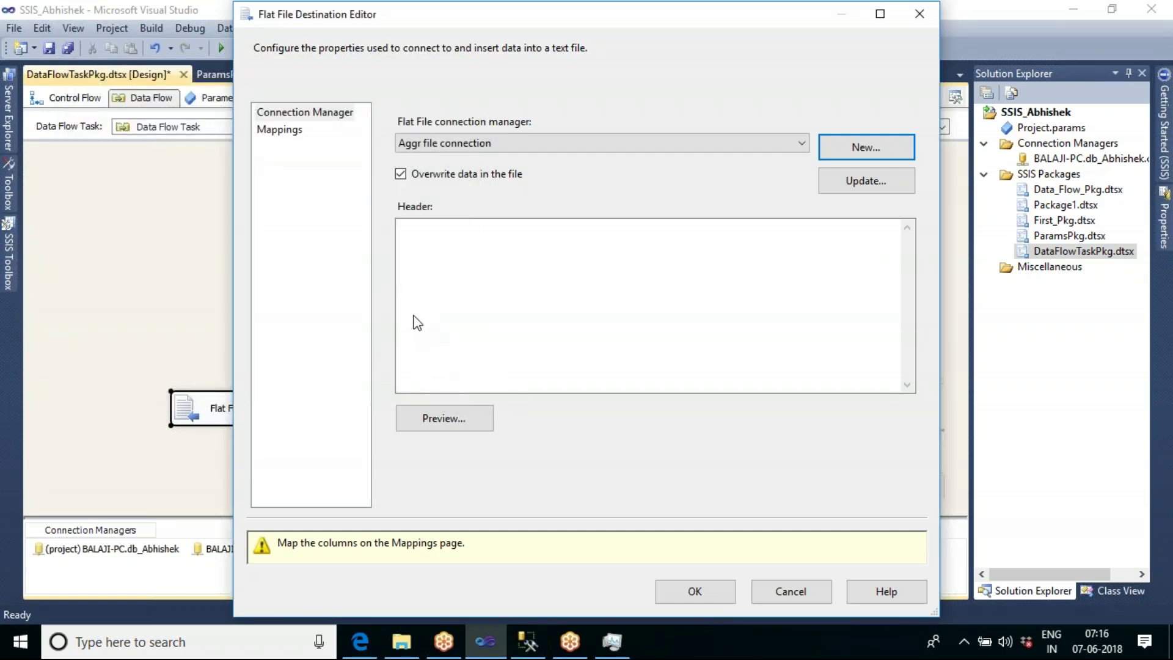
{"action": "left_click_drag", "start_coordinate": [703, 86], "coordinate": [538, 91]}
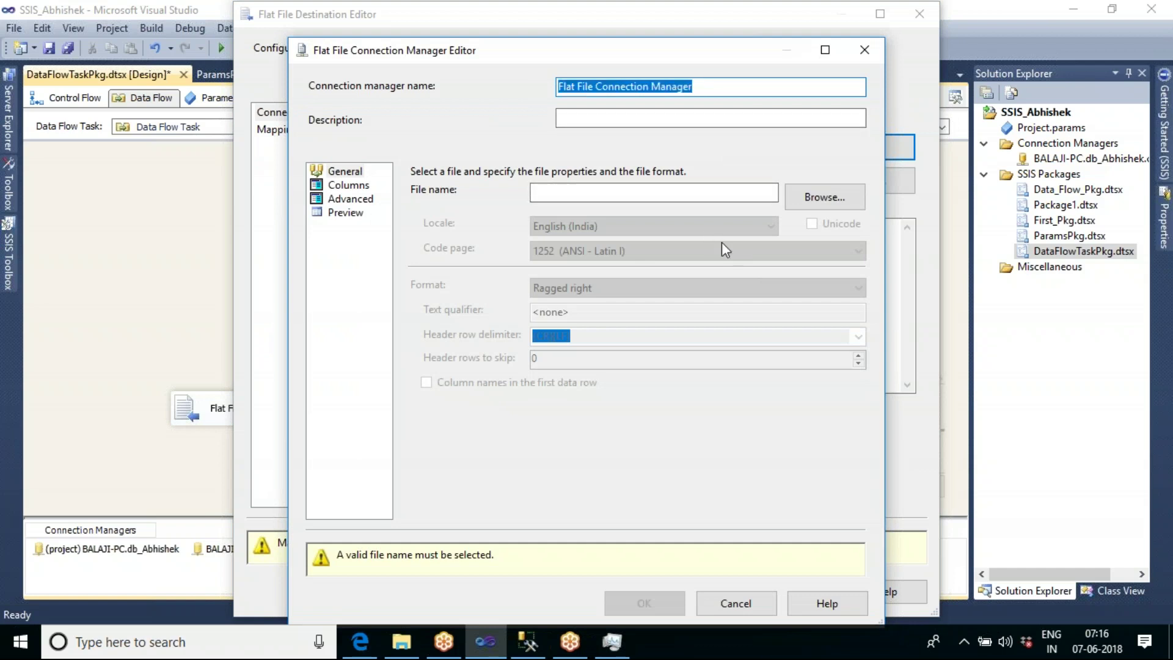
{"action": "type", "text": "s"}
{"action": "key", "text": "BackSpace"}
{"action": "type", "text": "Sal"}
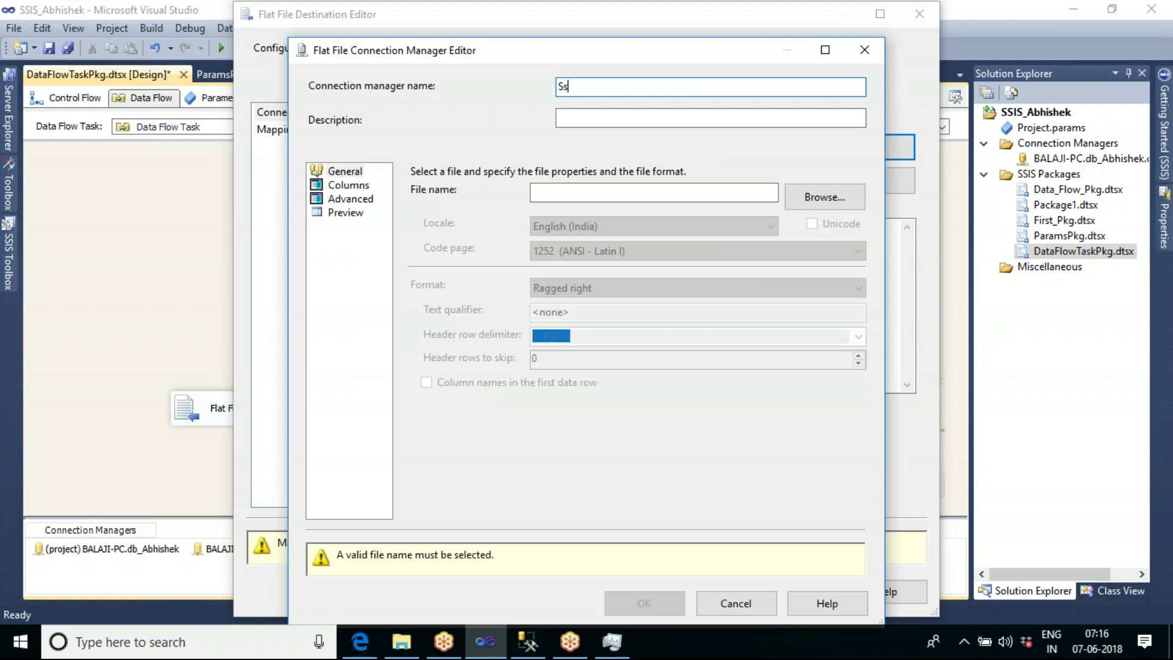
{"action": "type", "text": "_grt_25k_Conn"}
Set the connection's file to Emp_Sal_Grt_25K.txt in the F:\SSIS_Shameek folder.
{"action": "left_click", "coordinate": [831, 200]}
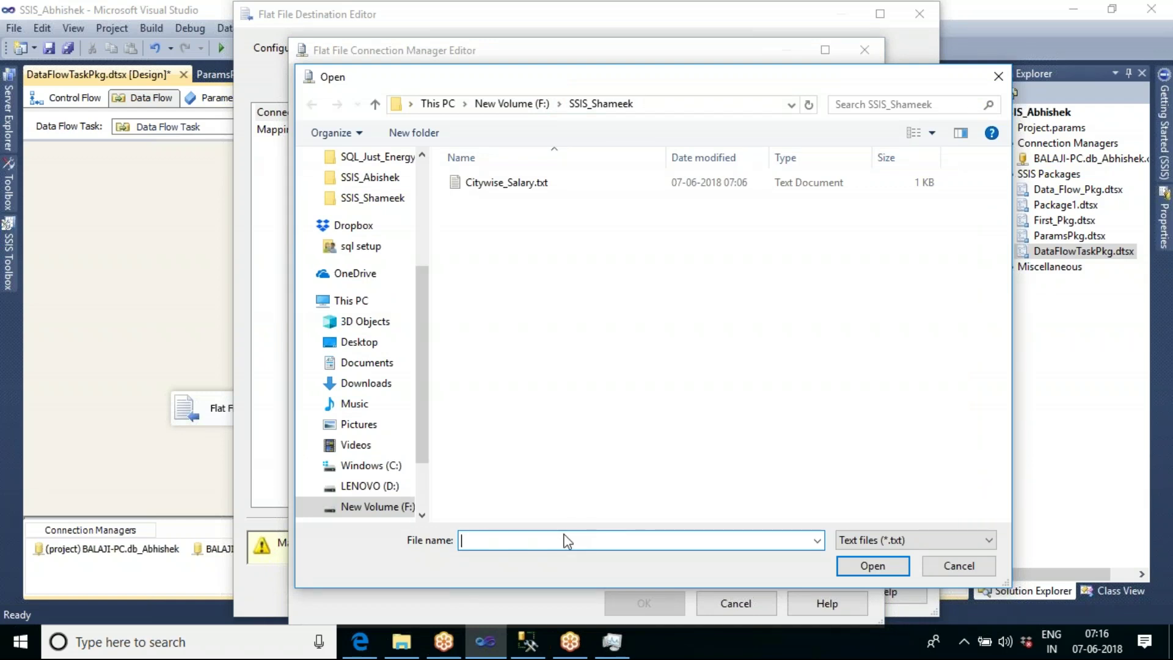
{"action": "type", "text": "Emp_Sal_Grt_25K.txt"}
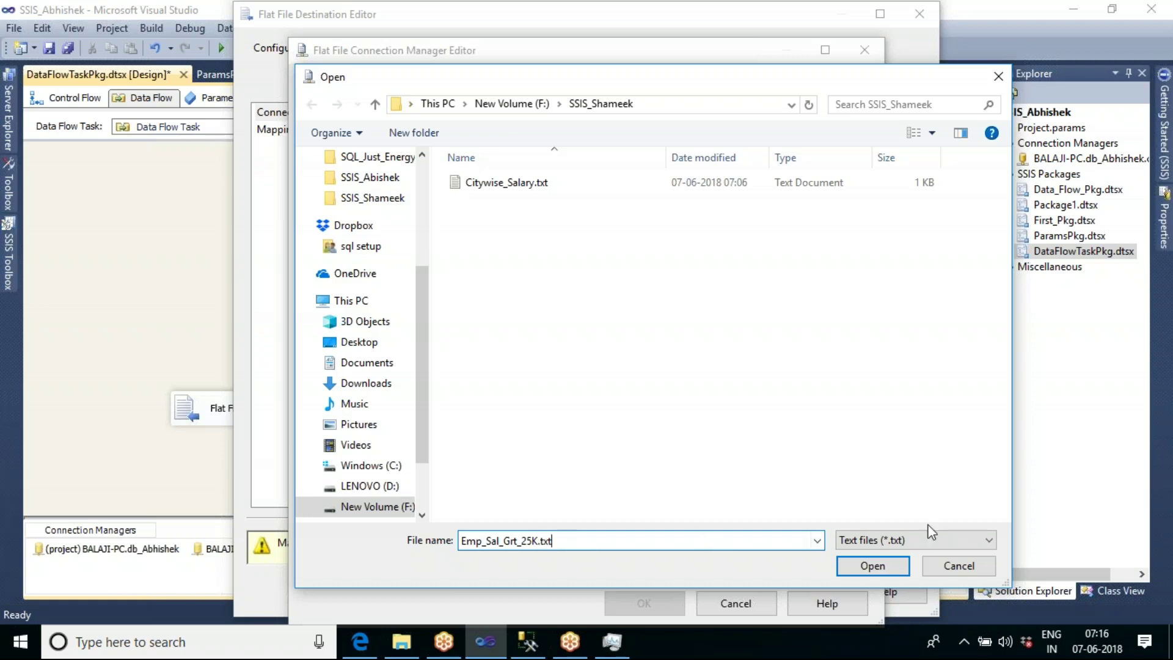
{"action": "left_click", "coordinate": [880, 562]}
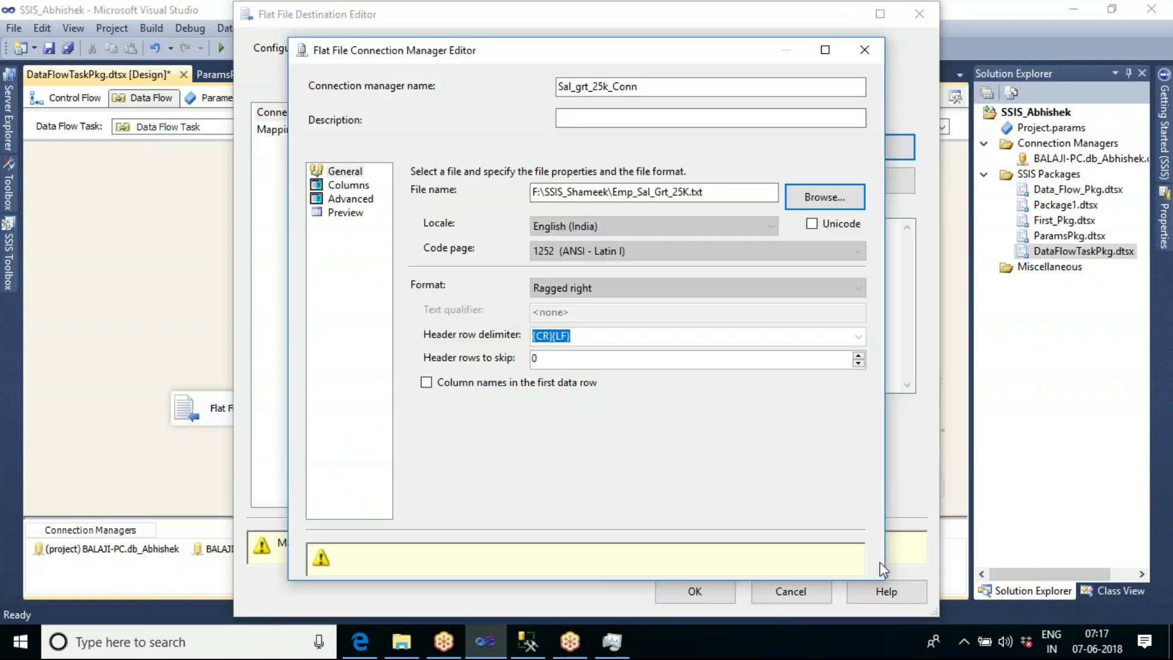
Enable column names in the first data row and accept the Flat File Destination's column mappings.
{"action": "left_click", "coordinate": [426, 383]}
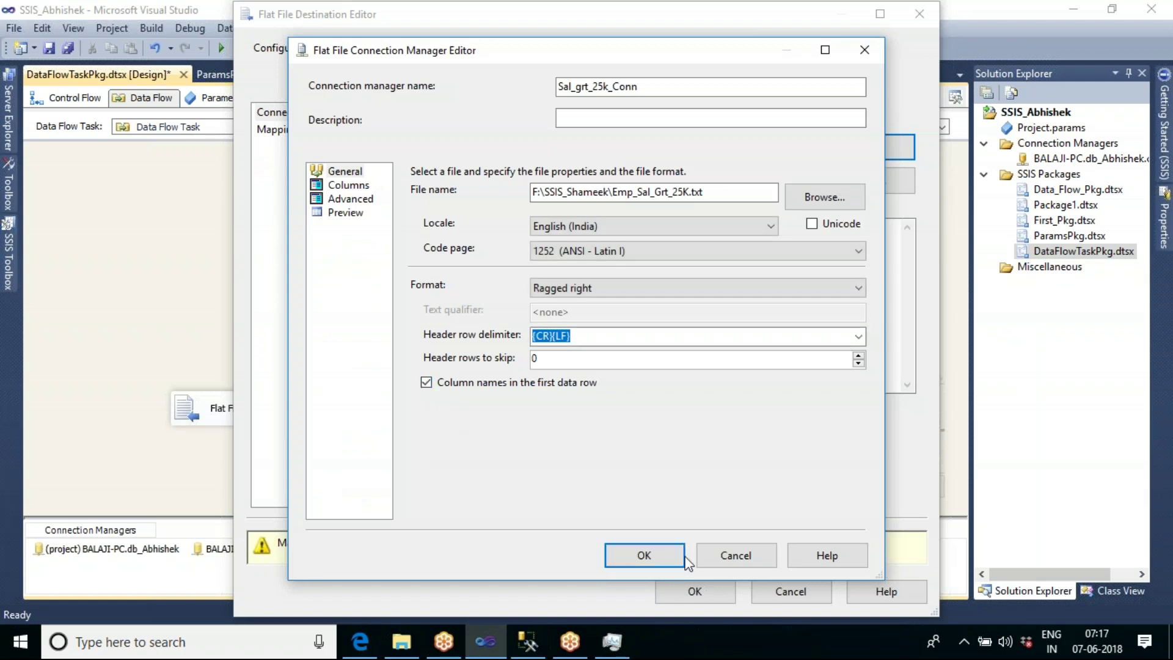
{"action": "left_click", "coordinate": [647, 555]}
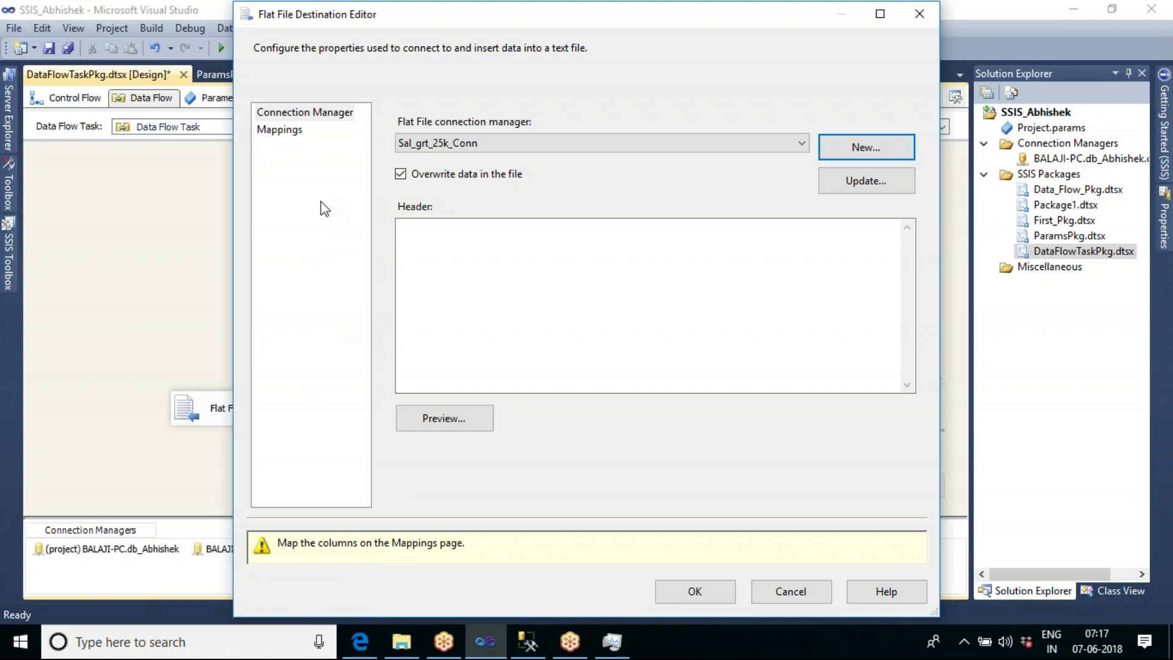
{"action": "left_click", "coordinate": [291, 134]}
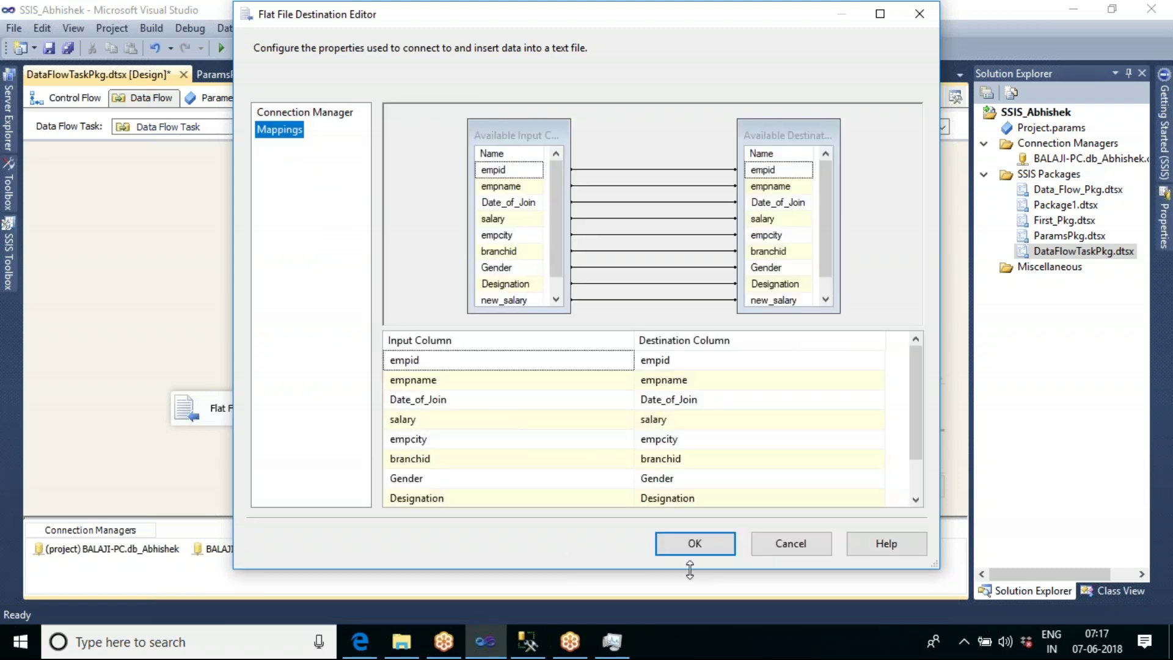
{"action": "left_click", "coordinate": [688, 546]}
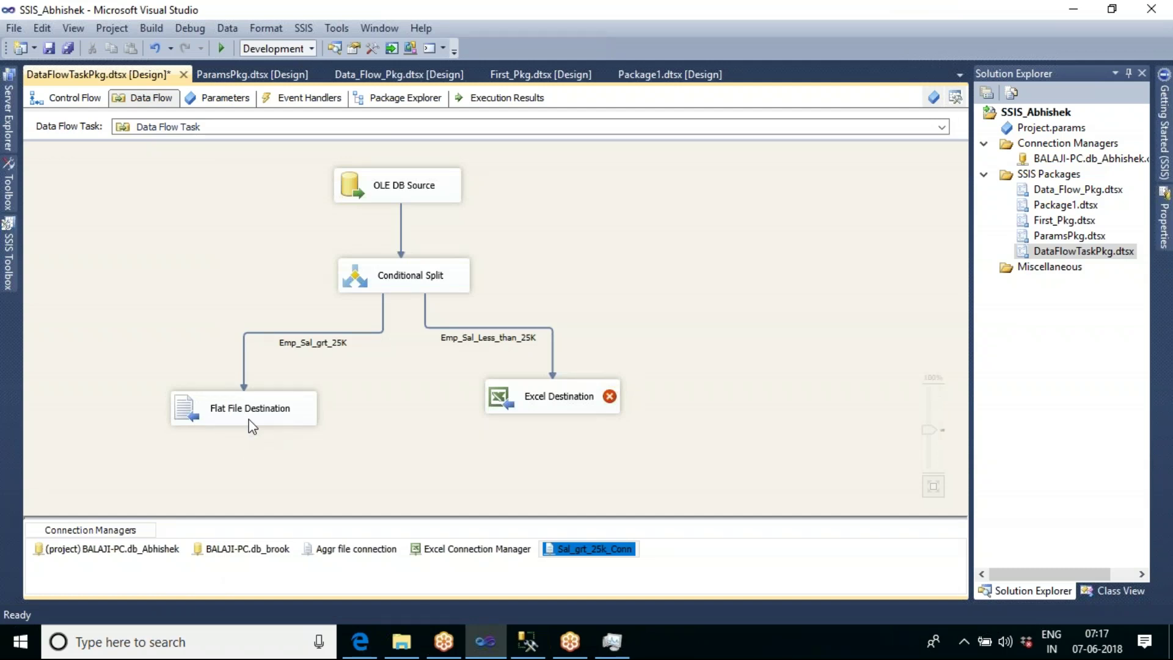
Check which connection managers the Excel Destination offers and which file the existing Excel Connection Manager points to.
{"action": "left_click", "coordinate": [571, 403]}
{"action": "double_click", "coordinate": [572, 406]}
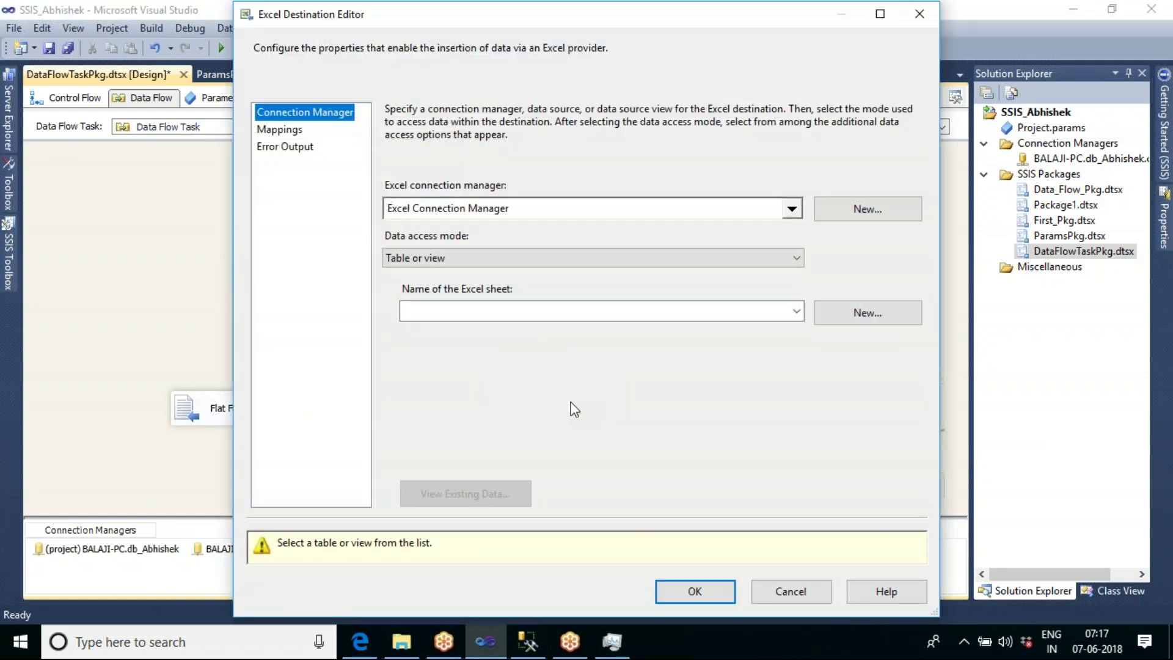
{"action": "left_click", "coordinate": [791, 209]}
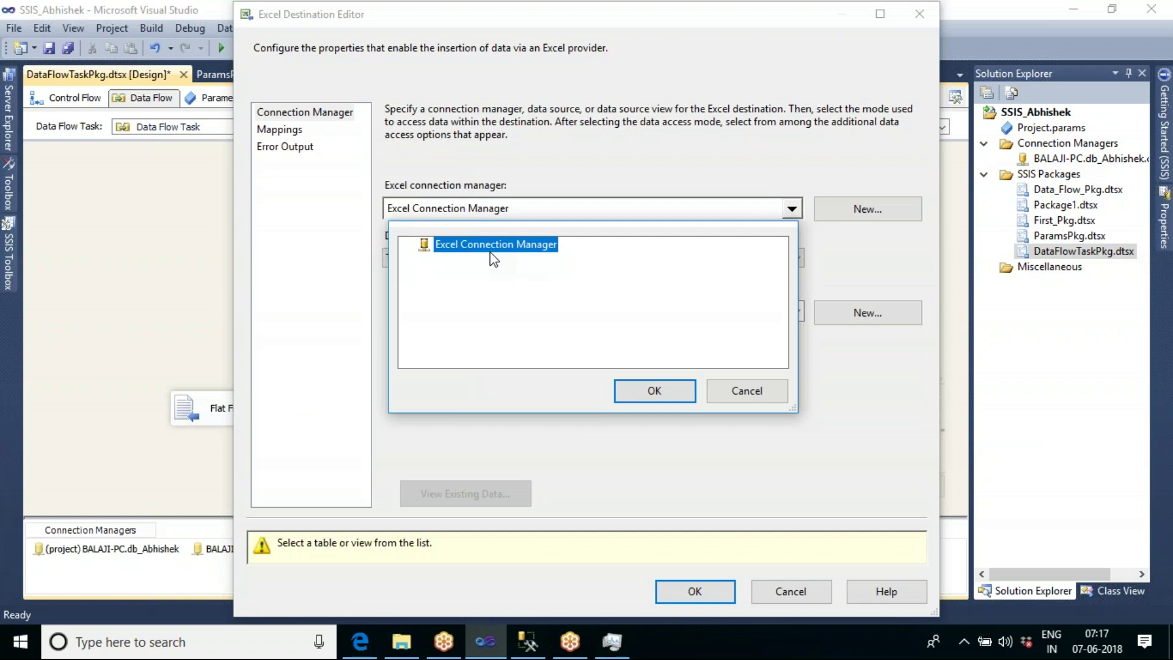
{"action": "left_click", "coordinate": [722, 398]}
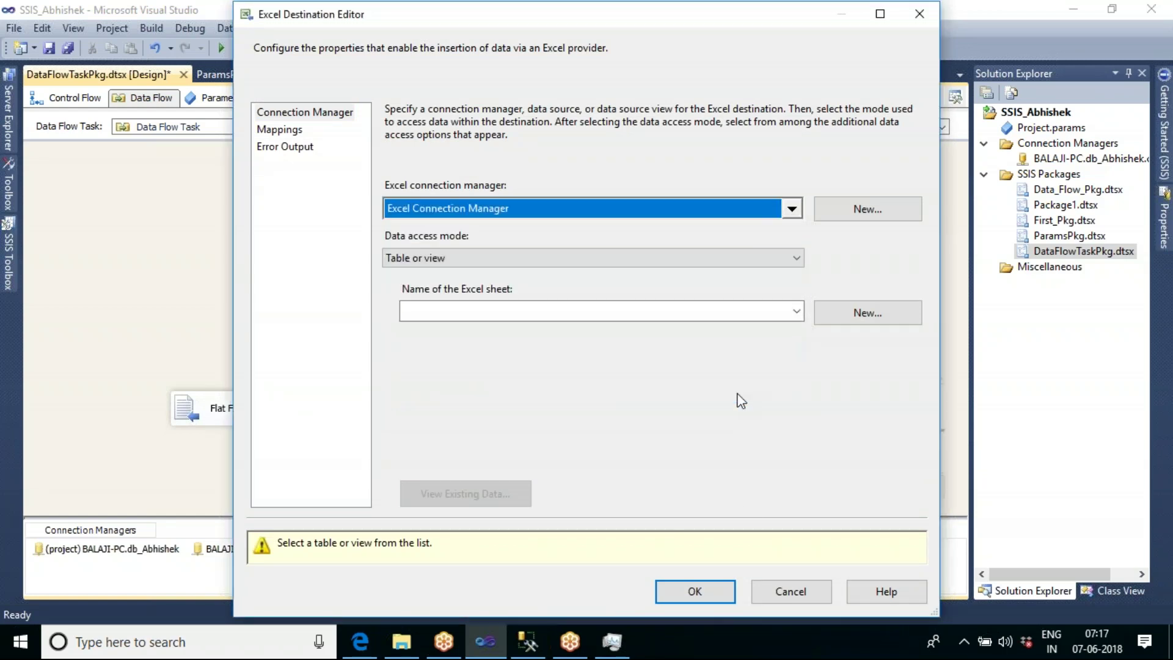
{"action": "left_click", "coordinate": [713, 588]}
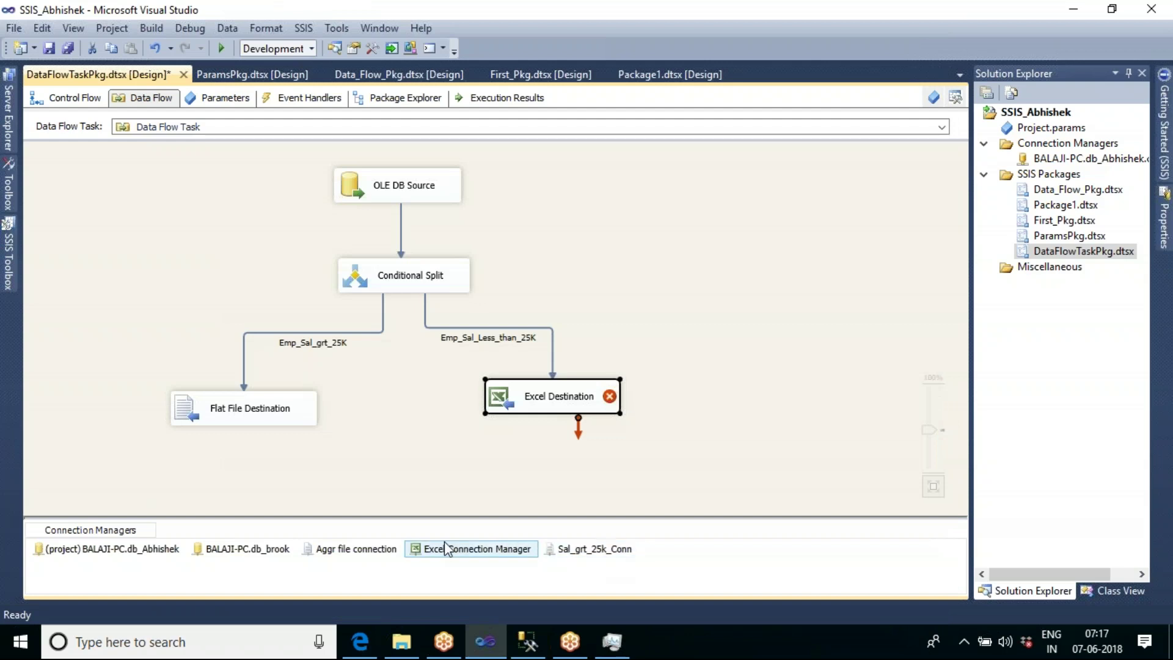
{"action": "double_click", "coordinate": [489, 549]}
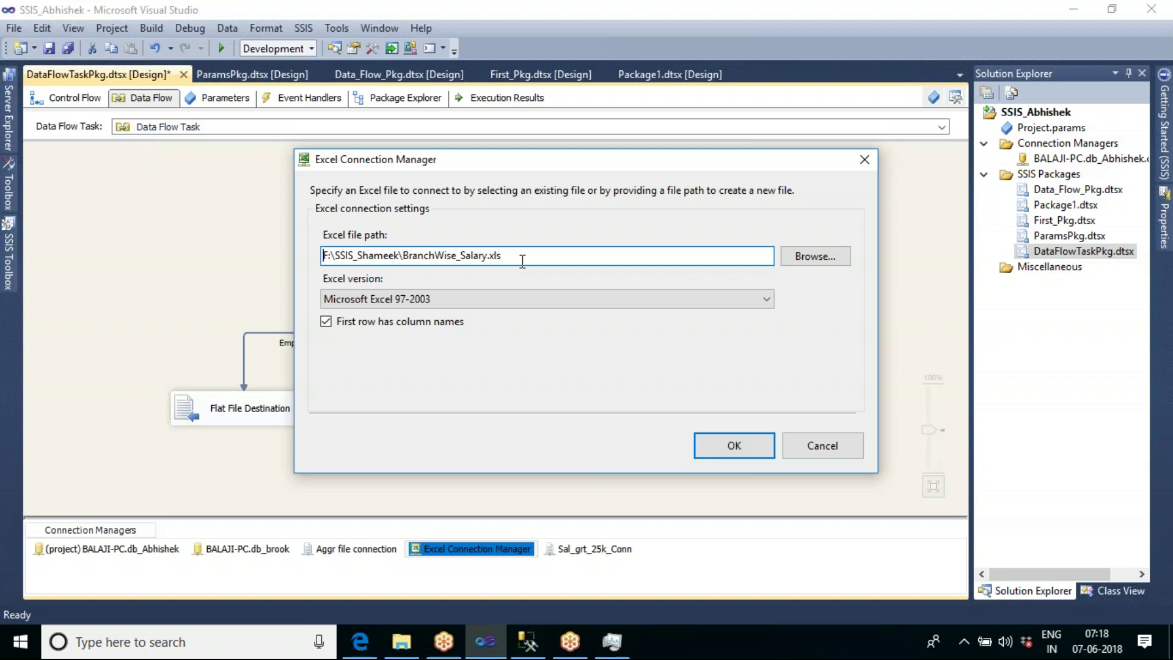
{"action": "left_click", "coordinate": [819, 448]}
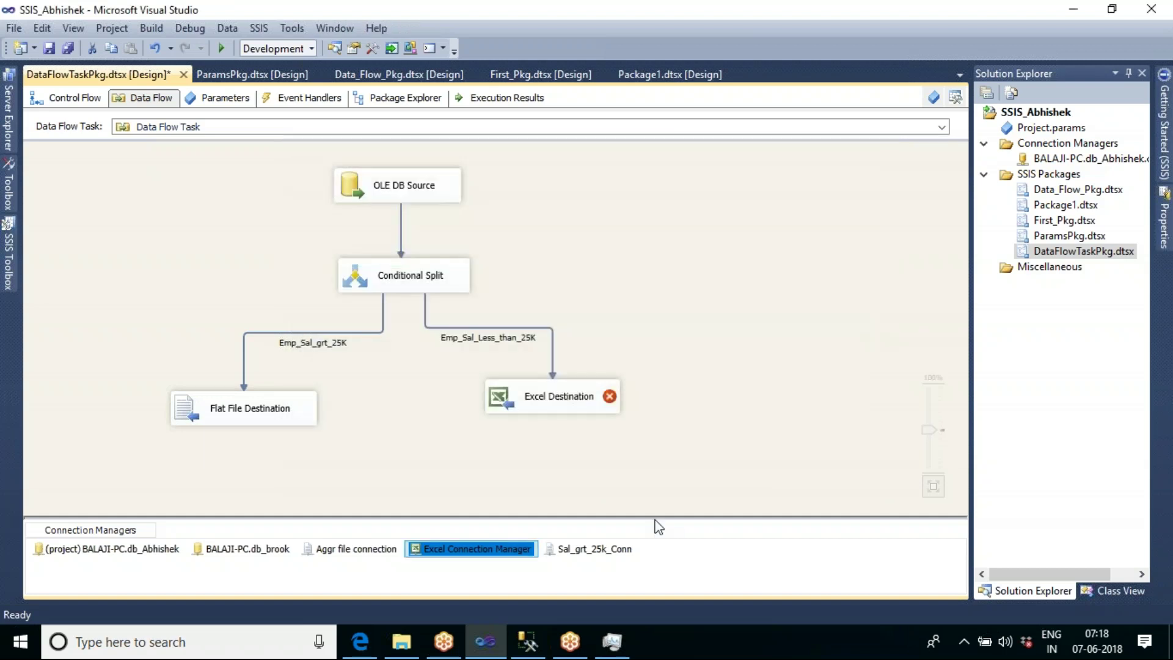
Rename the existing Excel Connection Manager to Branch_Excel.
{"action": "right_click", "coordinate": [493, 549]}
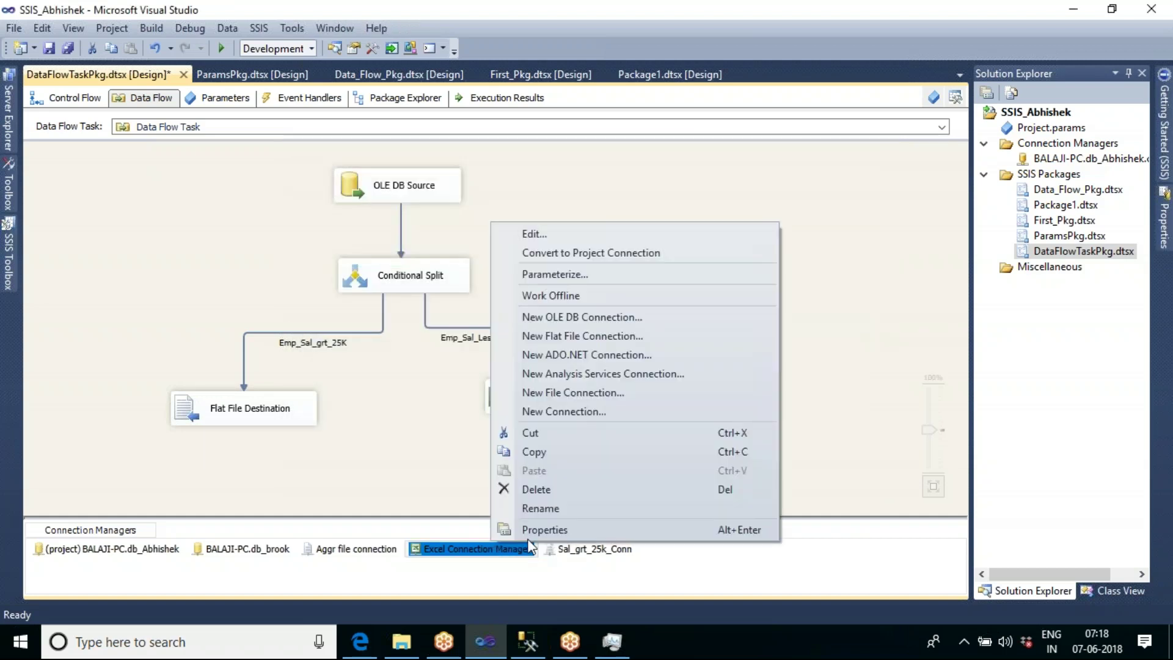
{"action": "left_click", "coordinate": [550, 512]}
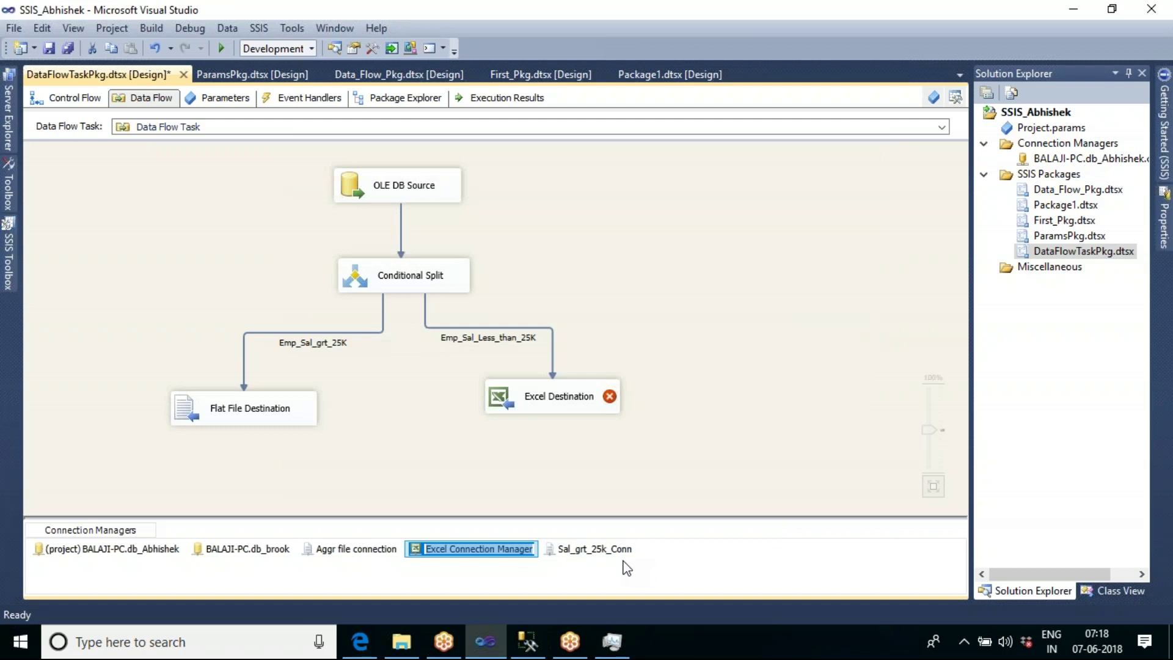
{"action": "type", "text": "Branch_Excel"}
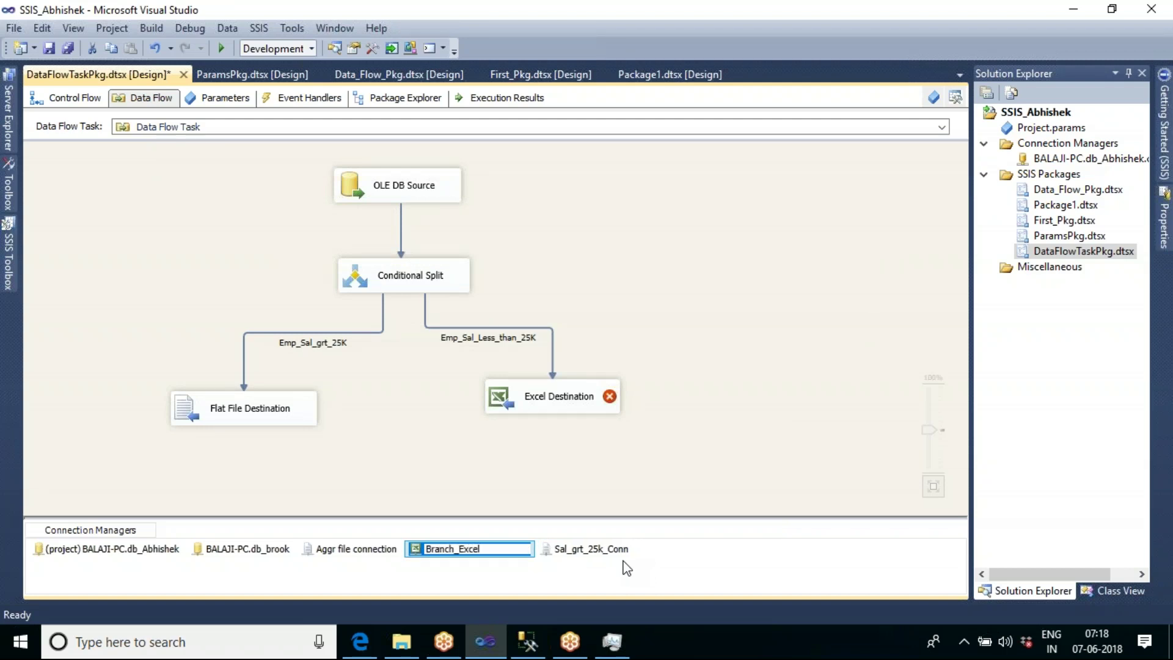
{"action": "left_click", "coordinate": [540, 570]}
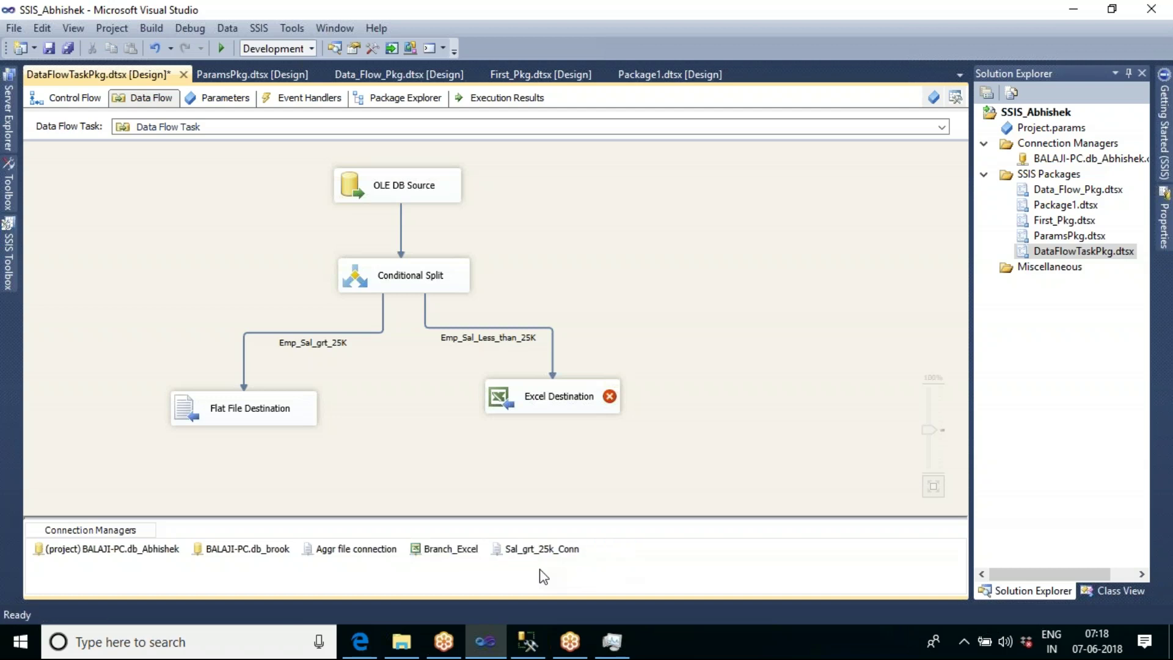
Create a new Excel sheet named Sal_Less_25k for the Excel Destination, using the Branch_Excel connection.
{"action": "double_click", "coordinate": [551, 414]}
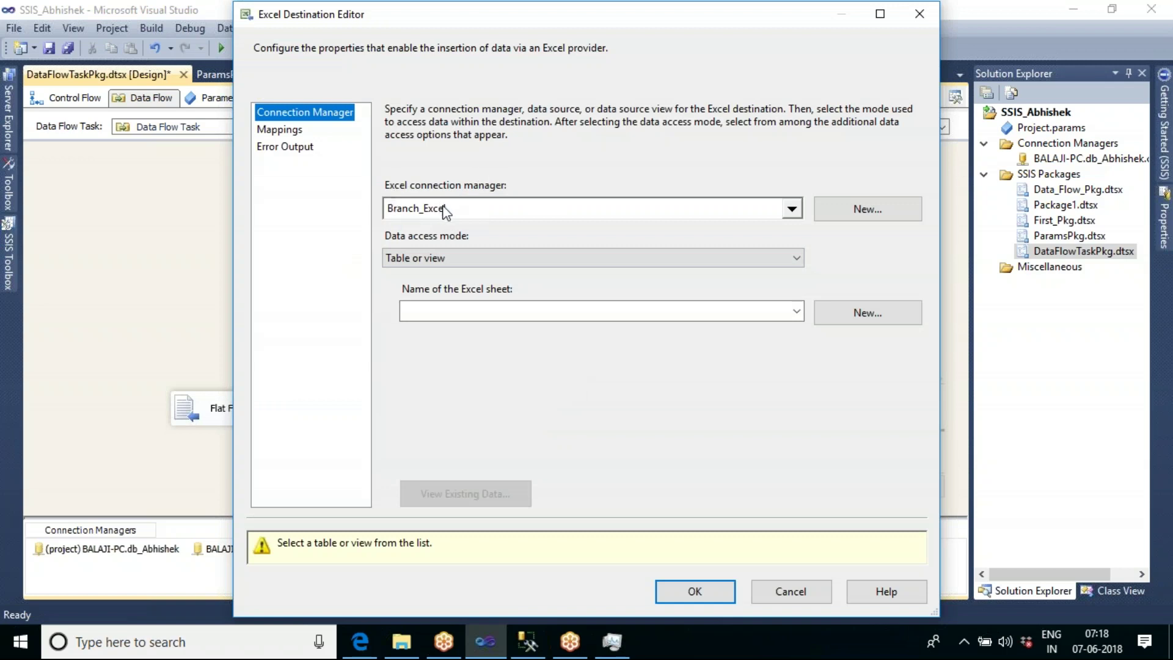
{"action": "left_click", "coordinate": [863, 316]}
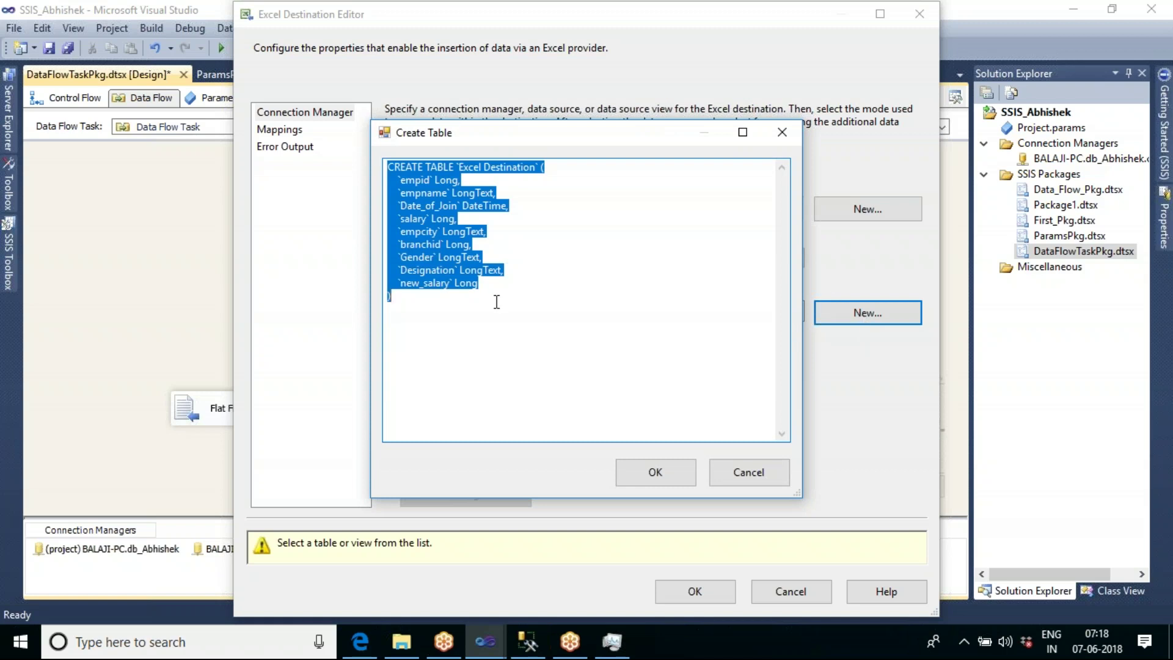
{"action": "left_click", "coordinate": [497, 302]}
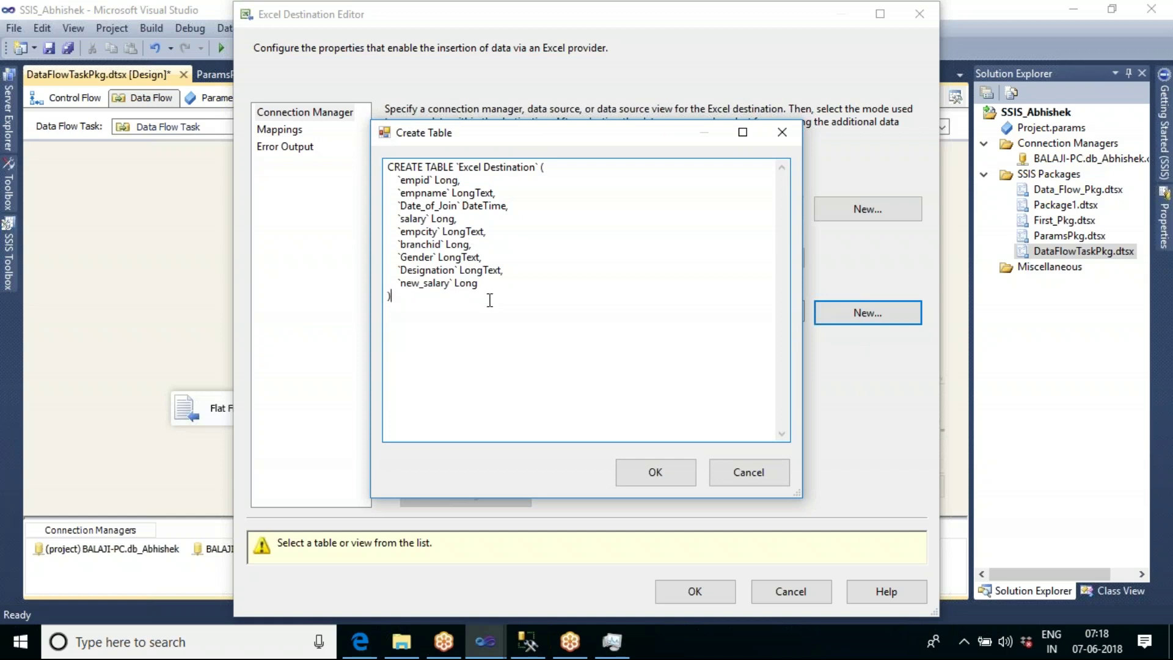
{"action": "left_click_drag", "start_coordinate": [459, 169], "coordinate": [536, 168]}
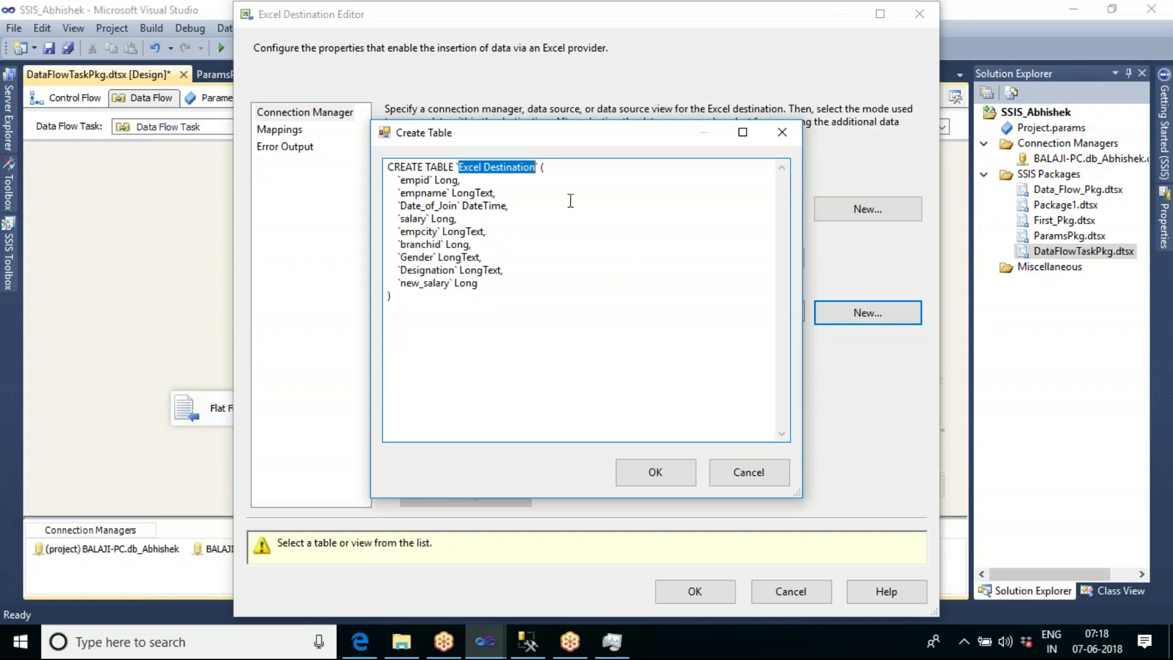
{"action": "type", "text": "Sal"}
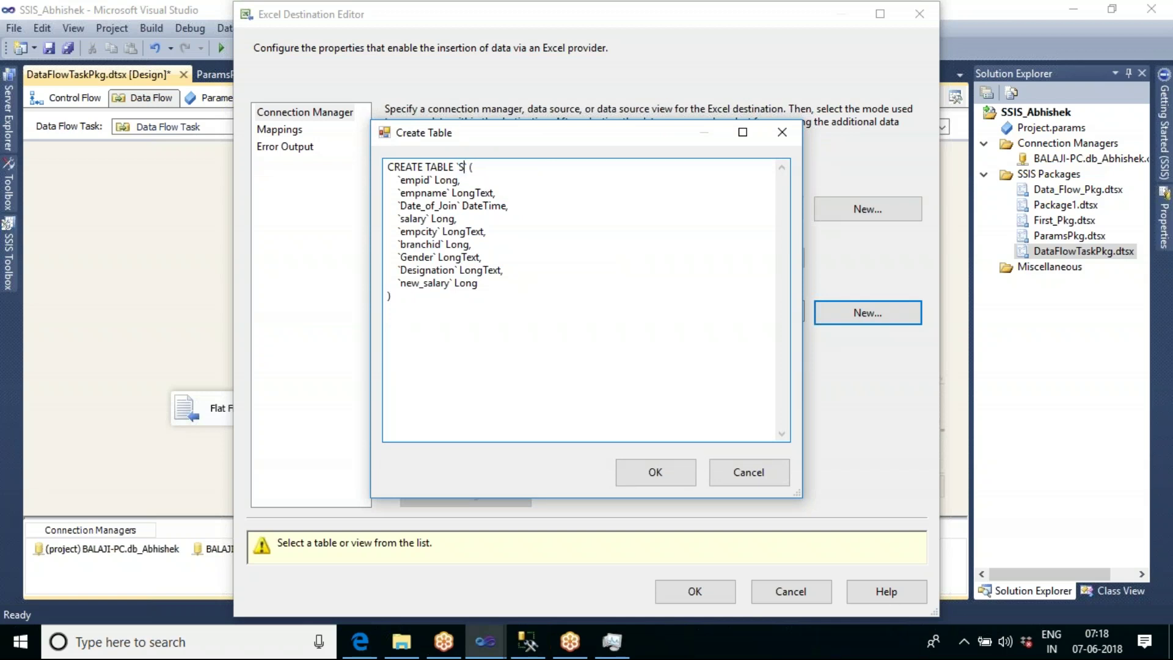
{"action": "type", "text": "_Ledd"}
{"action": "key", "text": "BackSpace"}
{"action": "key", "text": "BackSpace"}
{"action": "type", "text": "ss_25k"}
{"action": "left_click", "coordinate": [663, 474]}
{"action": "left_click", "coordinate": [835, 349]}
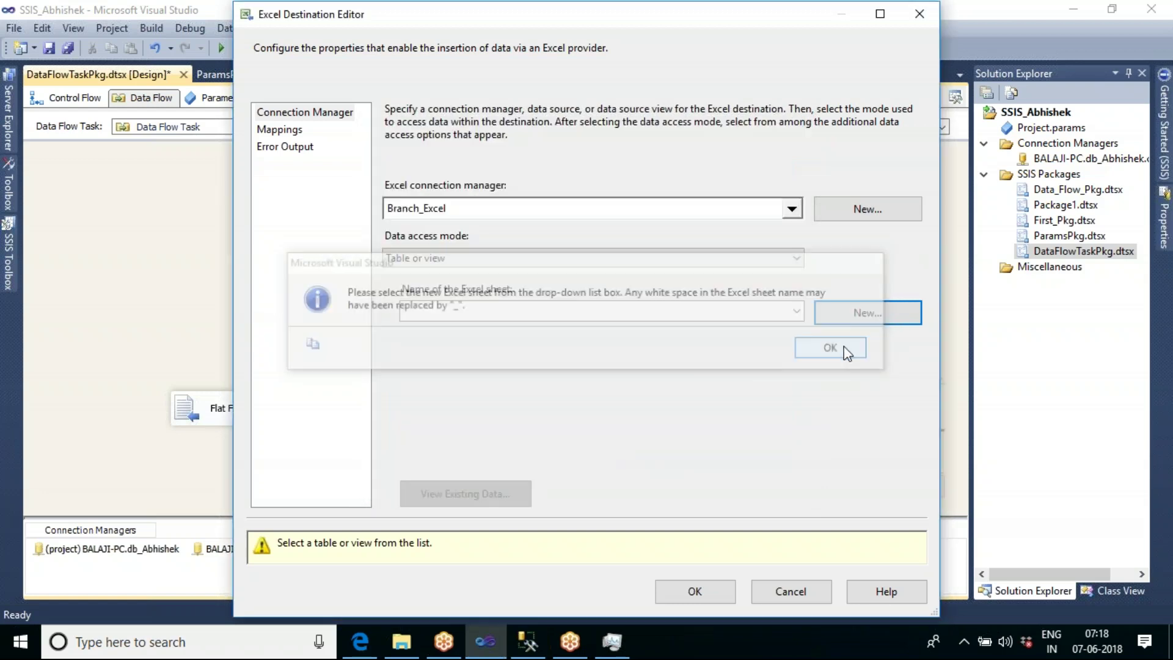
Set the Excel Destination's sheet to Sal_Less_25k$ and accept its column mappings.
{"action": "left_click", "coordinate": [797, 312]}
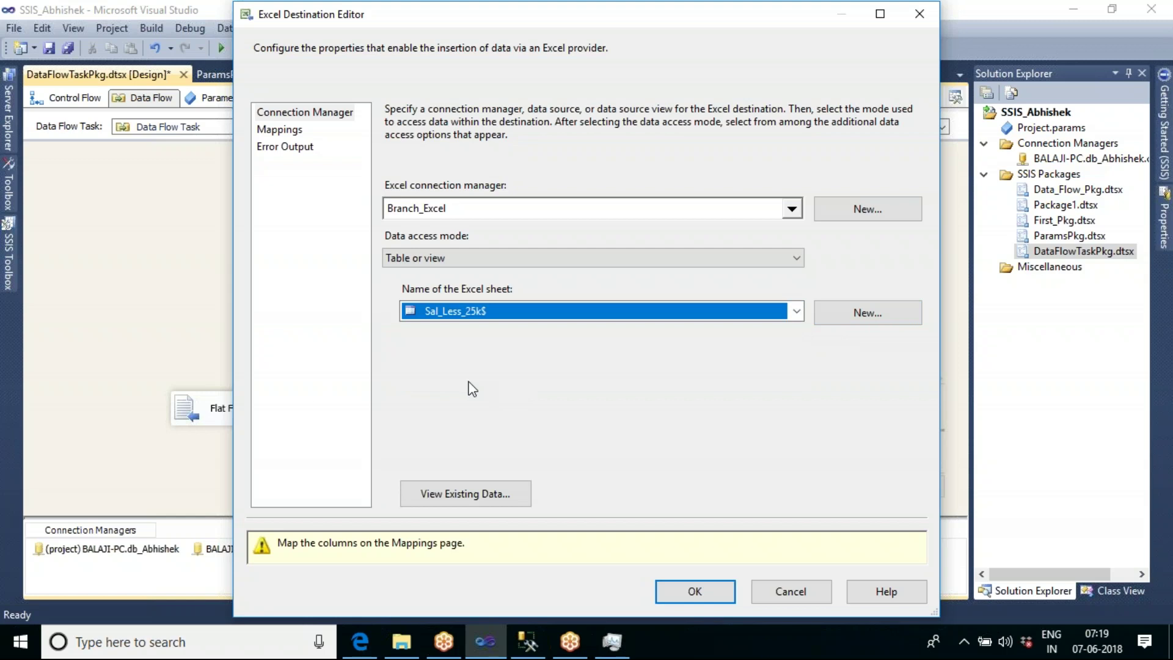
{"action": "left_click", "coordinate": [281, 131]}
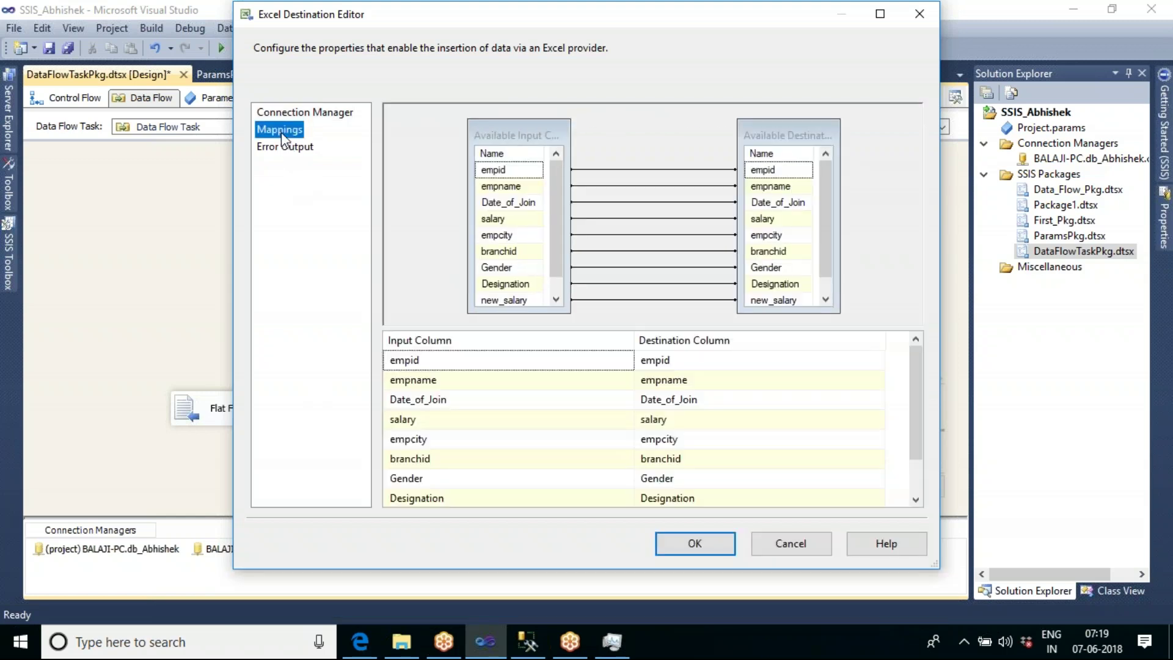
{"action": "left_click", "coordinate": [684, 545]}
{"action": "left_click", "coordinate": [692, 361]}
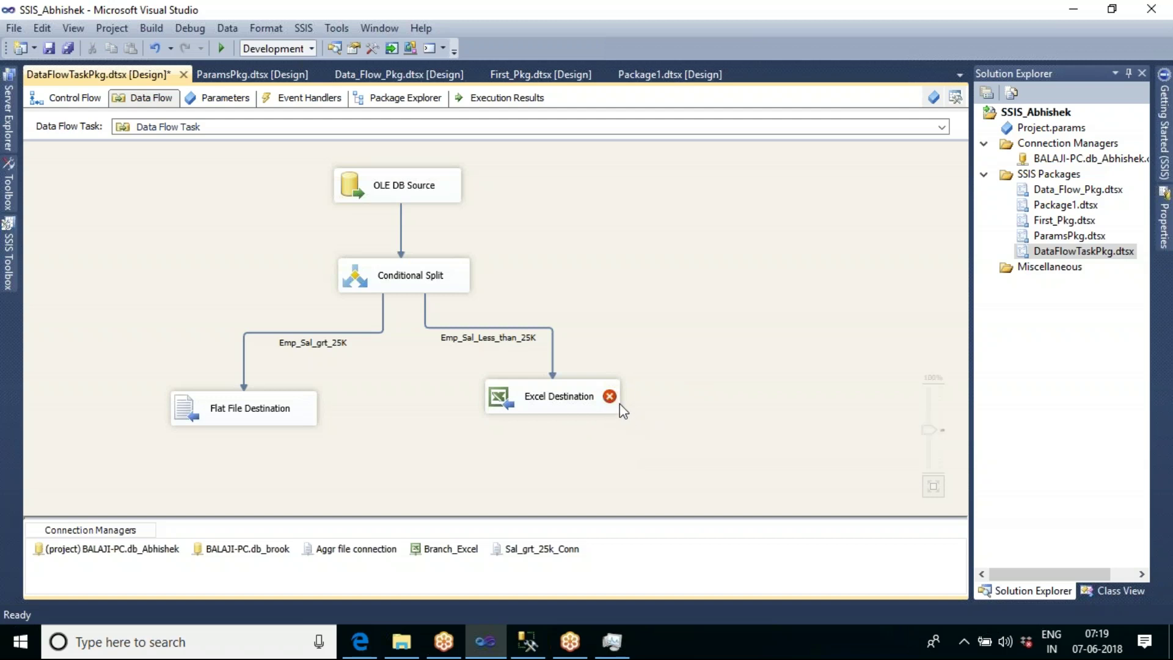
Check the Excel Destination's error and delete the Emp_Sal_Less_than_25K path leading into it.
{"action": "mouse_move", "coordinate": [610, 402]}
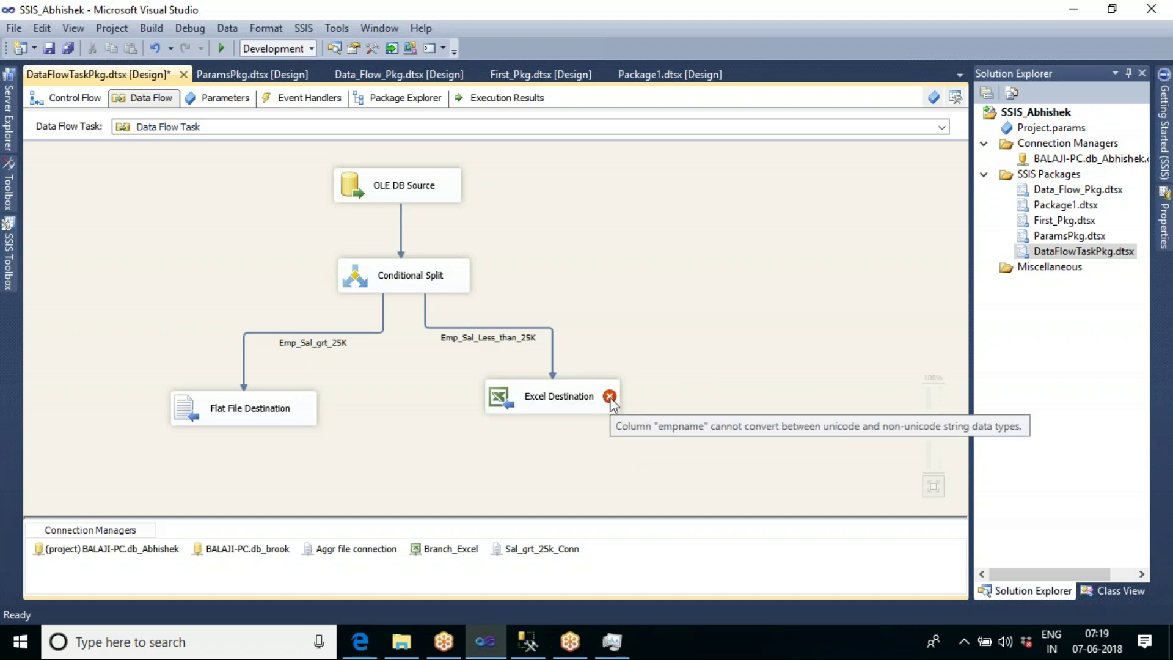
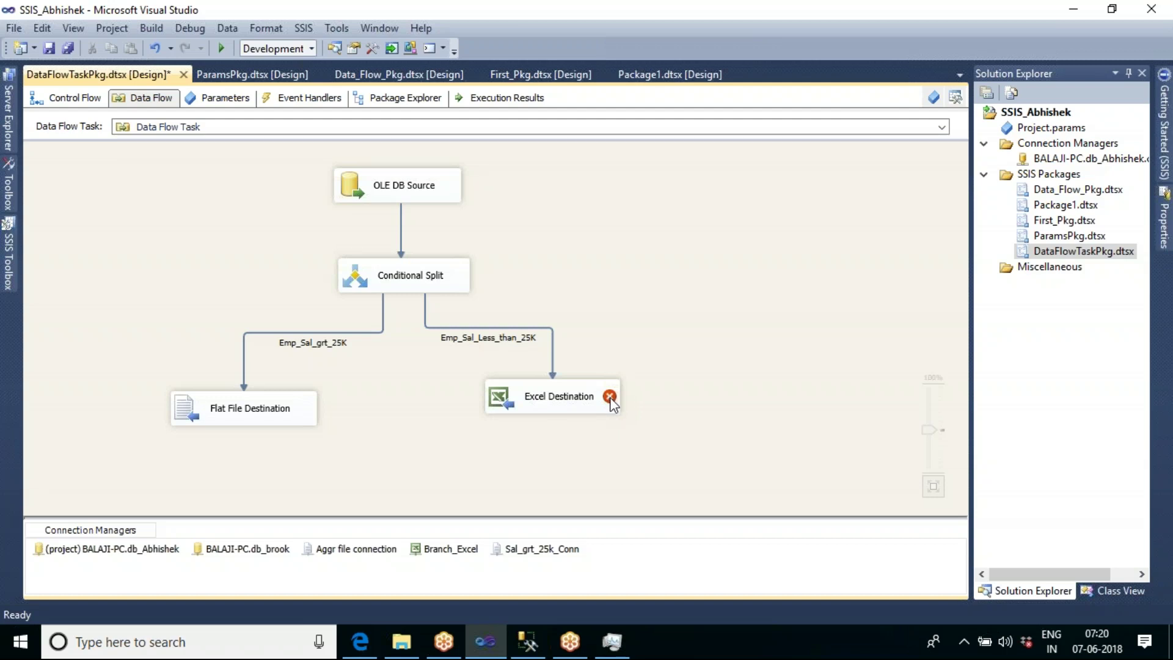
{"action": "mouse_move", "coordinate": [612, 407]}
{"action": "left_click", "coordinate": [525, 327]}
{"action": "key", "text": "Delete"}
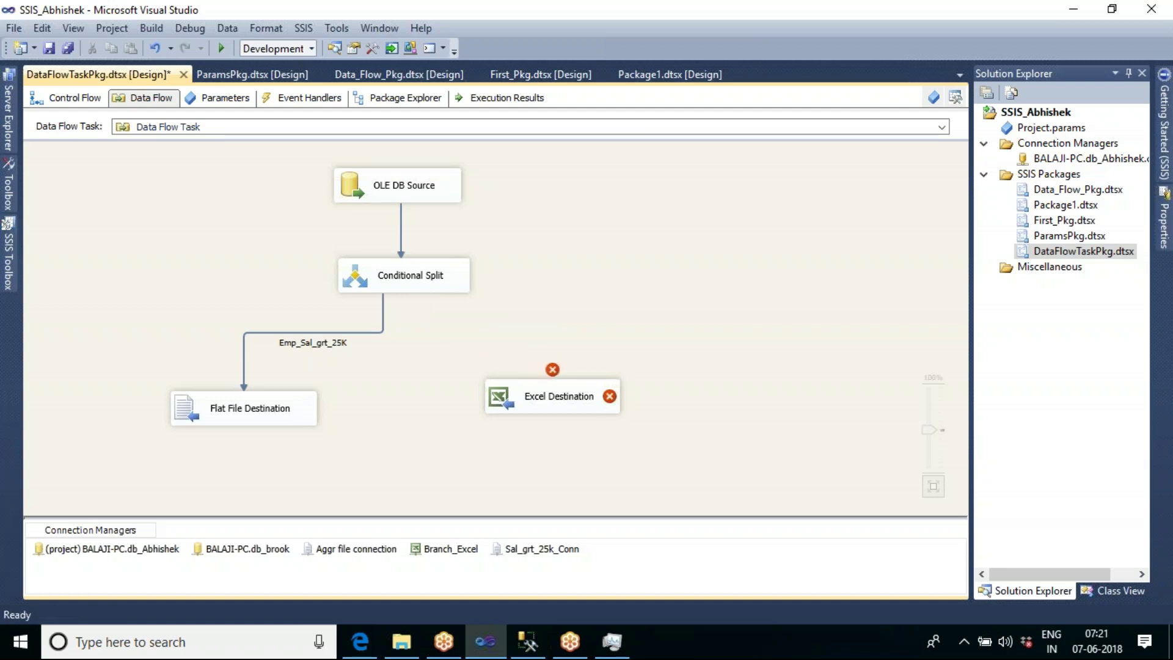
Place a Data Conversion above the Excel Destination and connect the Conditional Split's Emp_Sal_Less_than_25K output to it.
{"action": "left_click", "coordinate": [10, 268]}
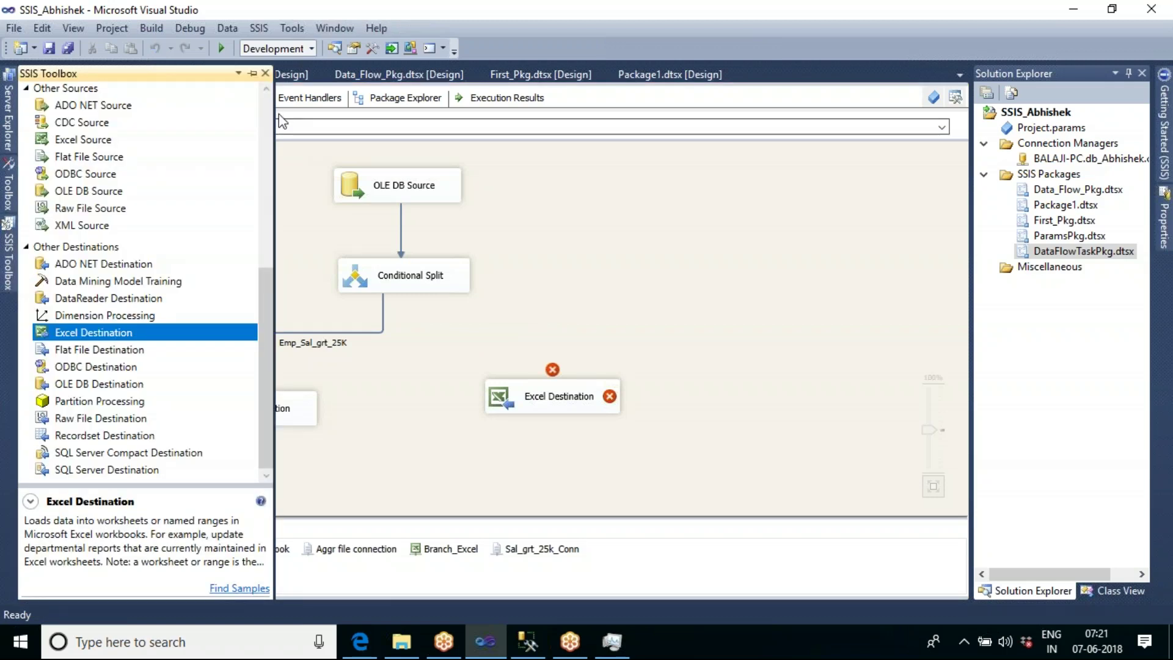
{"action": "scroll", "coordinate": [264, 115], "scroll_direction": "up", "scroll_amount": 7}
{"action": "left_click", "coordinate": [88, 202]}
{"action": "left_click_drag", "start_coordinate": [88, 202], "coordinate": [396, 315]}
{"action": "left_click_drag", "start_coordinate": [497, 312], "coordinate": [499, 314]}
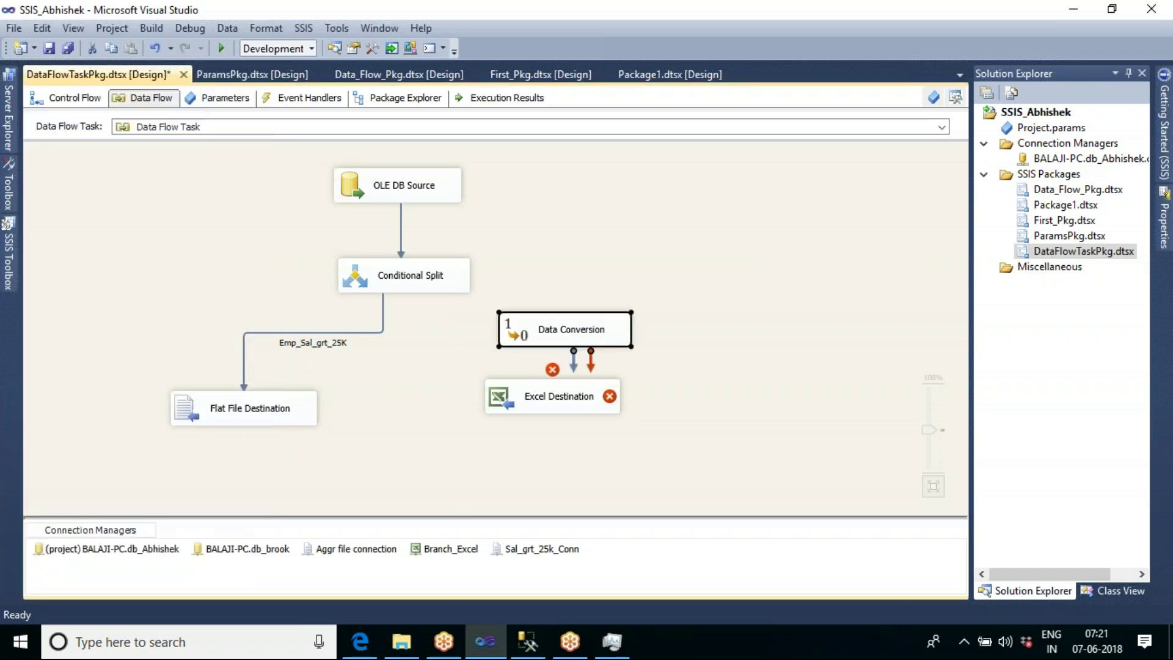
{"action": "left_click_drag", "start_coordinate": [567, 394], "coordinate": [591, 464]}
{"action": "left_click_drag", "start_coordinate": [576, 324], "coordinate": [575, 365]}
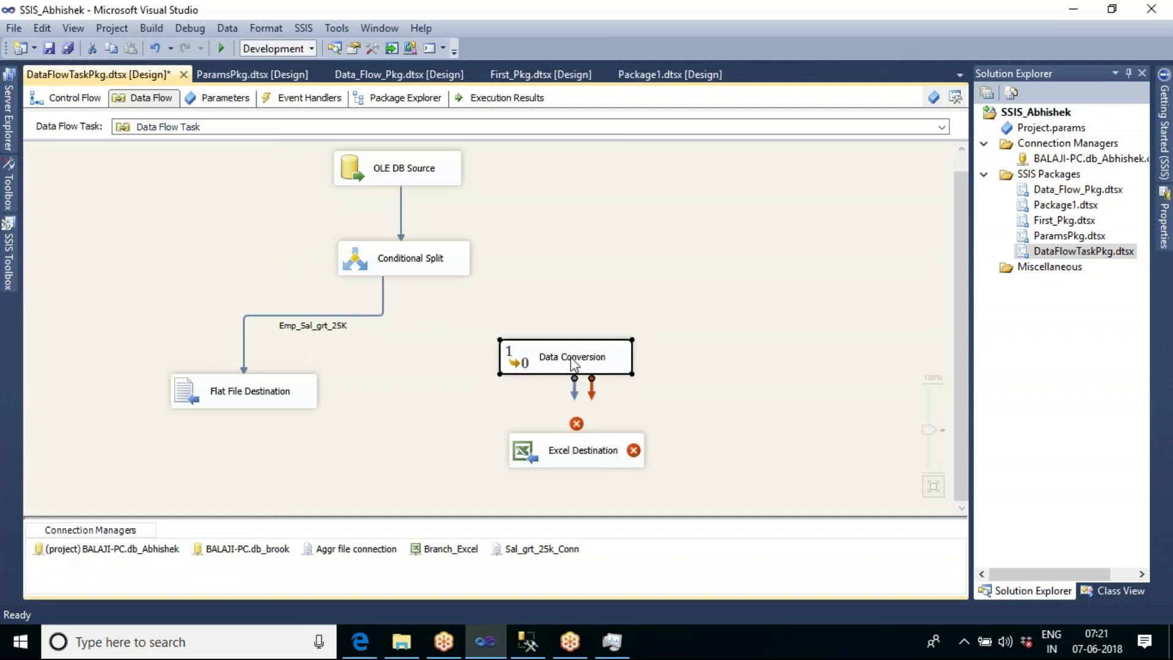
{"action": "left_click", "coordinate": [404, 260]}
{"action": "left_click_drag", "start_coordinate": [413, 284], "coordinate": [558, 355]}
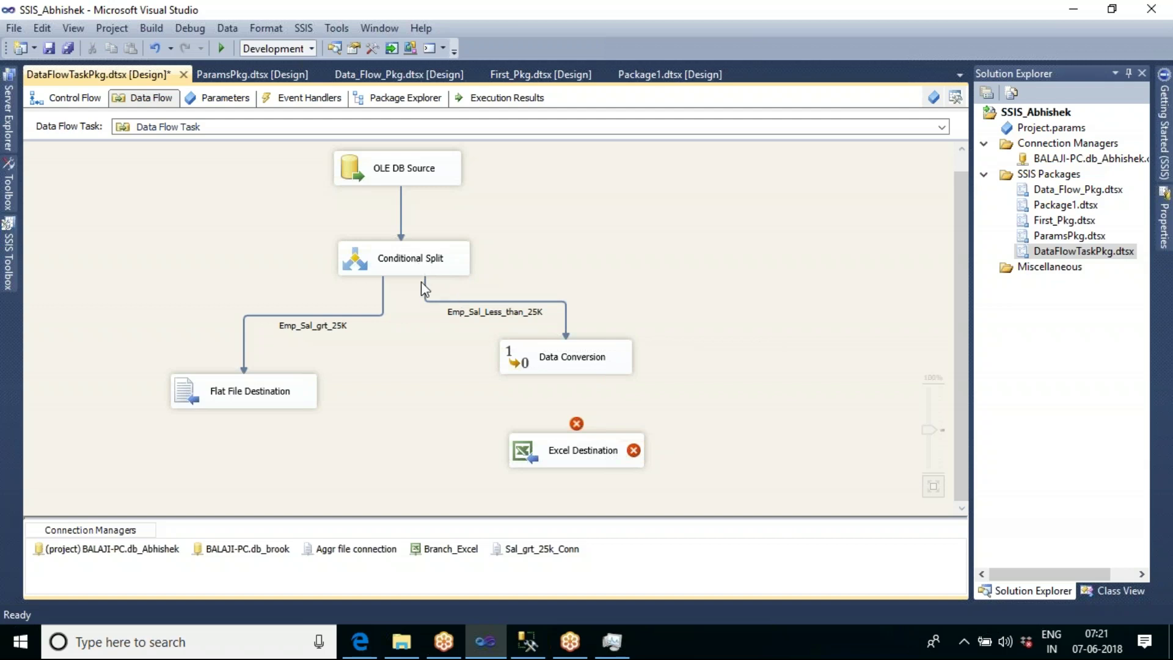
Add the empname column to the Data Conversion and set its data type to Unicode string [DT_WSTR].
{"action": "double_click", "coordinate": [577, 365]}
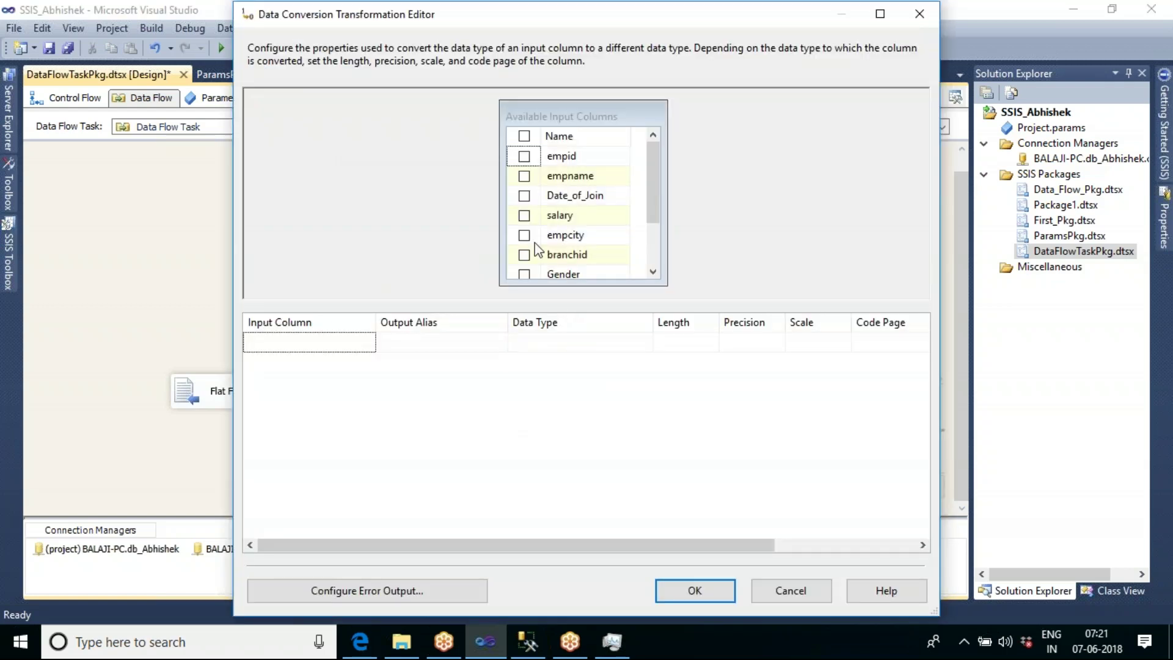
{"action": "left_click", "coordinate": [524, 177]}
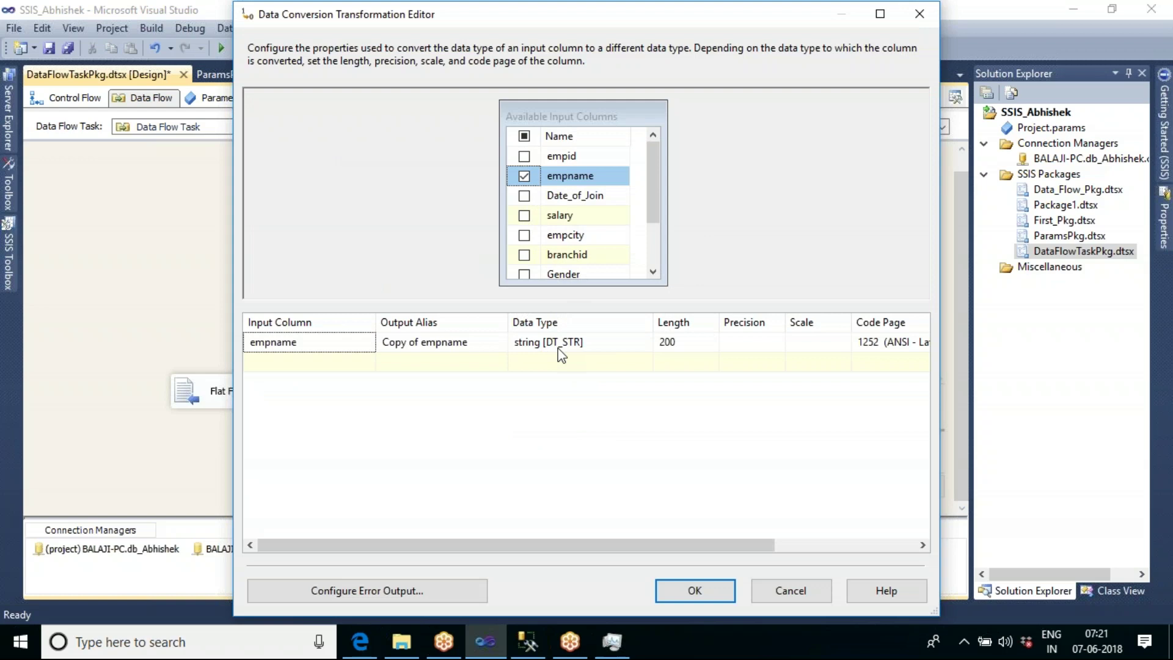
{"action": "left_click", "coordinate": [635, 347]}
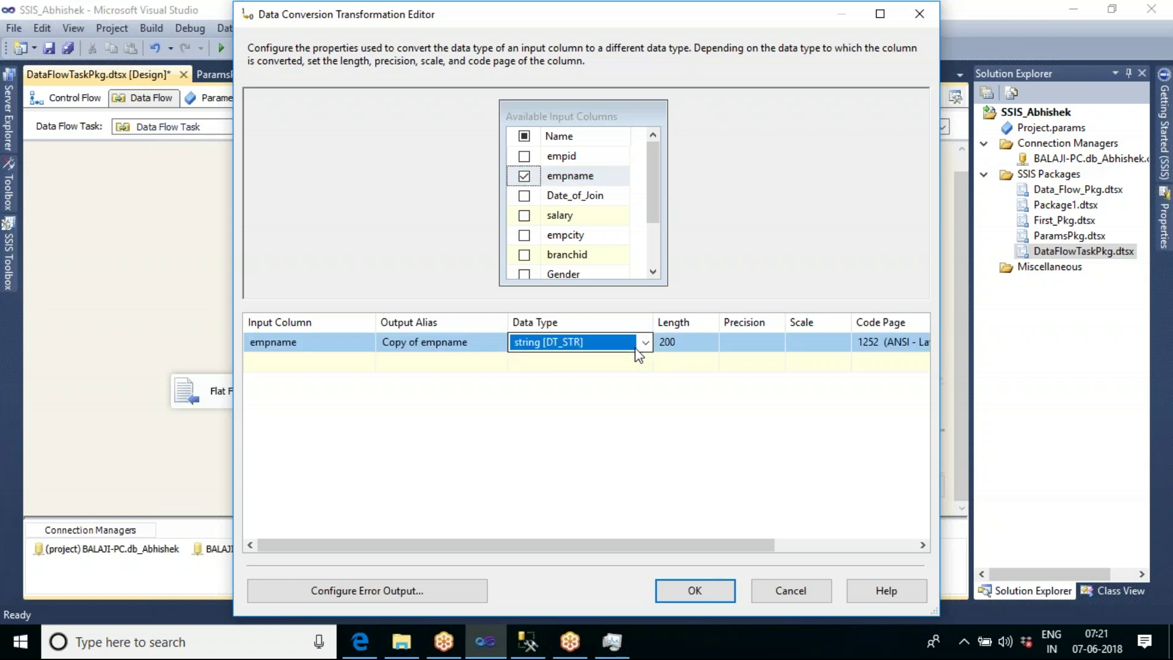
{"action": "left_click", "coordinate": [646, 343]}
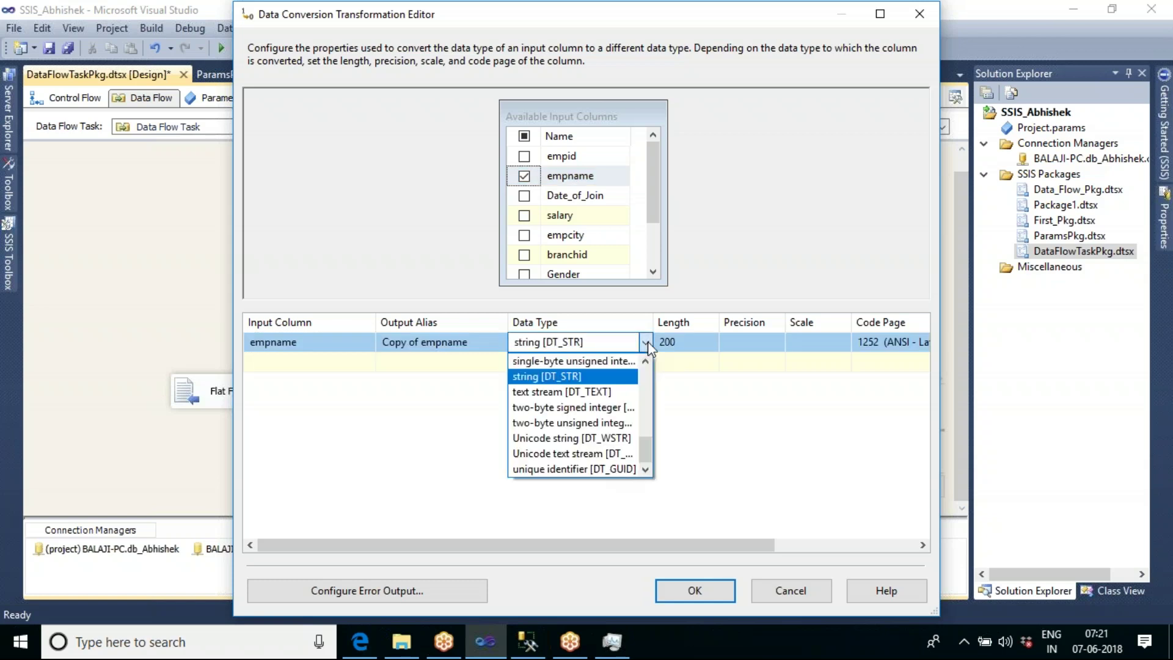
{"action": "left_click", "coordinate": [589, 443]}
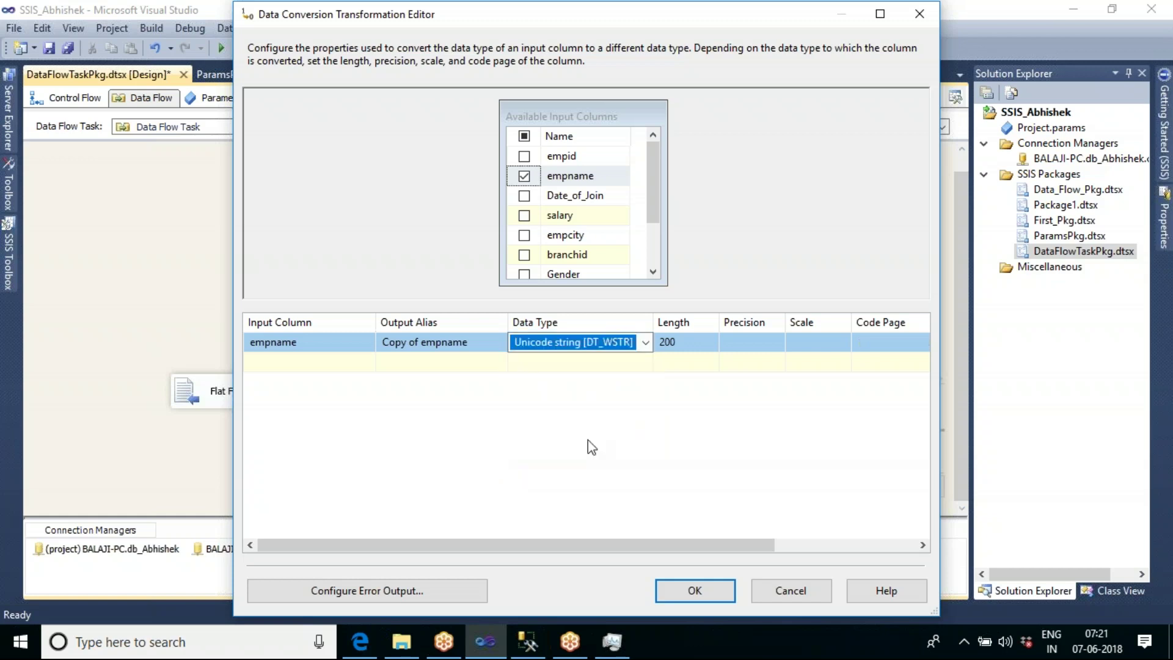
{"action": "left_click", "coordinate": [647, 410]}
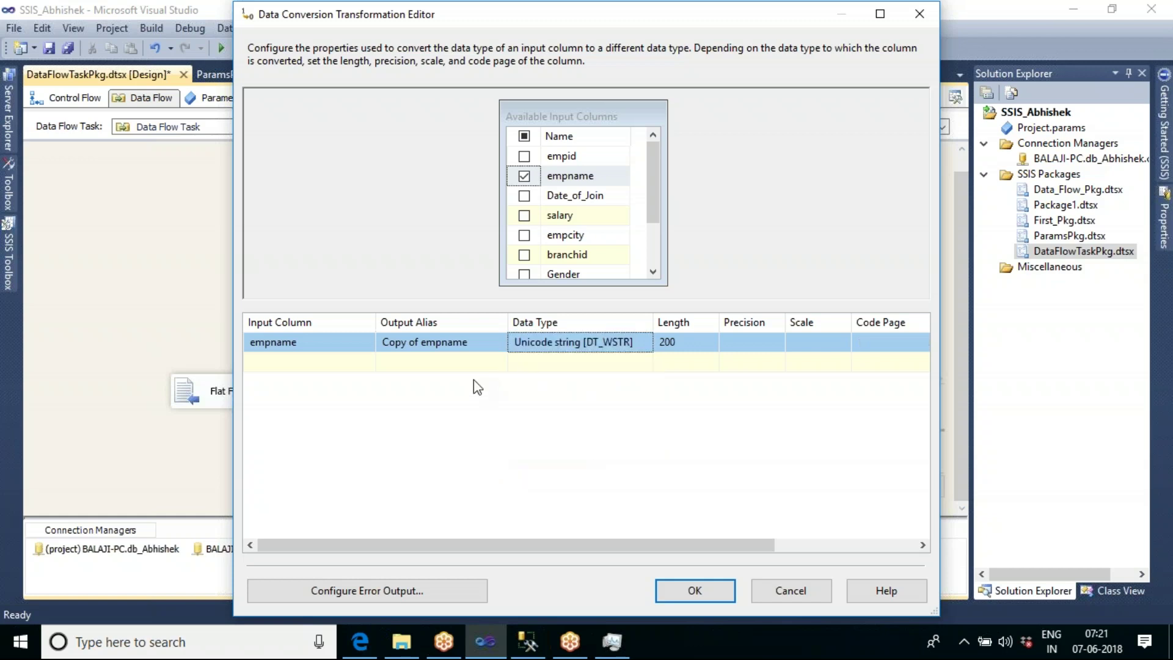
Change the converted empname column's output alias to Conv_empname and apply the Data Conversion settings.
{"action": "left_click", "coordinate": [422, 343]}
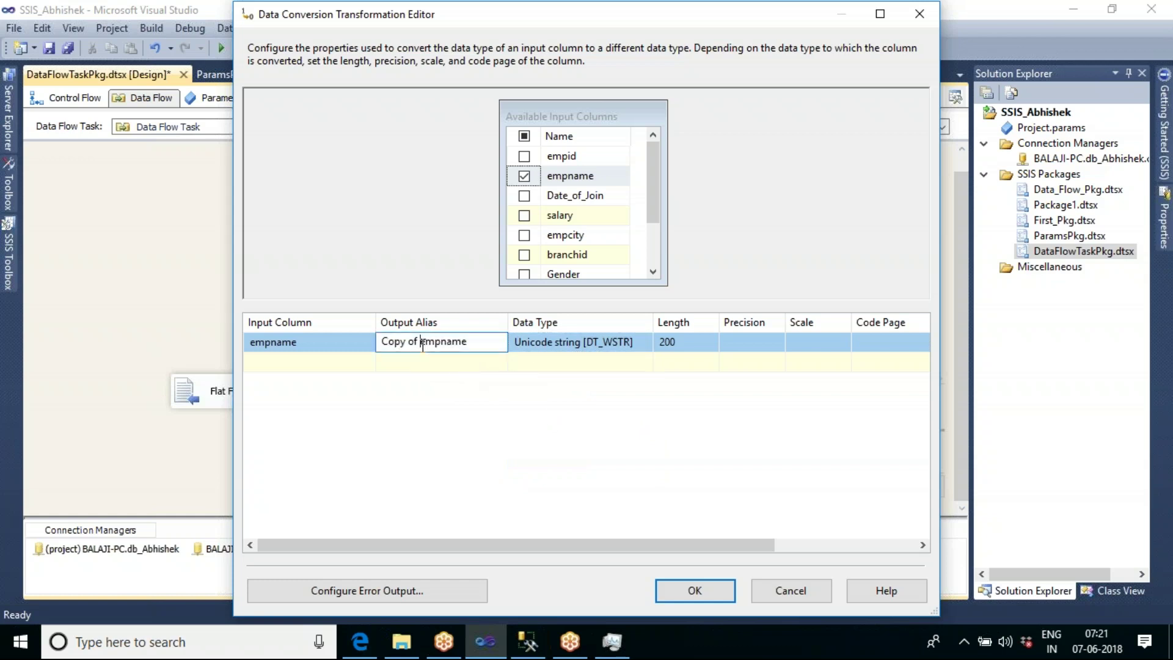
{"action": "key", "text": "BackSpace"}
{"action": "key", "text": "BackSpace"}
{"action": "key", "text": "BackSpace"}
{"action": "key", "text": "BackSpace"}
{"action": "key", "text": "BackSpace"}
{"action": "key", "text": "BackSpace"}
{"action": "type", "text": "nv_"}
{"action": "left_click", "coordinate": [694, 592]}
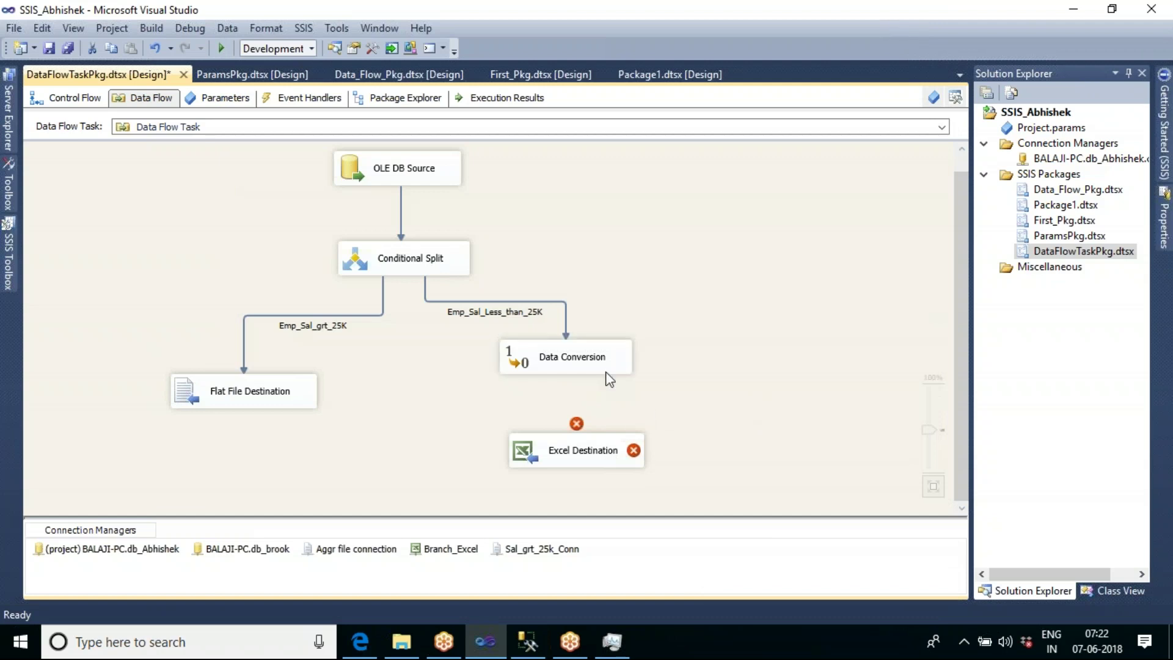
Connect the Data Conversion to the Excel Destination and map Conv_empname to the empname destination column.
{"action": "left_click_drag", "start_coordinate": [574, 388], "coordinate": [591, 460]}
{"action": "mouse_move", "coordinate": [580, 457]}
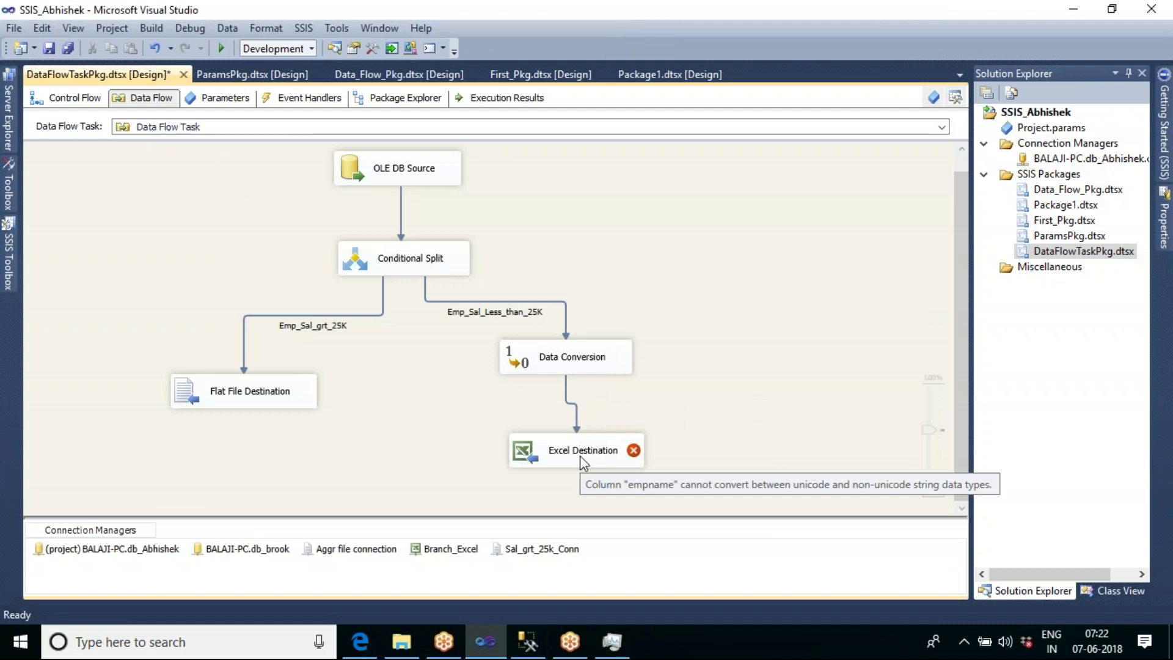
{"action": "double_click", "coordinate": [581, 455]}
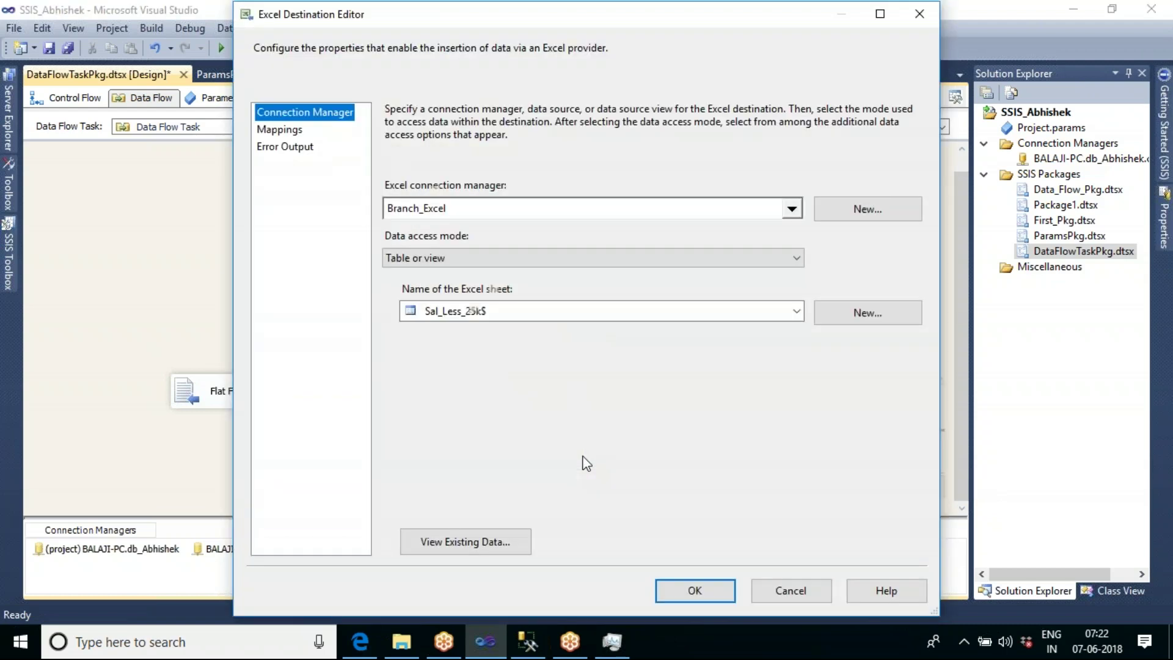
{"action": "left_click", "coordinate": [281, 136]}
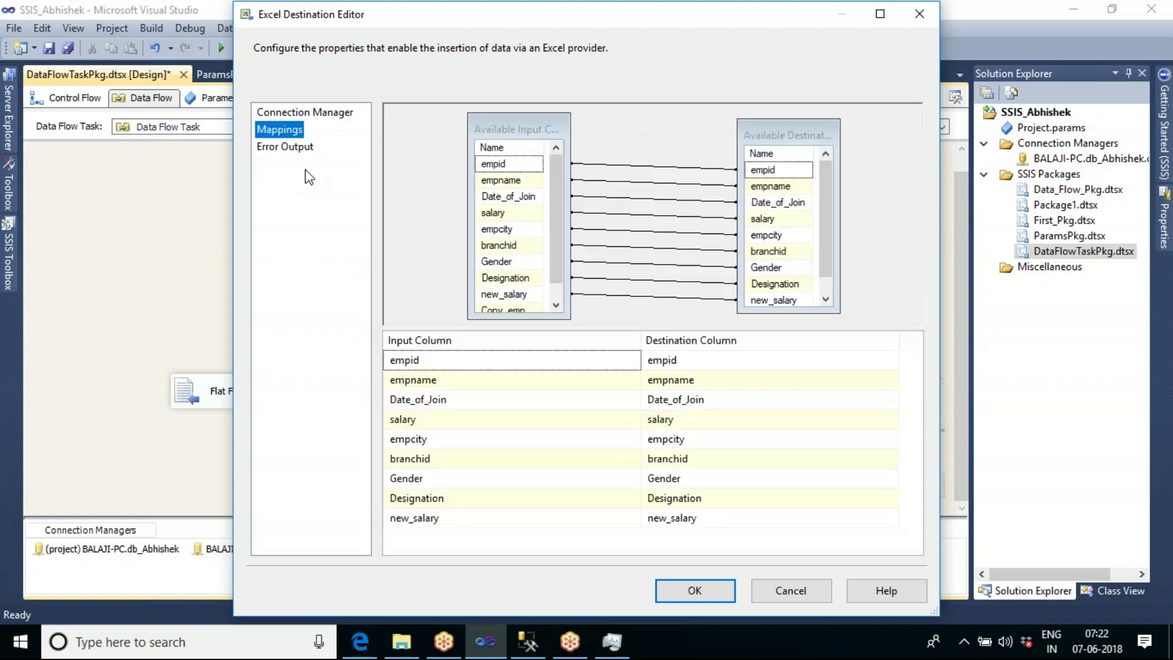
{"action": "left_click", "coordinate": [474, 384]}
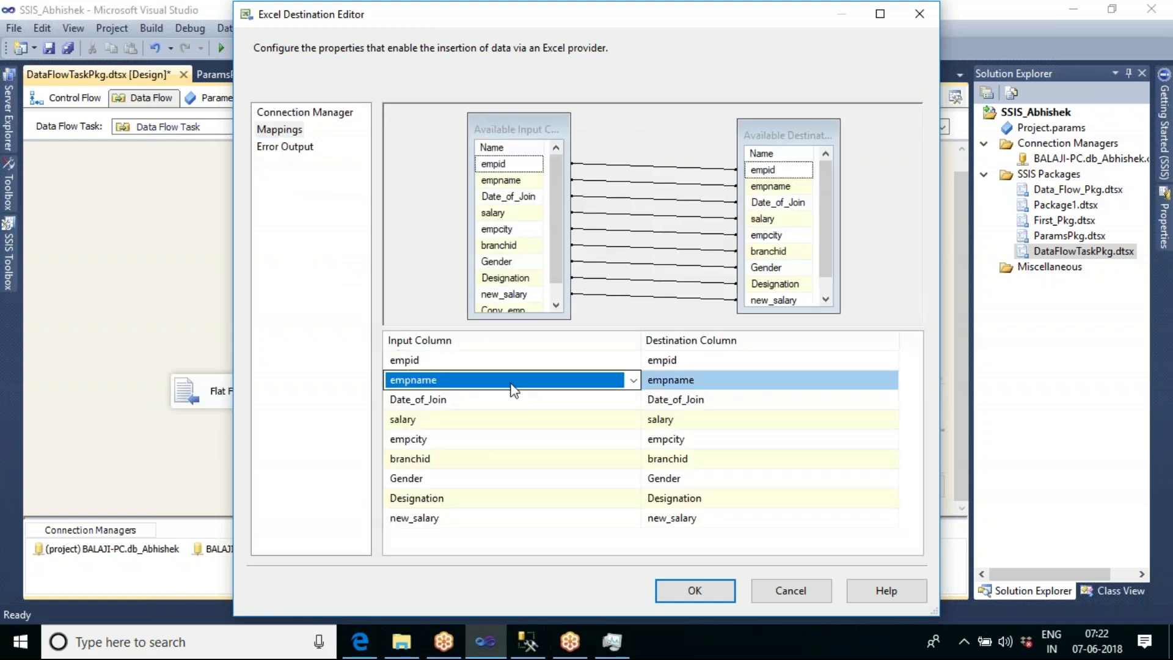
{"action": "left_click", "coordinate": [633, 382]}
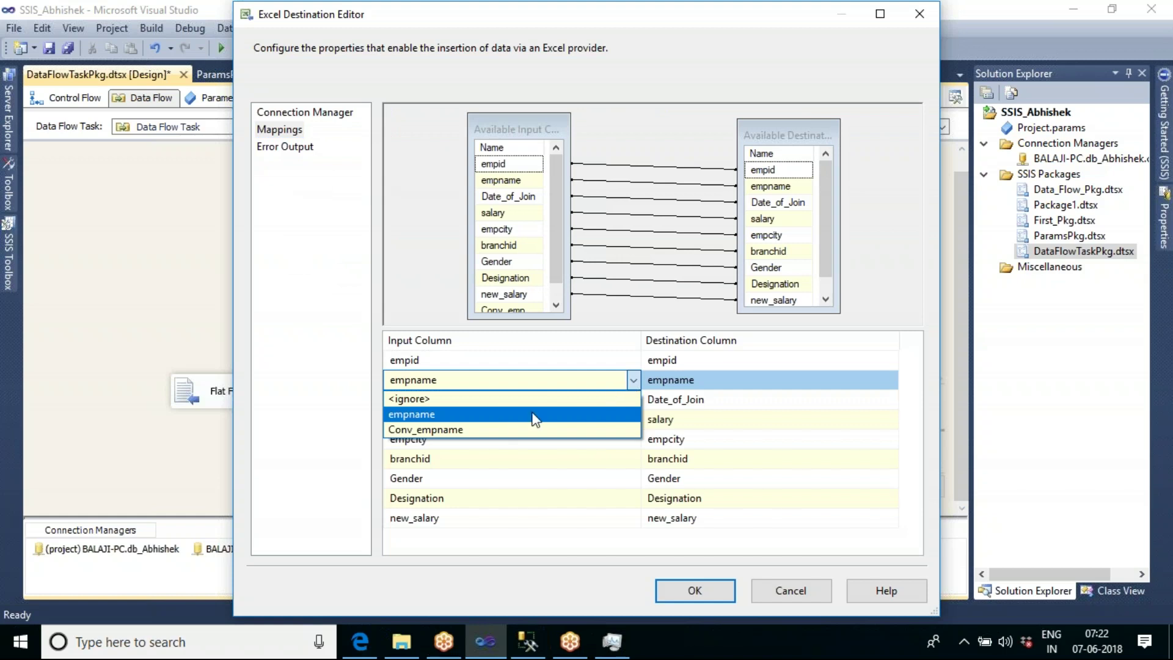
{"action": "left_click", "coordinate": [463, 431]}
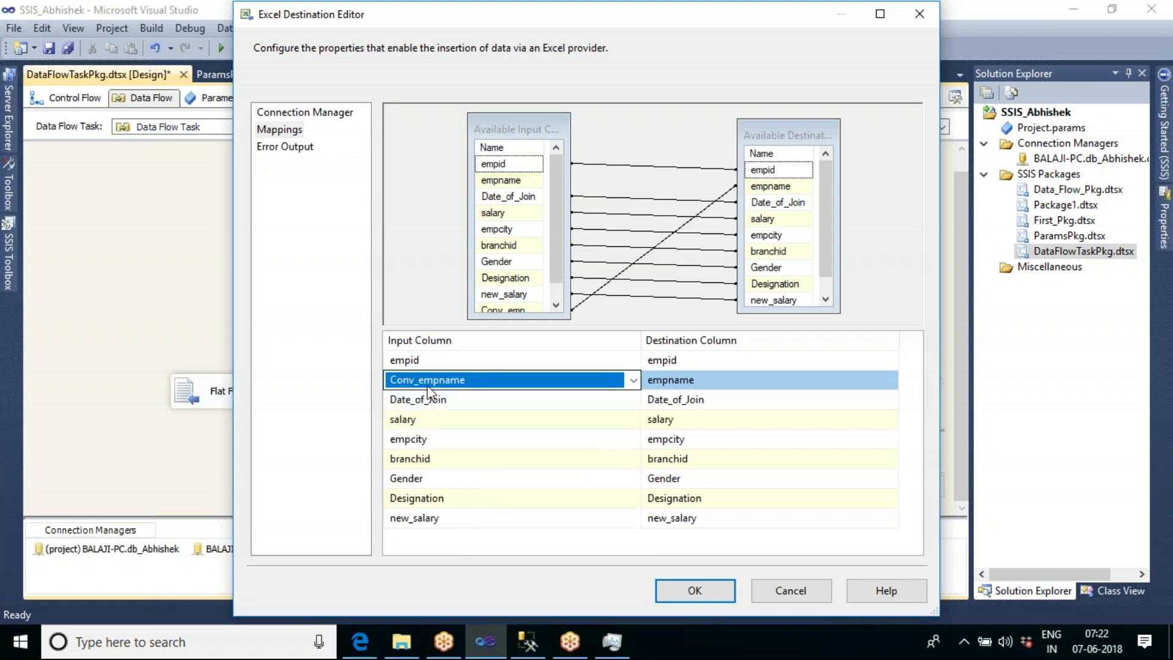
{"action": "left_click", "coordinate": [714, 587]}
{"action": "left_click", "coordinate": [774, 446]}
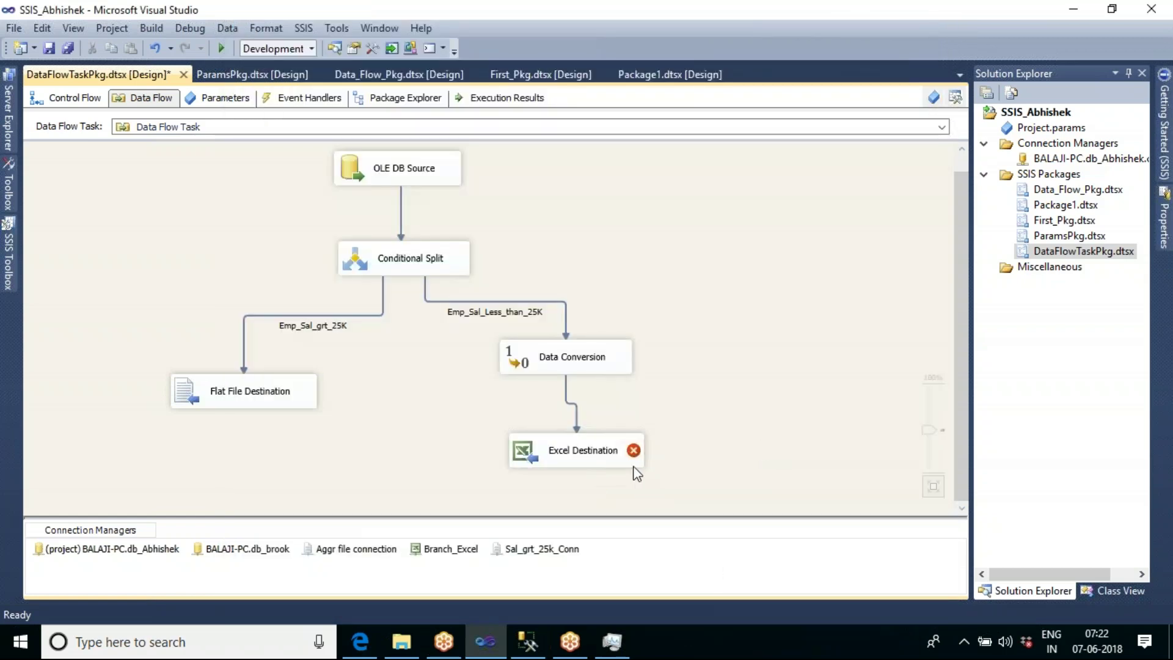
Reopen the Data Conversion settings and add empcity as another input column to convert.
{"action": "mouse_move", "coordinate": [636, 455]}
{"action": "left_click", "coordinate": [616, 367]}
{"action": "double_click", "coordinate": [610, 369]}
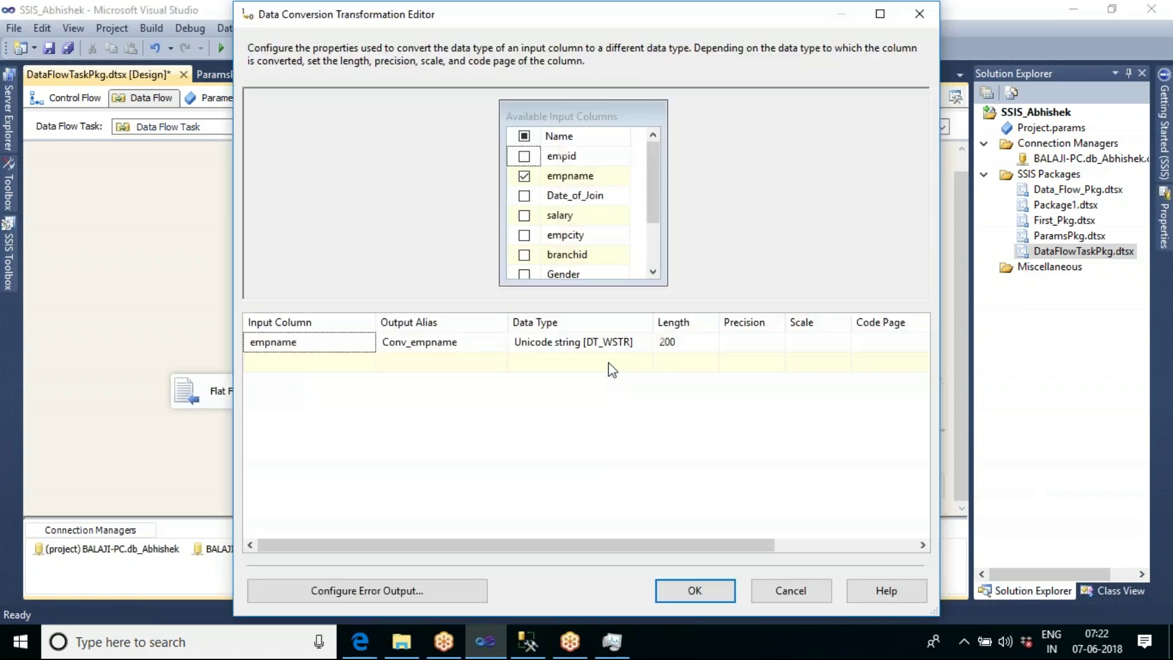
{"action": "left_click", "coordinate": [525, 236]}
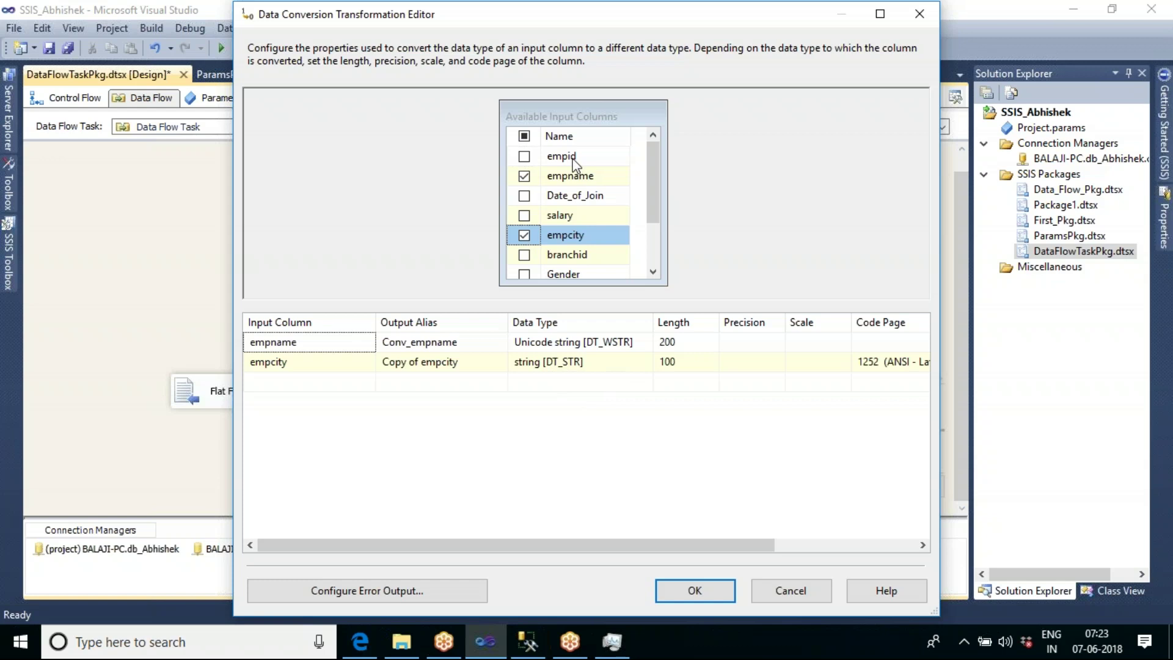
{"action": "mouse_move", "coordinate": [573, 164]}
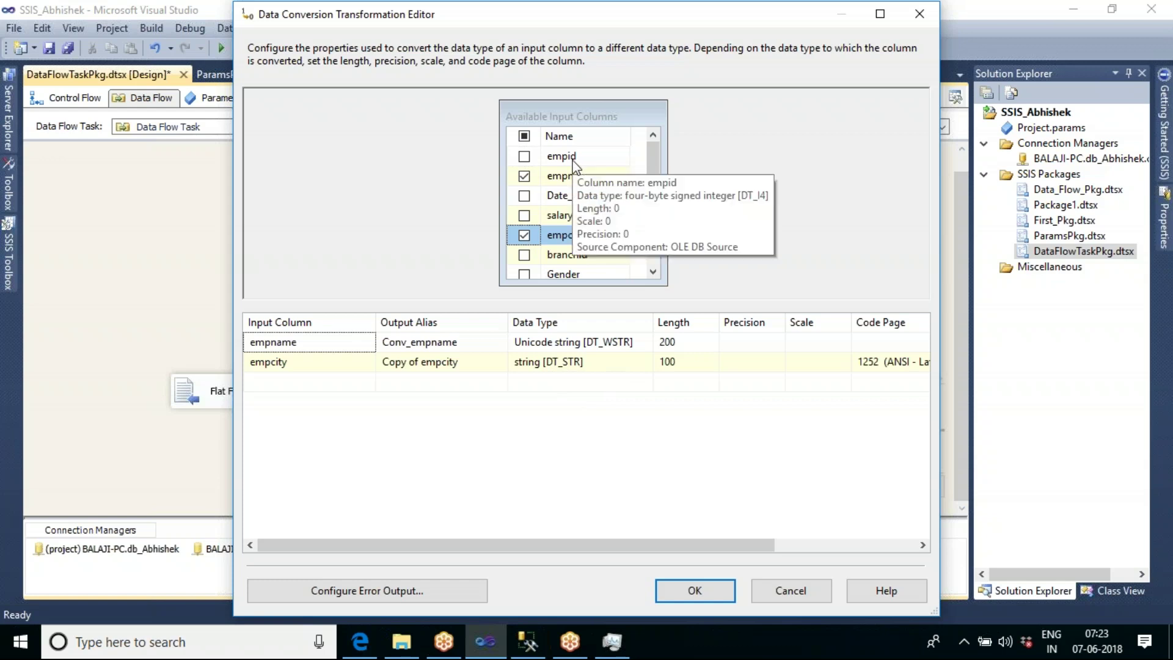
{"action": "left_click", "coordinate": [524, 156]}
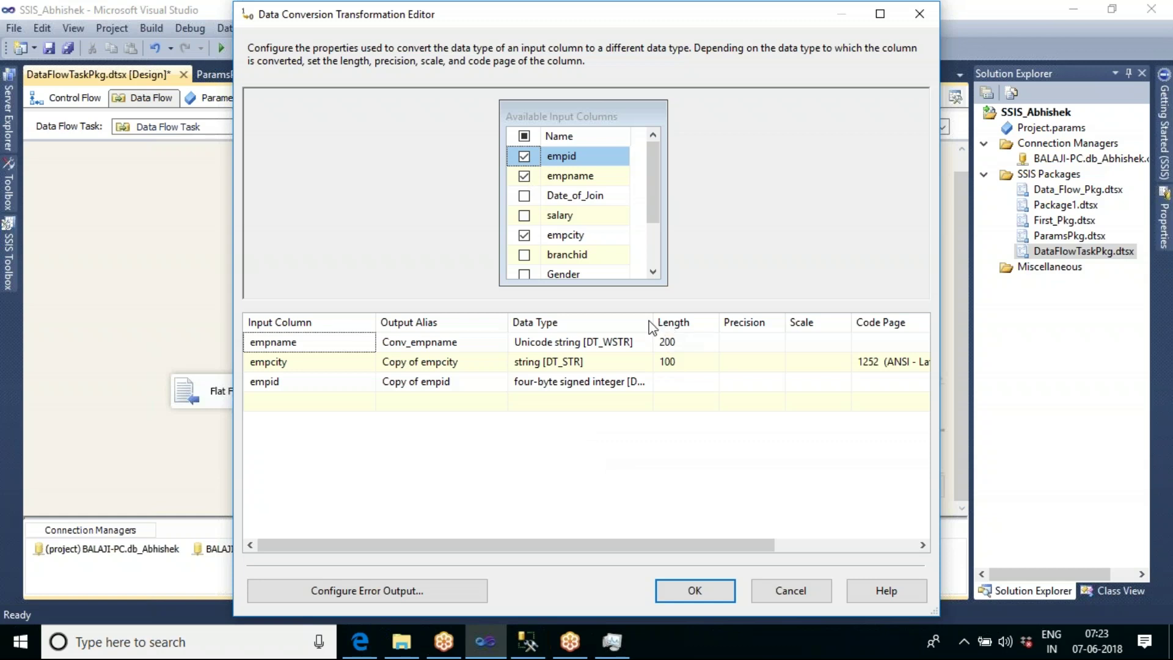
{"action": "left_click_drag", "start_coordinate": [652, 323], "coordinate": [751, 328]}
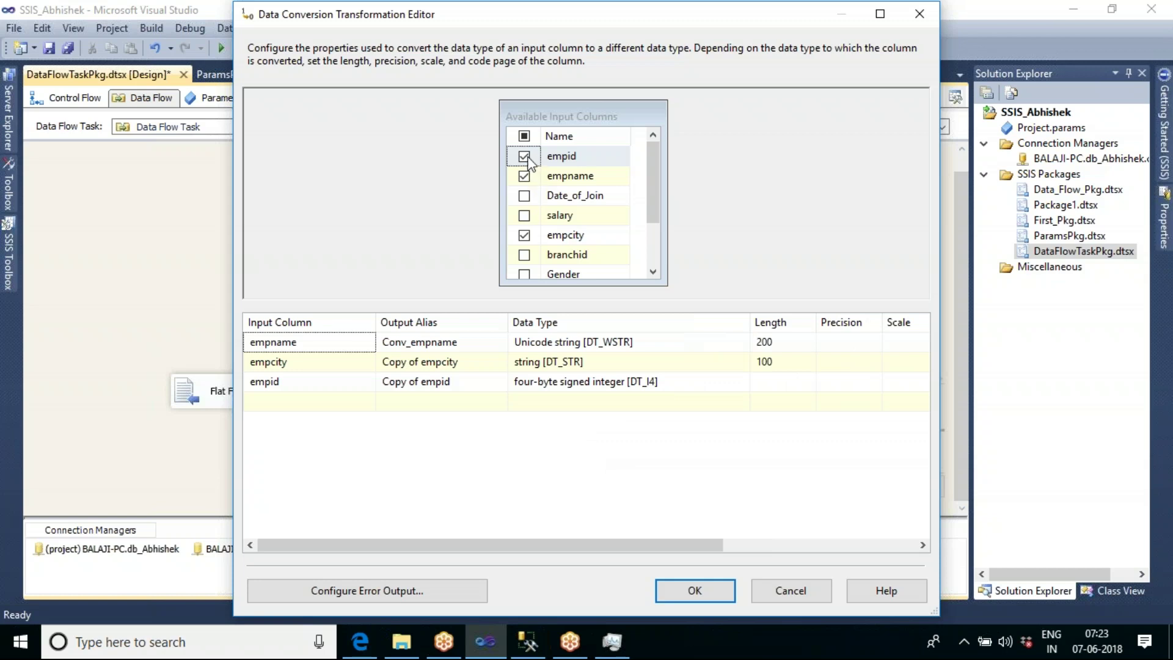
{"action": "left_click", "coordinate": [525, 197]}
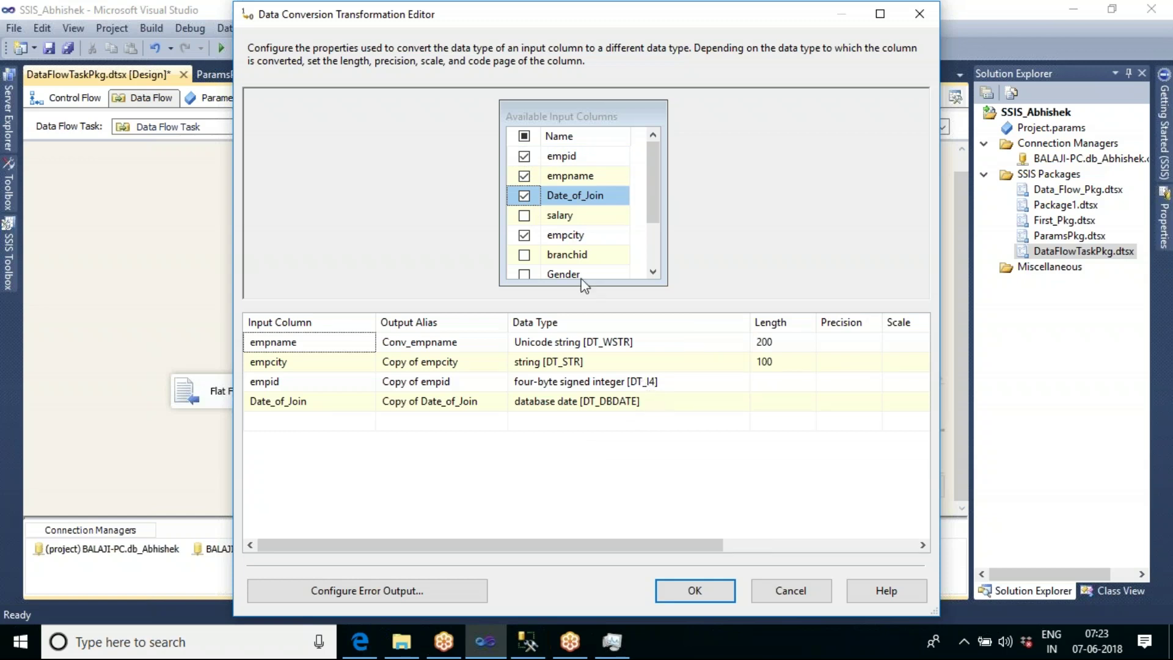
{"action": "left_click", "coordinate": [524, 157]}
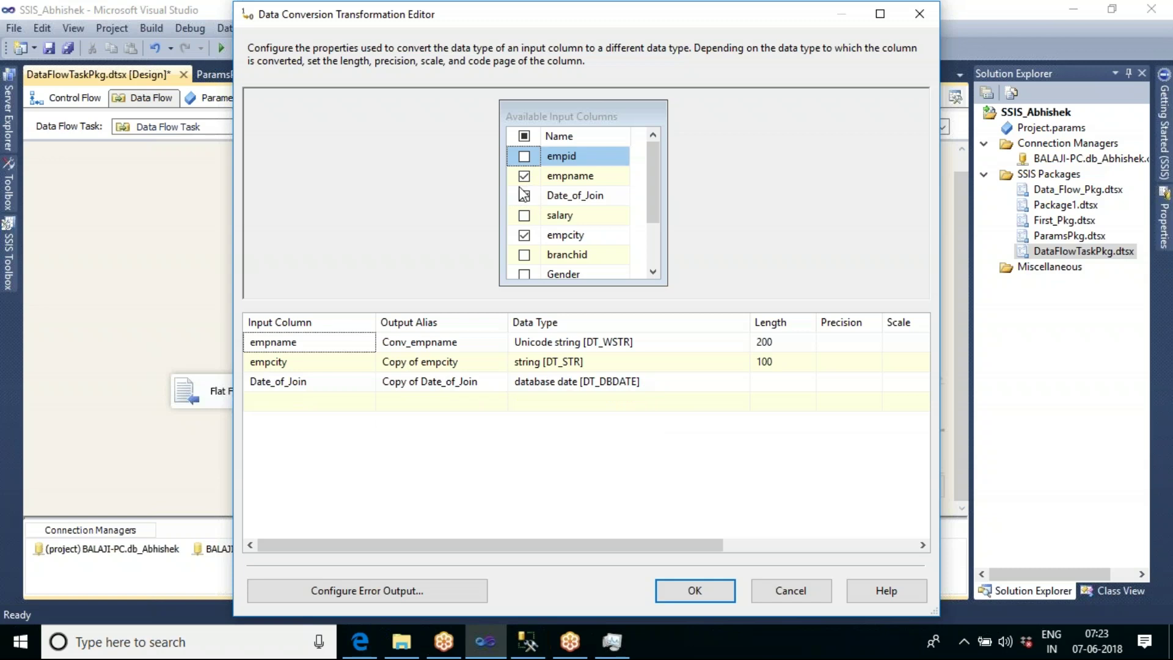
{"action": "left_click", "coordinate": [524, 195]}
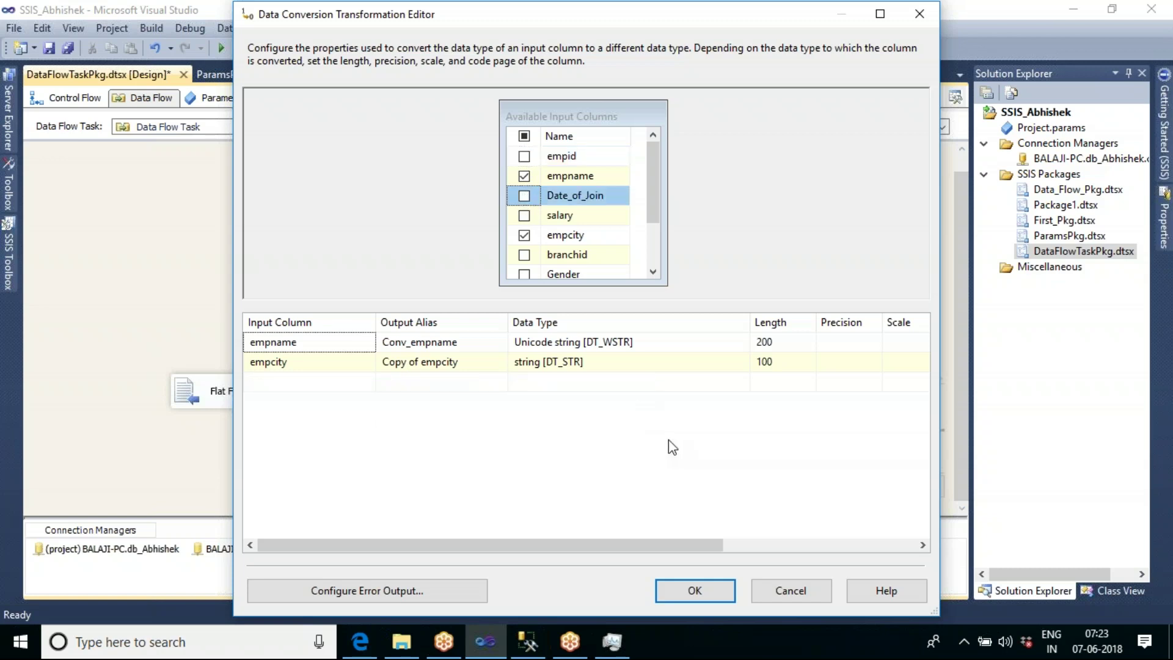
Set the data type of the converted empcity column to Unicode string [DT_WSTR].
{"action": "left_click", "coordinate": [678, 364]}
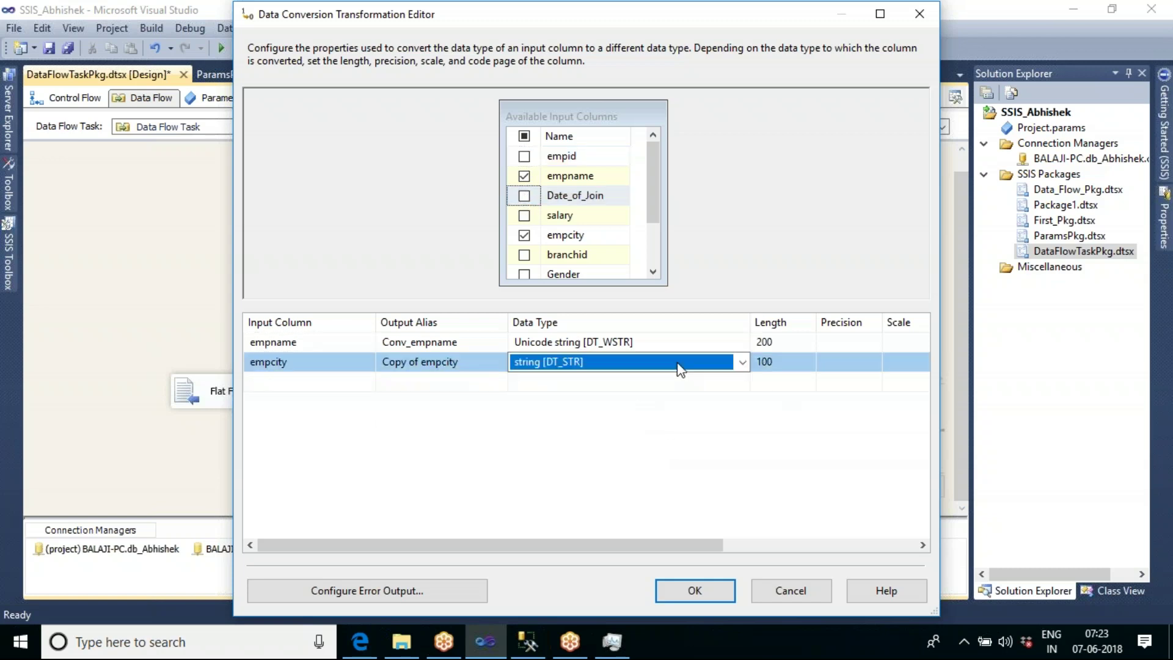
{"action": "left_click", "coordinate": [741, 363]}
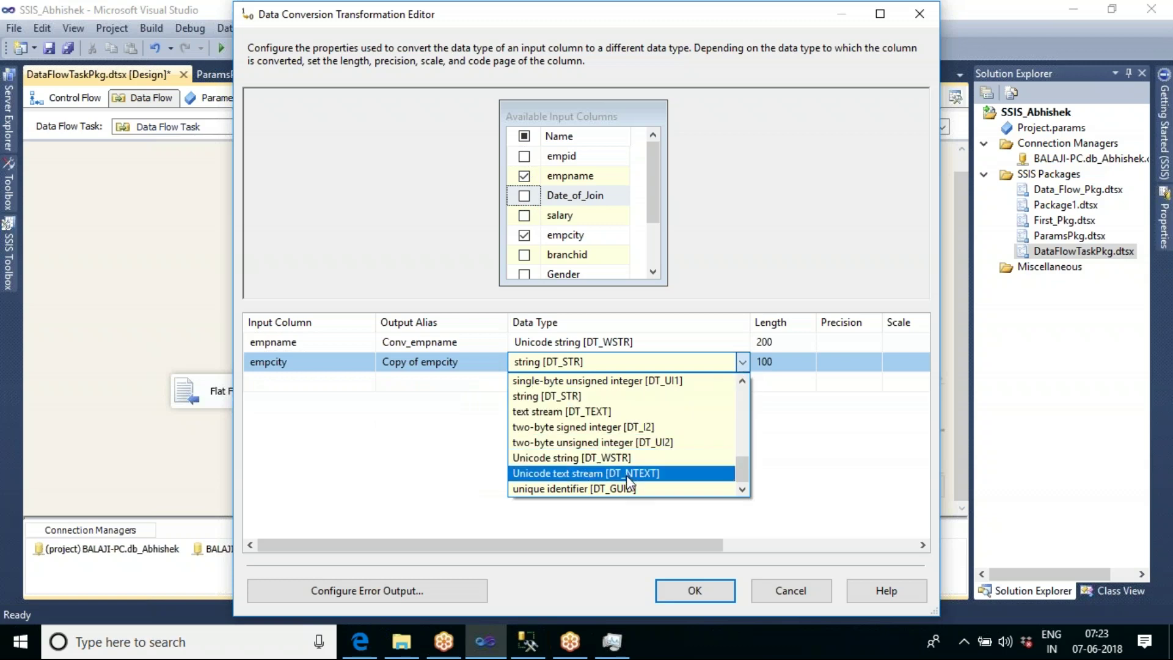
{"action": "left_click", "coordinate": [618, 459]}
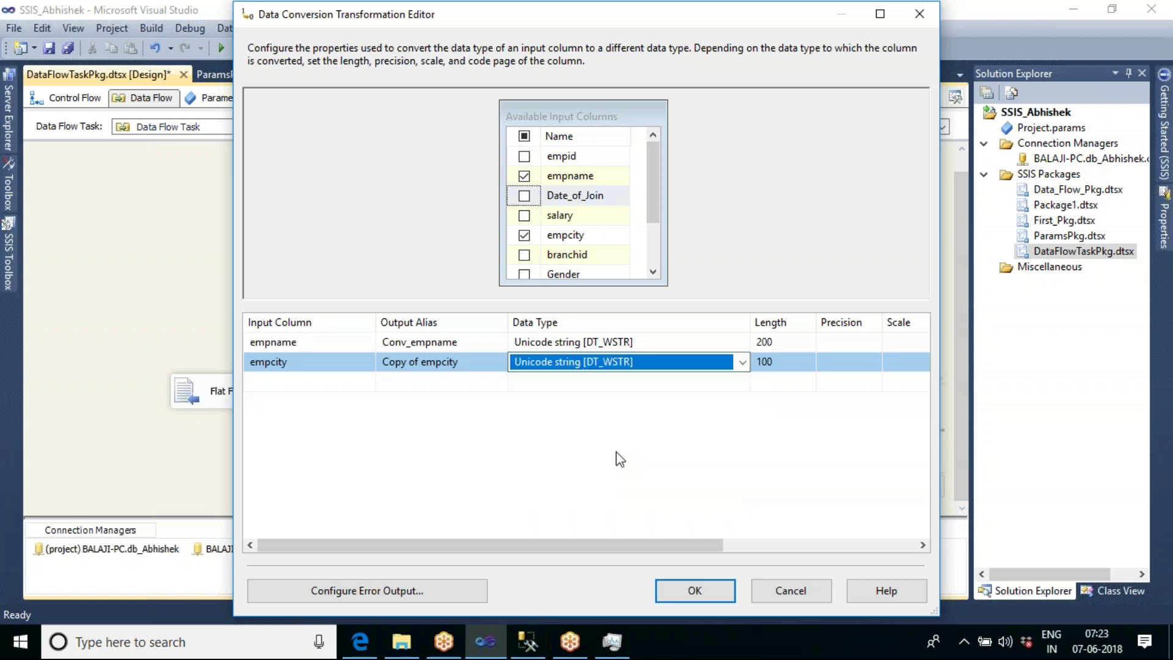
Add the Gender column to the Data Conversion and set its data type to Unicode string [DT_WSTR].
{"action": "left_click", "coordinate": [655, 276]}
{"action": "left_click", "coordinate": [655, 276]}
{"action": "left_click", "coordinate": [523, 215]}
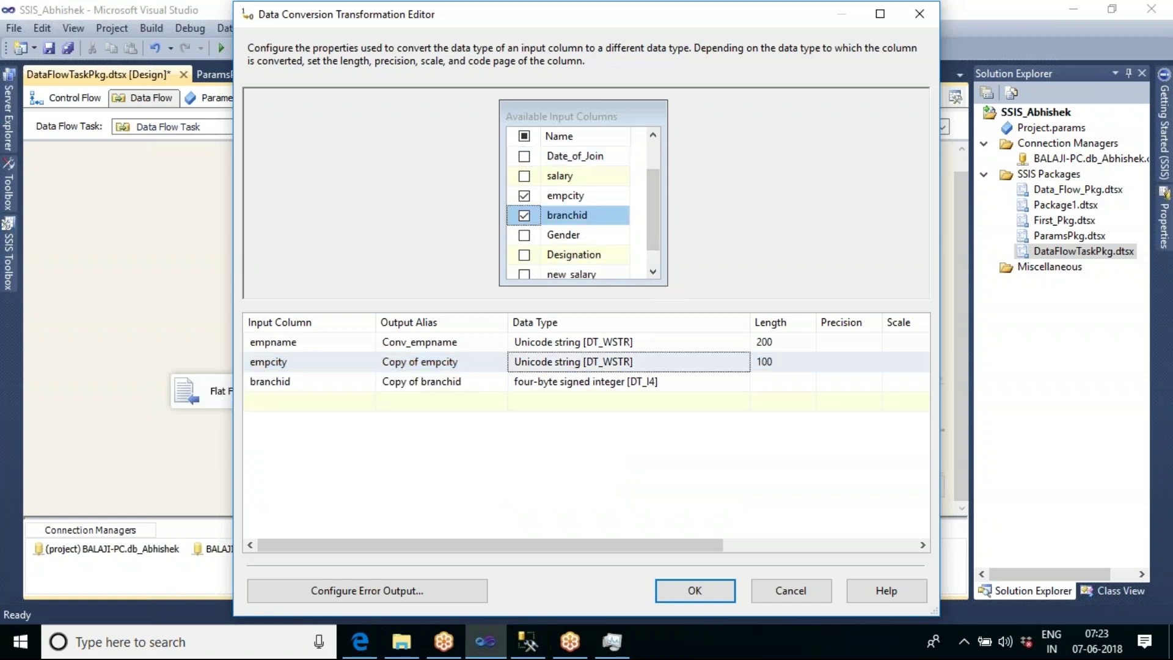
{"action": "left_click", "coordinate": [523, 215]}
{"action": "left_click", "coordinate": [523, 235]}
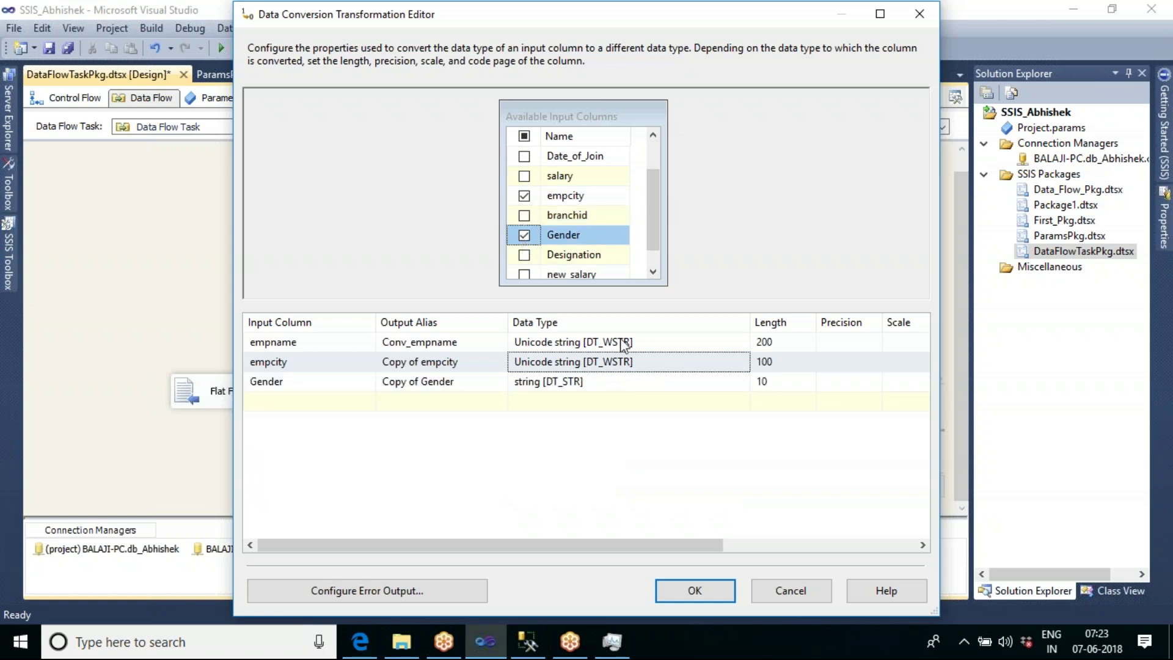
{"action": "left_click", "coordinate": [697, 382]}
{"action": "left_click", "coordinate": [742, 382]}
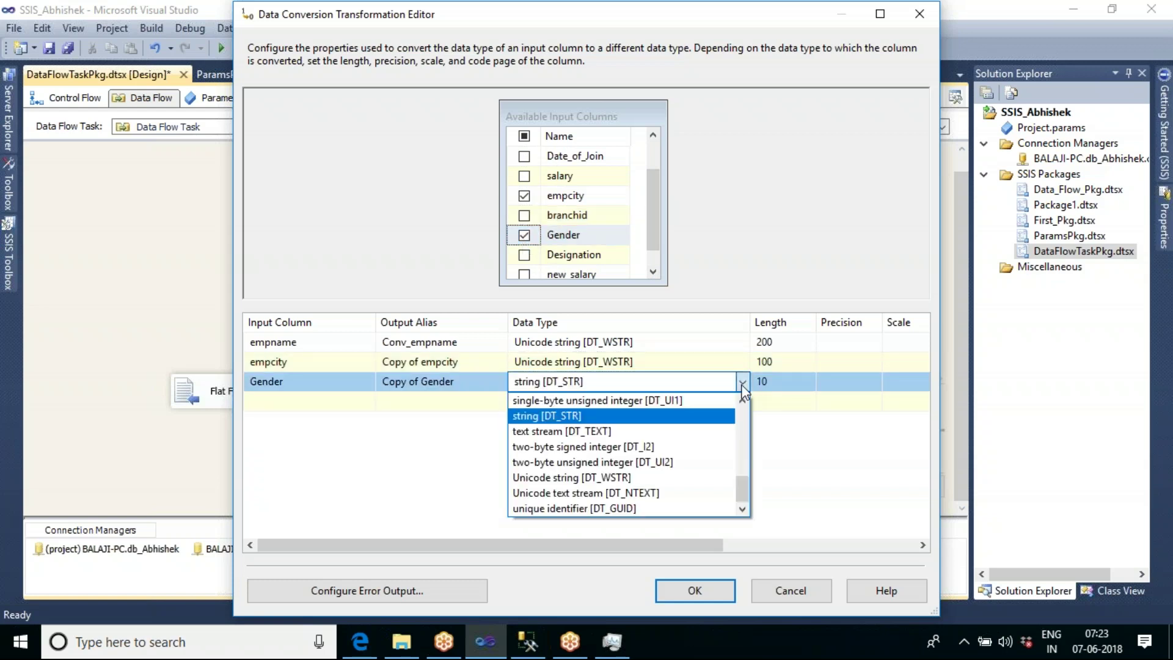
{"action": "left_click", "coordinate": [641, 477]}
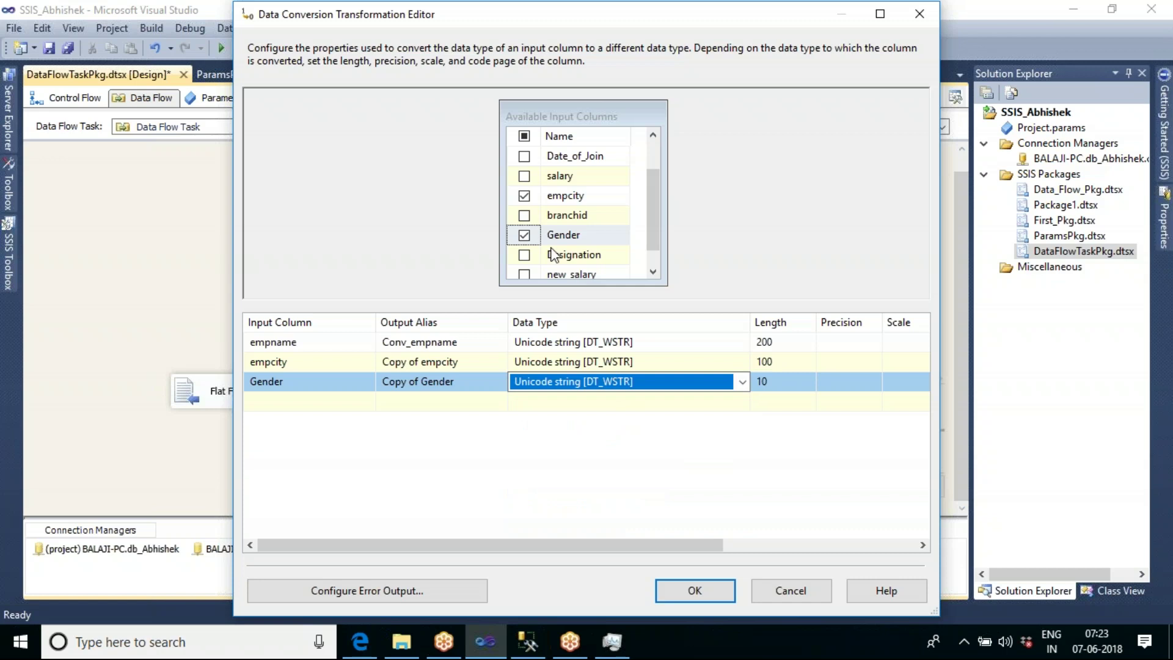
Add the Designation column to the Data Conversion and set its data type to Unicode string [DT_WSTR].
{"action": "left_click", "coordinate": [523, 254]}
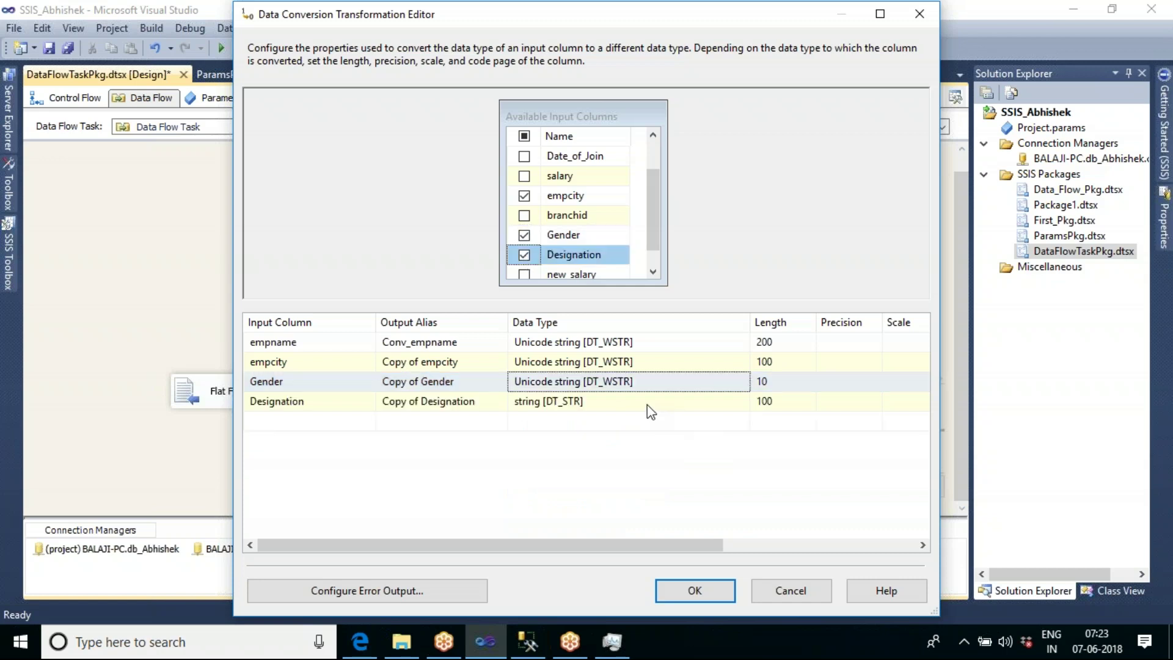
{"action": "left_click", "coordinate": [648, 401]}
{"action": "left_click", "coordinate": [741, 403]}
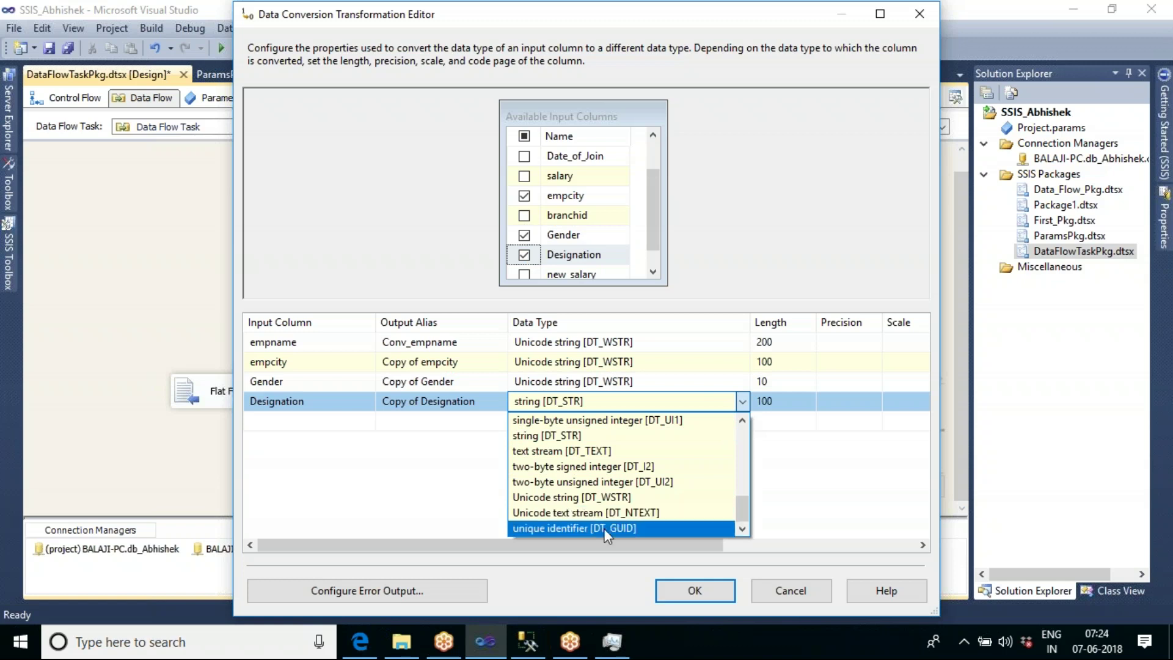
{"action": "left_click", "coordinate": [588, 504]}
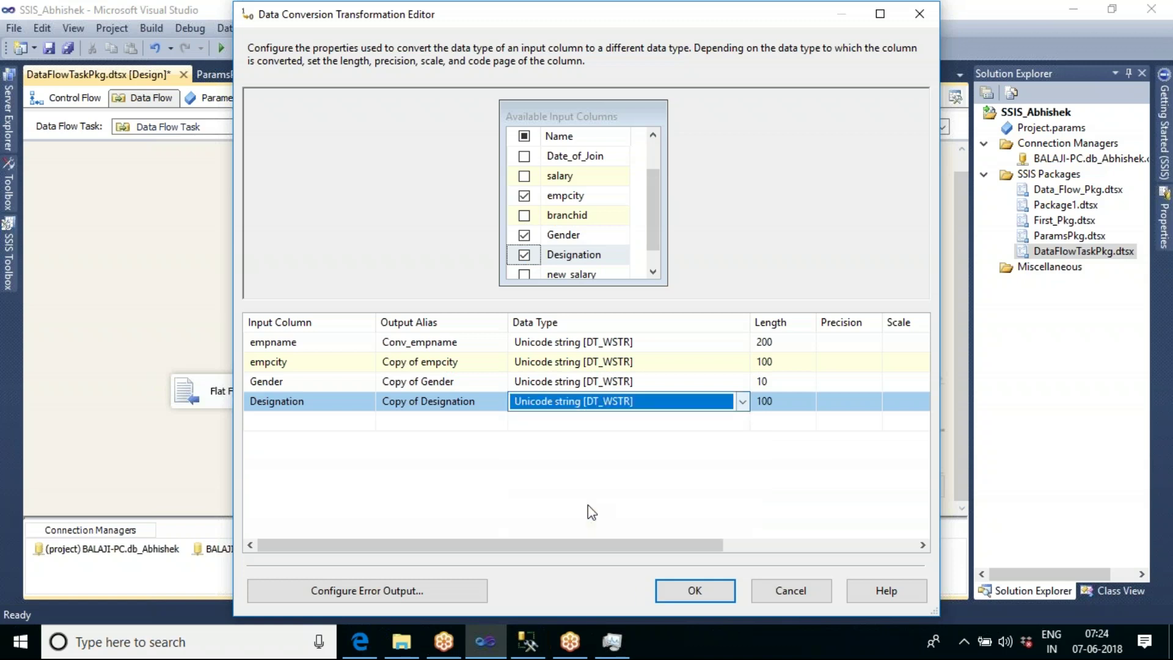
{"action": "left_click", "coordinate": [656, 270]}
{"action": "left_click", "coordinate": [524, 255]}
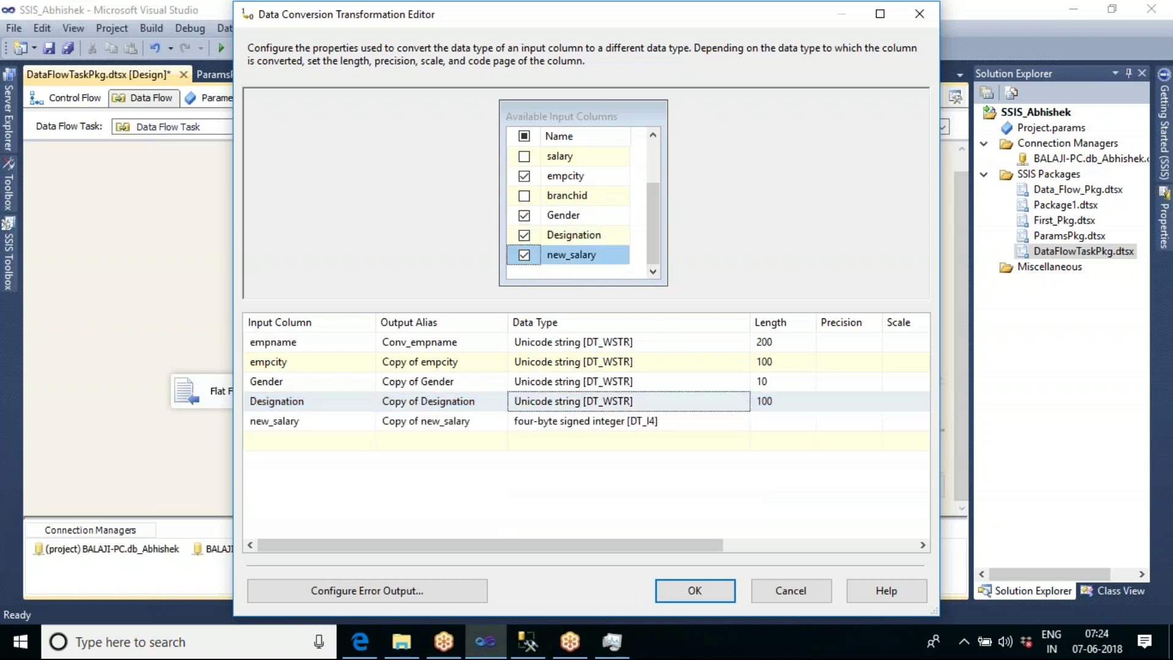
{"action": "left_click", "coordinate": [524, 255]}
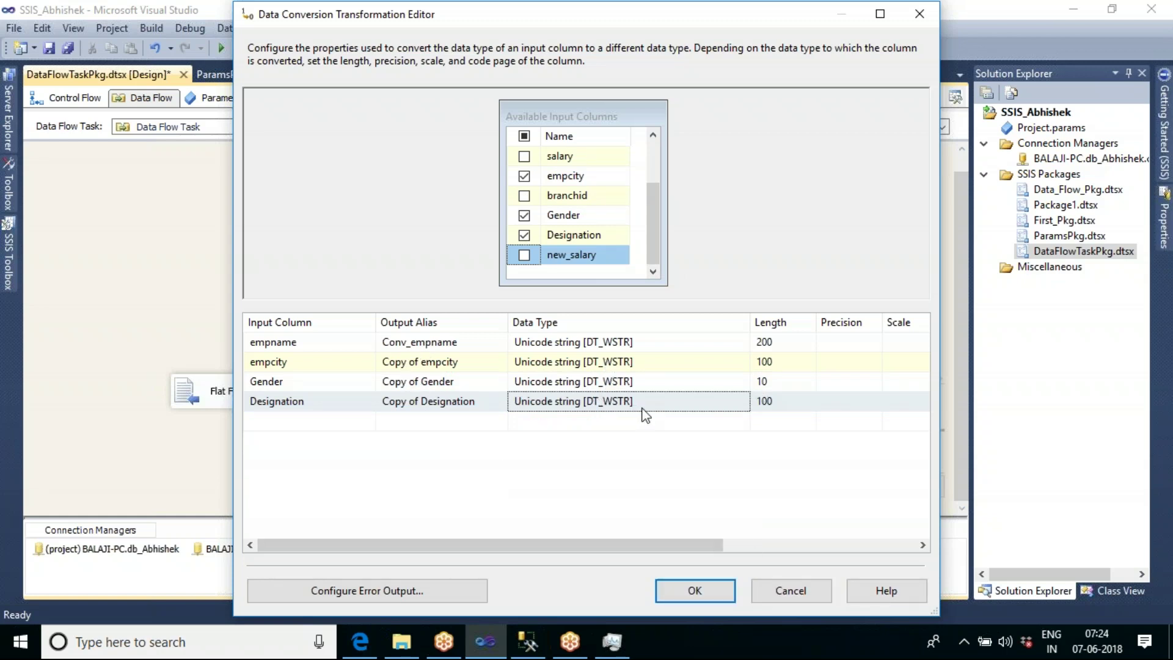
{"action": "left_click_drag", "start_coordinate": [695, 544], "coordinate": [599, 578]}
Change the output alias of the converted empcity column to Conv_empcity.
{"action": "left_click", "coordinate": [433, 366]}
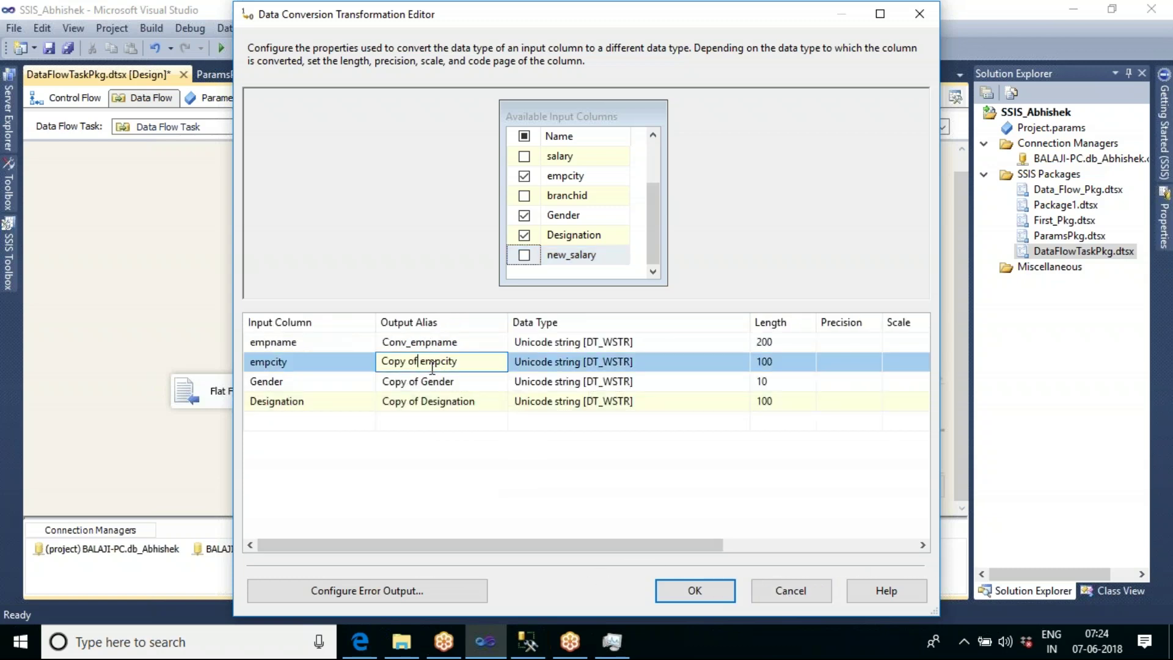
{"action": "key", "text": "BackSpace"}
{"action": "key", "text": "BackSpace"}
{"action": "key", "text": "BackSpace"}
{"action": "key", "text": "BackSpace"}
{"action": "key", "text": "BackSpace"}
{"action": "key", "text": "BackSpace"}
{"action": "type", "text": "onv_"}
{"action": "key", "text": "Delete"}
Change the output alias of the converted Gender column to Conv_Gender.
{"action": "left_click", "coordinate": [453, 382]}
{"action": "key", "text": "BackSpace"}
{"action": "key", "text": "BackSpace"}
{"action": "key", "text": "BackSpace"}
{"action": "key", "text": "BackSpace"}
{"action": "key", "text": "BackSpace"}
{"action": "key", "text": "BackSpace"}
{"action": "type", "text": "nv"}
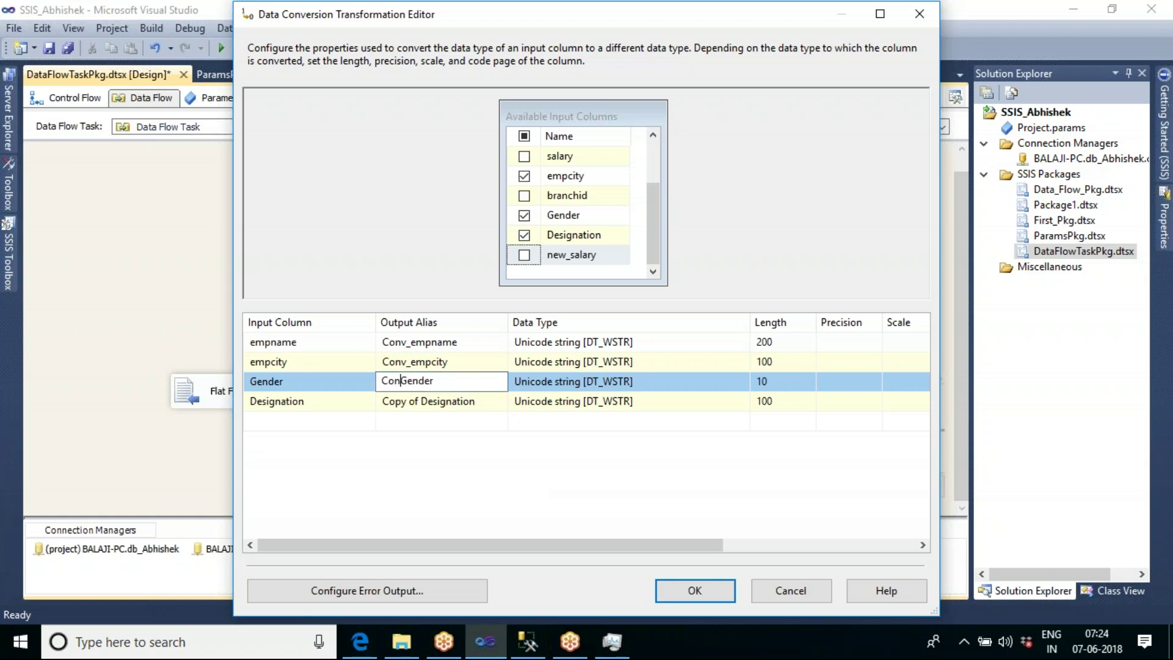
{"action": "type", "text": "_"}
Change the converted Designation column's output alias to Conv_Designation and apply the Data Conversion settings.
{"action": "left_click", "coordinate": [421, 402]}
{"action": "key", "text": "BackSpace"}
{"action": "key", "text": "BackSpace"}
{"action": "key", "text": "BackSpace"}
{"action": "key", "text": "BackSpace"}
{"action": "key", "text": "BackSpace"}
{"action": "key", "text": "BackSpace"}
{"action": "type", "text": "nv"}
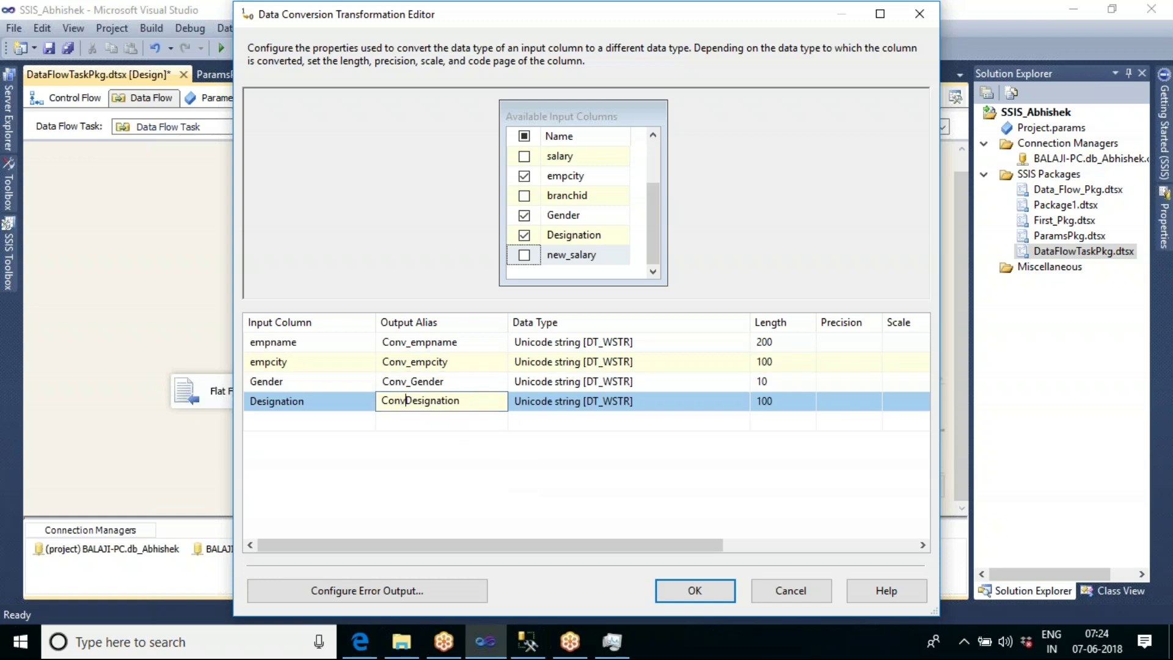
{"action": "type", "text": "_"}
{"action": "left_click", "coordinate": [690, 592]}
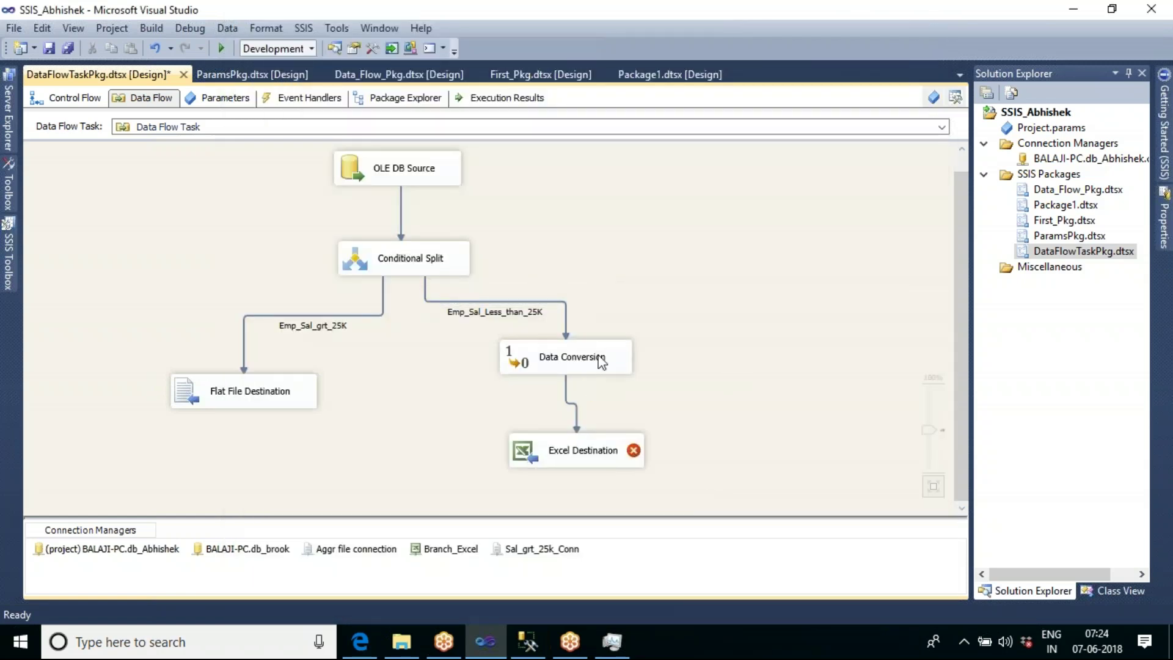
In the Excel Destination's column mappings, map Conv_empcity to the empcity destination column.
{"action": "double_click", "coordinate": [571, 452]}
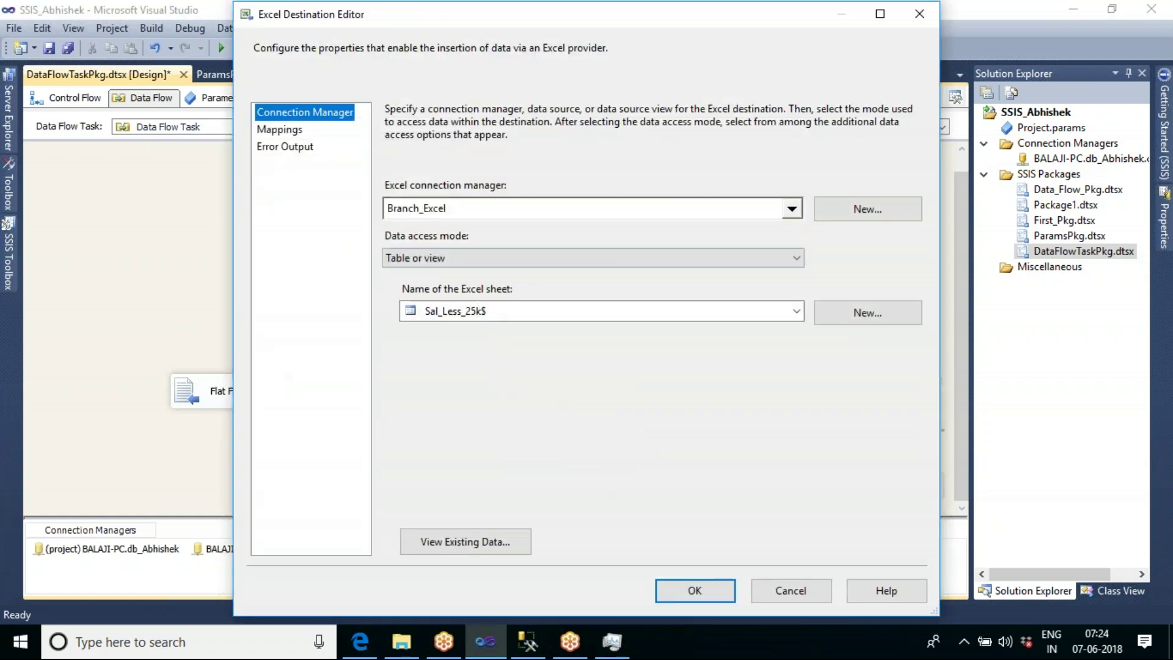
{"action": "left_click", "coordinate": [289, 131]}
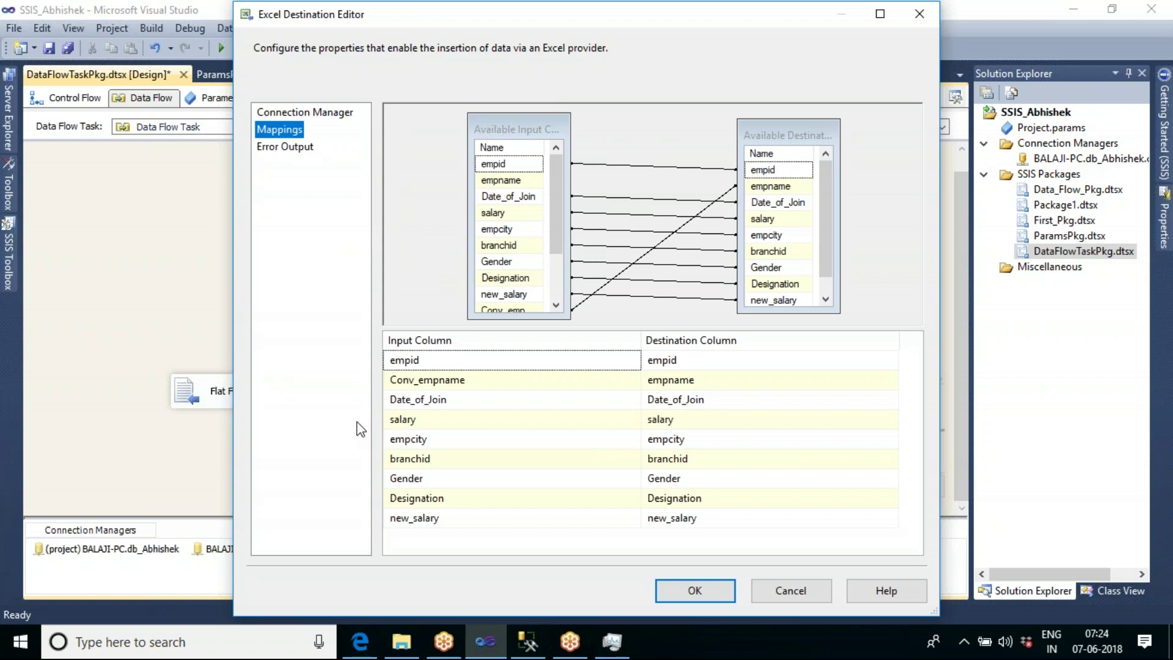
{"action": "left_click", "coordinate": [483, 439]}
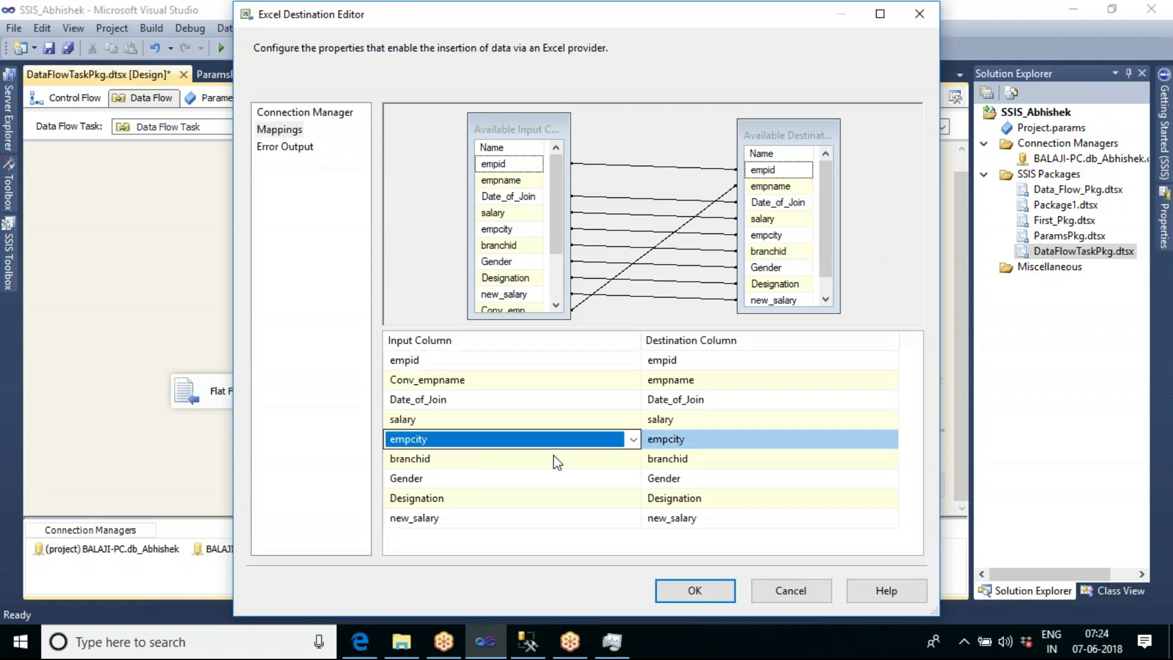
{"action": "left_click", "coordinate": [633, 439]}
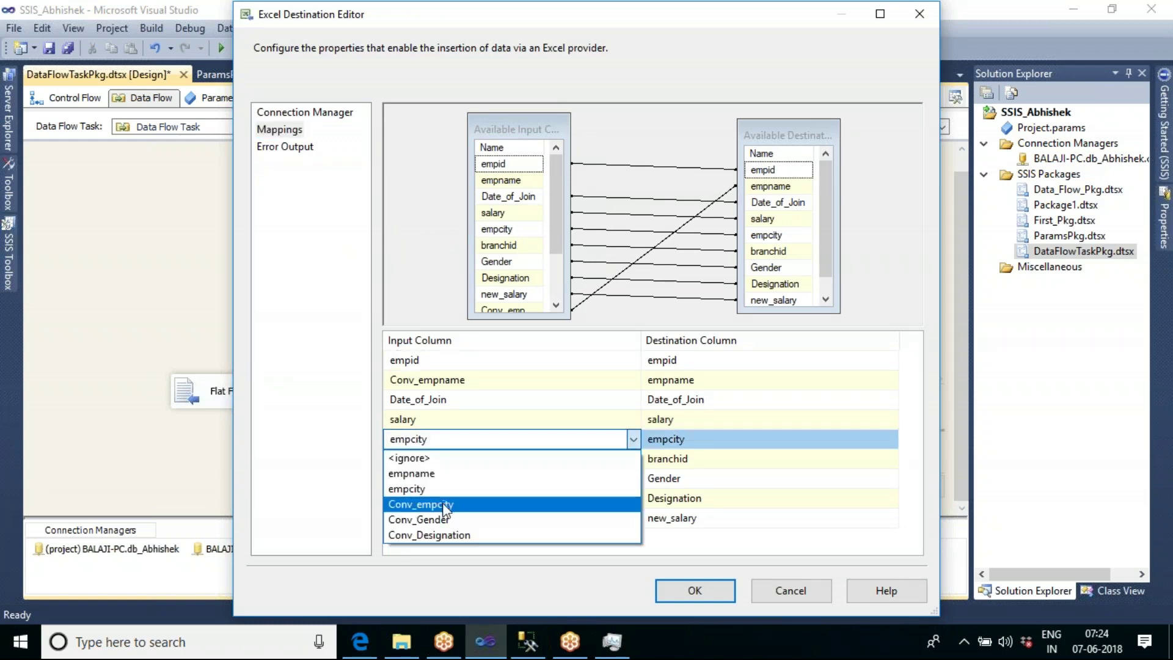
{"action": "left_click", "coordinate": [444, 505]}
Map Conv_Gender to Gender and Conv_Designation to Designation, and apply the Excel Destination settings.
{"action": "left_click", "coordinate": [464, 479]}
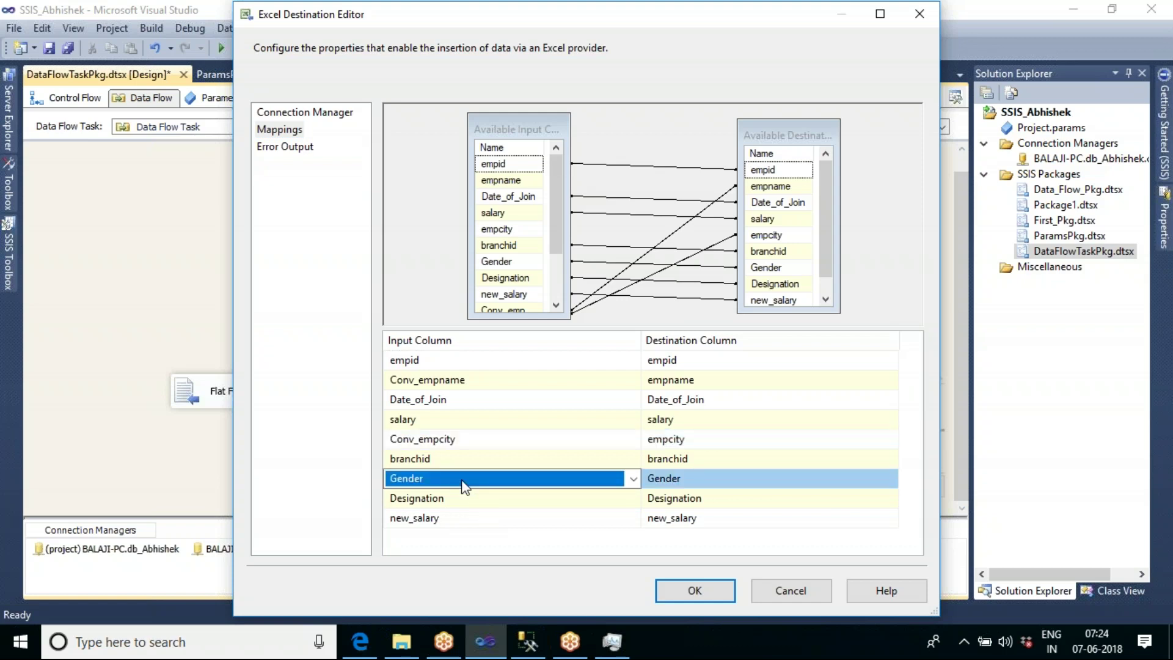
{"action": "left_click", "coordinate": [633, 478]}
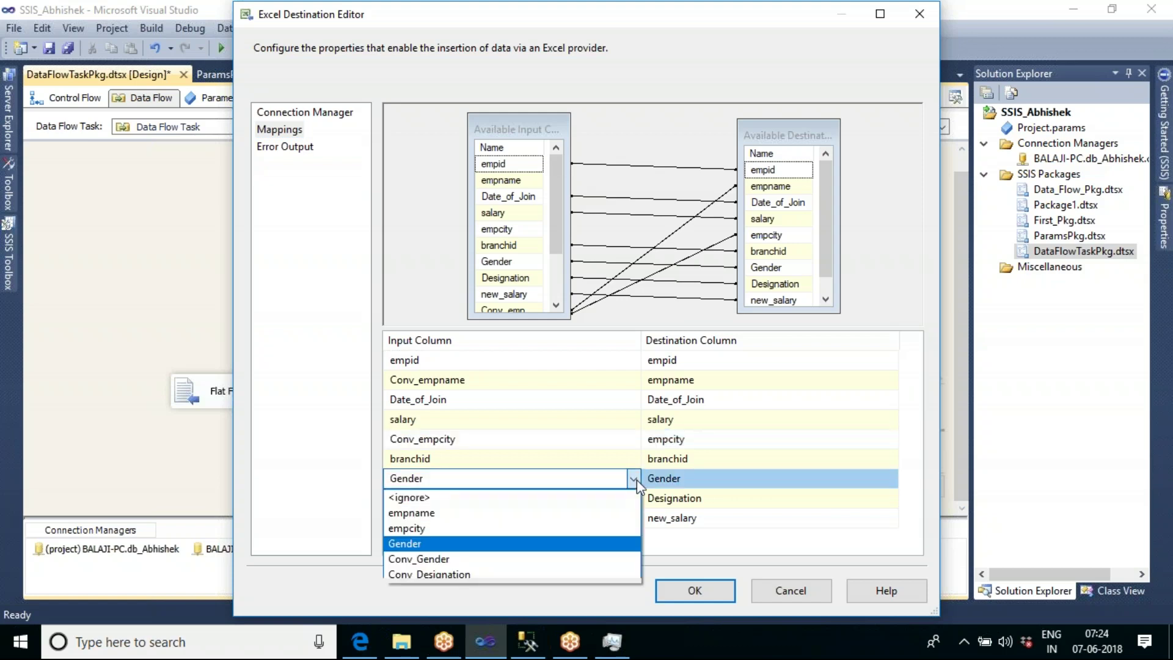
{"action": "left_click", "coordinate": [457, 557]}
{"action": "left_click", "coordinate": [448, 500]}
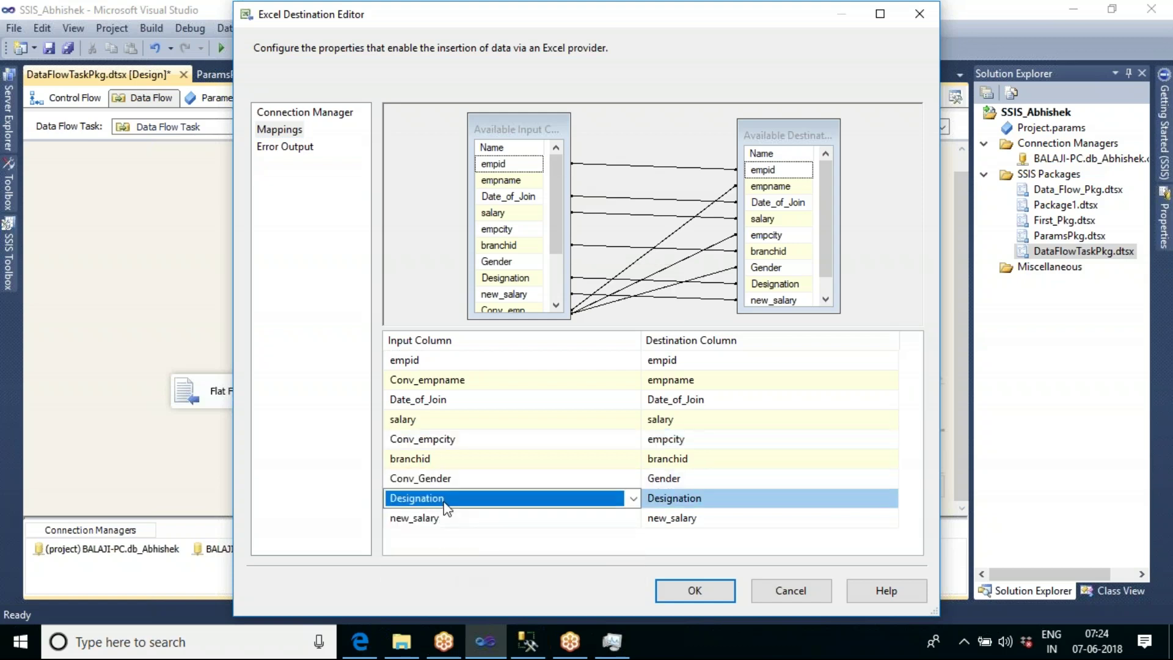
{"action": "left_click", "coordinate": [634, 498]}
{"action": "left_click", "coordinate": [461, 593]}
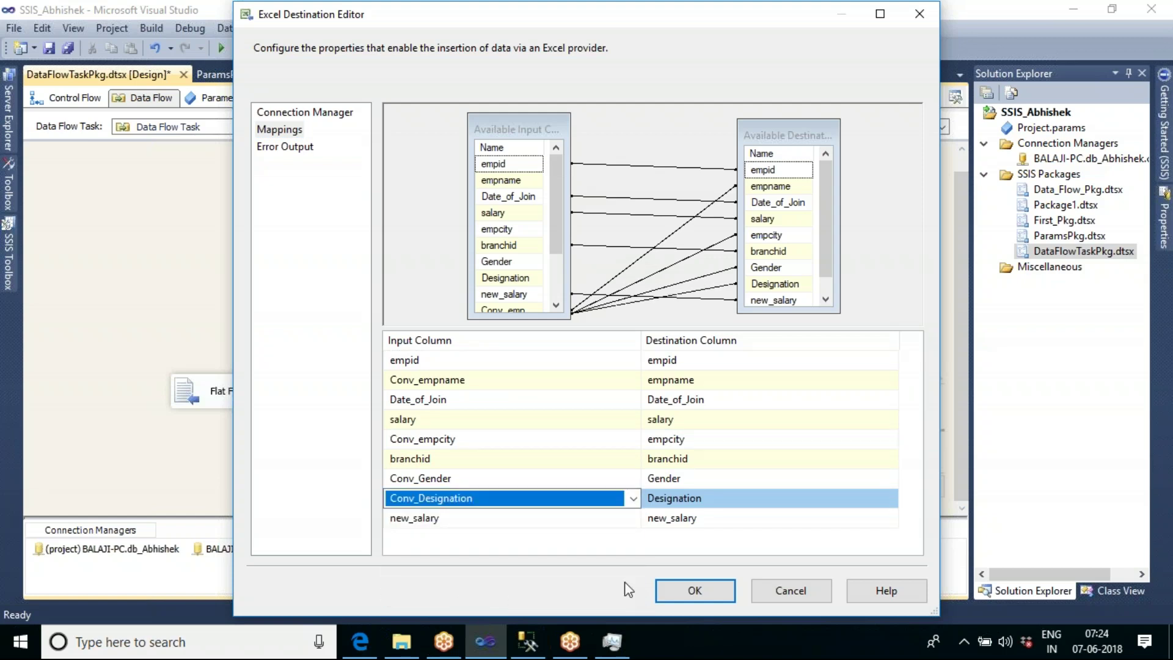
{"action": "left_click", "coordinate": [691, 591]}
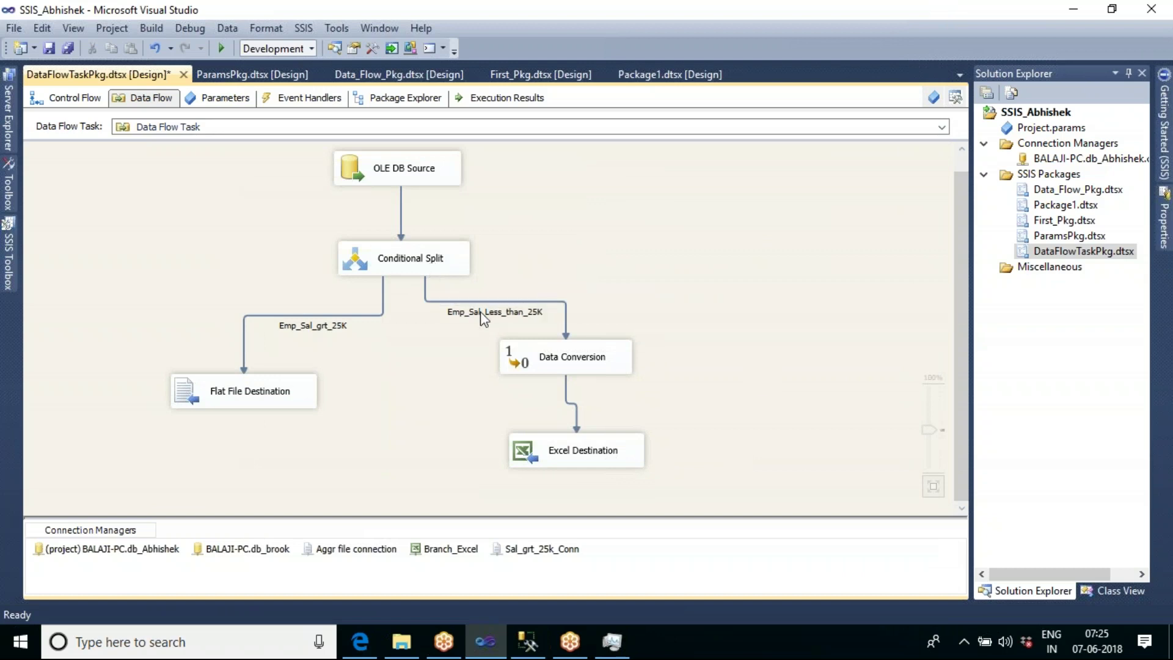
Examine the column metadata of the Emp_Sal_Less_than_25K path between the Conditional Split and the Data Conversion.
{"action": "double_click", "coordinate": [441, 302]}
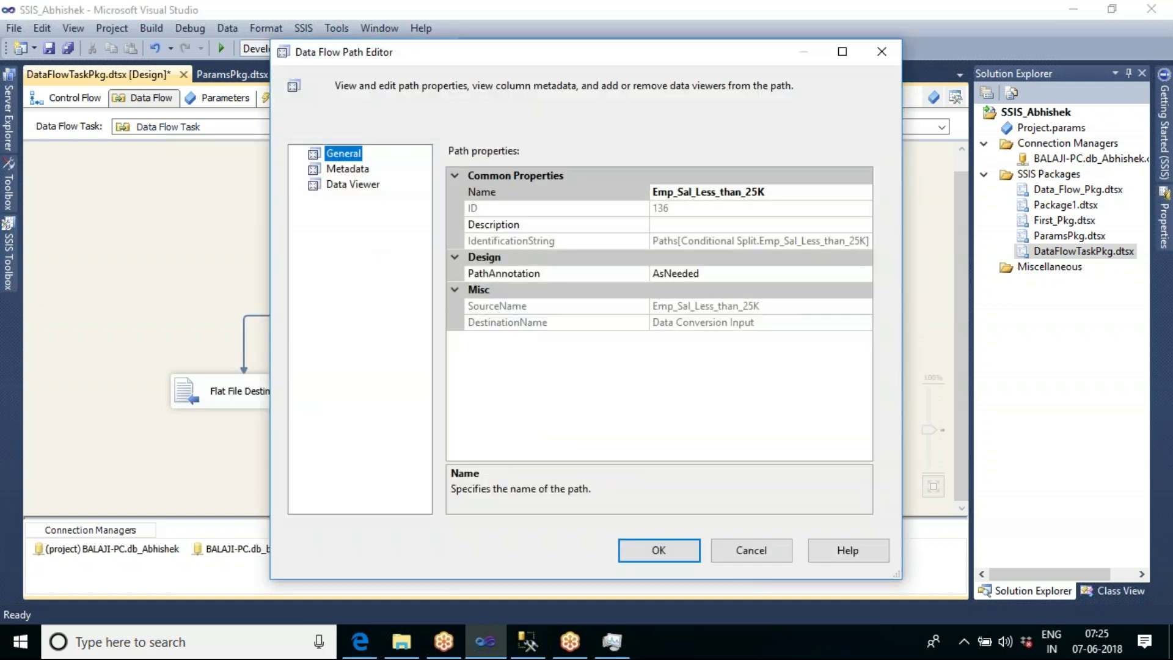
{"action": "left_click", "coordinate": [348, 174]}
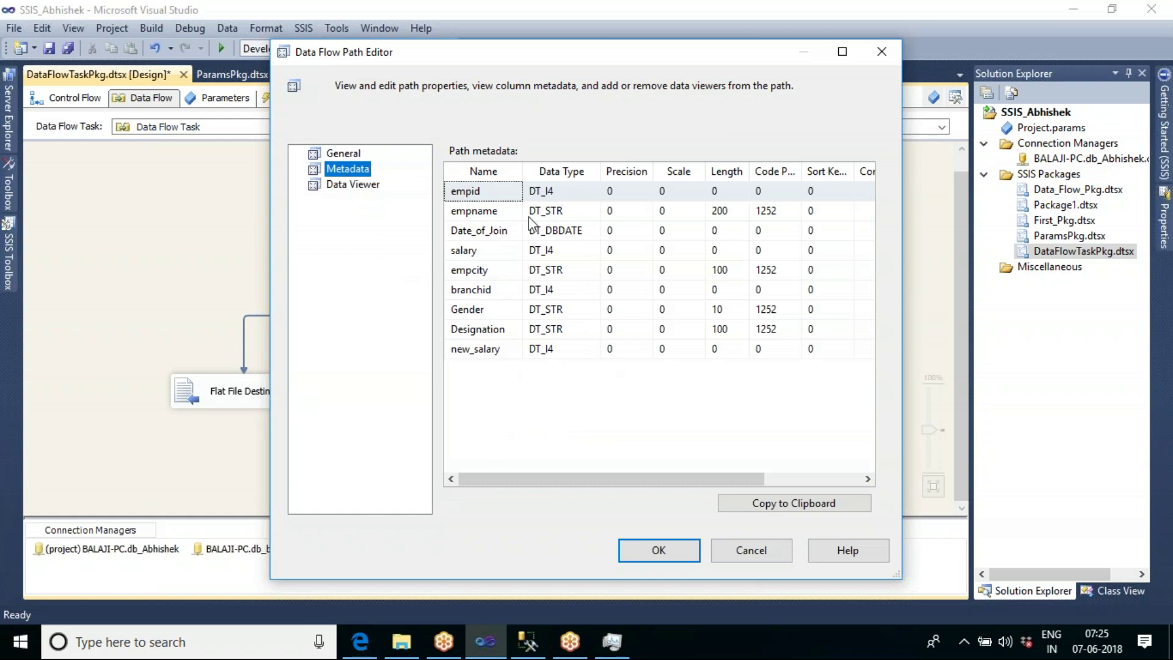
Check the data types of empname, empcity, Gender, Designation, empid and Date_of_Join in the path metadata, and close the path editor.
{"action": "left_click", "coordinate": [571, 217]}
{"action": "left_click", "coordinate": [492, 272]}
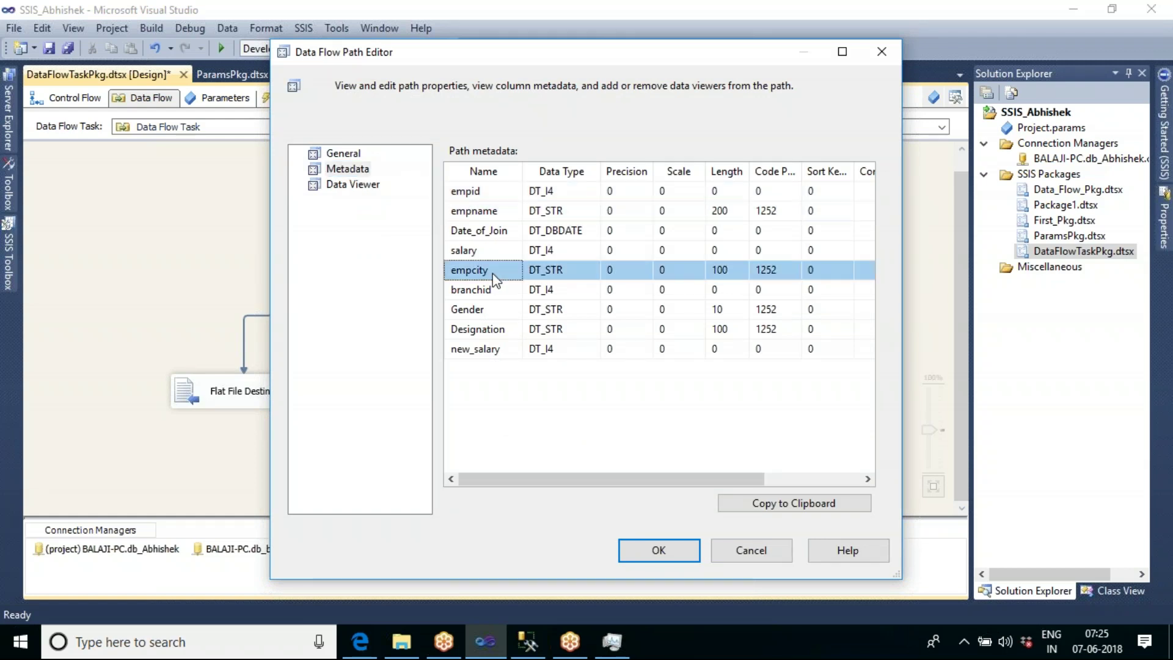
{"action": "left_click", "coordinate": [485, 313]}
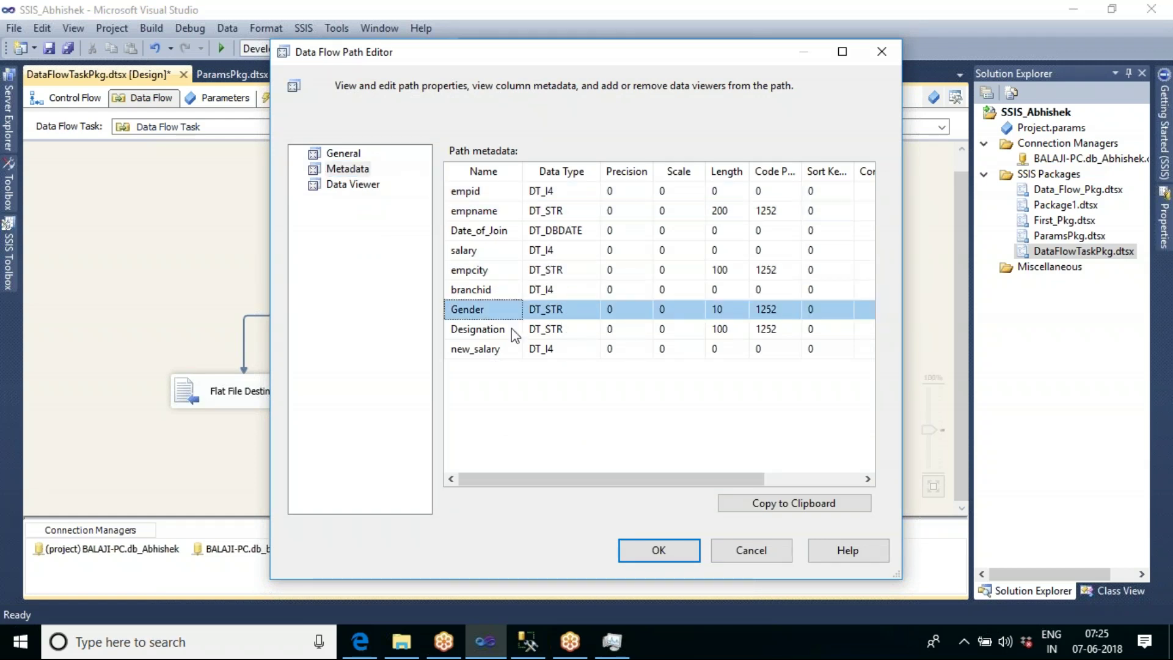
{"action": "left_click", "coordinate": [497, 331]}
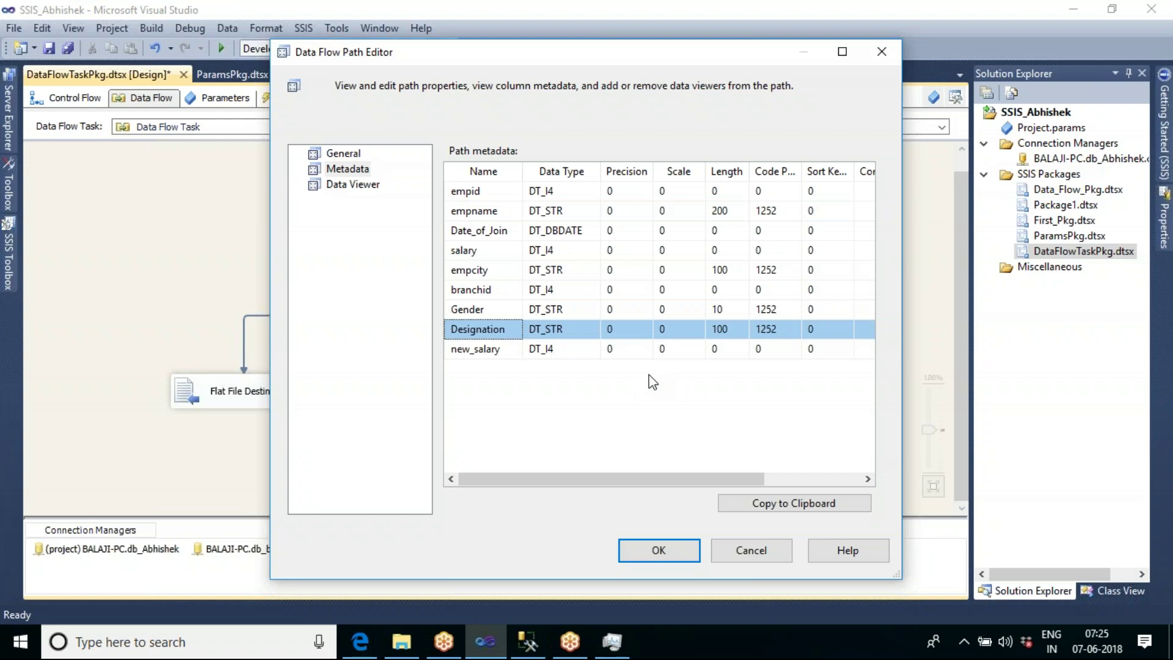
{"action": "left_click", "coordinate": [482, 190]}
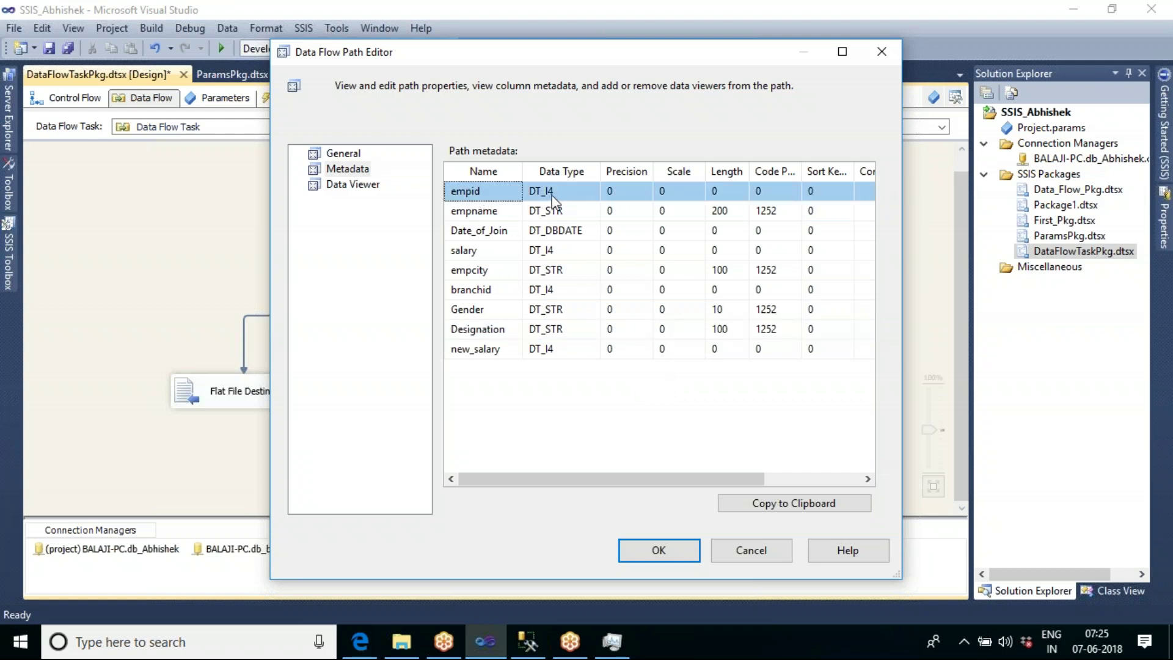
{"action": "left_click", "coordinate": [573, 232]}
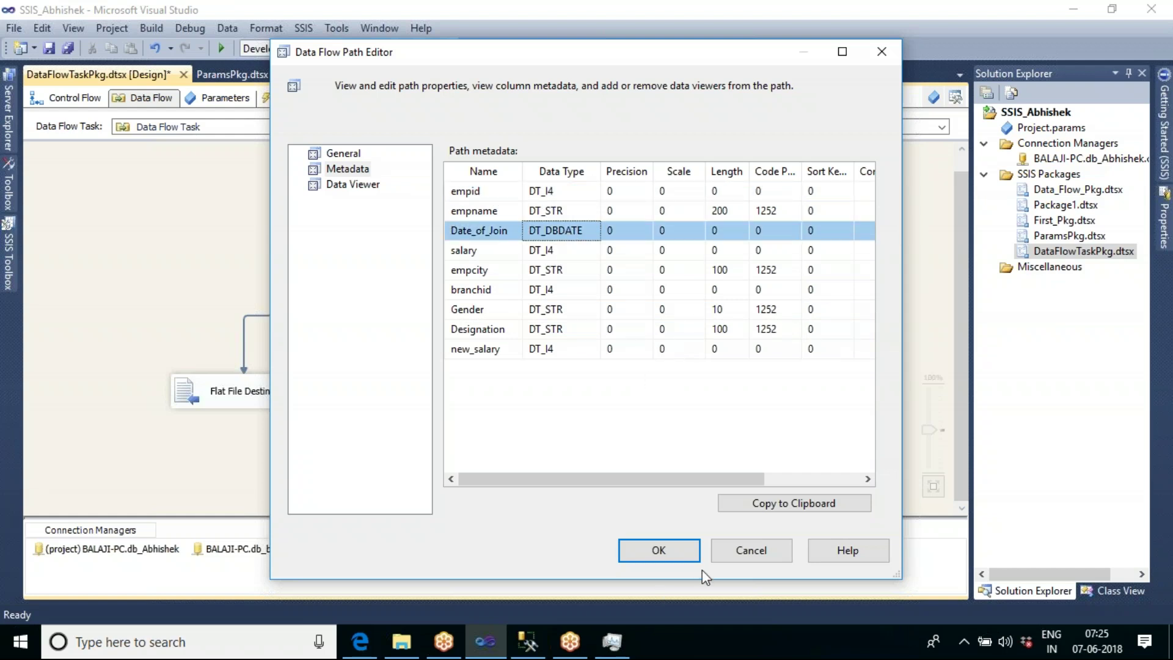
{"action": "left_click", "coordinate": [656, 552]}
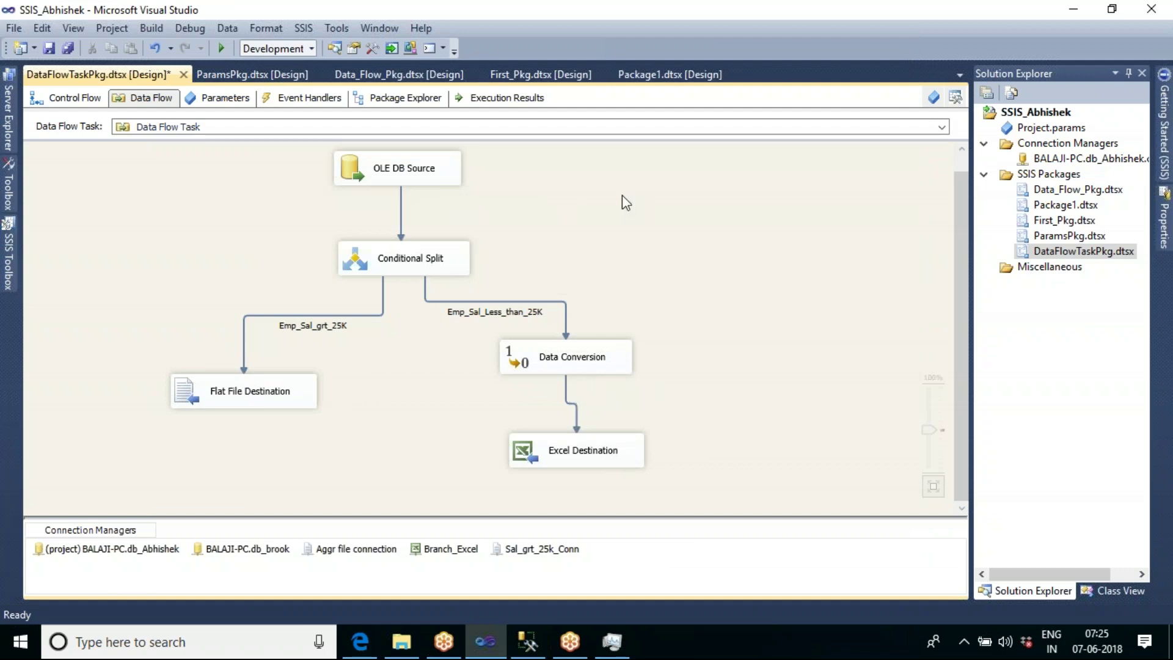
Review the Conditional Split's condition and default output, execute the Data Flow Task, and dismiss the phone backup and device notifications.
{"action": "double_click", "coordinate": [414, 269]}
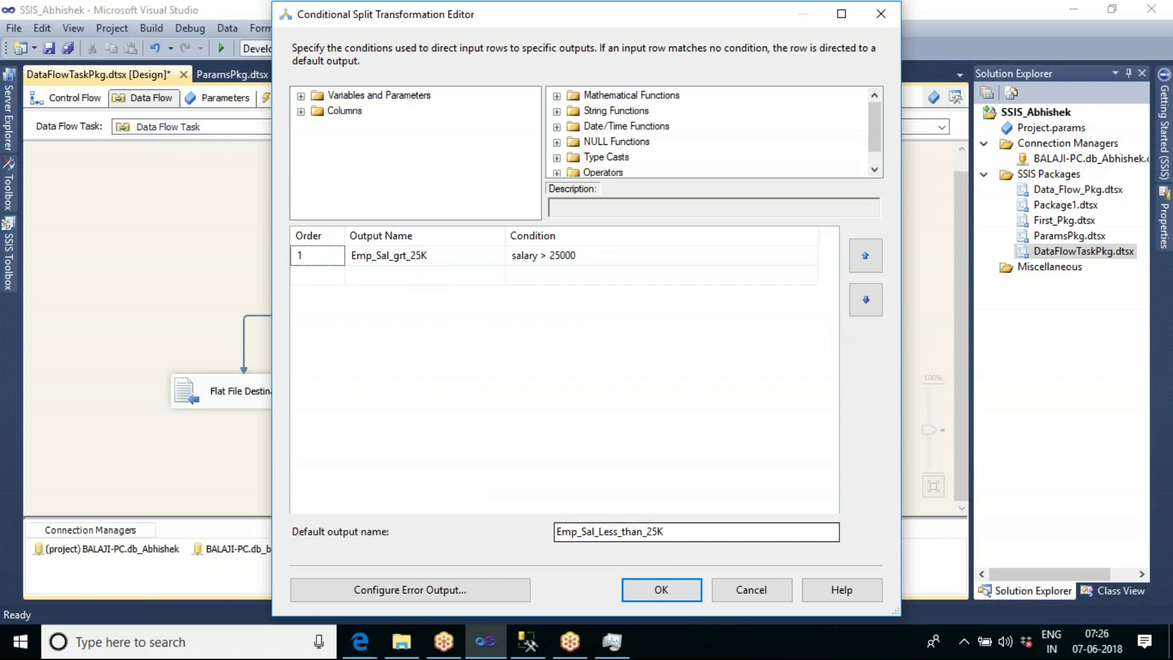
{"action": "left_click", "coordinate": [641, 591]}
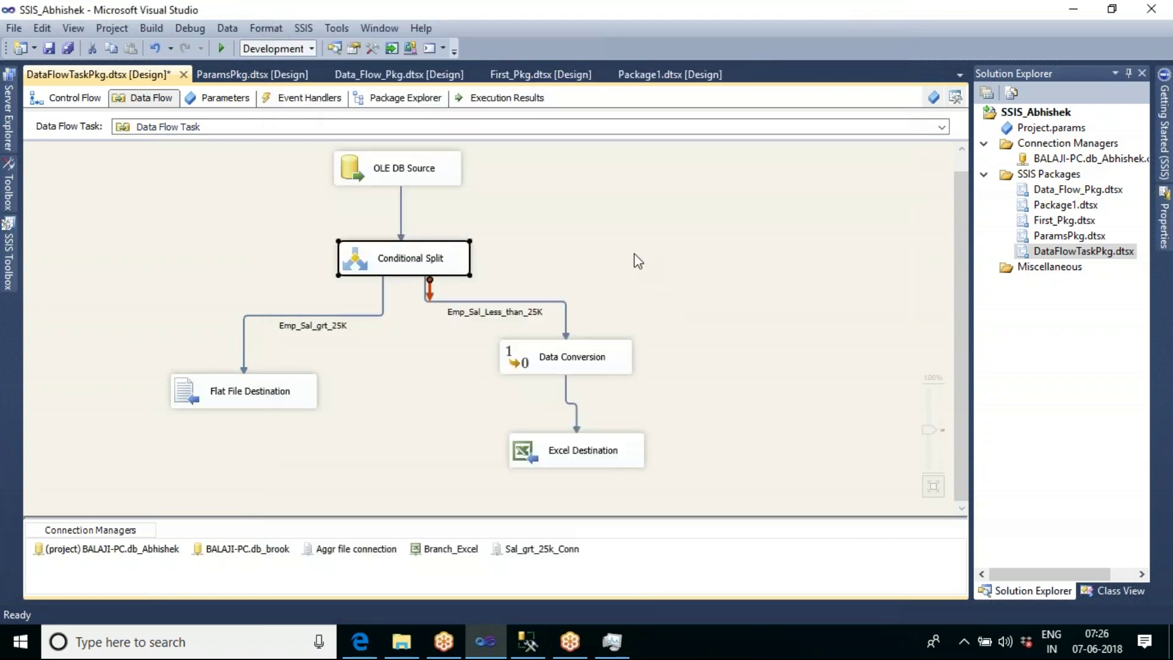
{"action": "right_click", "coordinate": [634, 254]}
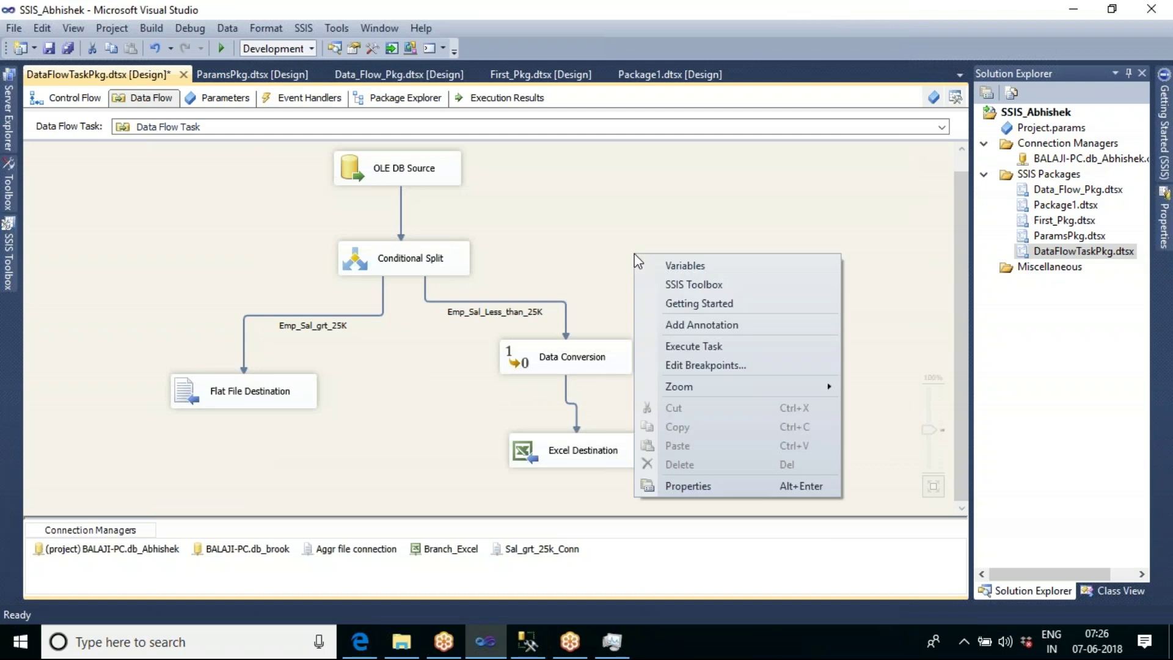
{"action": "left_click", "coordinate": [702, 350]}
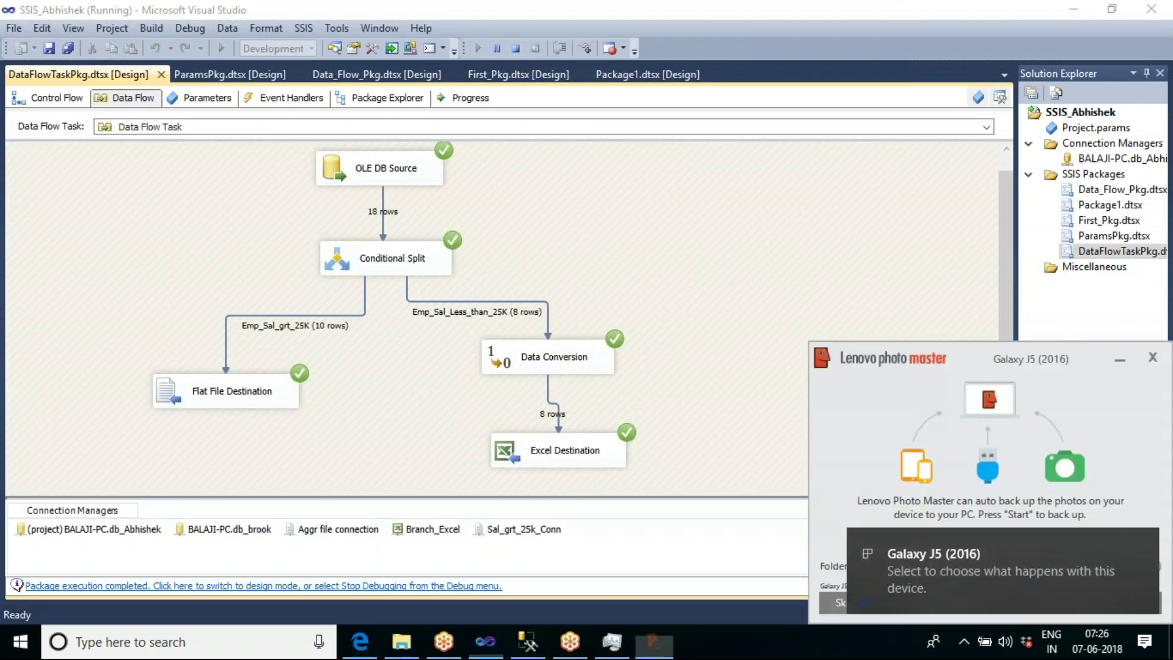
{"action": "left_click", "coordinate": [1153, 357]}
{"action": "left_click", "coordinate": [1147, 542]}
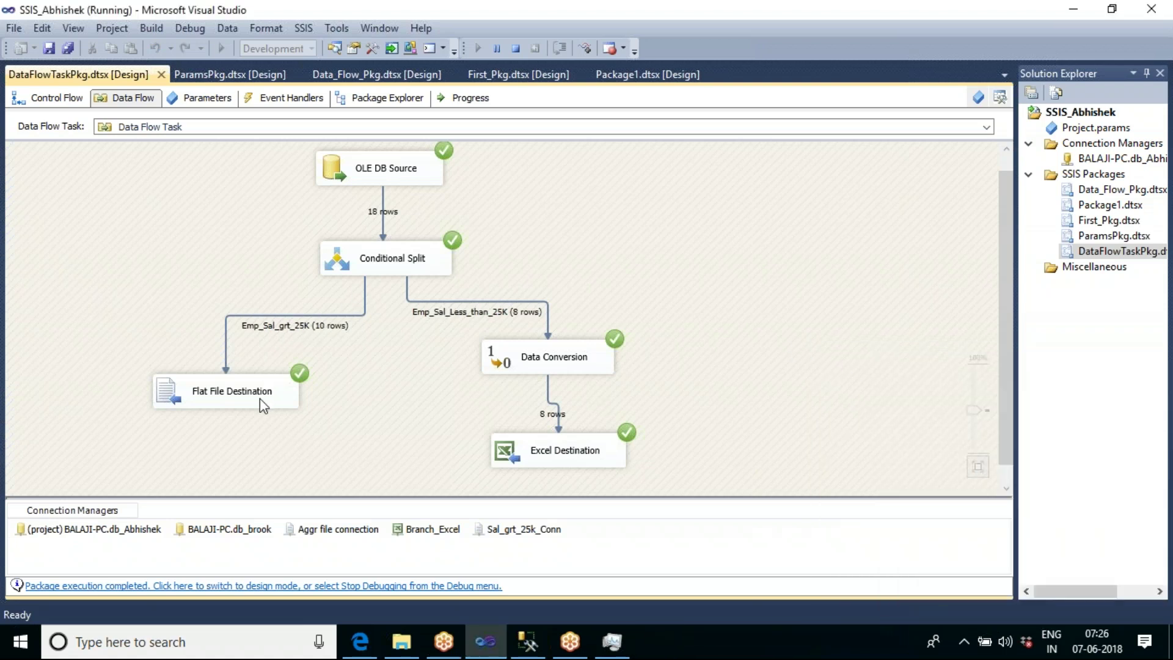
Compare the executed data flow's row counts with the salary>25000 query results in SQL Server Management Studio.
{"action": "left_click", "coordinate": [527, 641]}
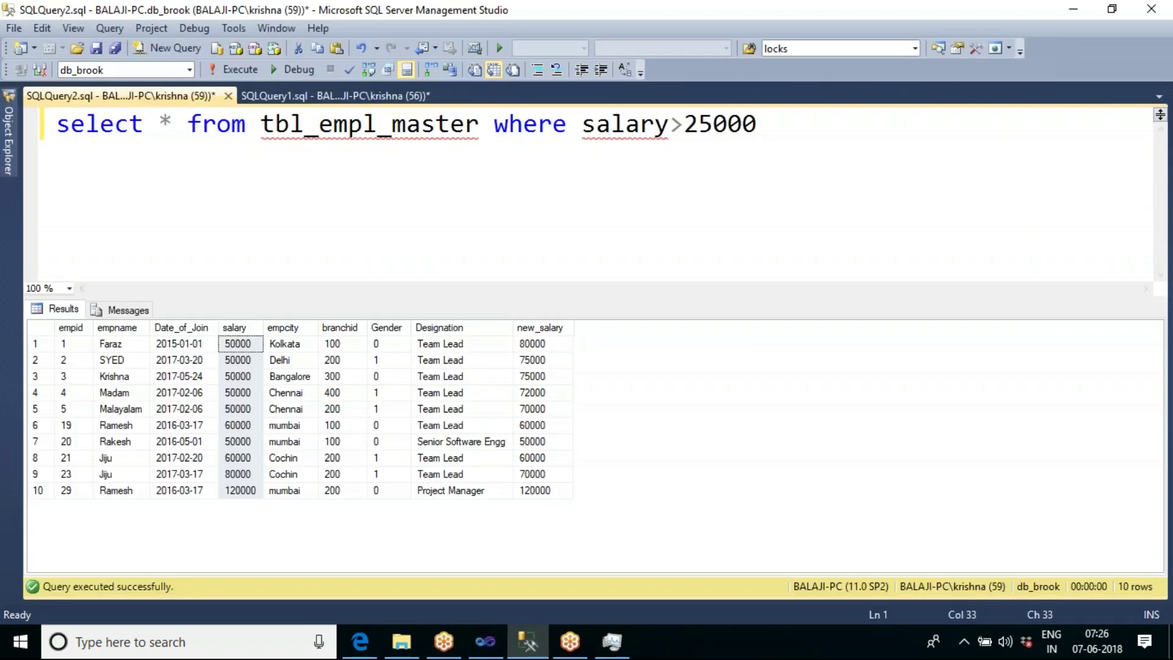
{"action": "left_click", "coordinate": [146, 642]}
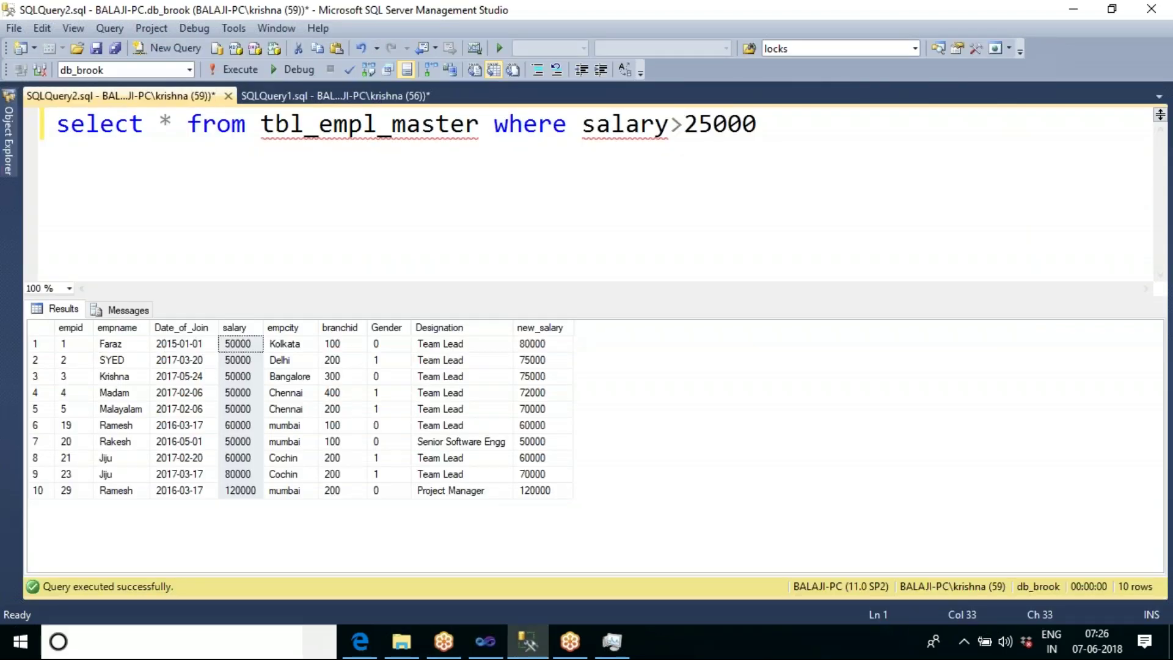
{"action": "left_click", "coordinate": [485, 641]}
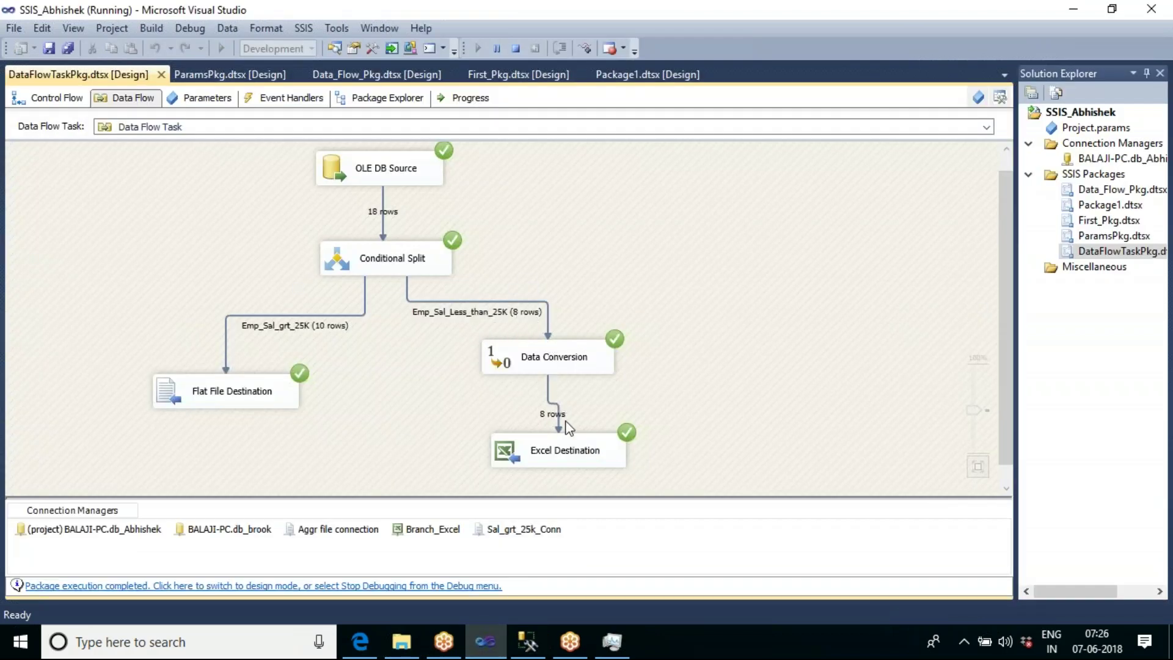
Open Emp_Sal_Grt_25K.txt from the SSIS_Shameek folder, examine all its columns through new_salary, and close the file.
{"action": "left_click", "coordinate": [402, 642]}
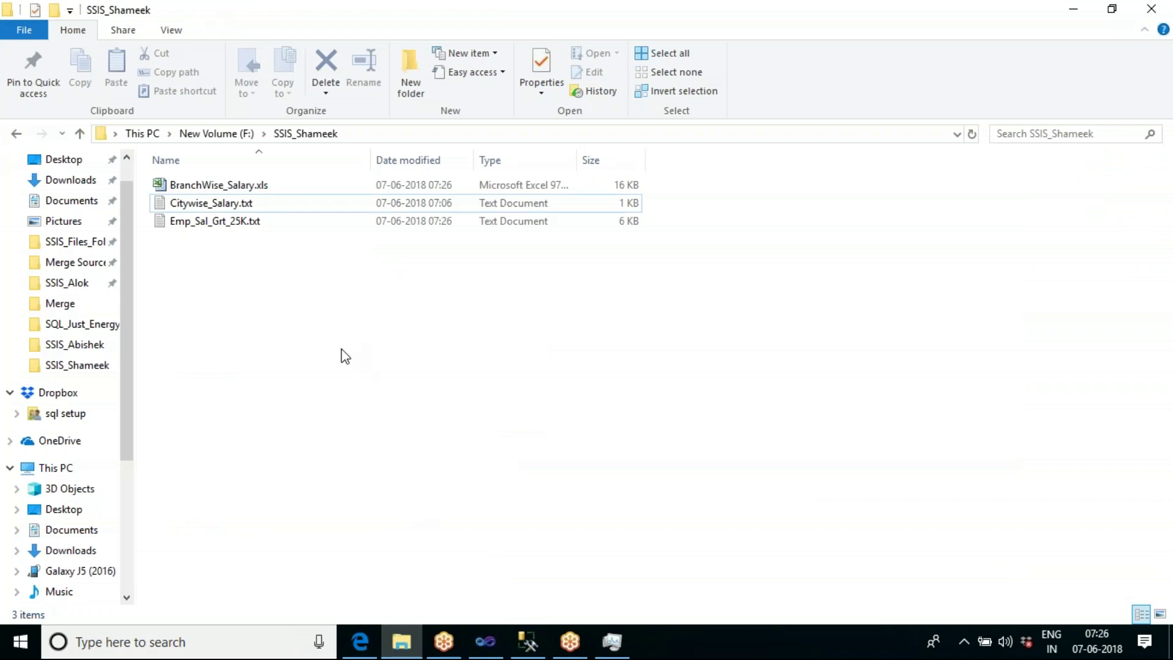
{"action": "double_click", "coordinate": [212, 221]}
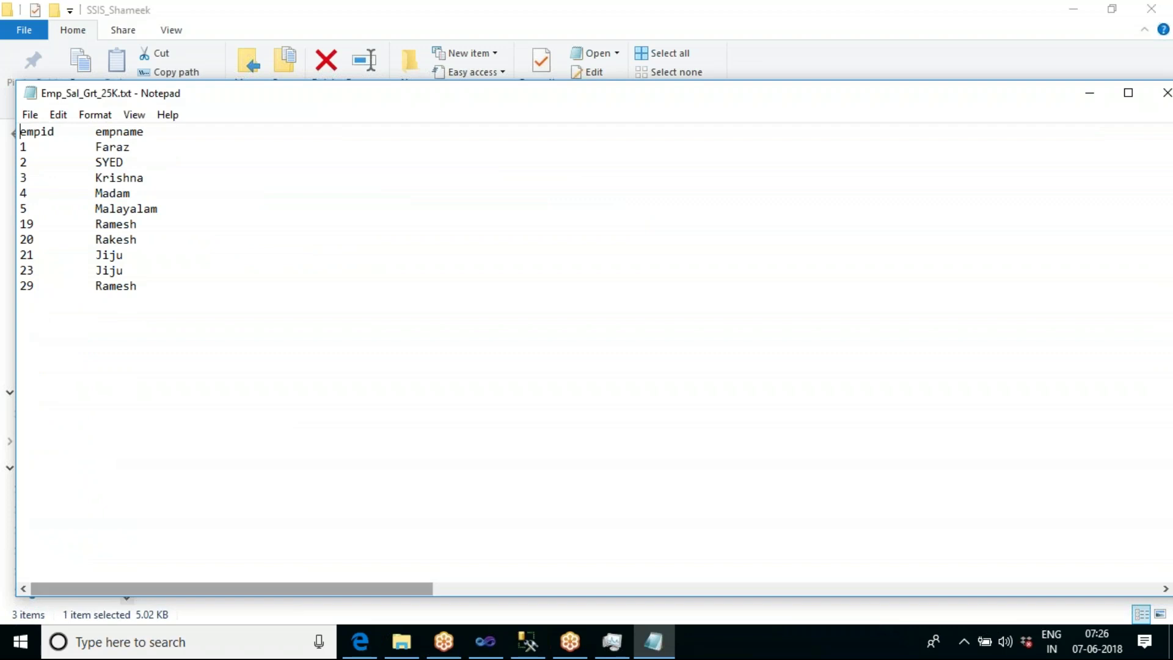
{"action": "left_click_drag", "start_coordinate": [374, 588], "coordinate": [1171, 516]}
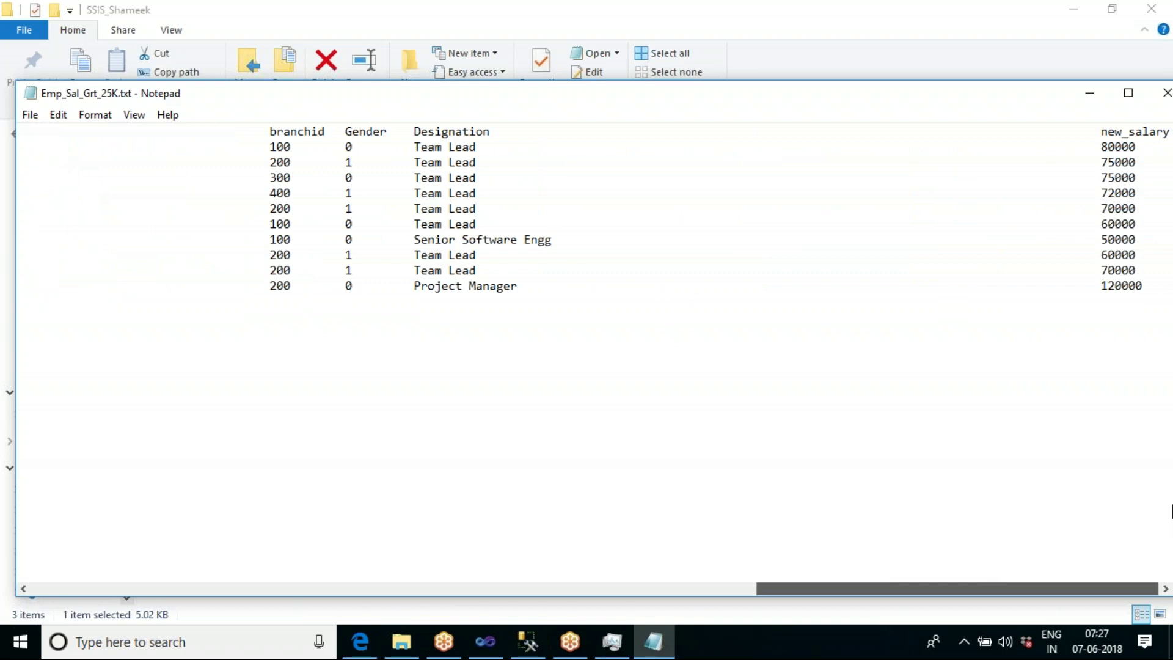
{"action": "left_click_drag", "start_coordinate": [1069, 586], "coordinate": [306, 574]}
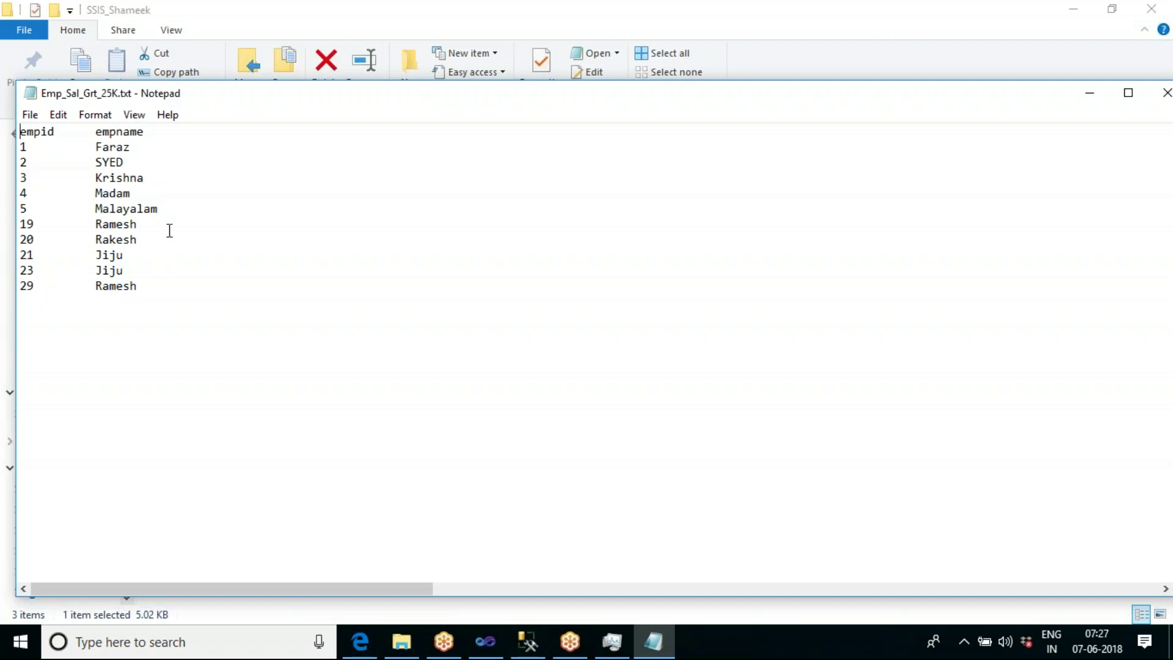
{"action": "left_click_drag", "start_coordinate": [287, 588], "coordinate": [489, 586]}
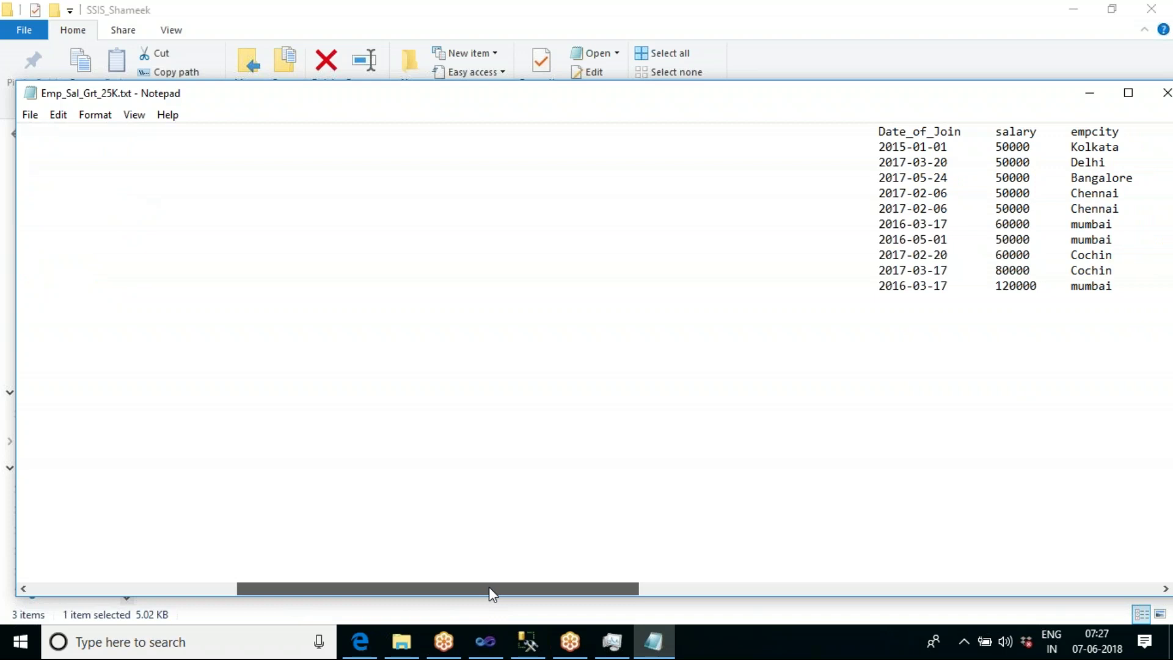
{"action": "left_click_drag", "start_coordinate": [488, 587], "coordinate": [1022, 597]}
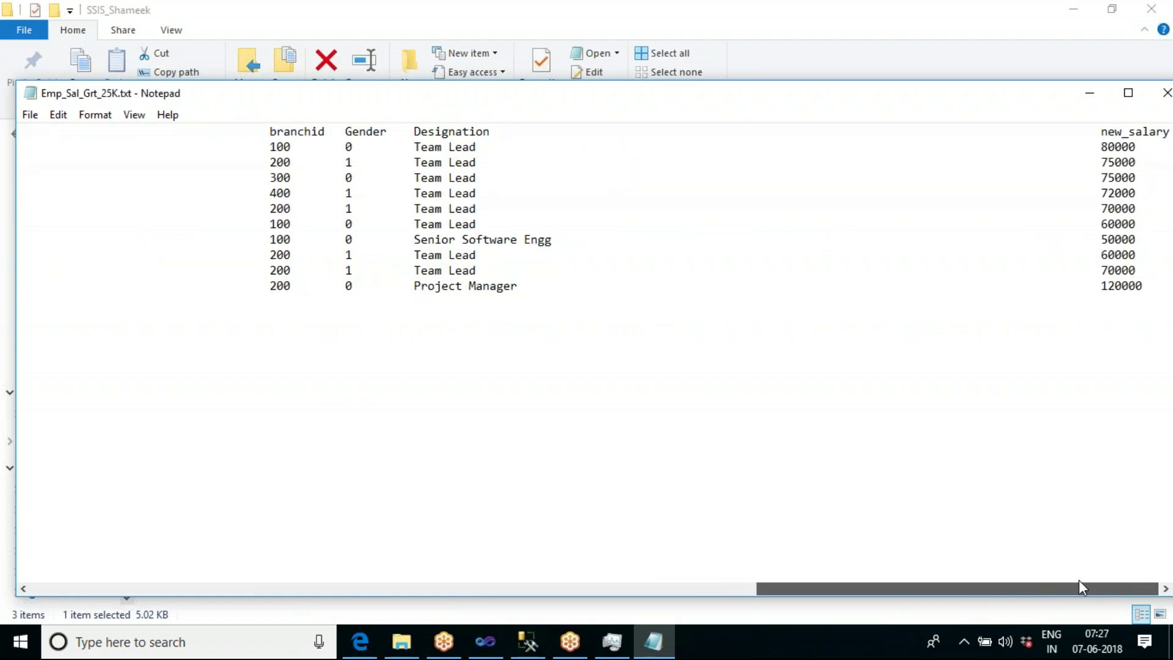
{"action": "left_click_drag", "start_coordinate": [1079, 581], "coordinate": [1079, 581]}
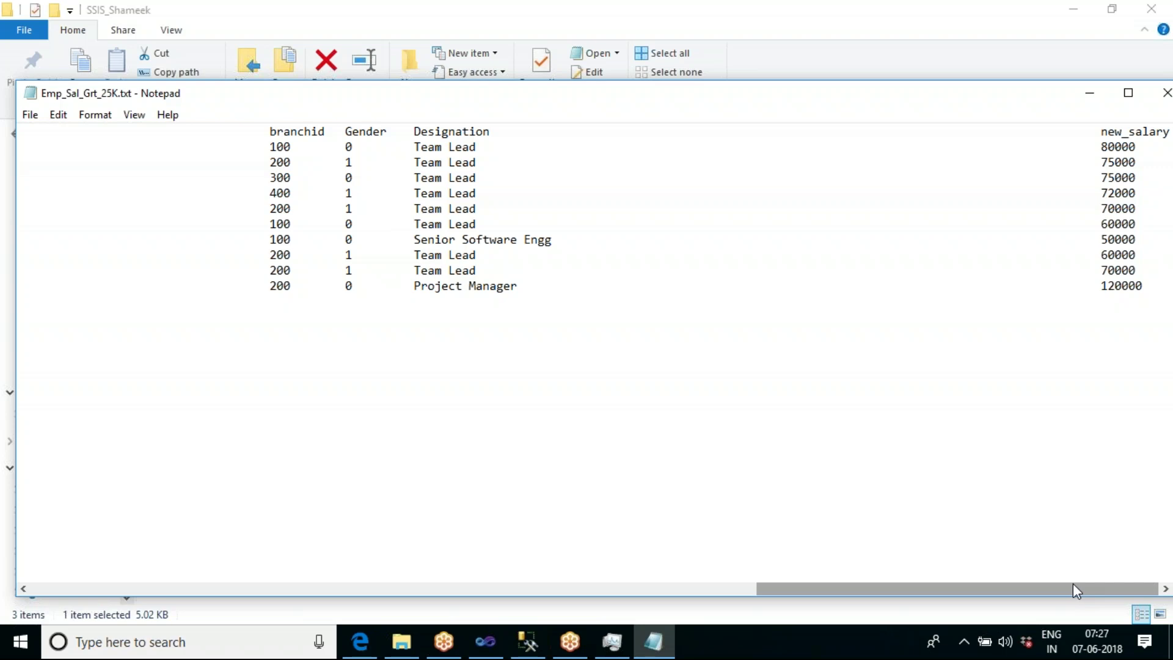
{"action": "left_click", "coordinate": [1166, 93]}
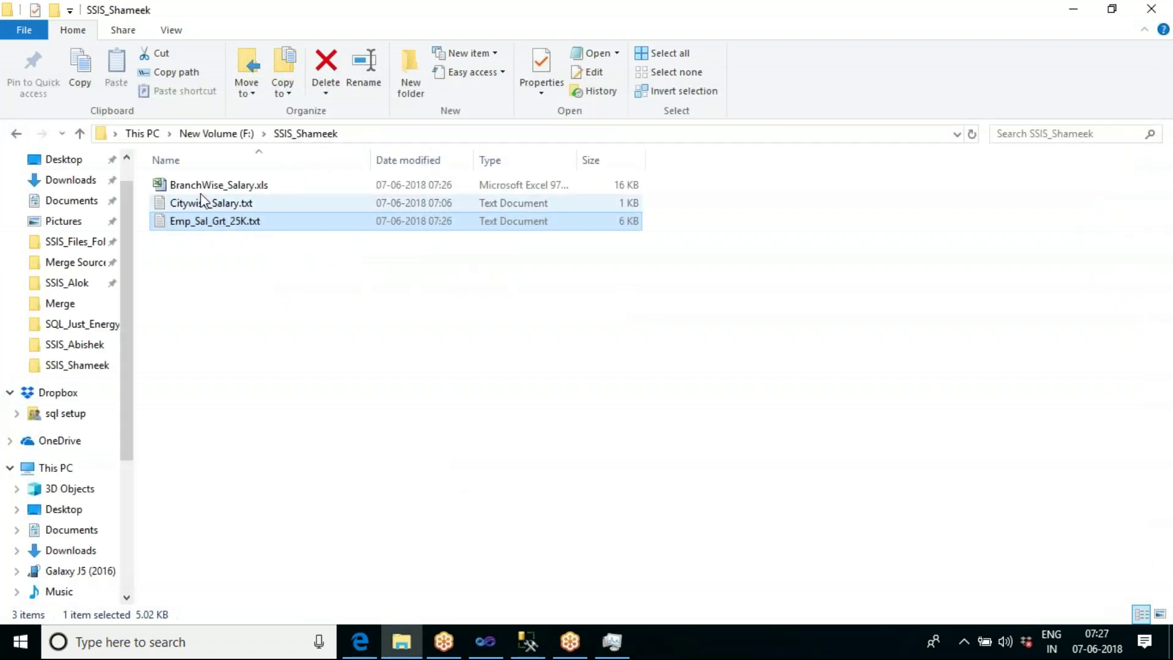
Open BranchWise_Salary.xls in Excel and examine the Sal_Less_25k sheet, widening the Date_of_Join column to read the dates and checking the salary column.
{"action": "left_click", "coordinate": [183, 186]}
{"action": "double_click", "coordinate": [183, 185]}
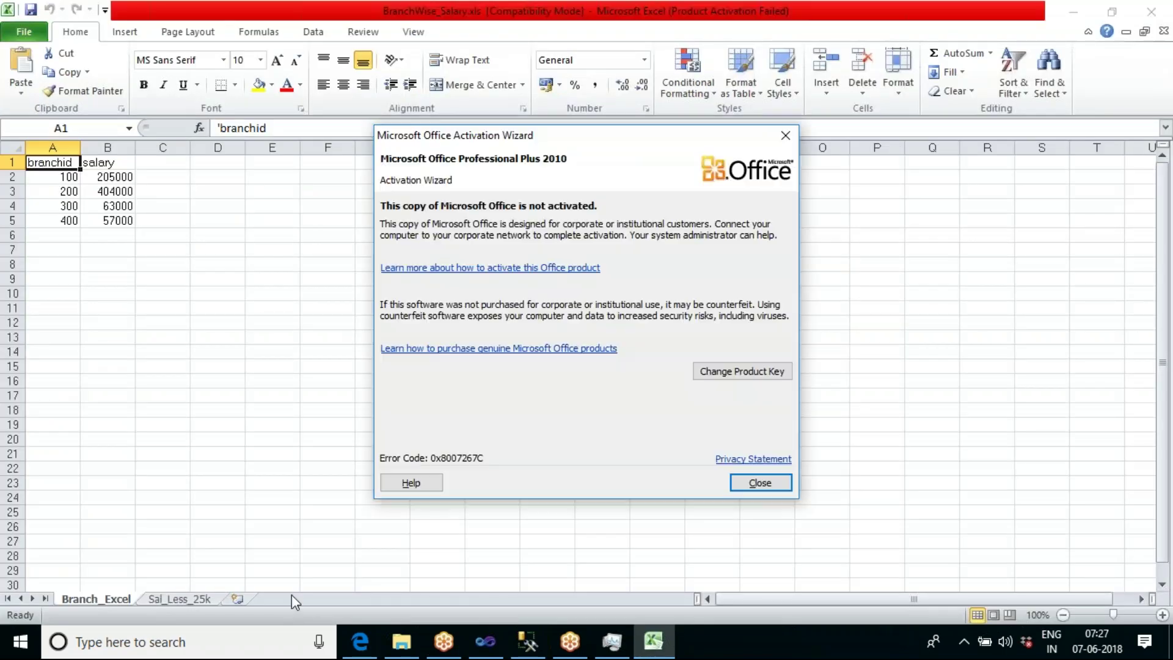
{"action": "left_click", "coordinate": [760, 484]}
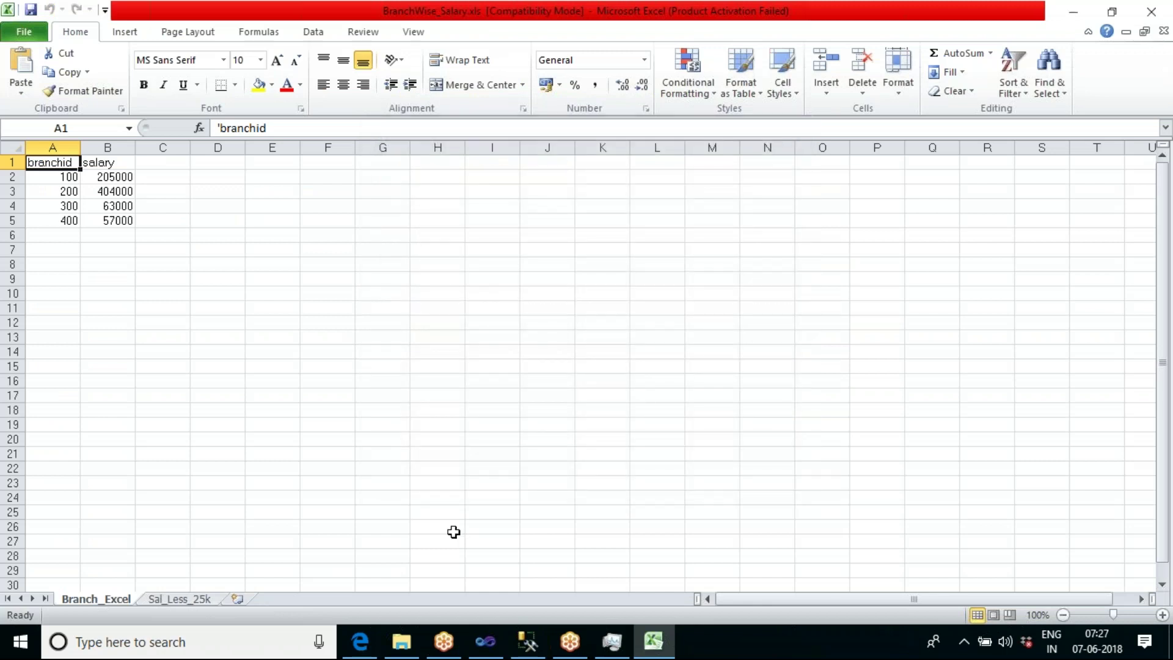
{"action": "left_click", "coordinate": [160, 601]}
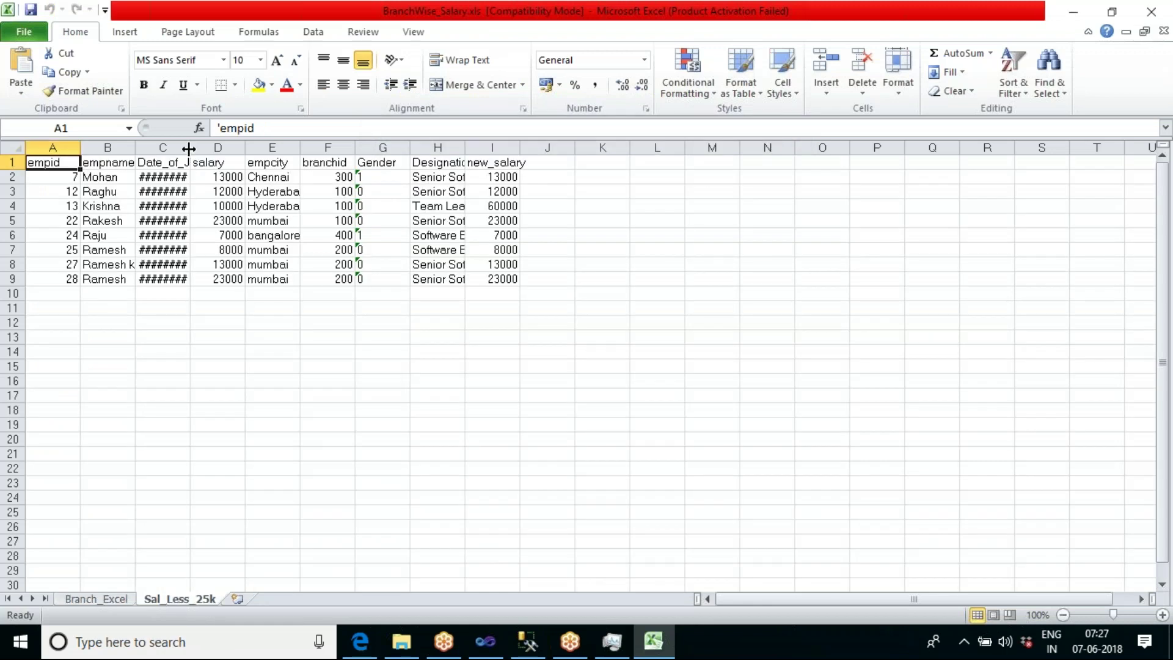
{"action": "left_click_drag", "start_coordinate": [190, 147], "coordinate": [234, 147]}
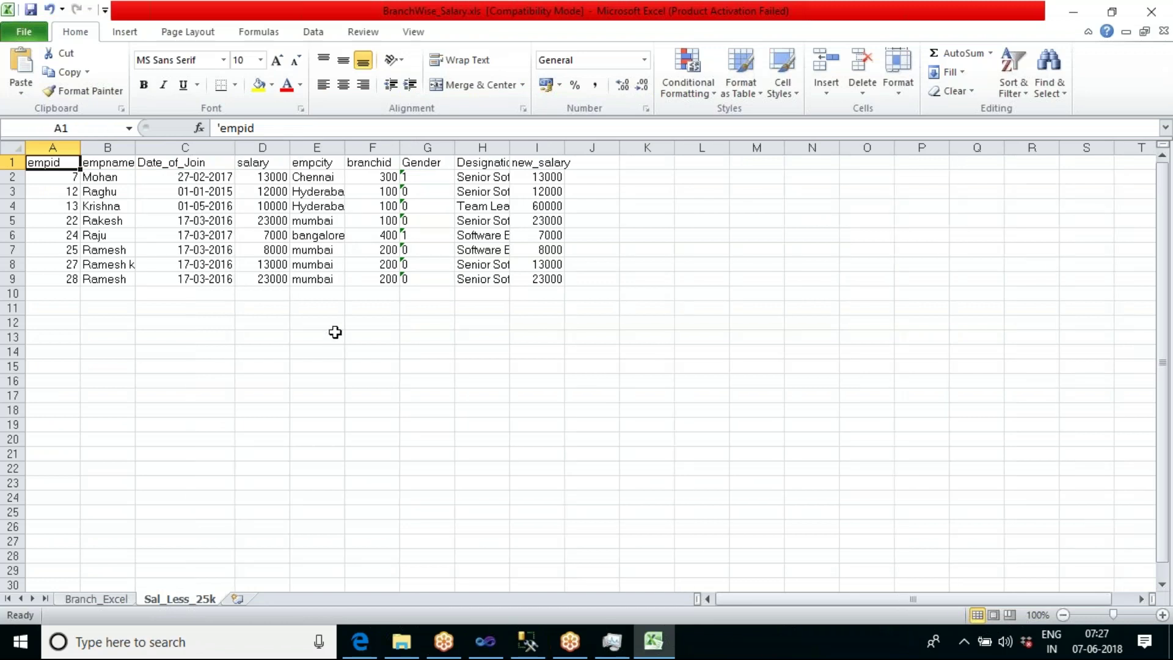
{"action": "left_click", "coordinate": [273, 147]}
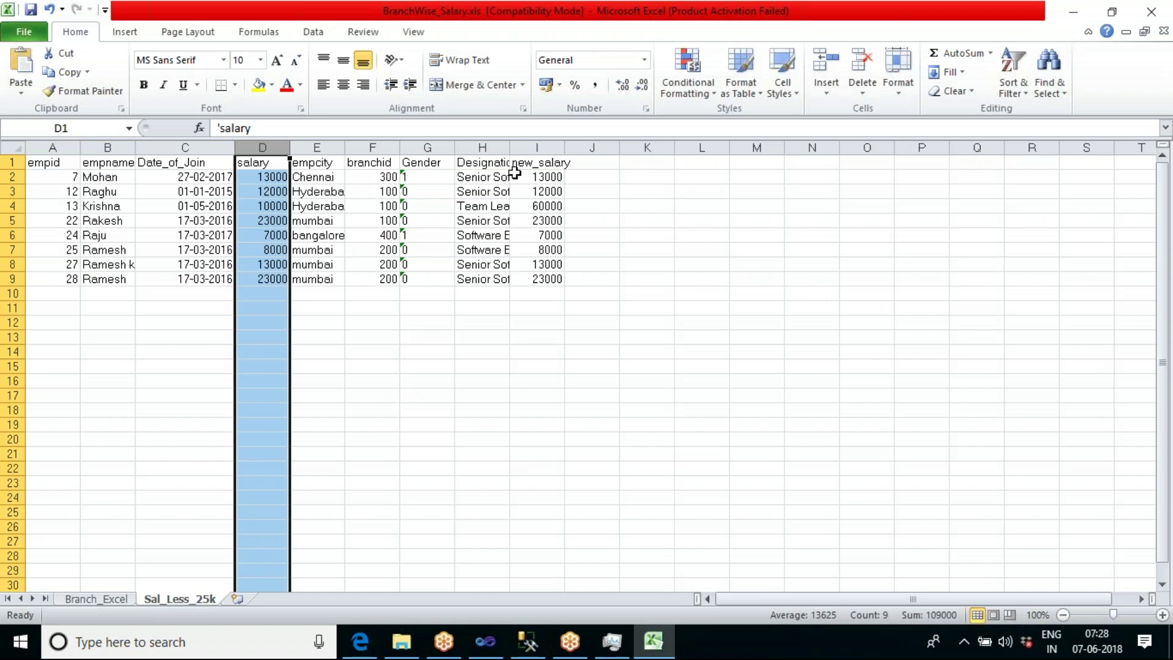
{"action": "left_click", "coordinate": [776, 15]}
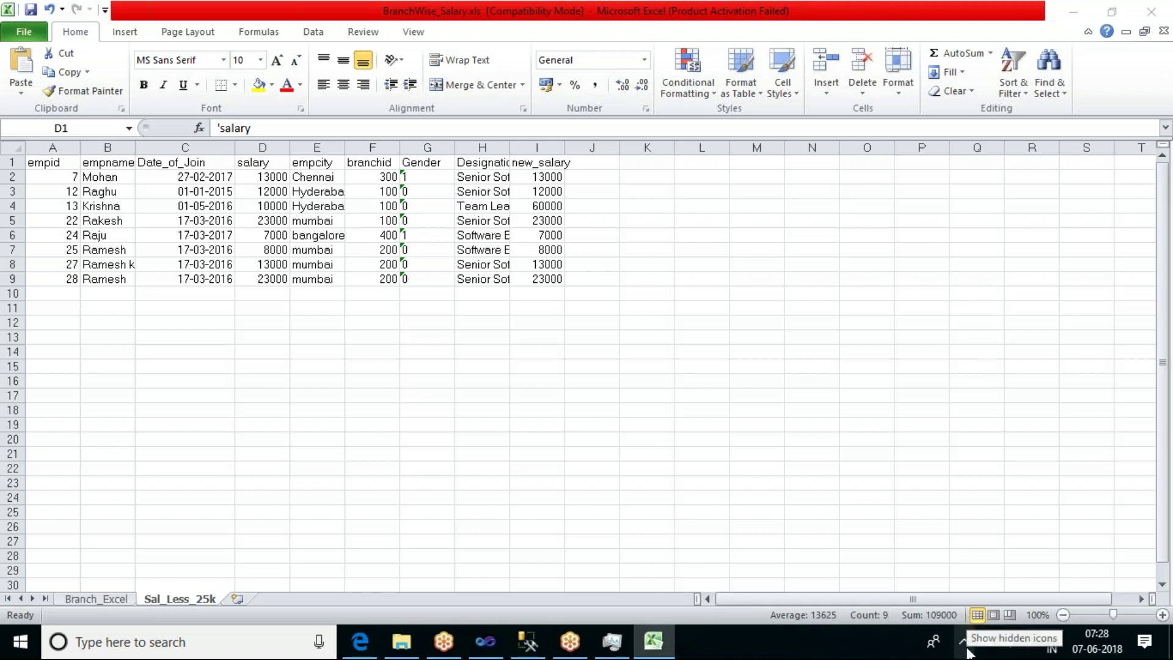
{"action": "left_click", "coordinate": [965, 649]}
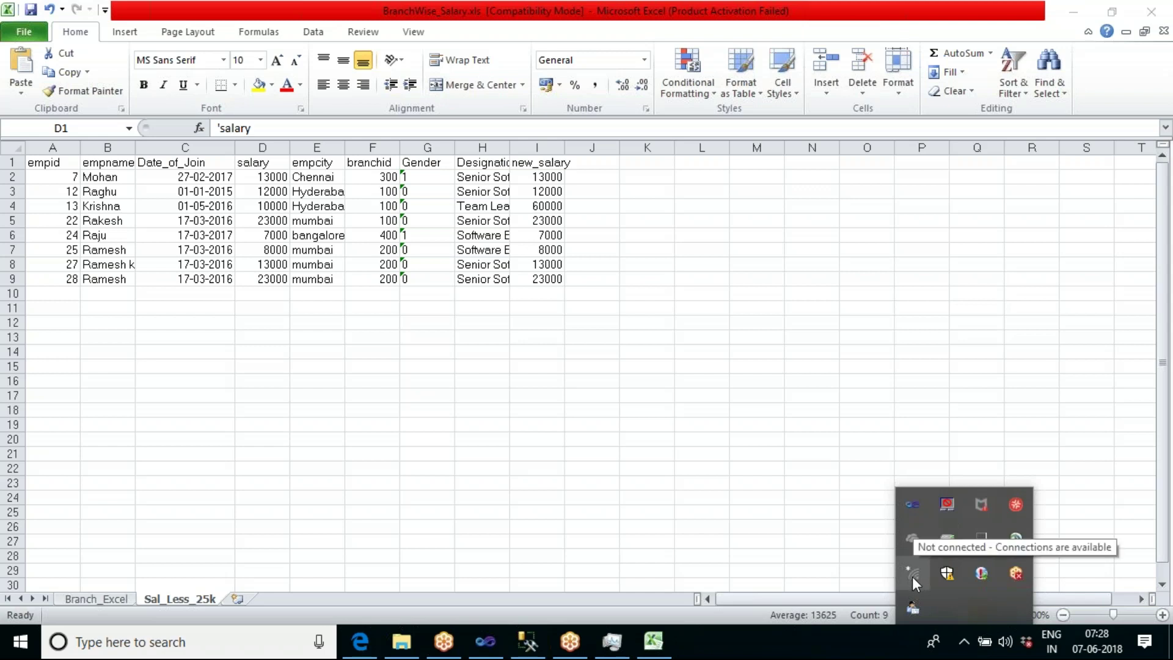
{"action": "left_click", "coordinate": [873, 640]}
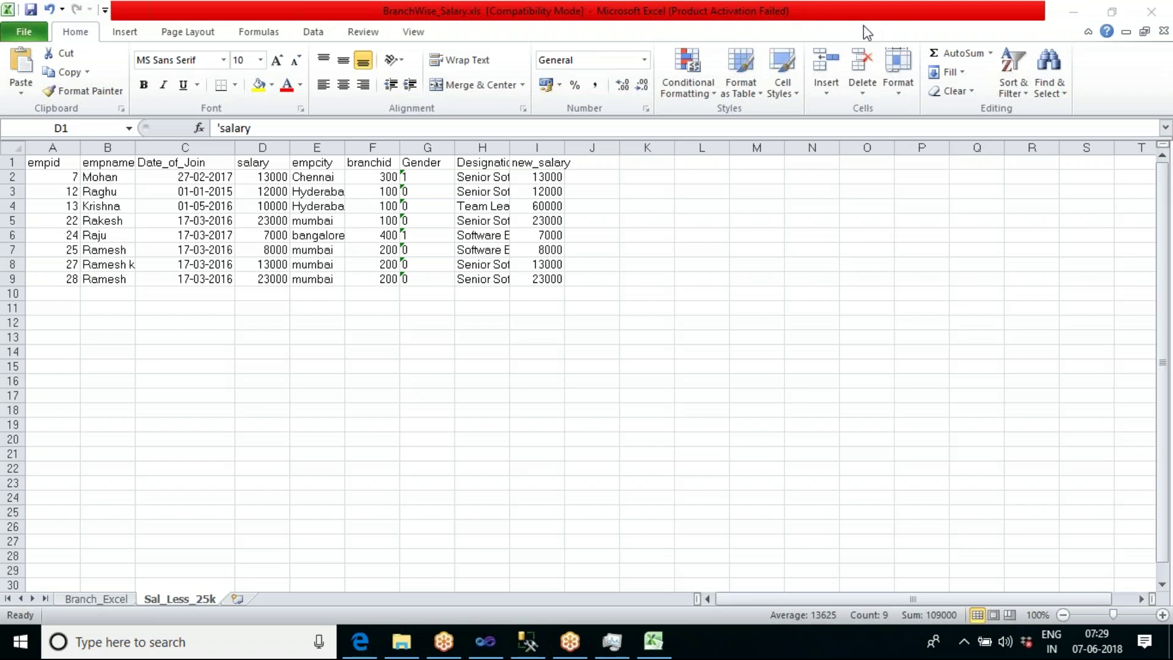
{"action": "left_click", "coordinate": [971, 643]}
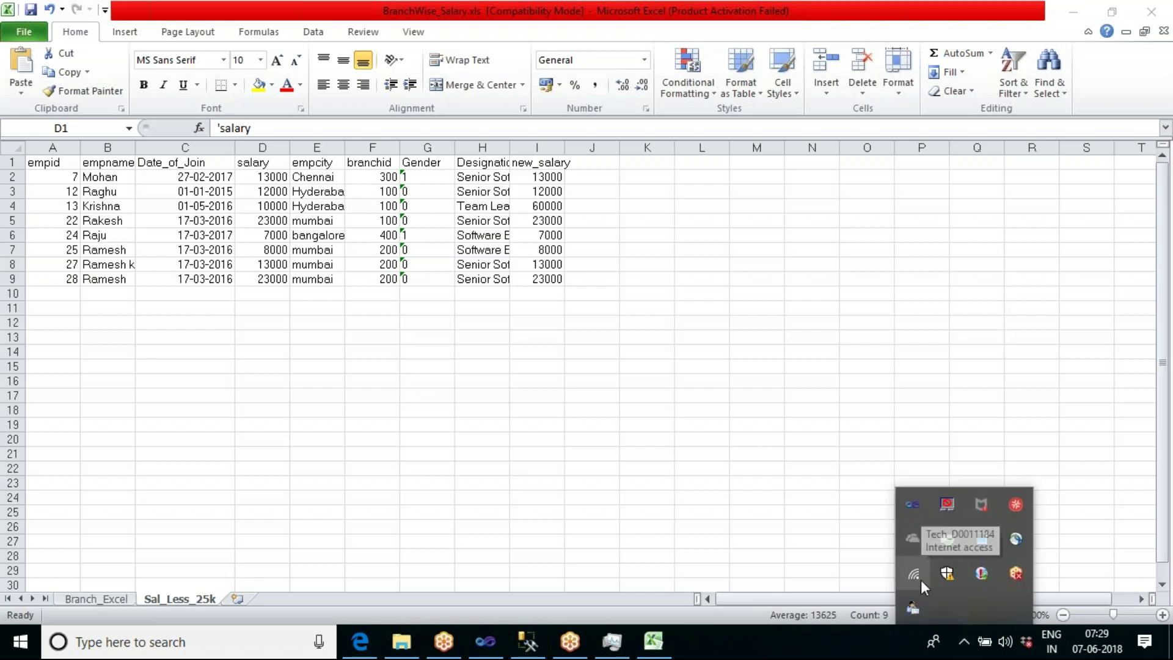
{"action": "left_click", "coordinate": [820, 652]}
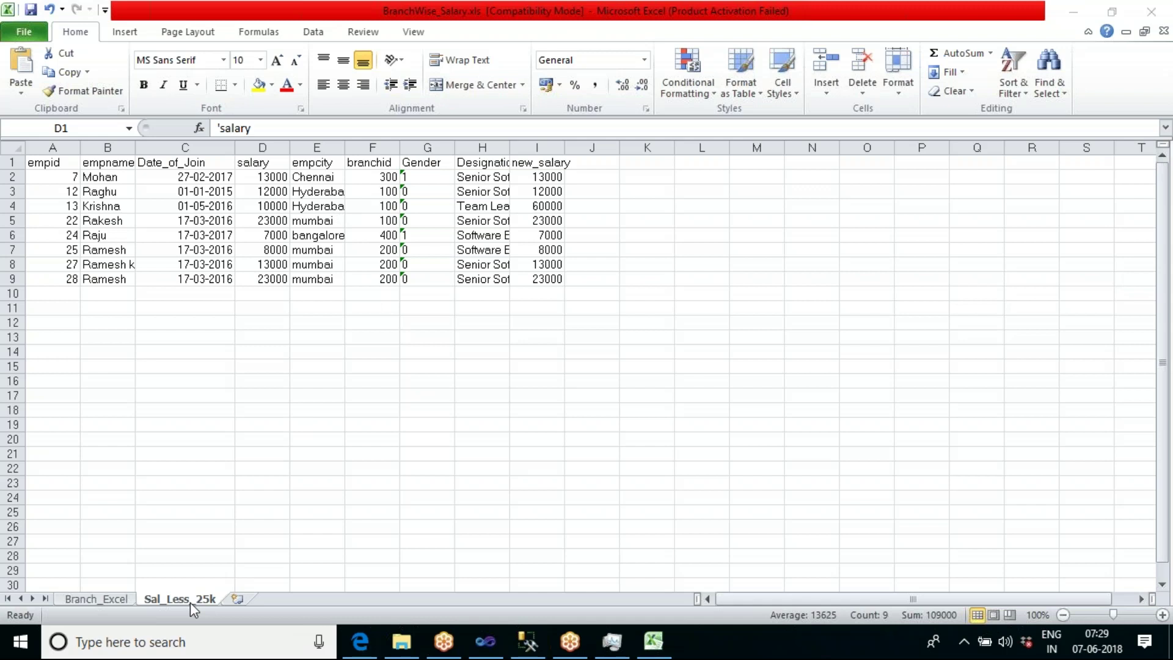
Recheck the salary column on the Sal_Less_25k sheet and close BranchWise_Salary.xls without saving changes.
{"action": "left_click", "coordinate": [285, 148]}
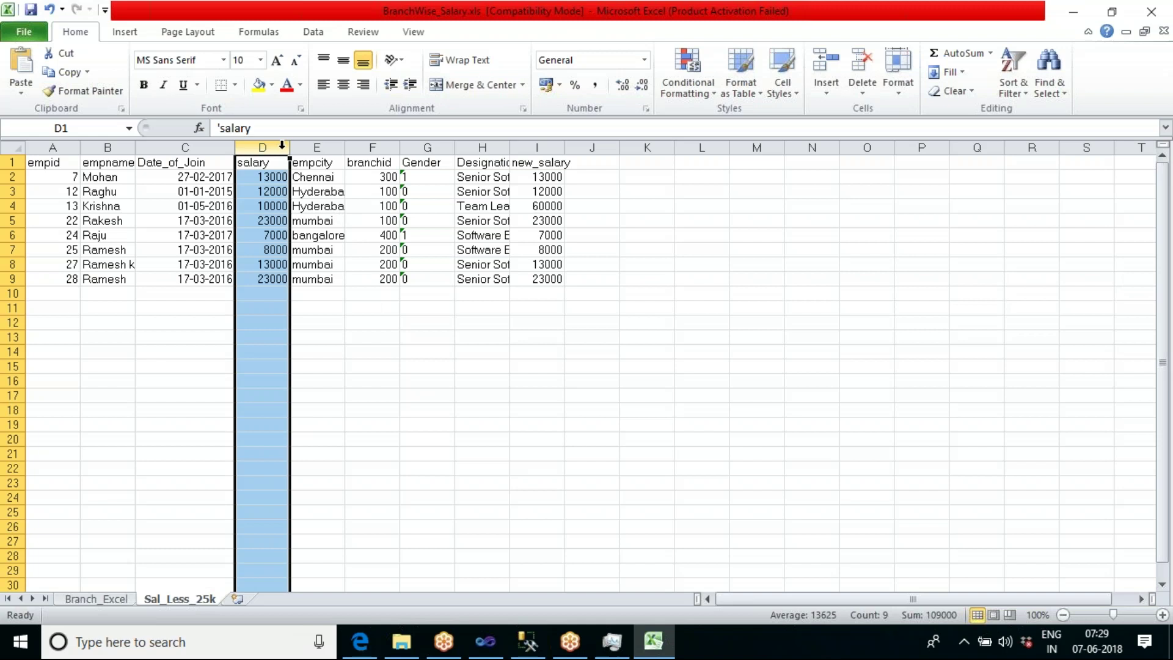
{"action": "left_click", "coordinate": [1164, 31]}
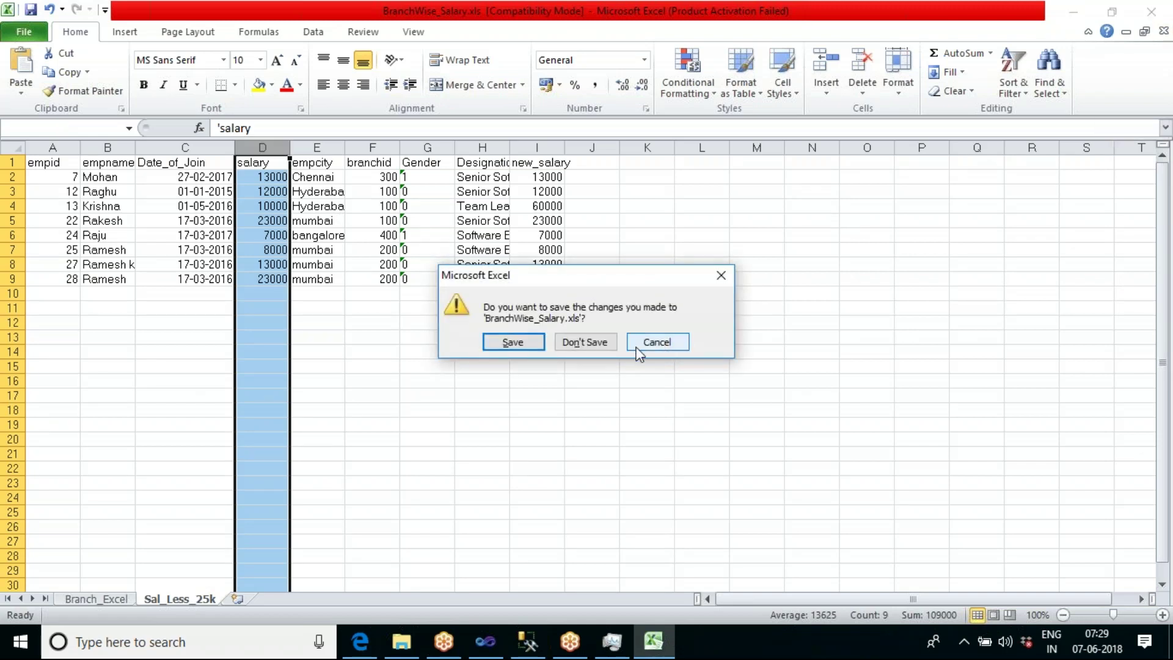
{"action": "left_click", "coordinate": [604, 342]}
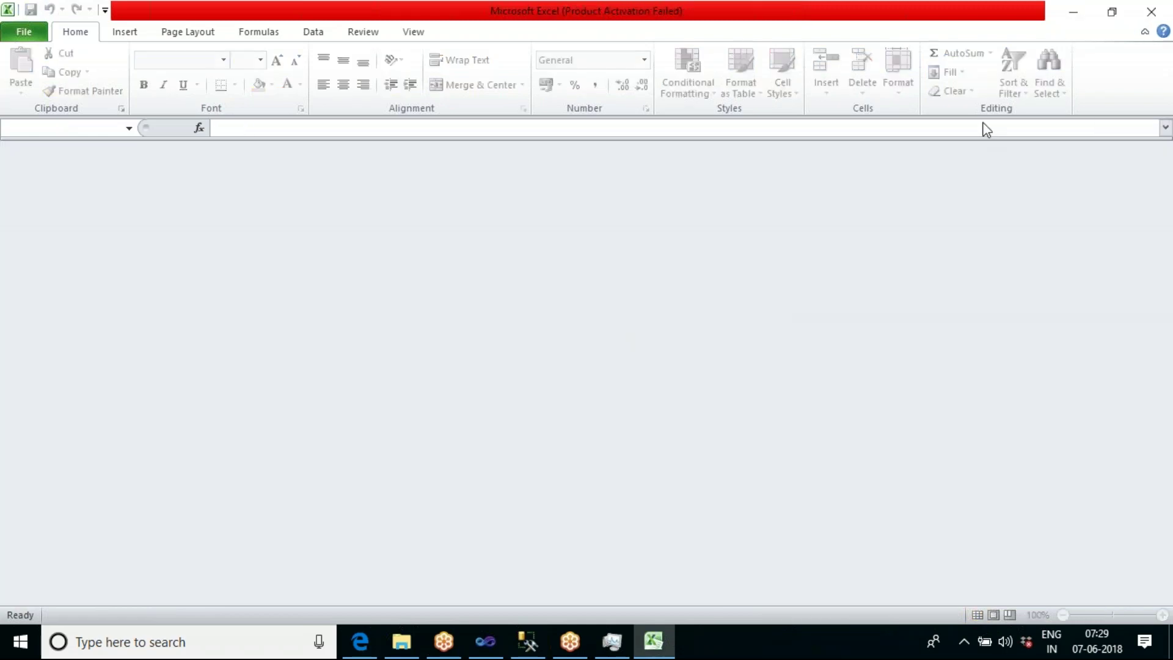
Switch to Visual Studio, review the Conditional Split's salary condition and default output without changes, and stop debugging the package.
{"action": "left_click", "coordinate": [1073, 15]}
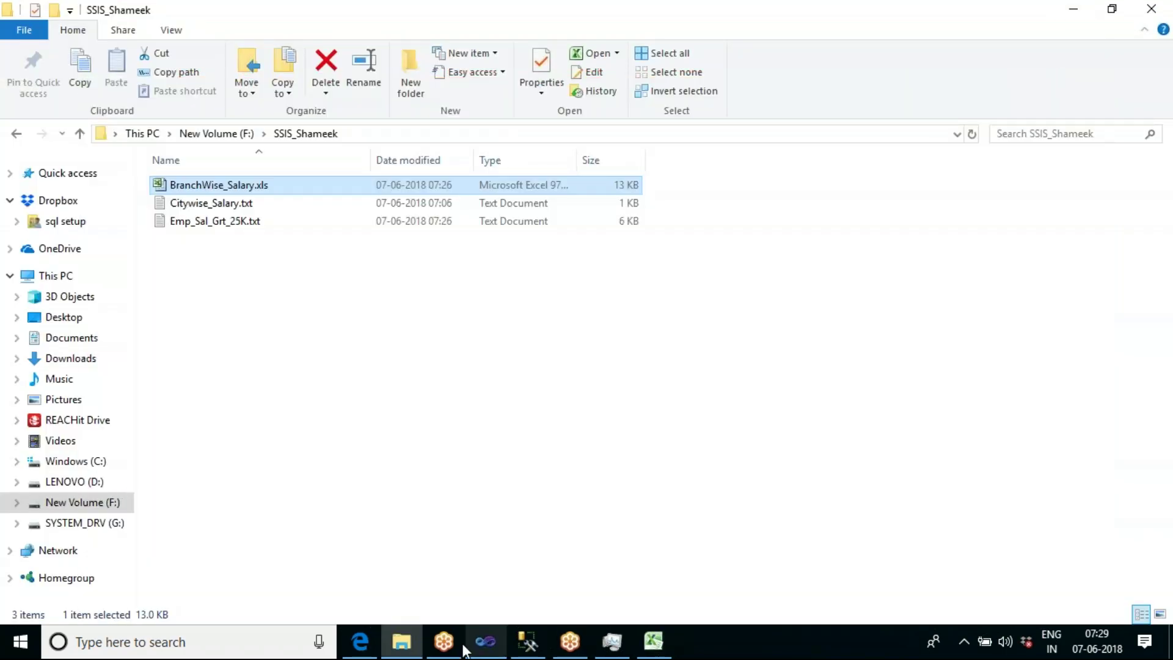
{"action": "left_click", "coordinate": [485, 640]}
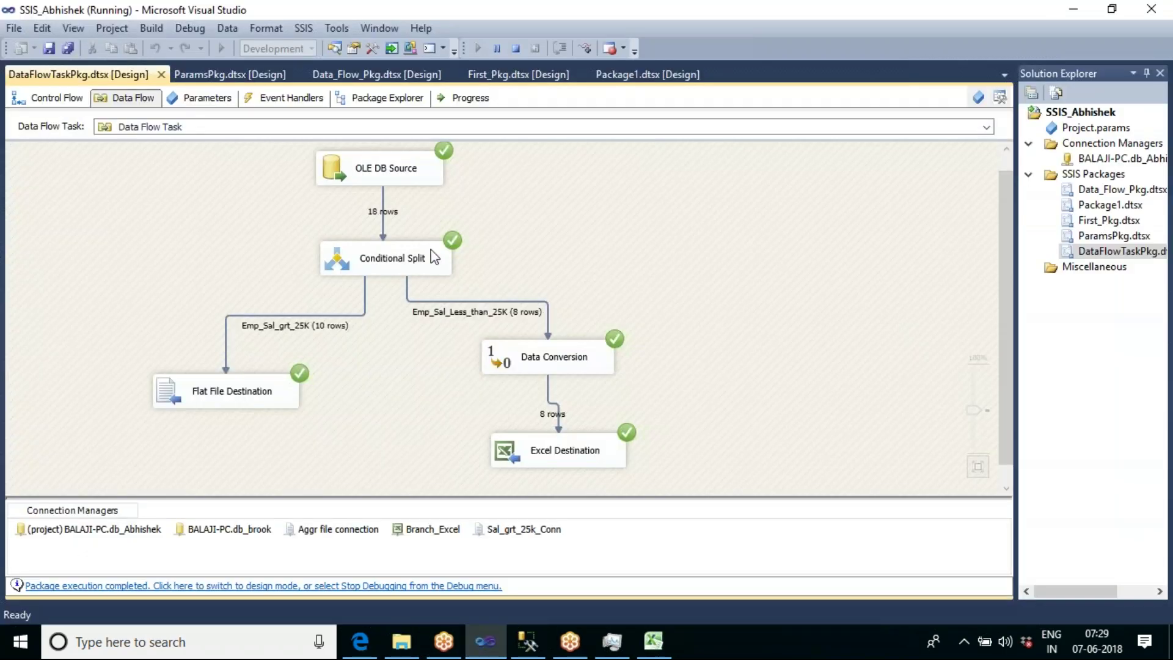
{"action": "double_click", "coordinate": [419, 255]}
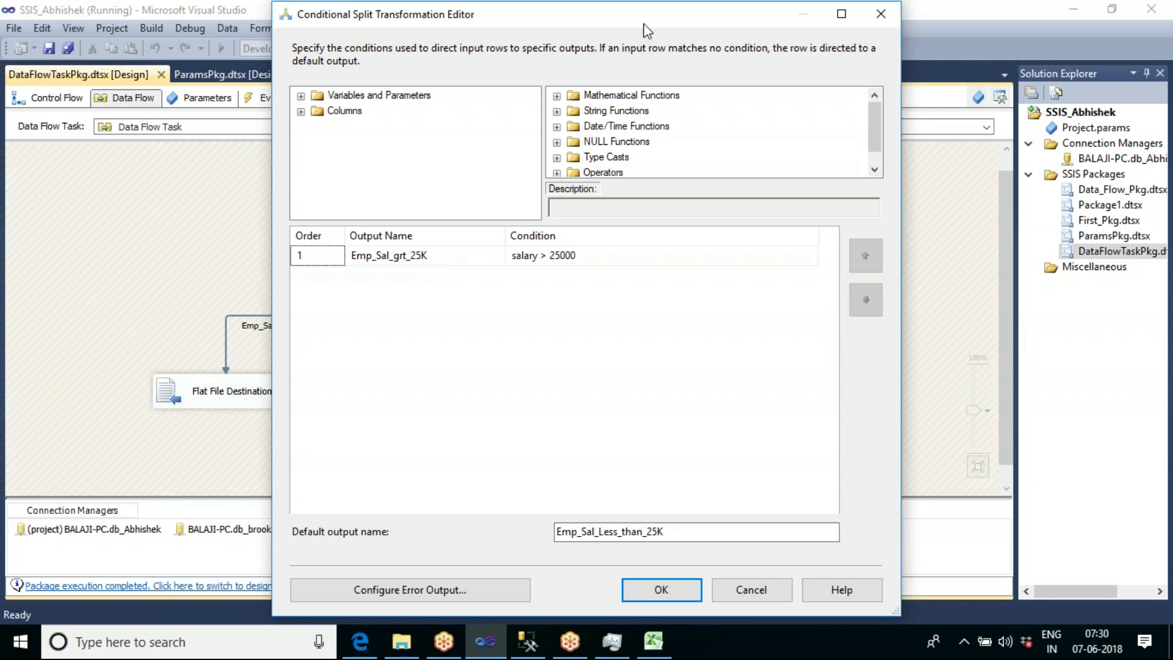
{"action": "left_click_drag", "start_coordinate": [641, 21], "coordinate": [512, 37]}
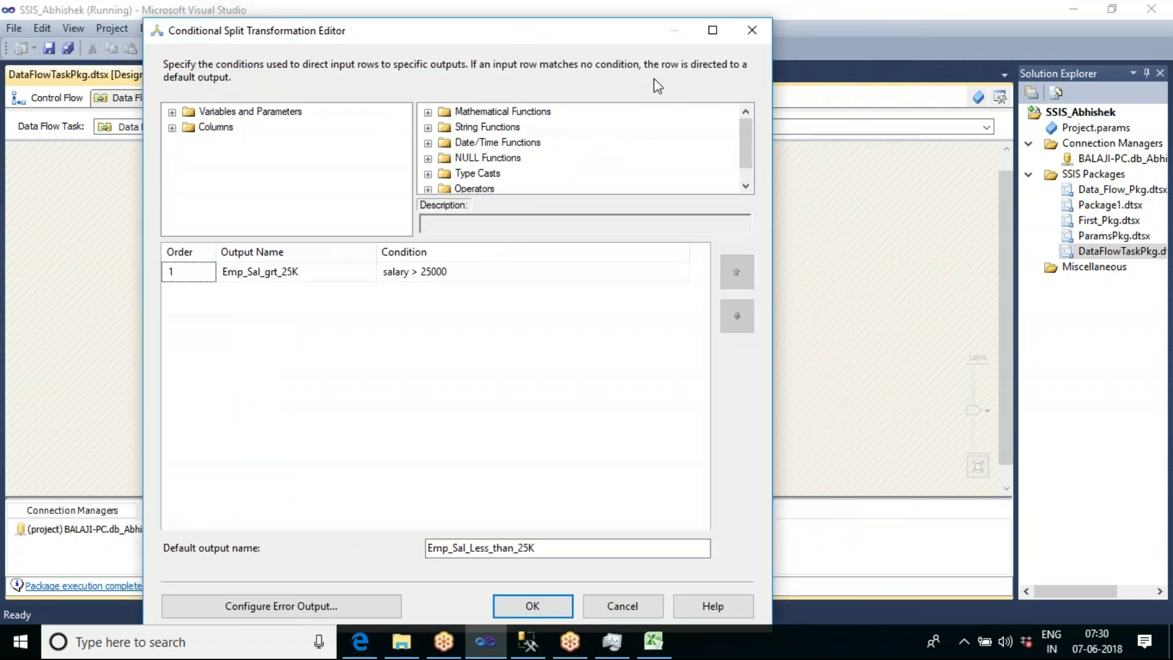
{"action": "left_click", "coordinate": [750, 32]}
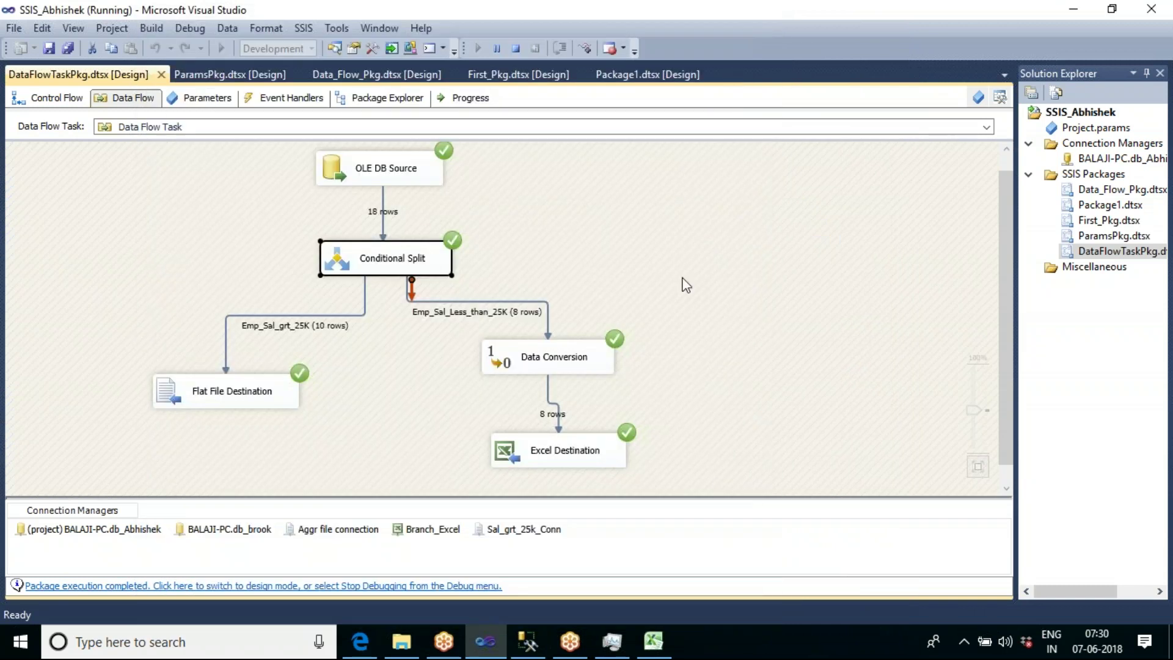
{"action": "left_click", "coordinate": [515, 55]}
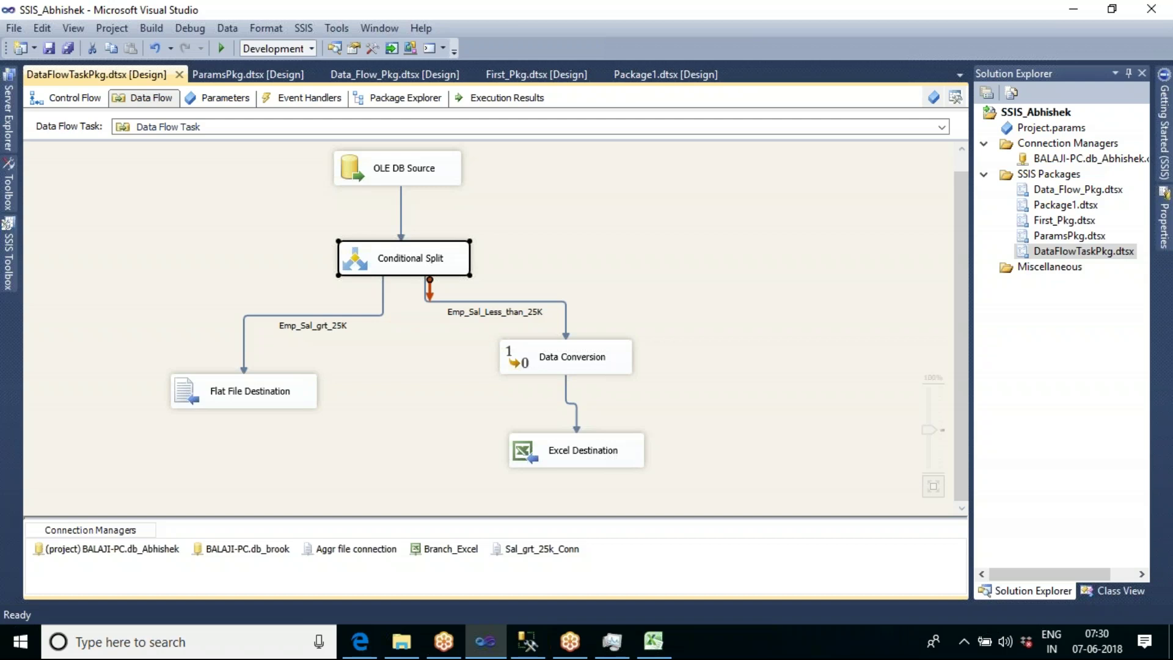
Add empid to the Data Conversion's input columns and examine its data type options back to Boolean [DT_BOOL].
{"action": "double_click", "coordinate": [569, 358]}
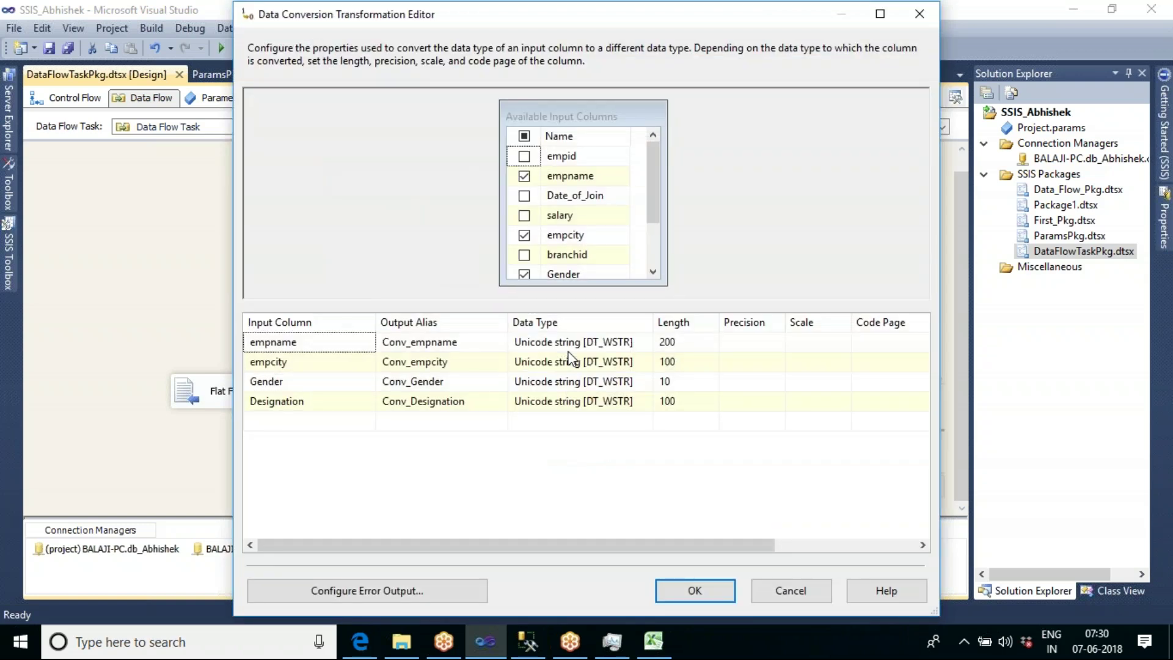
{"action": "left_click", "coordinate": [524, 157]}
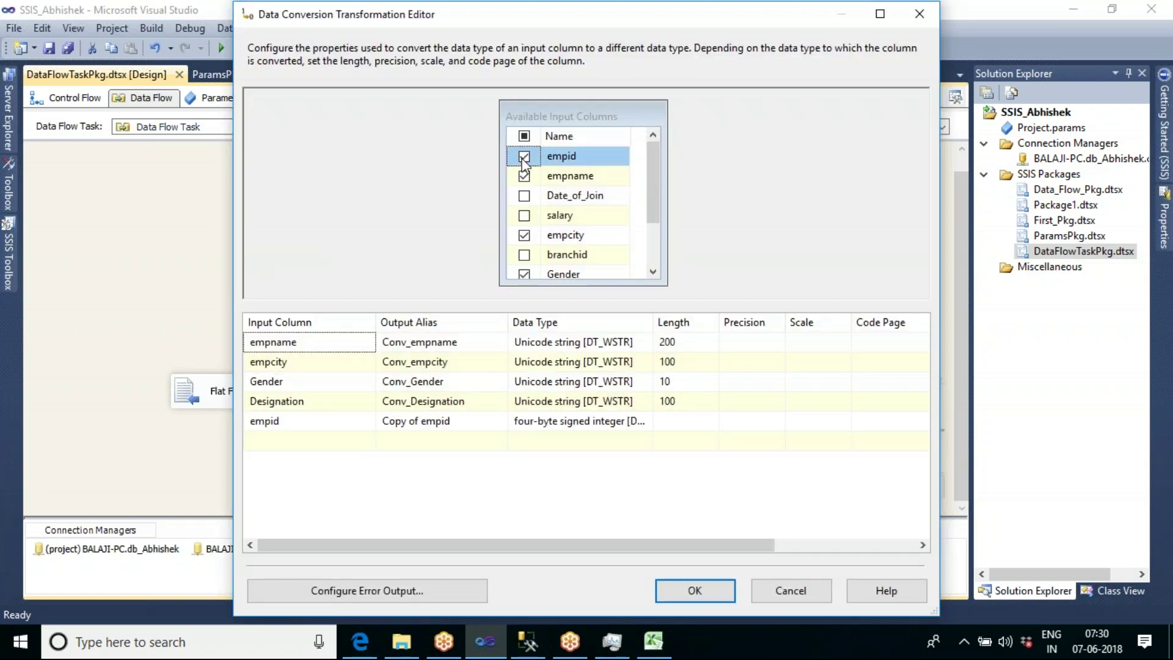
{"action": "left_click_drag", "start_coordinate": [653, 320], "coordinate": [749, 319]}
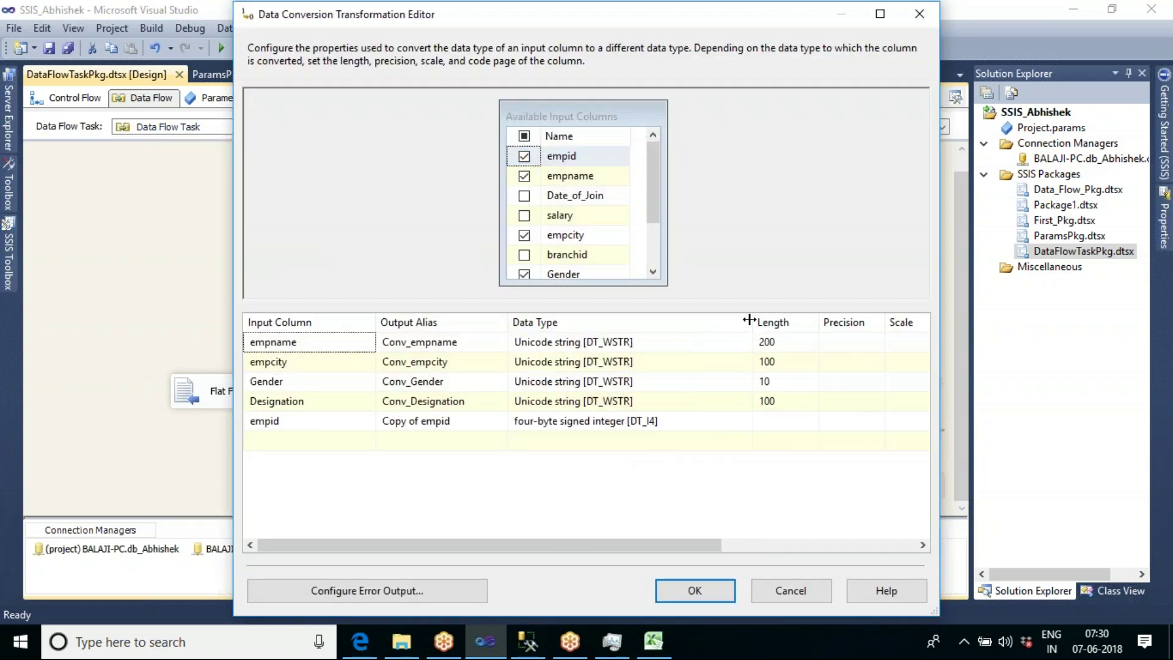
{"action": "left_click", "coordinate": [701, 422]}
{"action": "left_click", "coordinate": [743, 421]}
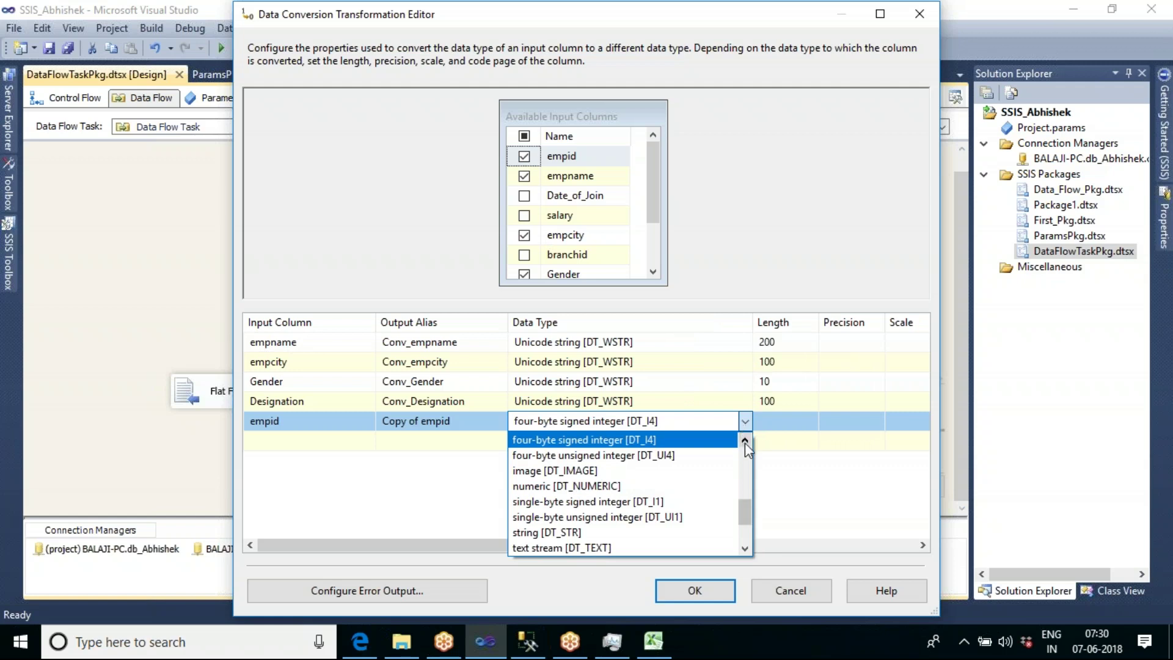
{"action": "left_click", "coordinate": [745, 440]}
{"action": "left_click", "coordinate": [744, 440]}
{"action": "left_click", "coordinate": [745, 440]}
{"action": "left_click", "coordinate": [745, 440]}
{"action": "left_click", "coordinate": [745, 440]}
{"action": "left_click", "coordinate": [745, 440]}
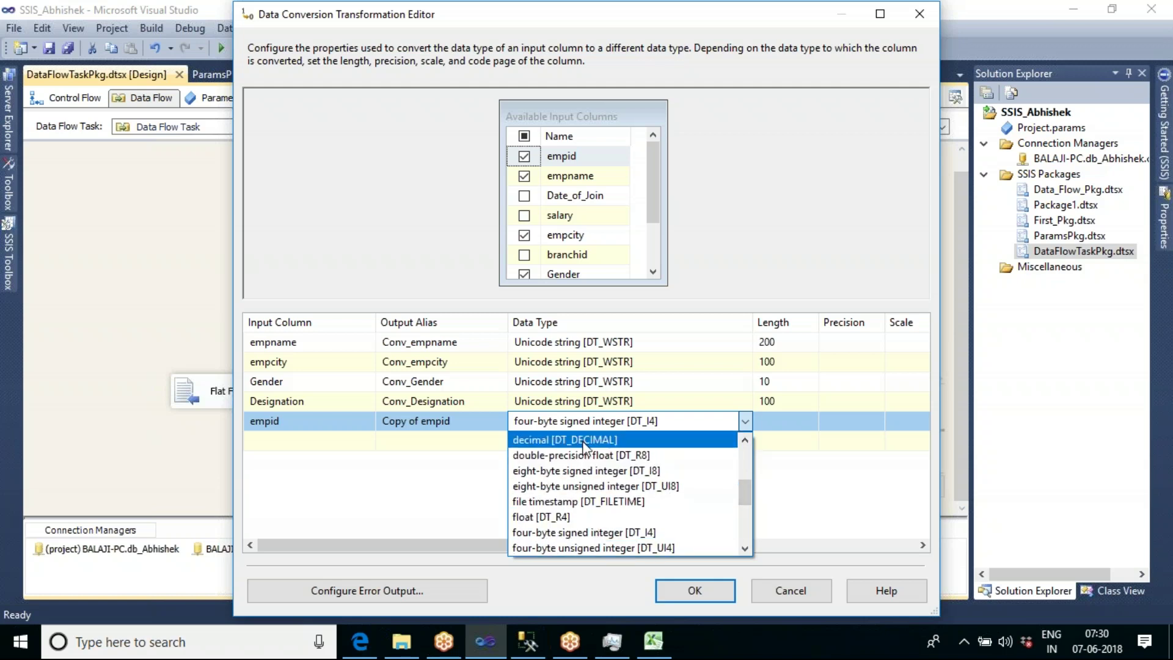
{"action": "left_click", "coordinate": [746, 440]}
{"action": "left_click", "coordinate": [745, 440]}
{"action": "left_click", "coordinate": [746, 441]}
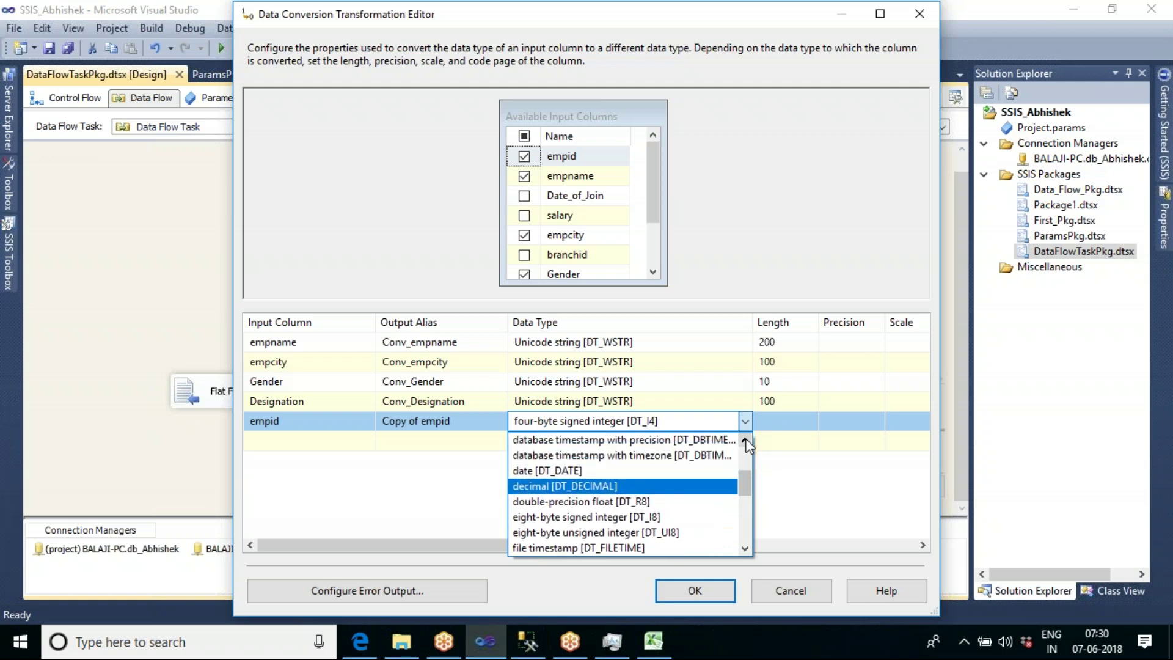
{"action": "left_click", "coordinate": [745, 439]}
{"action": "left_click", "coordinate": [745, 440]}
{"action": "left_click", "coordinate": [745, 440]}
{"action": "left_click", "coordinate": [745, 440]}
{"action": "left_click", "coordinate": [745, 440]}
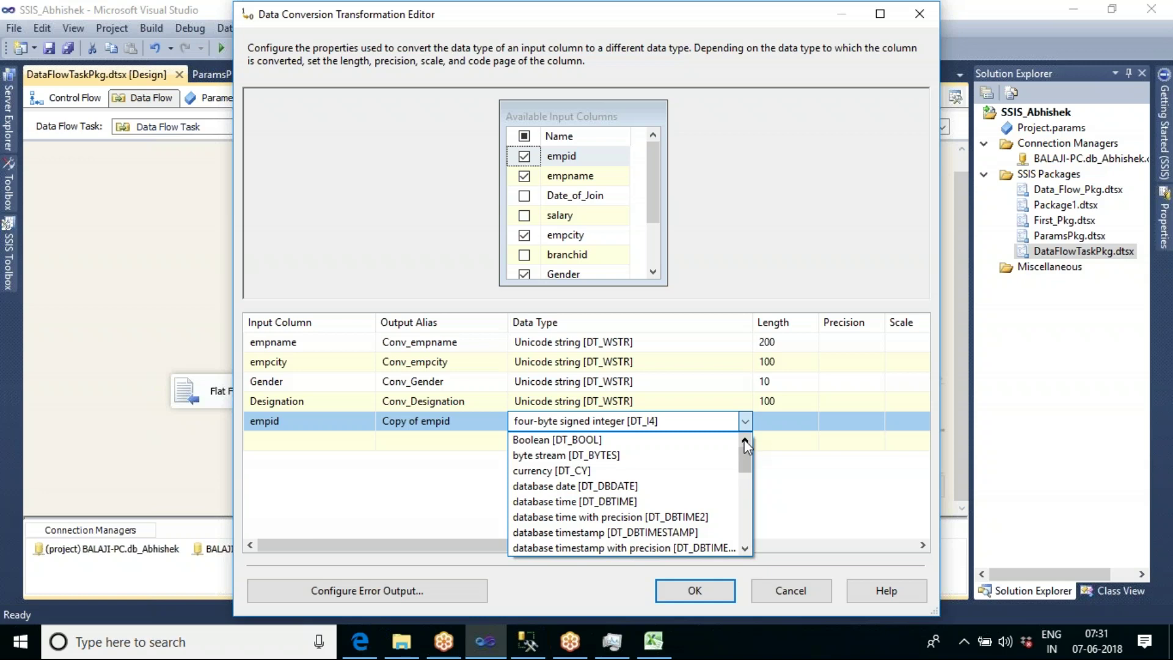
Examine empid's remaining data type options through unique identifier [DT_GUID] and cancel the Data Conversion changes.
{"action": "left_click", "coordinate": [745, 548]}
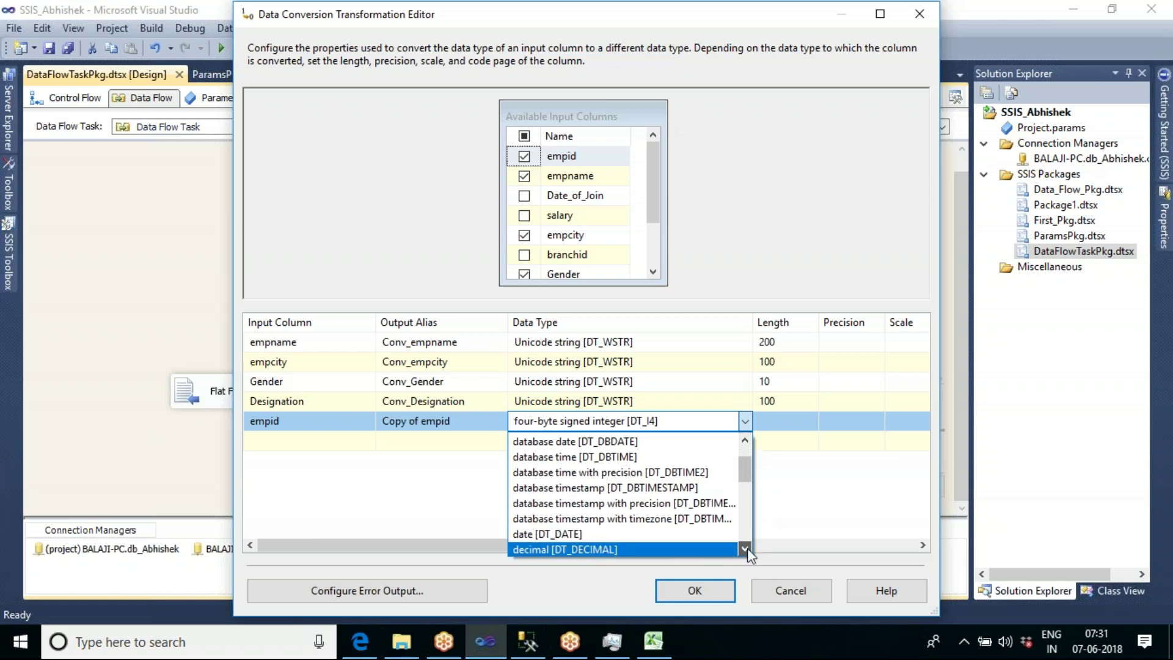
{"action": "left_click", "coordinate": [745, 548]}
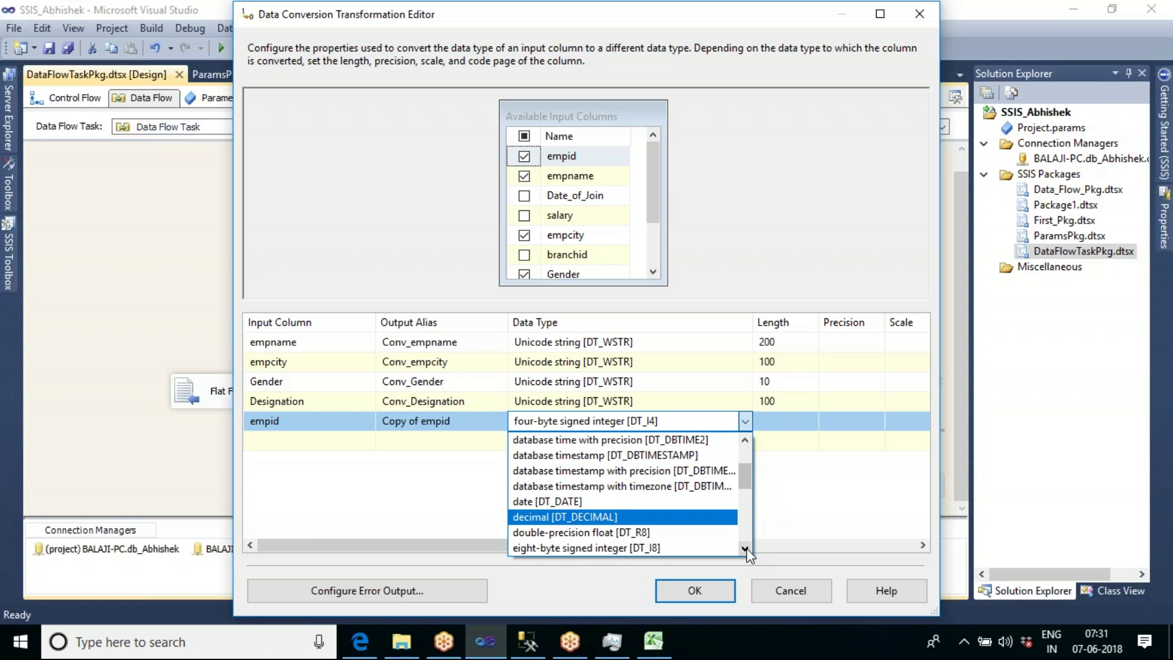
{"action": "left_click", "coordinate": [744, 548]}
{"action": "left_click", "coordinate": [745, 548]}
{"action": "left_click", "coordinate": [744, 548]}
{"action": "left_click", "coordinate": [744, 548]}
{"action": "left_click", "coordinate": [744, 548]}
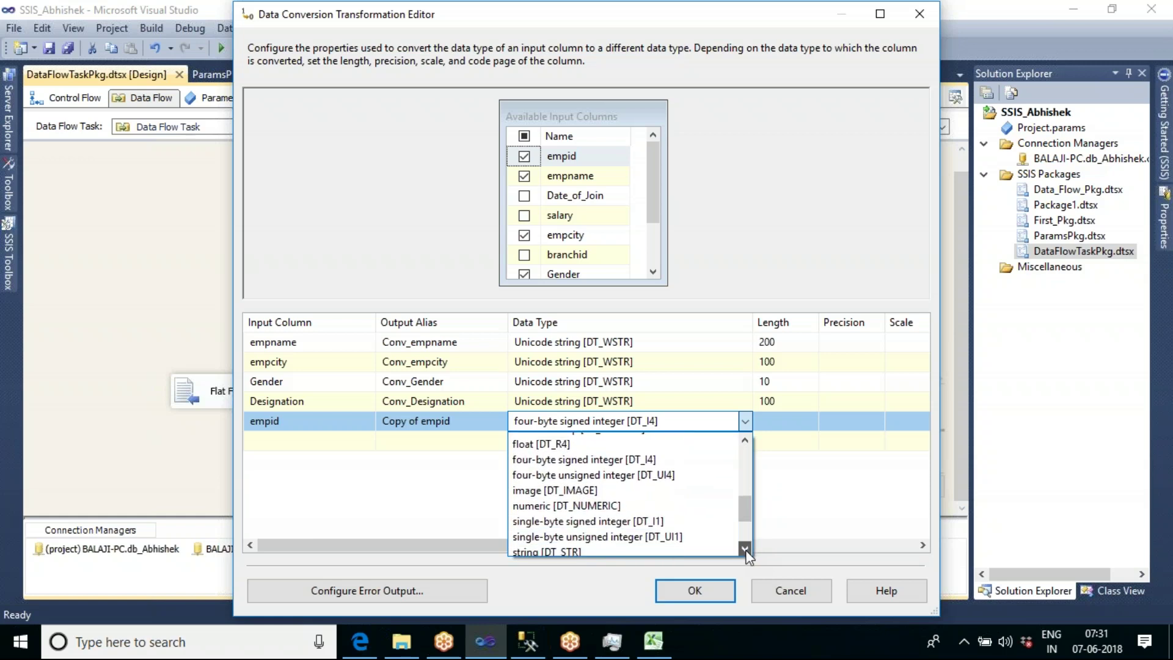
{"action": "left_click", "coordinate": [745, 548]}
{"action": "left_click", "coordinate": [745, 548]}
{"action": "left_click", "coordinate": [745, 548]}
{"action": "left_click", "coordinate": [745, 548]}
{"action": "left_click", "coordinate": [745, 548]}
{"action": "left_click", "coordinate": [745, 548]}
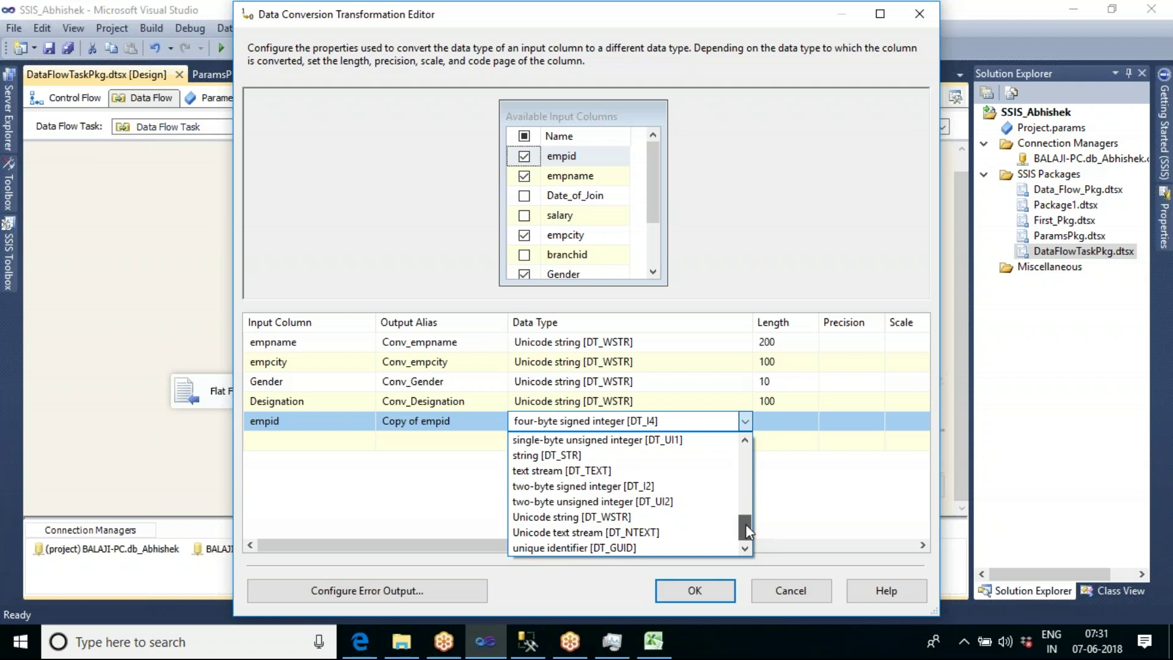
{"action": "left_click_drag", "start_coordinate": [747, 524], "coordinate": [752, 502]}
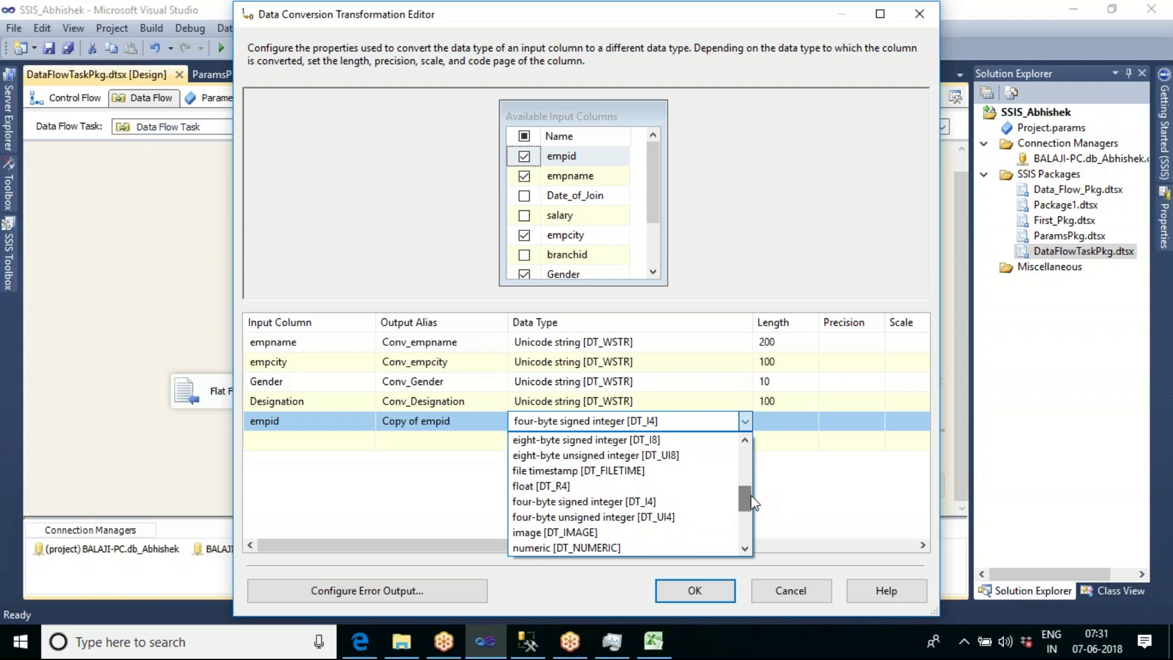
{"action": "left_click", "coordinate": [787, 591]}
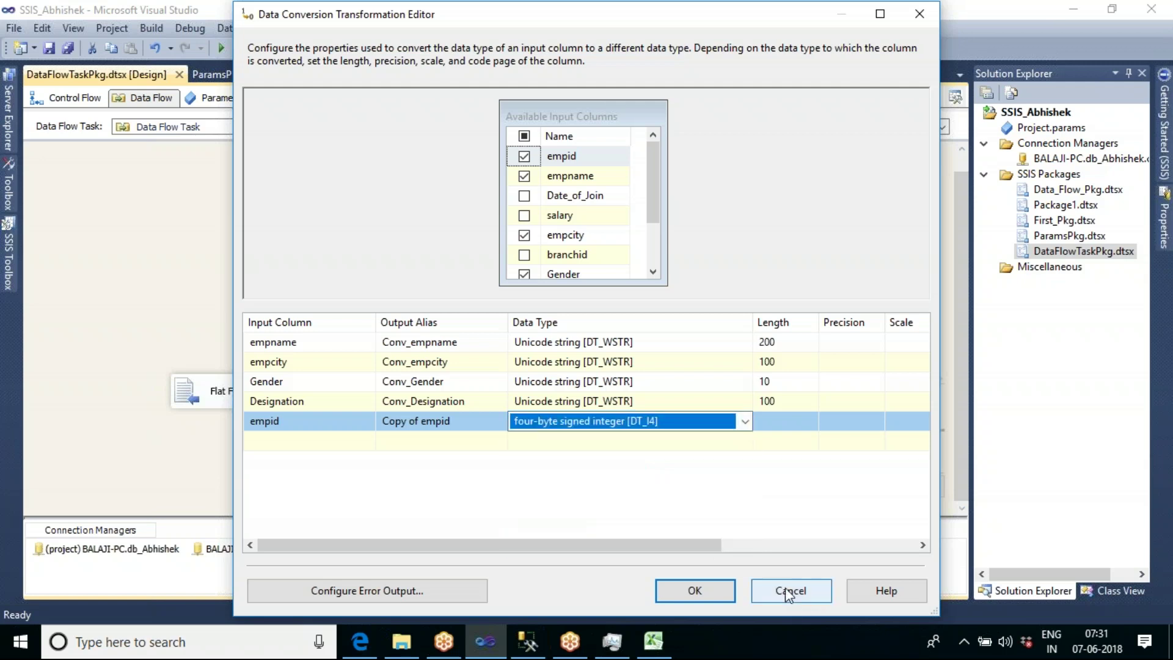
{"action": "left_click", "coordinate": [787, 592]}
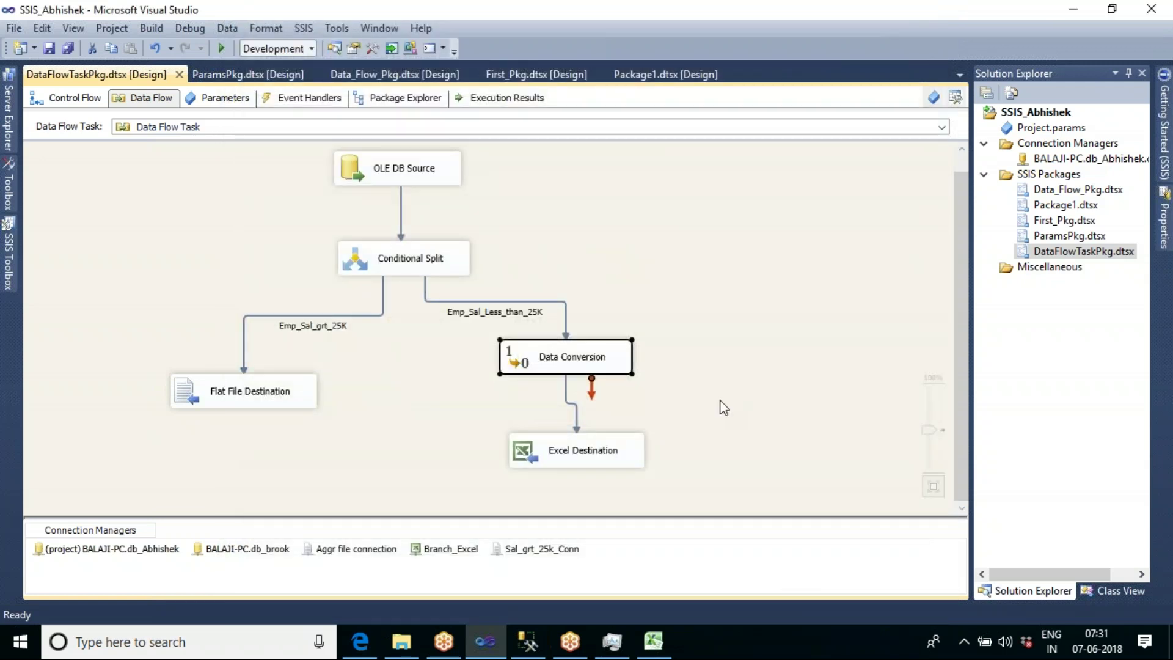
Return to the Control Flow of DataFlowTaskPkg.dtsx and view its two data flow tasks.
{"action": "left_click", "coordinate": [720, 404]}
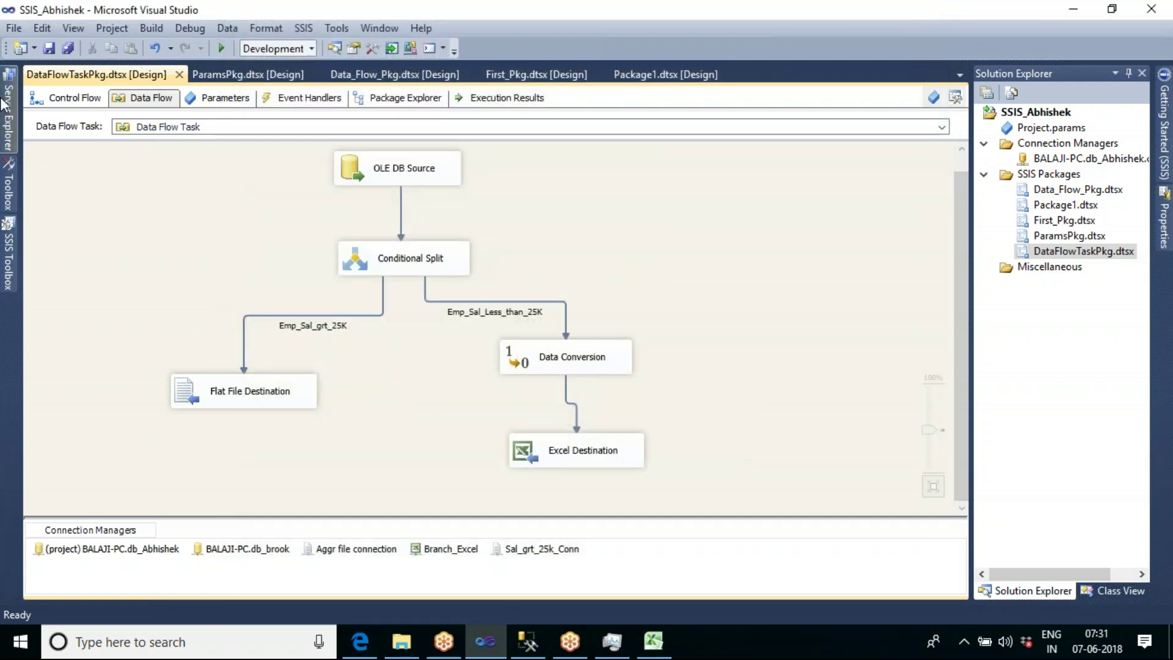
{"action": "left_click", "coordinate": [72, 99]}
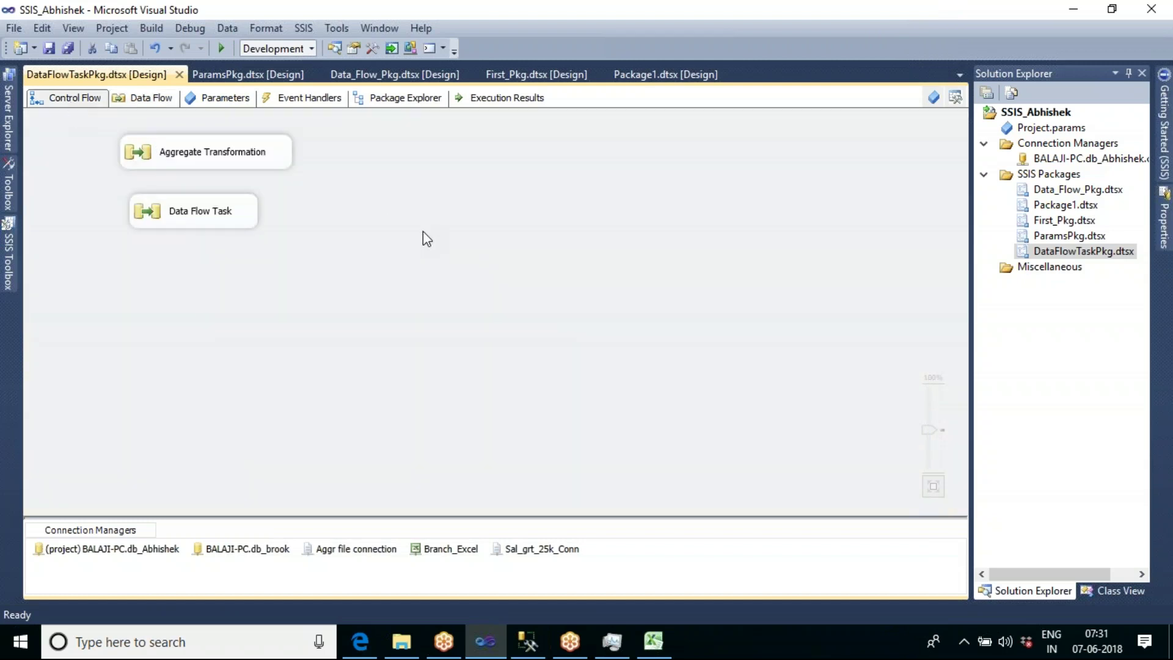
{"action": "left_click", "coordinate": [215, 223]}
{"action": "left_click", "coordinate": [464, 256]}
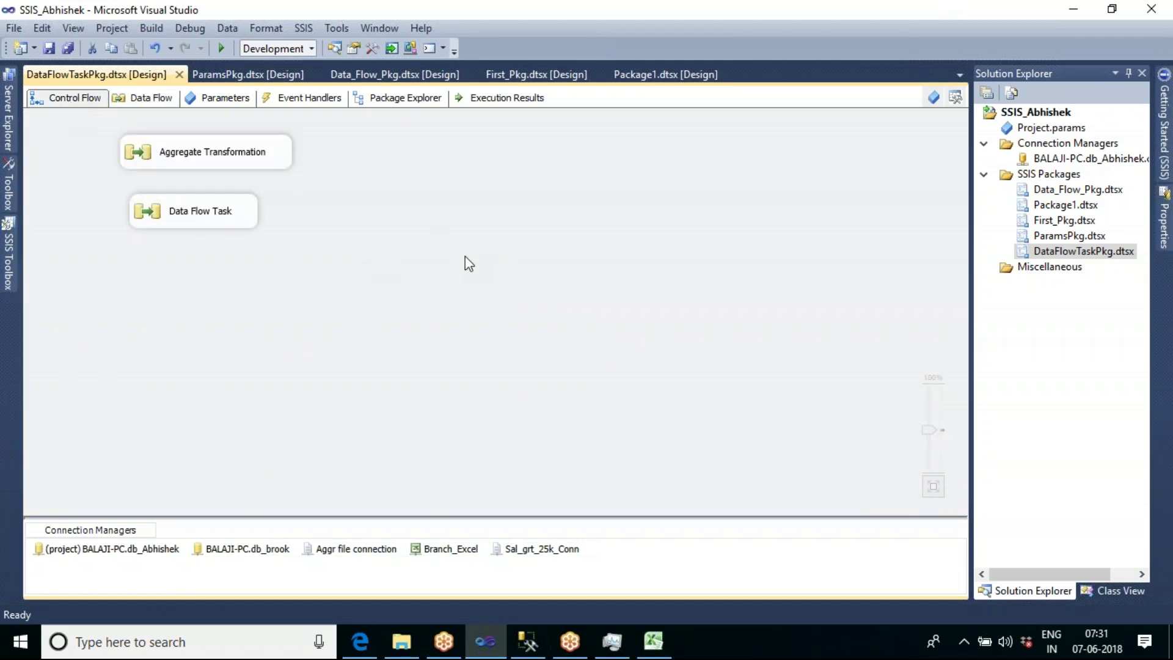
{"action": "left_click", "coordinate": [1059, 28]}
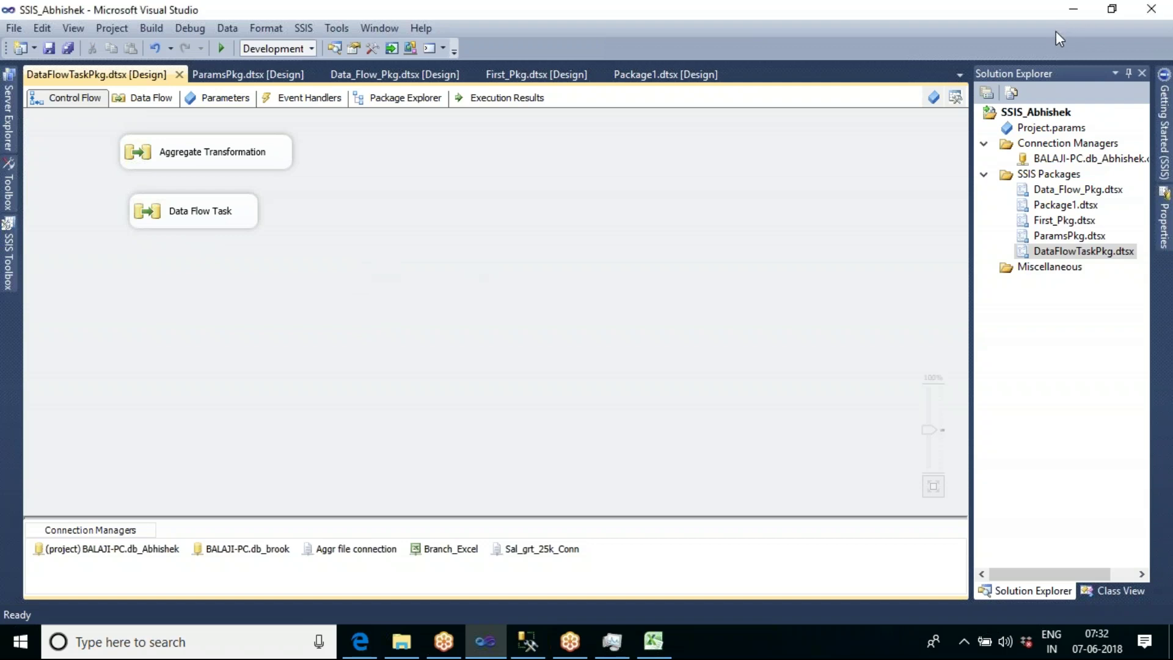